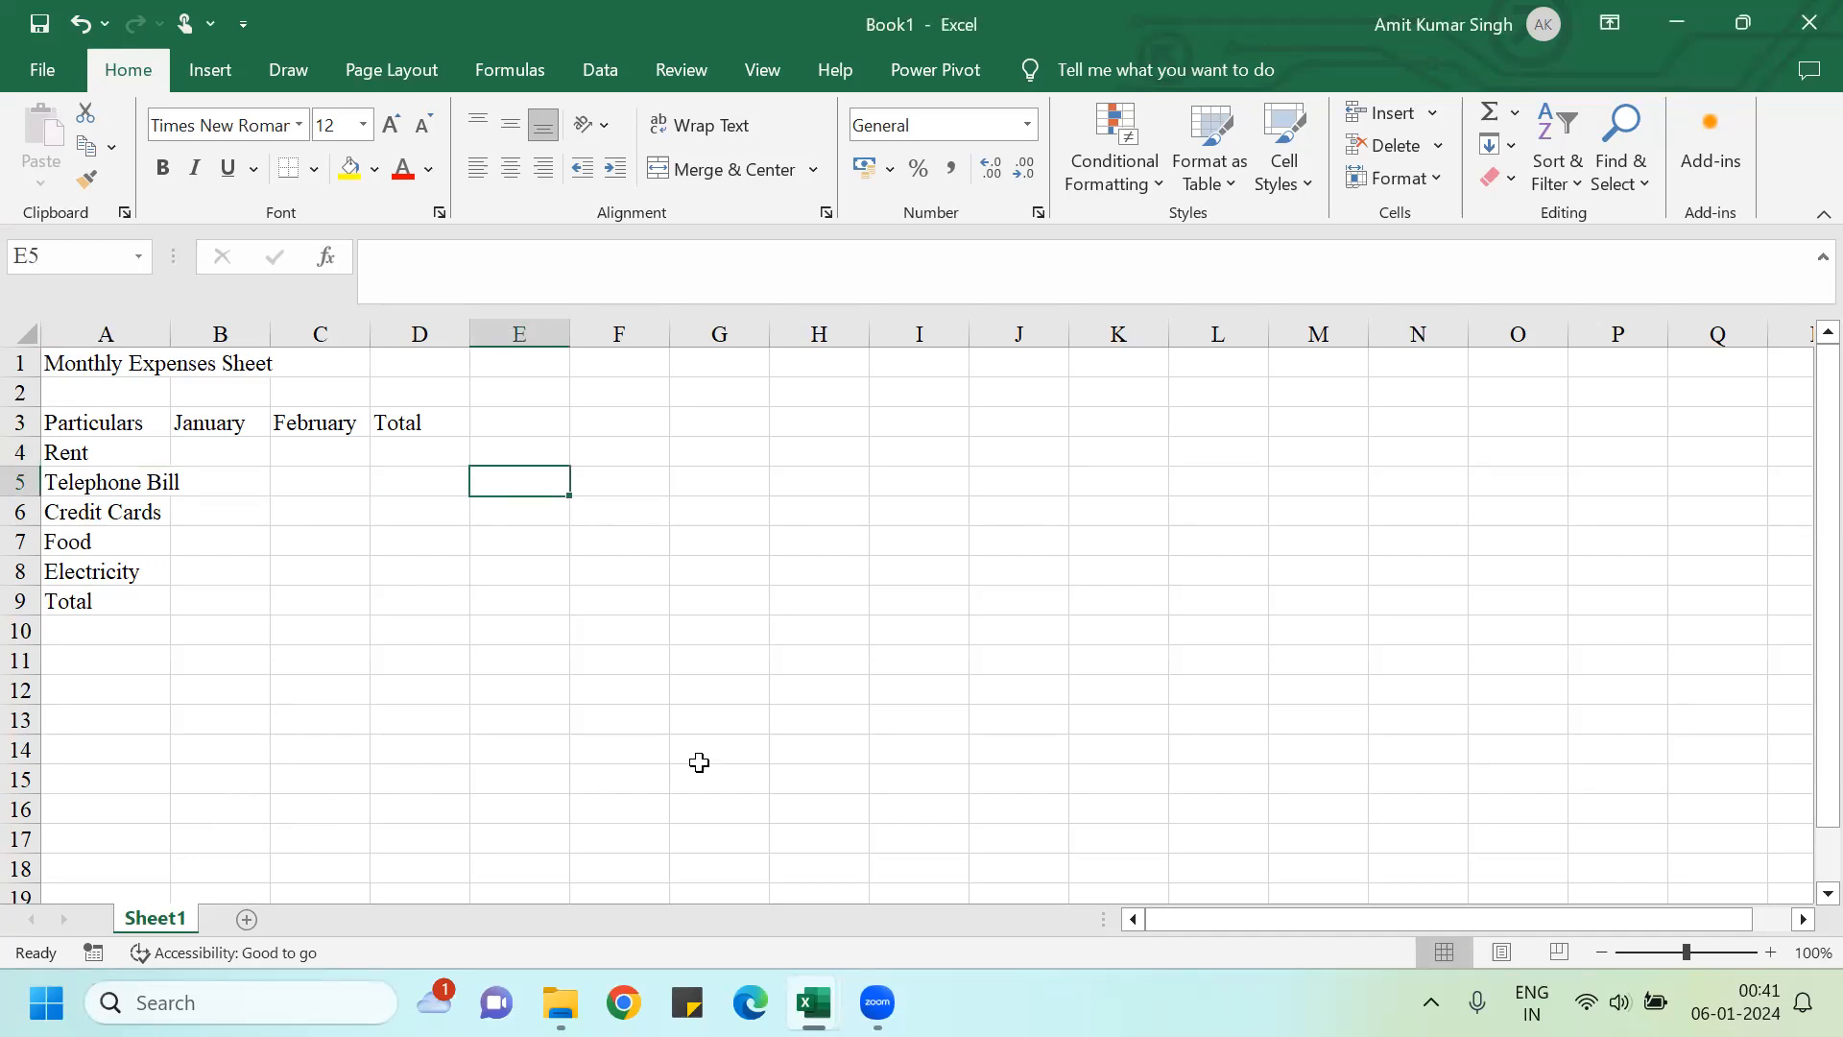
pyautogui.click(457, 720)
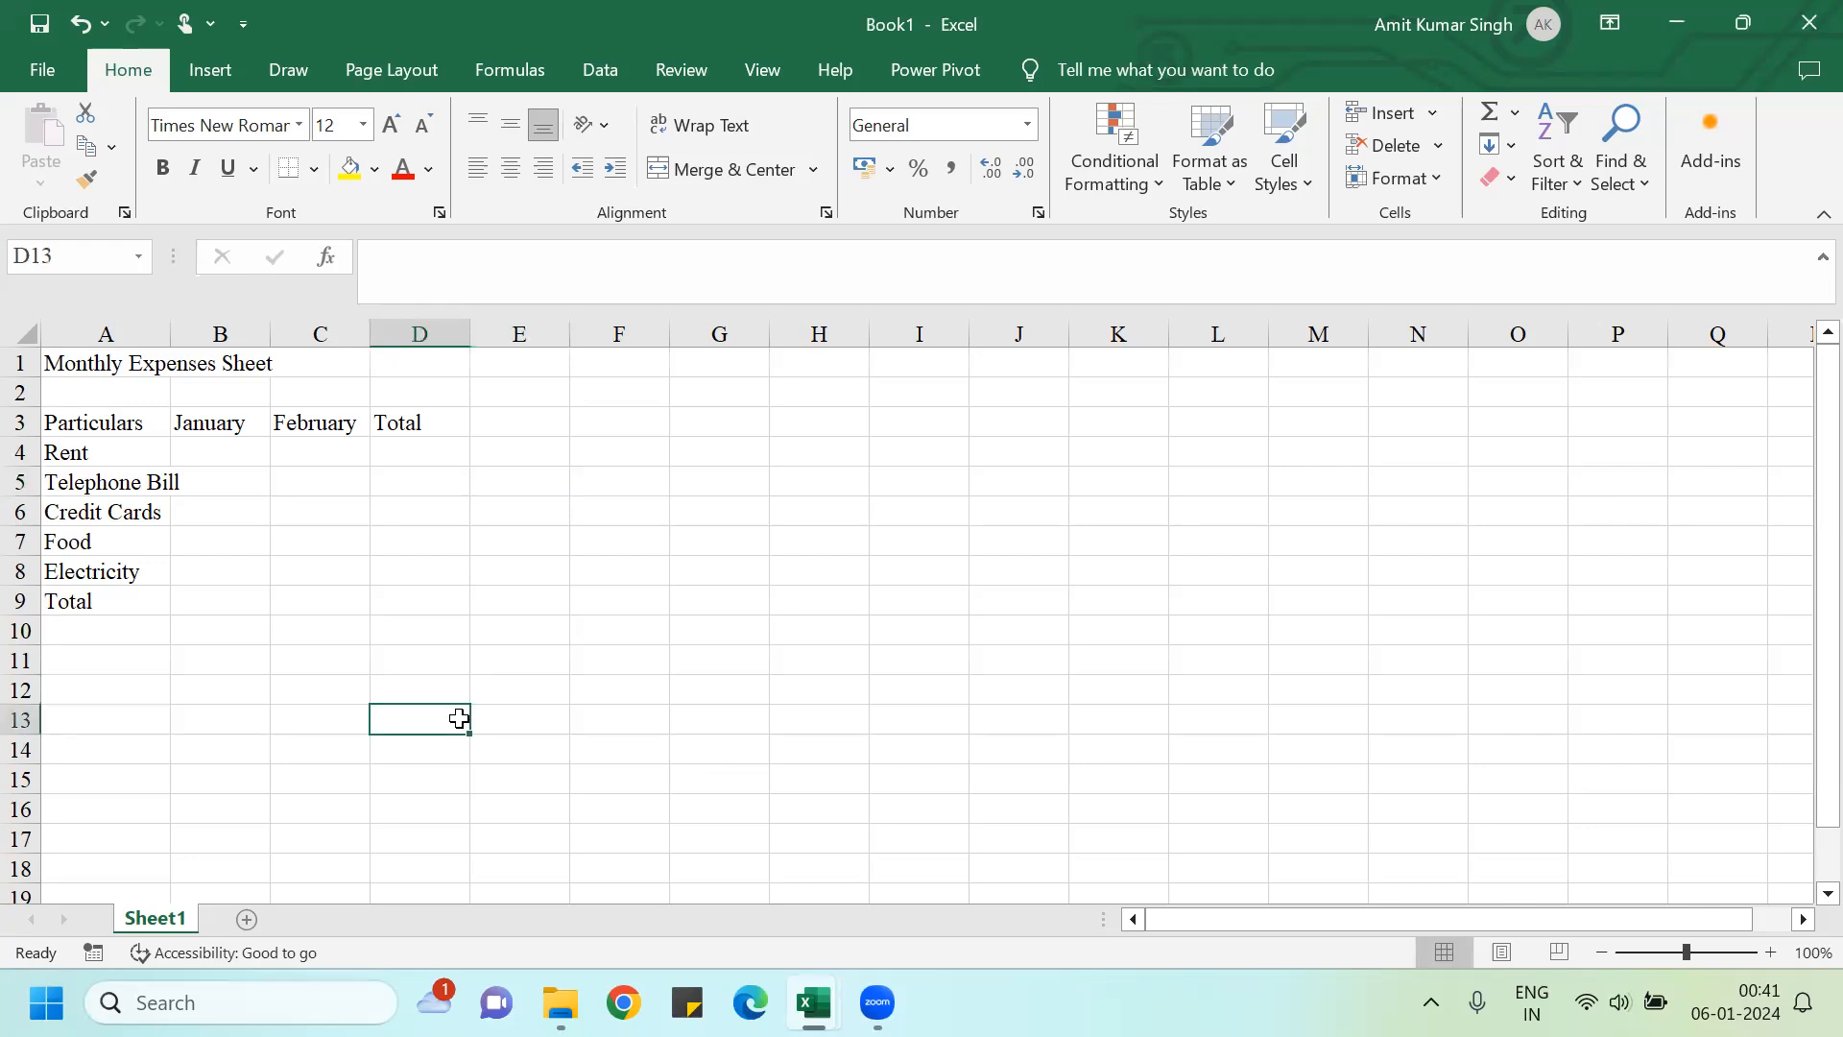
pyautogui.click(812, 562)
pyautogui.click(553, 547)
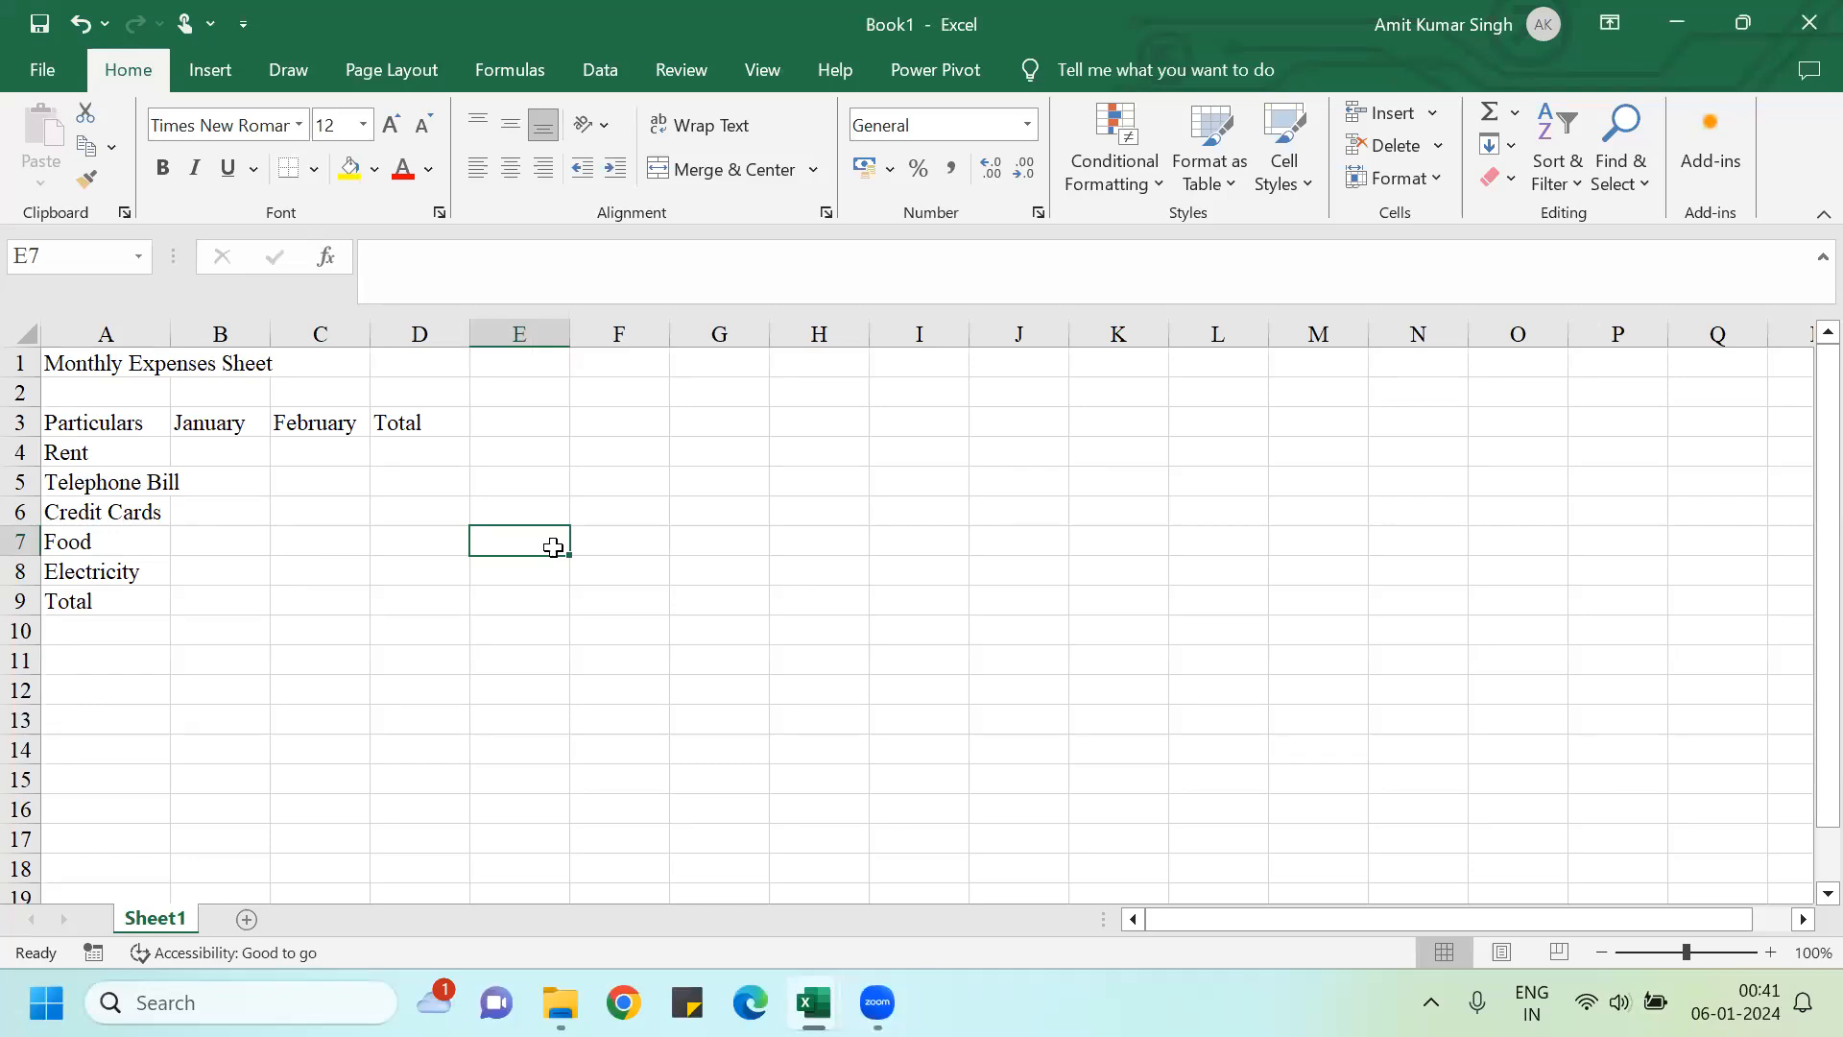
pyautogui.press('Down')
pyautogui.press('Down')
pyautogui.press('Down')
pyautogui.press('Down')
pyautogui.press('Down')
pyautogui.press('Down')
pyautogui.press('Down')
pyautogui.press('Down')
pyautogui.press('Down')
pyautogui.press('Down')
pyautogui.press('Down')
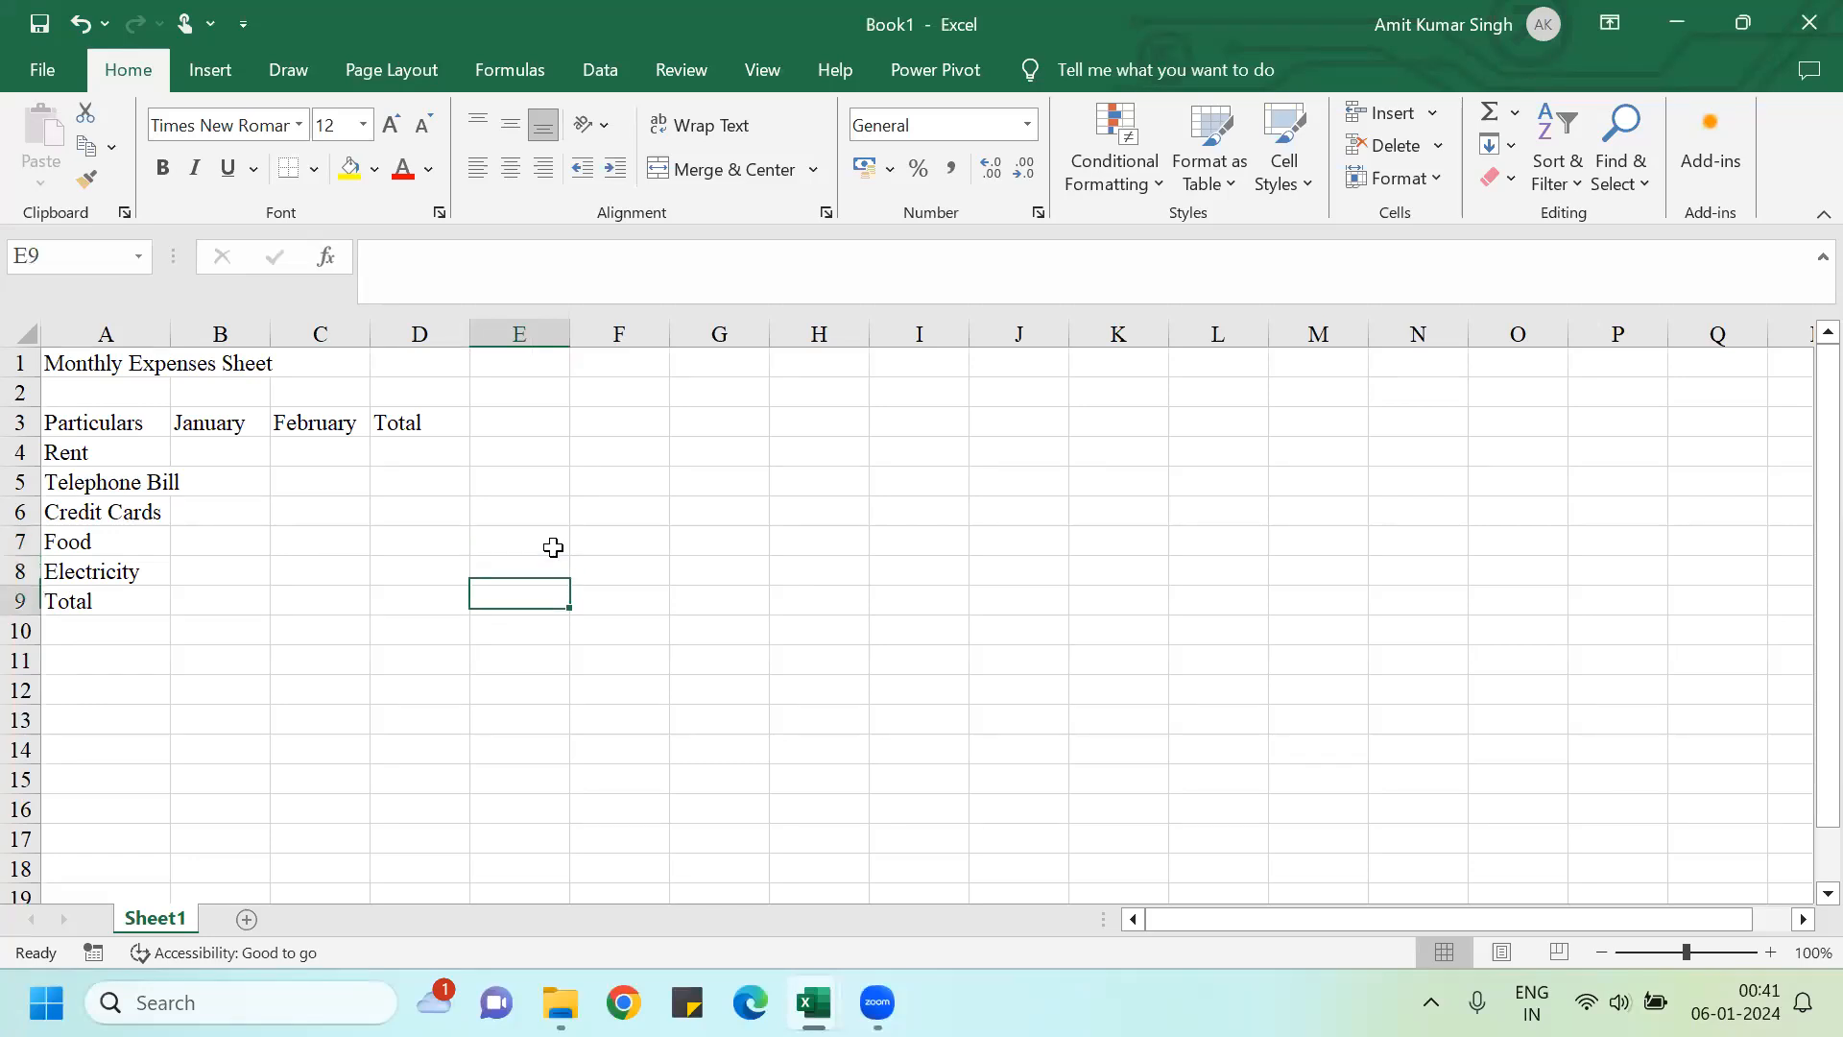
pyautogui.press('Down')
pyautogui.press('Down')
pyautogui.press('Down')
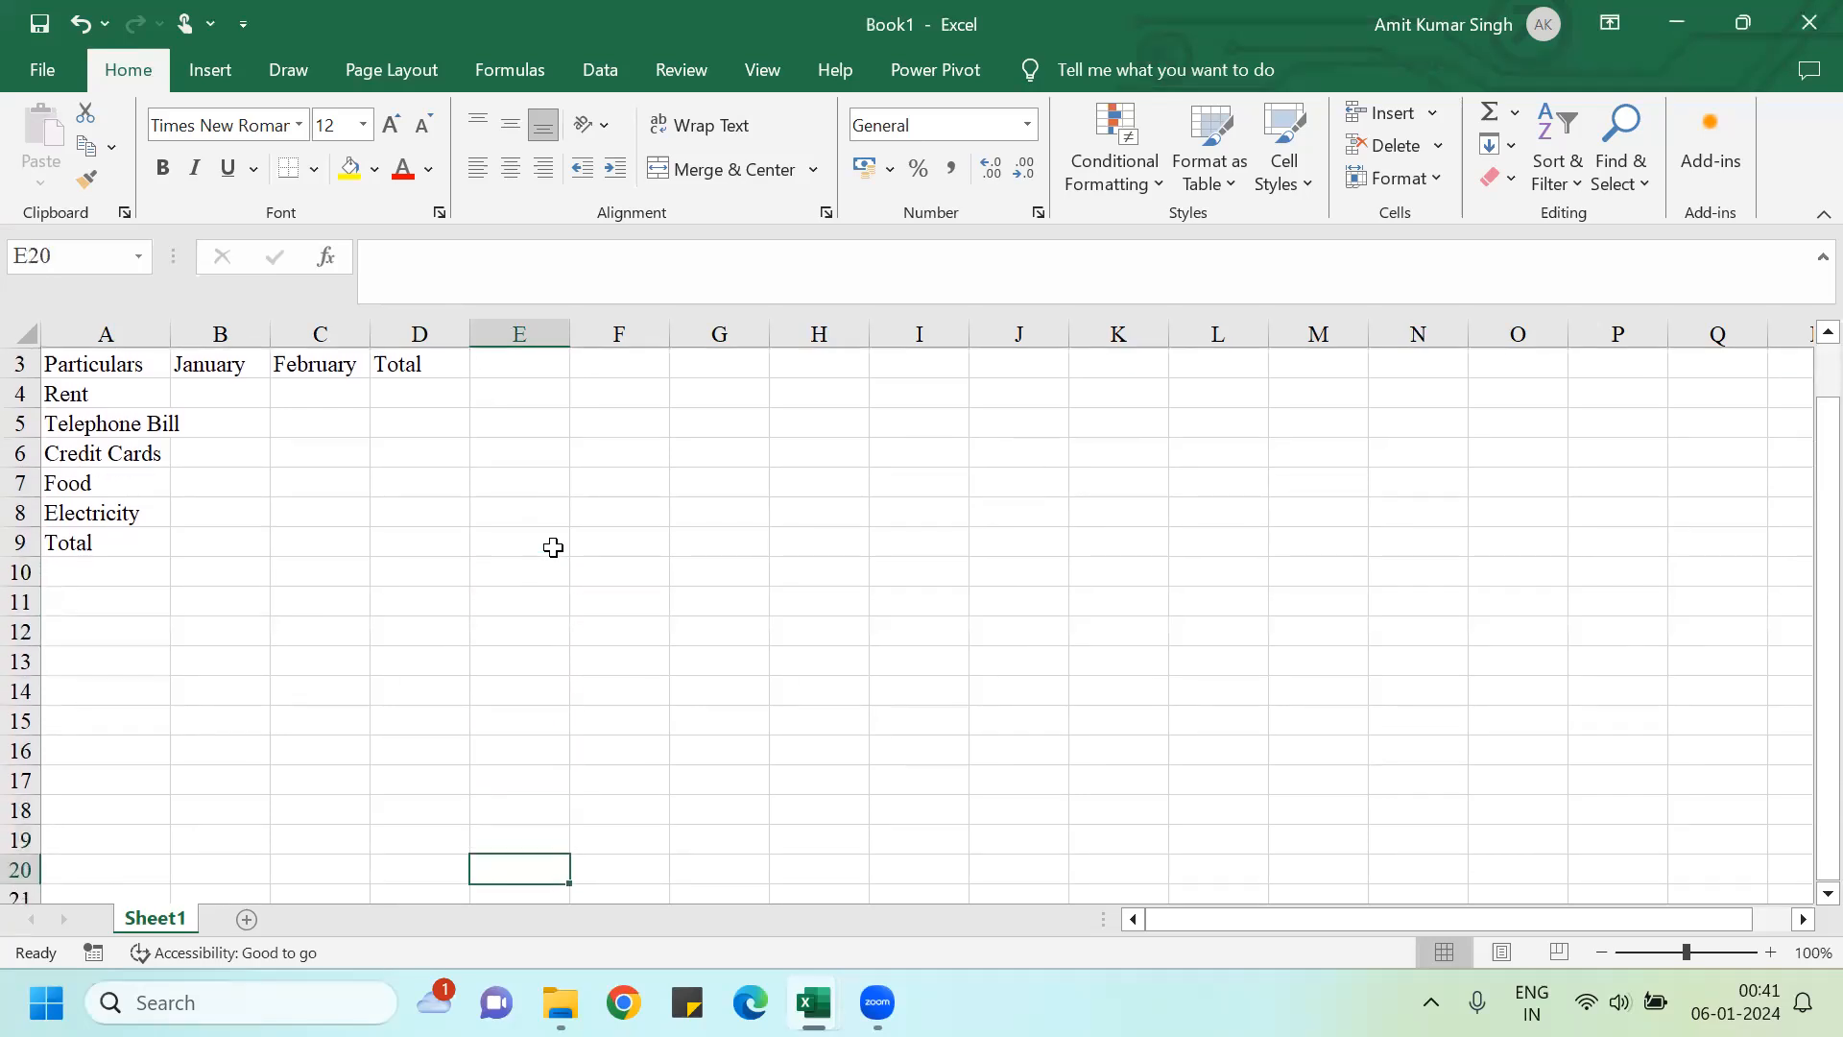
pyautogui.press('Up')
pyautogui.press('Up')
pyautogui.press('Up')
pyautogui.press('Up')
pyautogui.press('Up')
pyautogui.press('Up')
pyautogui.press('Up')
pyautogui.press('Up')
pyautogui.press('Up')
pyautogui.press('Up')
pyautogui.press('Up')
pyautogui.press('Up')
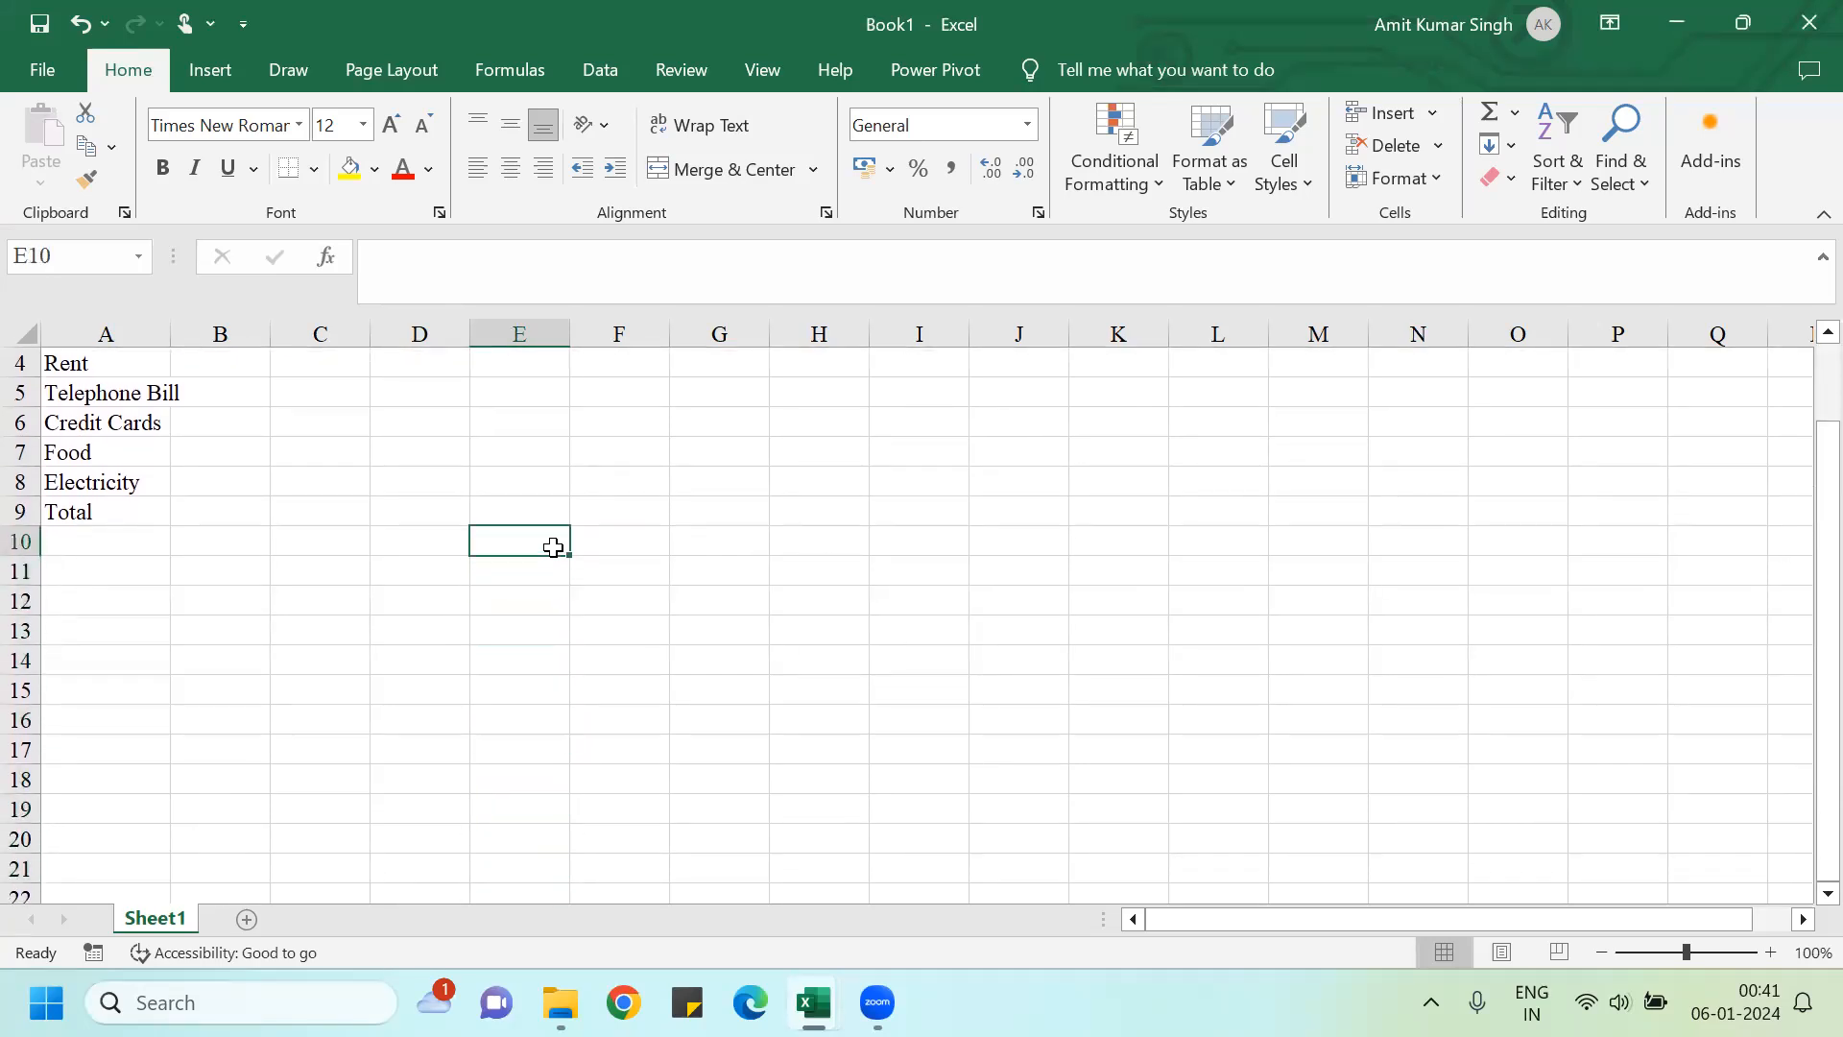
pyautogui.press('Right')
pyautogui.press('Right')
pyautogui.press('Right')
pyautogui.press('Right')
pyautogui.press('Right')
pyautogui.press('Right')
pyautogui.press('Right')
pyautogui.press('Right')
pyautogui.press('Right')
pyautogui.press('Right')
pyautogui.press('Right')
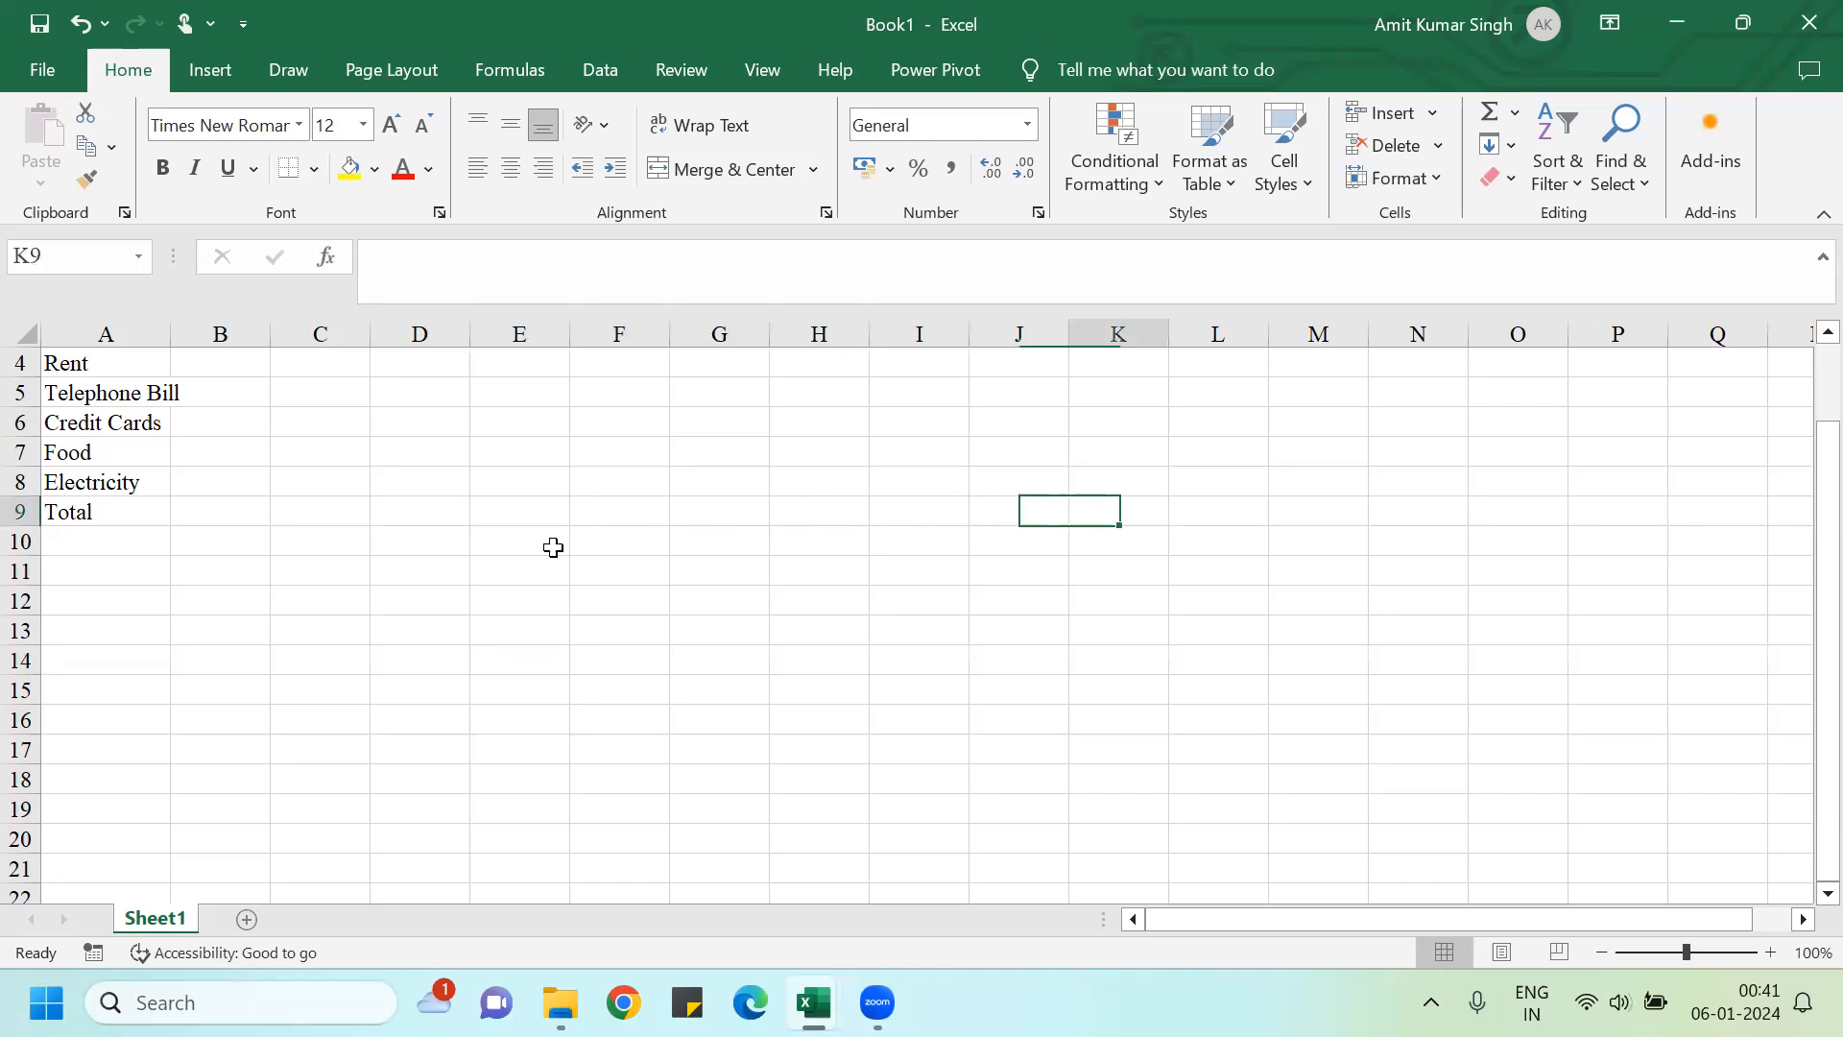
pyautogui.press('Right')
pyautogui.press('Right')
pyautogui.press('Right')
pyautogui.press('Right')
pyautogui.press('Right')
pyautogui.press('Right')
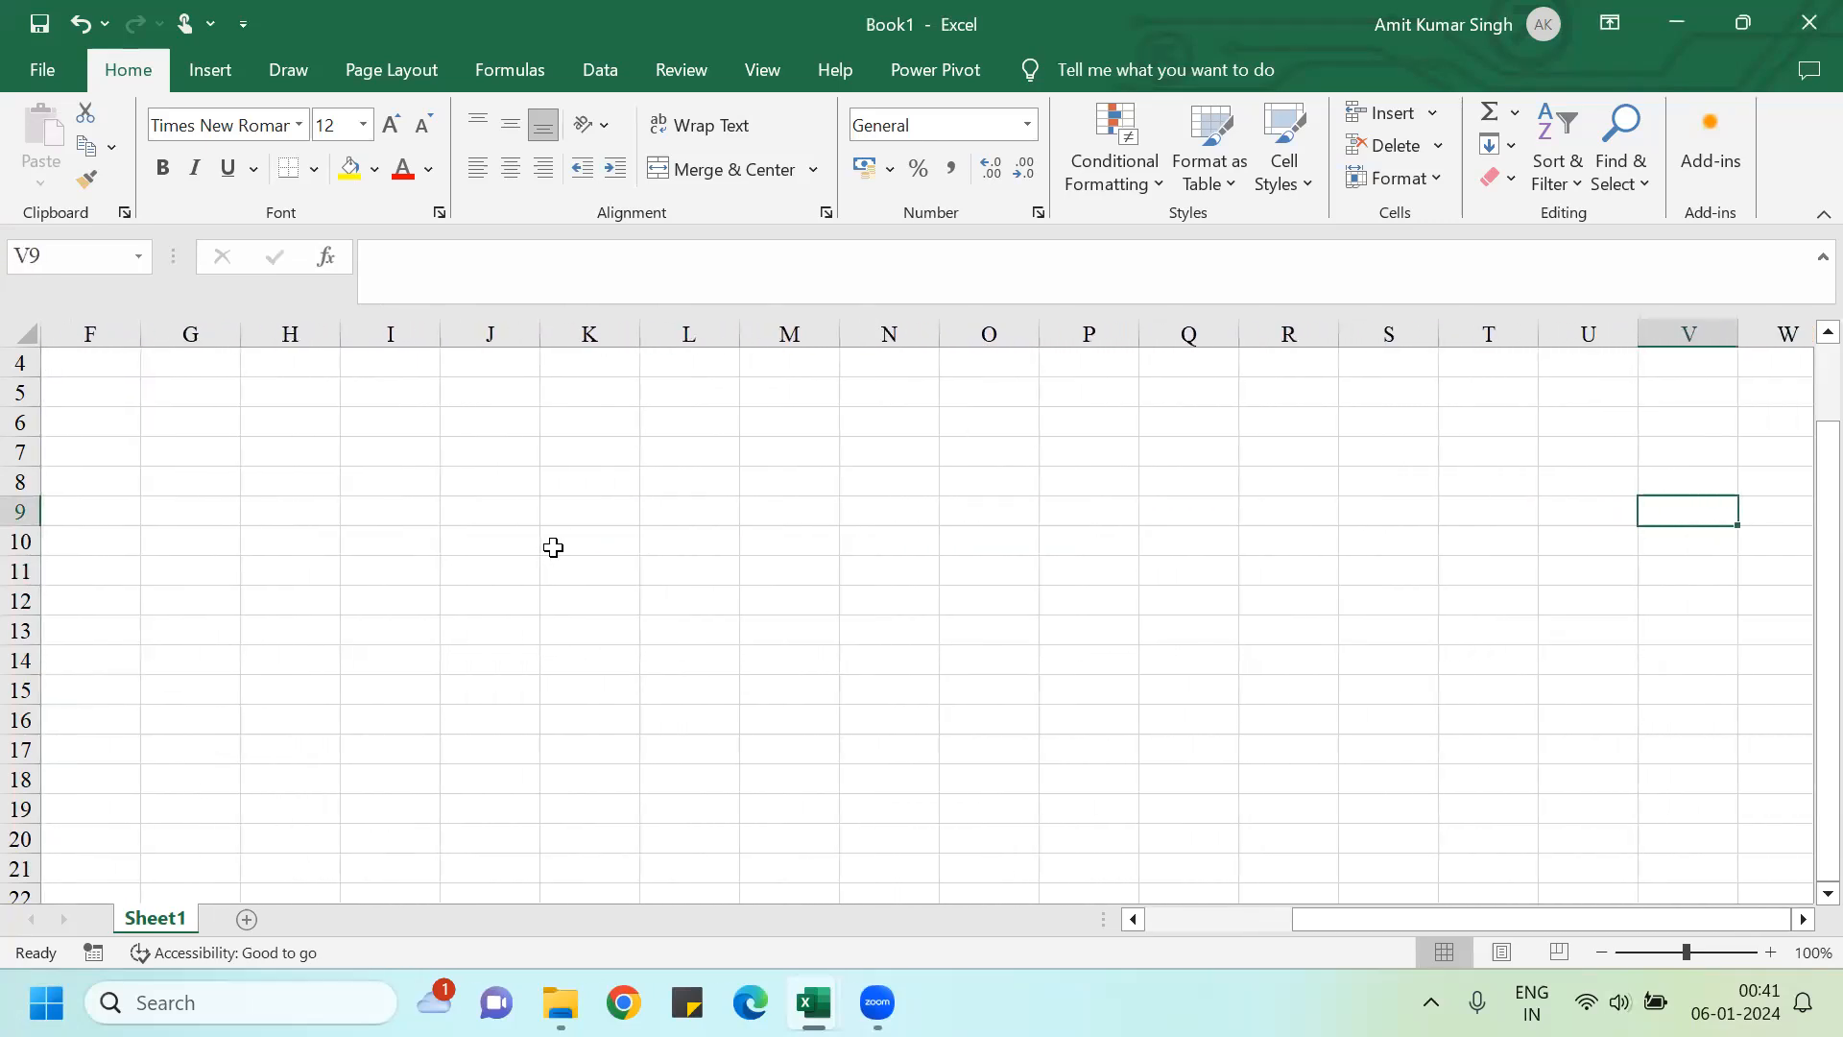
pyautogui.hotkey('ctrl', 'Right')
pyautogui.hotkey('ctrl', 'Left')
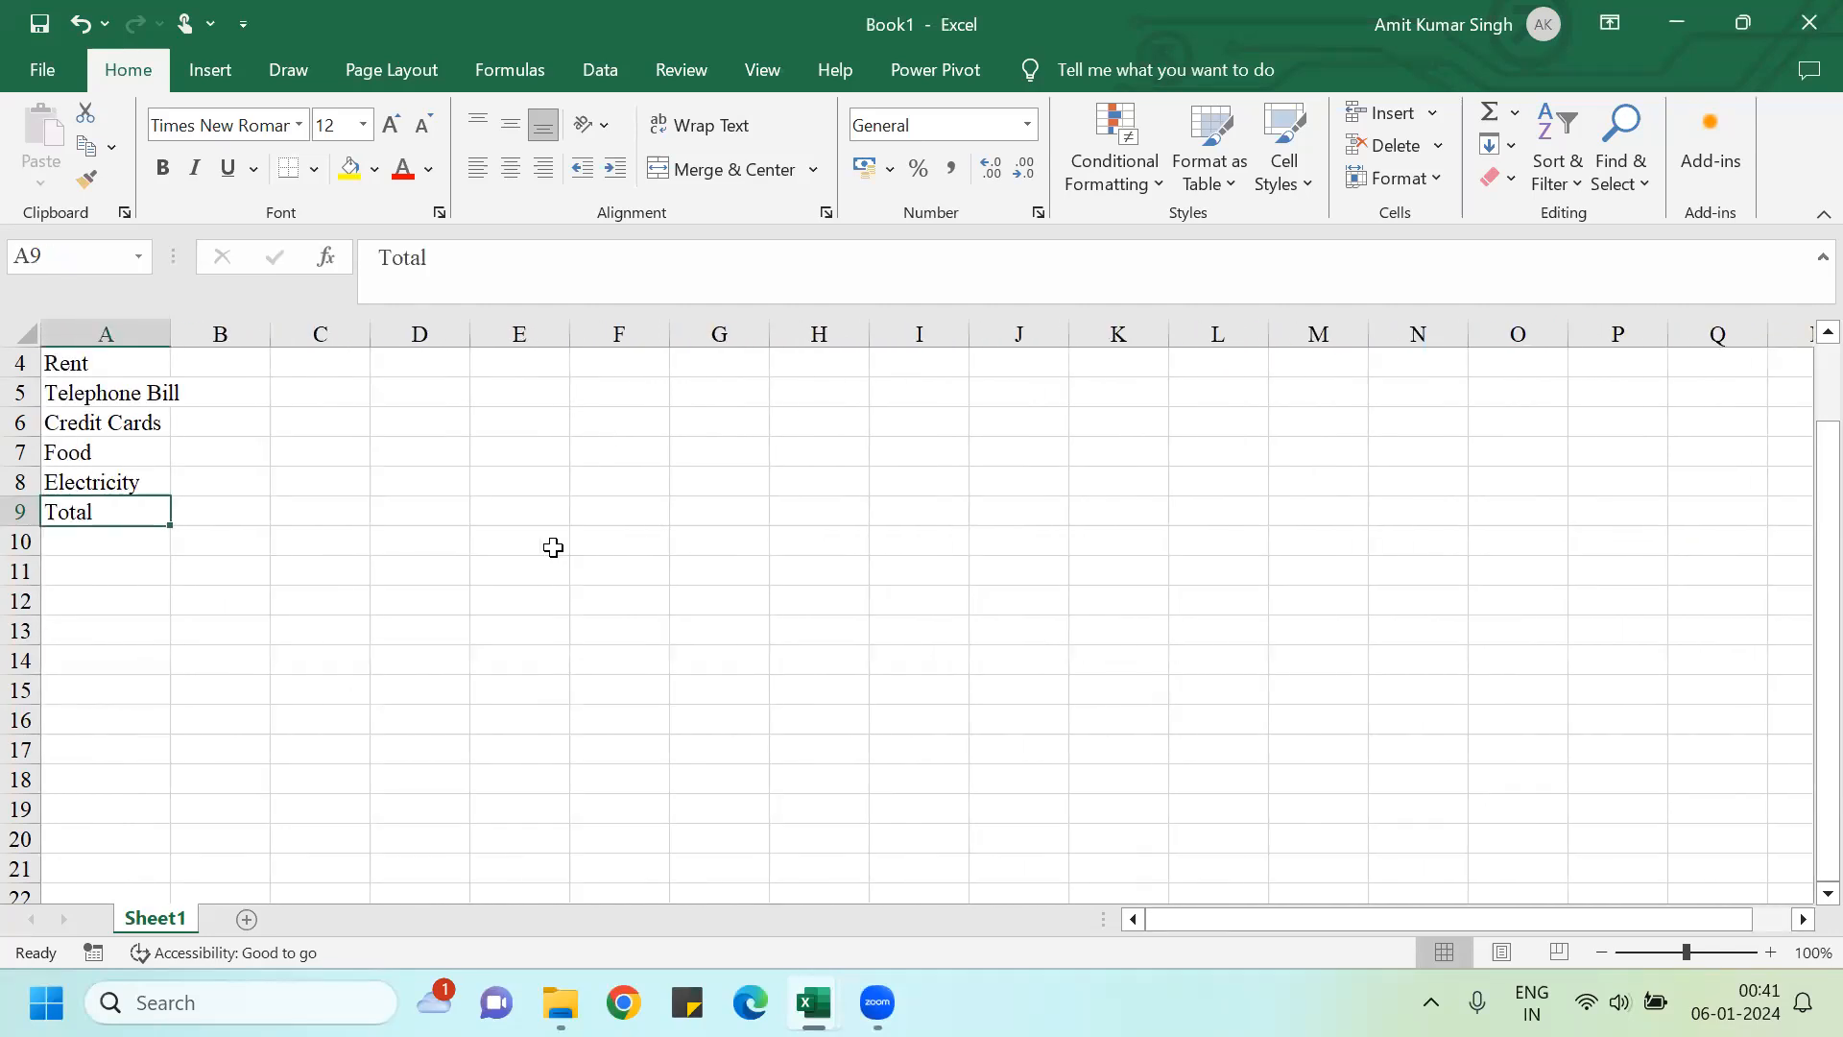
pyautogui.press('Up')
pyautogui.hotkey('ctrl', 'Up')
pyautogui.hotkey('ctrl', 'Up')
pyautogui.hotkey('ctrl', 'Down')
pyautogui.press('Down')
pyautogui.press('Down')
pyautogui.press('Down')
pyautogui.press('Down')
pyautogui.press('Down')
pyautogui.press('Down')
pyautogui.press('Down')
pyautogui.press('Down')
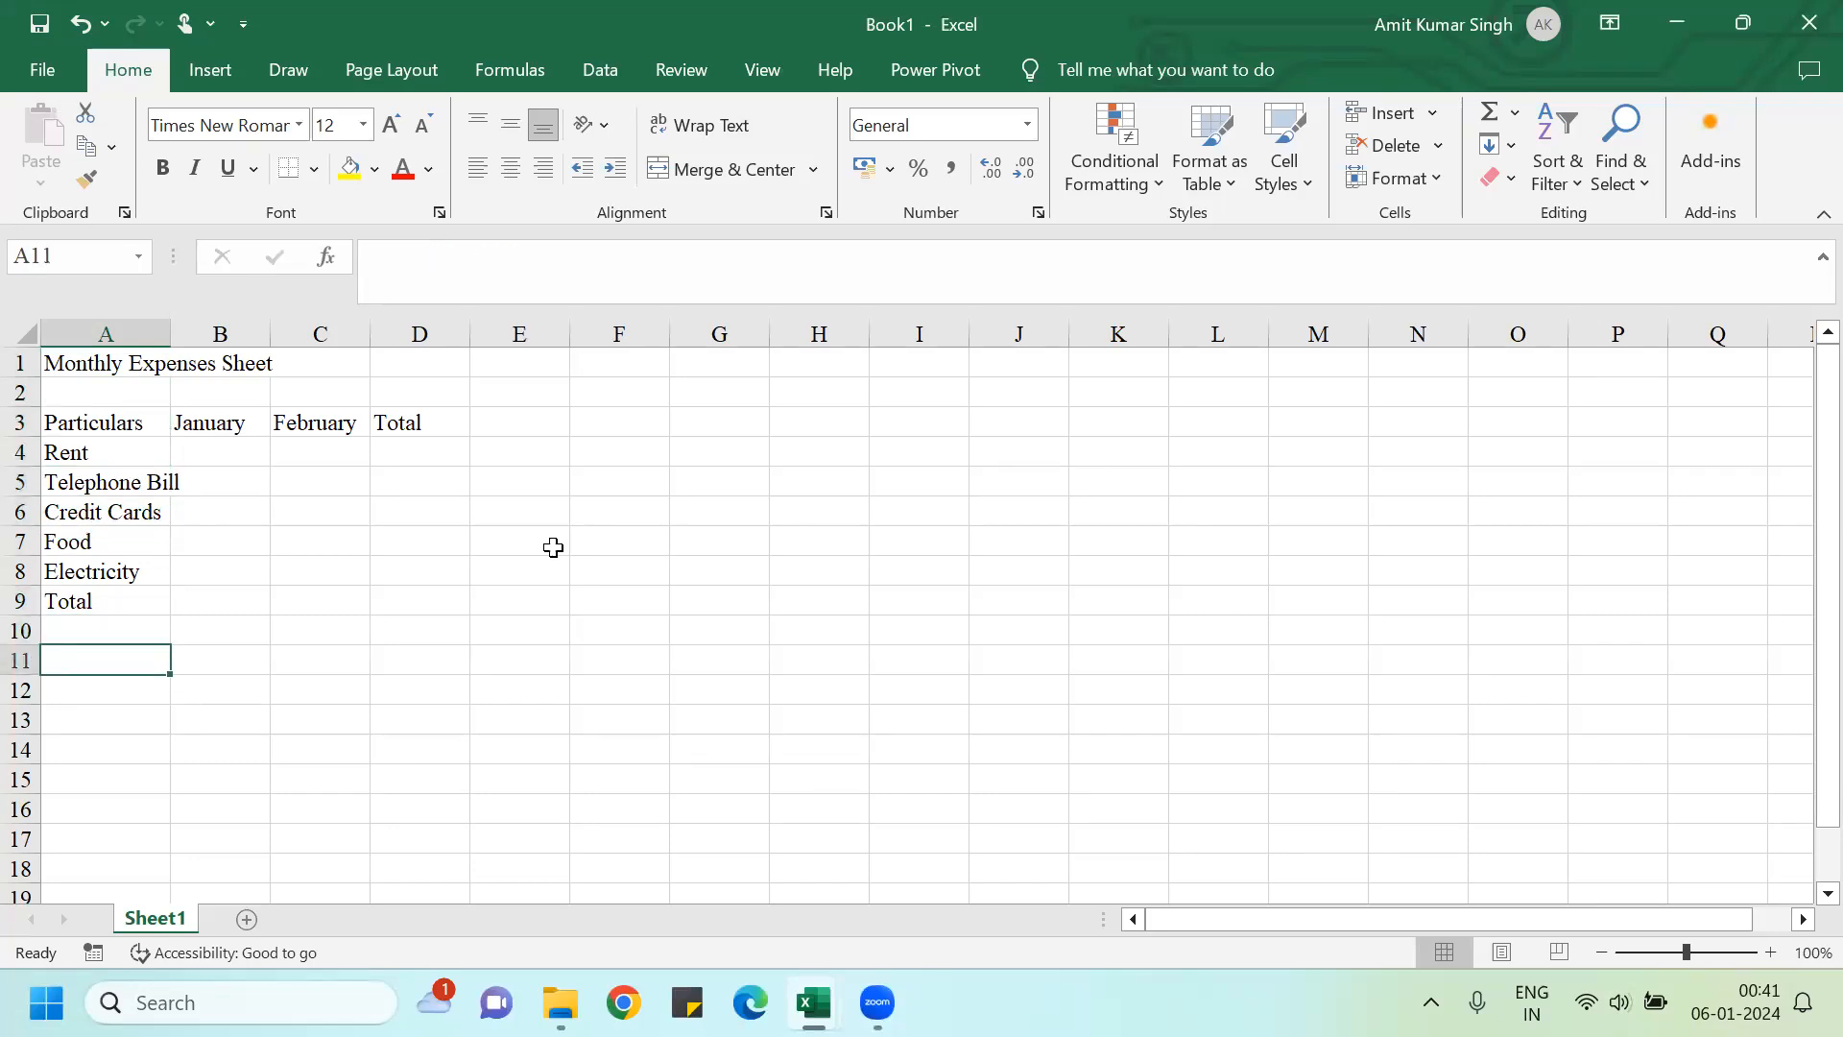
pyautogui.hotkey('ctrl', 'Down')
pyautogui.hotkey('ctrl', 'Up')
pyautogui.press('Up')
pyautogui.press('Up')
pyautogui.press('Up')
pyautogui.press('Up')
pyautogui.hotkey('ctrl', 'Up')
pyautogui.hotkey('ctrl', 'Up')
pyautogui.press('Down')
pyautogui.press('Down')
pyautogui.press('Down')
pyautogui.press('Up')
pyautogui.press('Up')
pyautogui.press('Up')
pyautogui.press('Down')
pyautogui.press('Down')
pyautogui.press('Down')
pyautogui.press('Down')
pyautogui.press('Up')
pyautogui.press('Up')
pyautogui.press('Up')
pyautogui.press('Up')
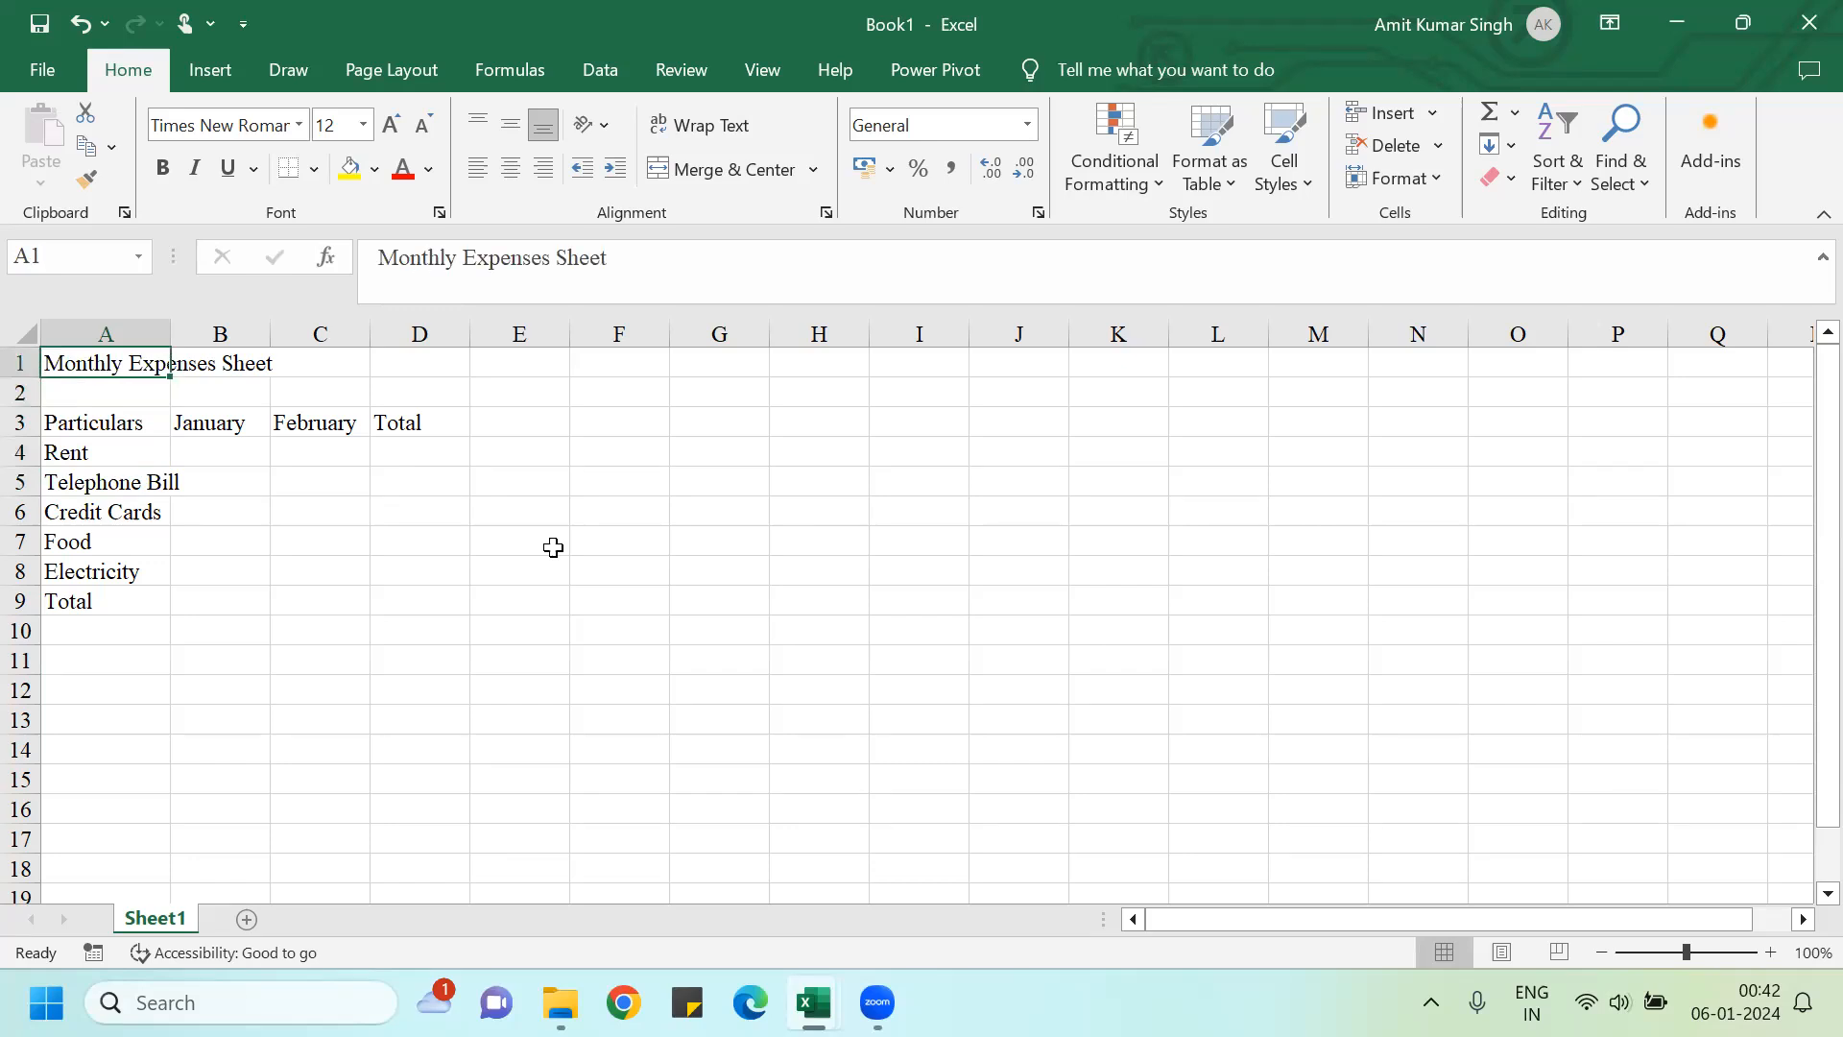
# Step: Try wrapping the Monthly Expenses Sheet title text in cells A1:B1, and undo the wrapping
pyautogui.hotkey('shift', 'Right')
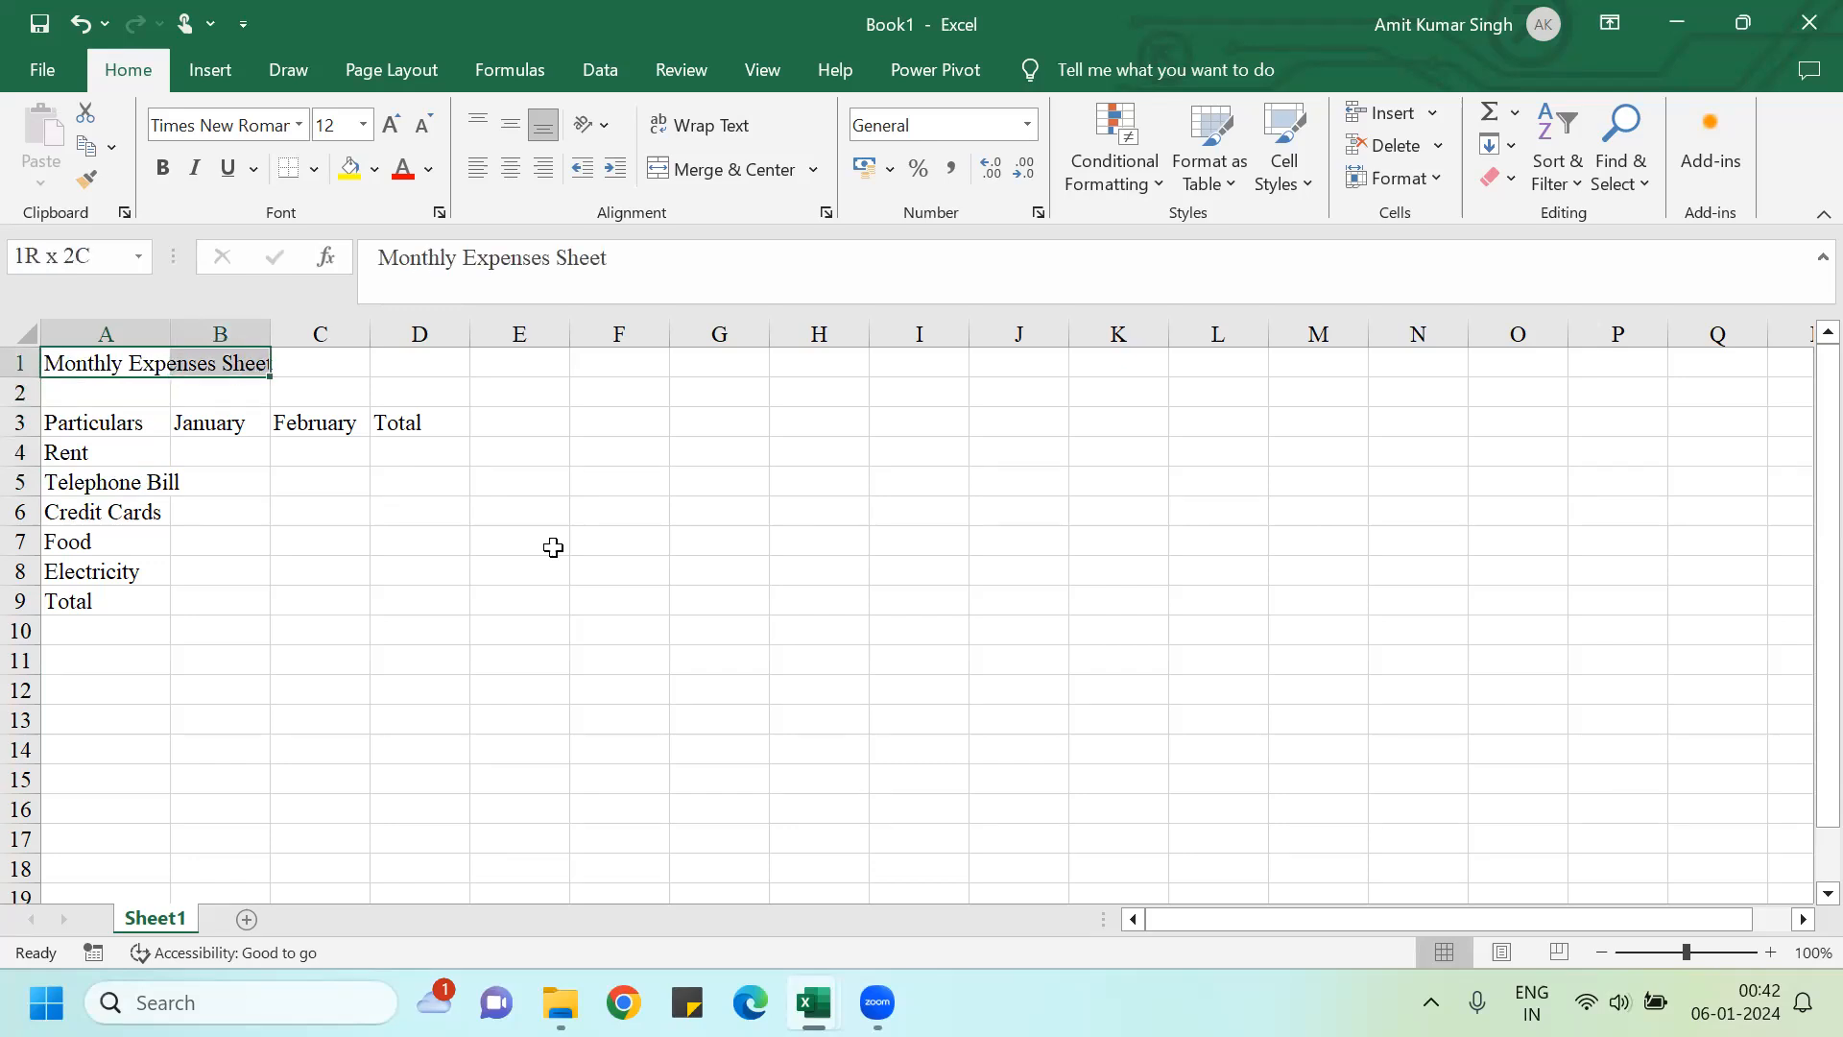
pyautogui.click(714, 123)
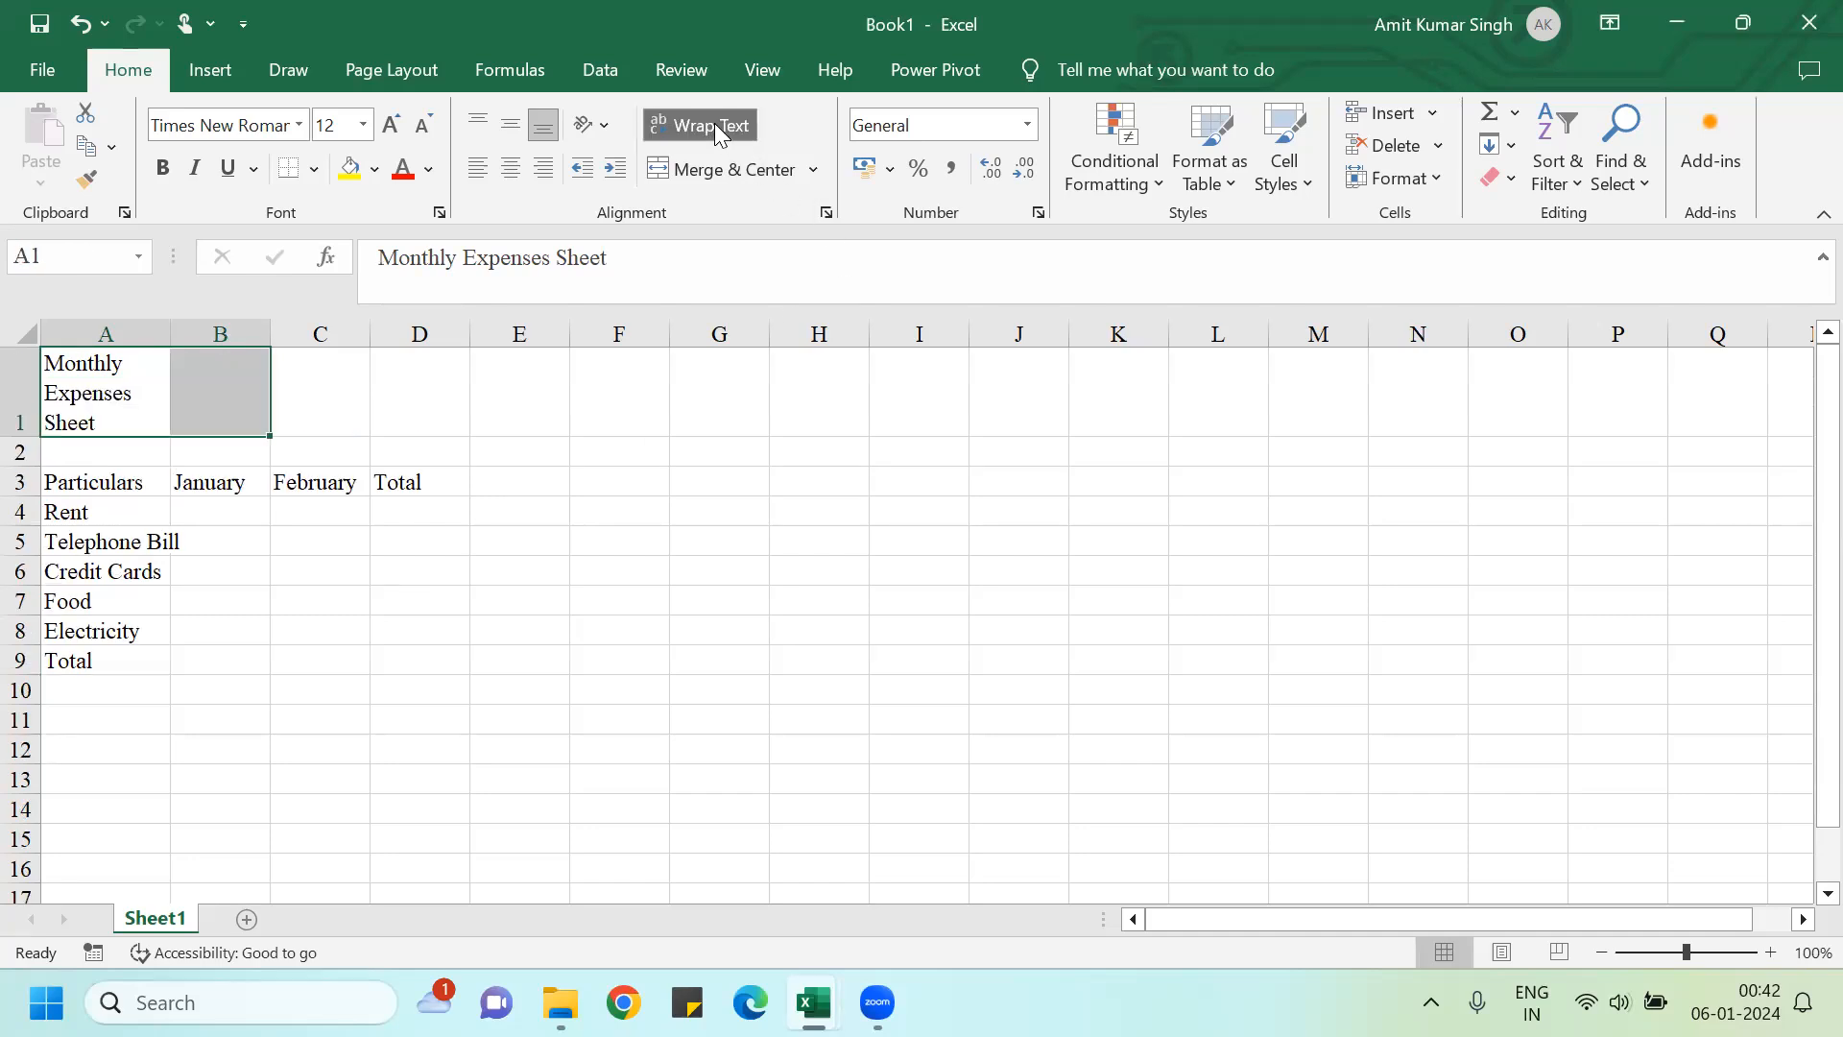
pyautogui.click(205, 688)
pyautogui.click(127, 378)
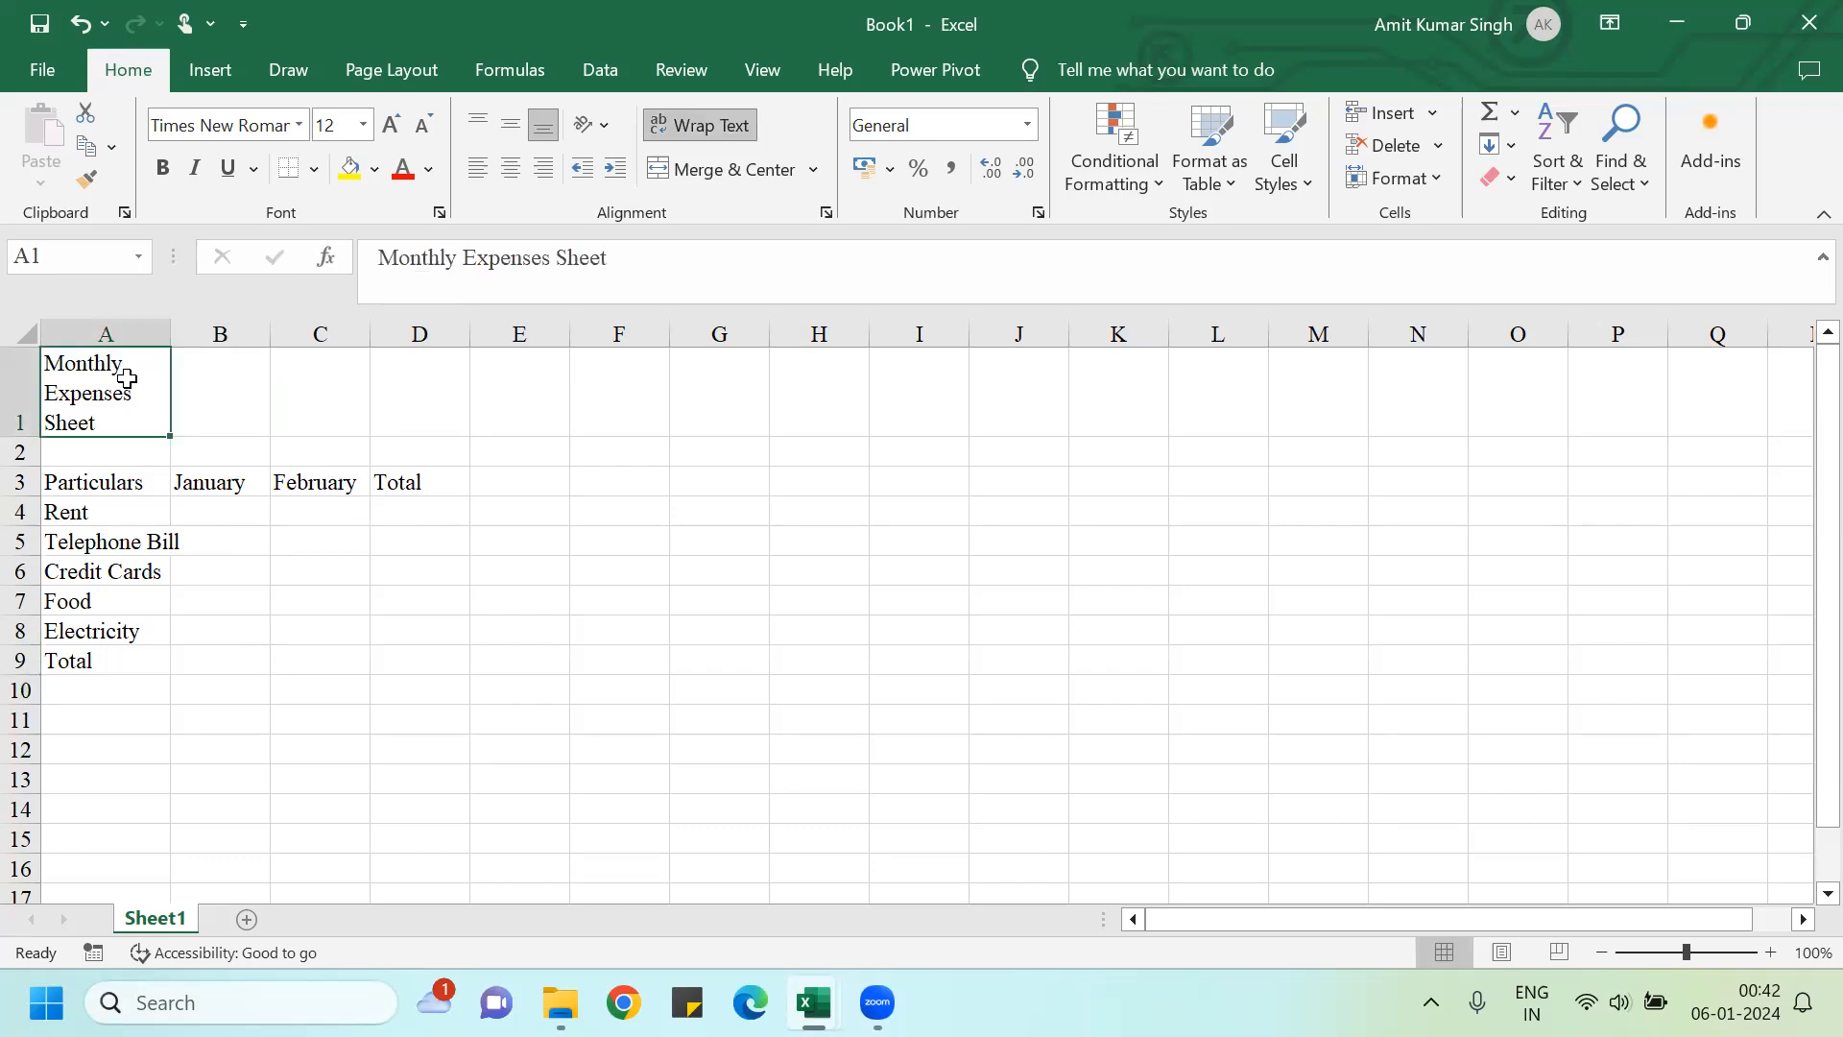
pyautogui.hotkey('ctrl', 'z')
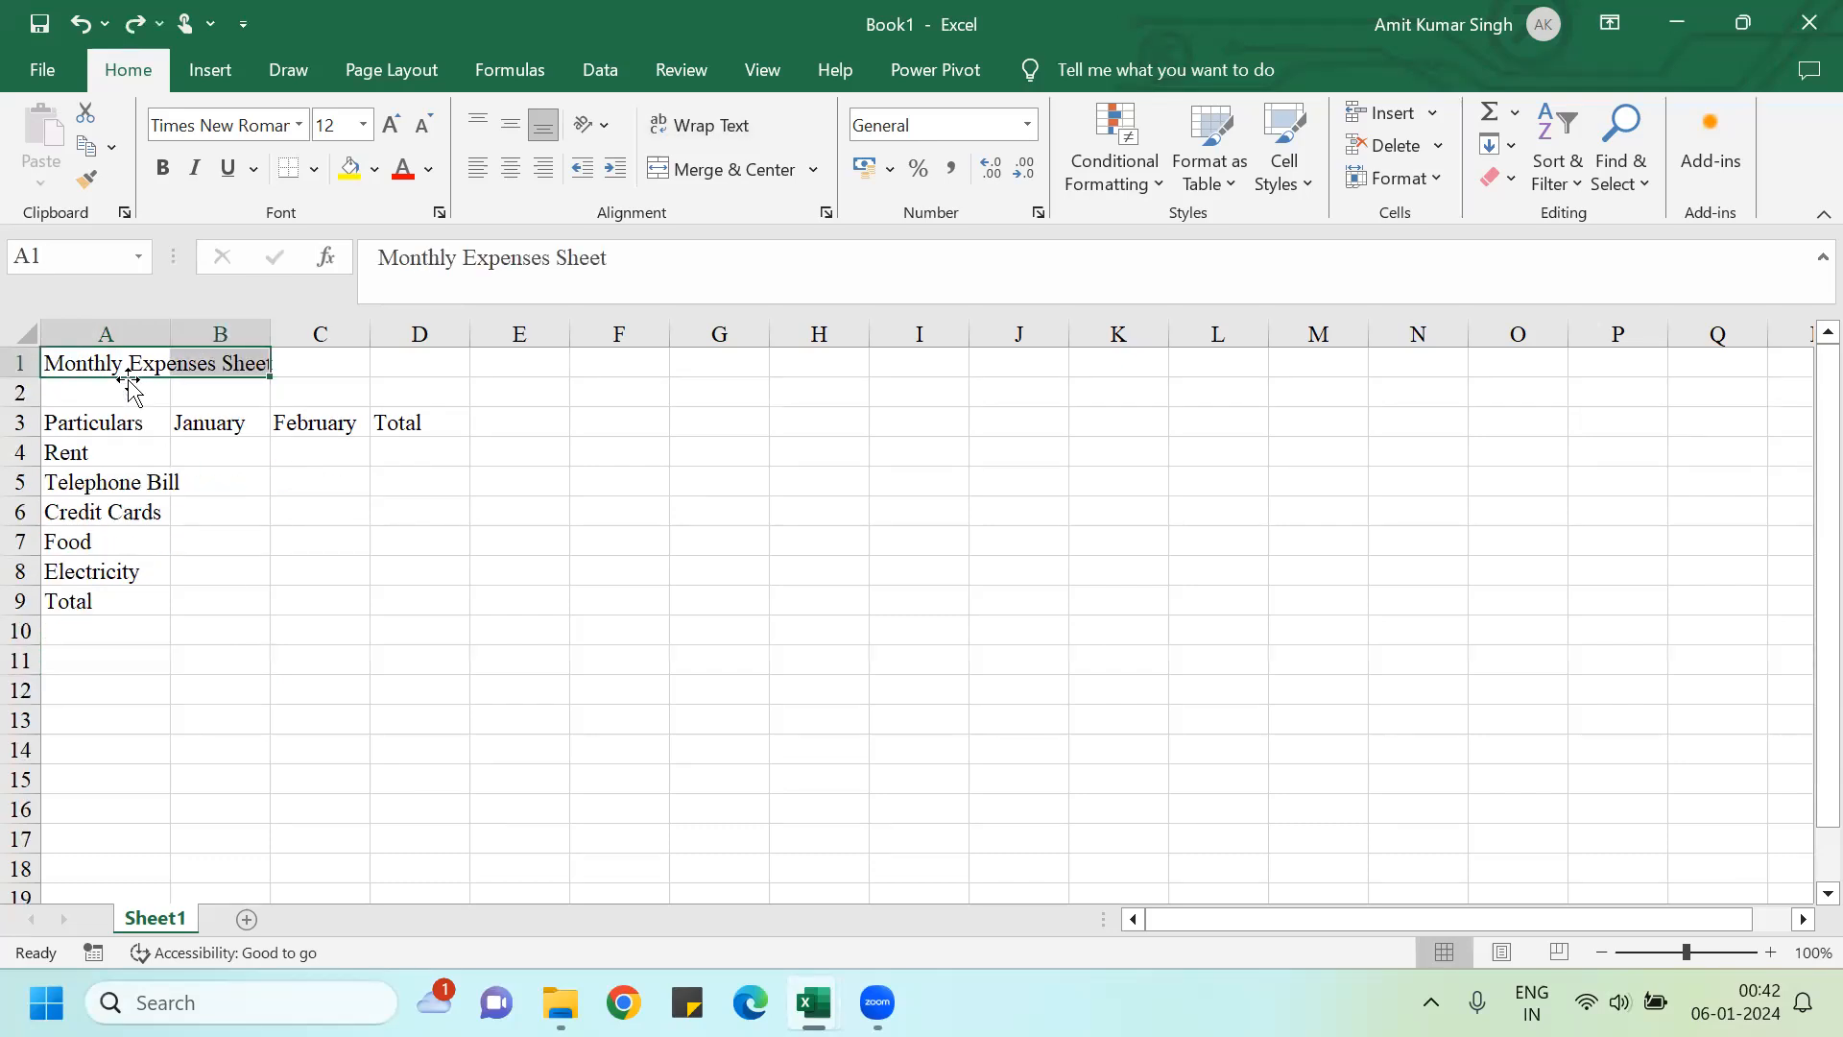
# Step: Merge and center the Monthly Expenses Sheet title across cells A1:C2
pyautogui.hotkey('shift', 'Right')
pyautogui.hotkey('shift', 'Right')
pyautogui.hotkey('shift', 'Down')
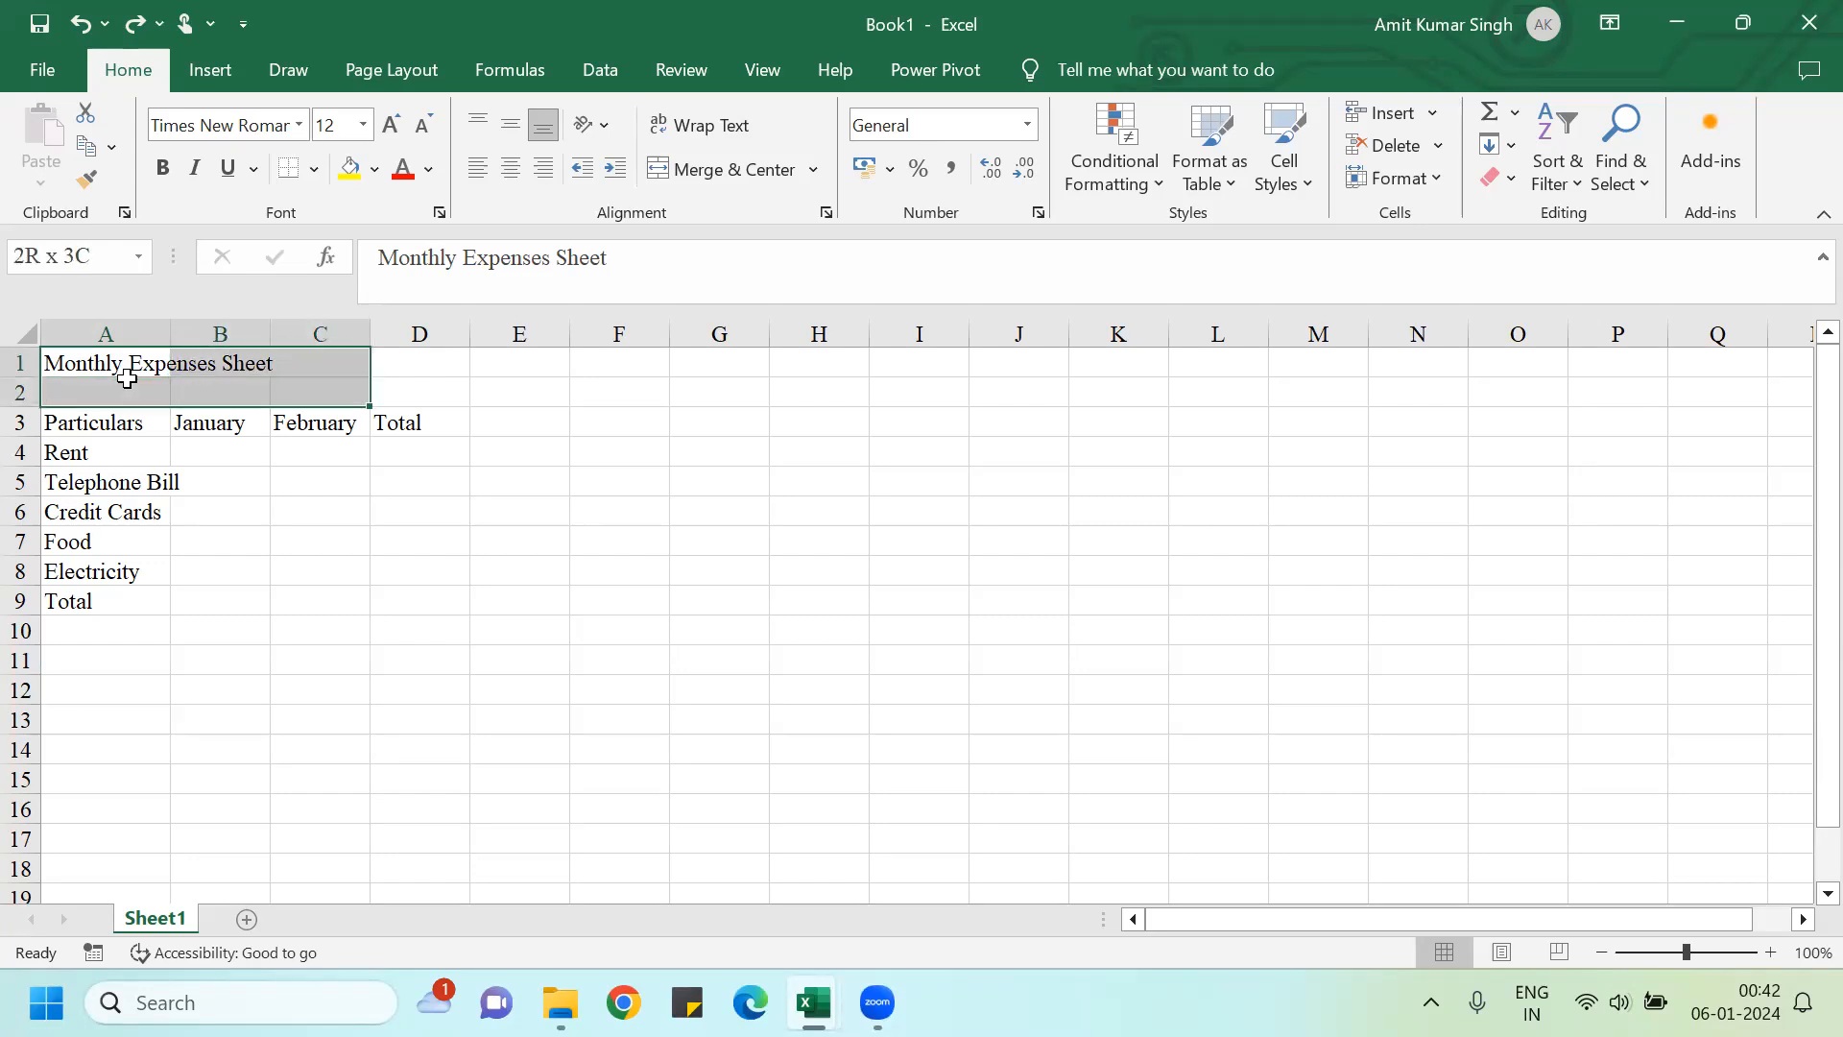
pyautogui.click(732, 170)
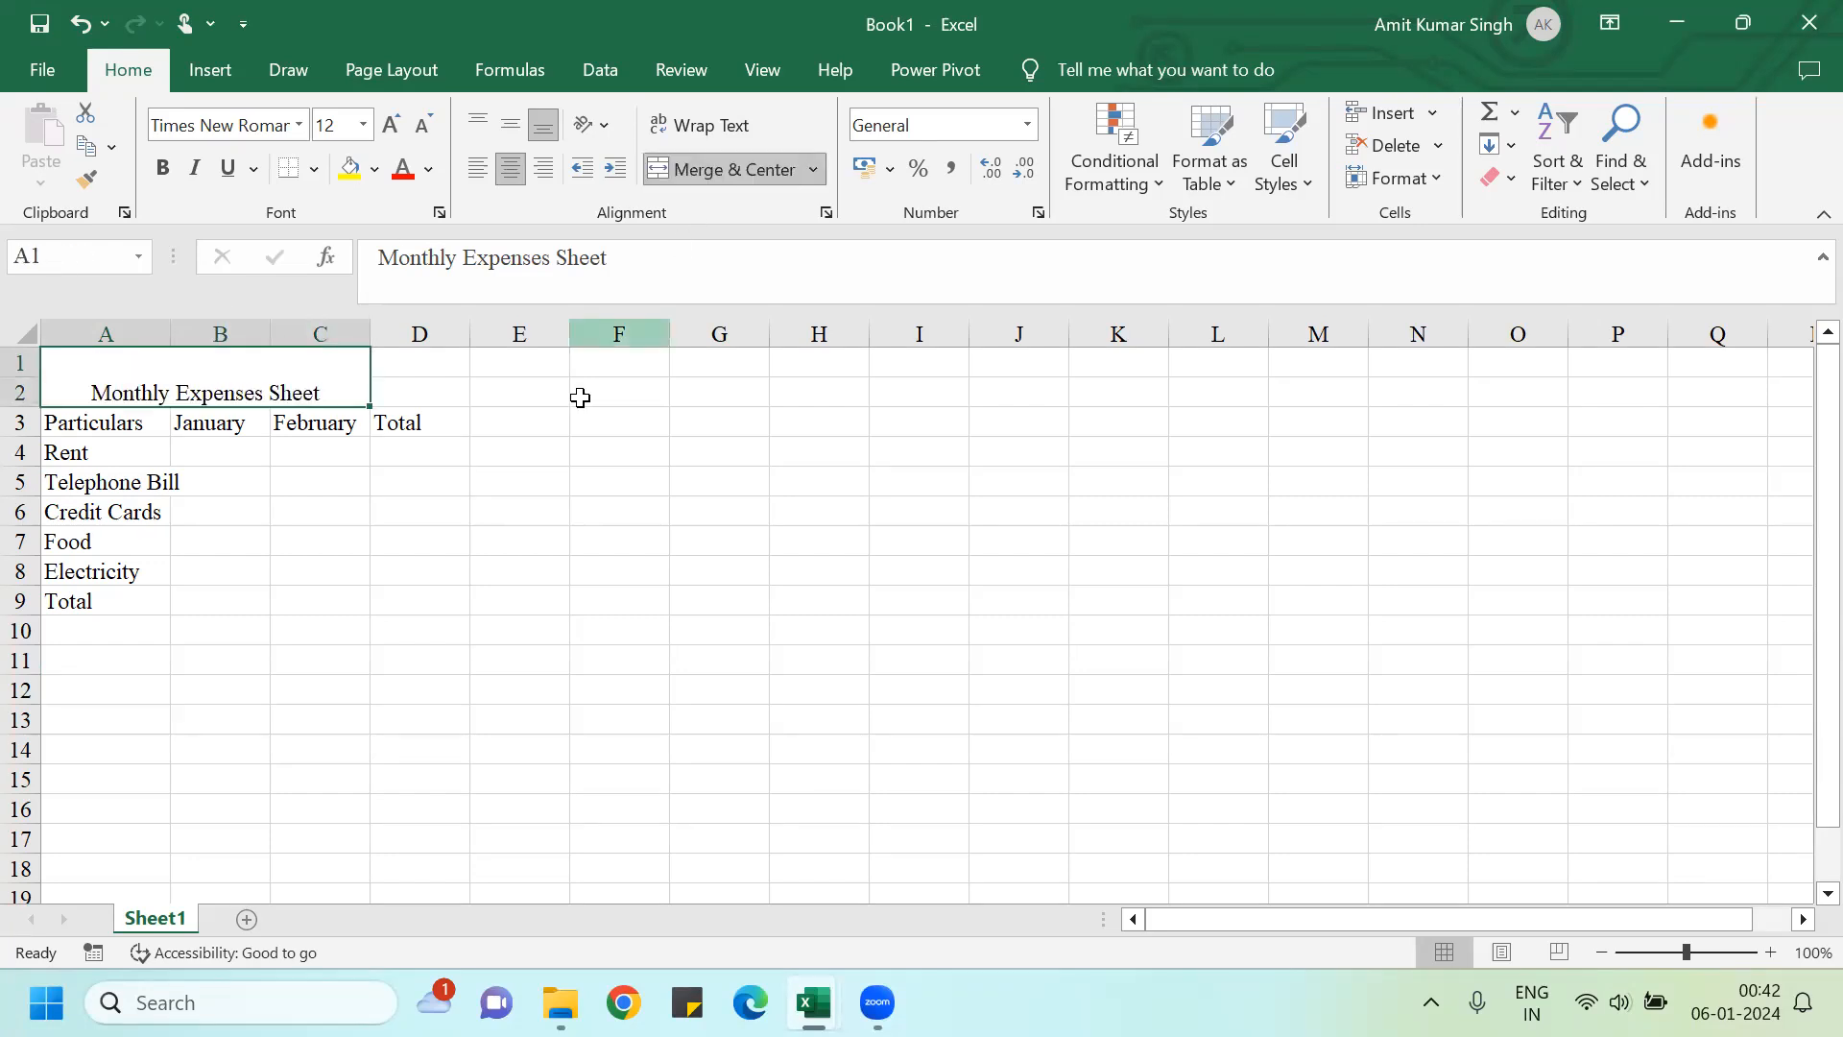
pyautogui.click(452, 576)
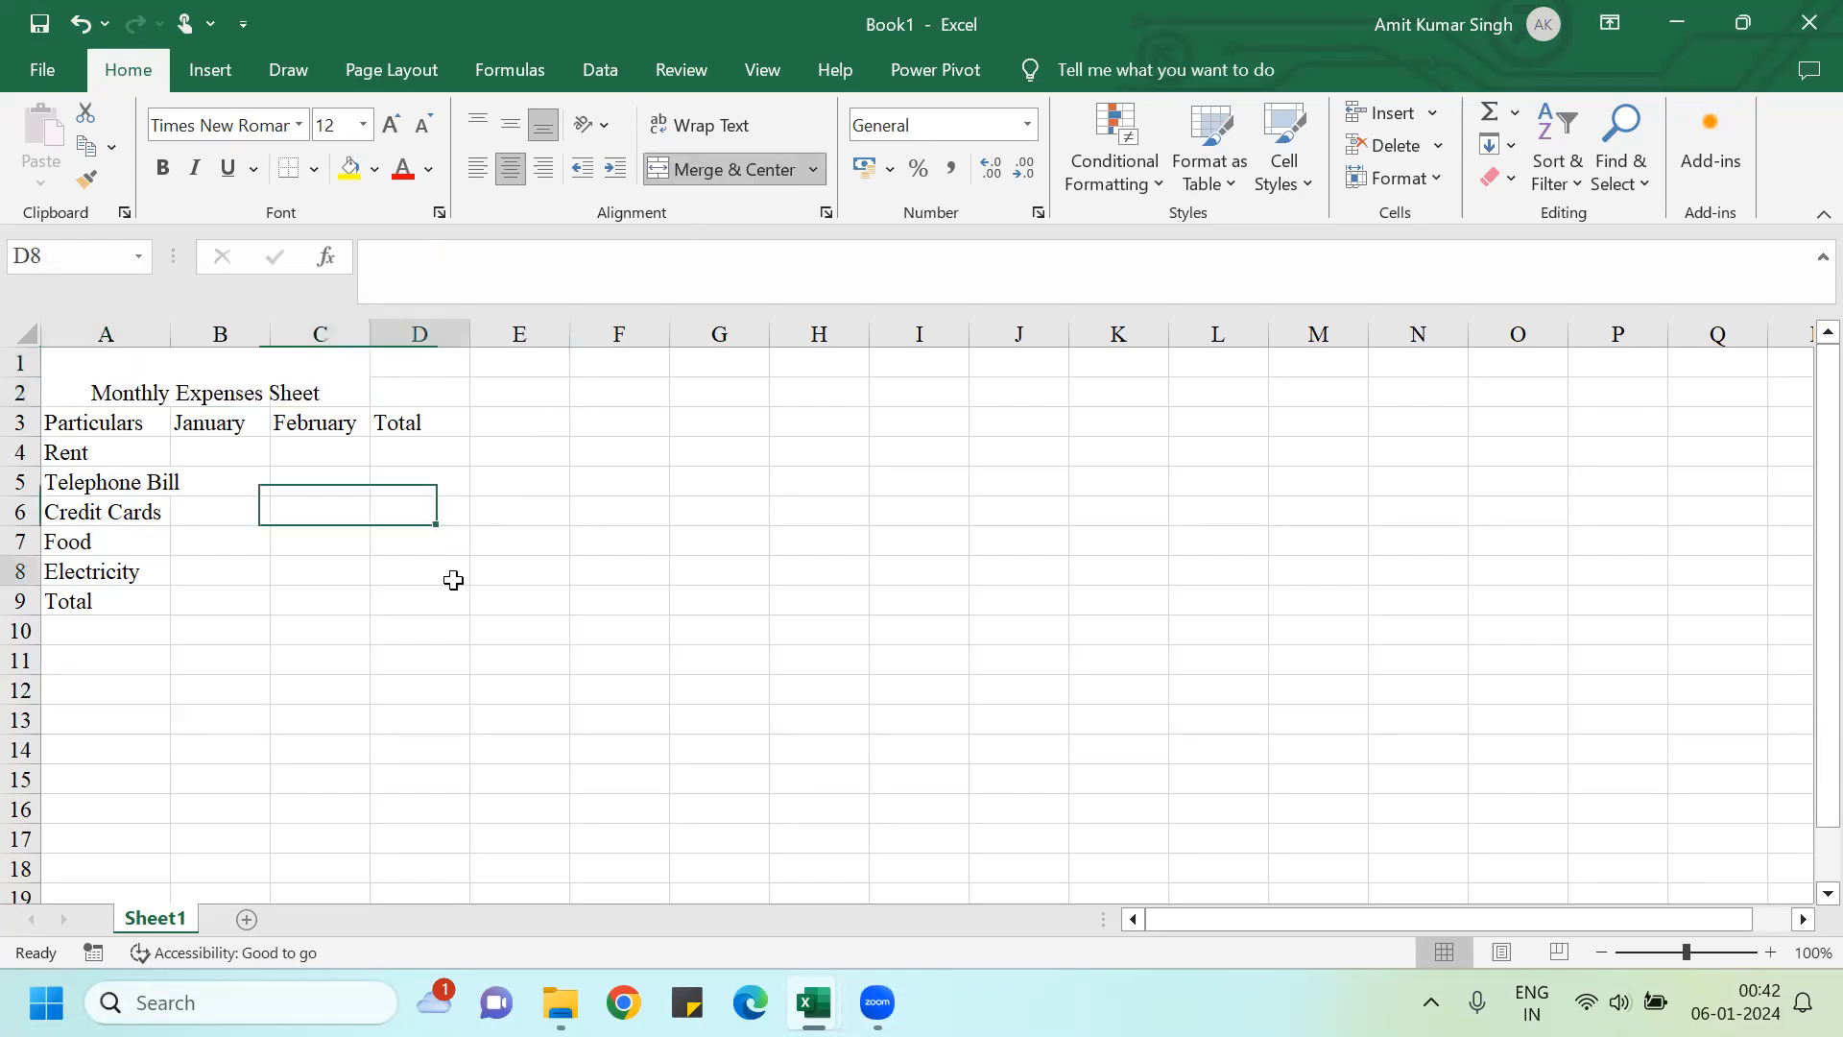
# Step: Apply Thick Outside Borders to the merged title cell in A1:C2
pyautogui.click(169, 367)
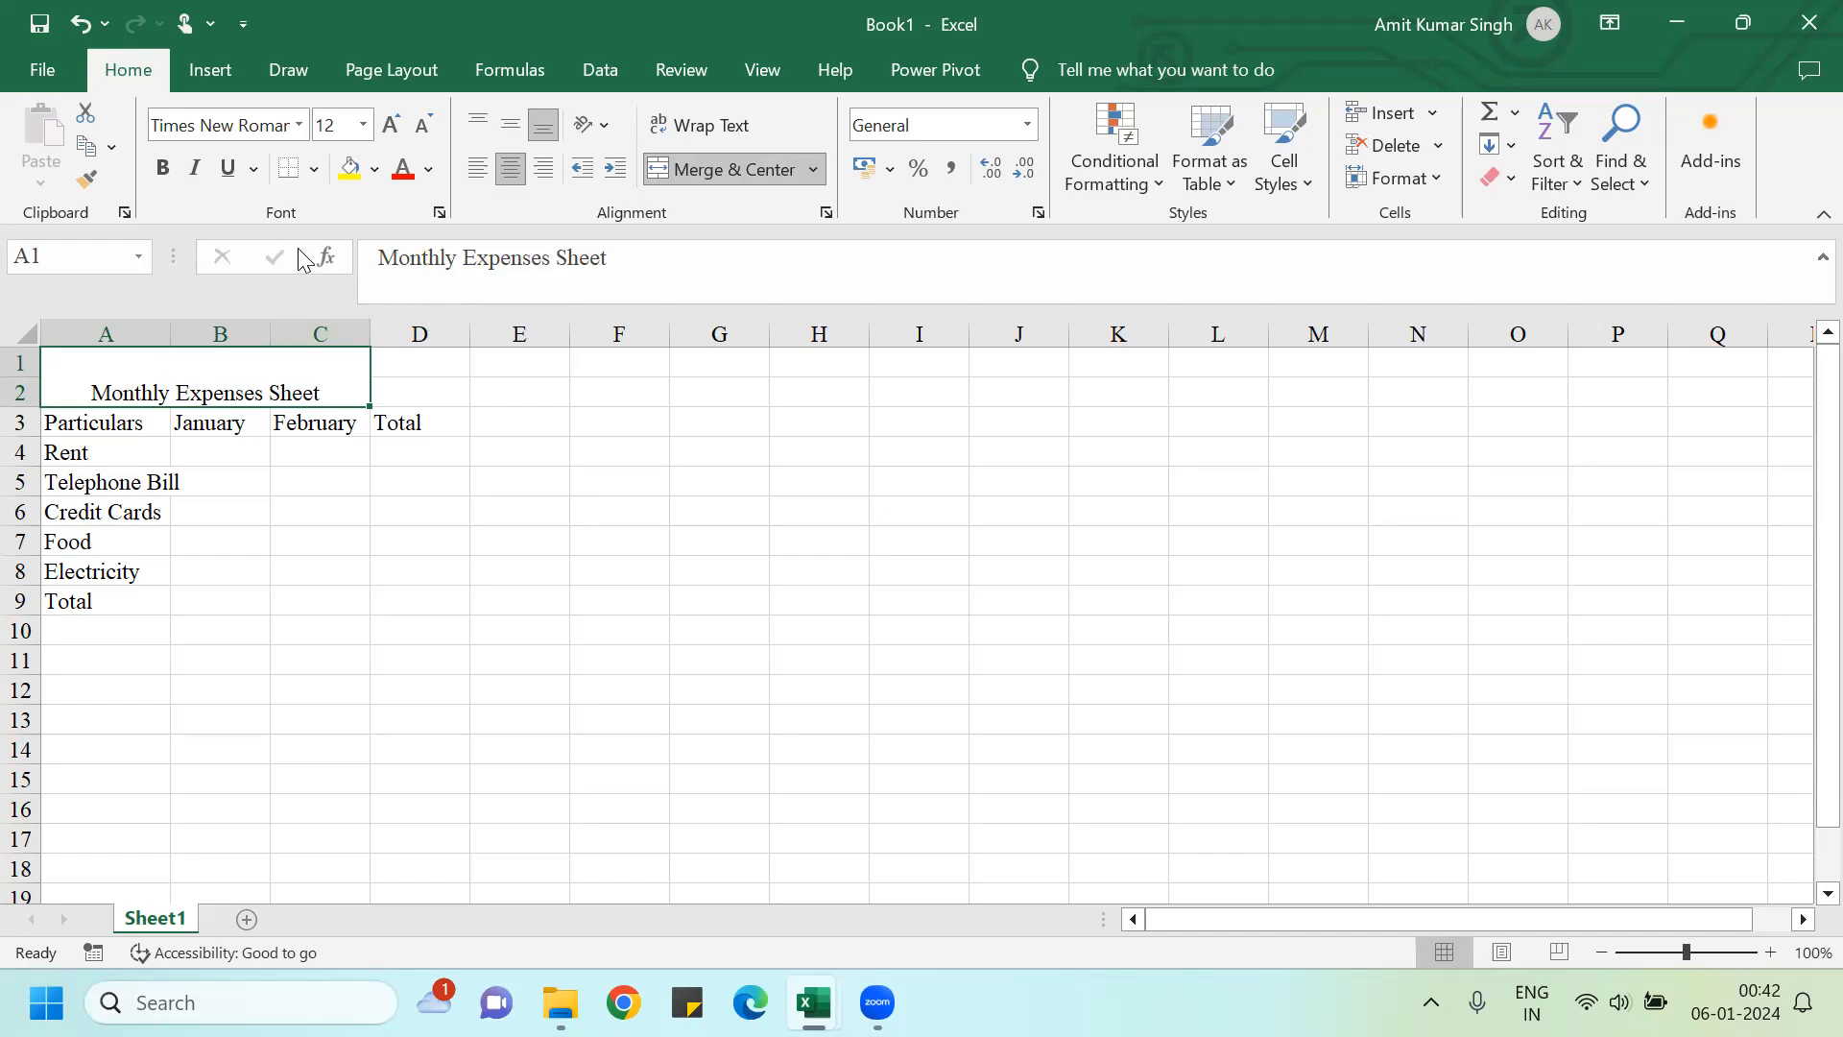
pyautogui.click(314, 169)
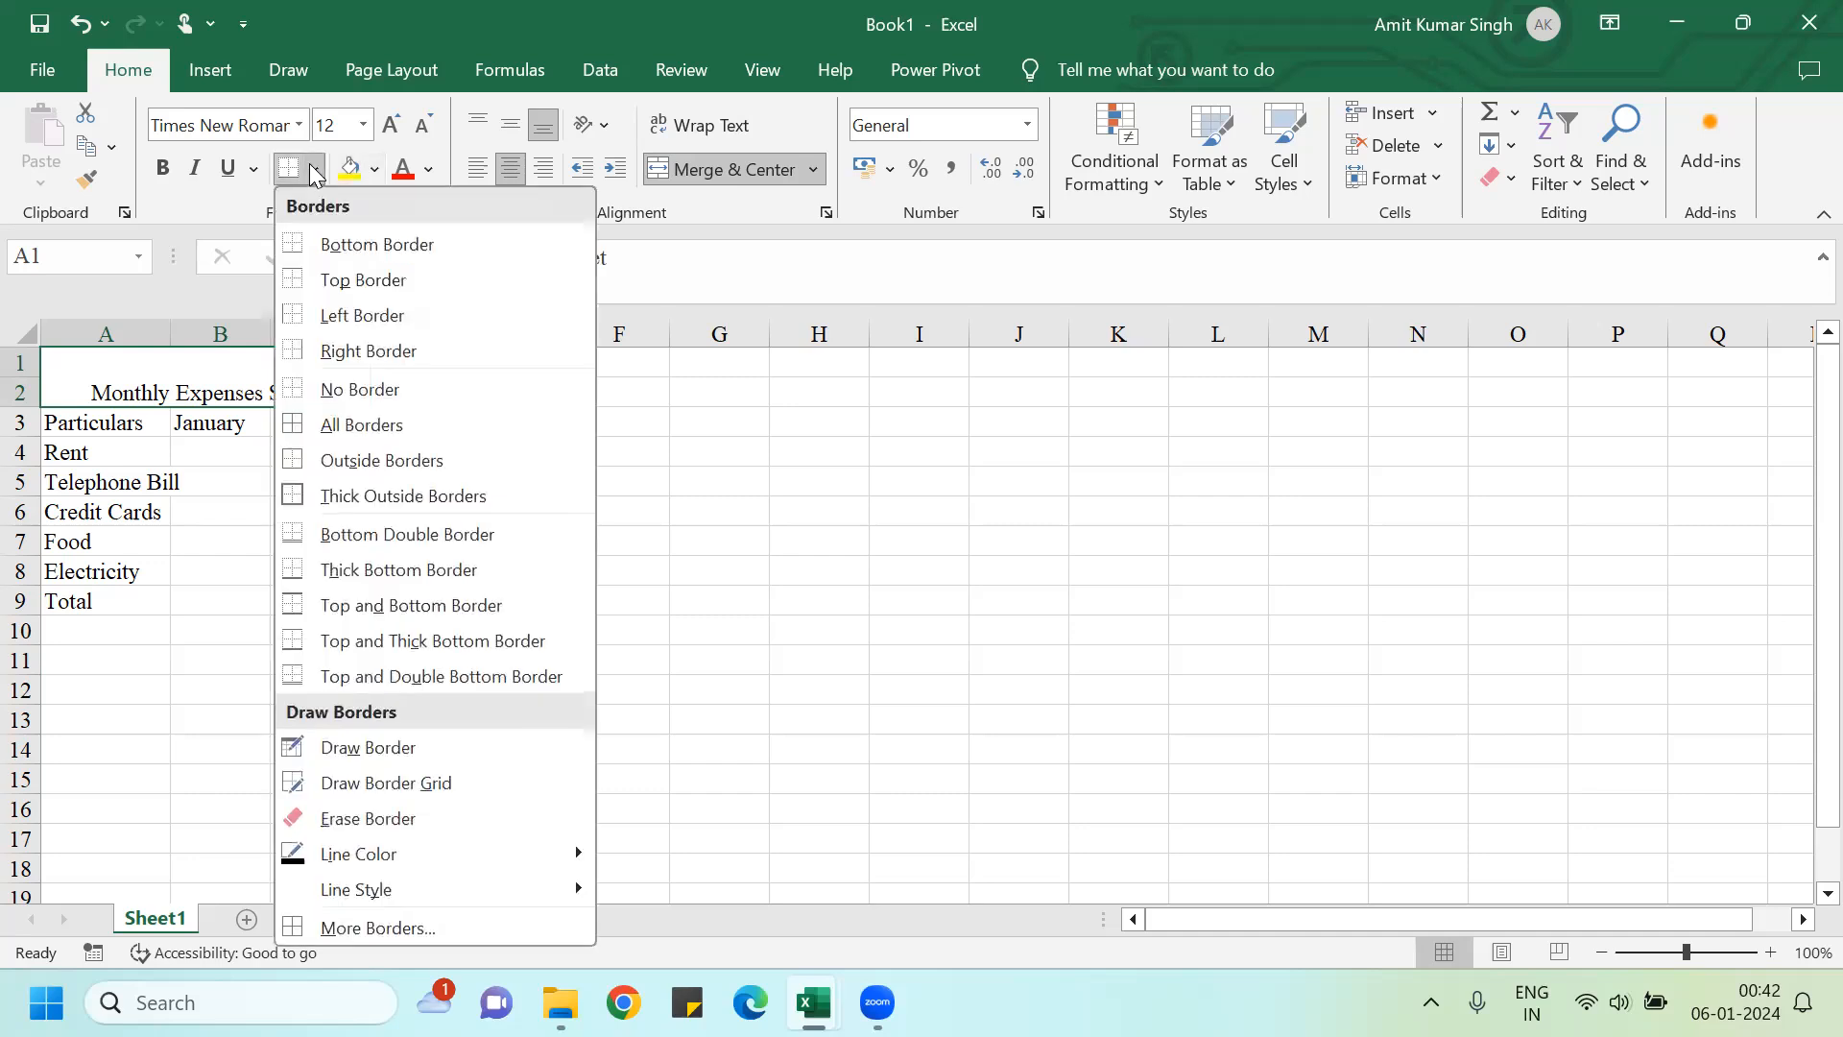
pyautogui.click(377, 491)
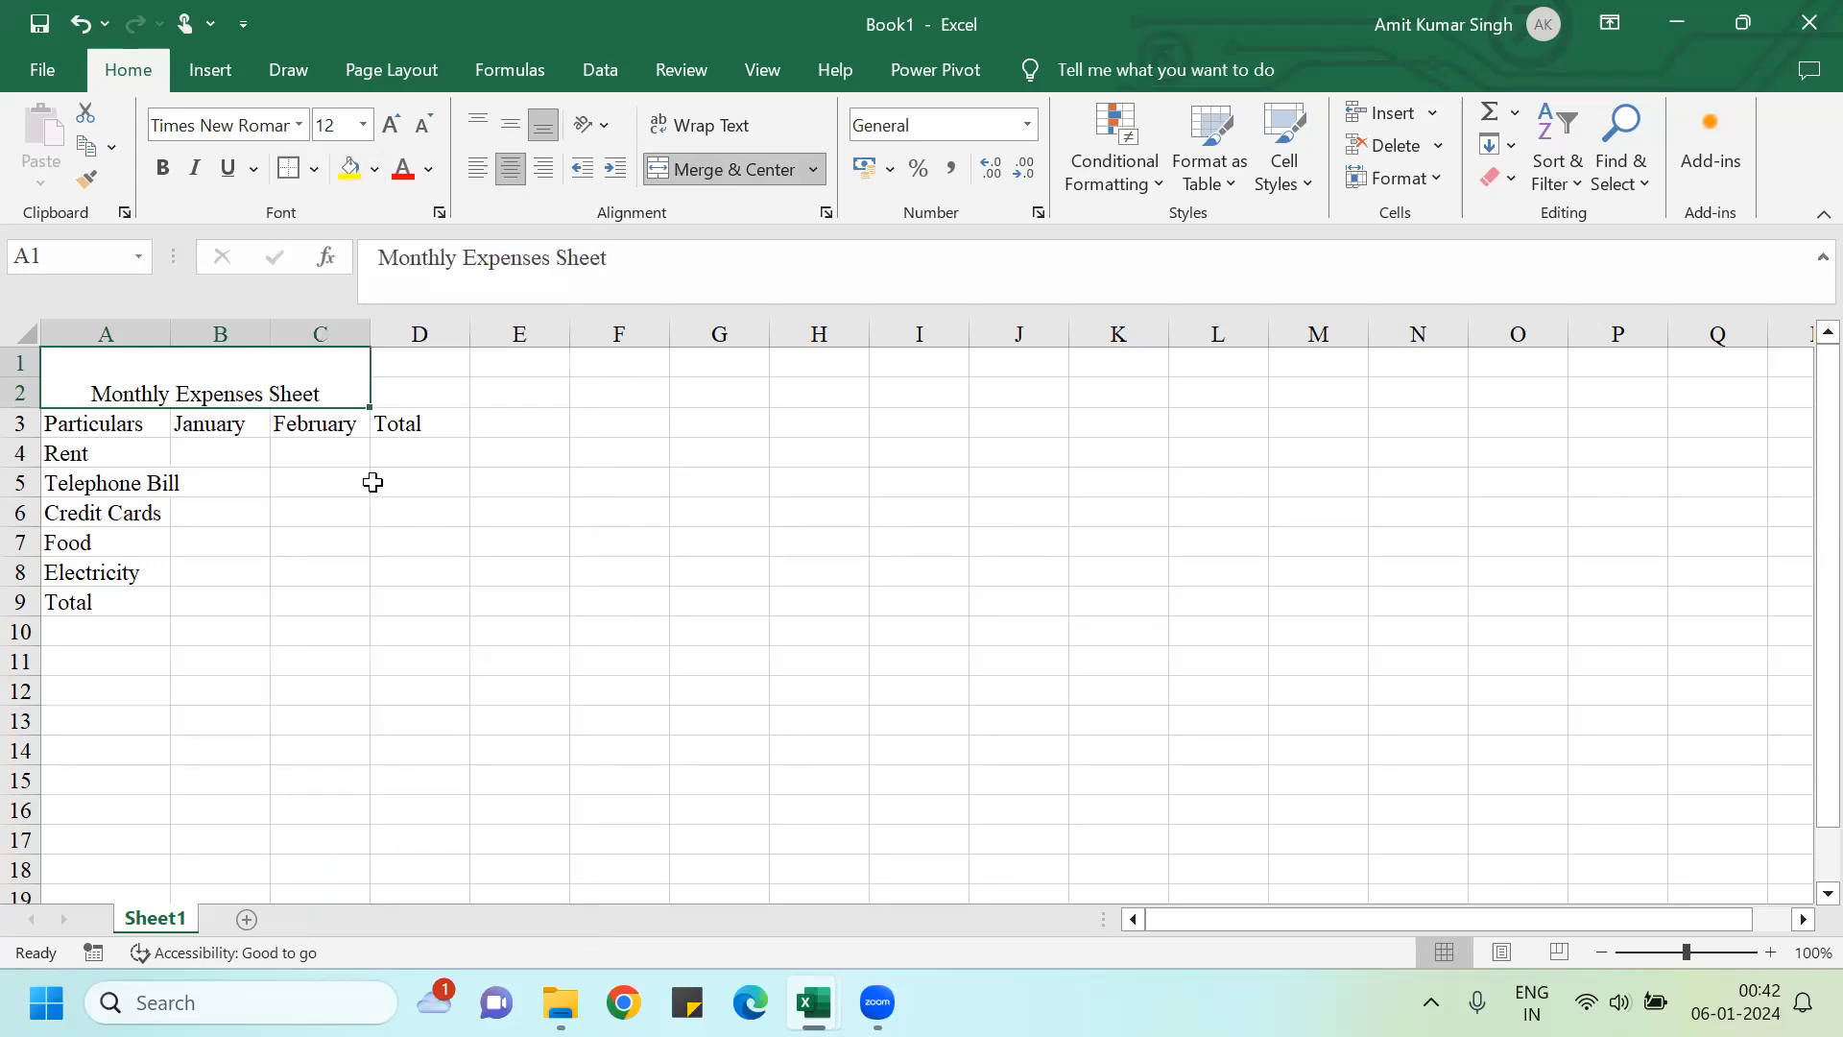
pyautogui.click(257, 547)
# Step: Fill the merged Monthly Expenses Sheet title cell with yellow
pyautogui.click(218, 380)
pyautogui.click(350, 169)
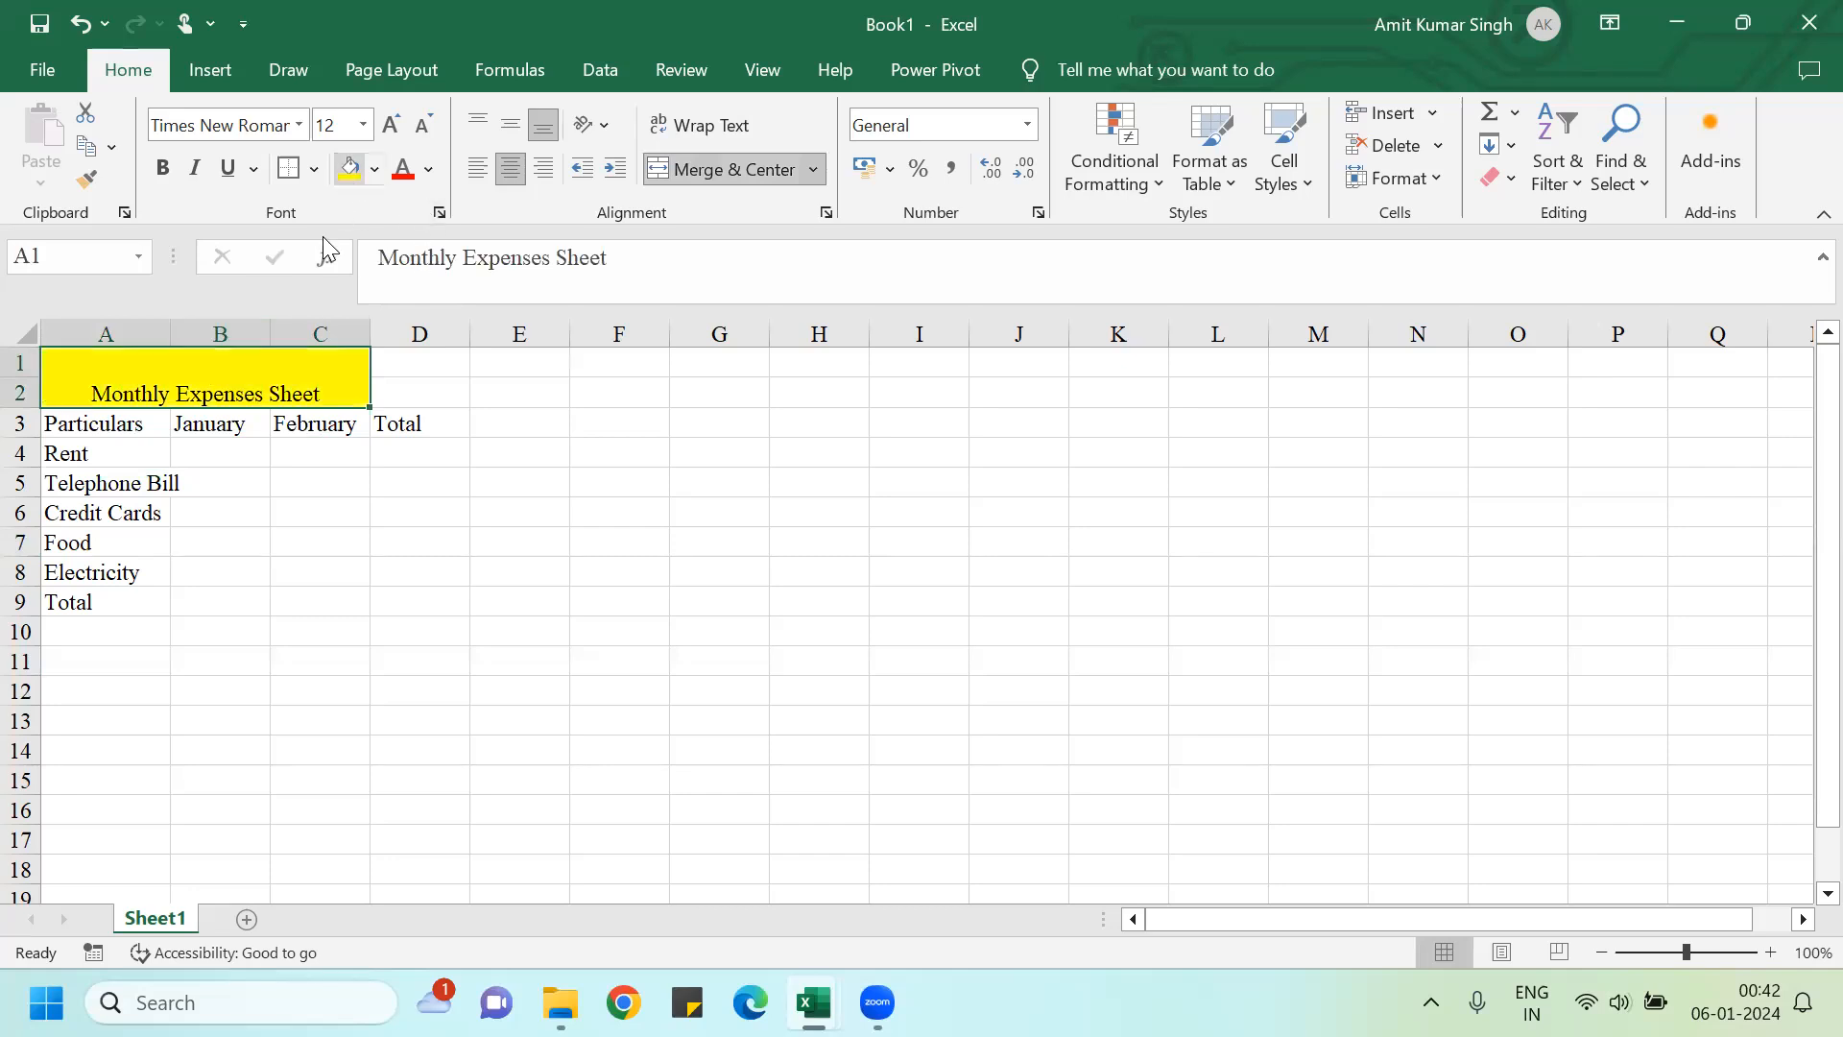
pyautogui.click(302, 503)
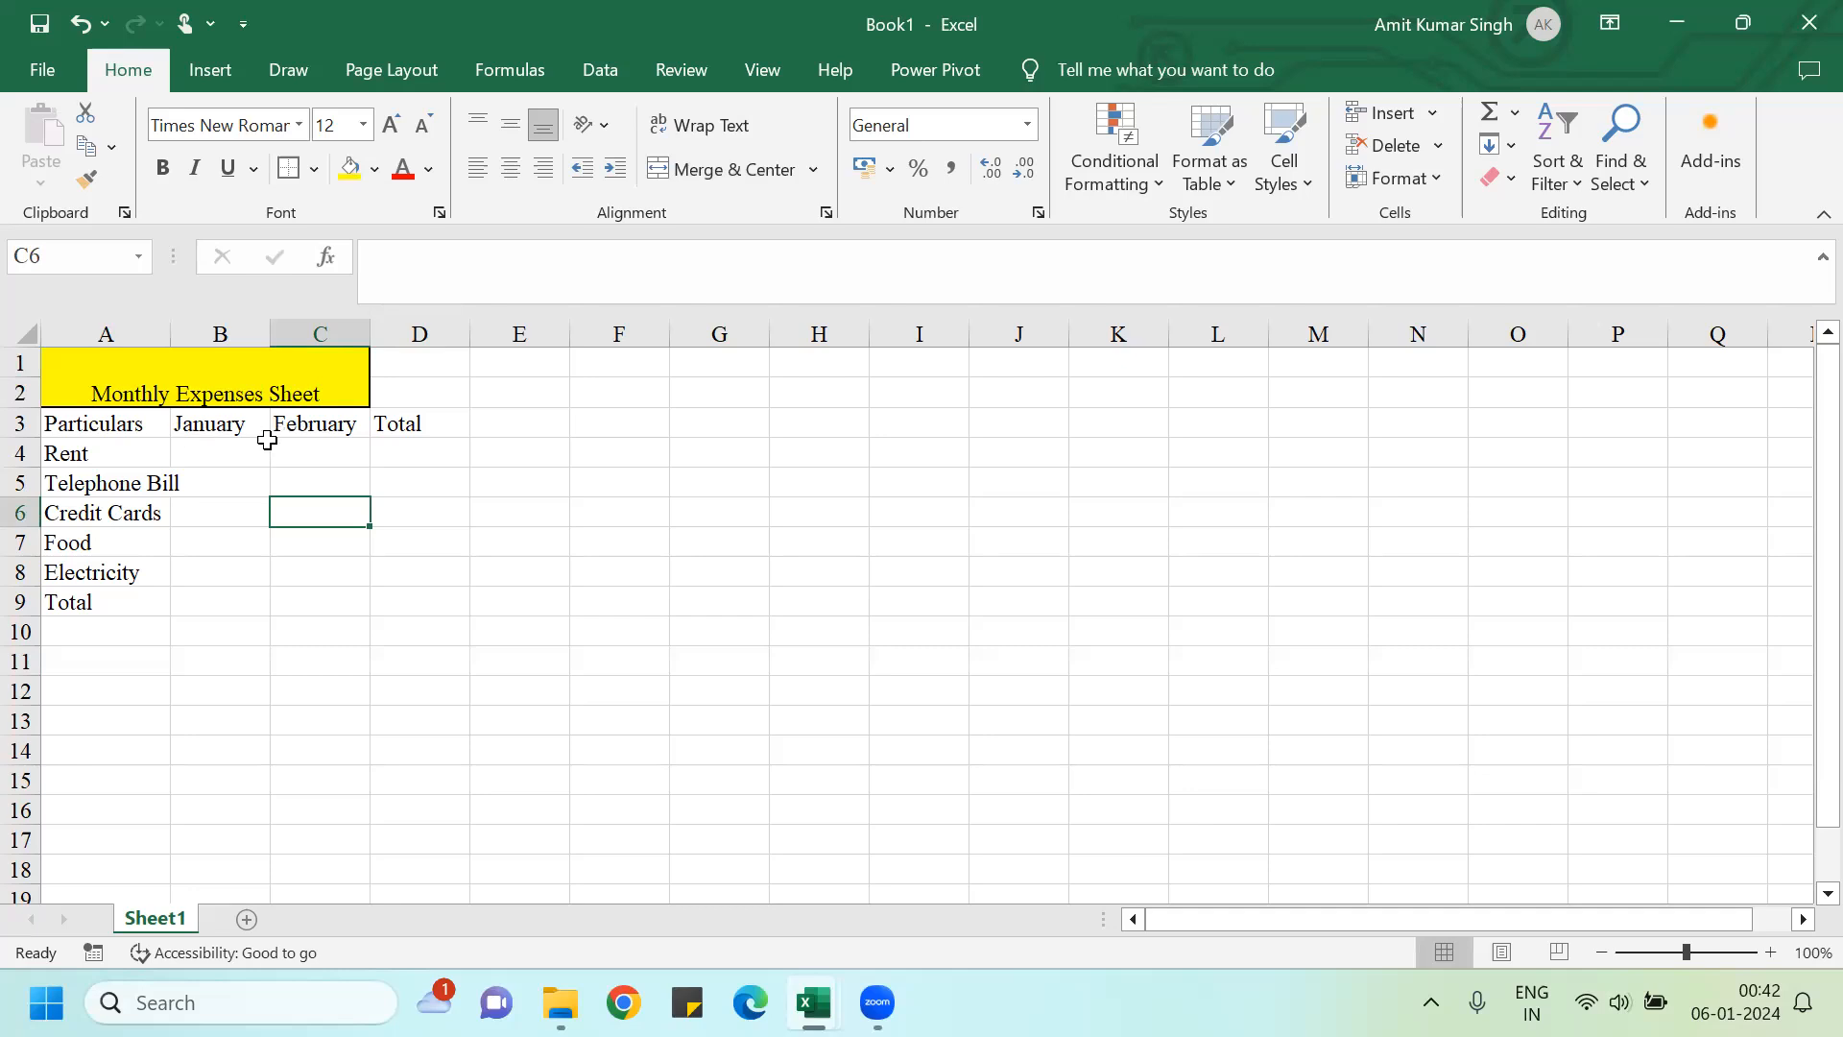
# Step: Enter the Rent expenses as 10000 for January in B4 and 10000 for February in C4
pyautogui.click(213, 451)
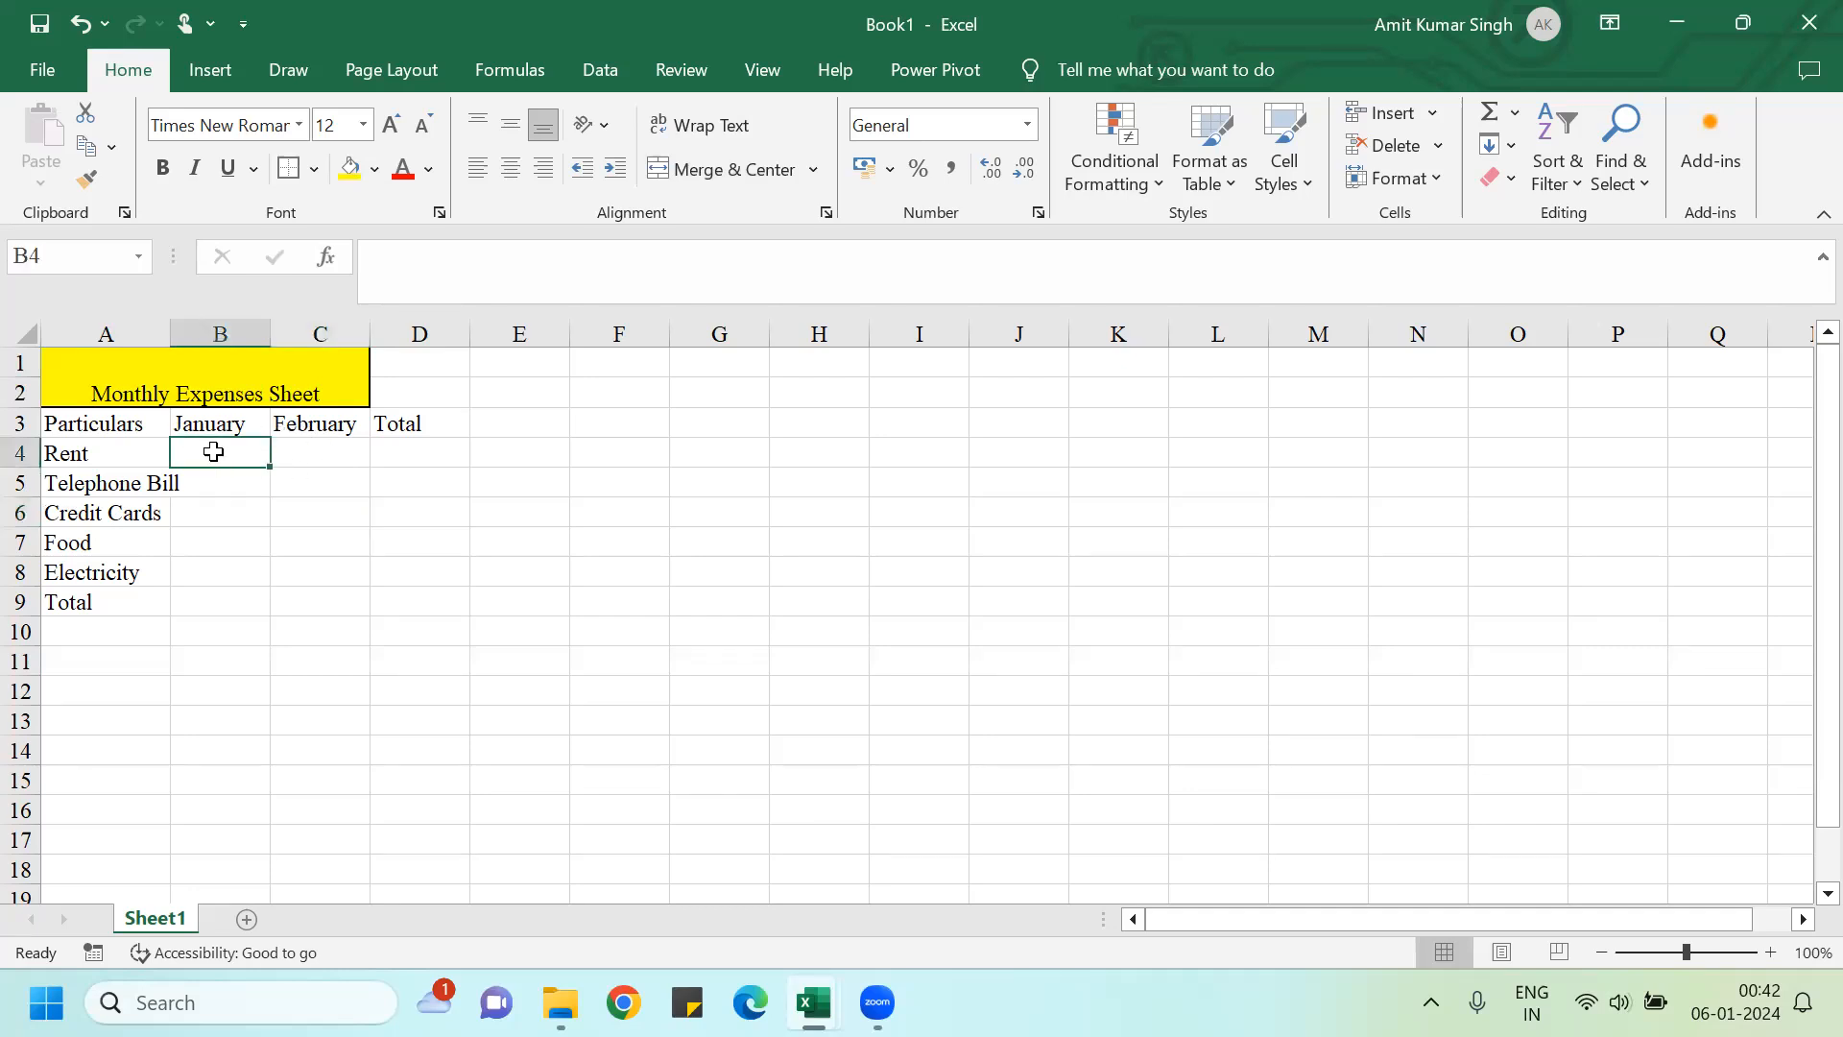
pyautogui.write('10')
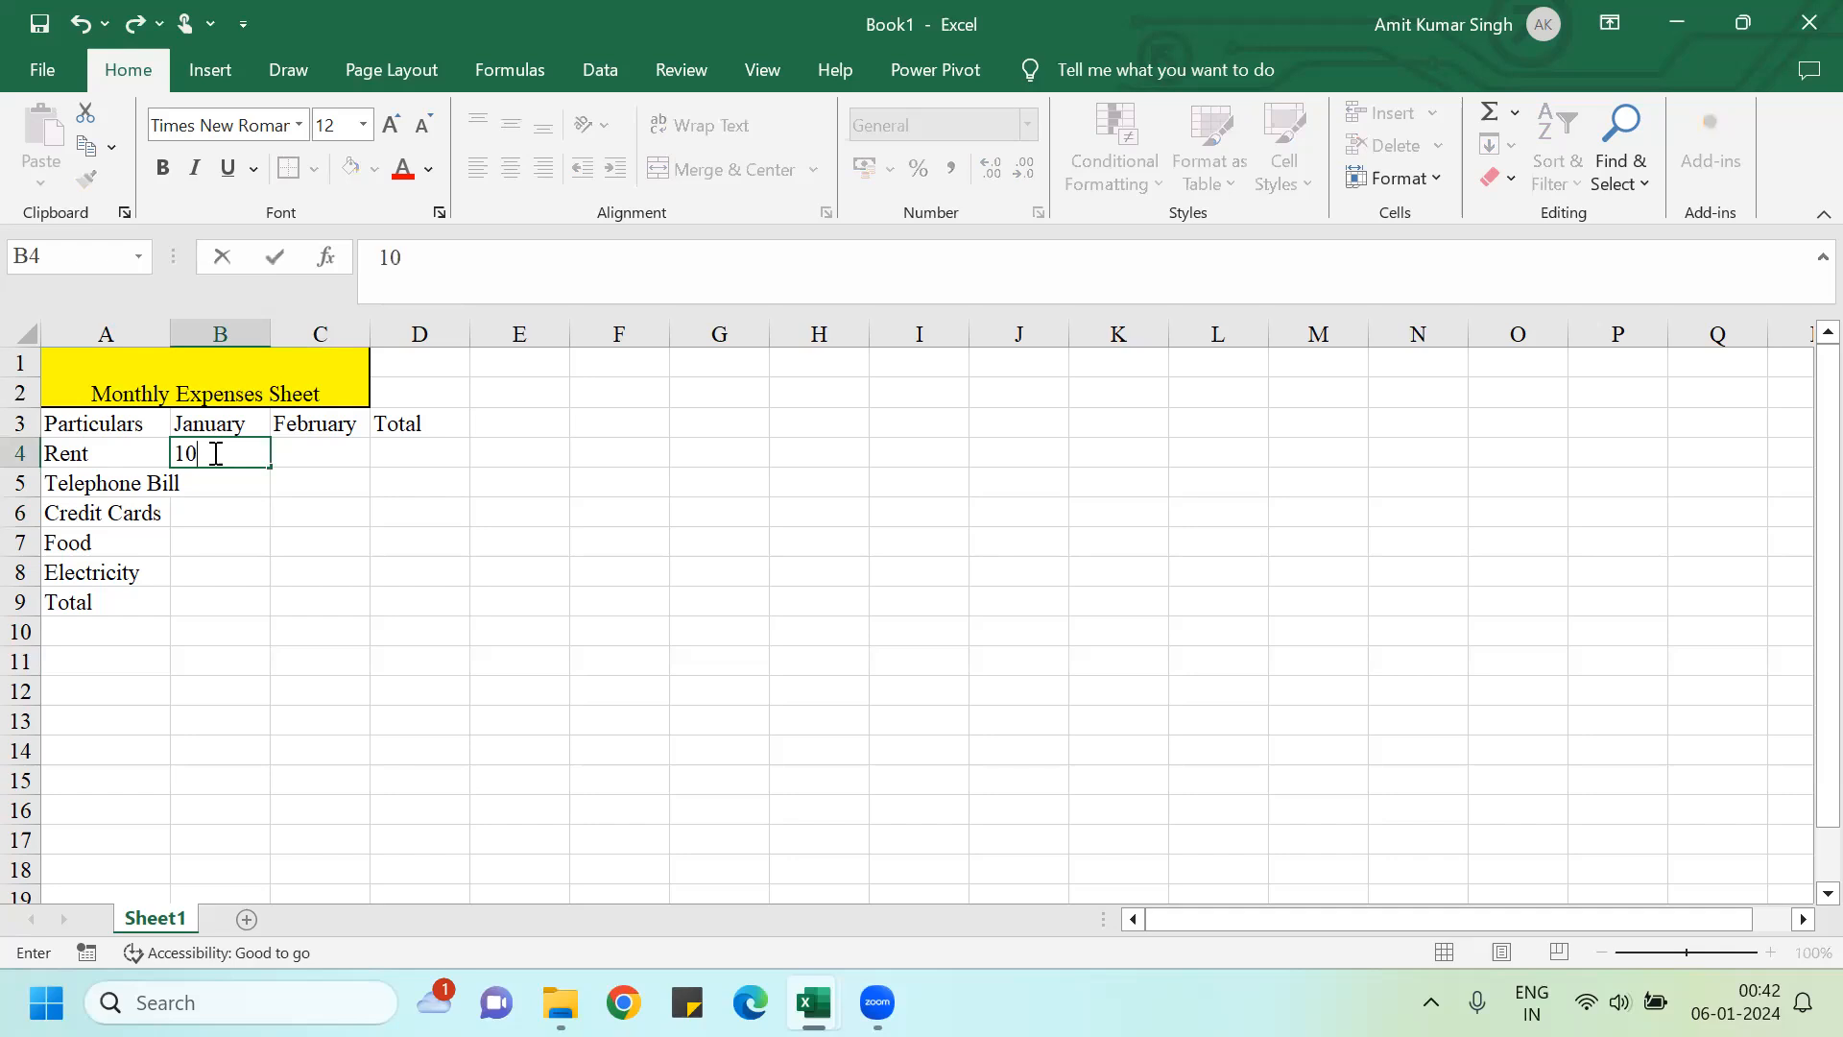
pyautogui.write('000')
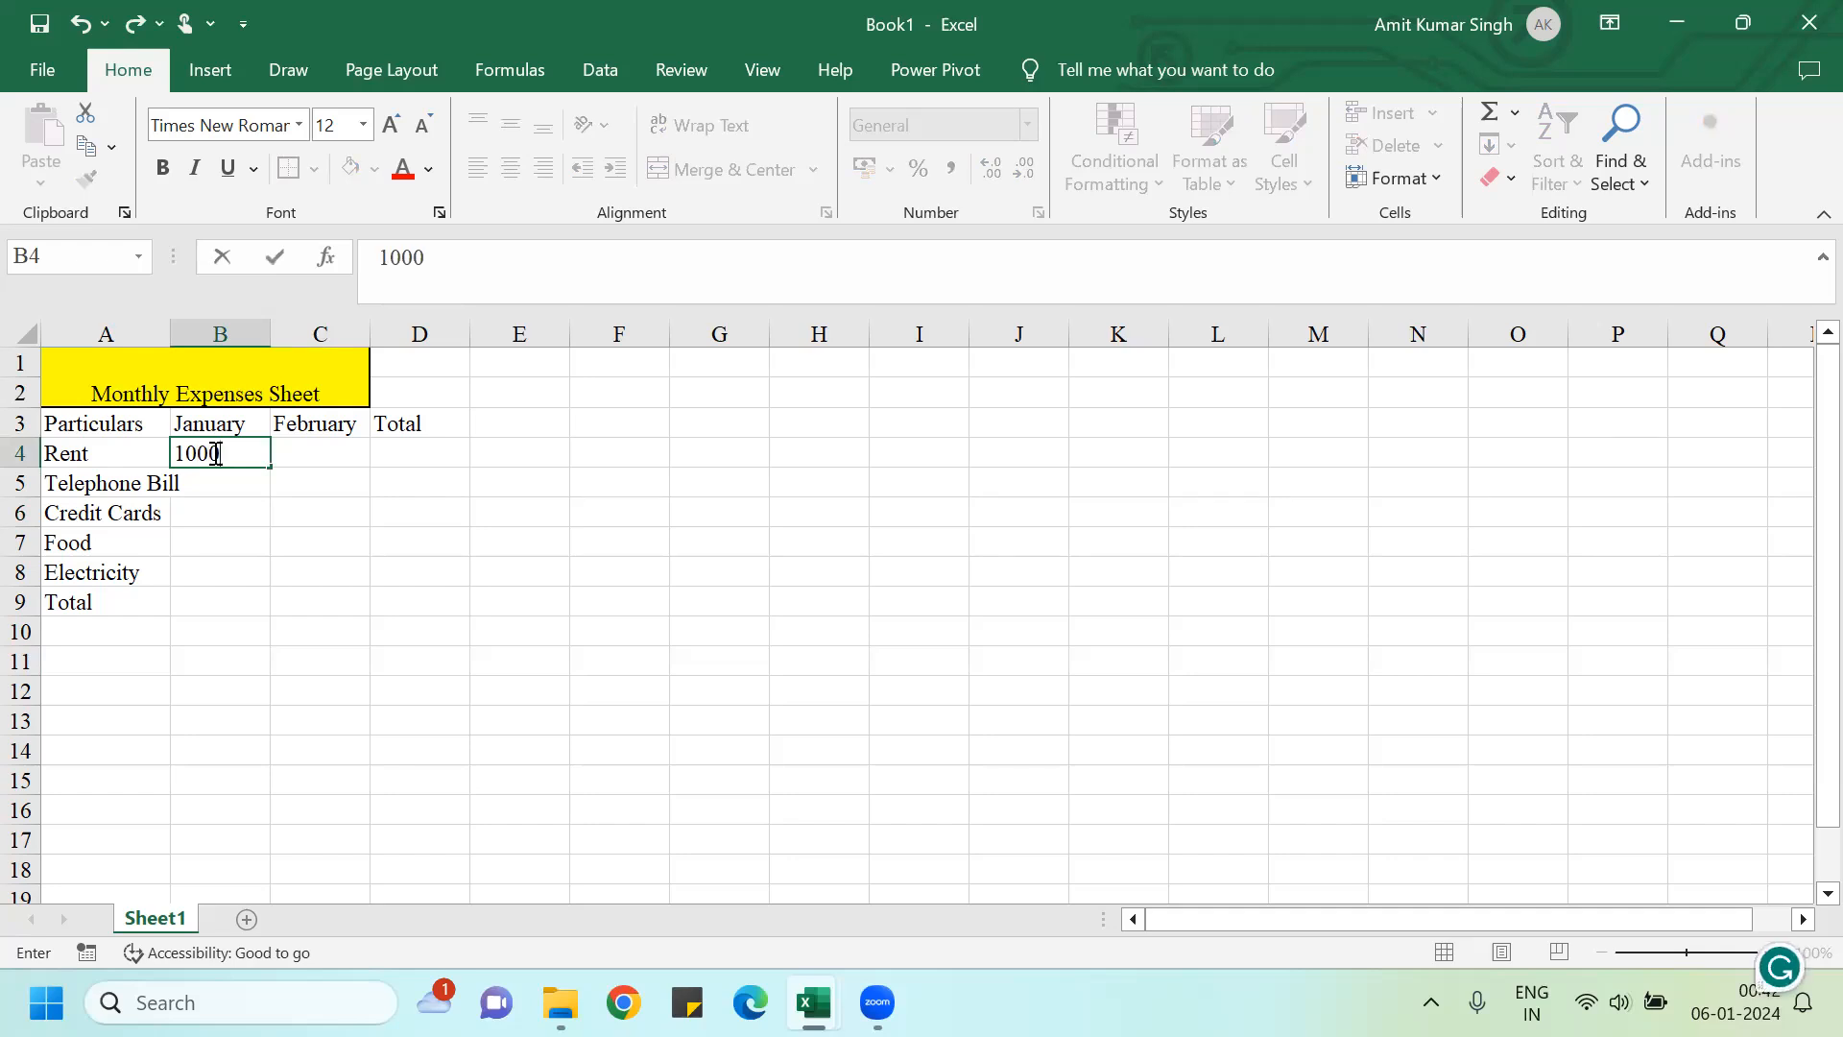
pyautogui.press('Tab')
pyautogui.write('1')
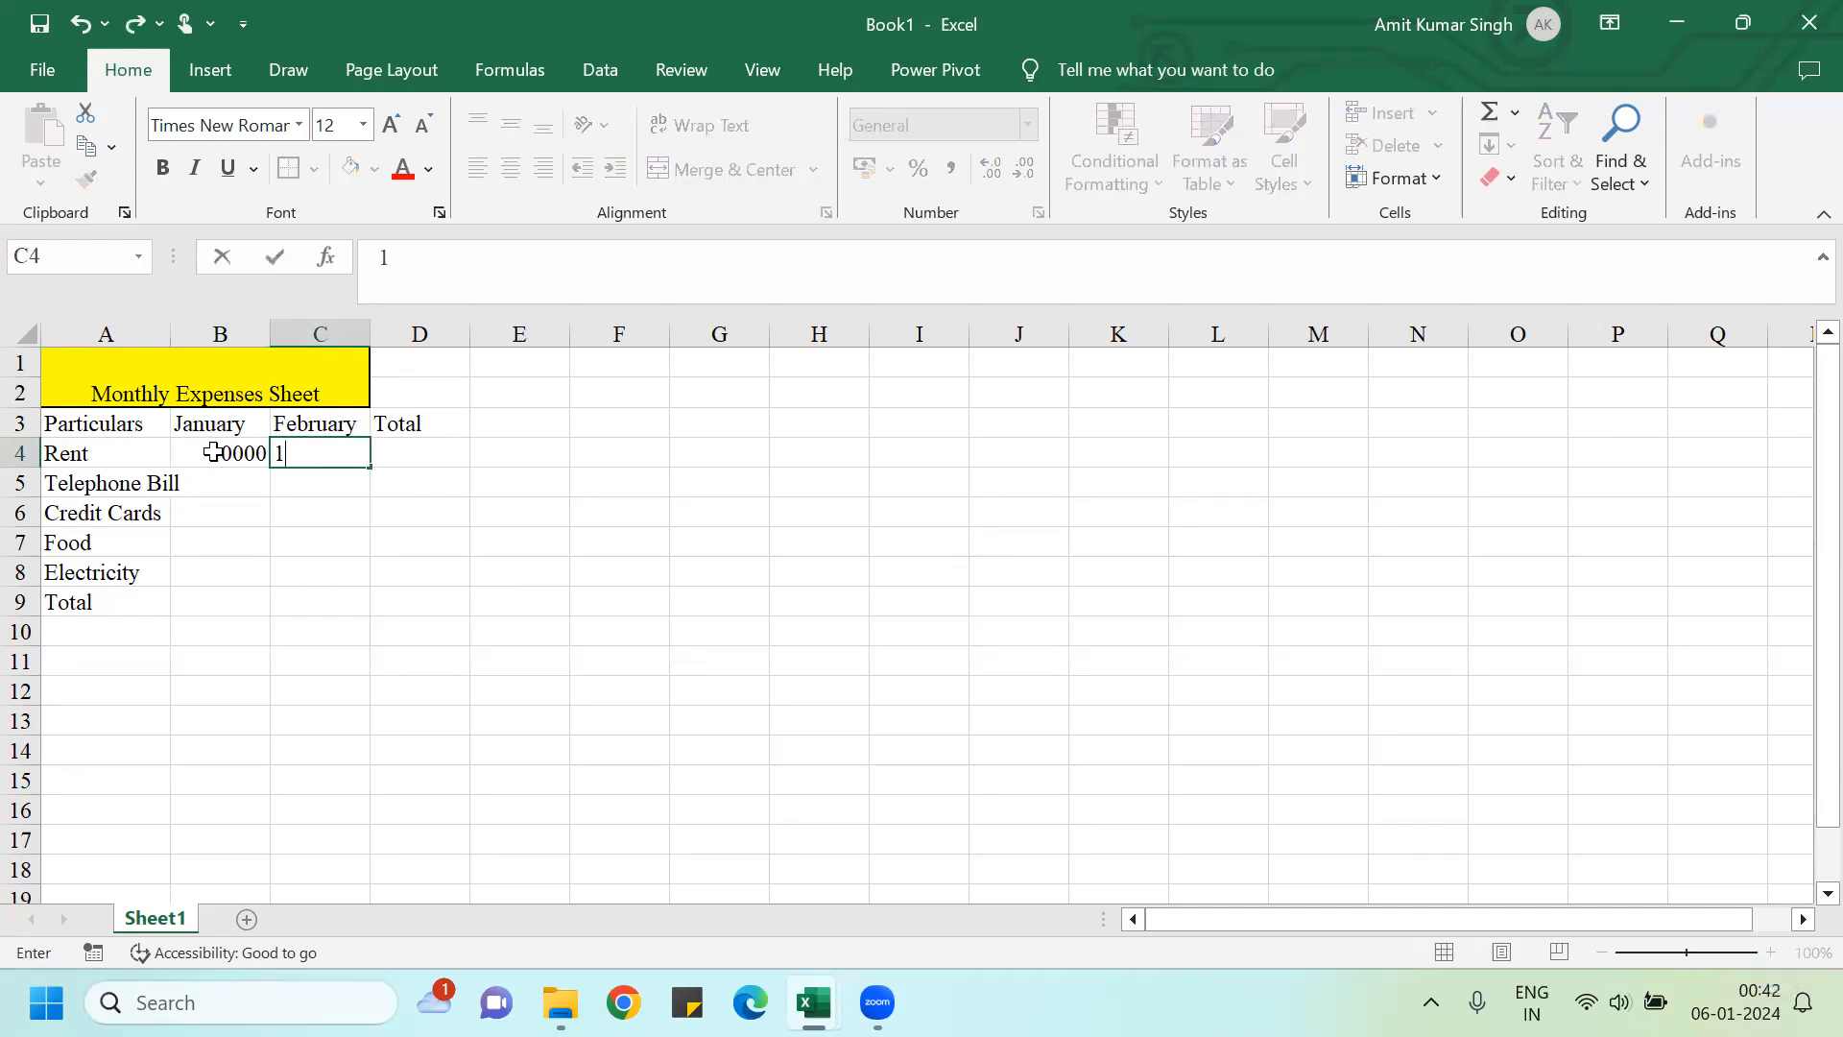
pyautogui.write('0000')
pyautogui.press('Return')
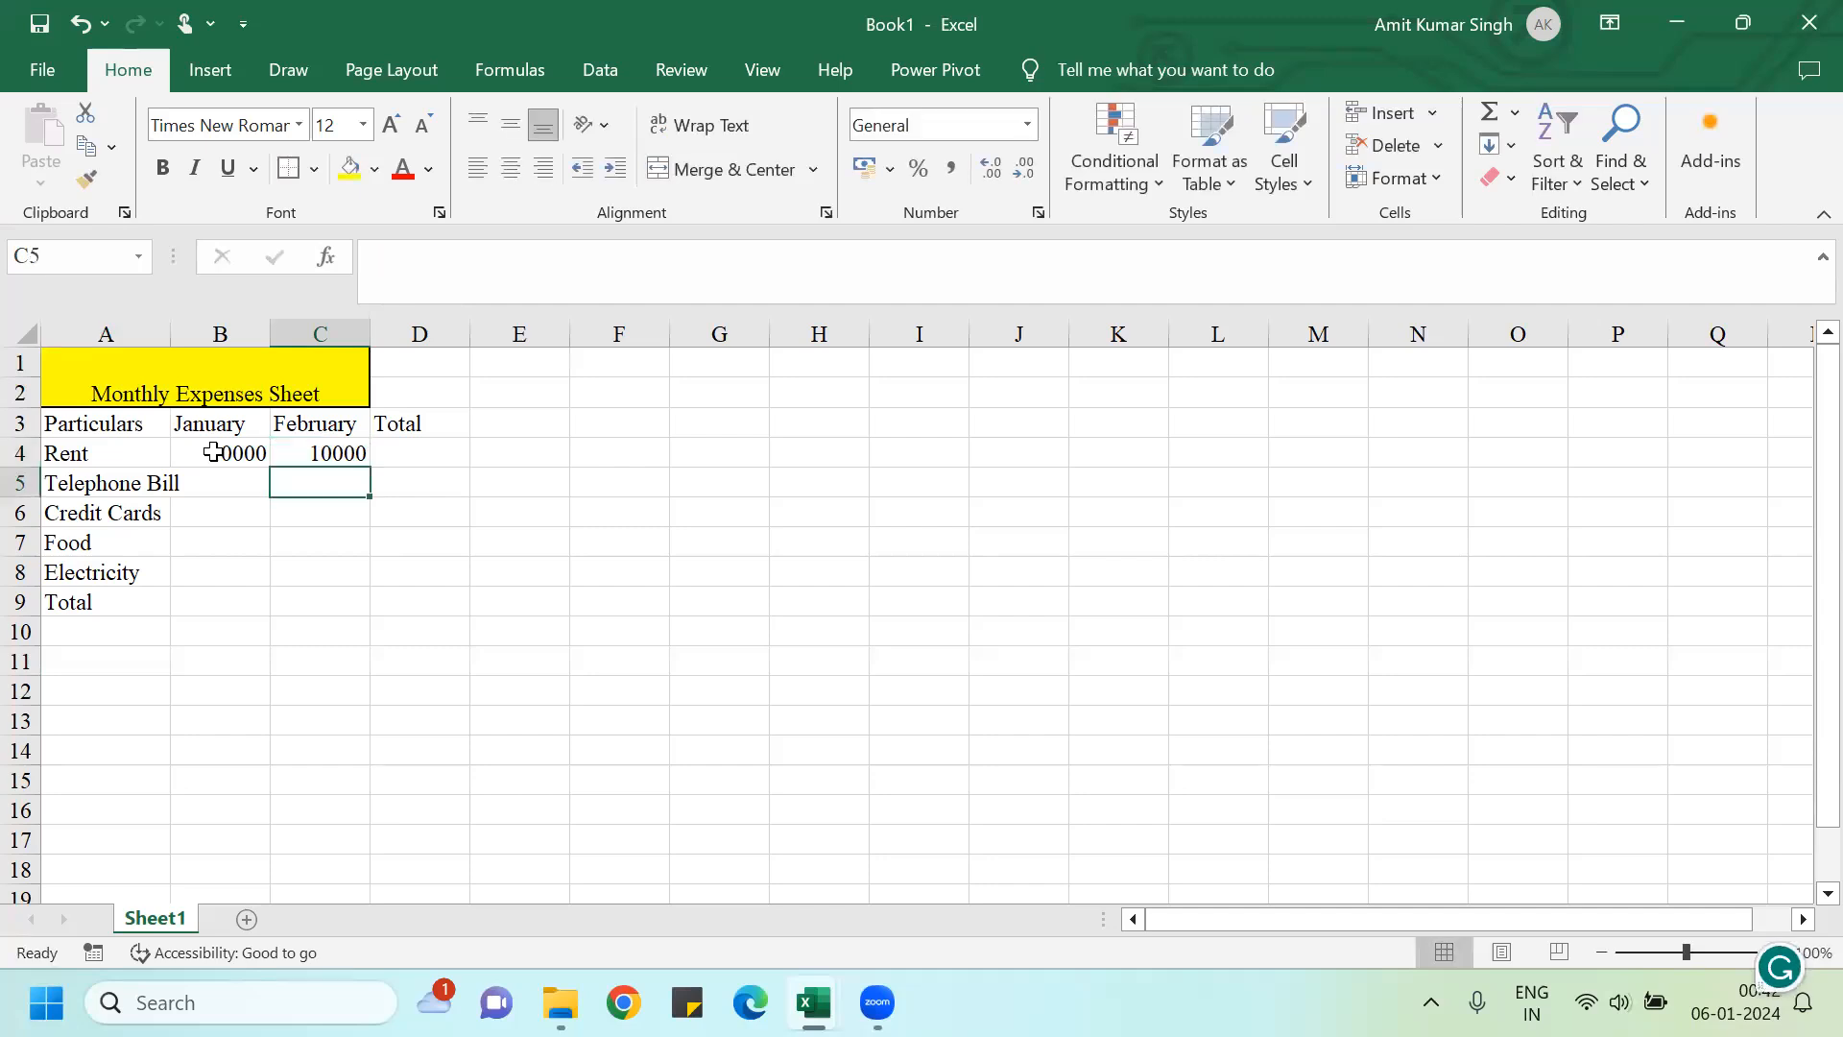
# Step: Enter the Telephone Bill expenses as 3500 for January in B5 and 3650 for February in C5
pyautogui.press('Left')
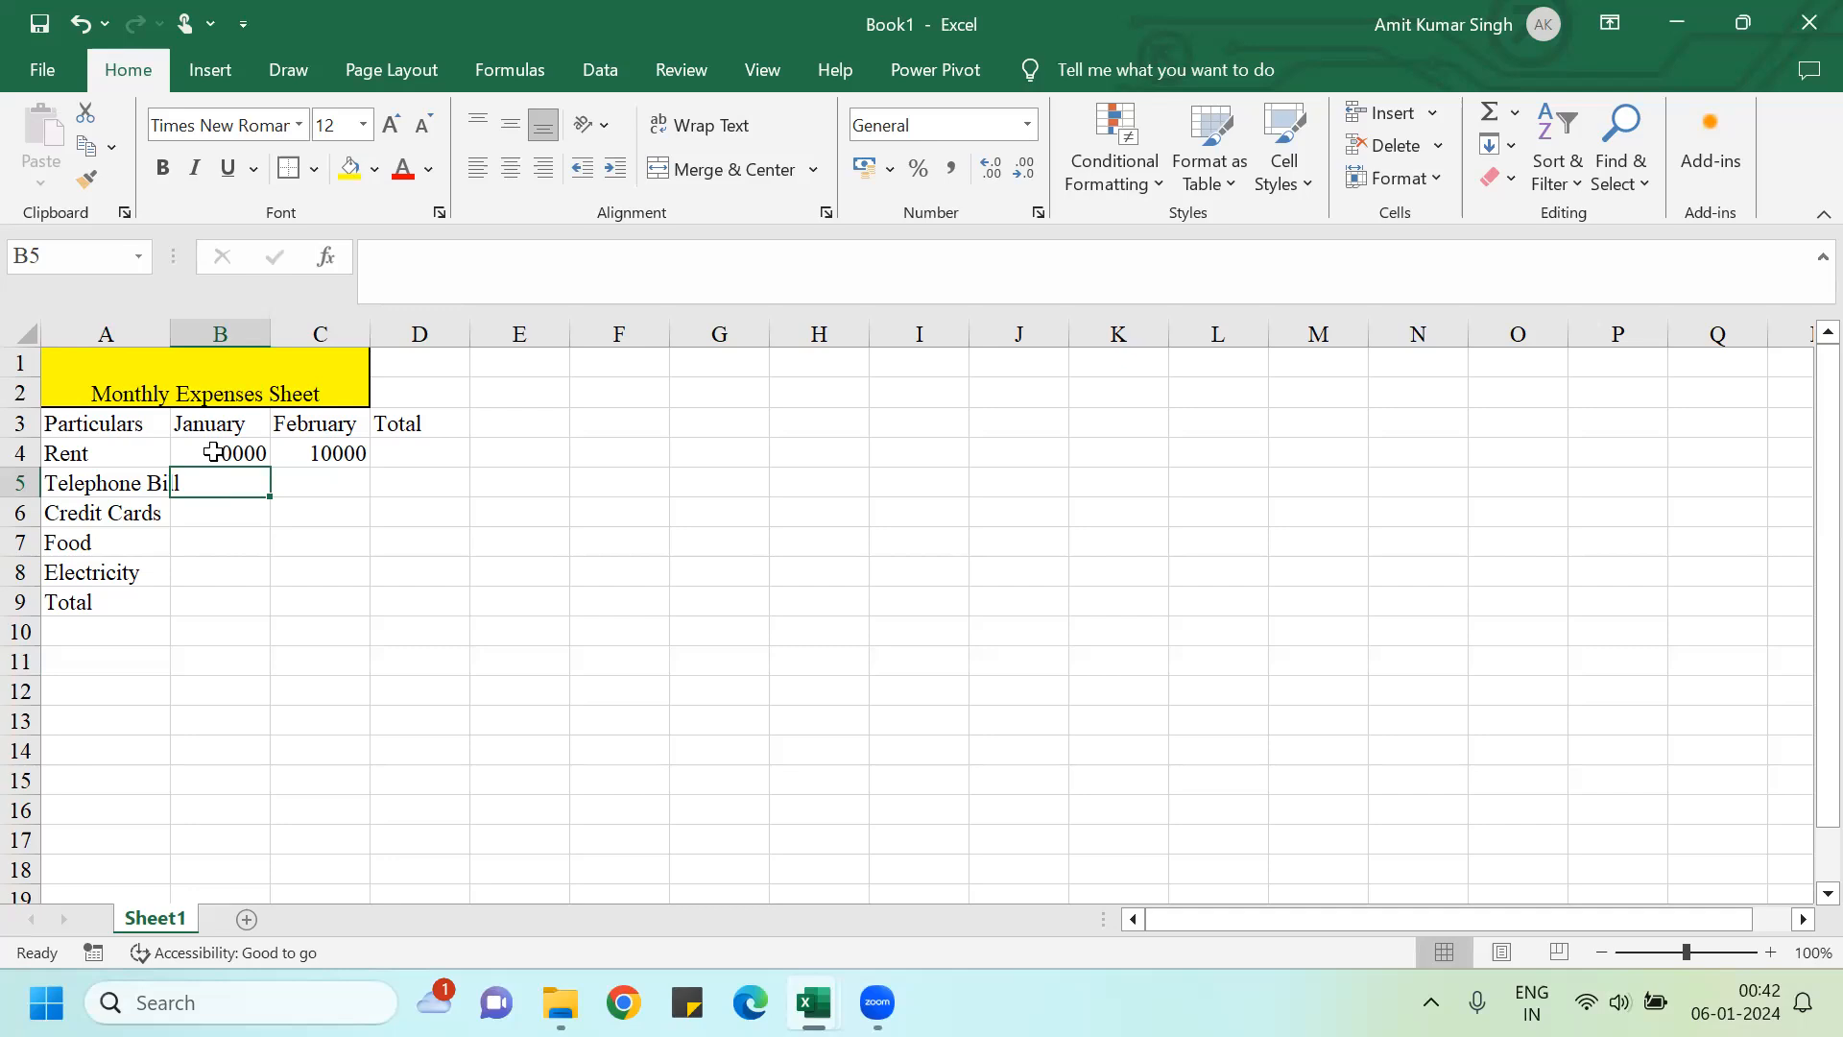
pyautogui.write('3500')
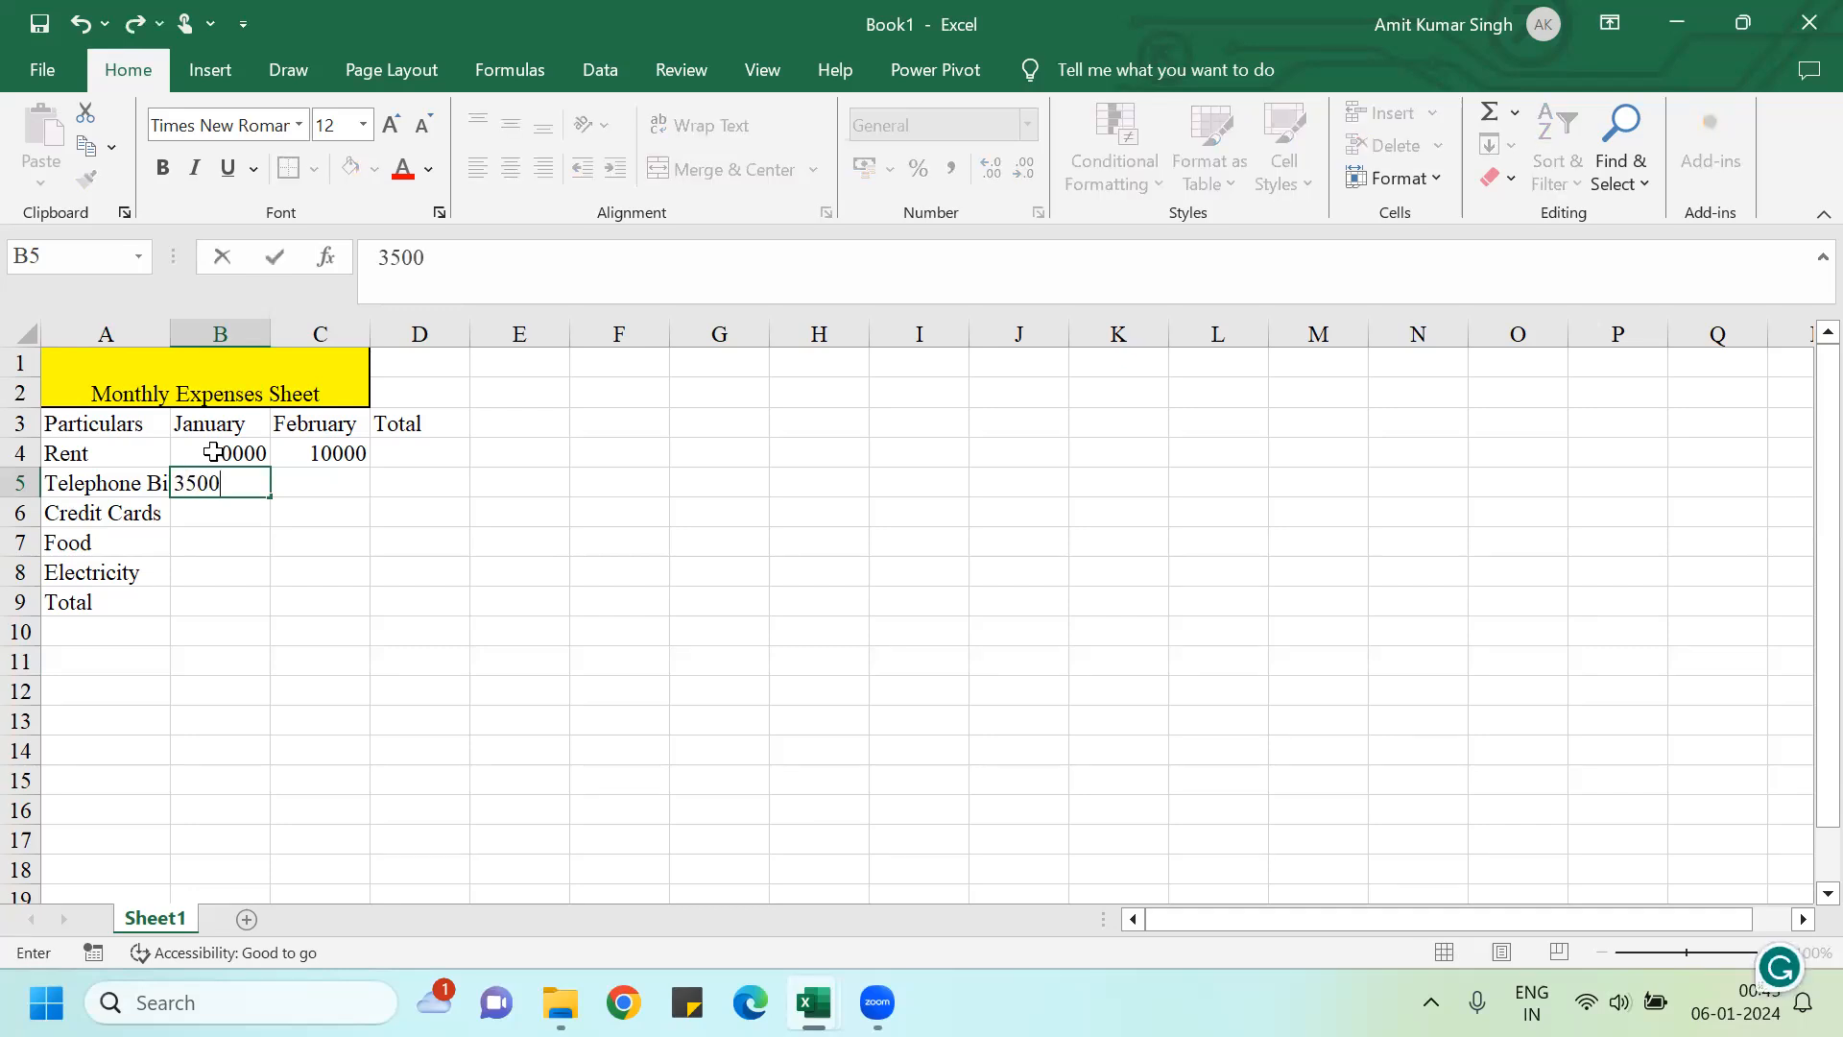
pyautogui.press('Tab')
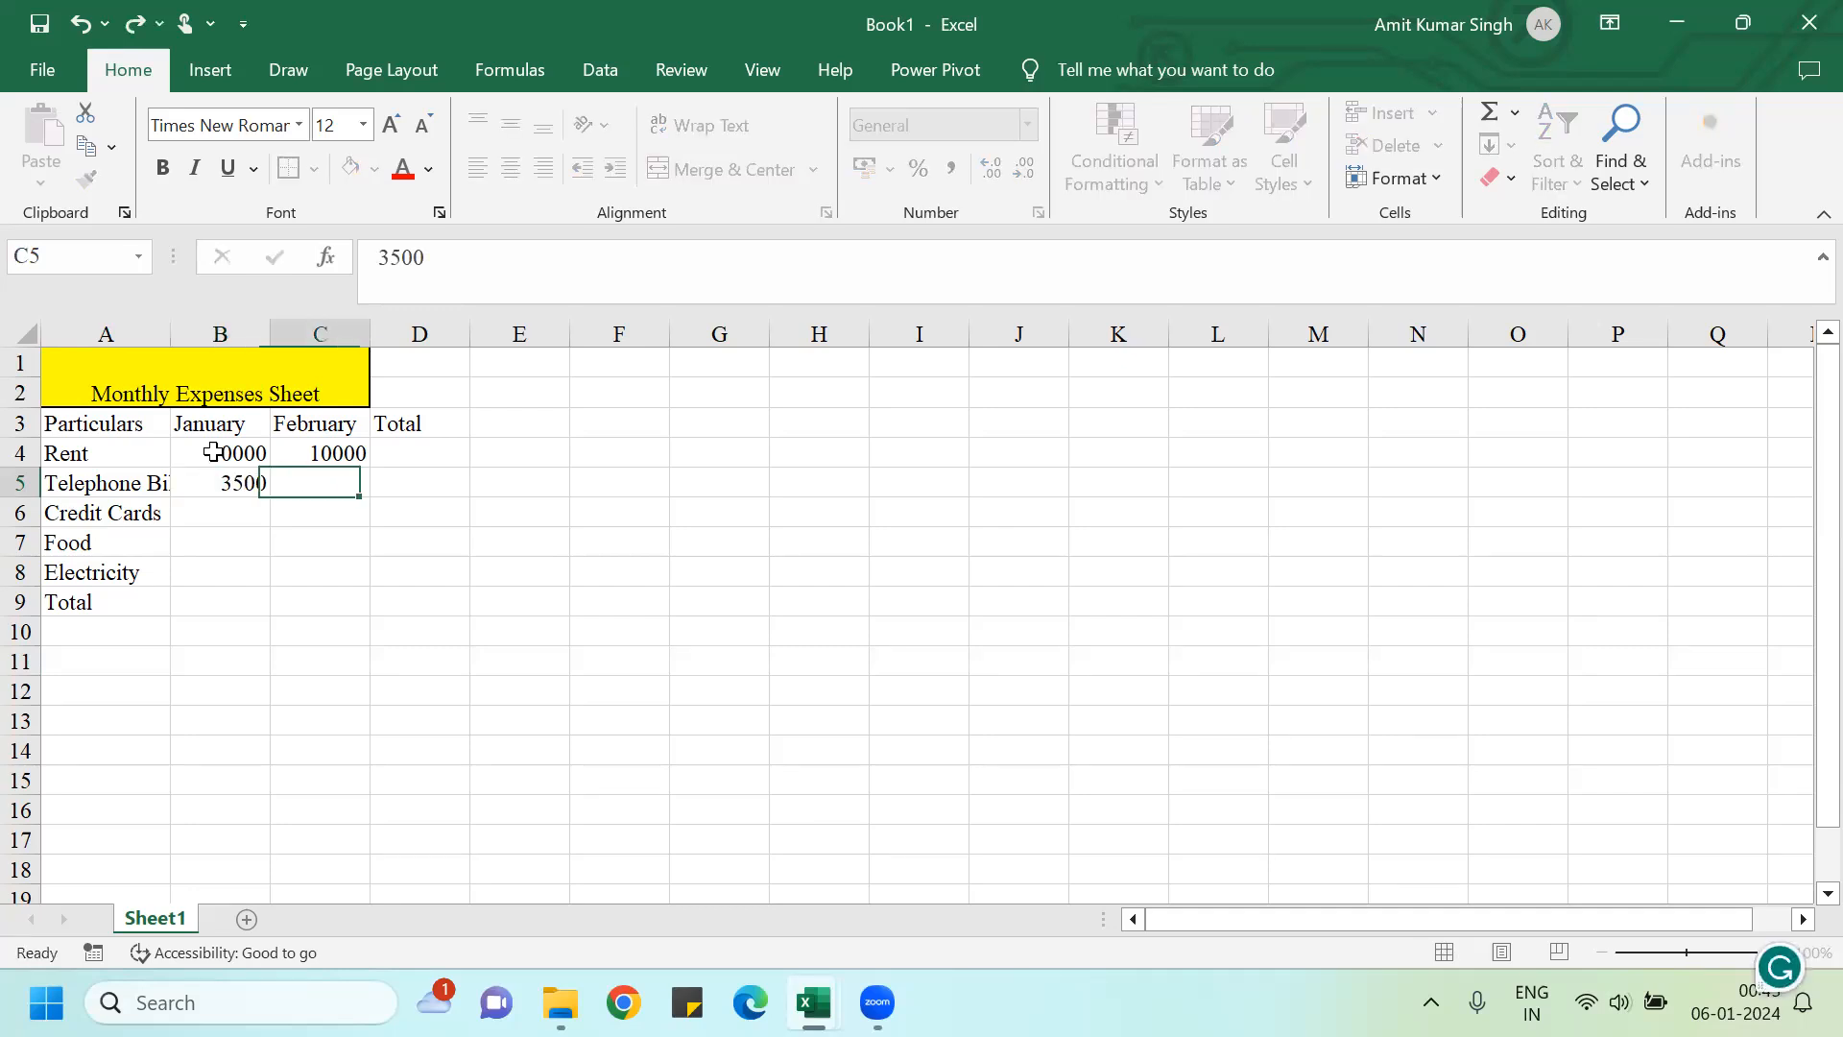
pyautogui.write('3650')
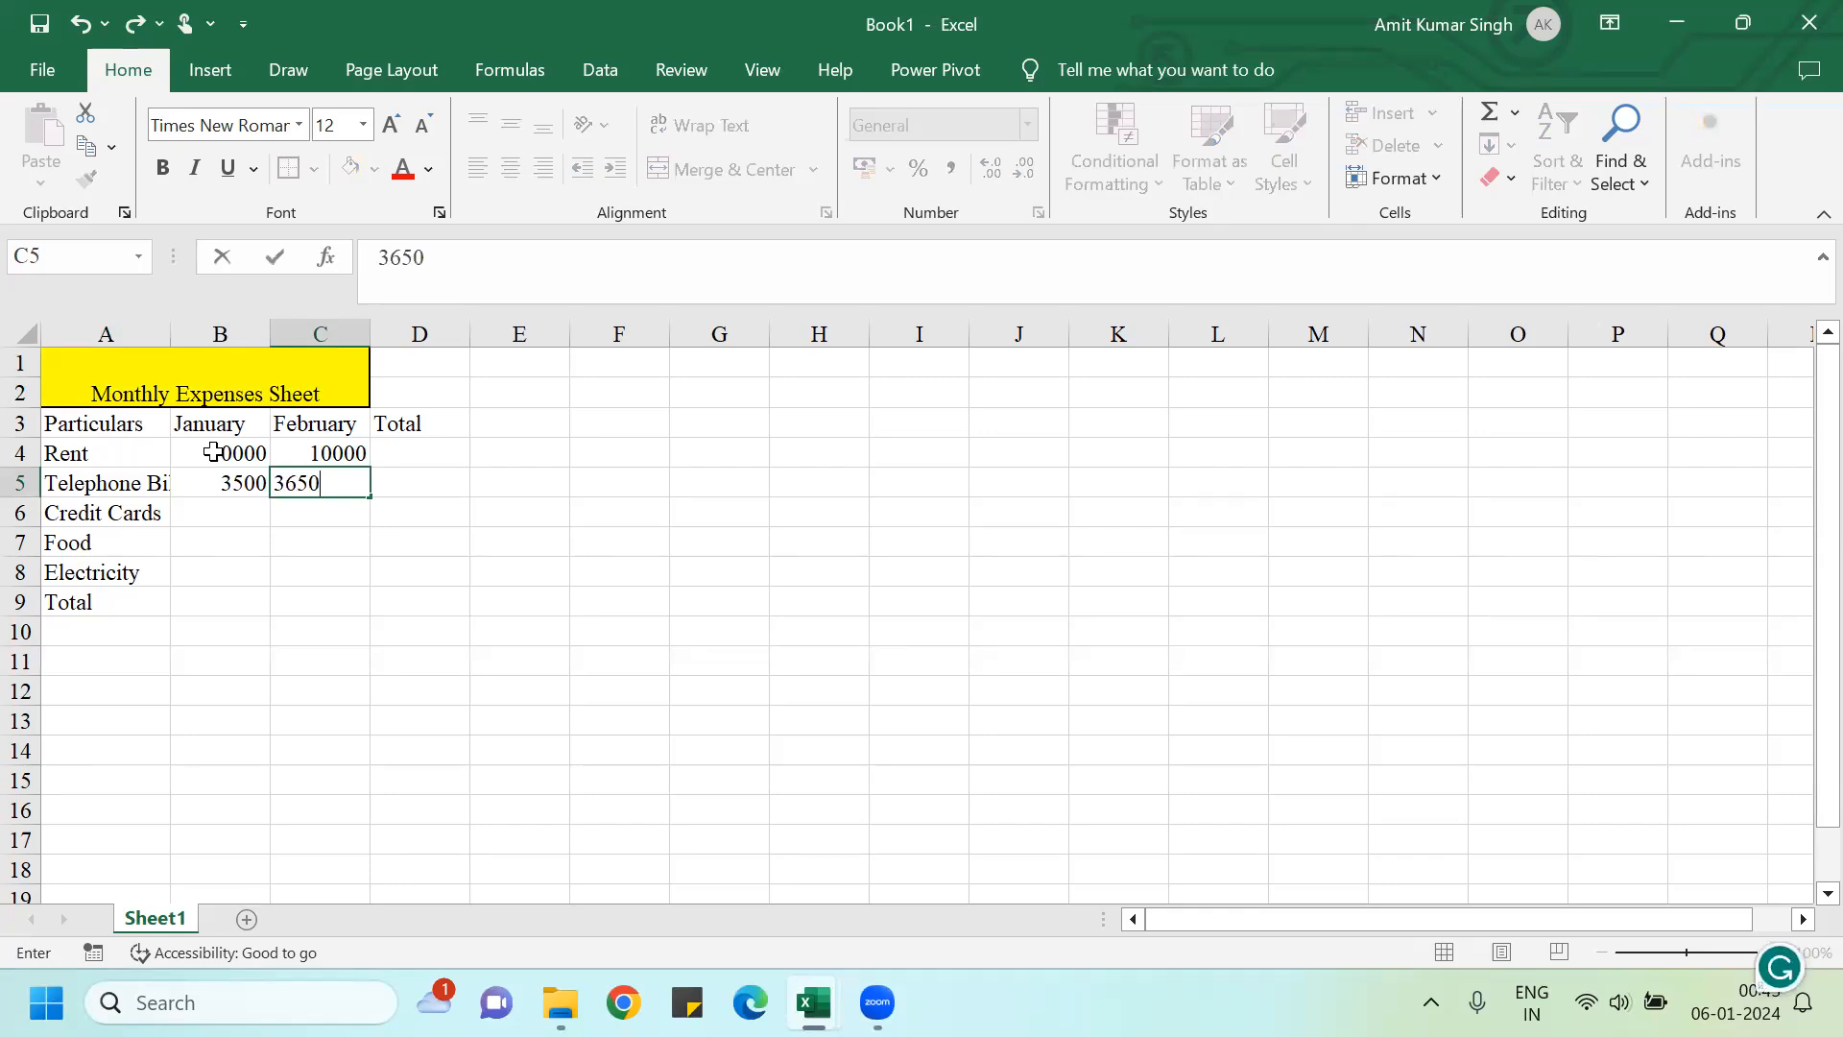
pyautogui.press('Return')
# Step: Enter the Credit Cards expenses as 25000 for January in B6 and 26500 for February in C6
pyautogui.press('Left')
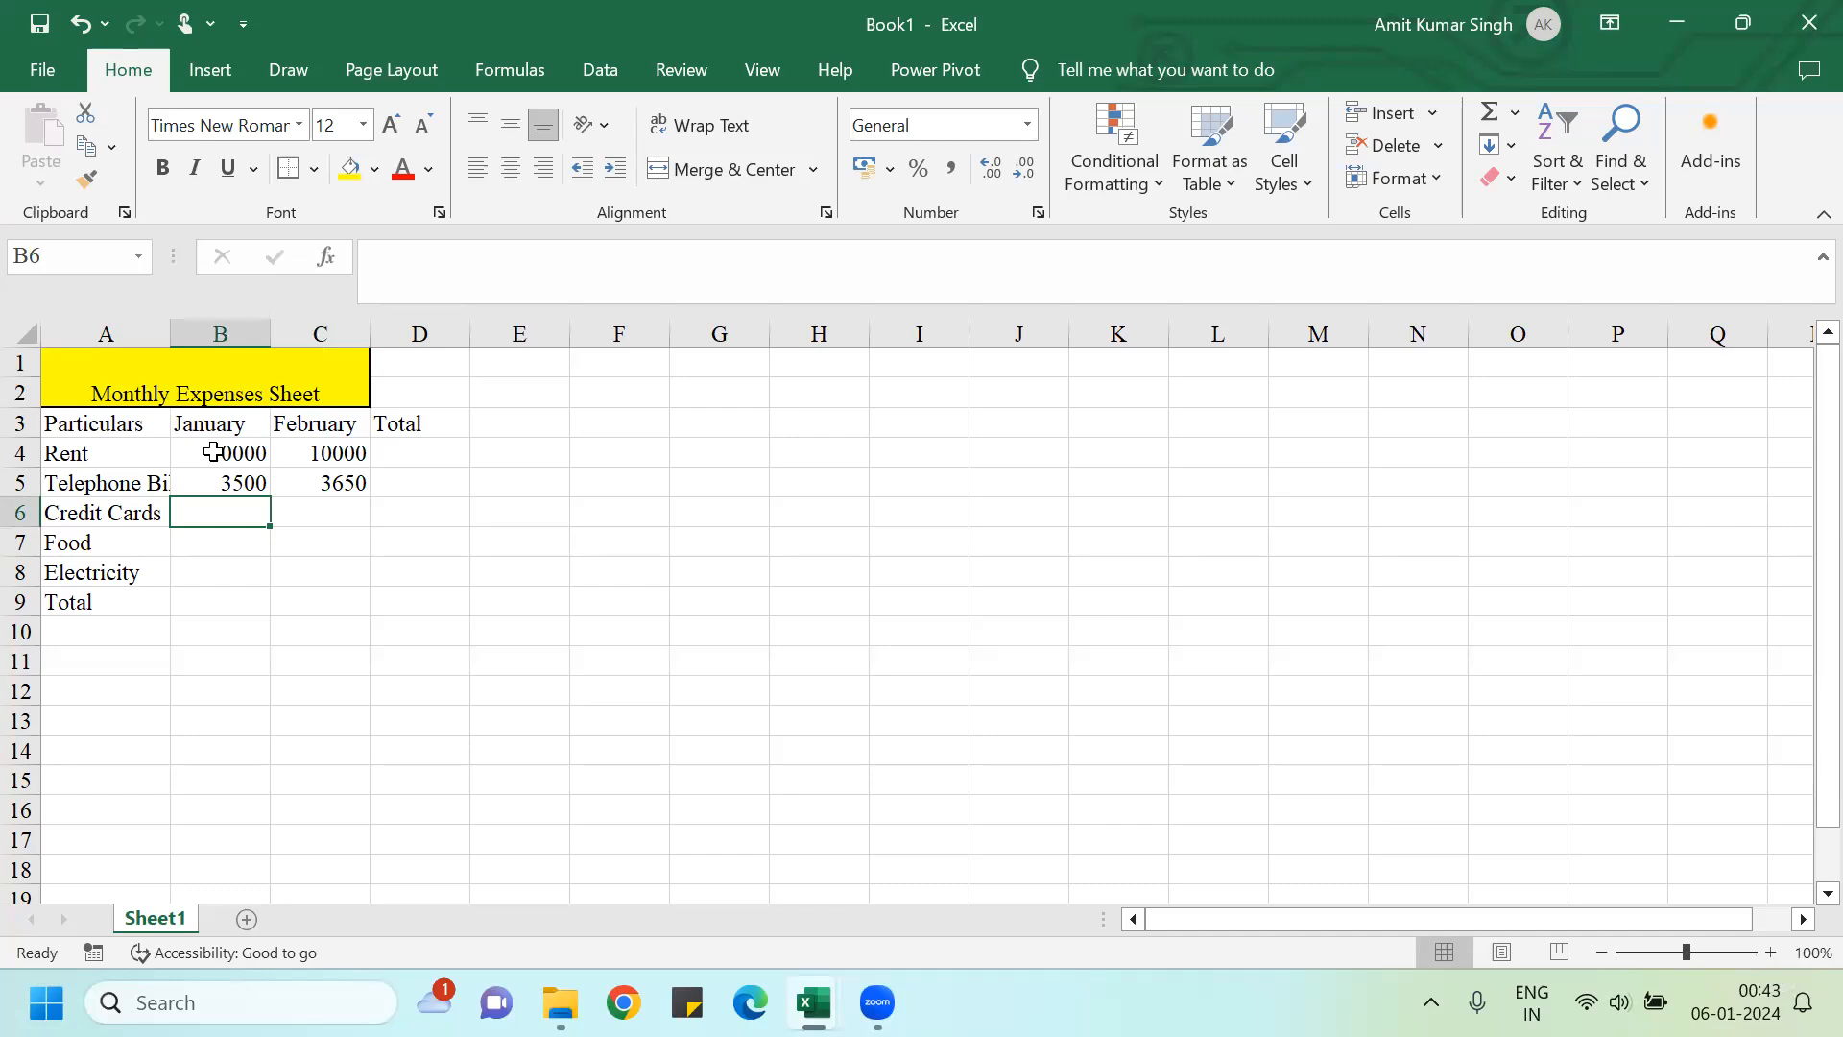
pyautogui.write('25000')
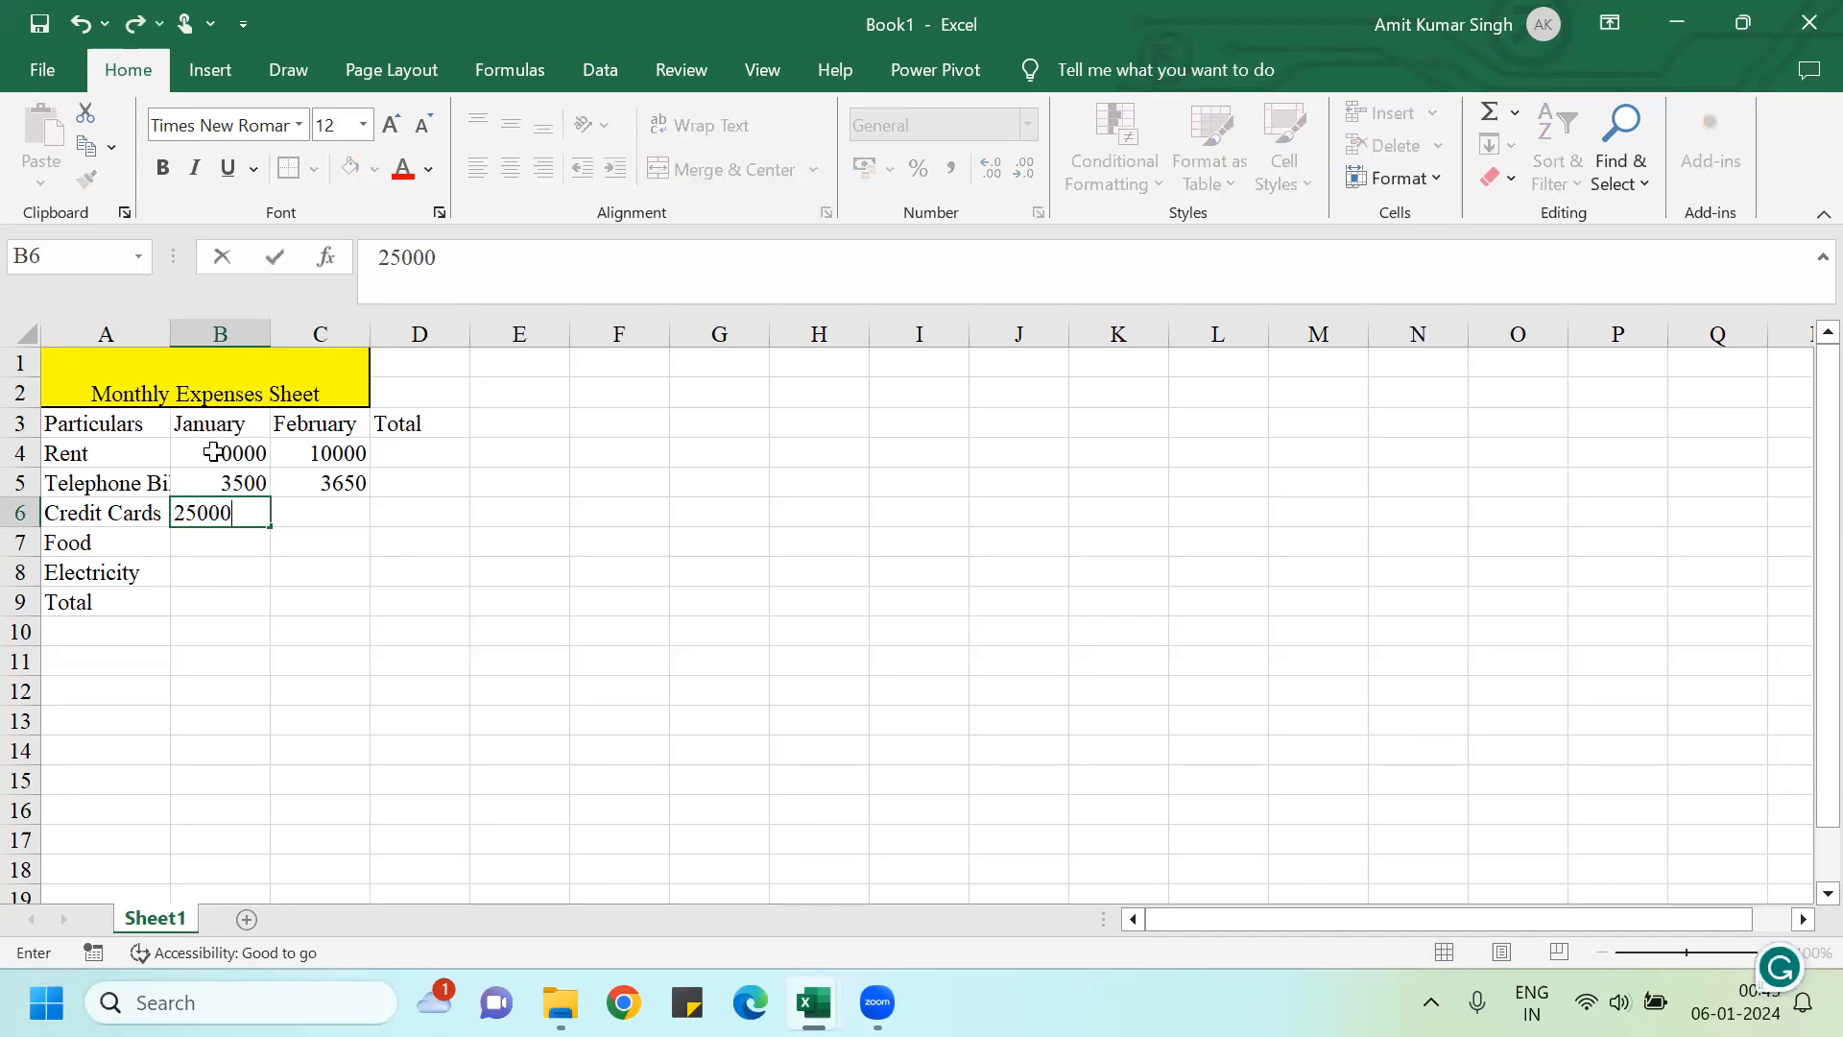
pyautogui.press('Tab')
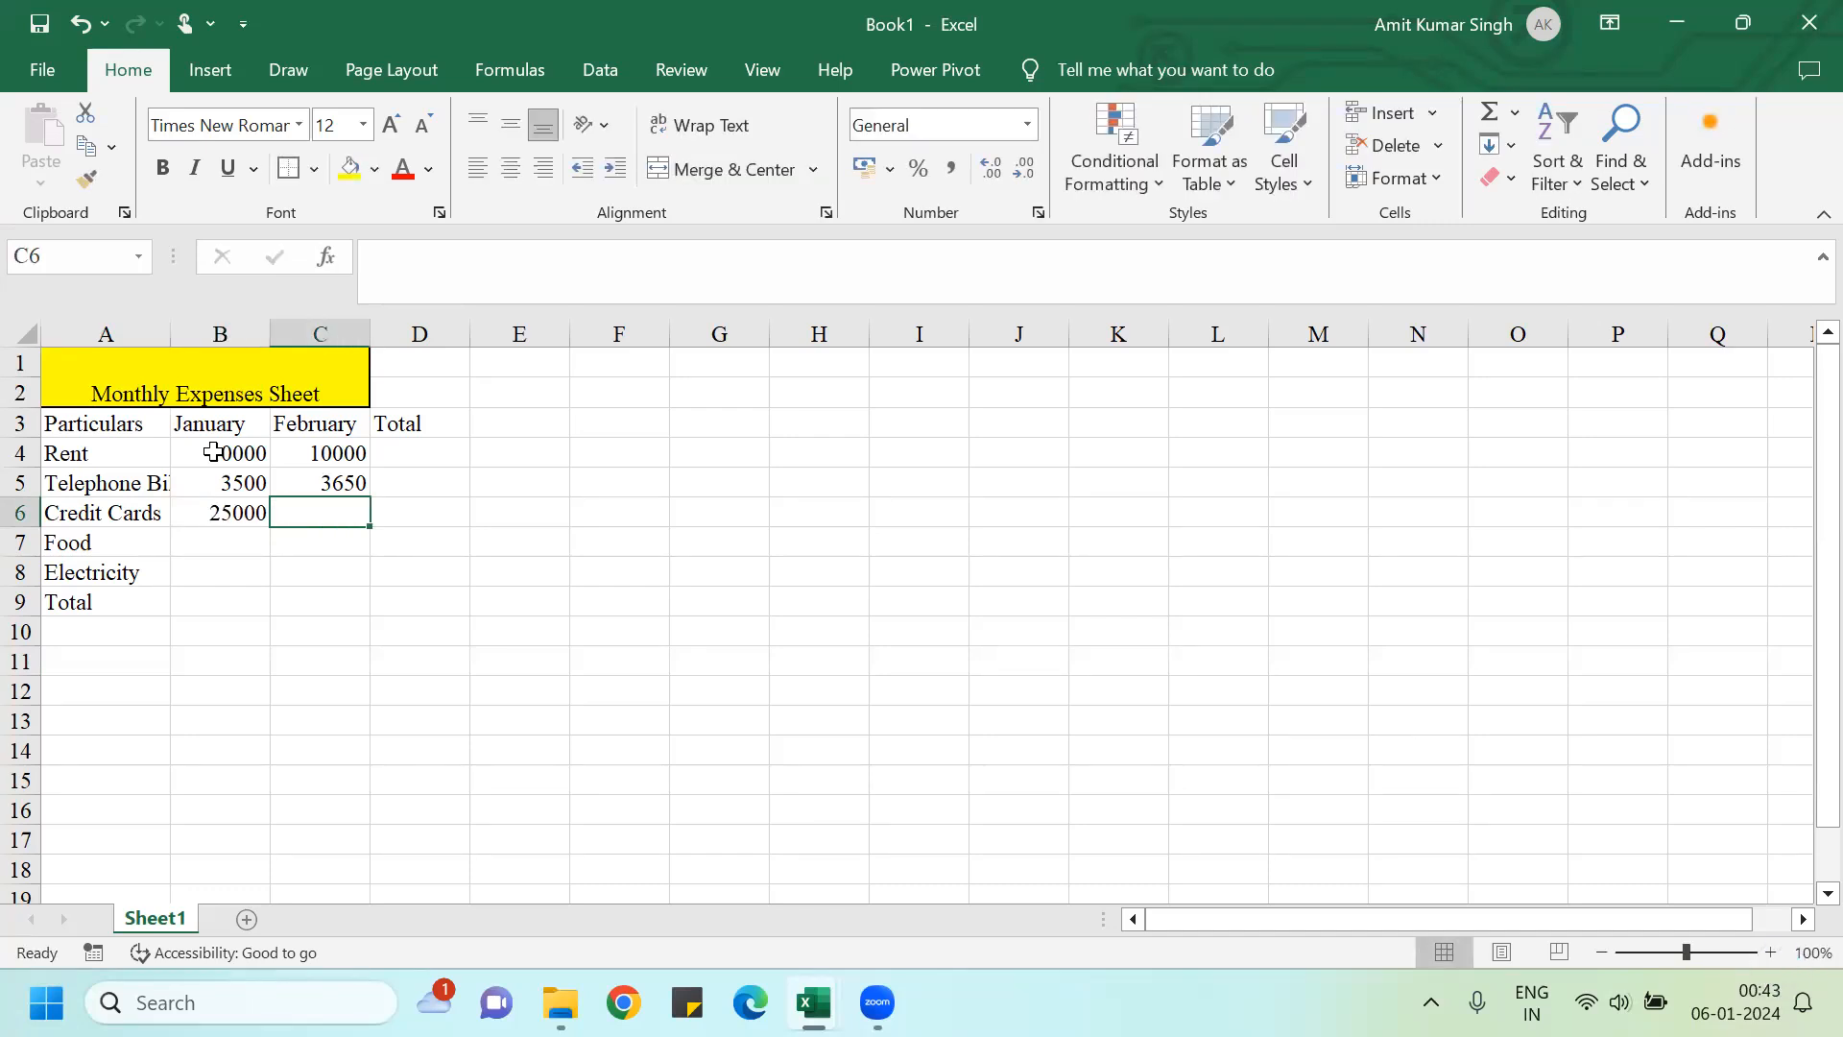
pyautogui.write('26500')
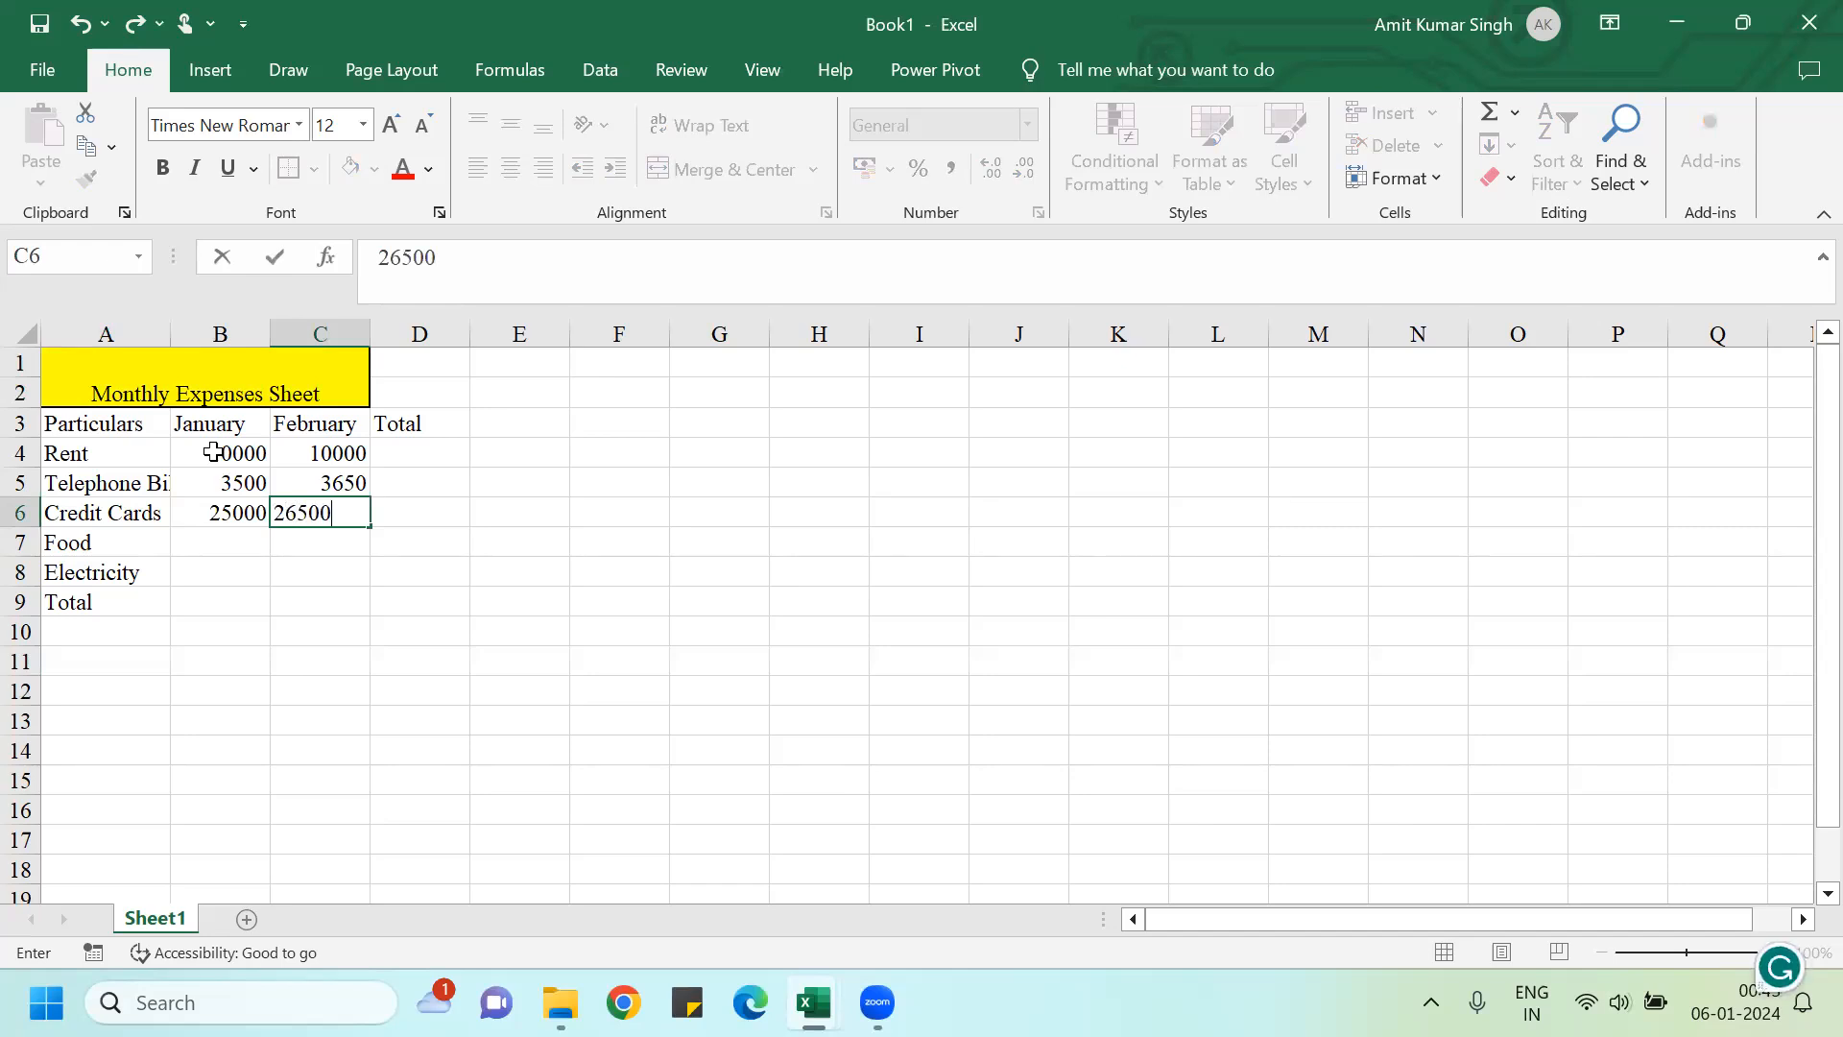
pyautogui.press('Return')
# Step: Enter the Food expenses as 6000 for January in B7 and 6000 for February in C7
pyautogui.press('Left')
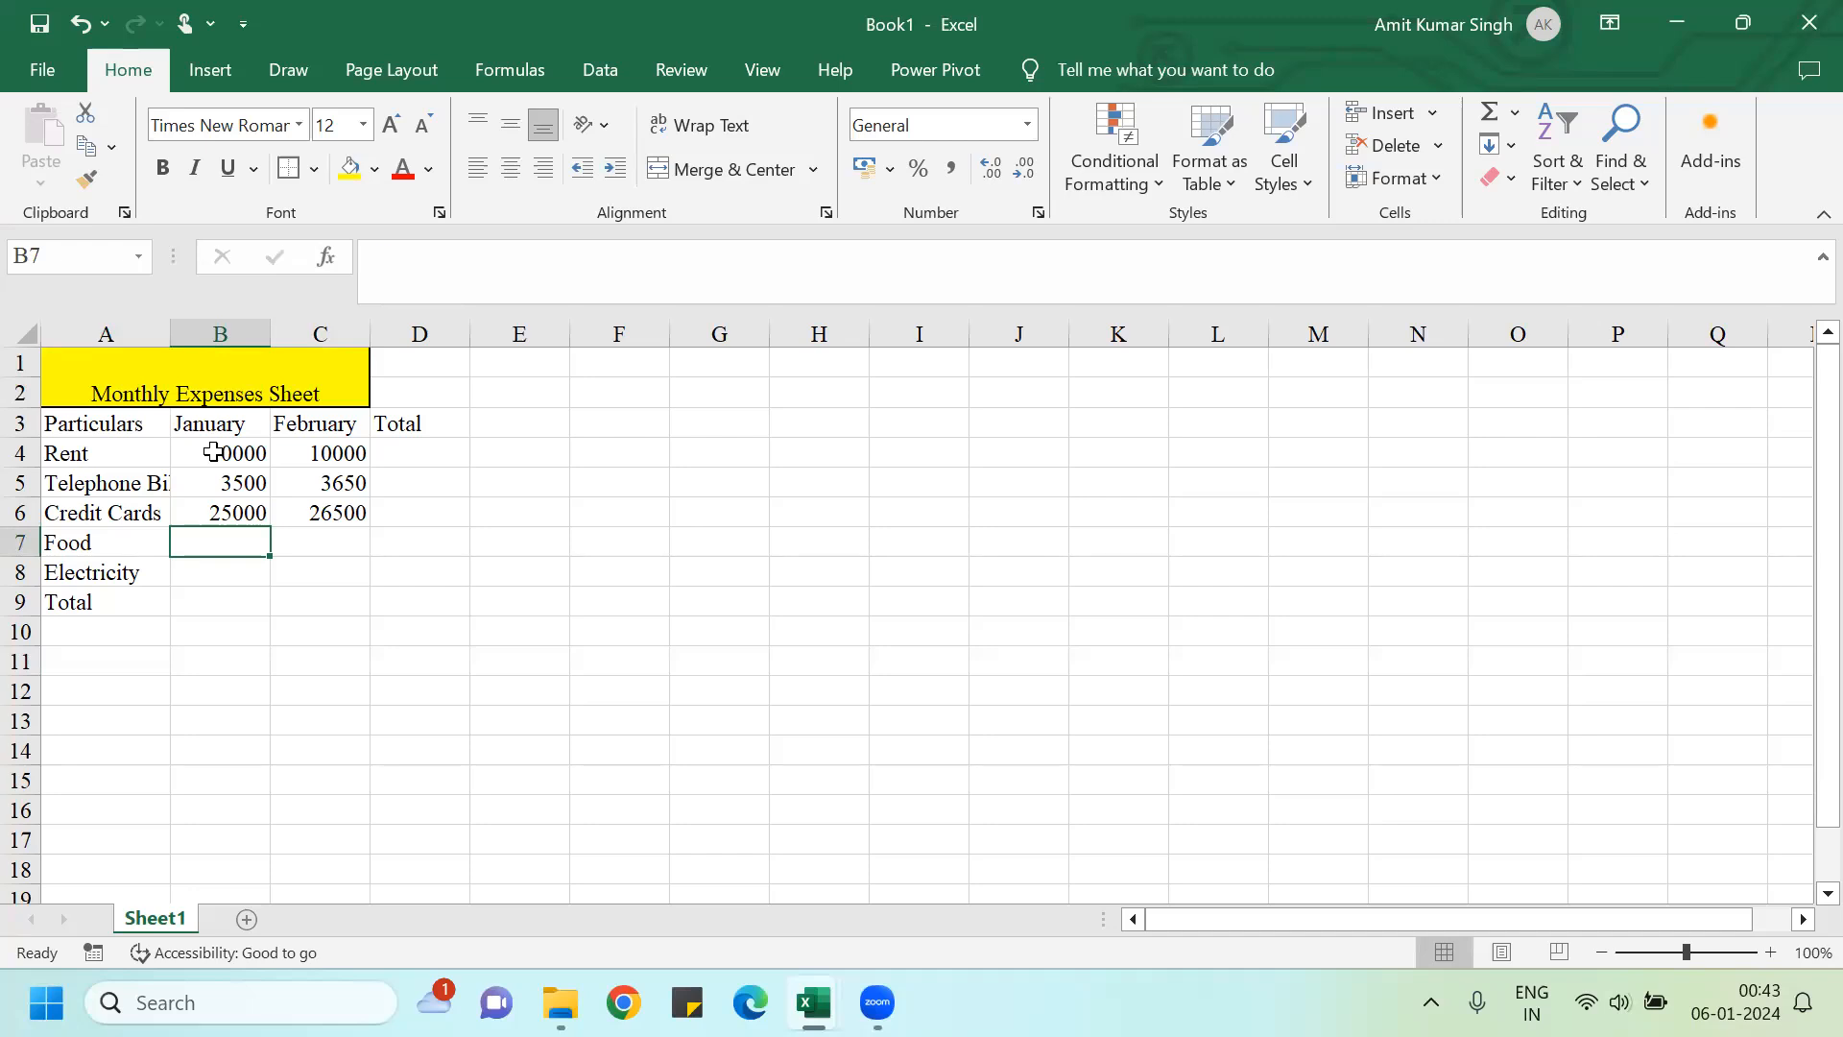
pyautogui.write('6000')
pyautogui.press('Tab')
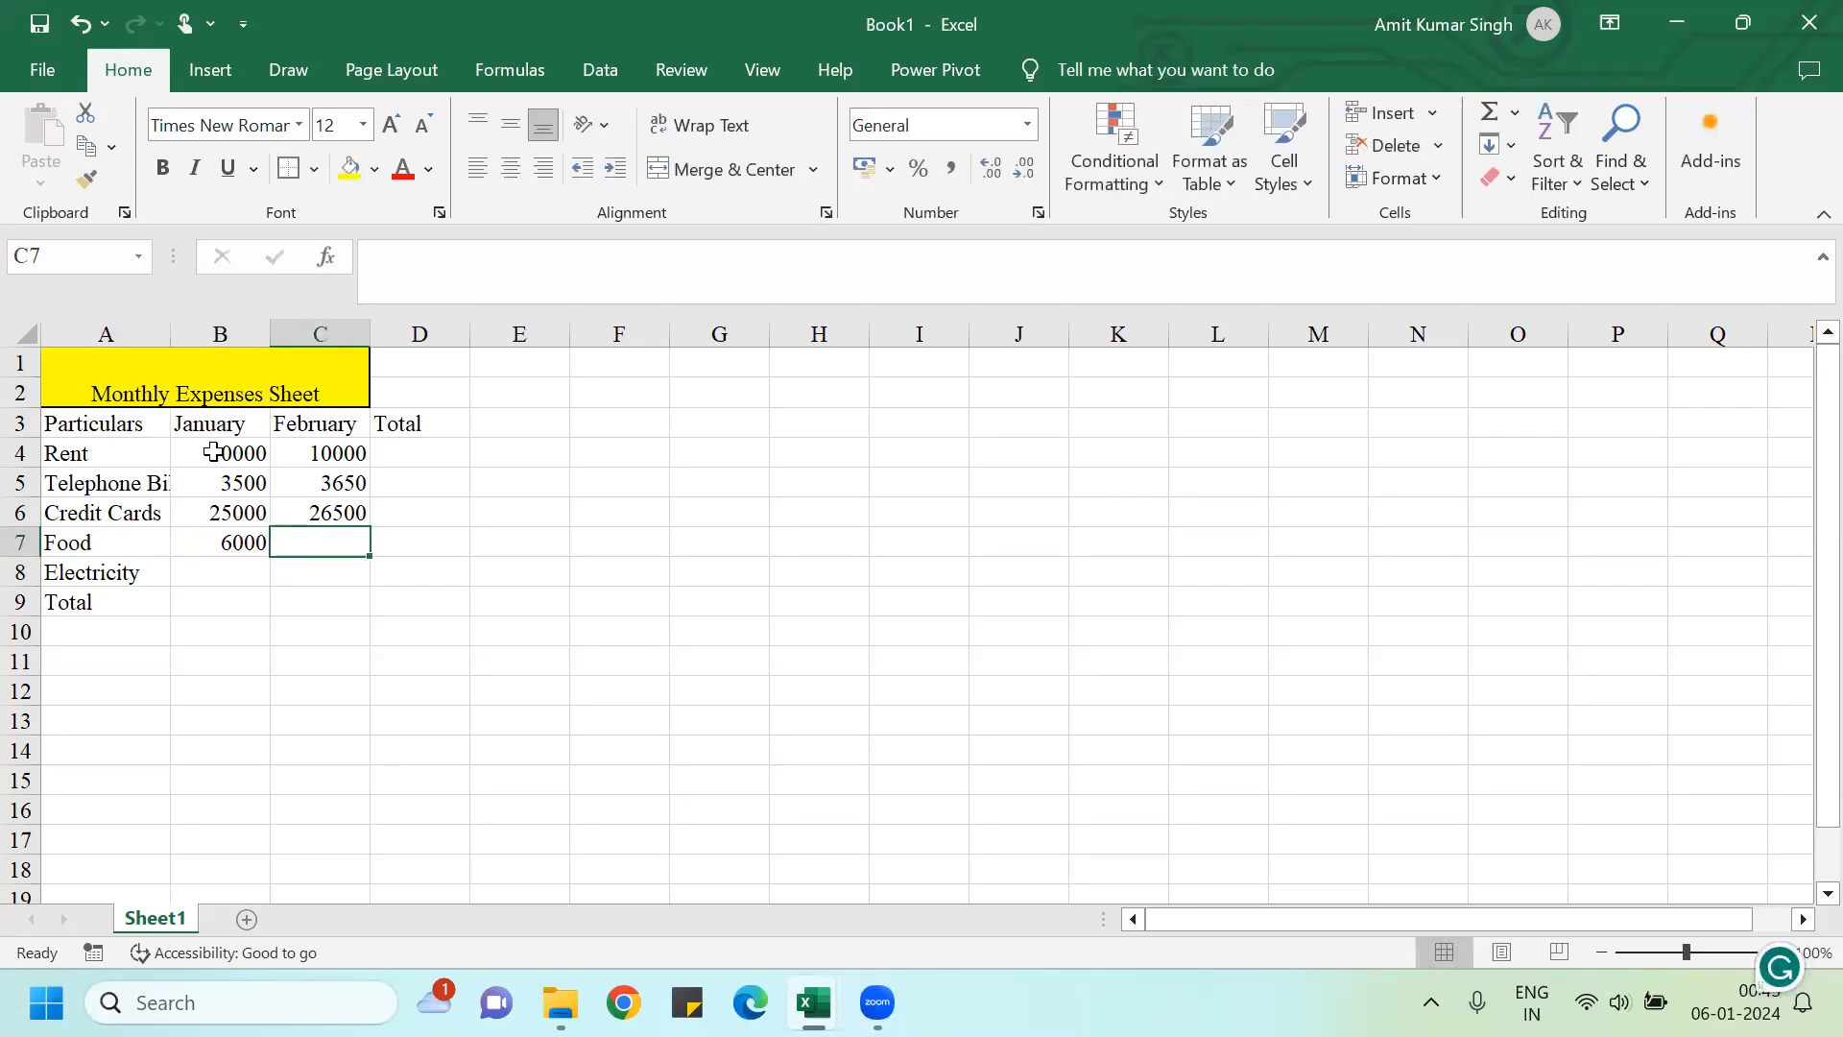
pyautogui.write('6000')
pyautogui.press('Return')
# Step: Enter the Electricity expenses as 1200 for January in B8 and 1250 for February in C8
pyautogui.press('Left')
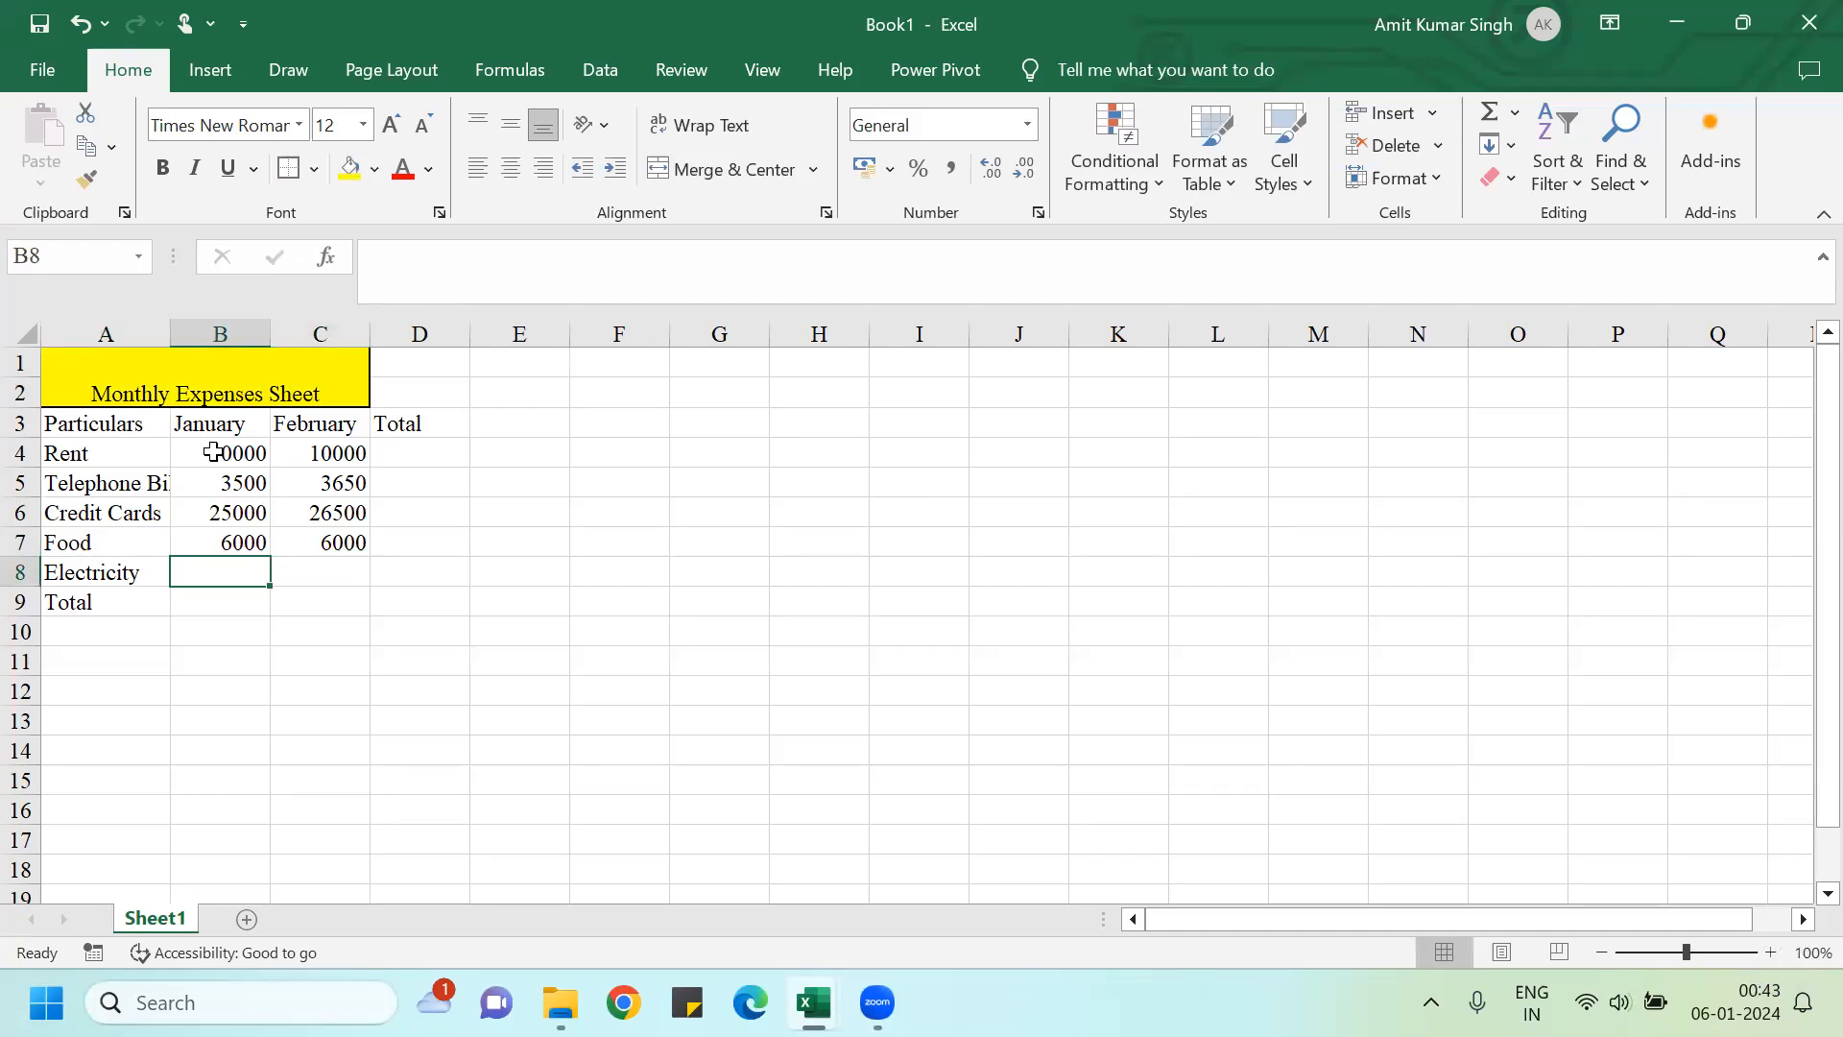
pyautogui.write('1200')
pyautogui.press('Tab')
pyautogui.write('1250')
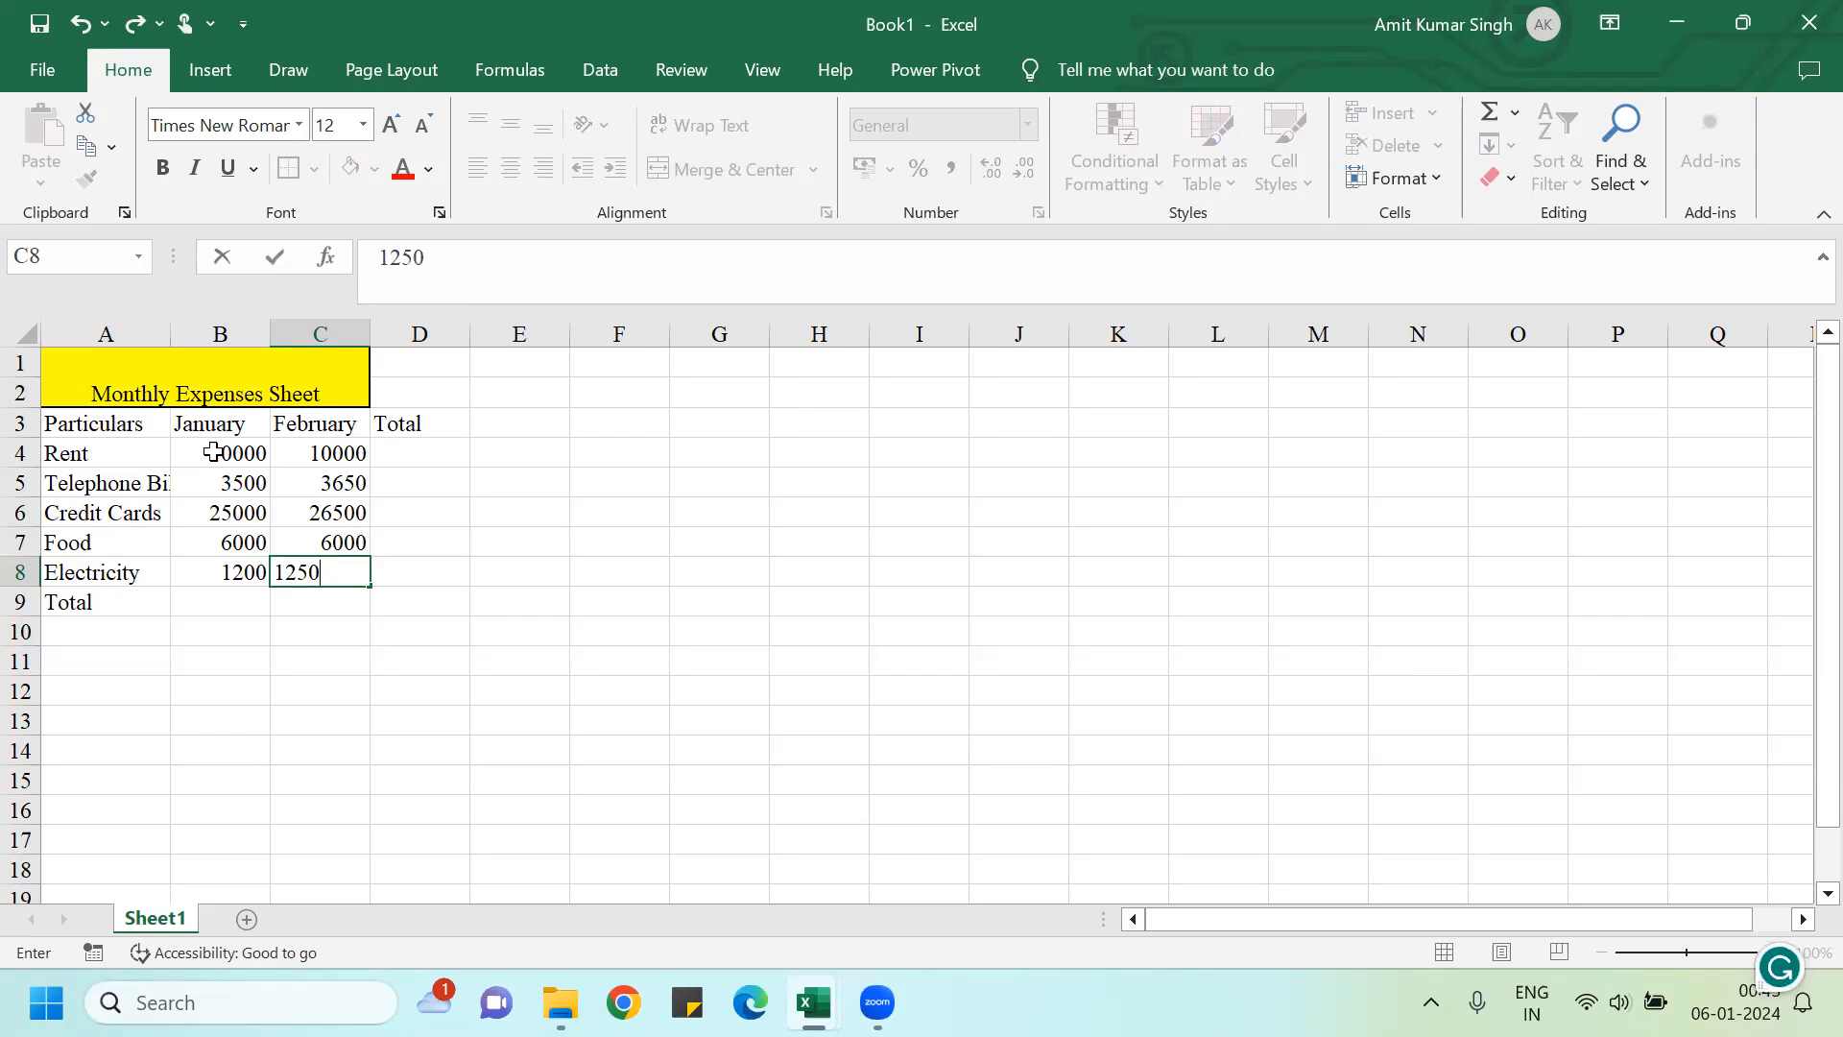
pyautogui.press('Return')
# Step: Total the January expenses in B9 with the literal-number formula =10000+3500+25000+6000+1200
pyautogui.press('Left')
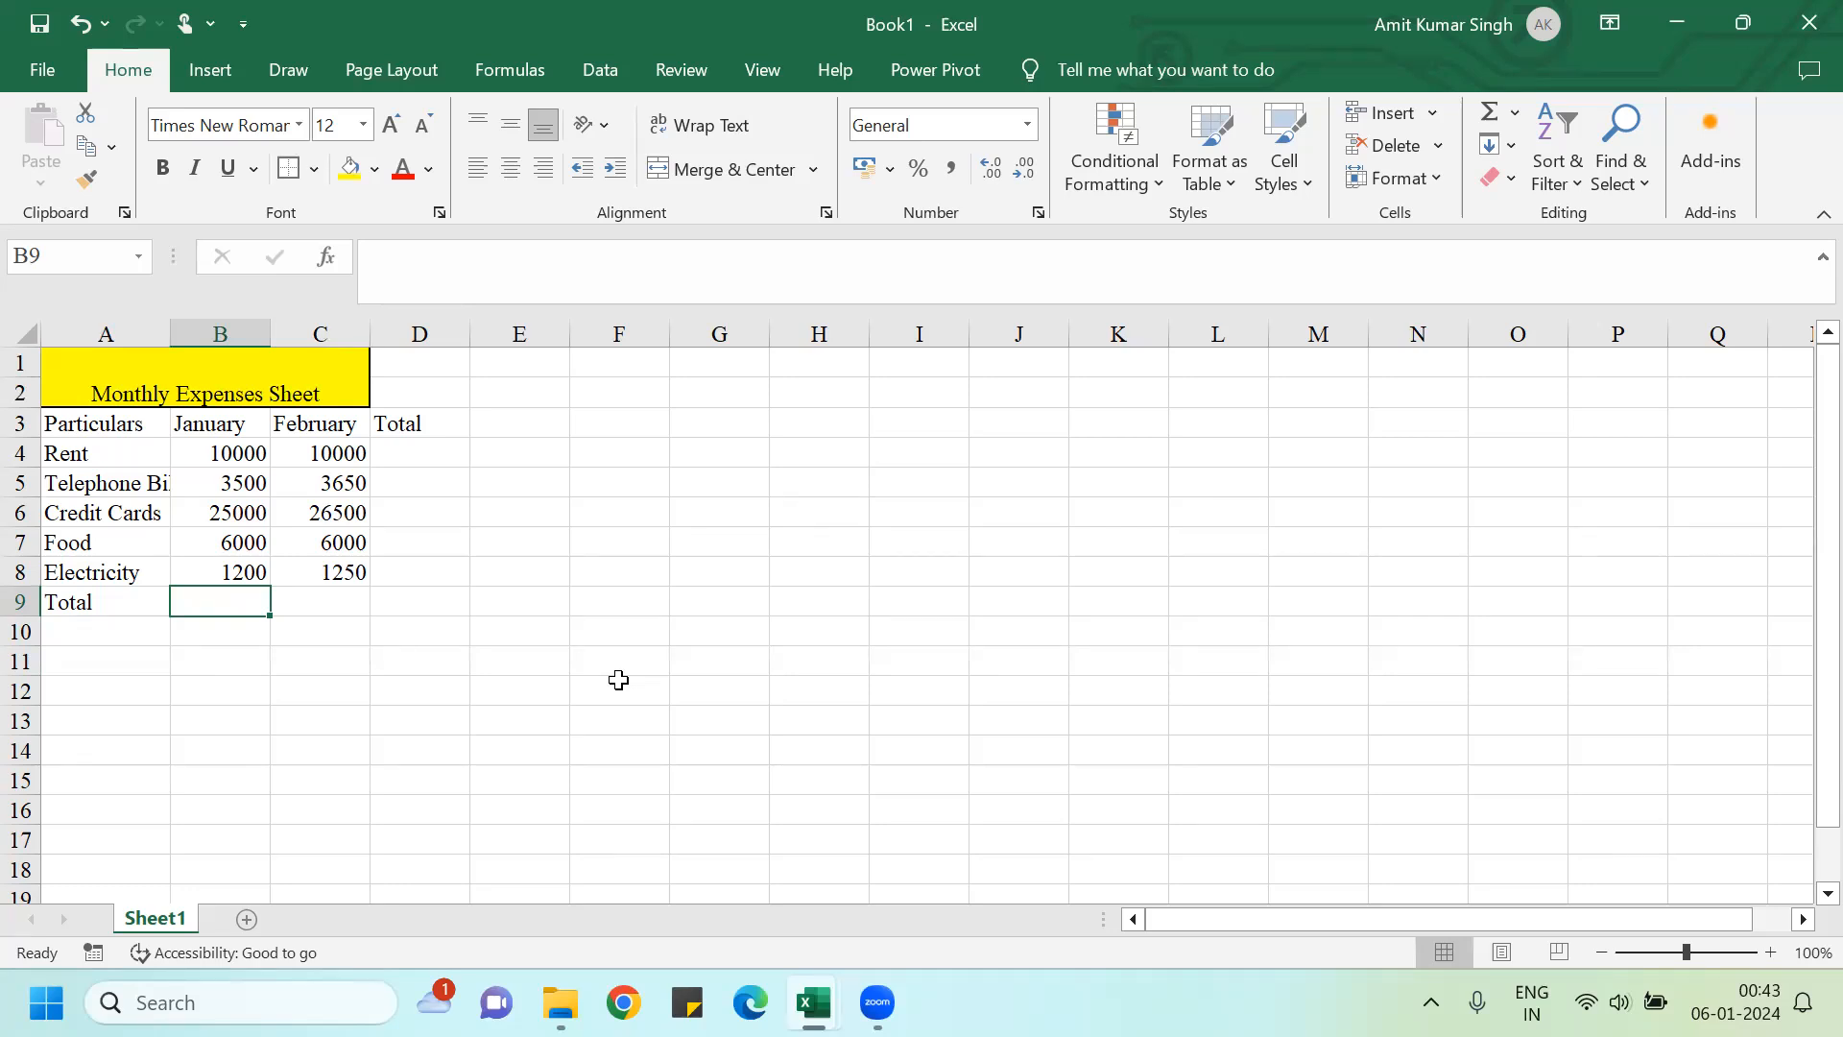
pyautogui.write('=')
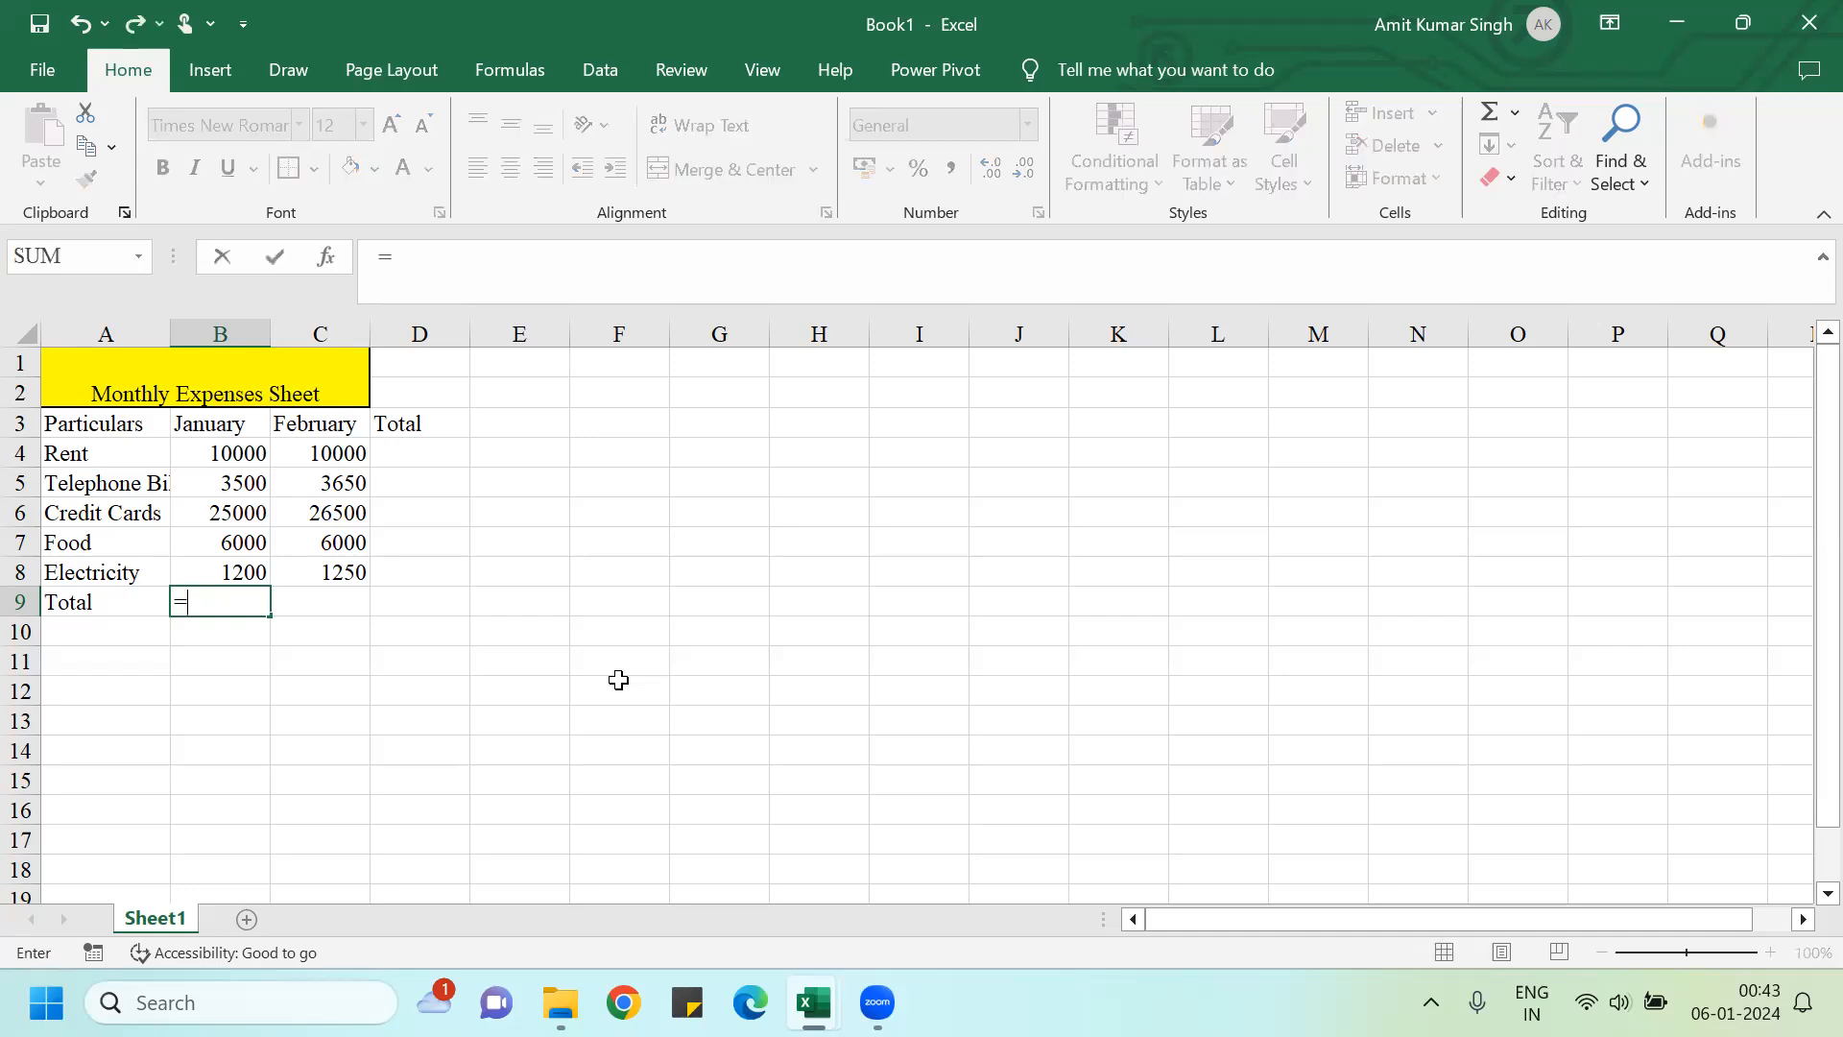
pyautogui.write('10000')
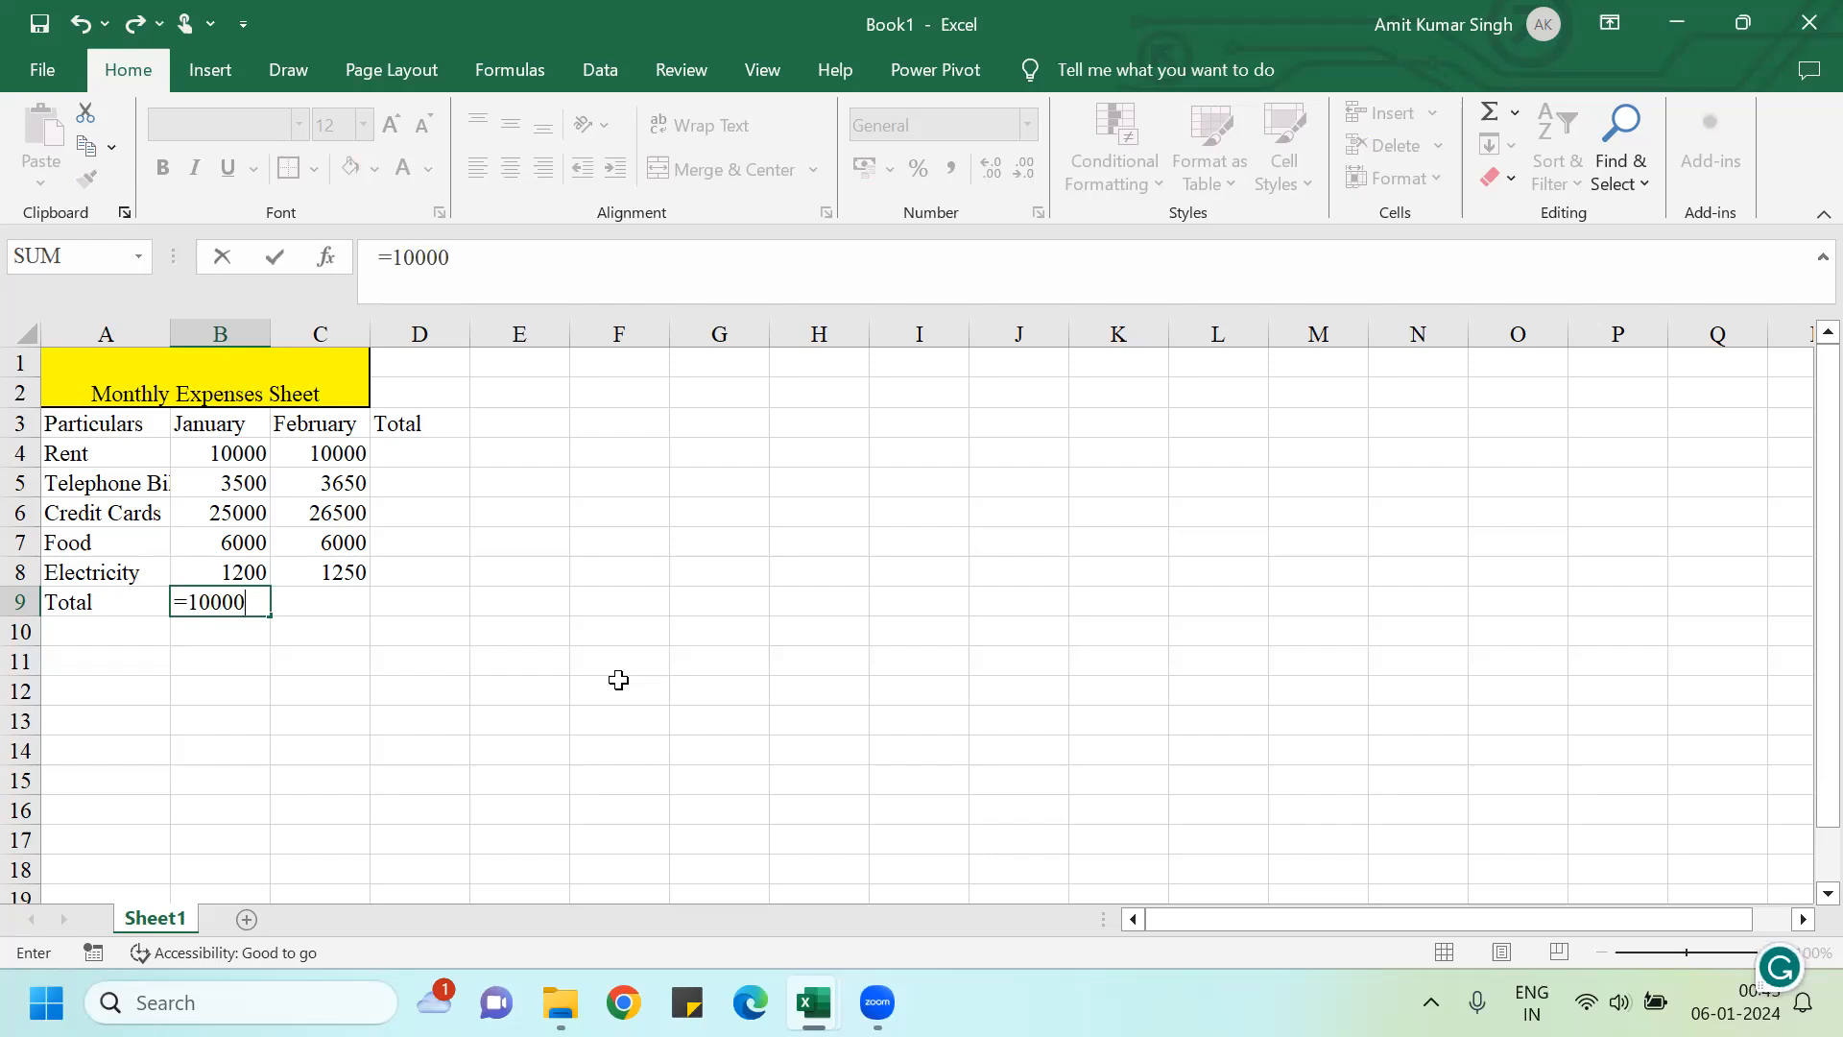
pyautogui.write('+3500+25')
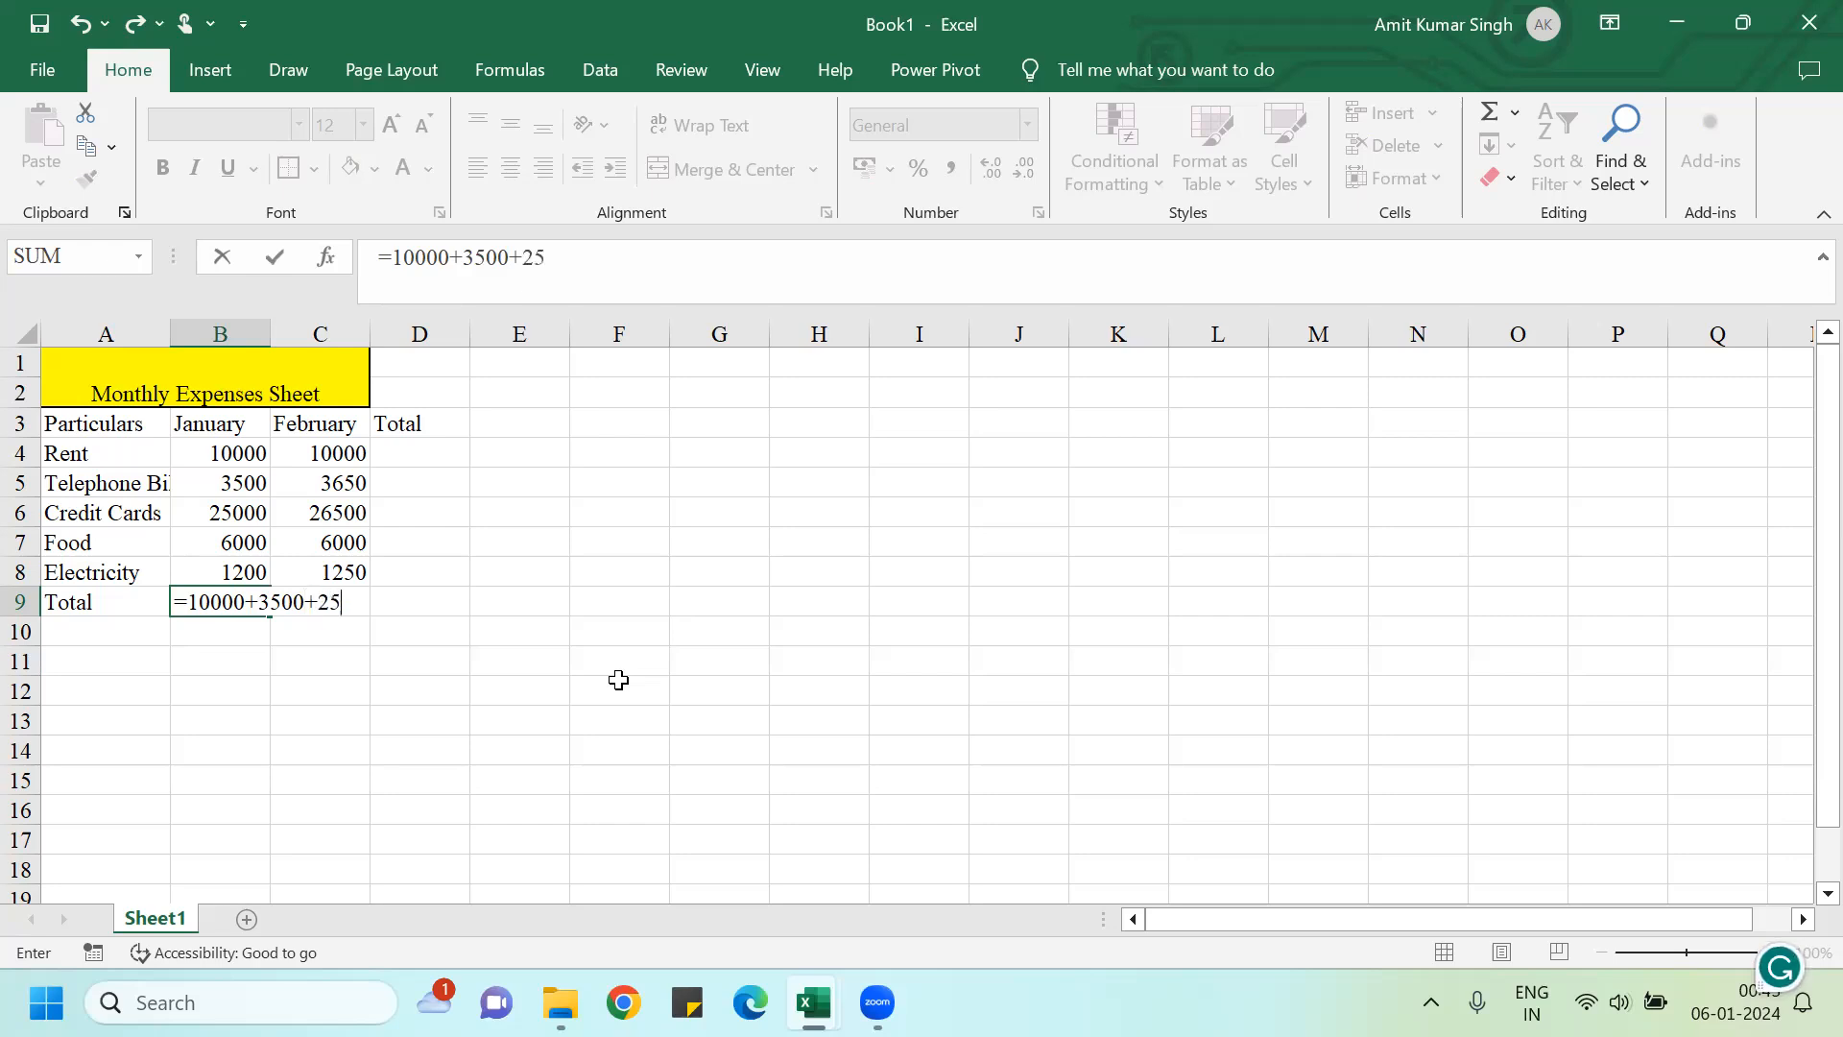
pyautogui.write('000')
pyautogui.write('+')
pyautogui.write('60')
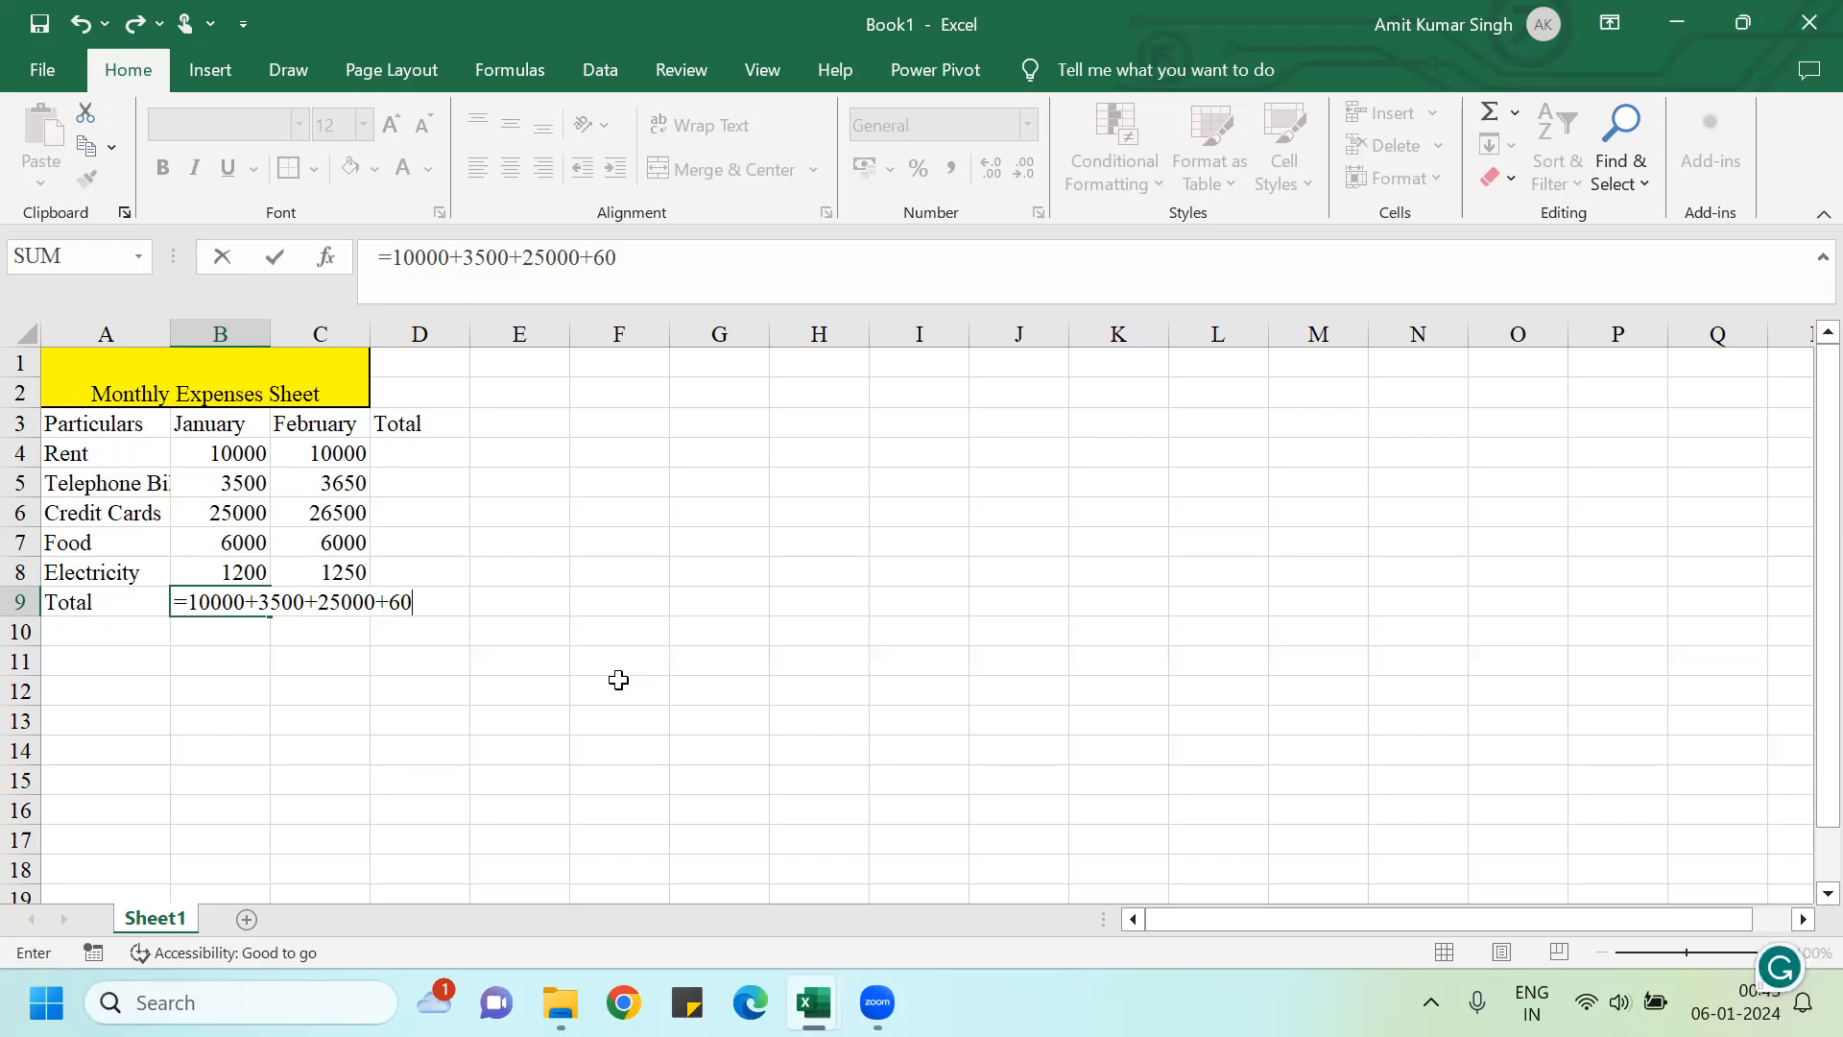
pyautogui.write('00+1200')
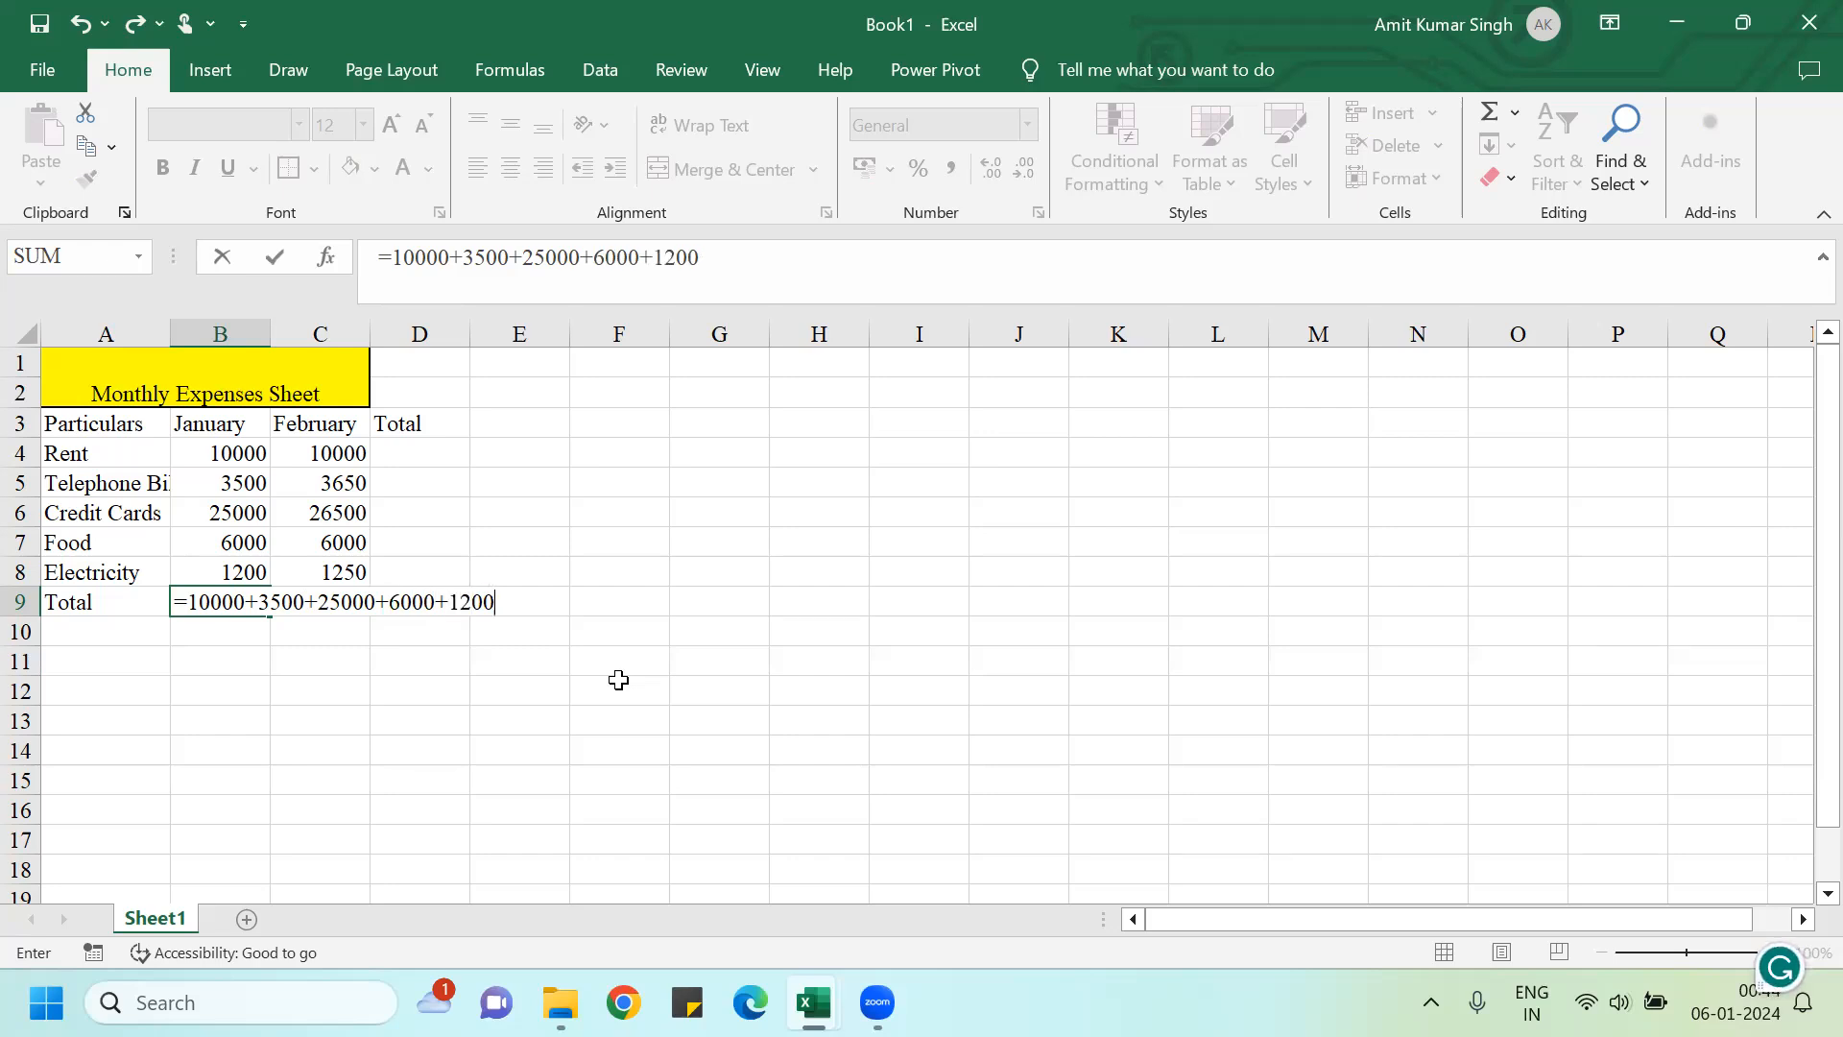
pyautogui.press('Return')
# Step: Total the February expenses in C9 with the literal-number formula =10000+3650+26500+6000+1250
pyautogui.press('Up')
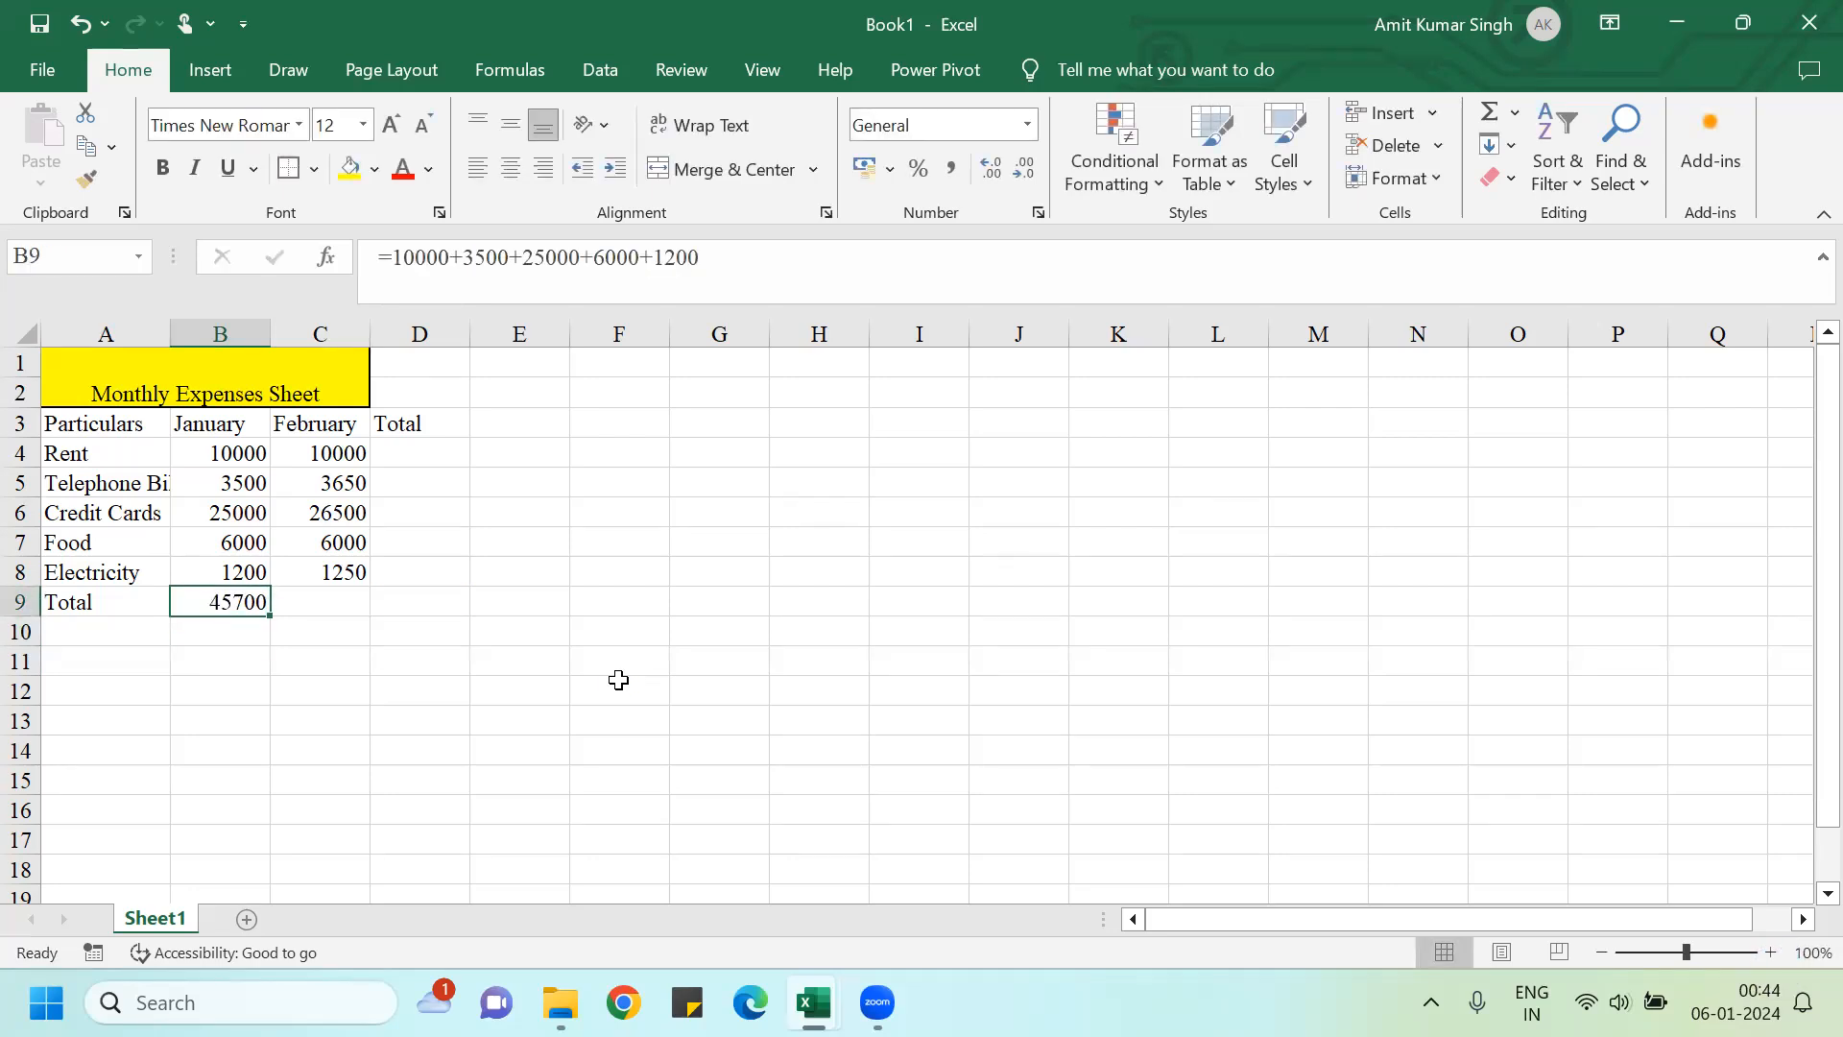
pyautogui.press('Right')
pyautogui.write('=10000')
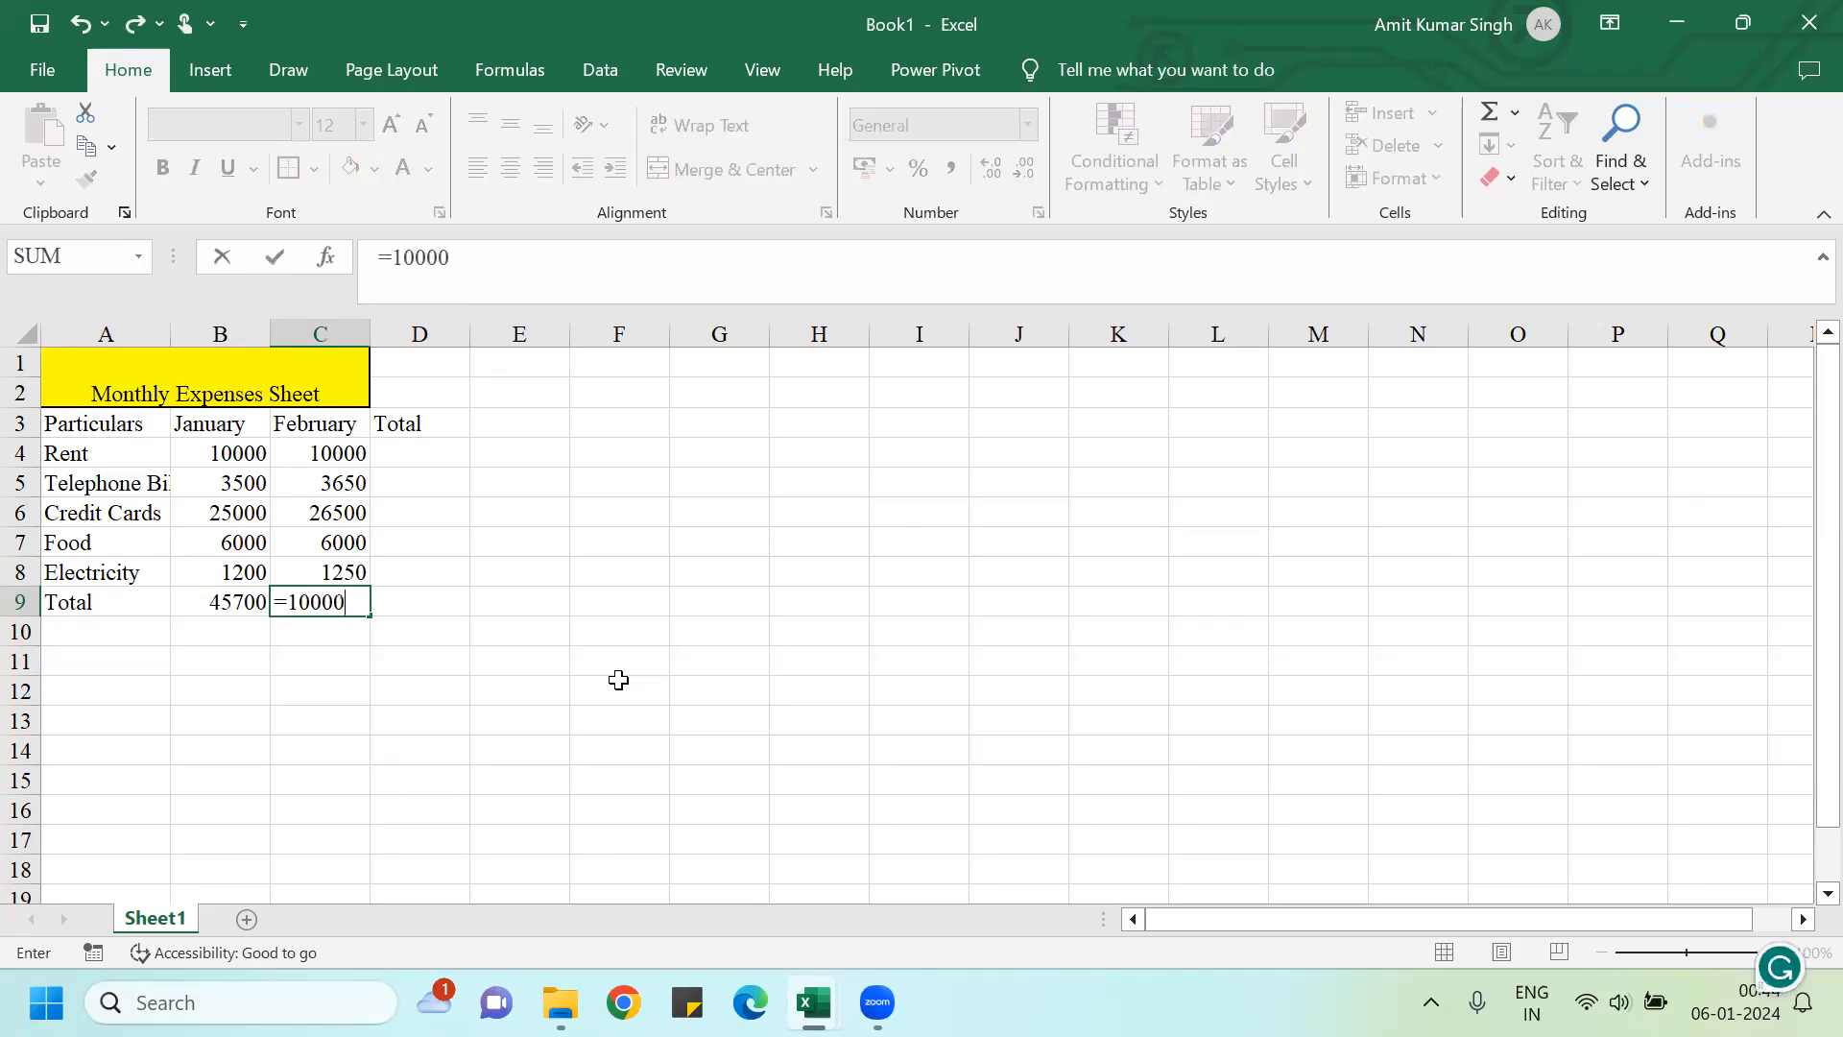
pyautogui.write('+3650+')
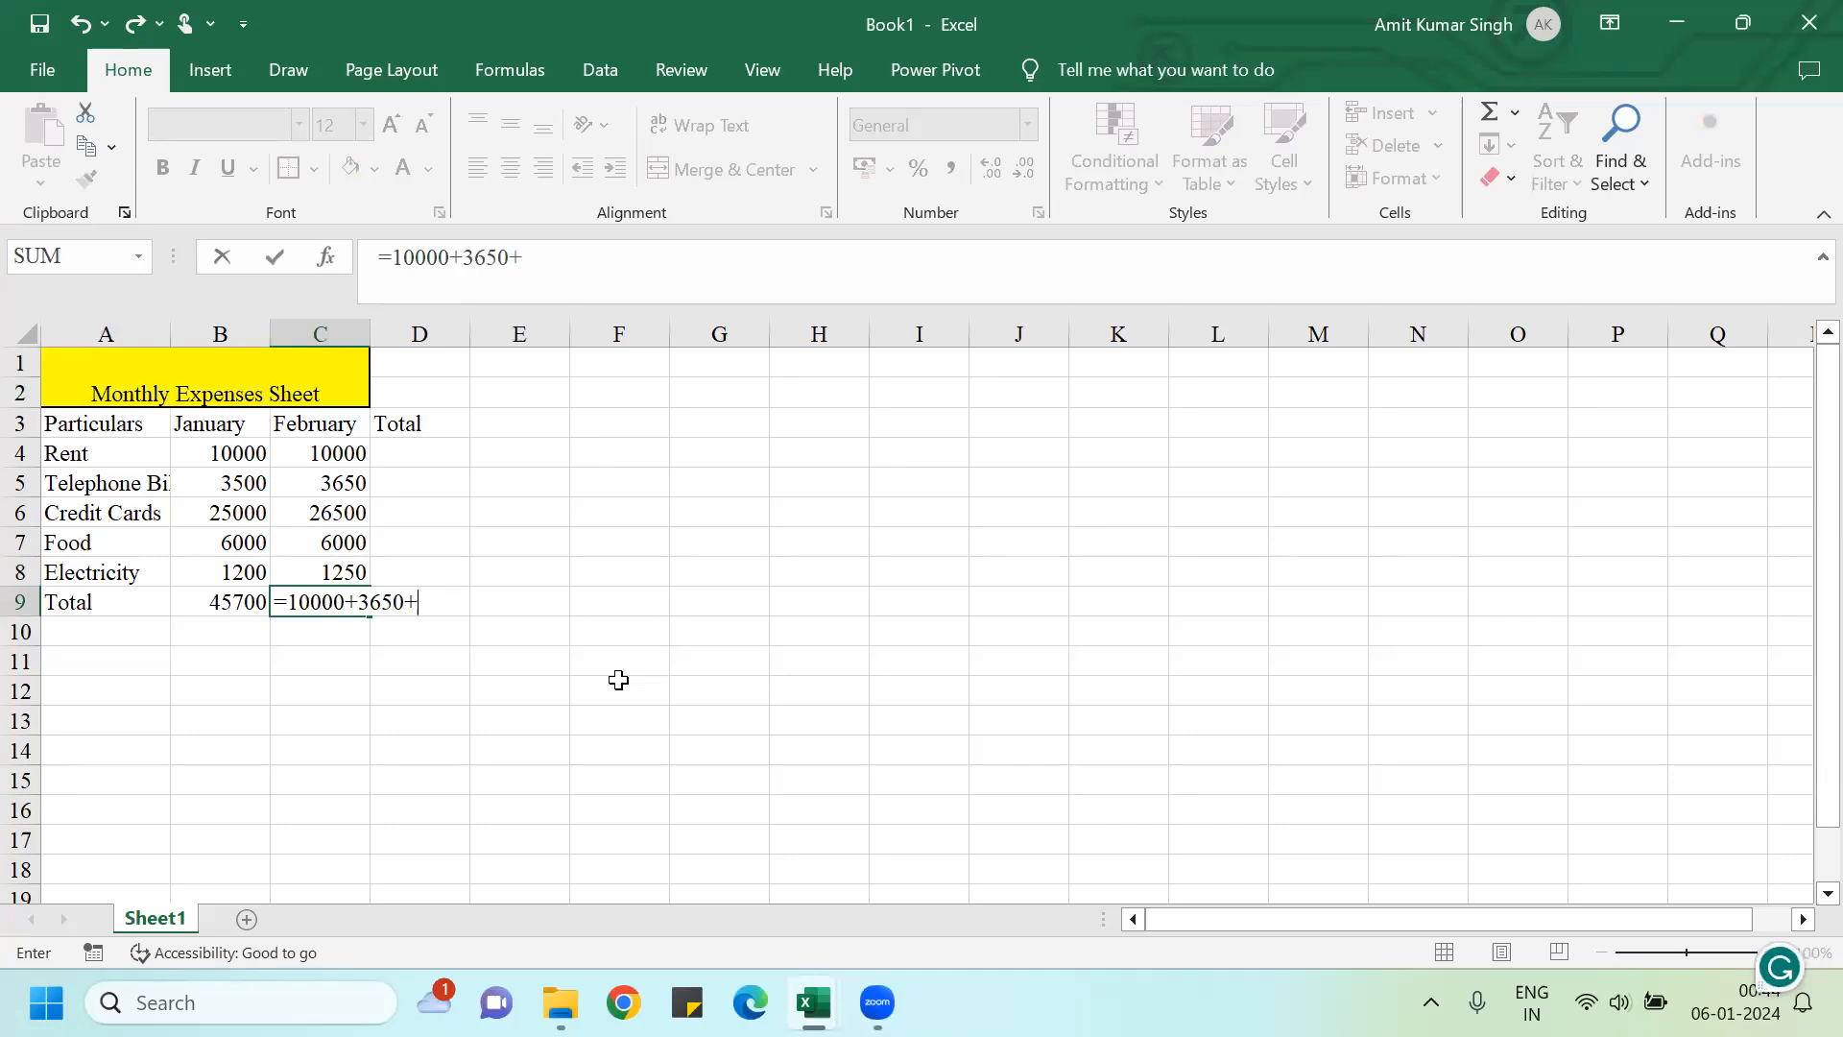
pyautogui.write('26500+6000+125')
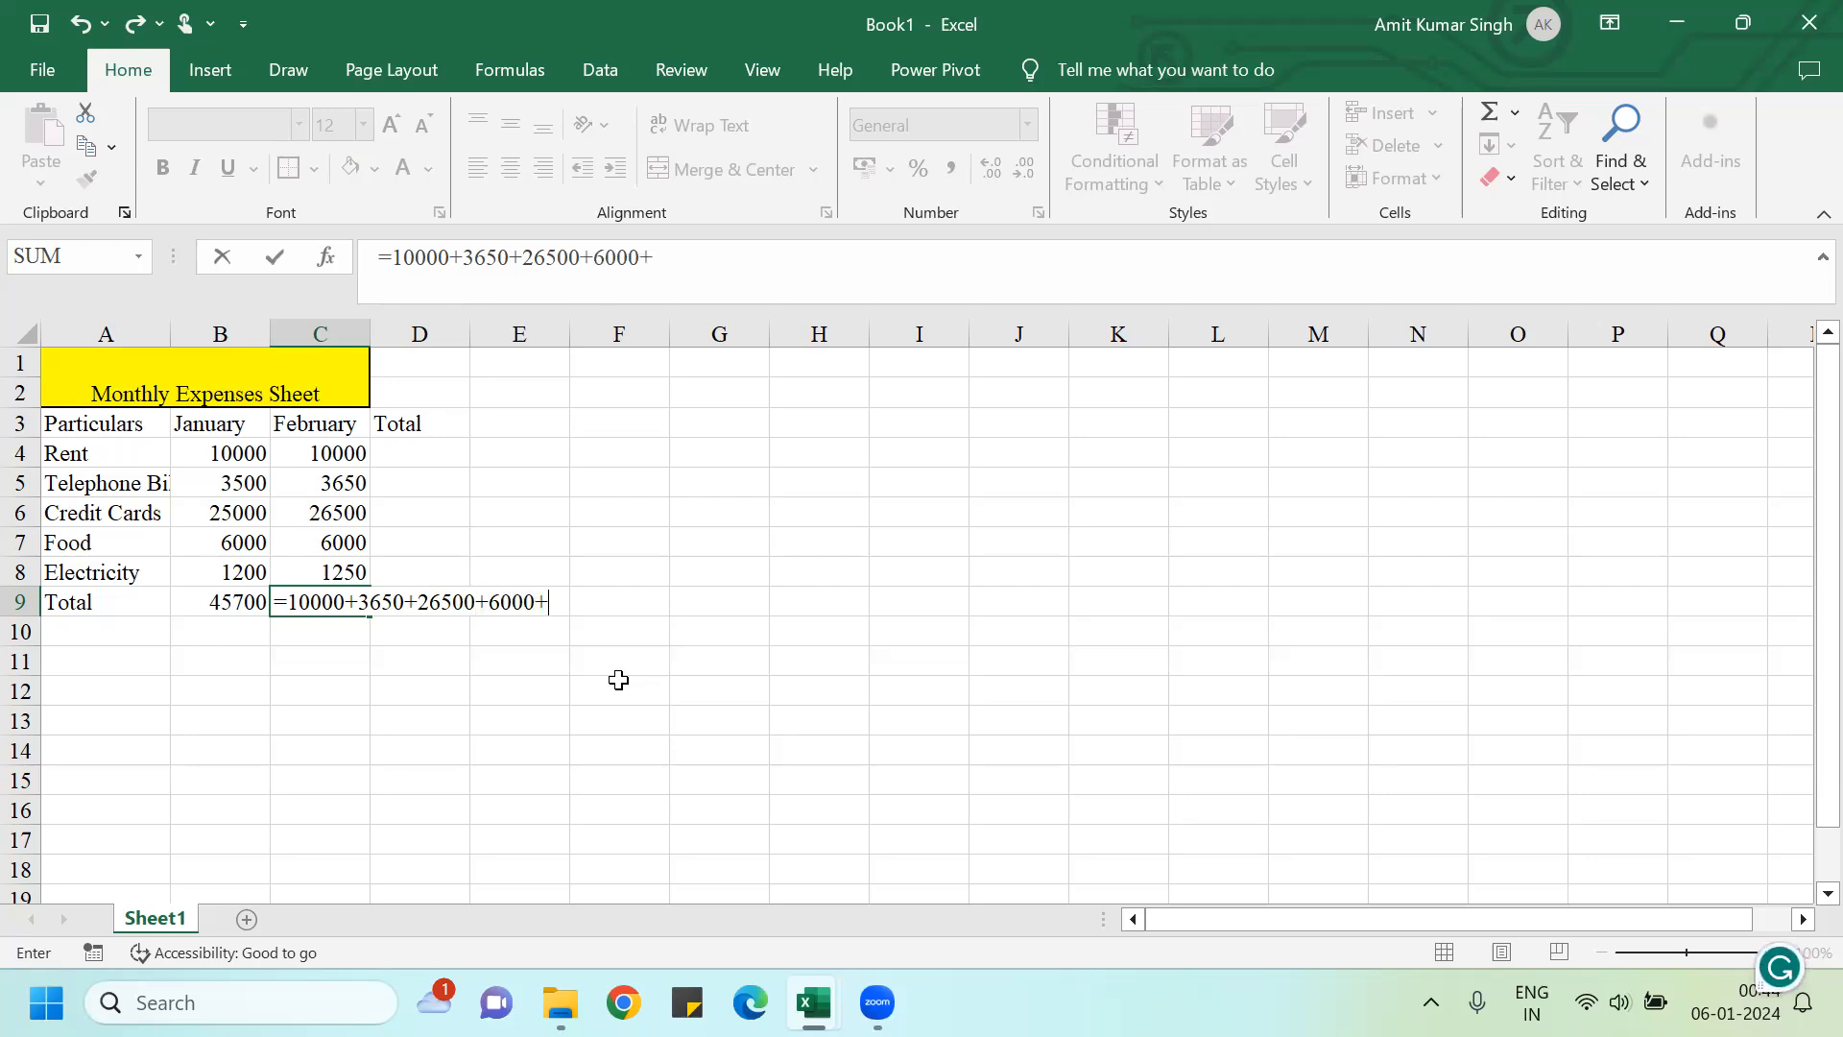
pyautogui.write('0')
pyautogui.press('Return')
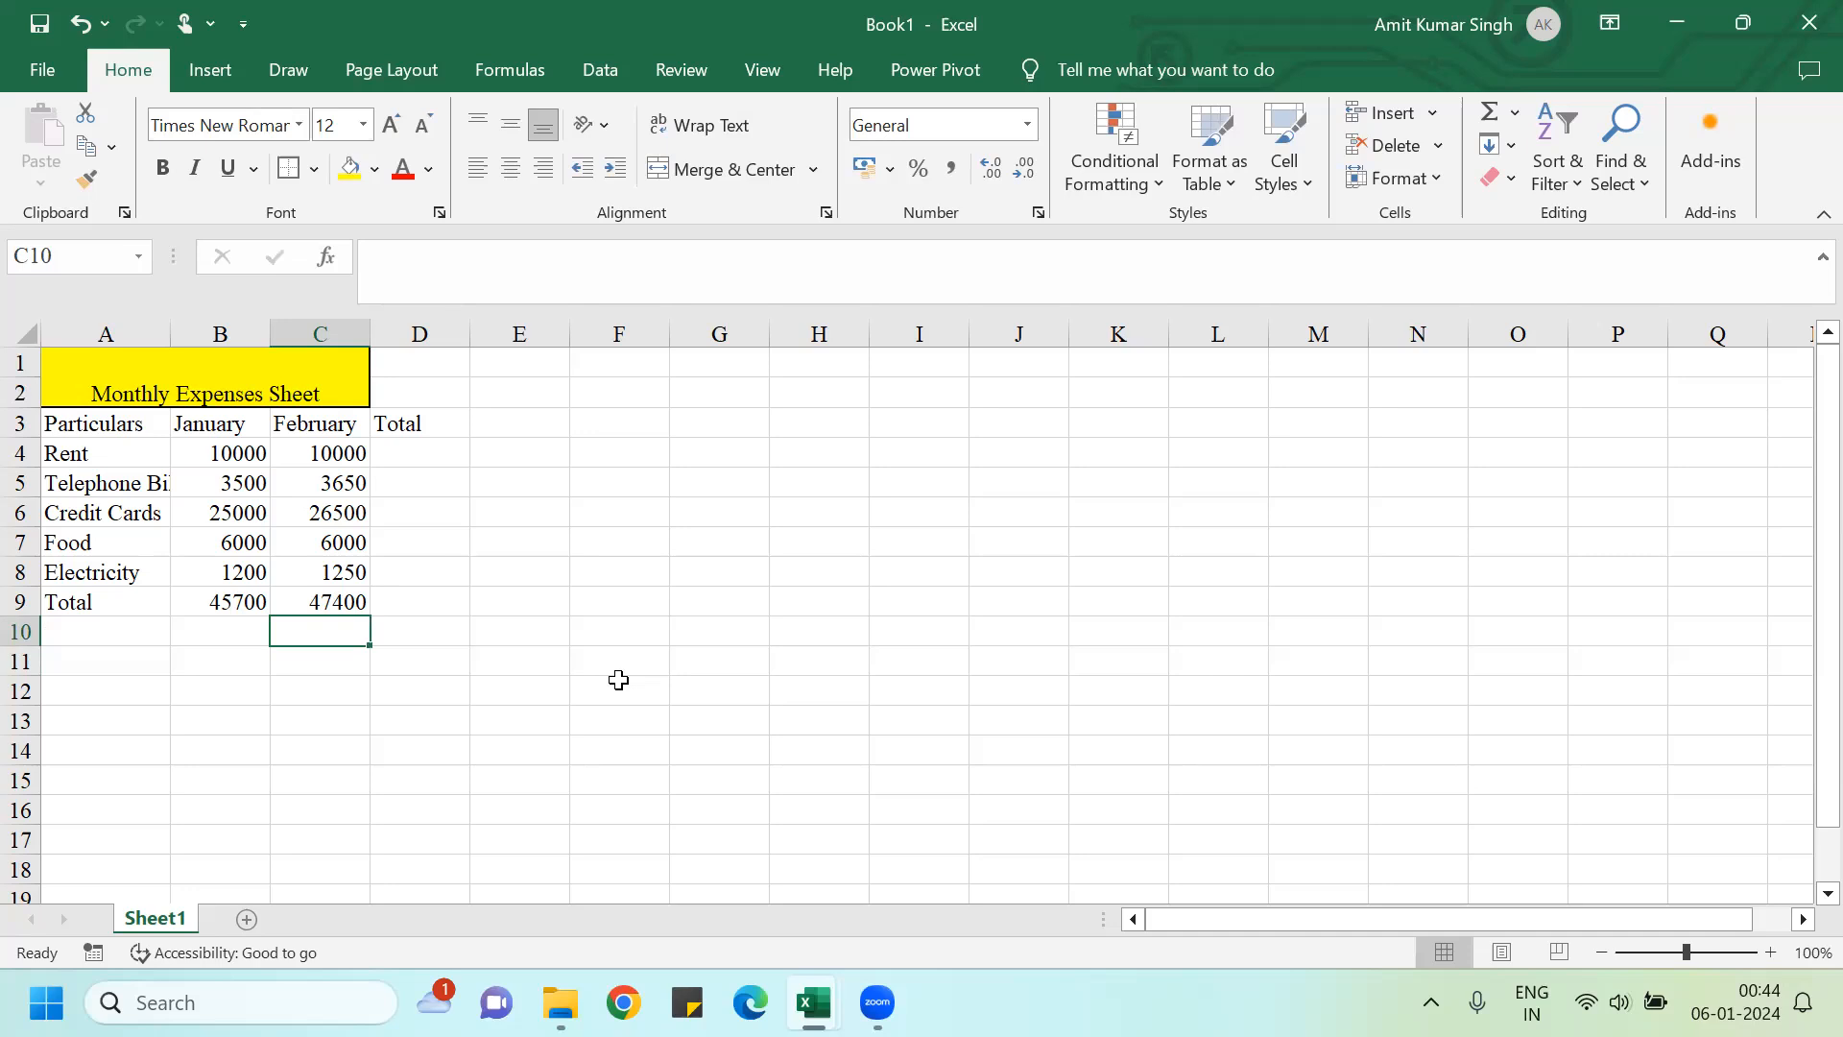
pyautogui.press('Up')
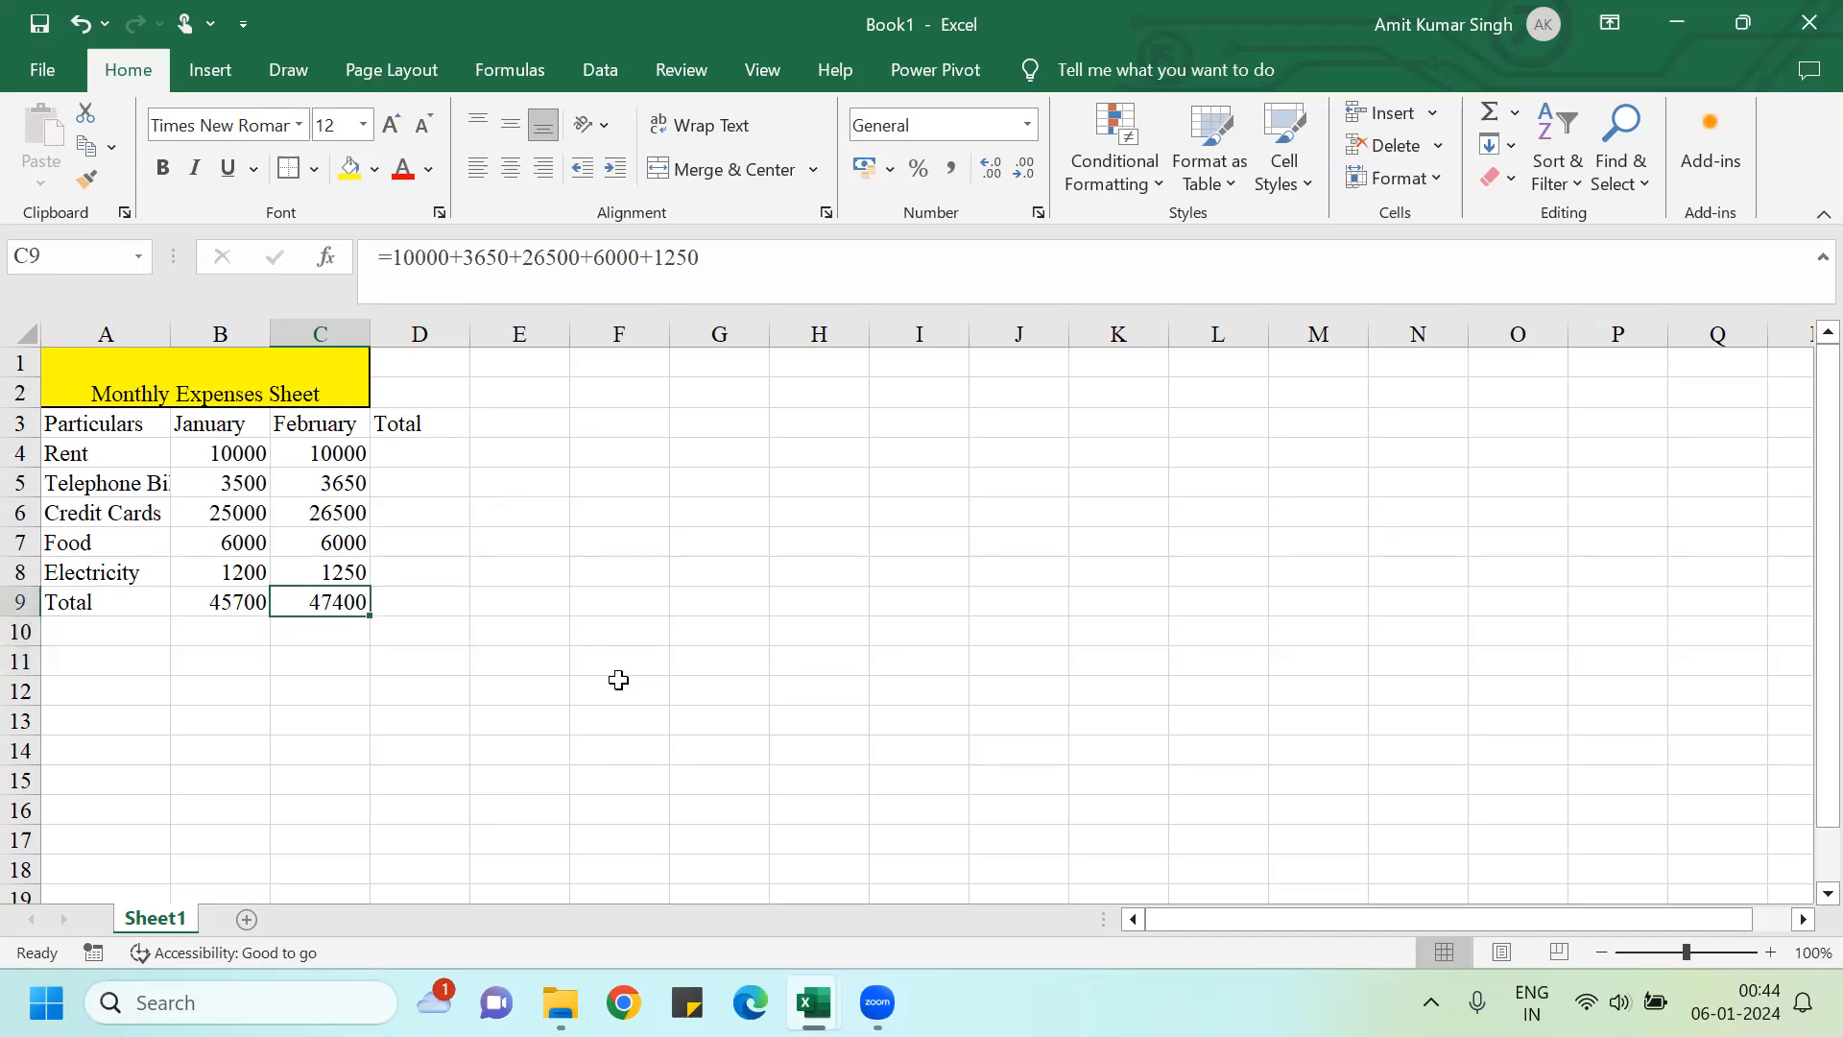
# Step: Clear the literal-number total formulas for January and February from B9:C9
pyautogui.press('Left')
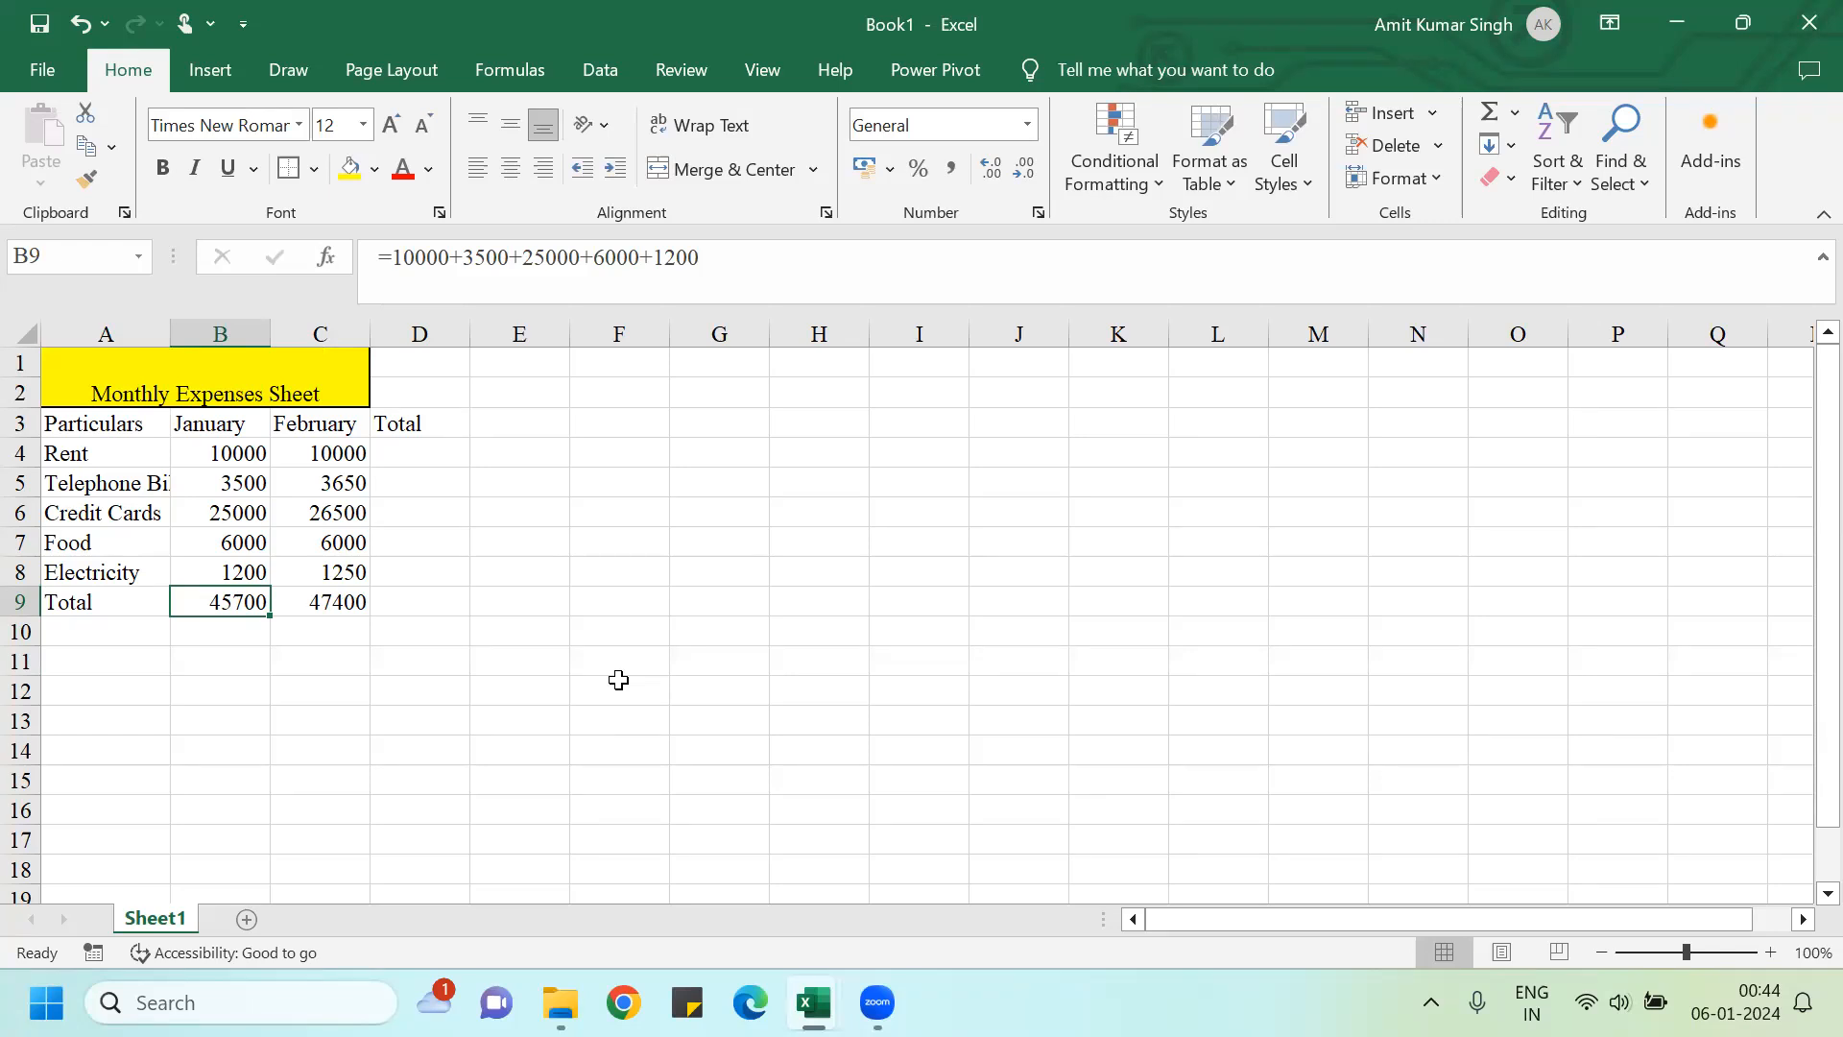
pyautogui.hotkey('shift', 'Right')
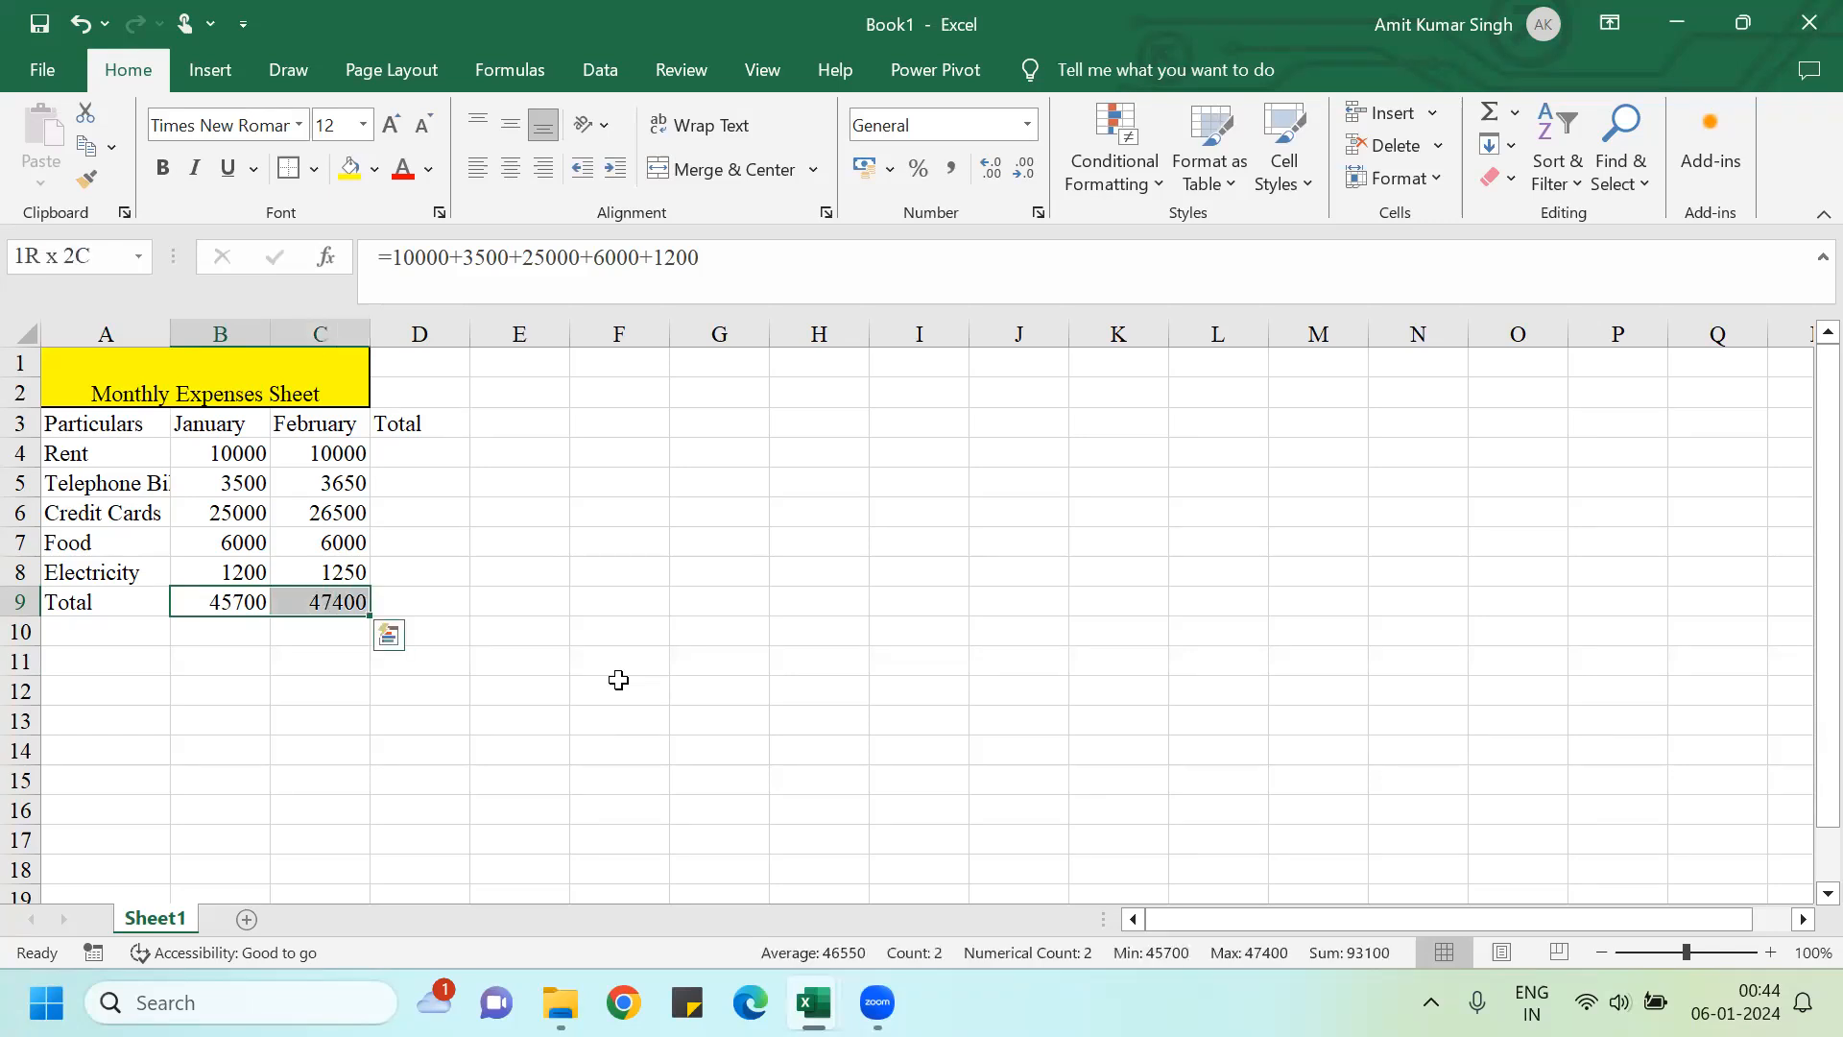
pyautogui.press('Delete')
pyautogui.press('Down')
pyautogui.press('Left')
pyautogui.press('Up')
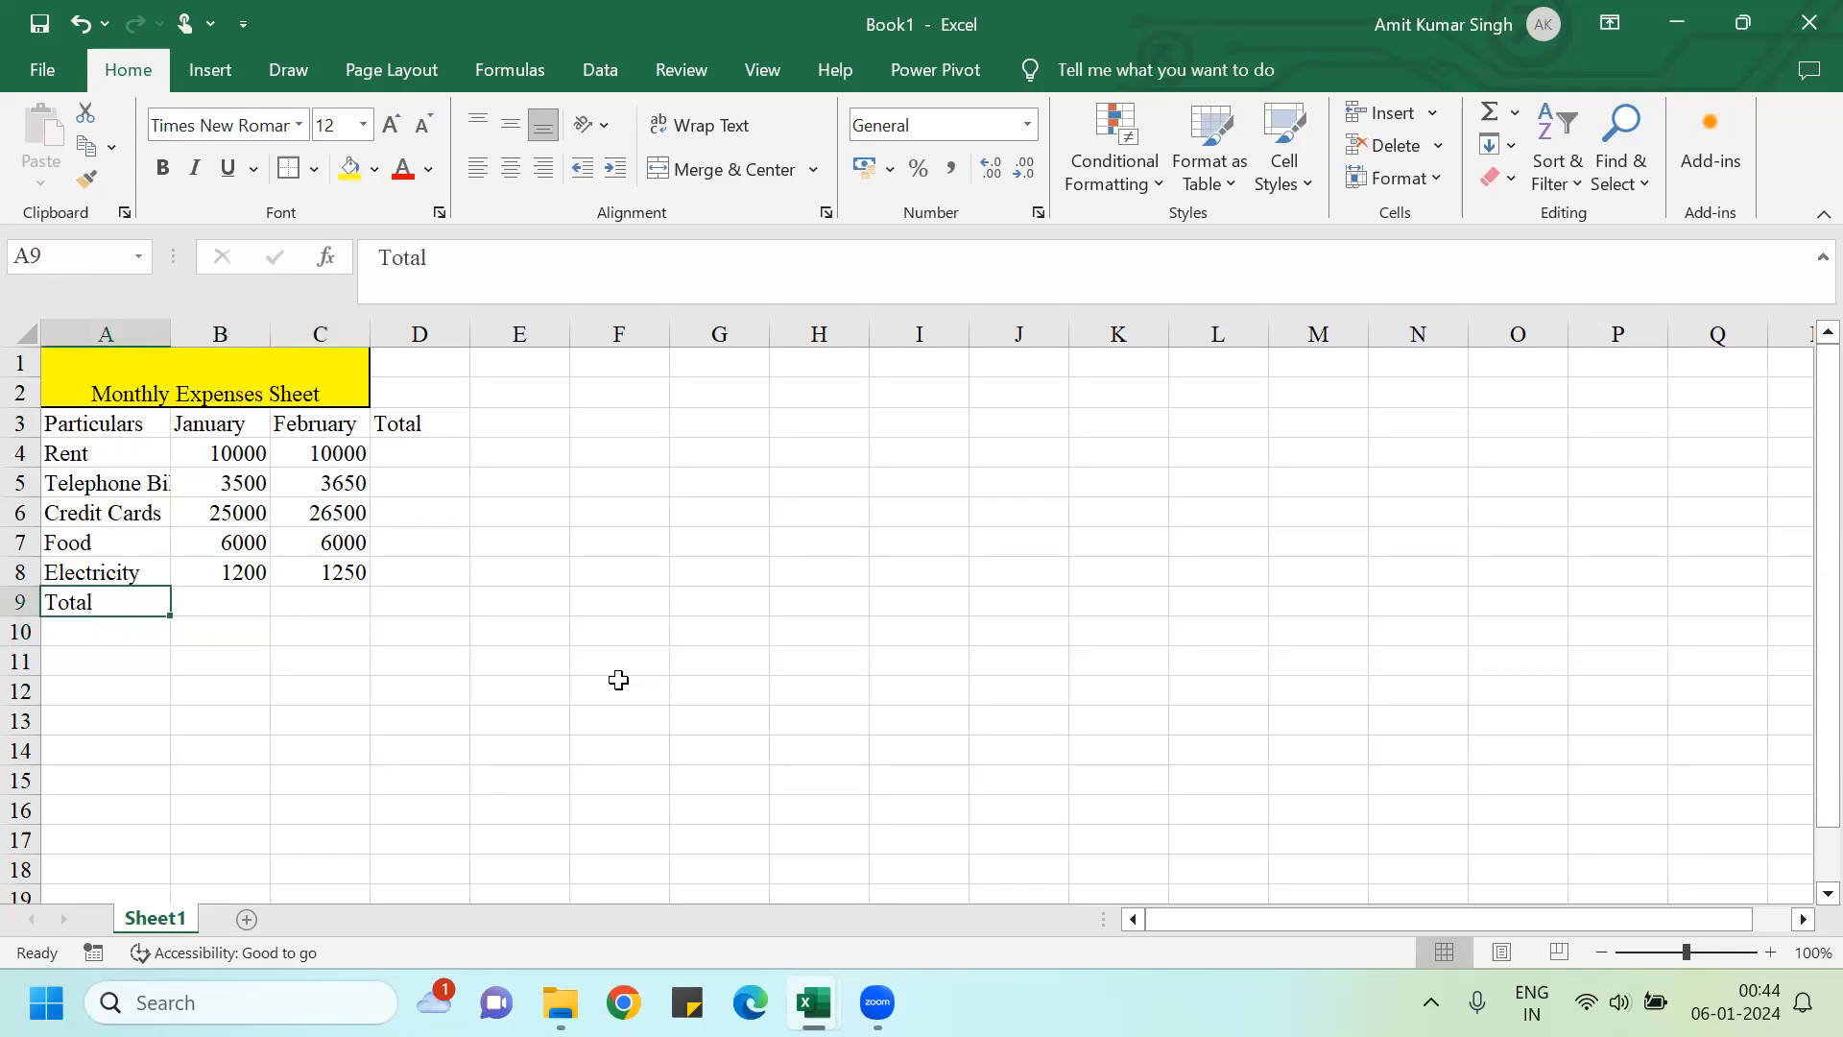
# Step: Total the January expenses in B9 with the cell-reference formula =B4+B5+B6+B7+B8
pyautogui.press('Right')
pyautogui.write('=')
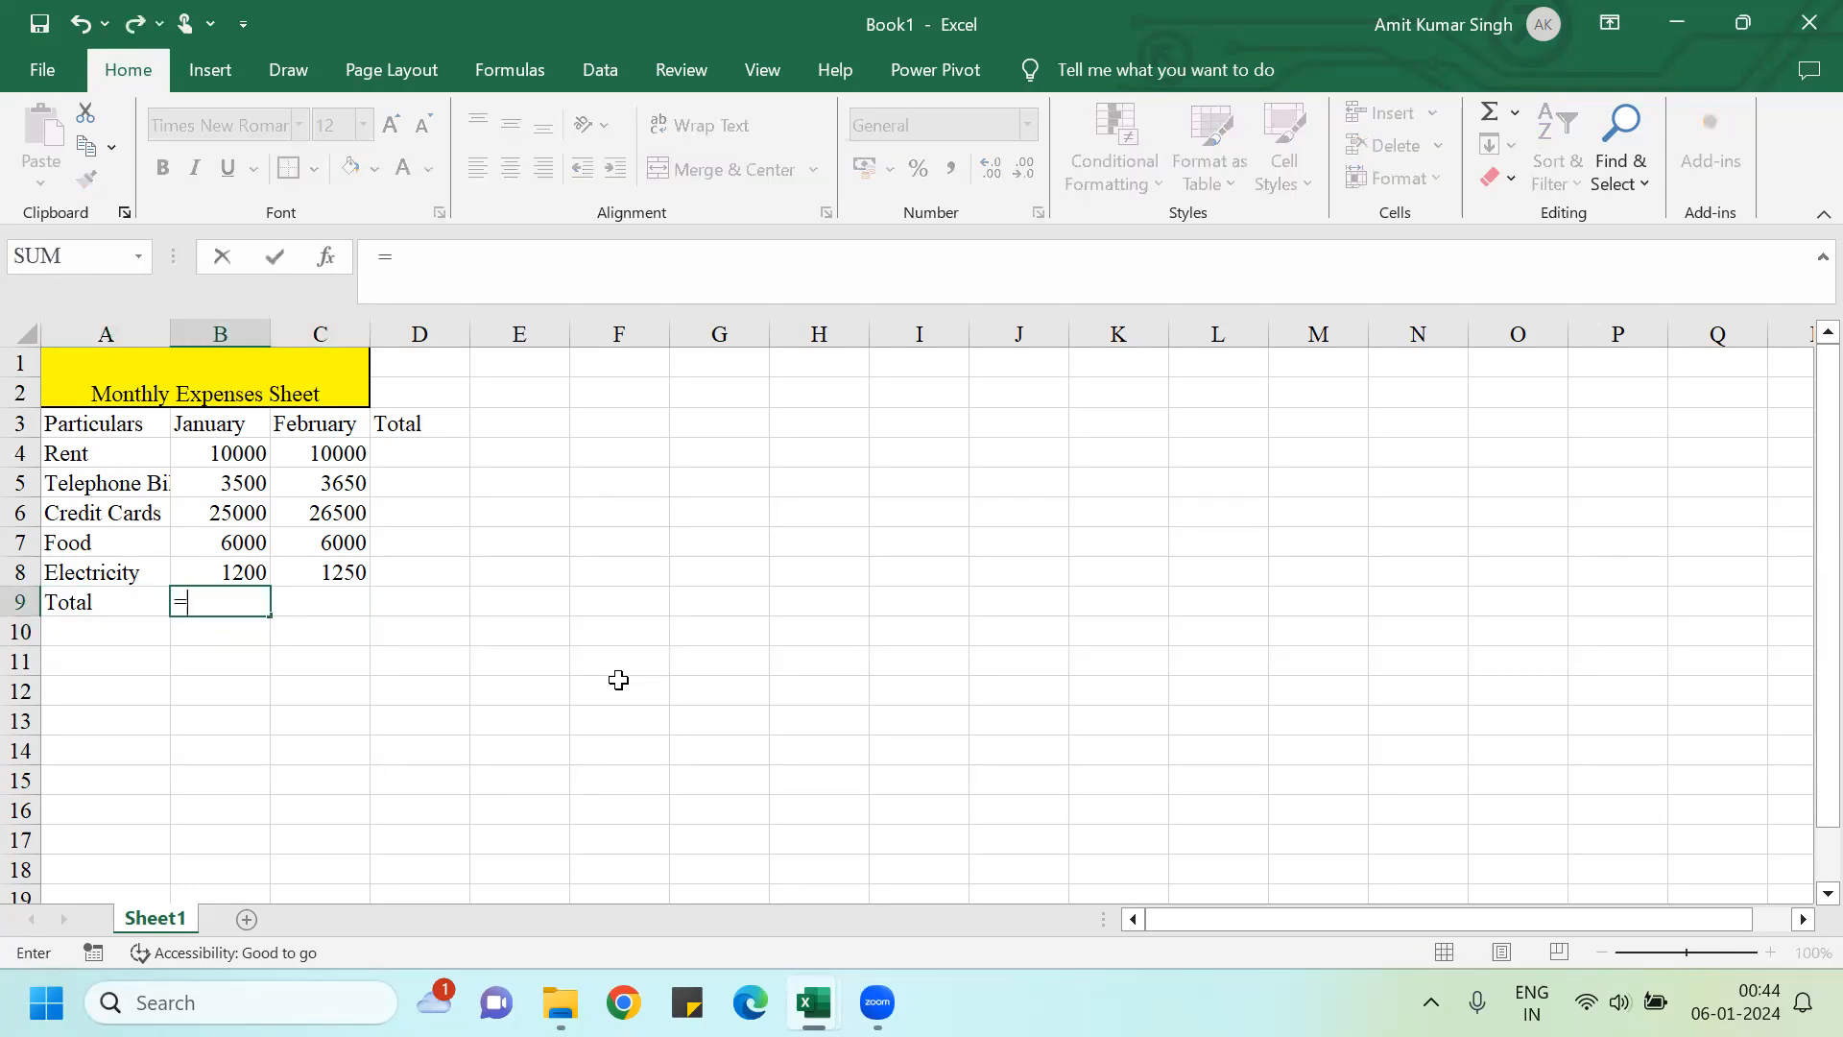
pyautogui.press('Up')
pyautogui.press('Up')
pyautogui.press('Up')
pyautogui.press('Up')
pyautogui.press('Up')
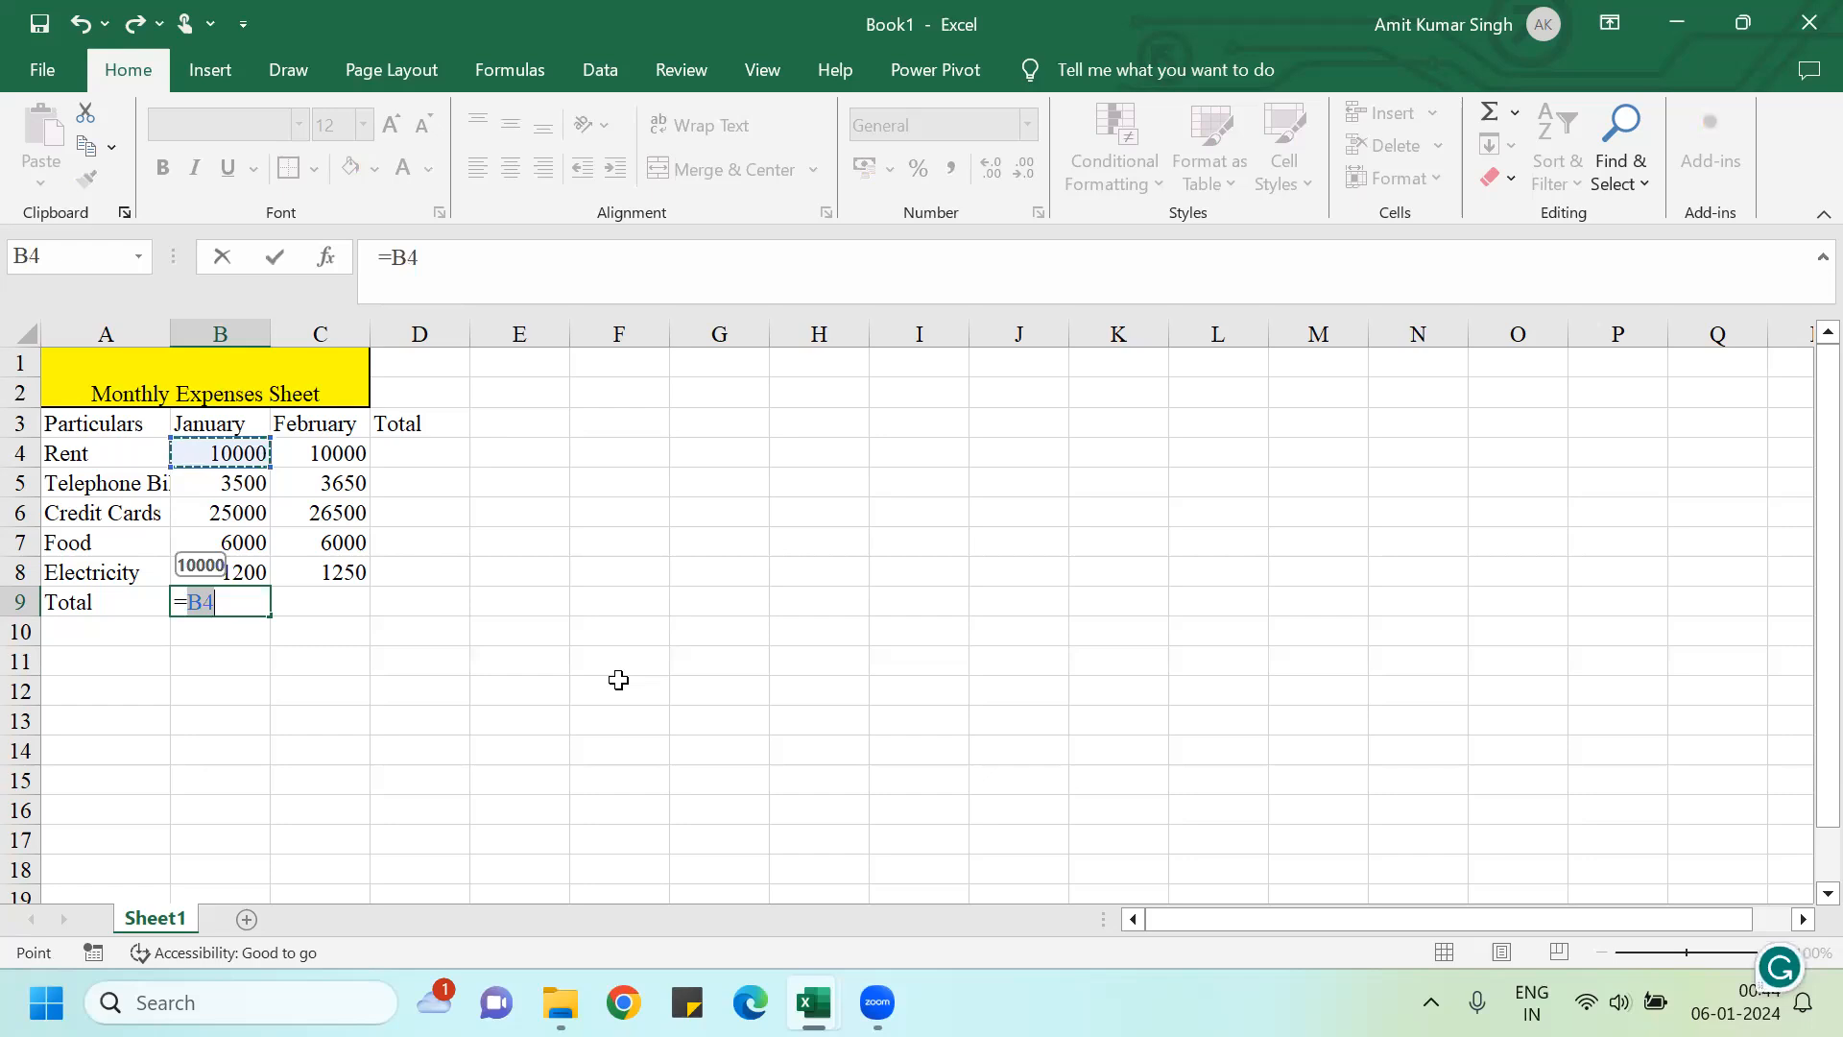
pyautogui.write('+')
pyautogui.press('Up')
pyautogui.press('Up')
pyautogui.press('Up')
pyautogui.press('Up')
pyautogui.write('+')
pyautogui.press('Up')
pyautogui.press('Up')
pyautogui.press('Up')
pyautogui.write('+')
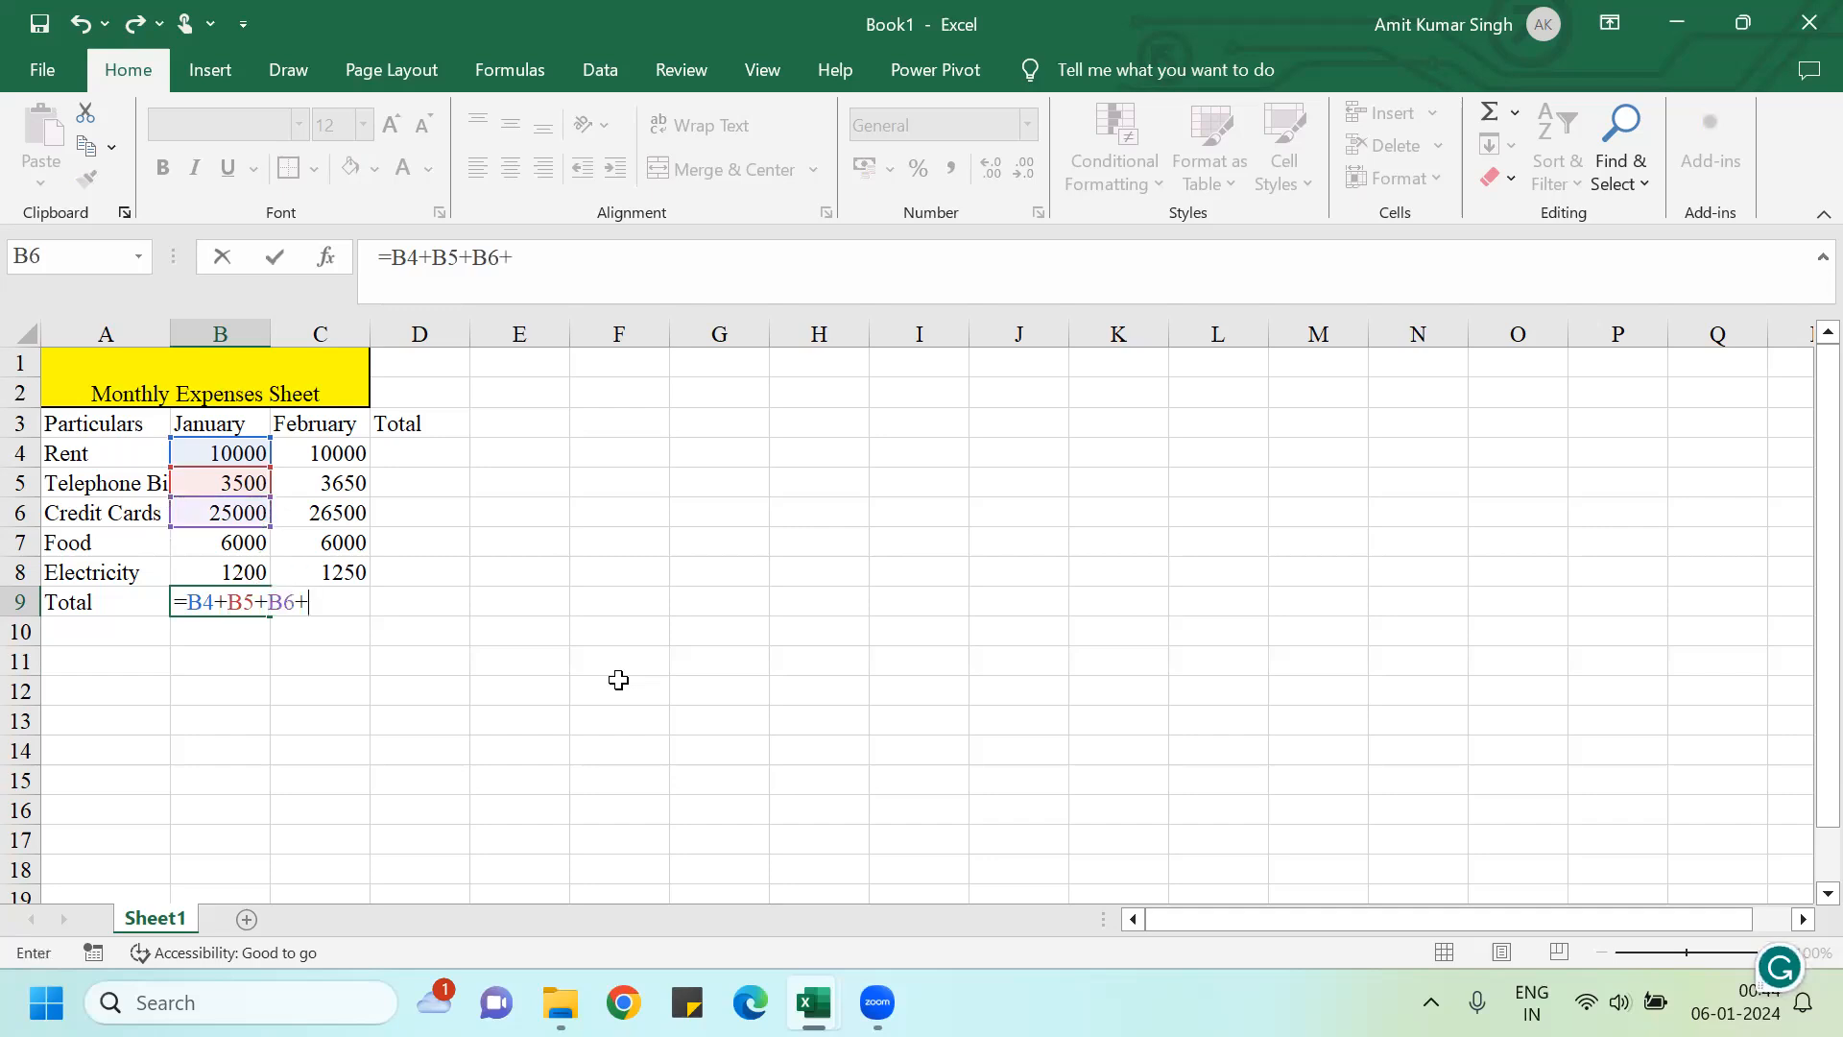
pyautogui.press('Up')
pyautogui.press('Up')
pyautogui.write('+')
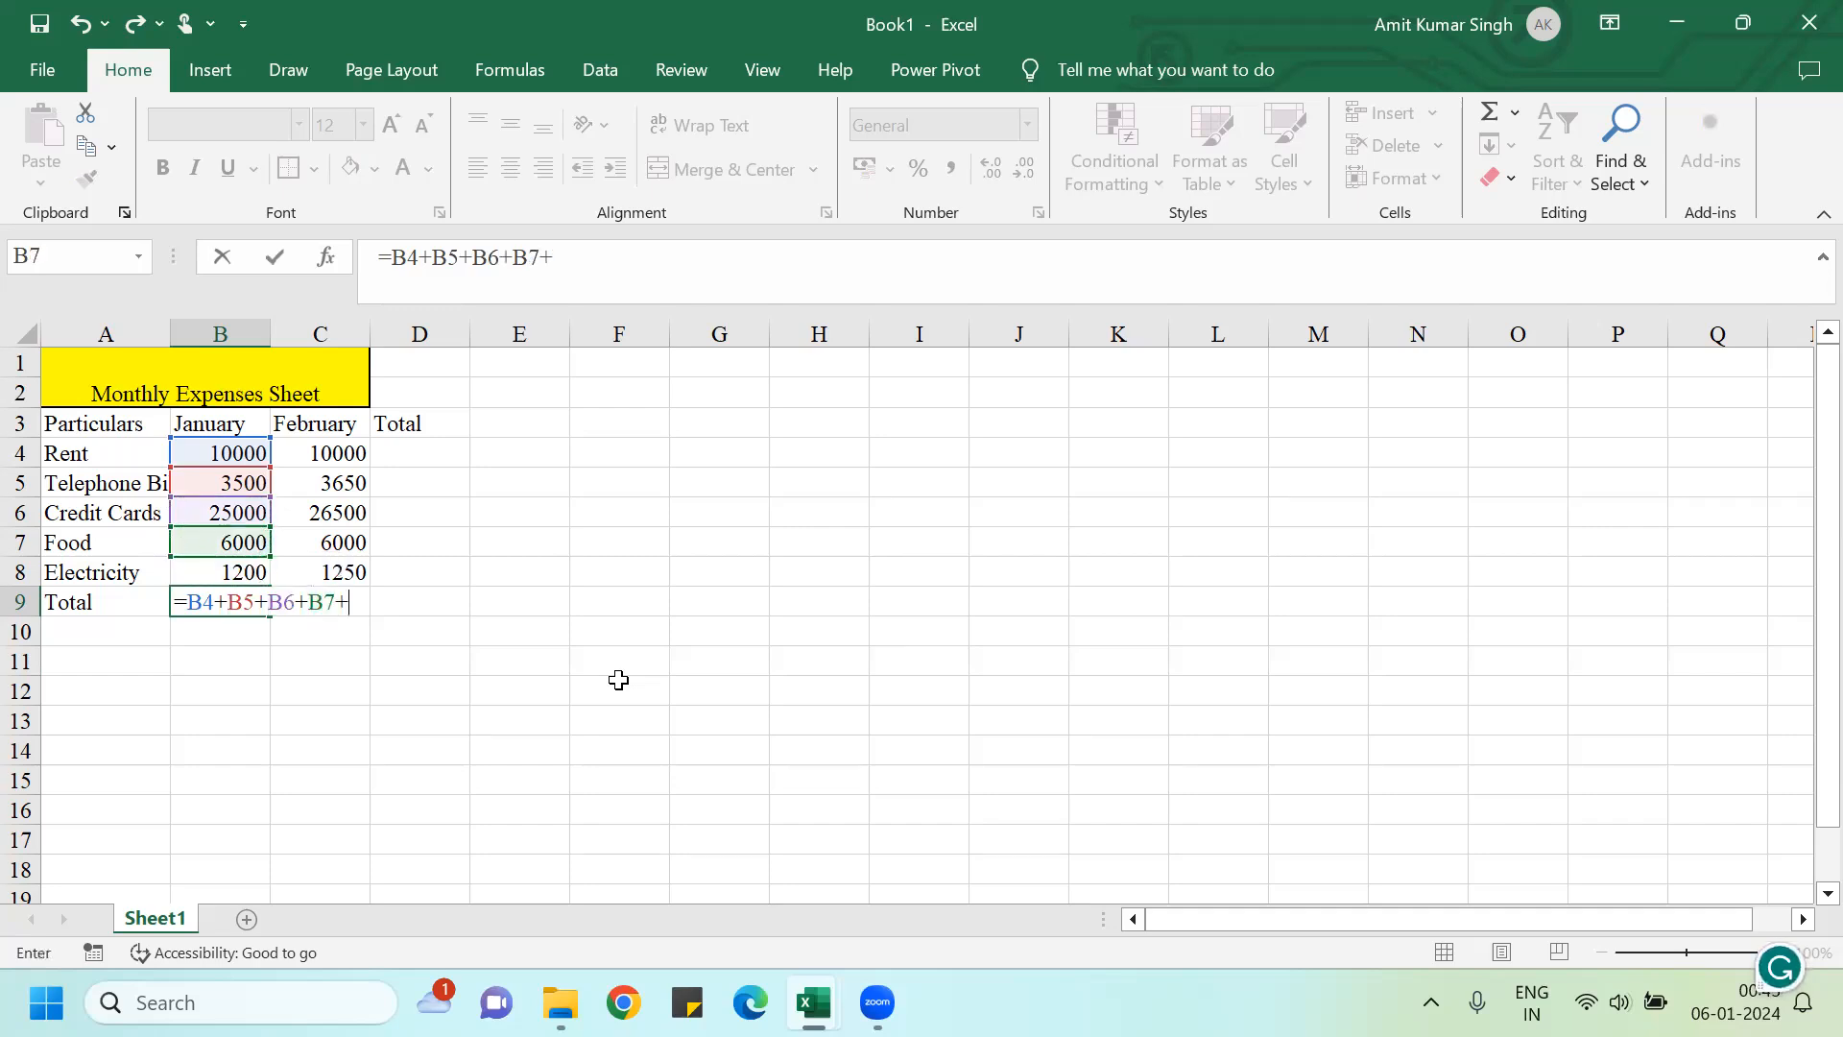
pyautogui.press('Up')
pyautogui.press('Return')
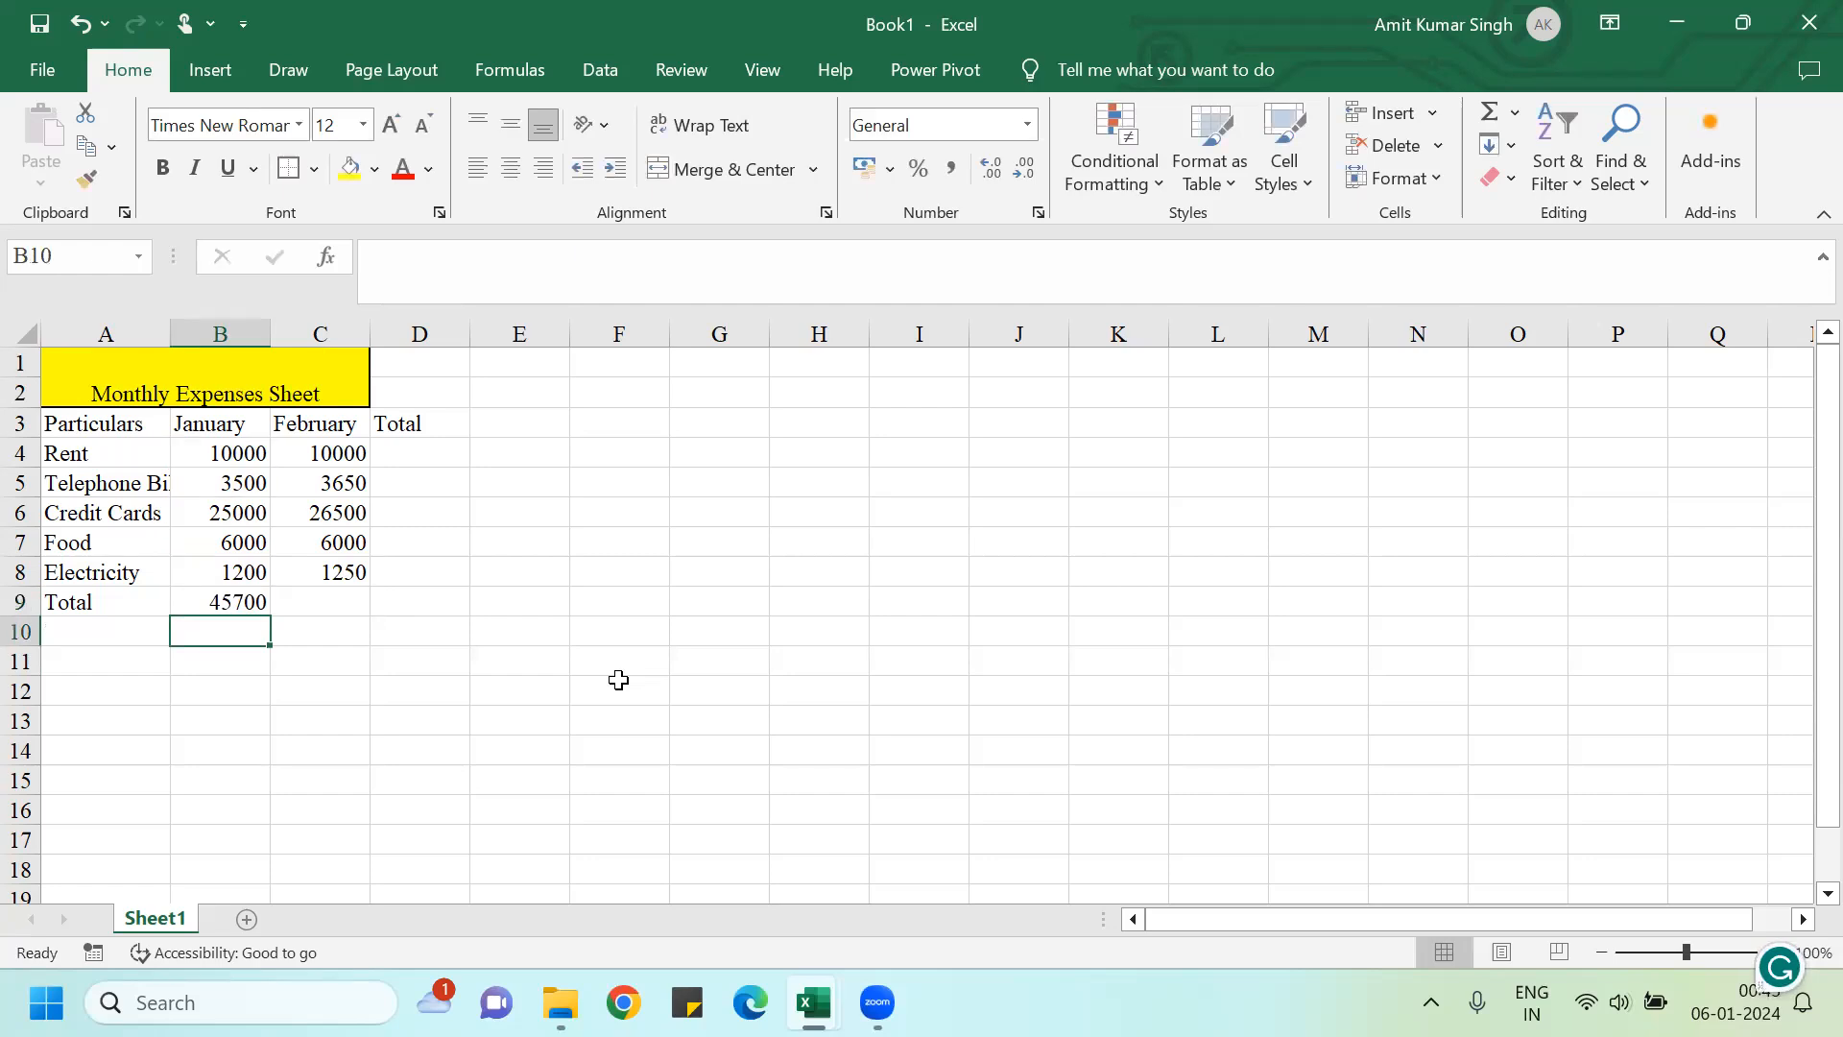
# Step: Total the February expenses in C9 with the cell-reference formula =C4+C5+C6+C7+C8
pyautogui.press('Up')
pyautogui.press('Right')
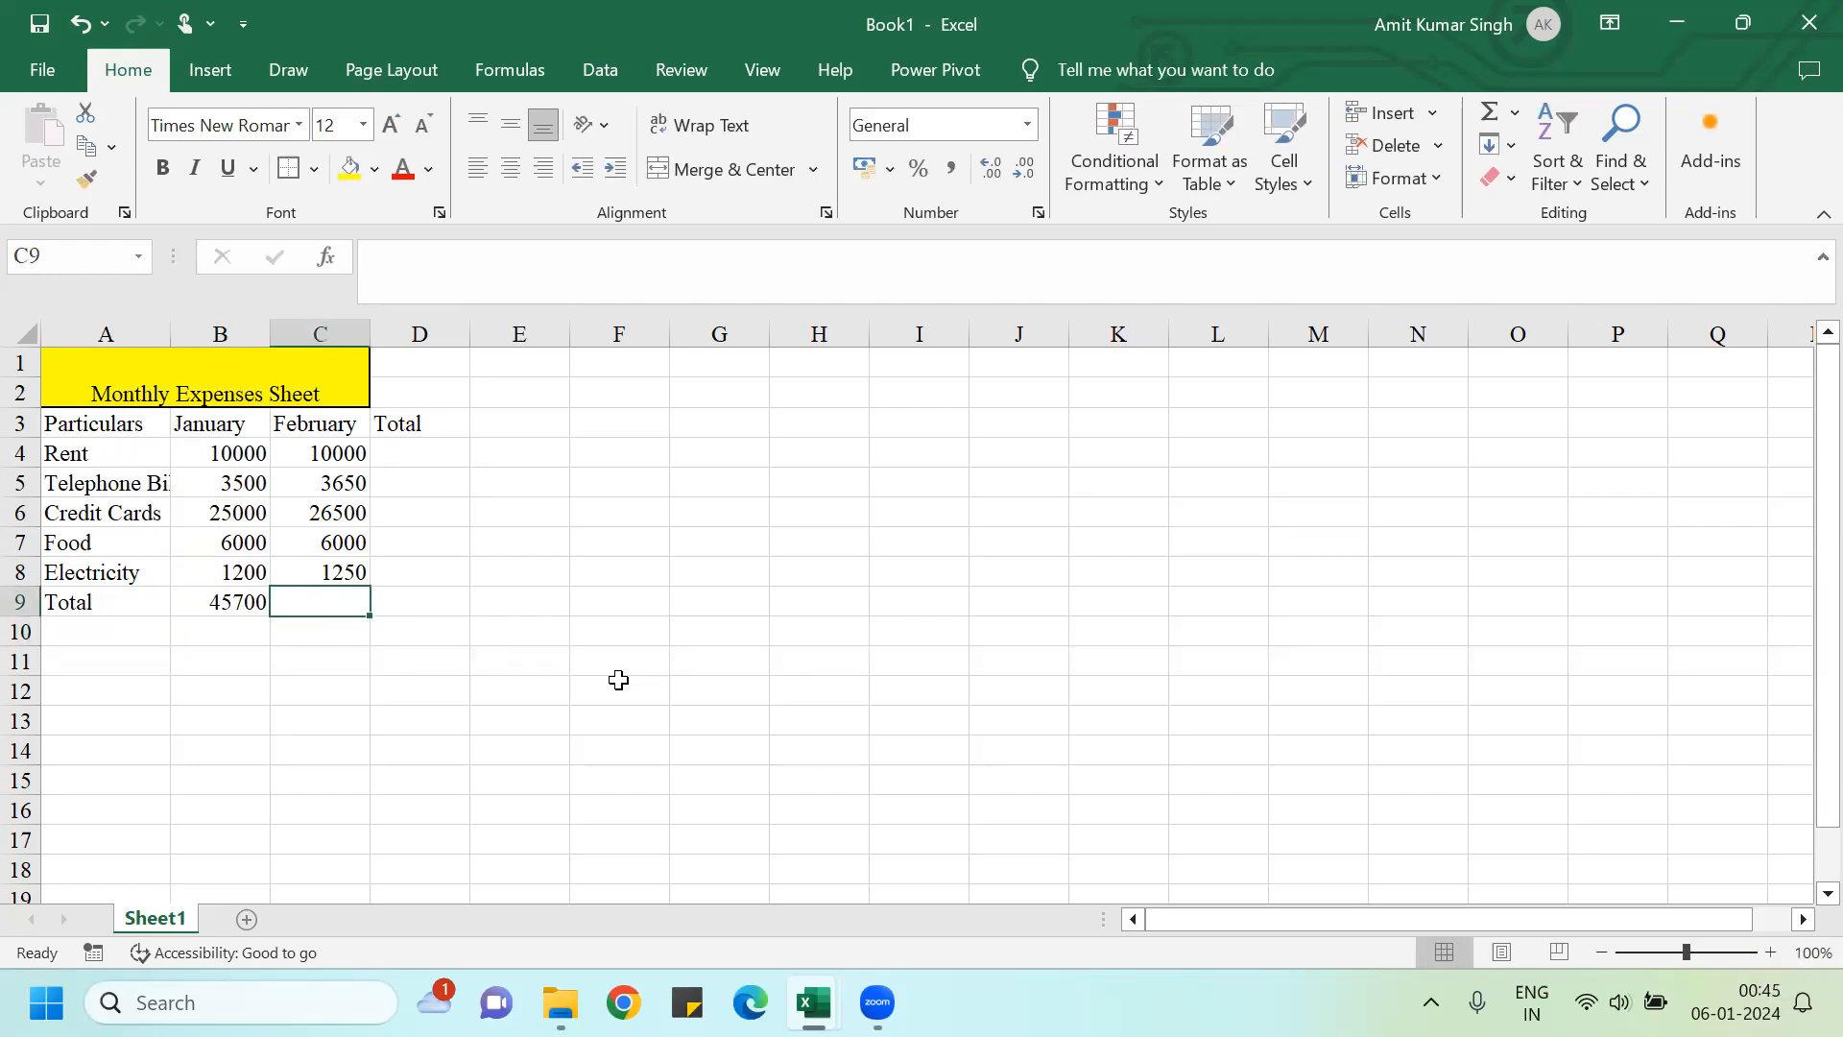
pyautogui.write('=')
pyautogui.press('Up')
pyautogui.press('Up')
pyautogui.press('Up')
pyautogui.press('Up')
pyautogui.press('Up')
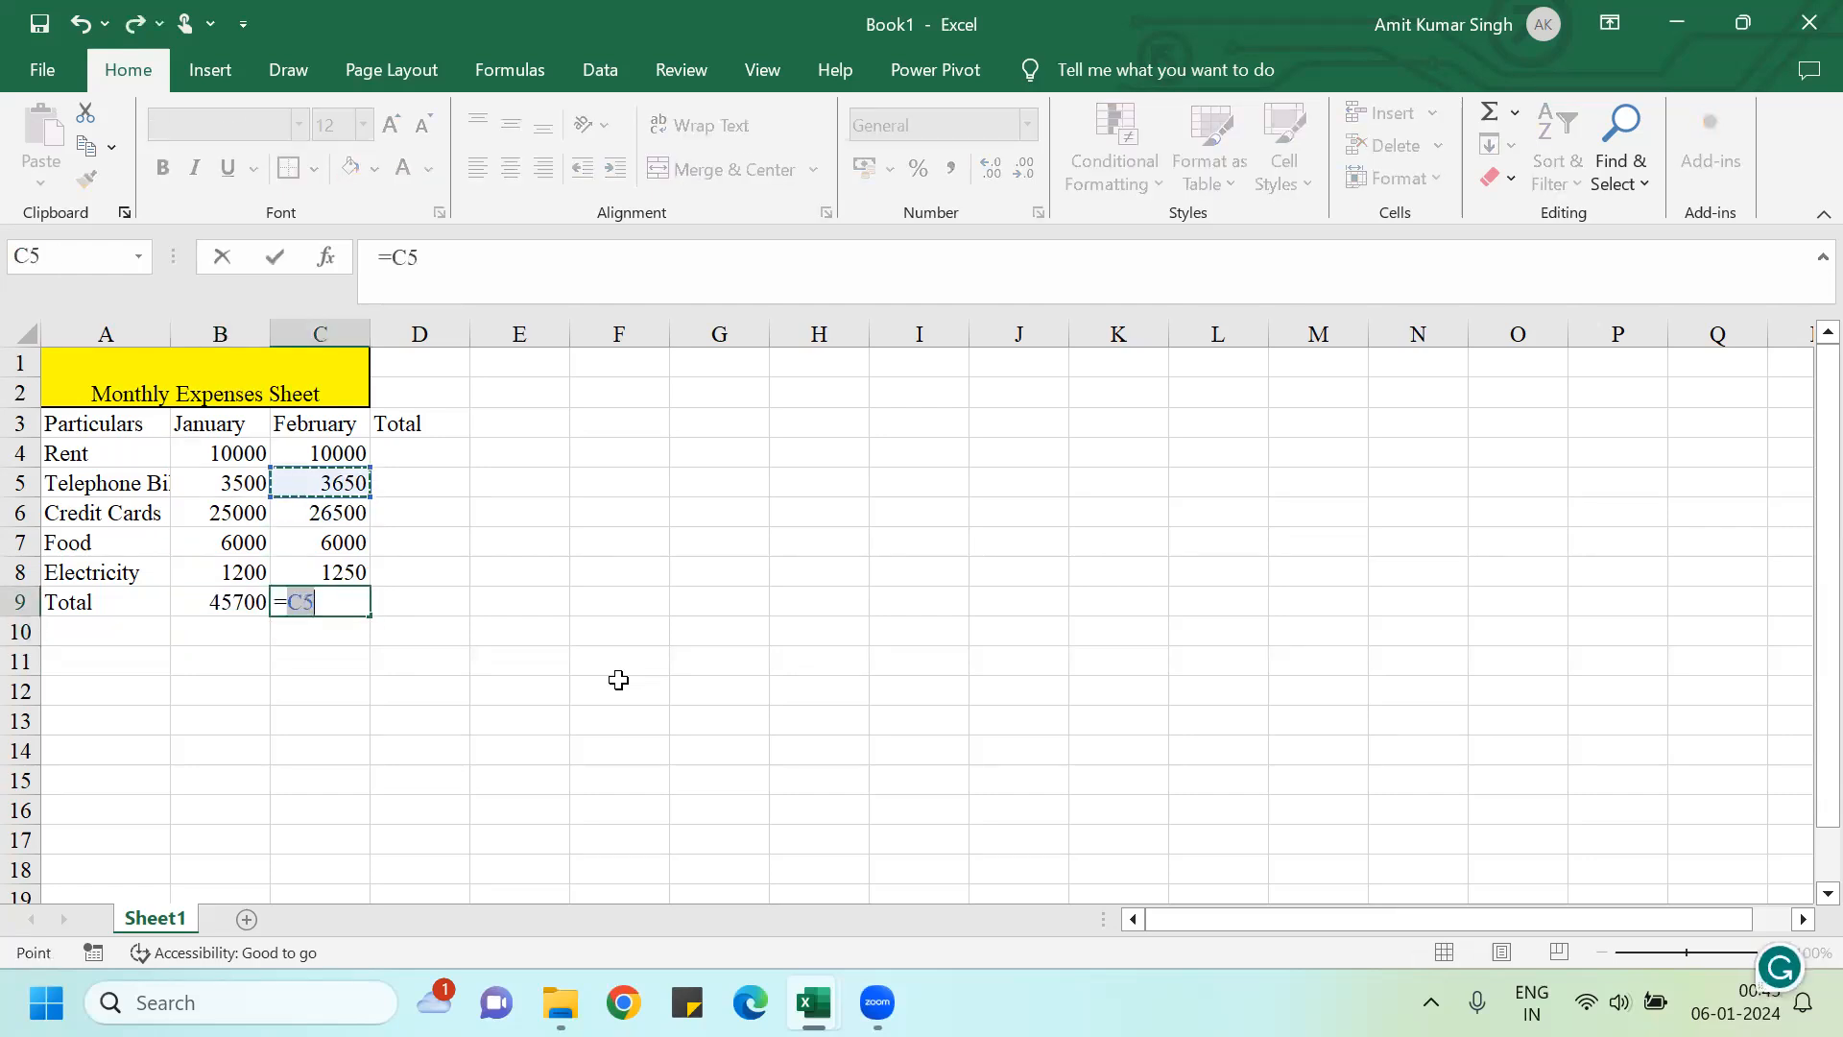
pyautogui.write('+')
pyautogui.press('Up')
pyautogui.press('Up')
pyautogui.press('Up')
pyautogui.press('Up')
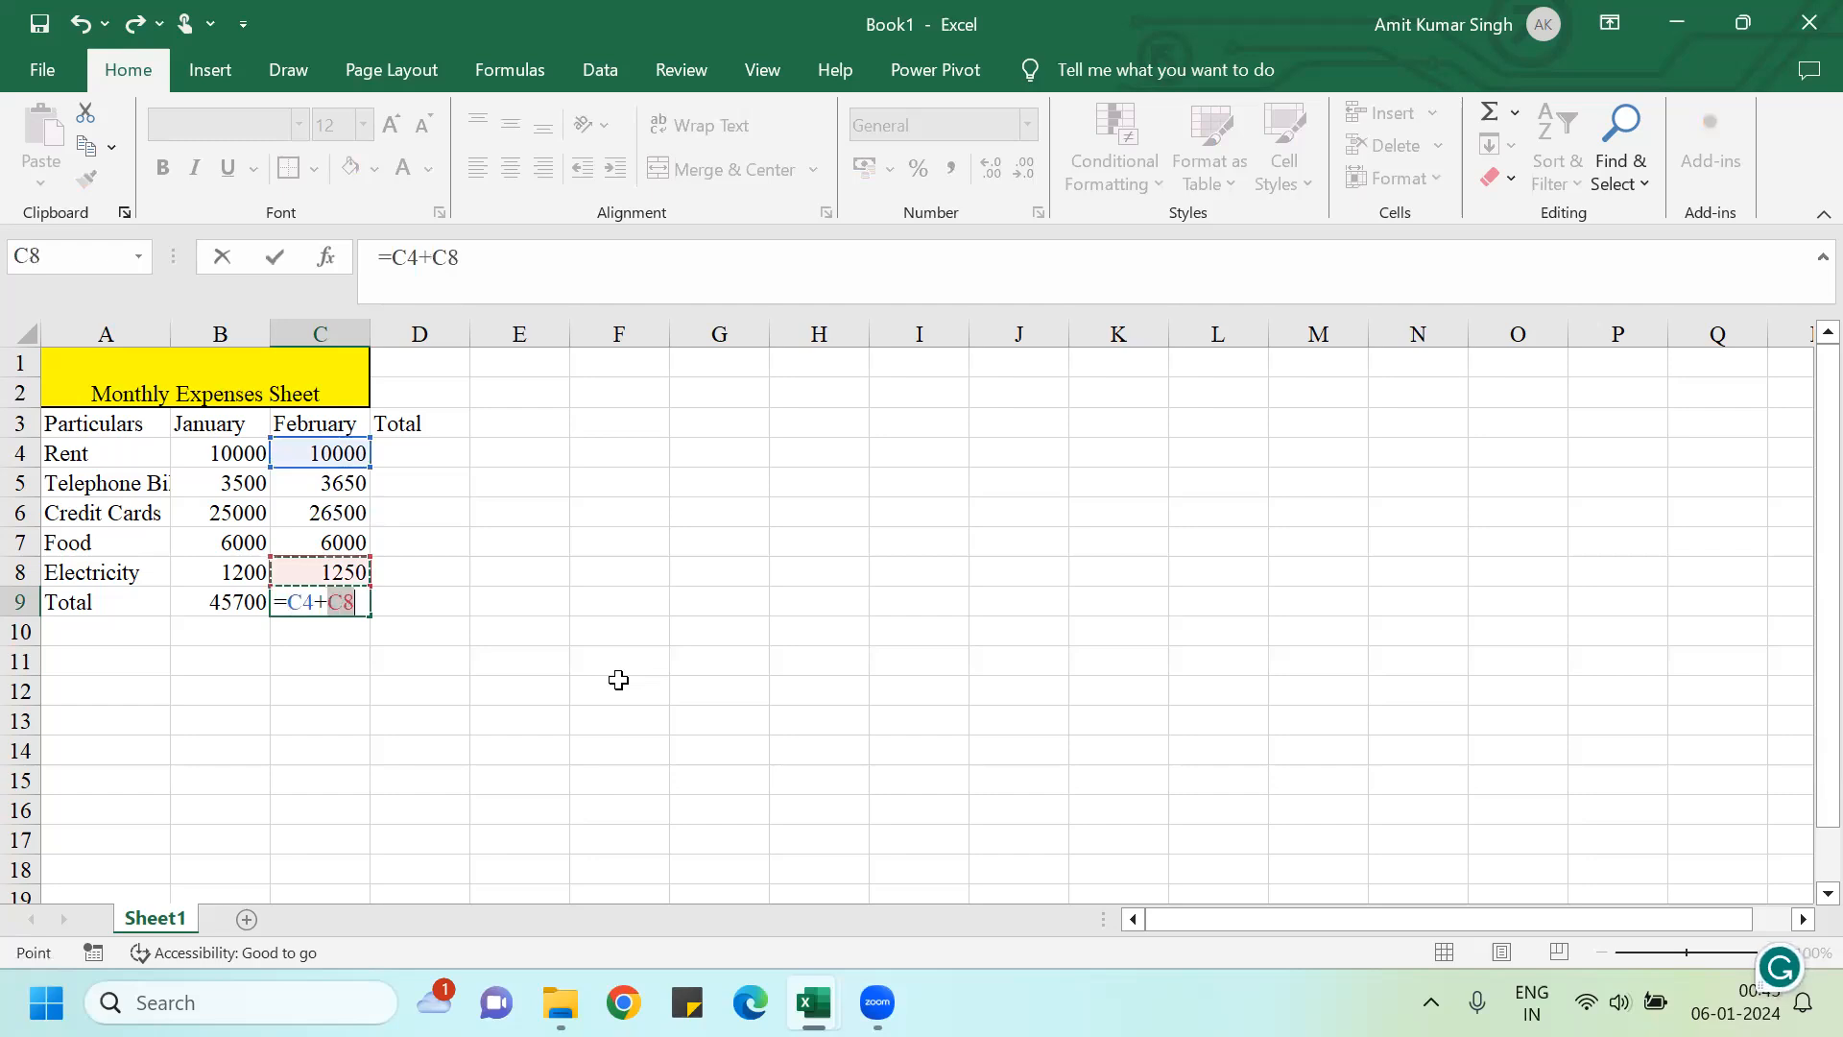
pyautogui.write('+')
pyautogui.press('Up')
pyautogui.press('Up')
pyautogui.press('Up')
pyautogui.write('+')
pyautogui.press('Up')
pyautogui.press('Up')
pyautogui.write('+')
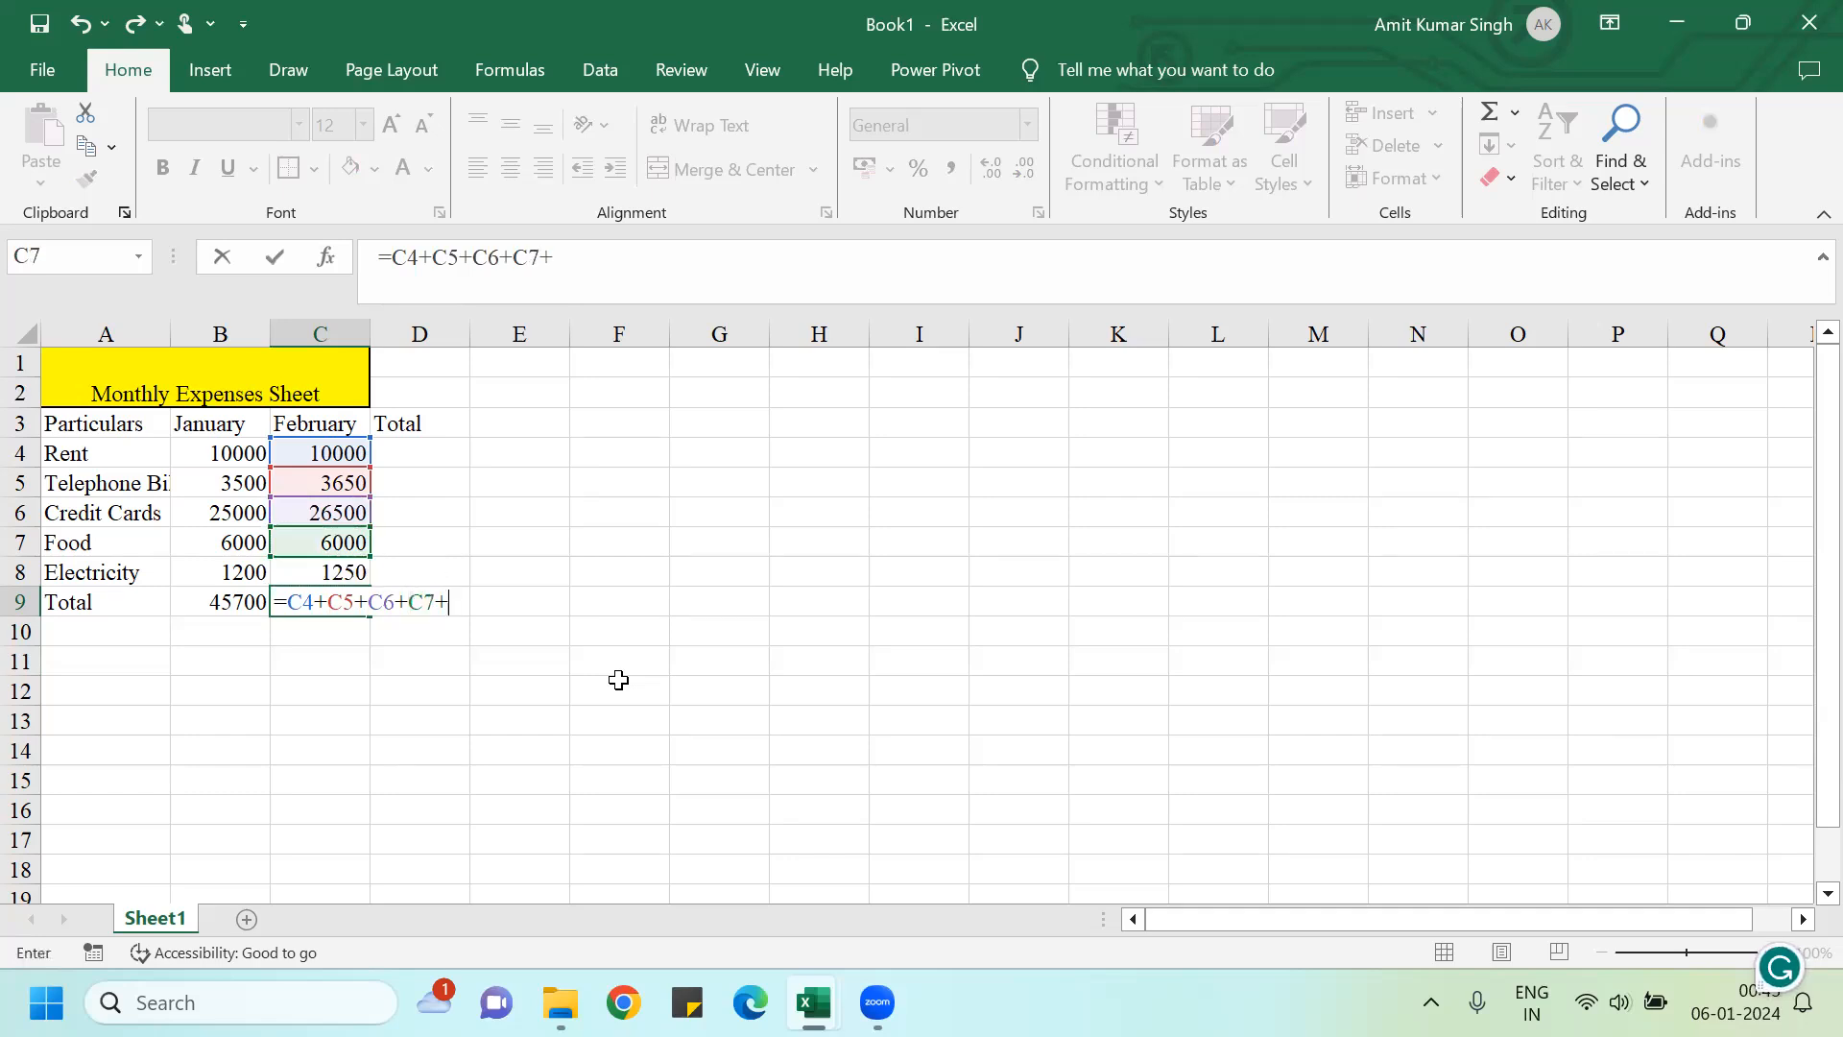
pyautogui.press('Up')
pyautogui.press('Return')
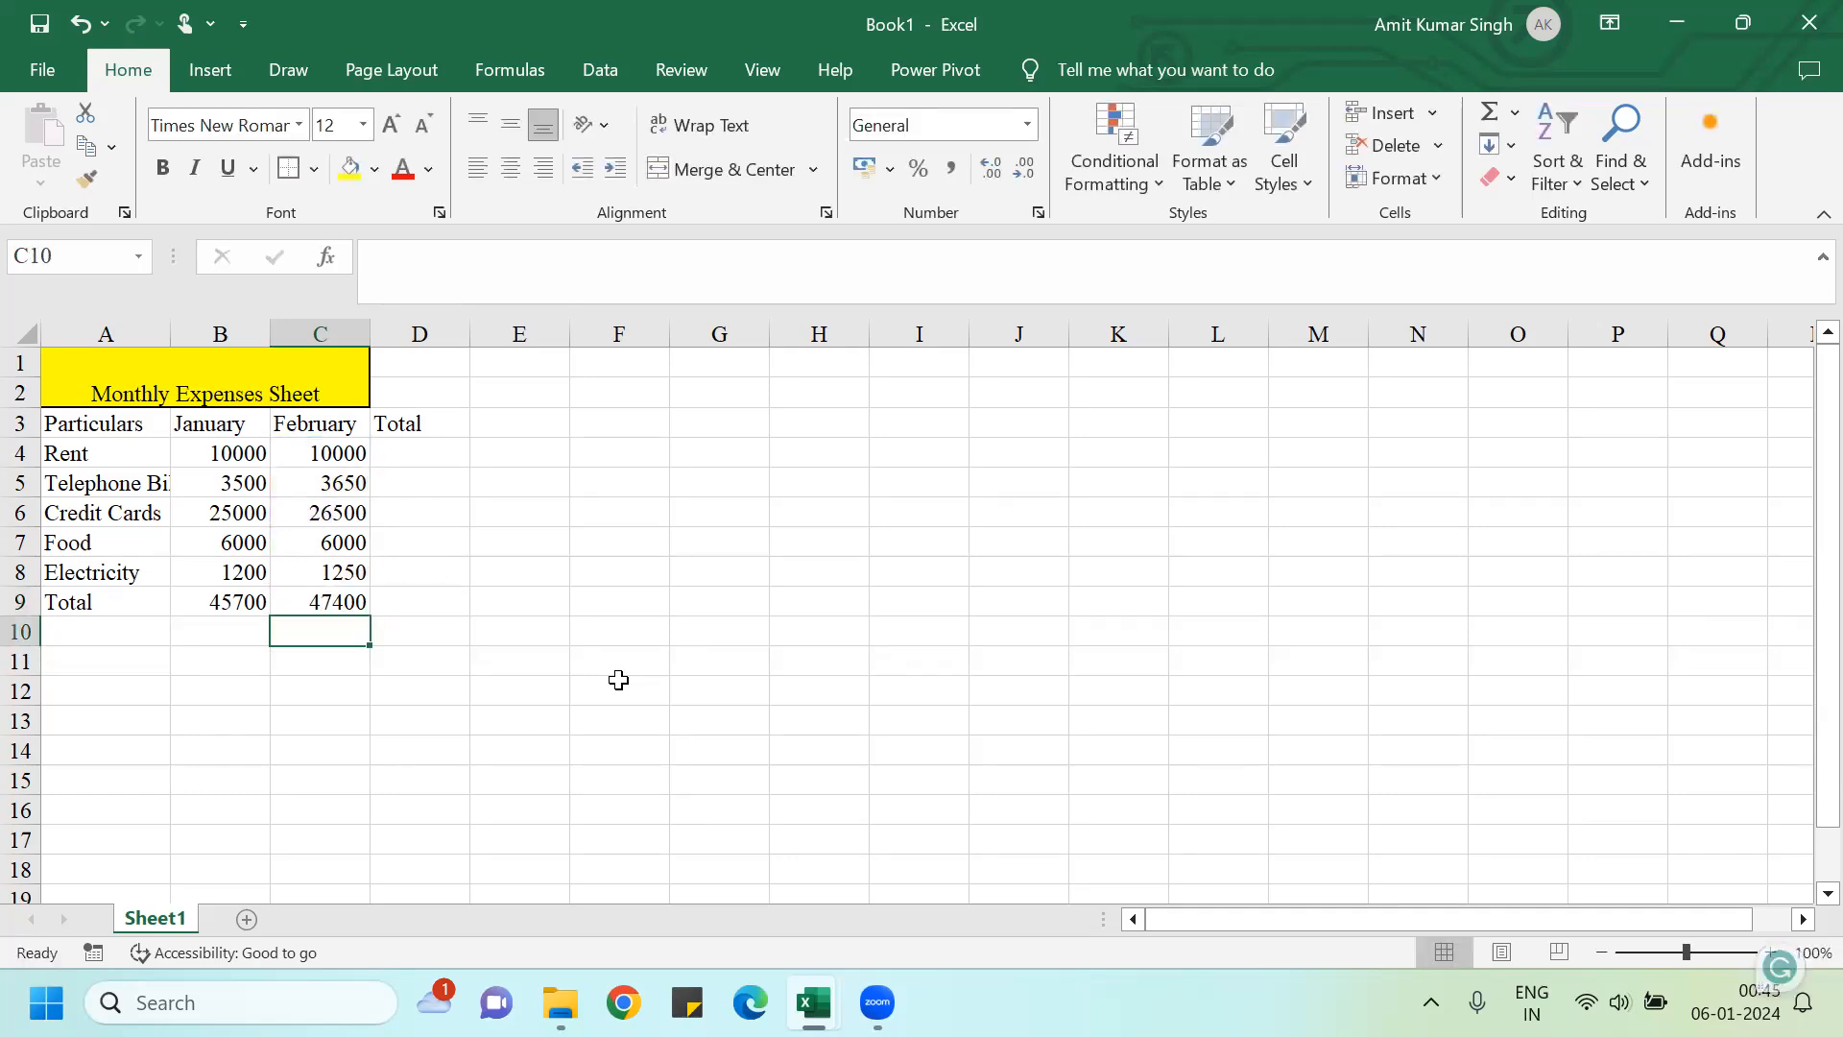
# Step: Clear the cell-reference total formulas for January and February from B9:C9
pyautogui.press('Up')
pyautogui.hotkey('shift', 'Left')
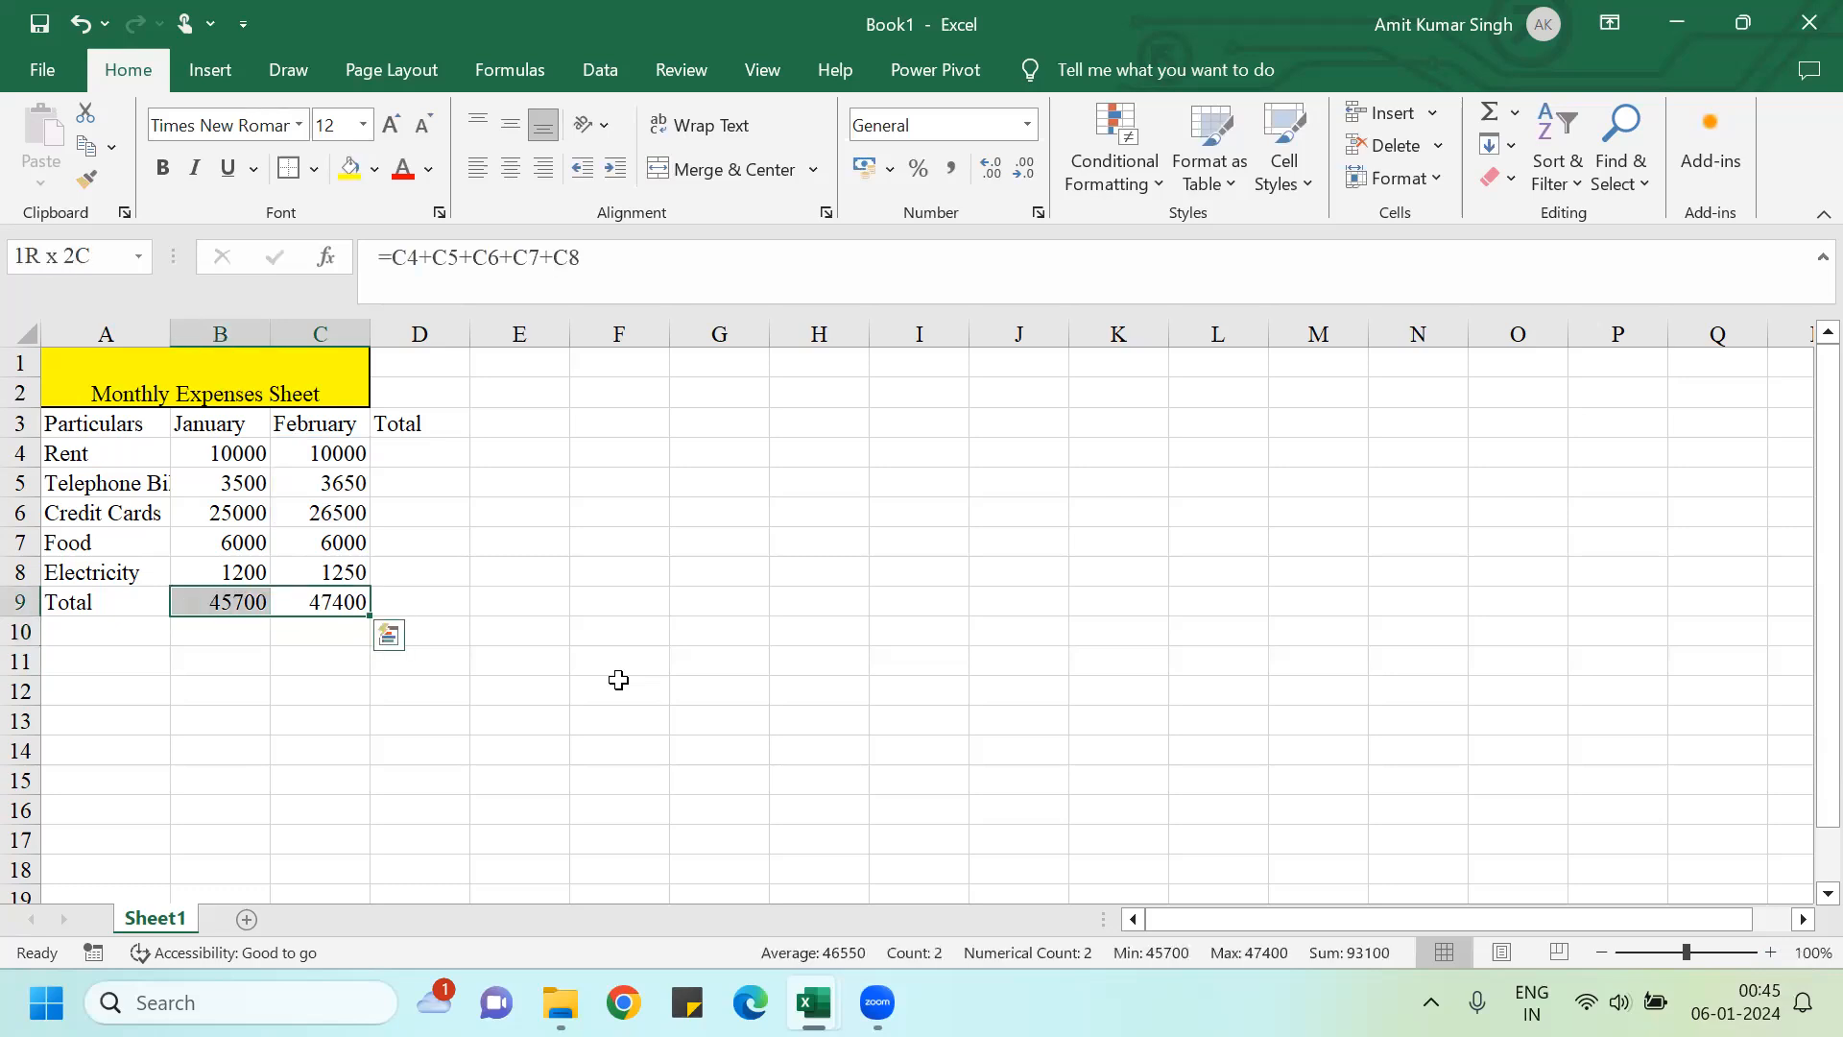
pyautogui.press('Delete')
pyautogui.press('Down')
pyautogui.press('Up')
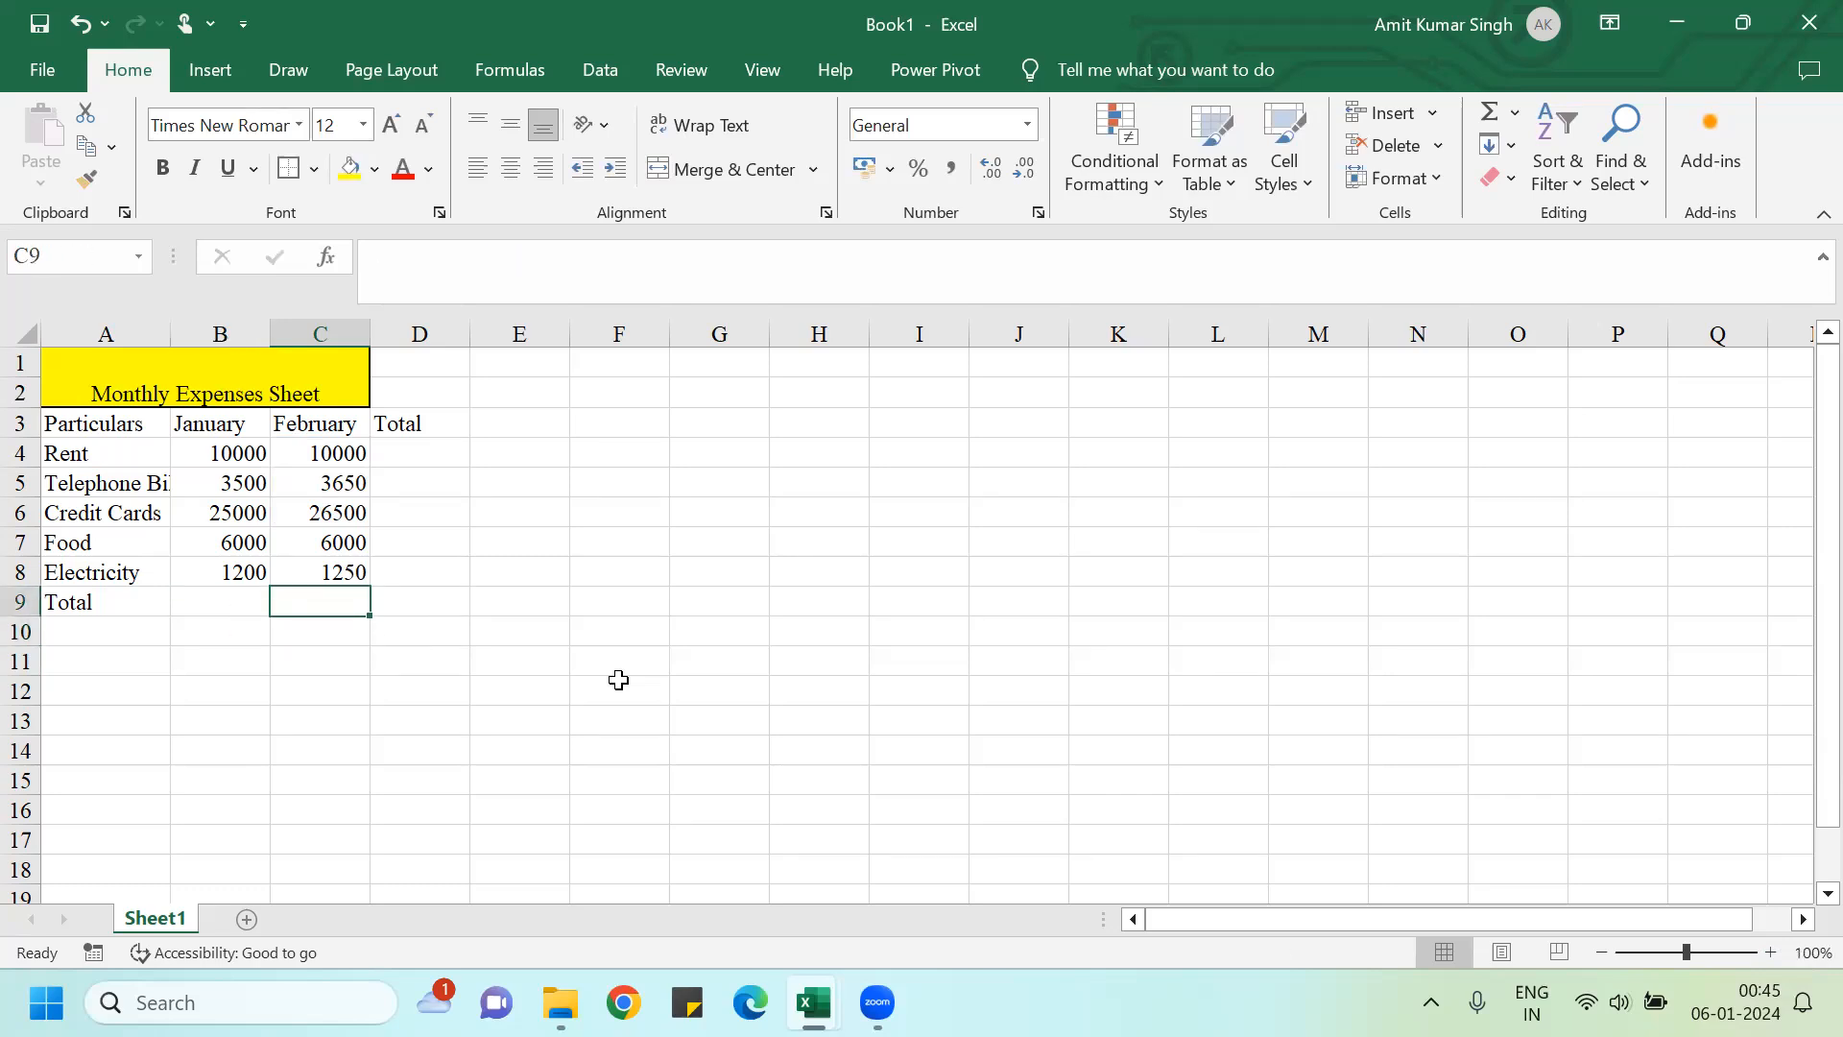
# Step: Total the January expenses in B9 with the comma-separated formula =SUM(B4,B5,B6,B7,B8)
pyautogui.press('Left')
pyautogui.write('=sum(')
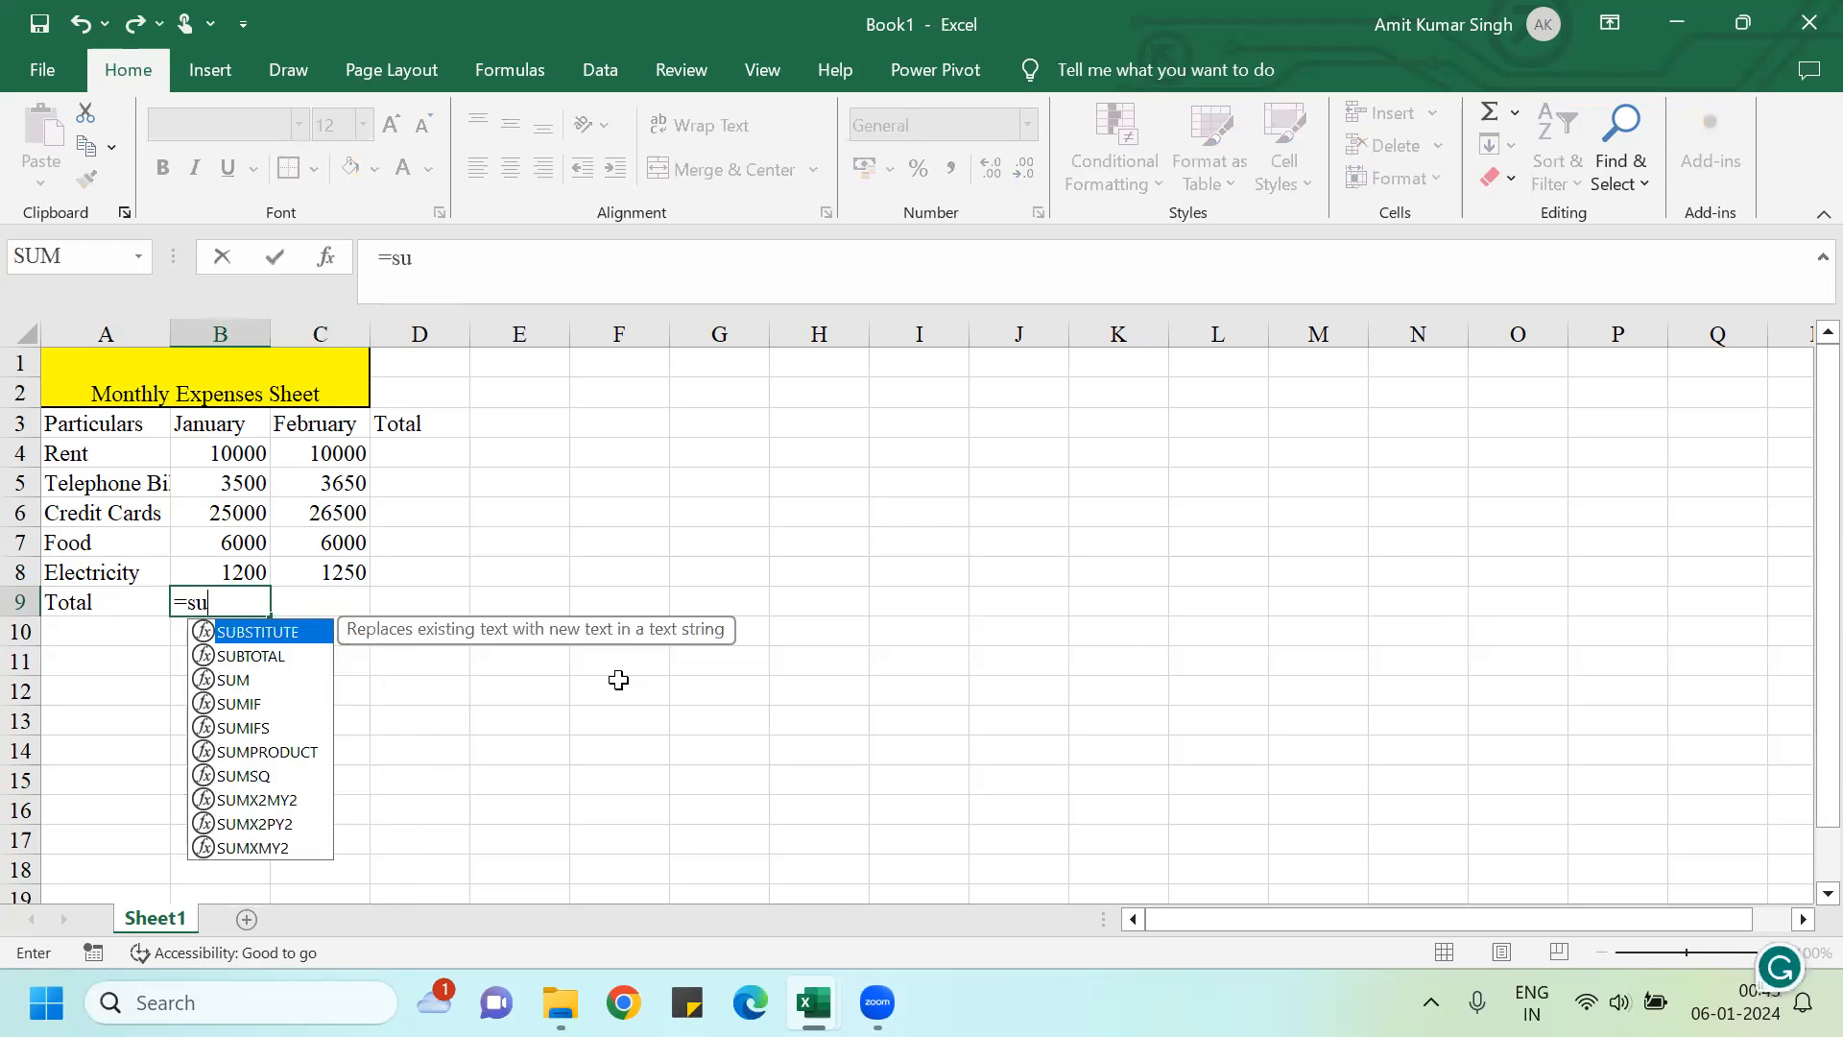
pyautogui.press('Up')
pyautogui.press('Up')
pyautogui.press('Up')
pyautogui.press('Up')
pyautogui.press('Up')
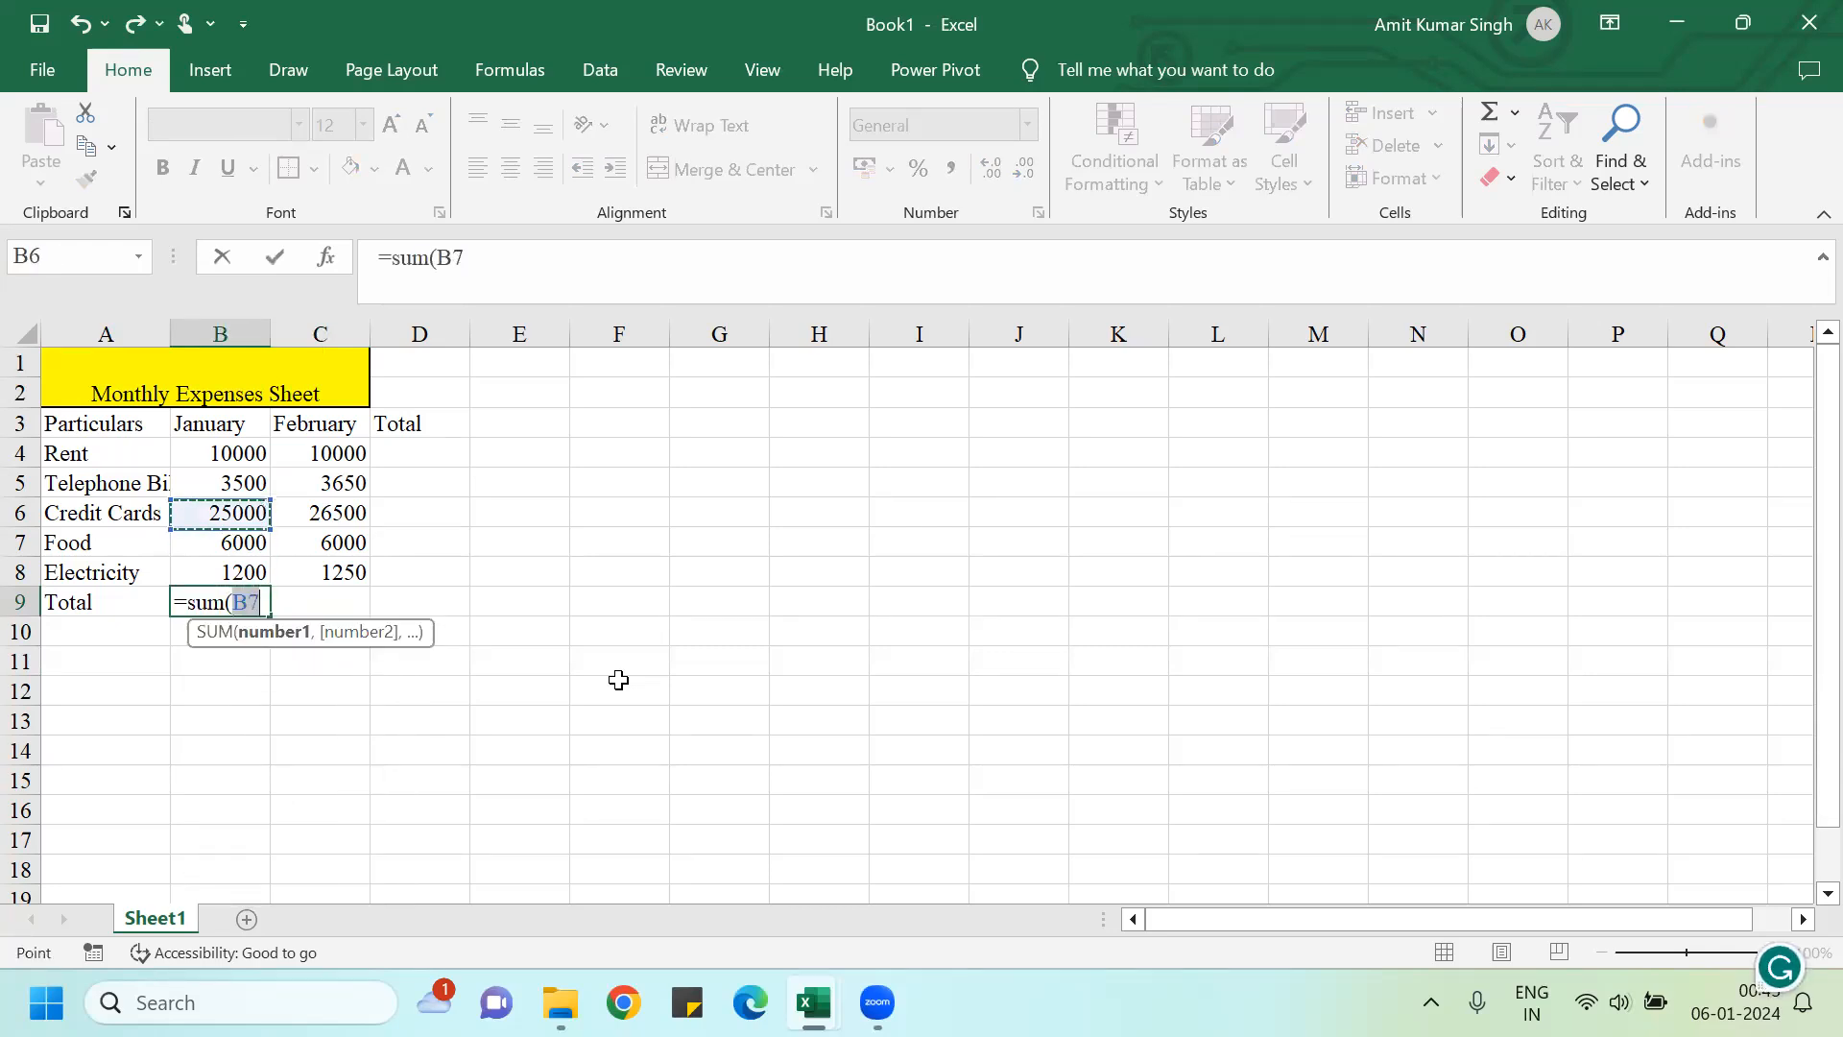
pyautogui.write(',')
pyautogui.press('Up')
pyautogui.press('Up')
pyautogui.press('Up')
pyautogui.press('Up')
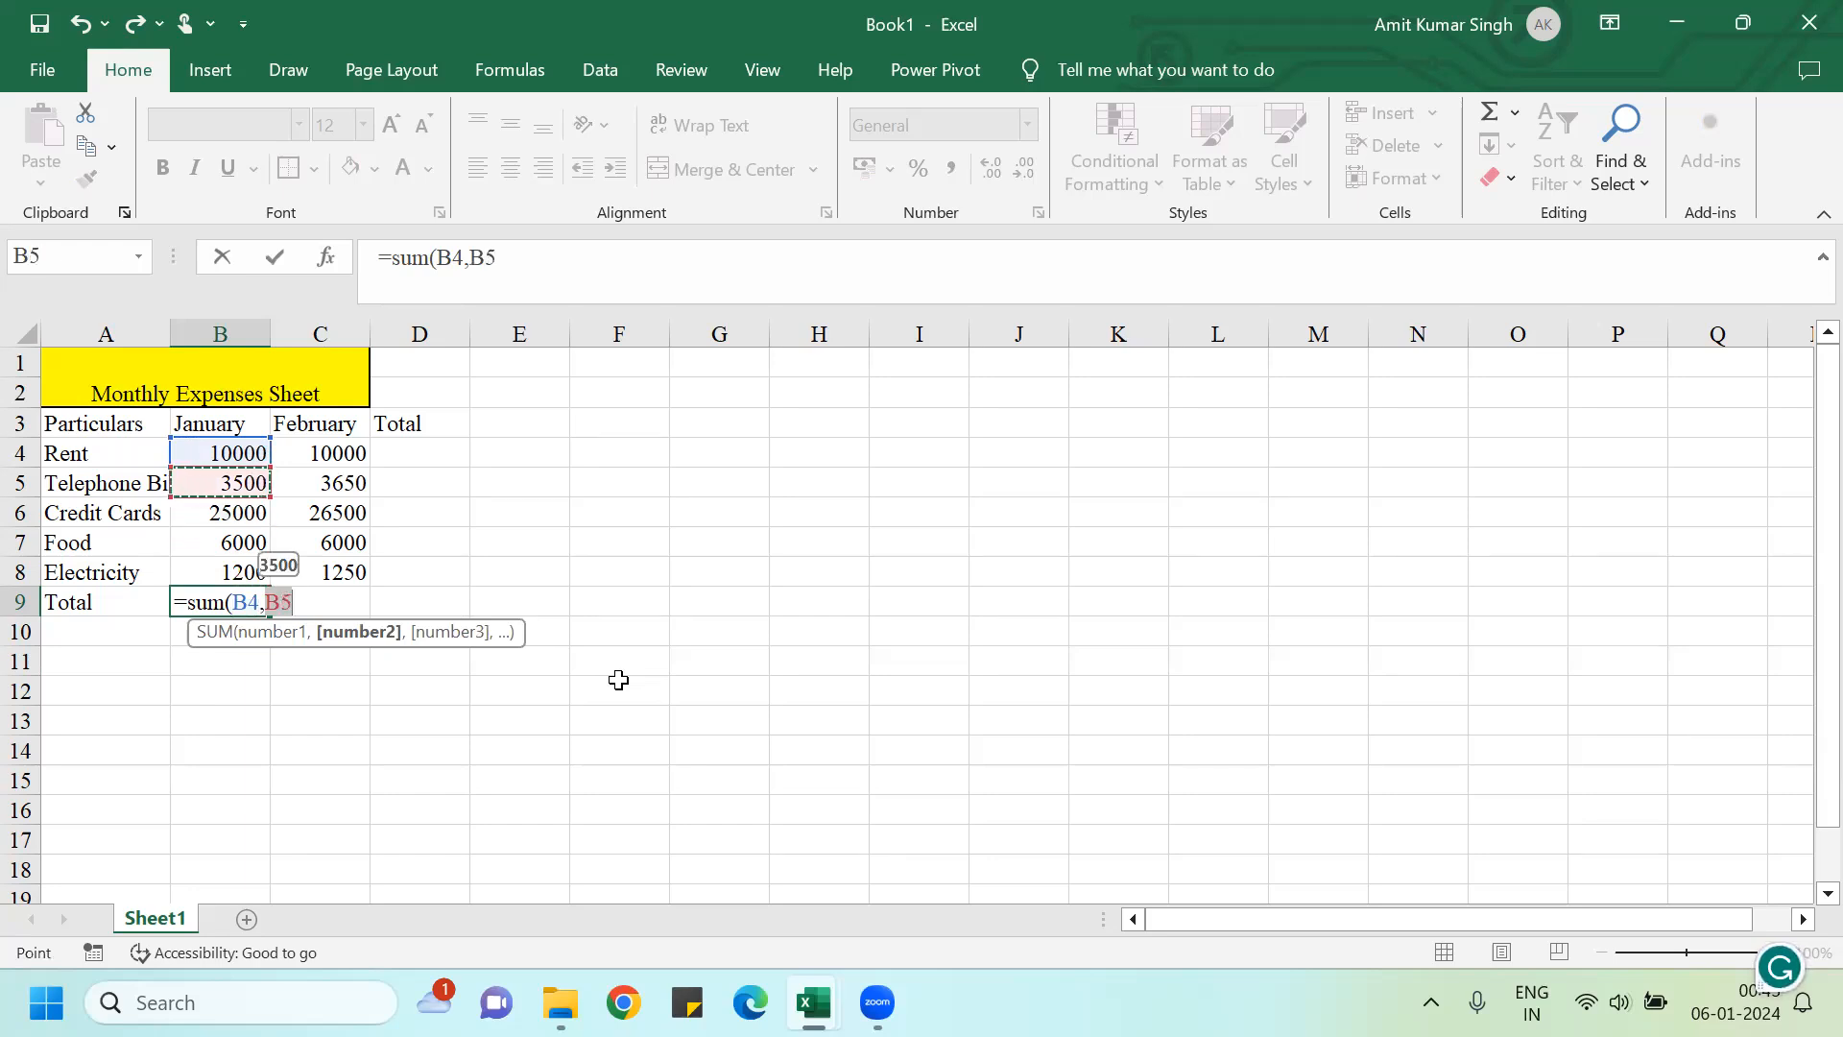
pyautogui.write(',')
pyautogui.press('Up')
pyautogui.press('Up')
pyautogui.press('Up')
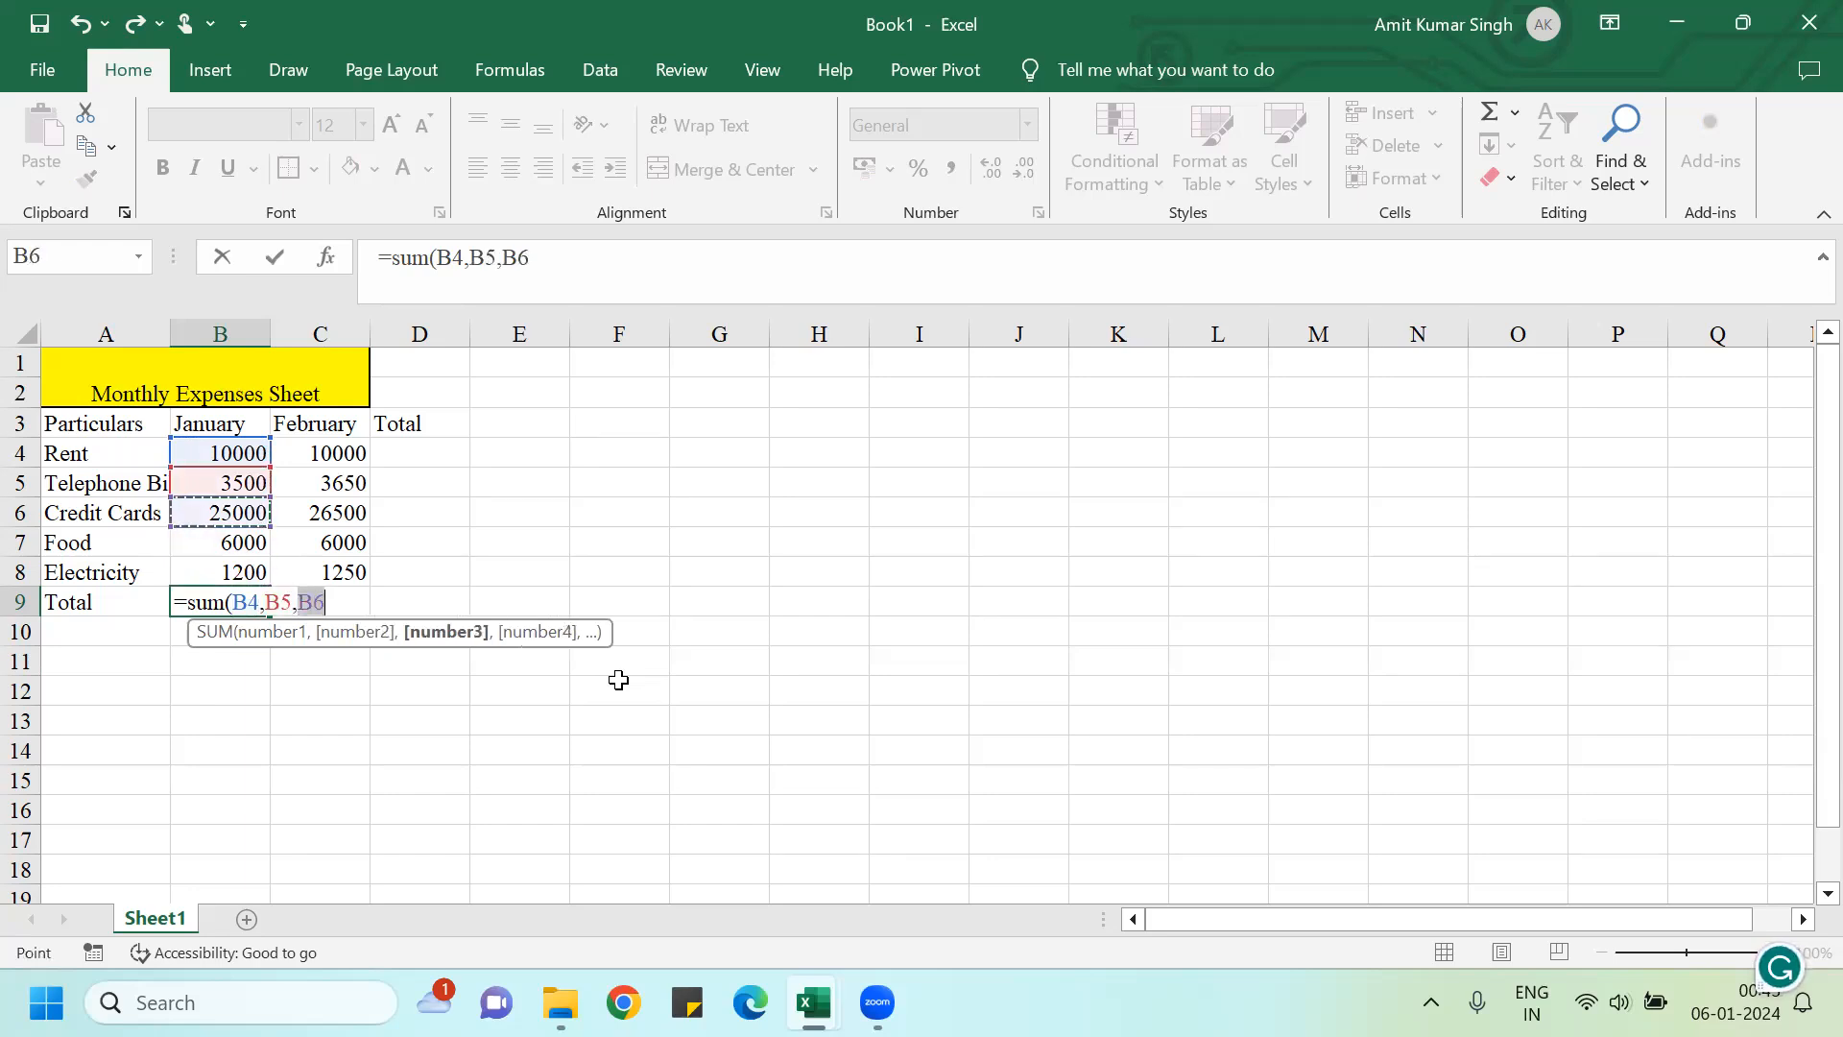
pyautogui.write(',')
pyautogui.press('Up')
pyautogui.press('Up')
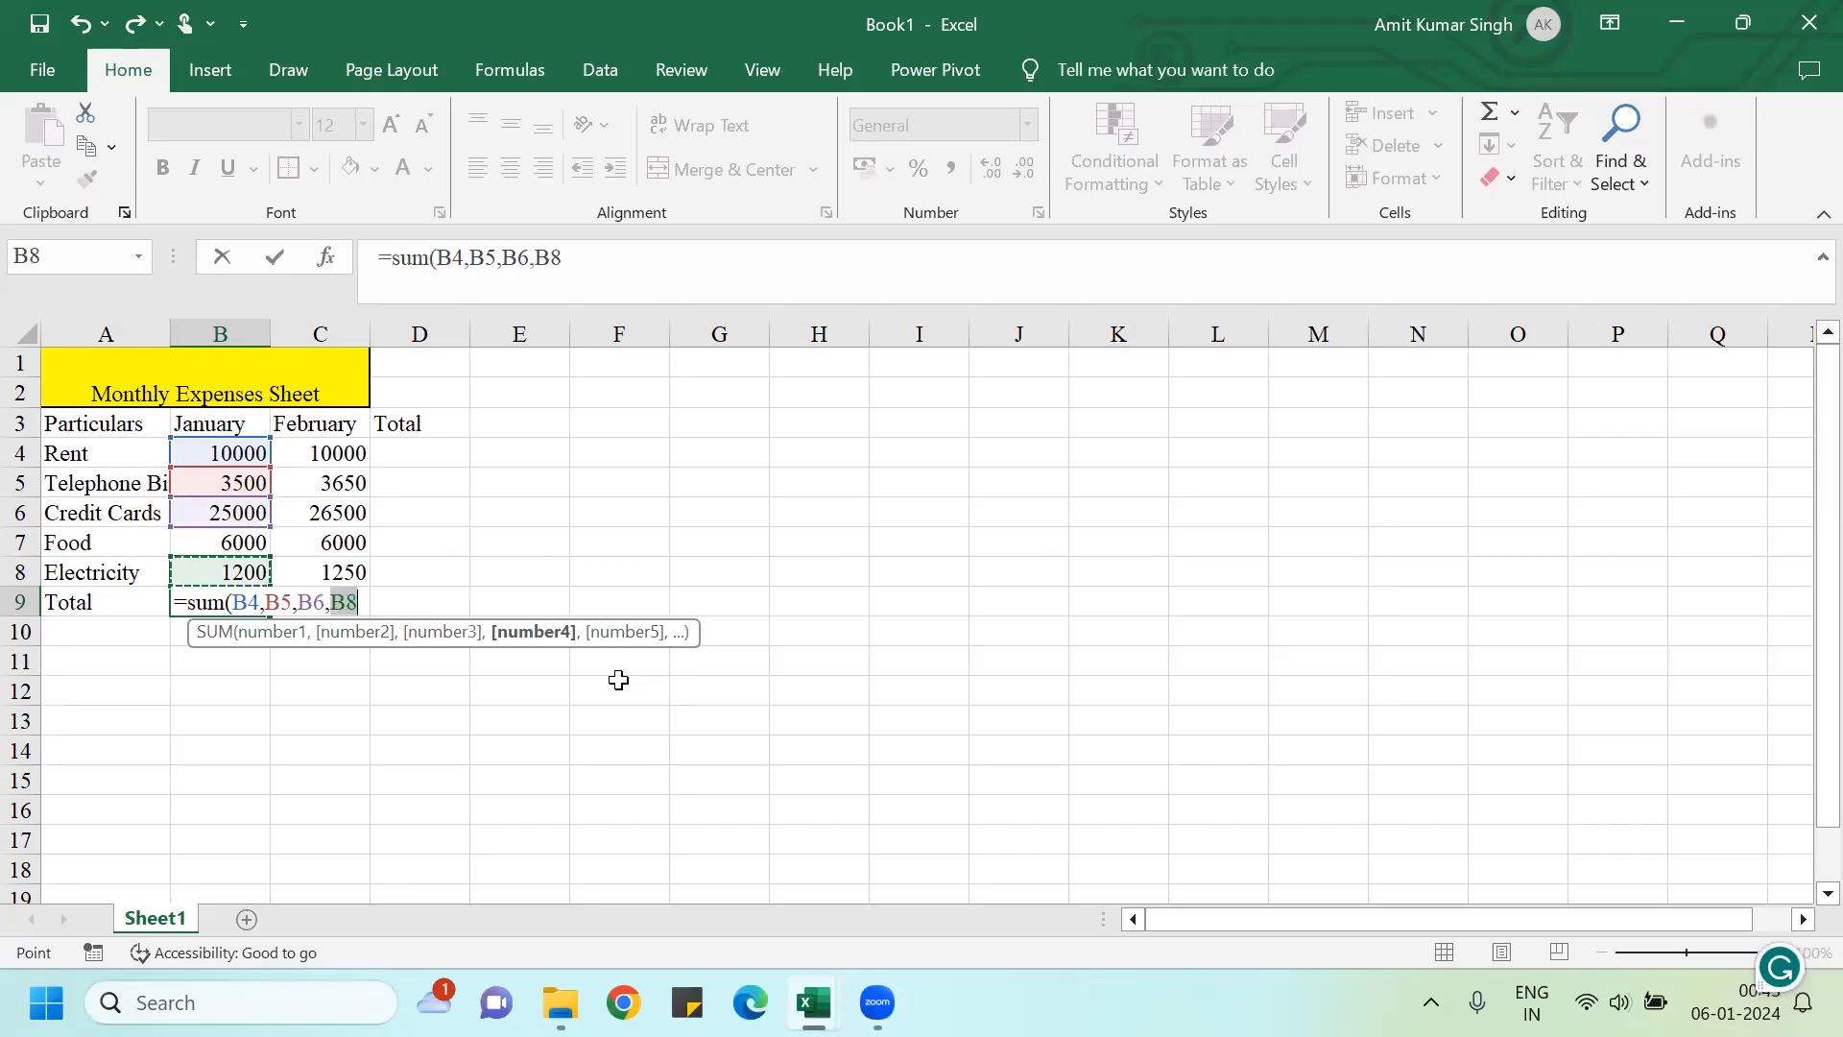
pyautogui.write(',')
pyautogui.press('Up')
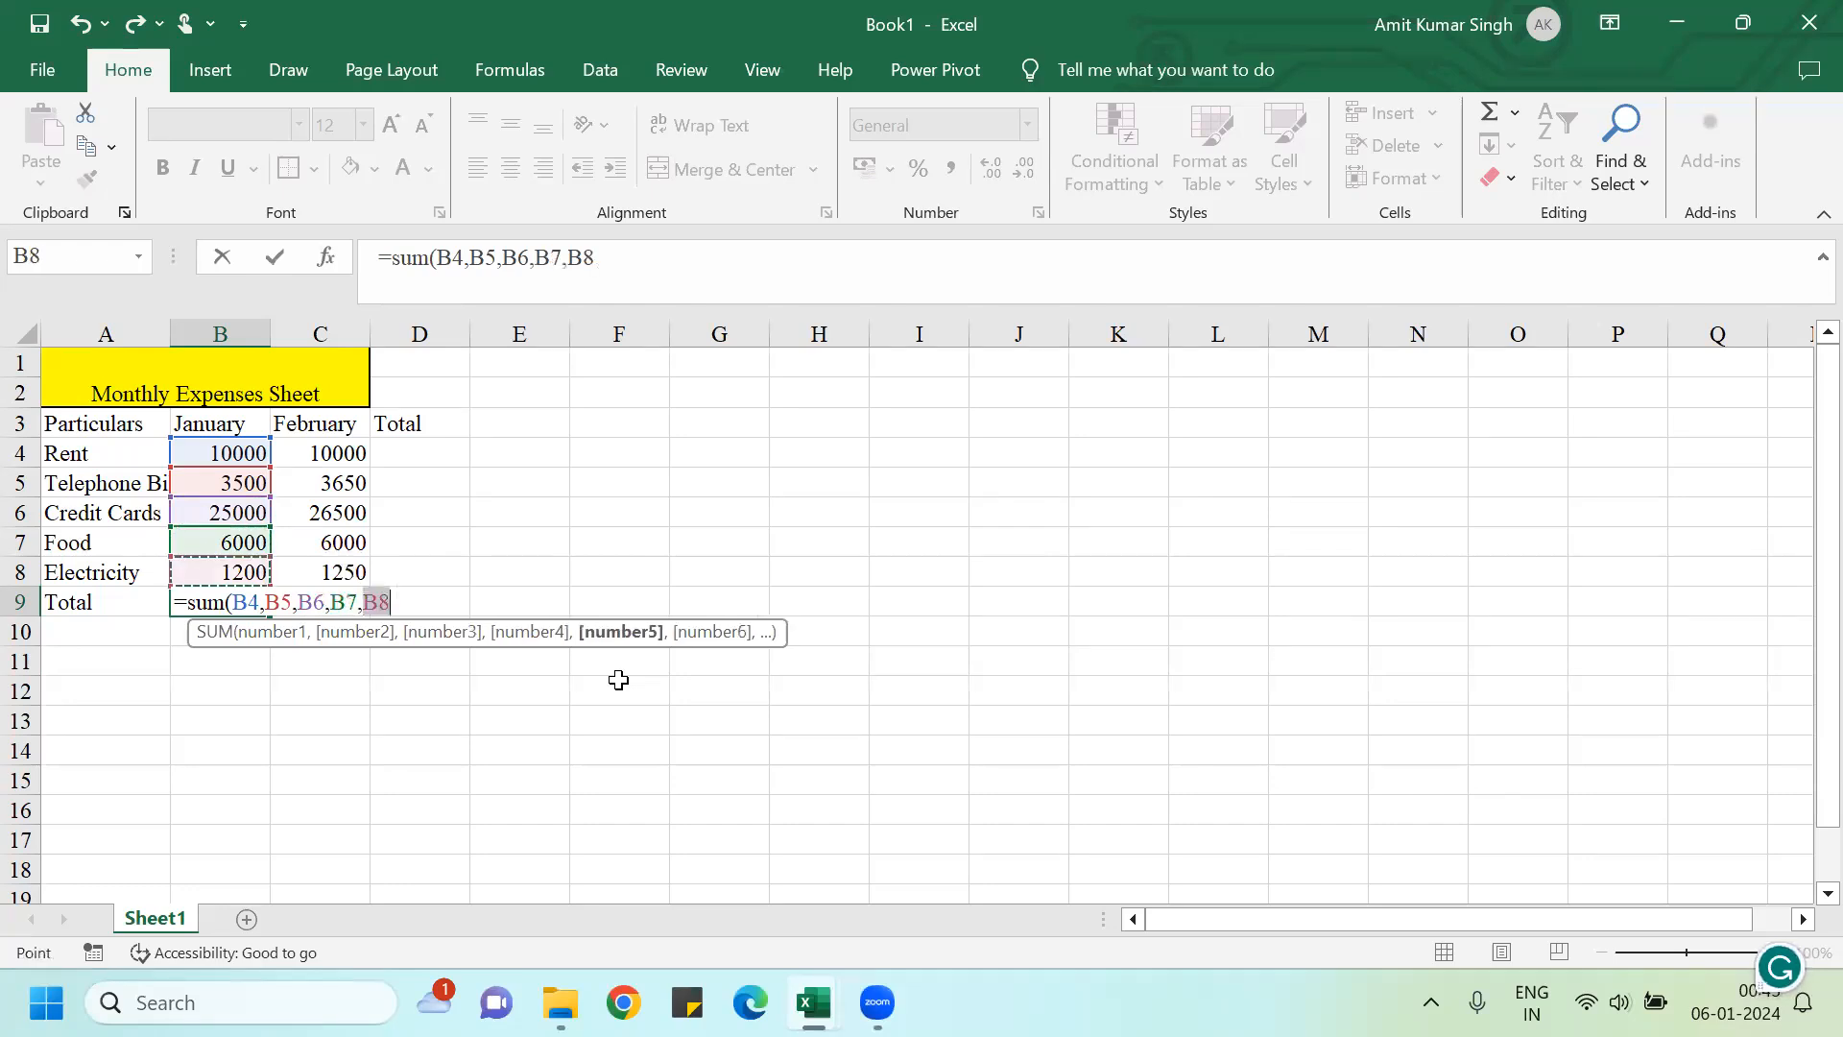
pyautogui.write(')')
pyautogui.press('Return')
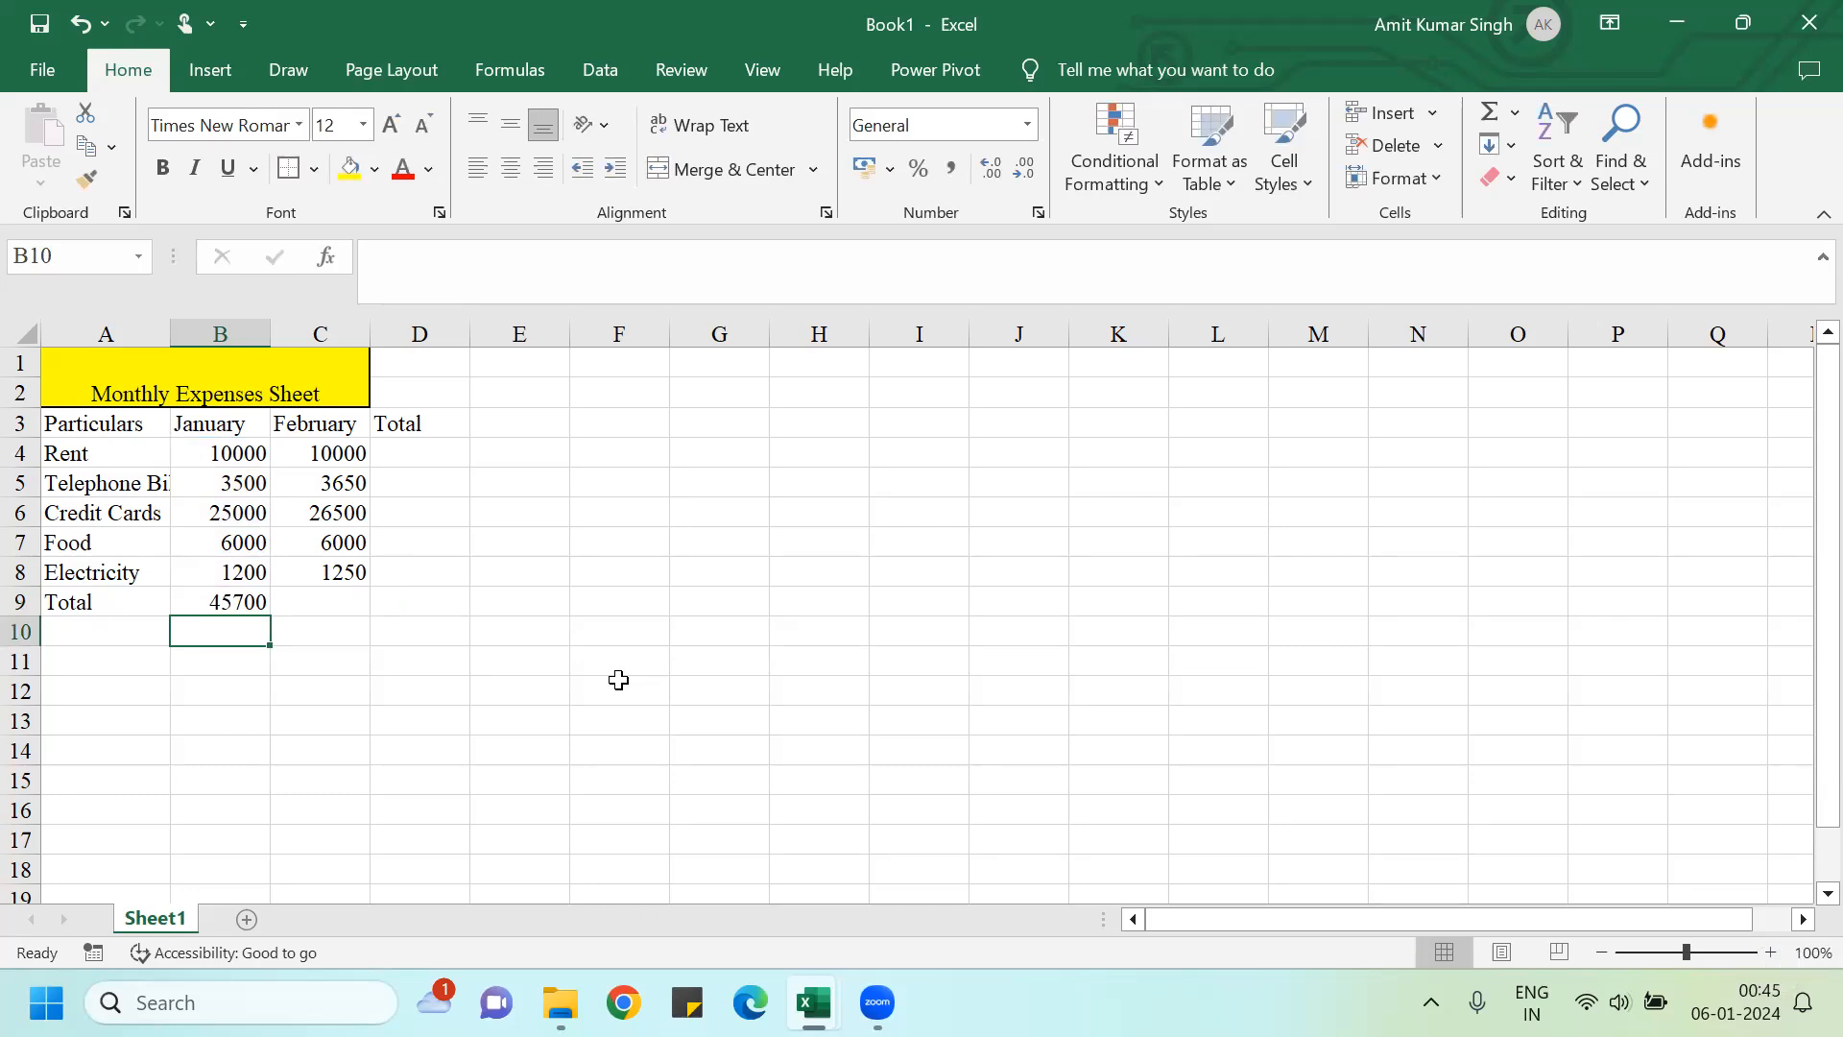
# Step: Copy the January SUM formula from B9 to C9 for February and inspect the cell references in the copy
pyautogui.press('Up')
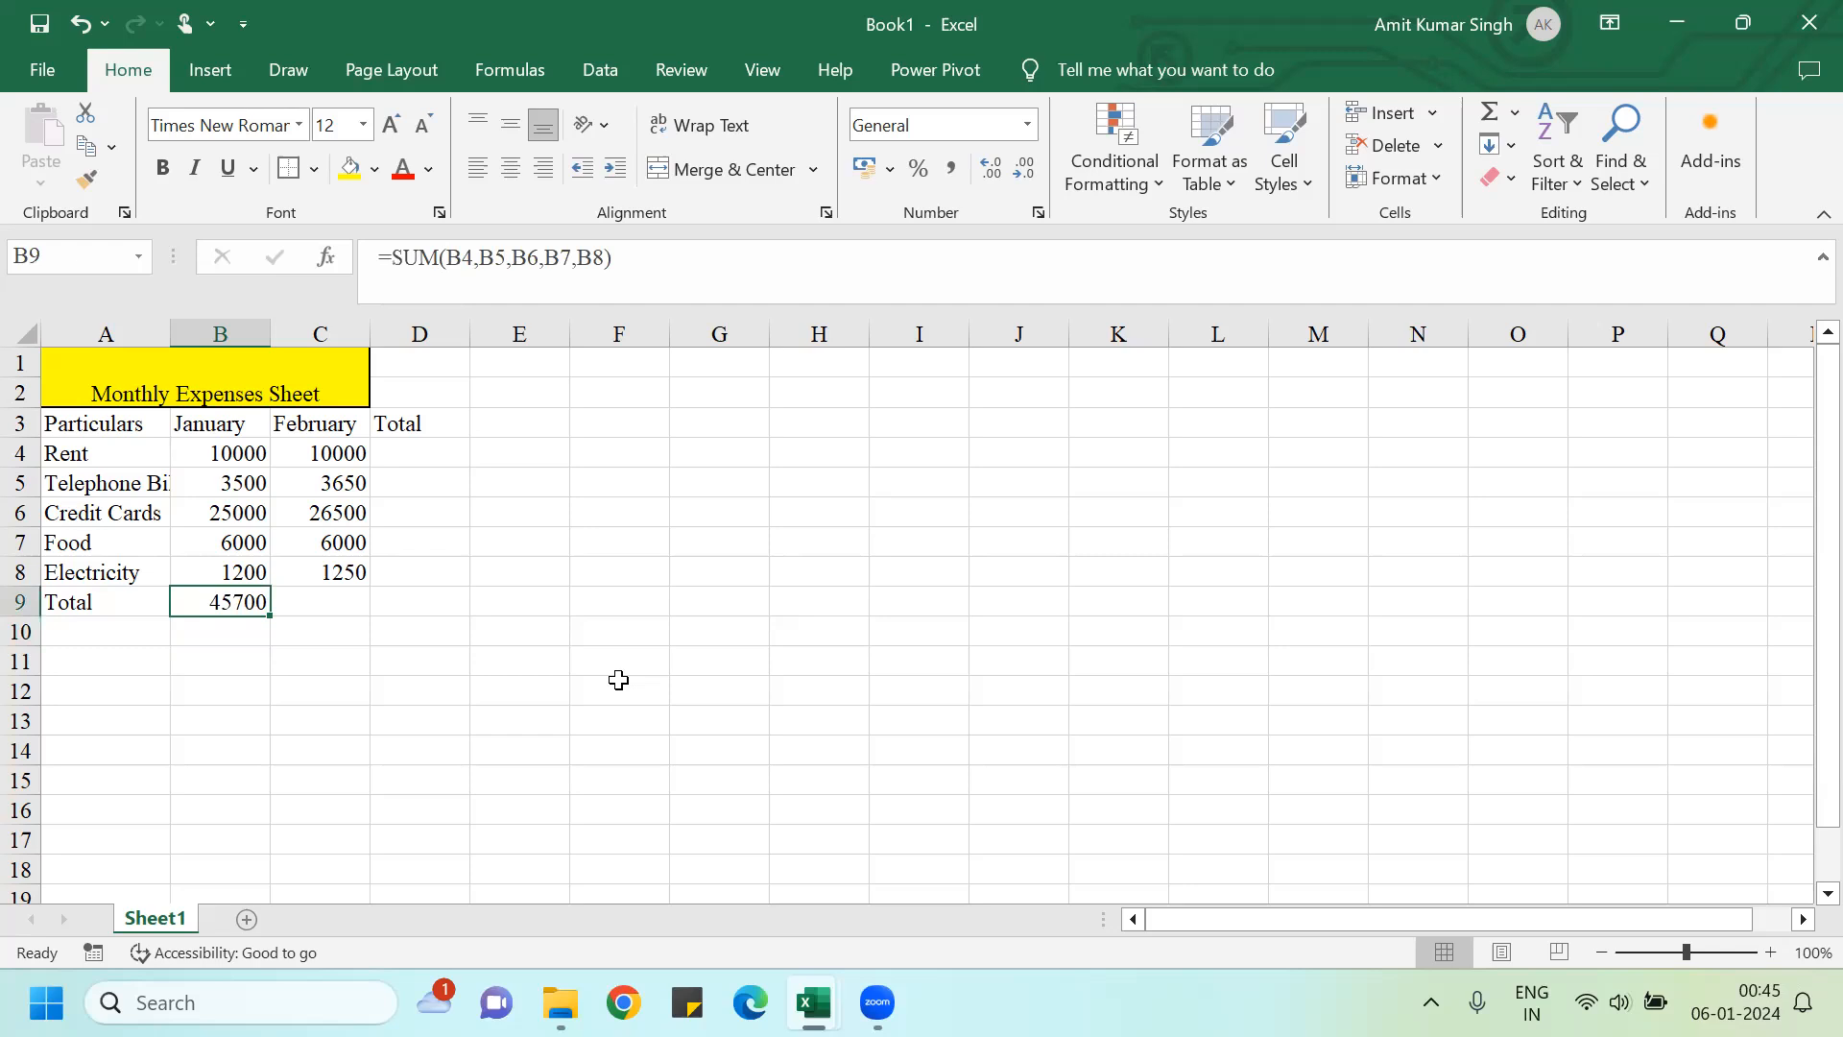
pyautogui.hotkey('ctrl', 'c')
pyautogui.press('Right')
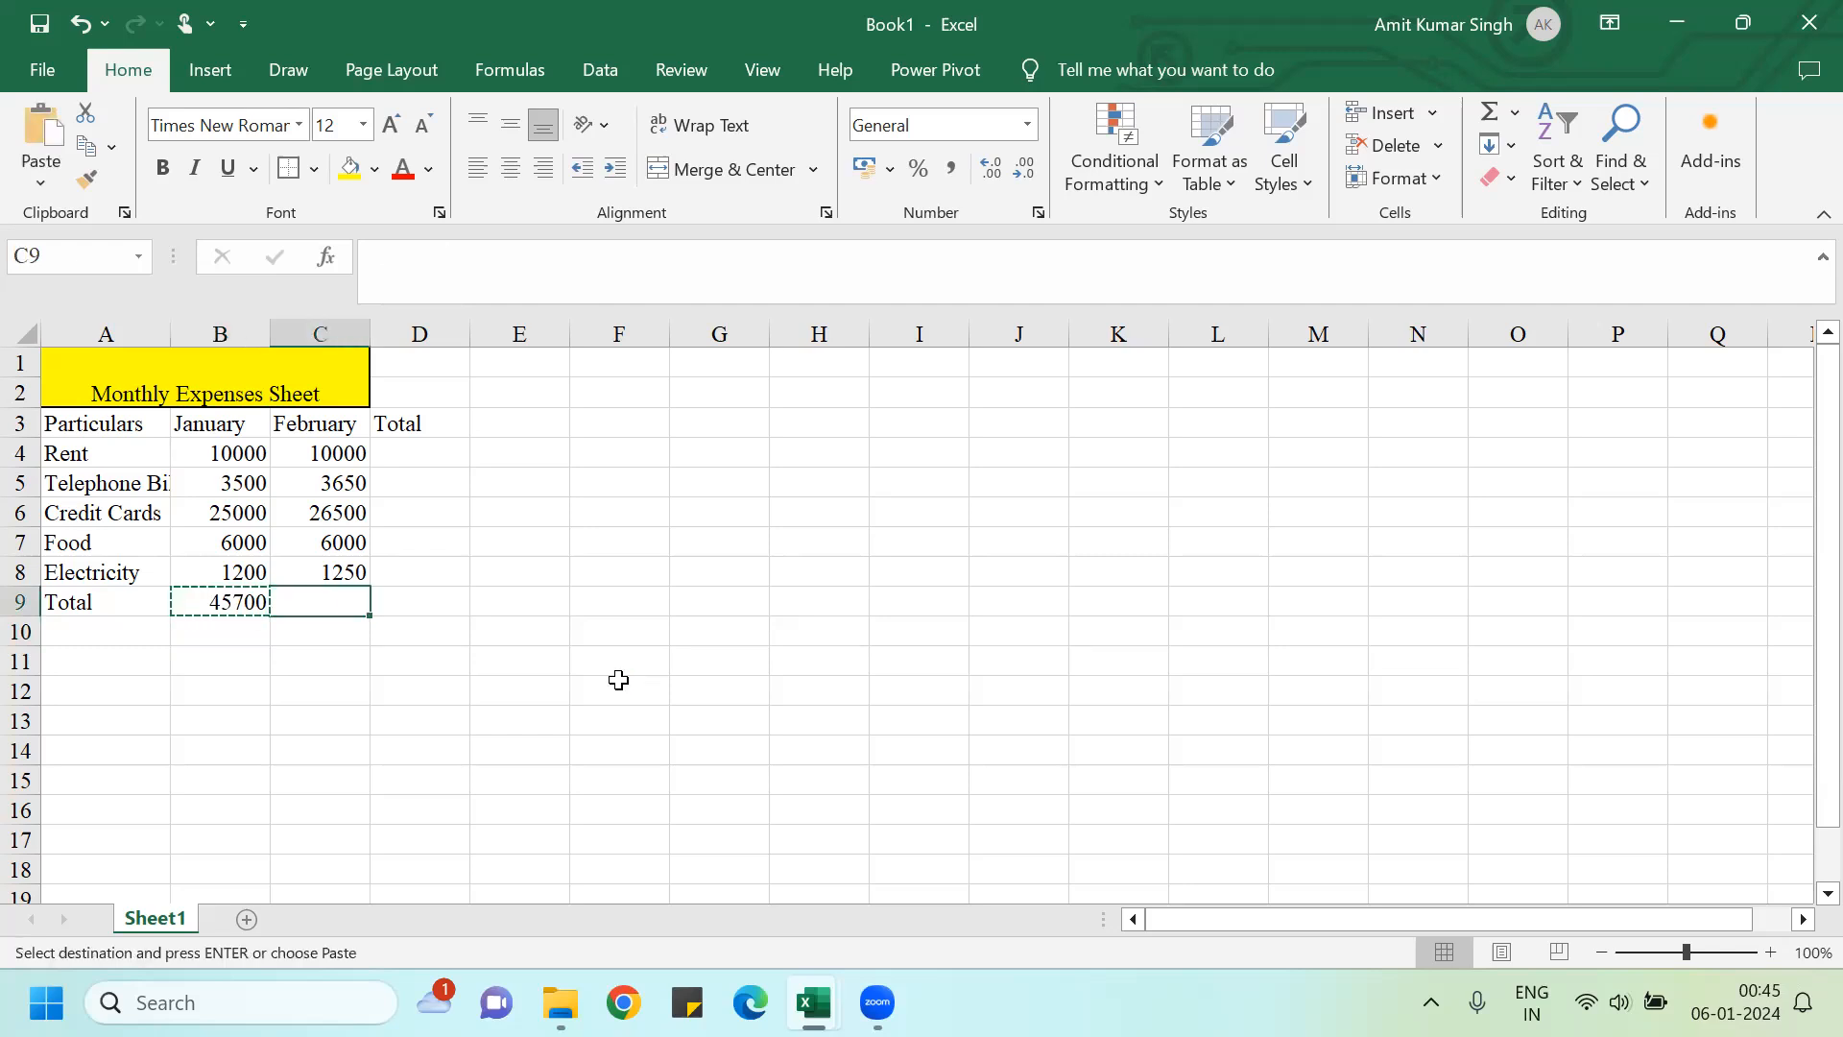
pyautogui.hotkey('ctrl', 'v')
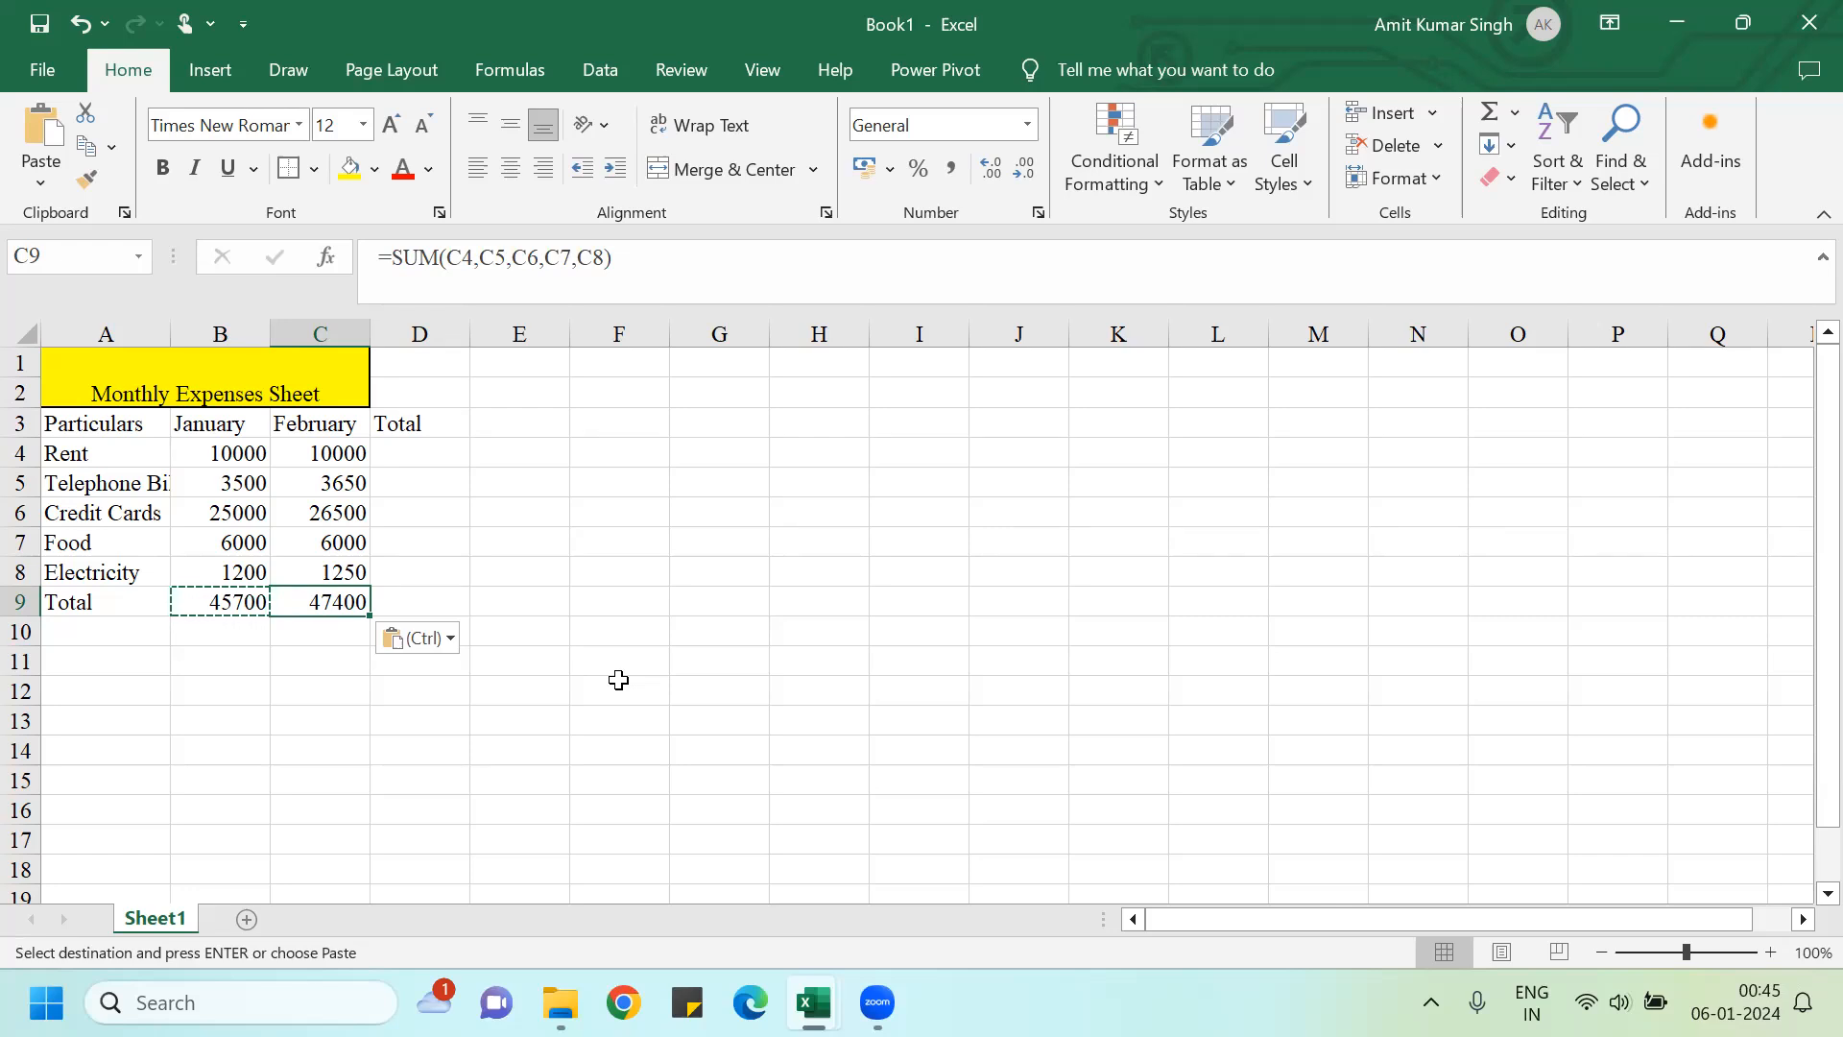
pyautogui.press('F2')
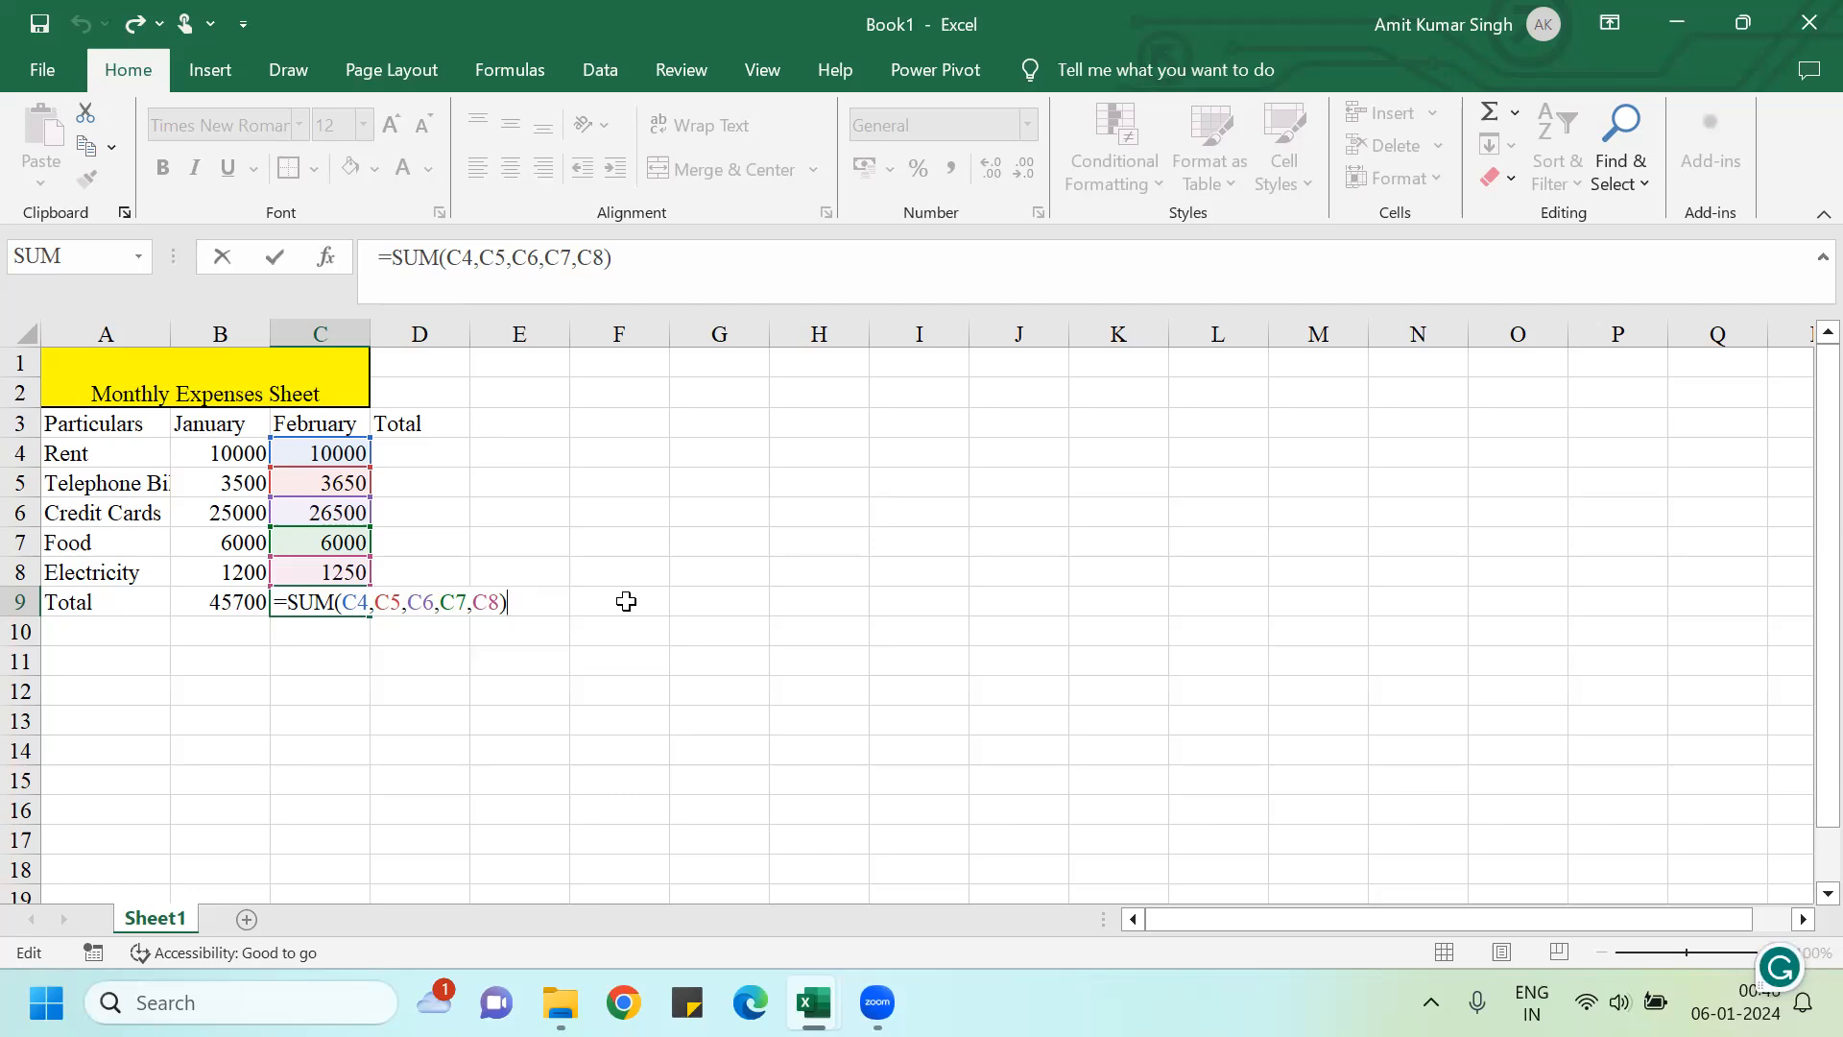
pyautogui.press('Return')
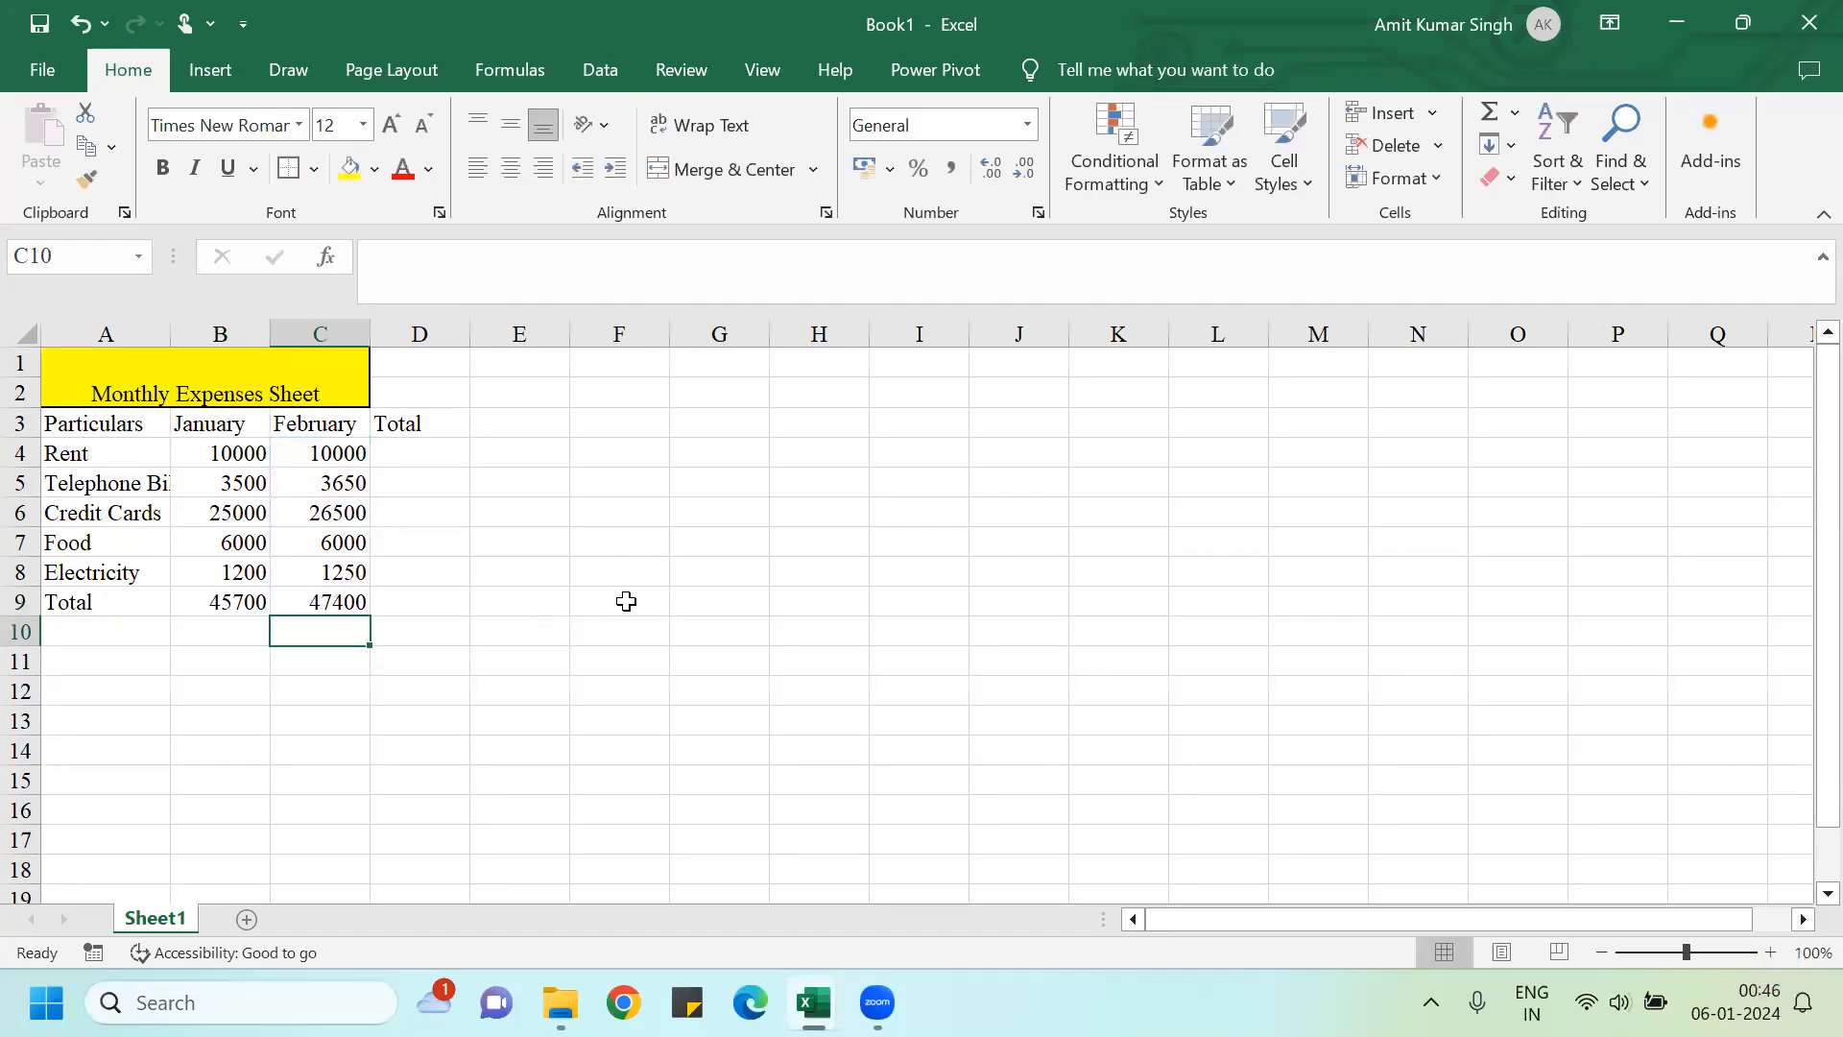
# Step: Clear the comma-separated SUM formulas for January and February from B9:C9
pyautogui.press('Up')
pyautogui.press('Left')
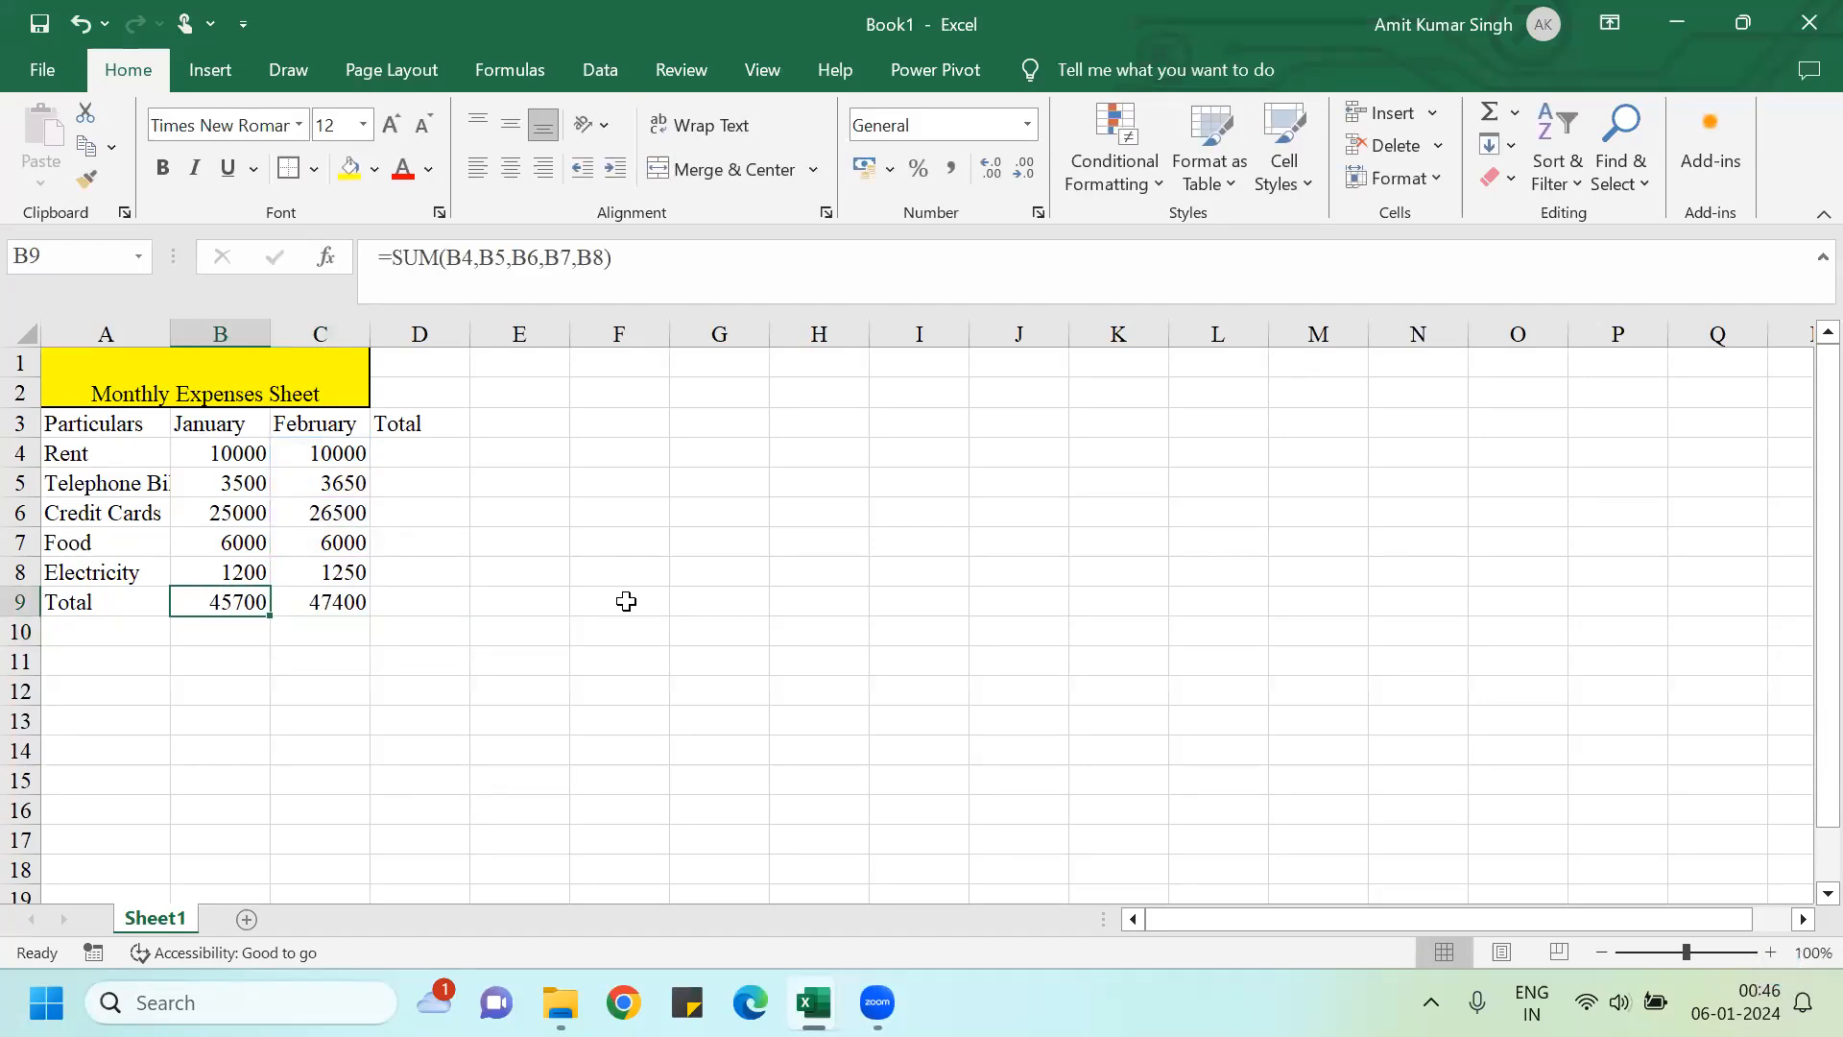
pyautogui.hotkey('shift', 'Right')
pyautogui.press('Delete')
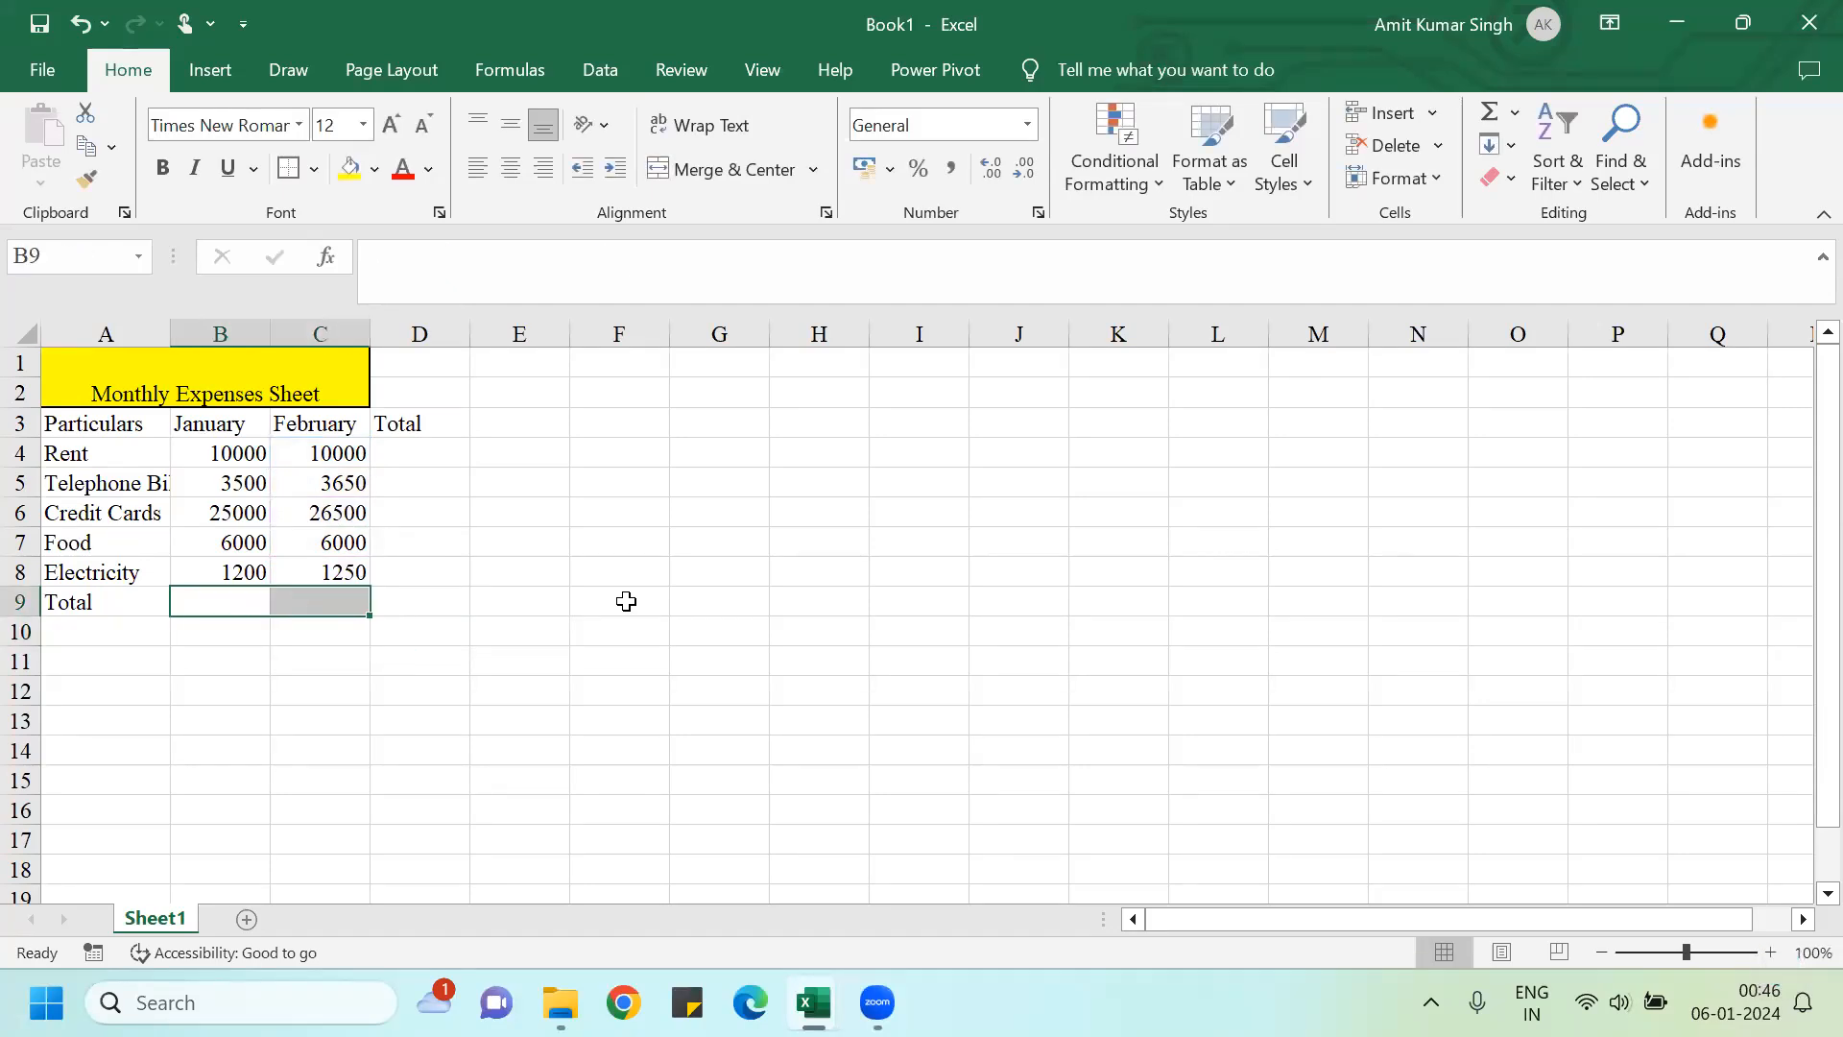
# Step: Total the January expenses in B9 with the range formula =SUM(B4:B8)
pyautogui.press('Left')
pyautogui.press('Right')
pyautogui.write('=sum(')
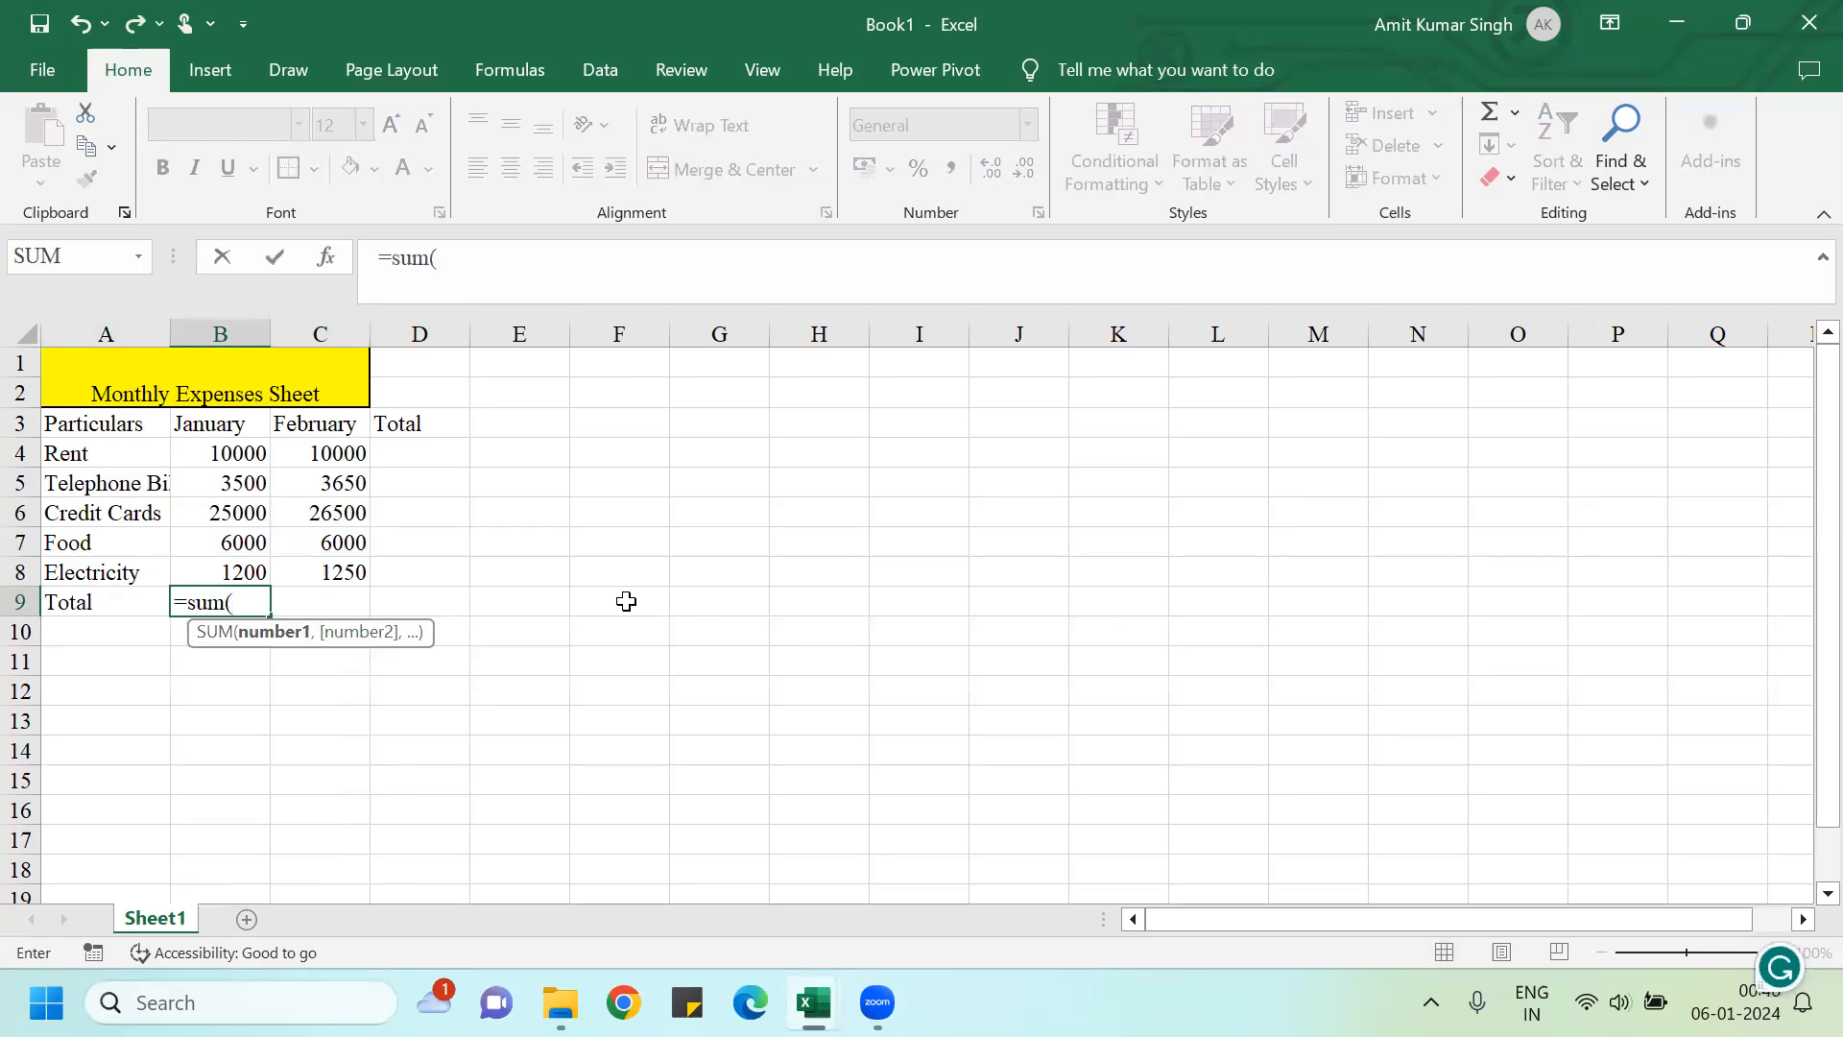
pyautogui.press('Up')
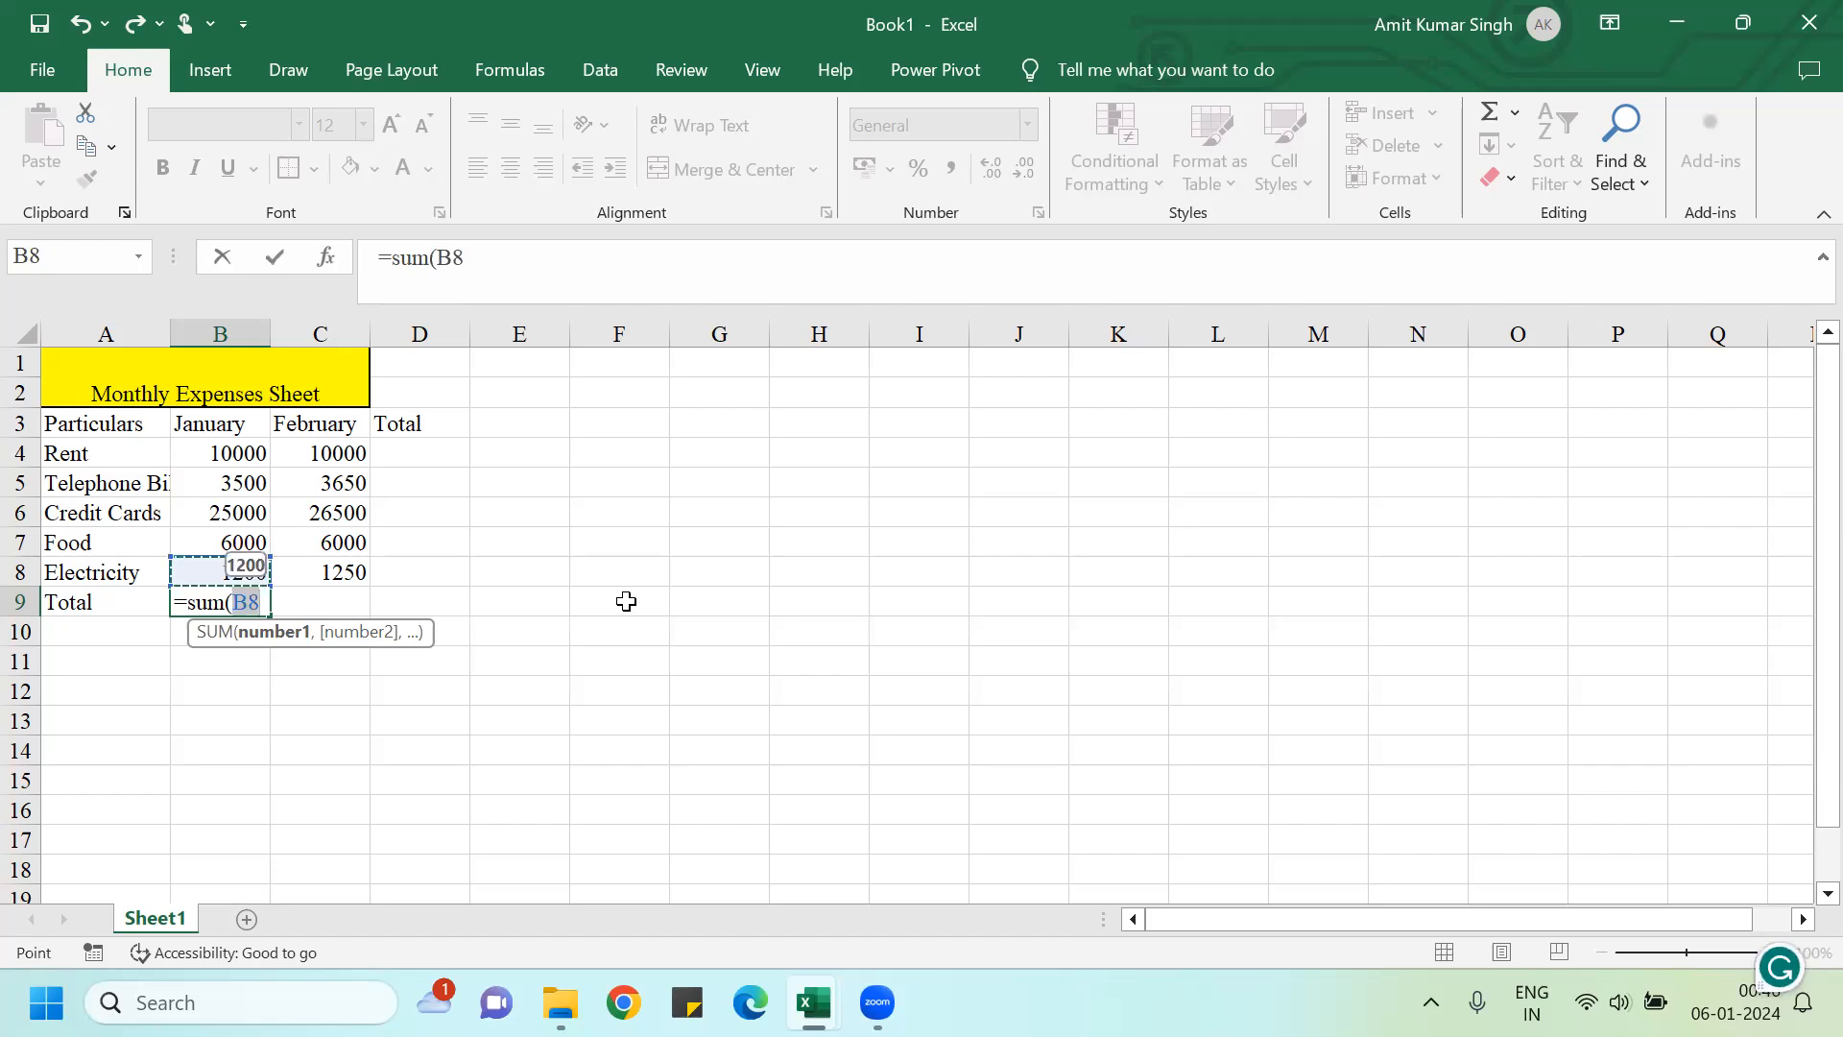
pyautogui.press('Up')
pyautogui.press('Up')
pyautogui.press('Up')
pyautogui.press('Up')
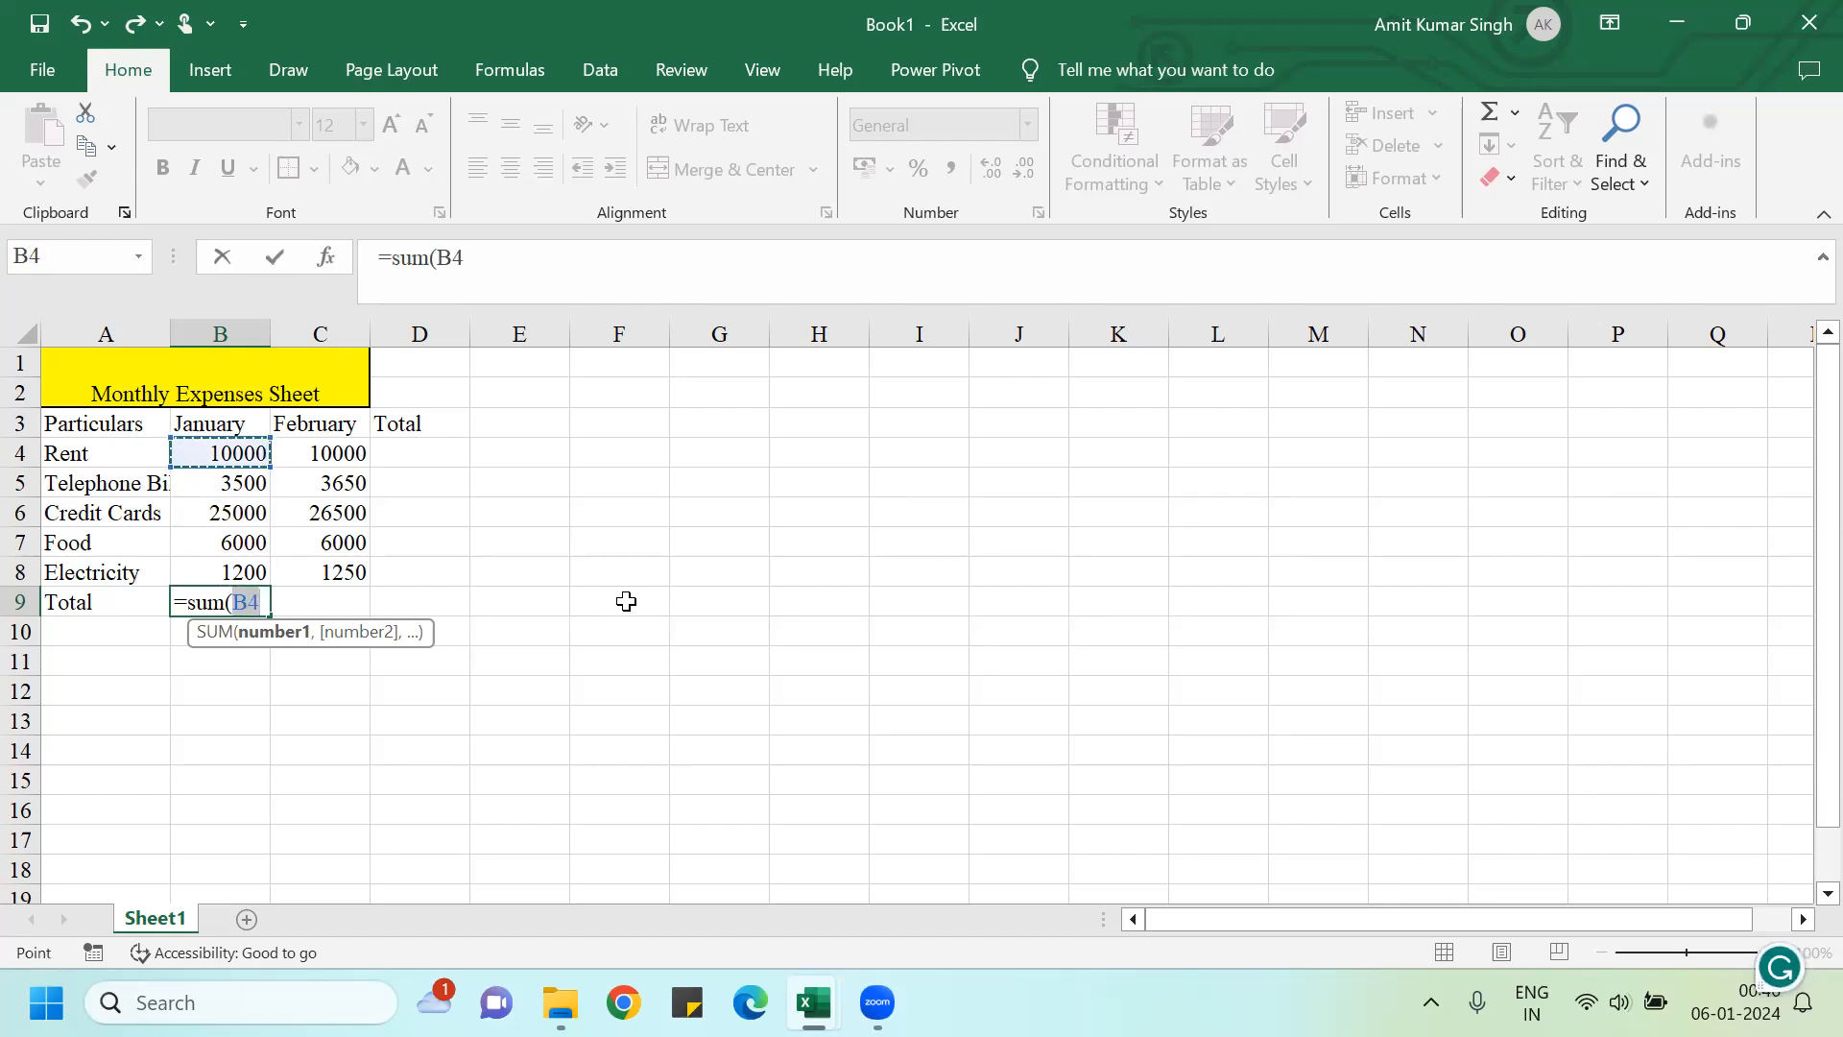
pyautogui.hotkey('shift', 'Down')
pyautogui.hotkey('shift', 'Down')
pyautogui.hotkey('shift', 'Down')
pyautogui.hotkey('shift', 'Down')
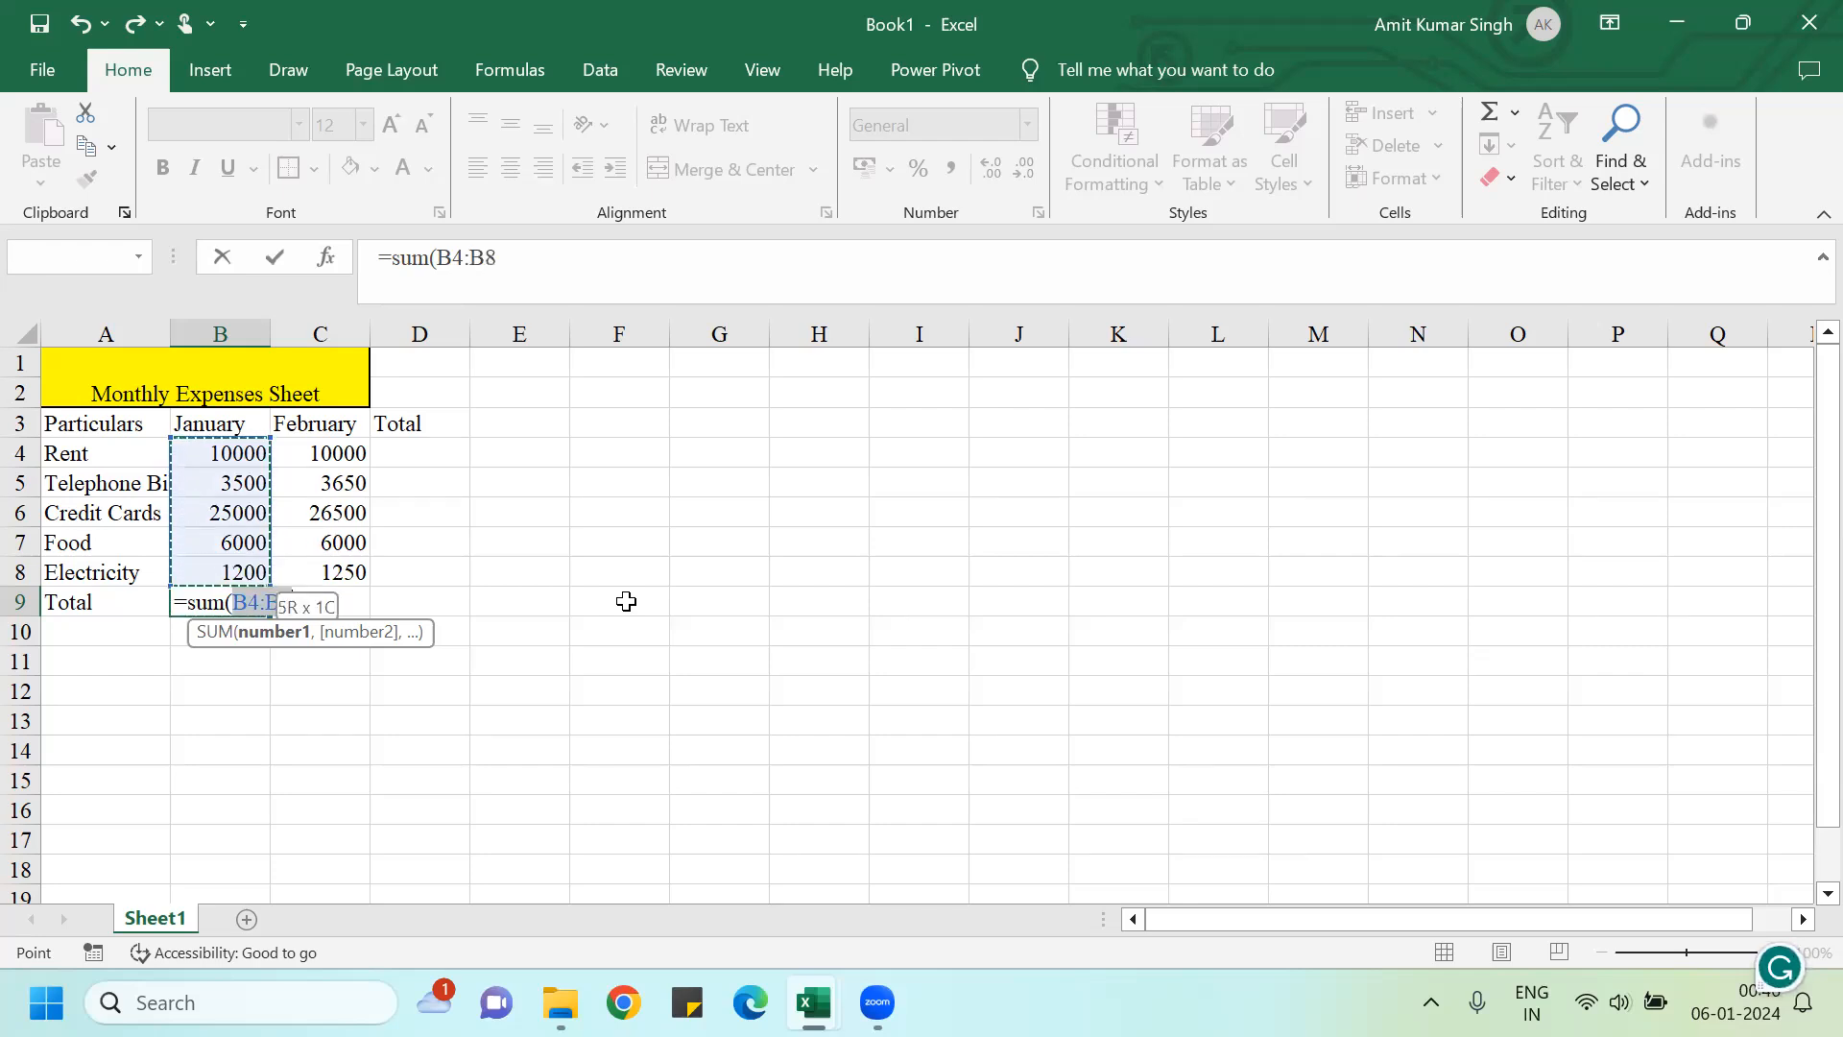
pyautogui.hotkey('shift', 'Down')
pyautogui.hotkey('shift', 'Down')
pyautogui.hotkey('shift', 'Down')
pyautogui.hotkey('shift', 'Down')
pyautogui.hotkey('shift', 'Down')
pyautogui.hotkey('shift', 'Down')
pyautogui.hotkey('shift', 'Up')
pyautogui.hotkey('shift', 'Up')
pyautogui.hotkey('shift', 'Up')
pyautogui.hotkey('shift', 'Up')
pyautogui.hotkey('shift', 'Up')
pyautogui.hotkey('shift', 'Up')
pyautogui.hotkey('shift', 'Up')
pyautogui.hotkey('shift', 'Up')
pyautogui.hotkey('shift', 'Down')
pyautogui.hotkey('shift', 'Down')
pyautogui.write(')')
pyautogui.press('Return')
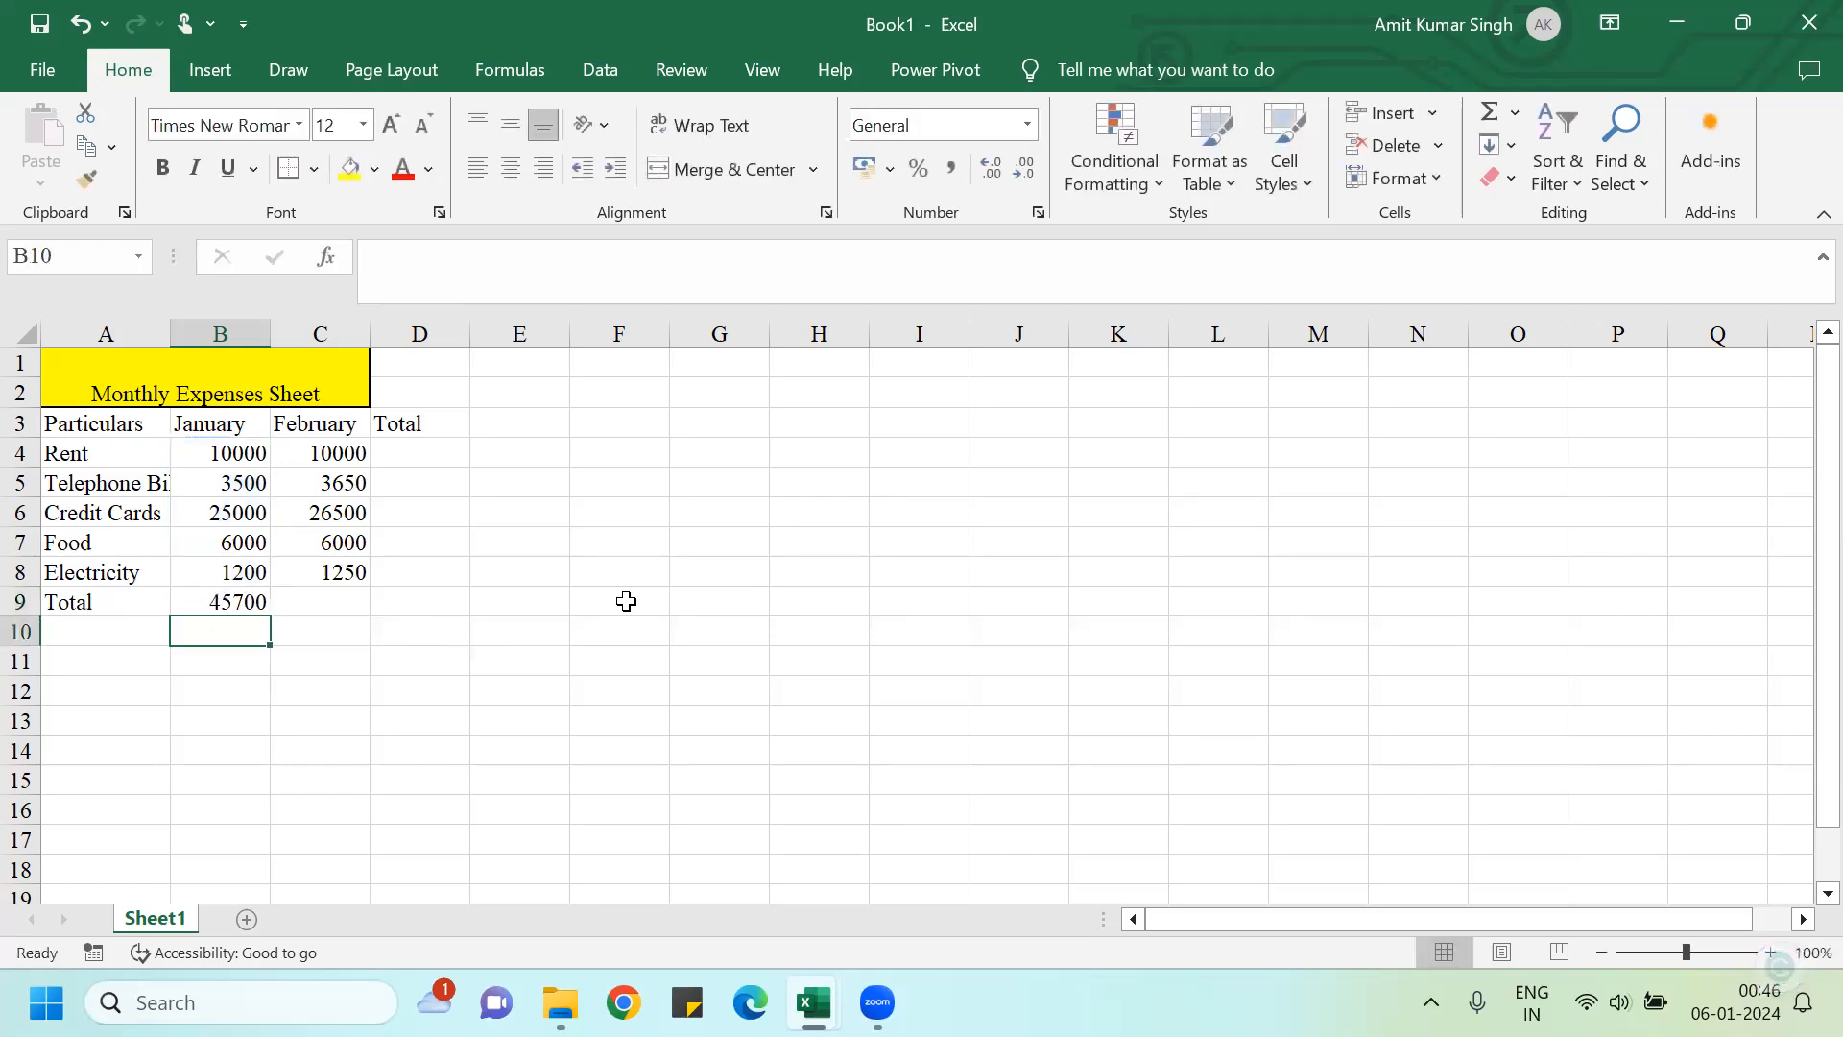
# Step: Total the February expenses in C9 with the range formula =SUM(C4:C8)
pyautogui.press('Up')
pyautogui.press('Right')
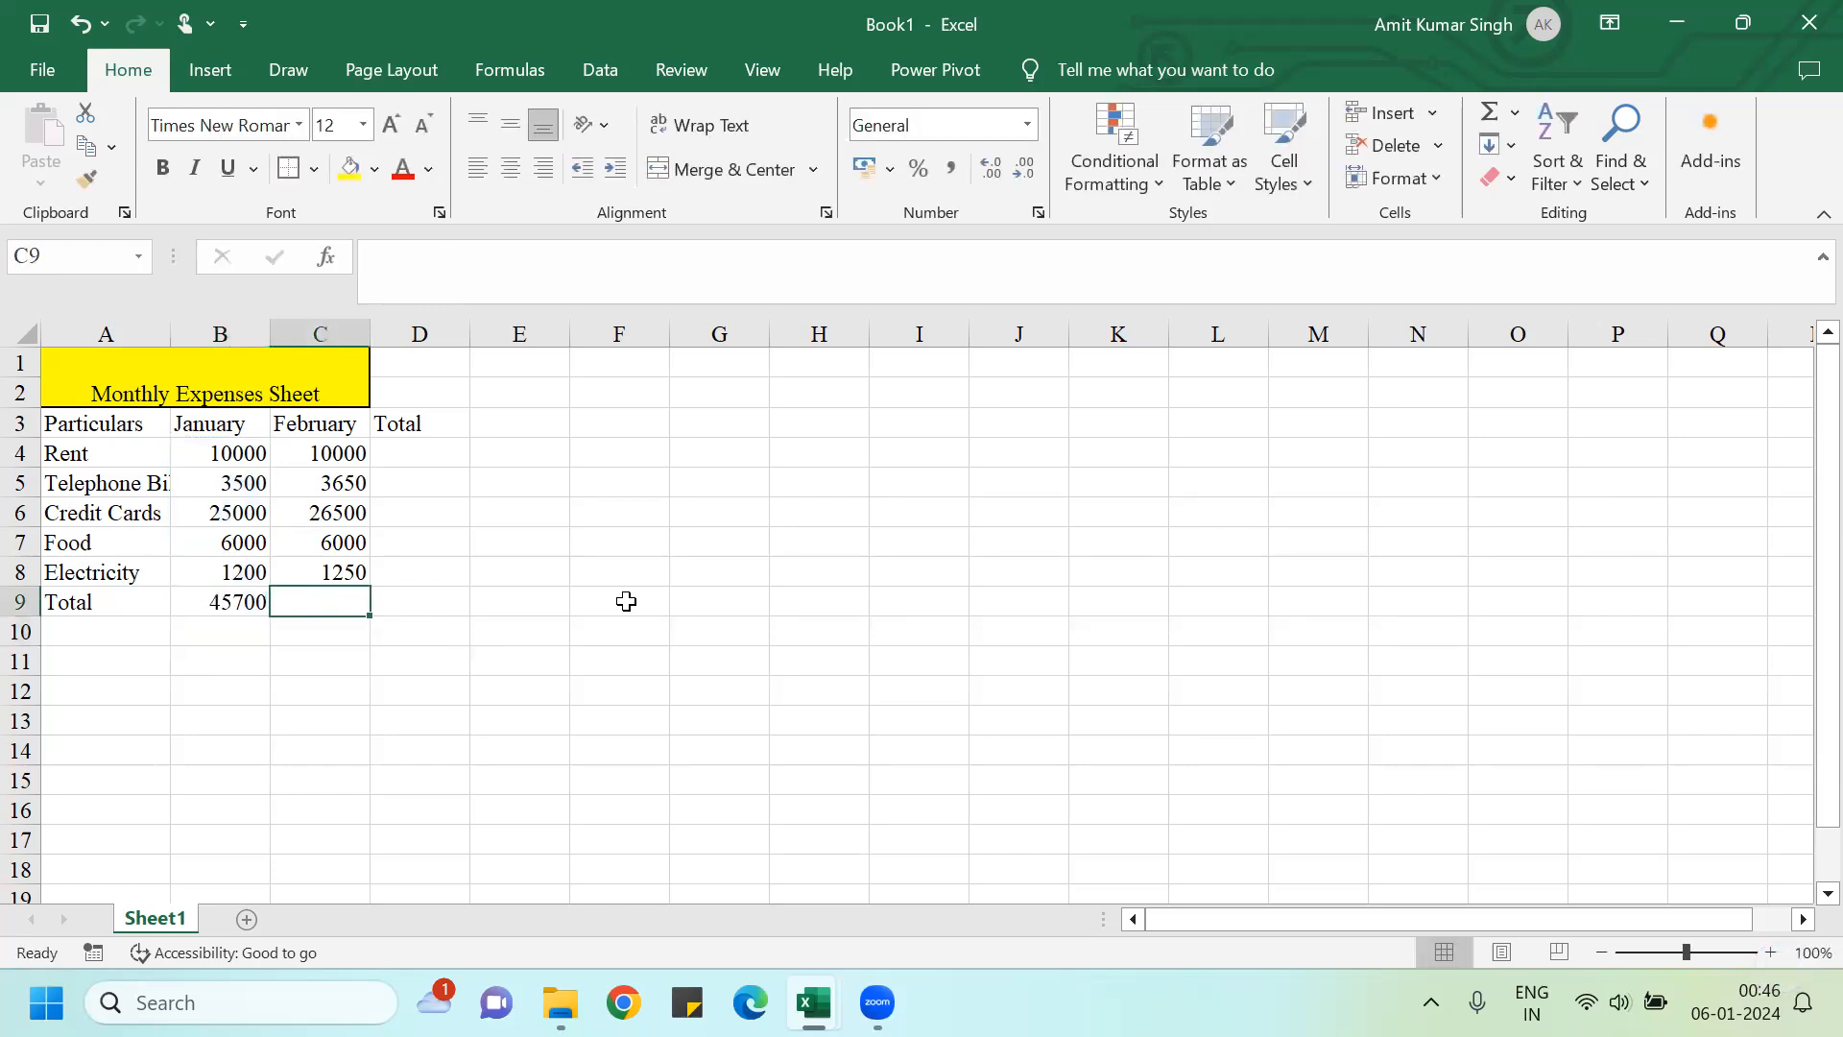
pyautogui.write('=sum(')
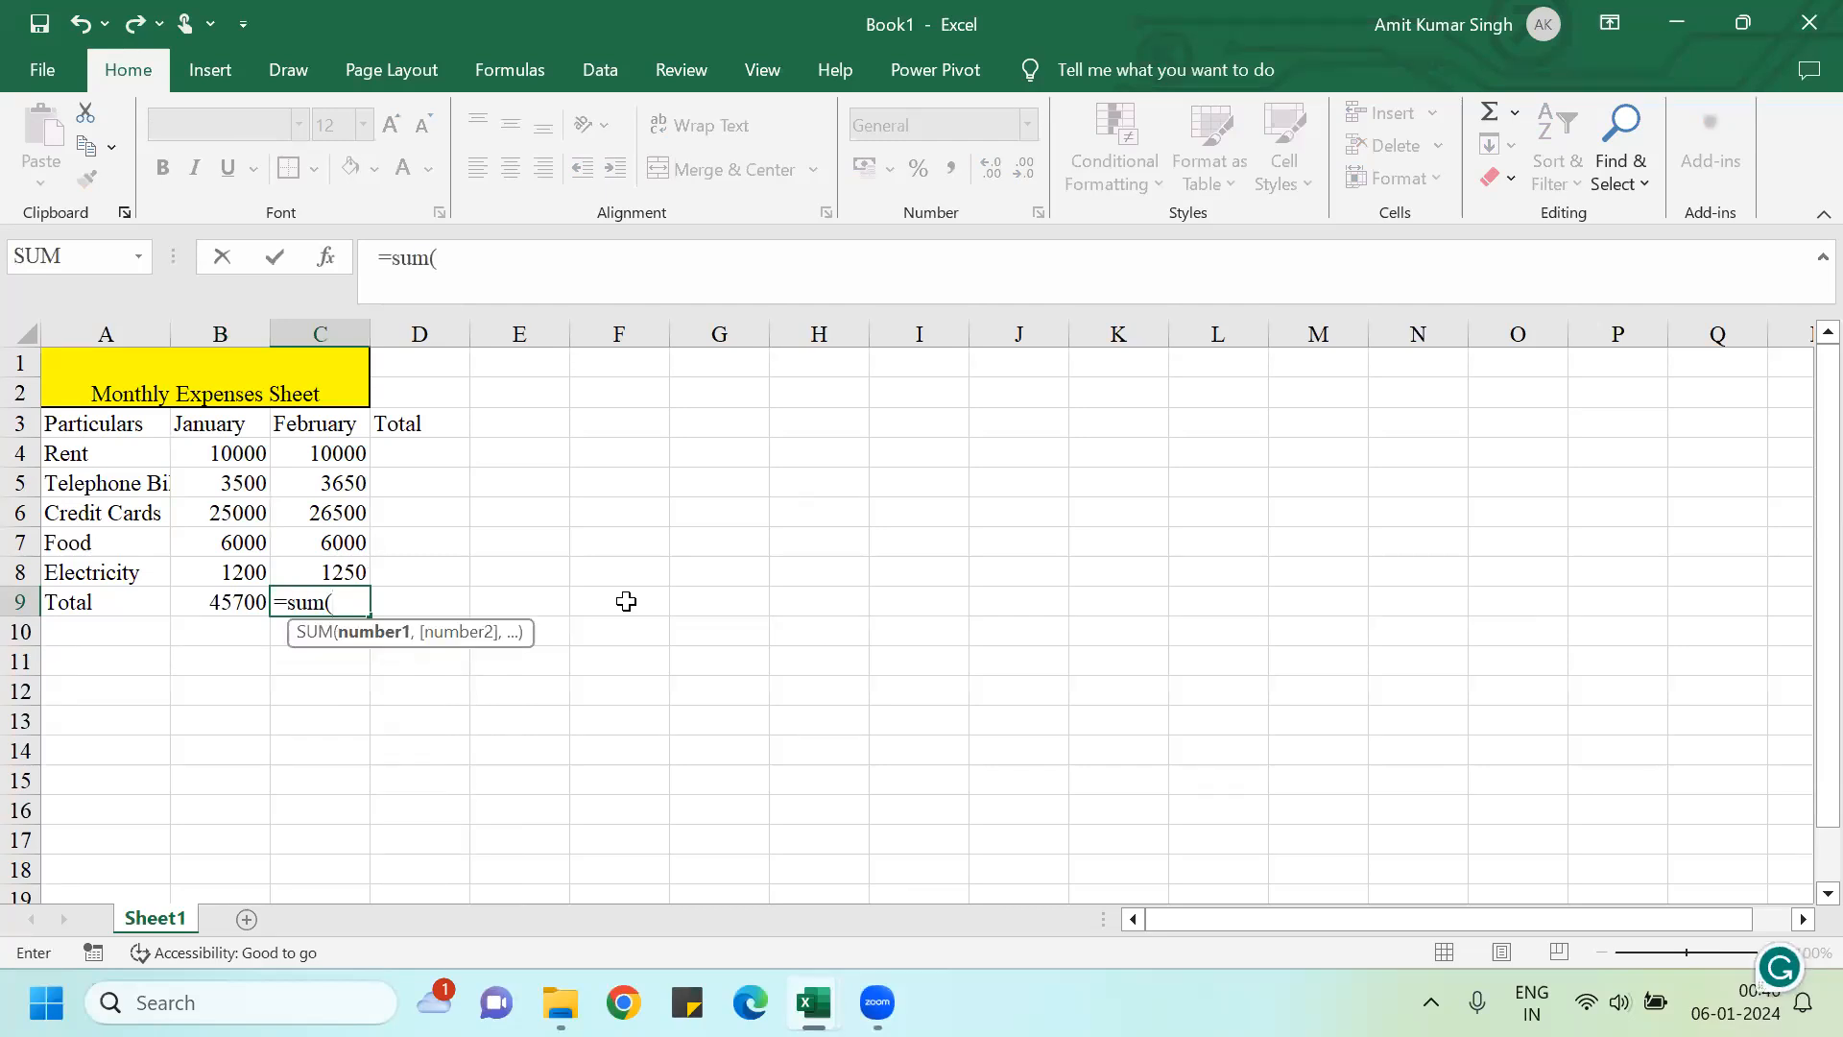
pyautogui.press('Up')
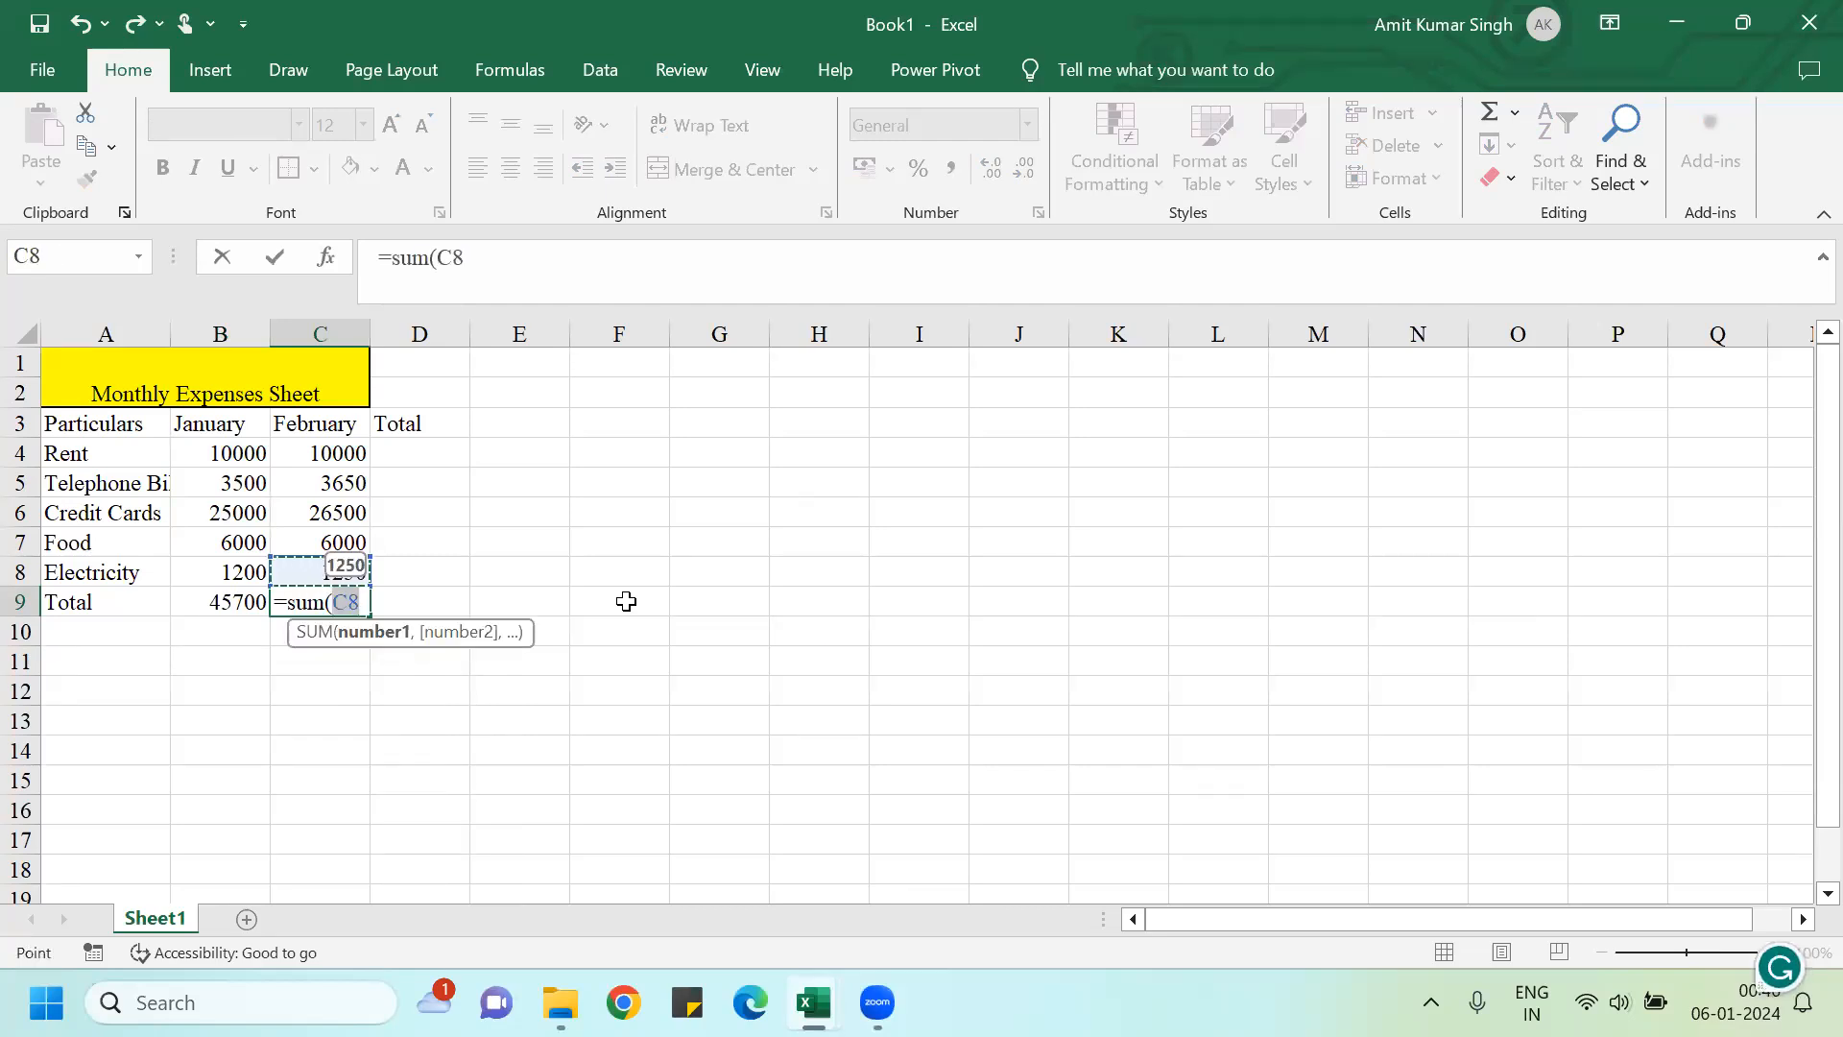
pyautogui.hotkey('shift', 'Up')
pyautogui.hotkey('shift', 'Up')
pyautogui.hotkey('shift', 'Up')
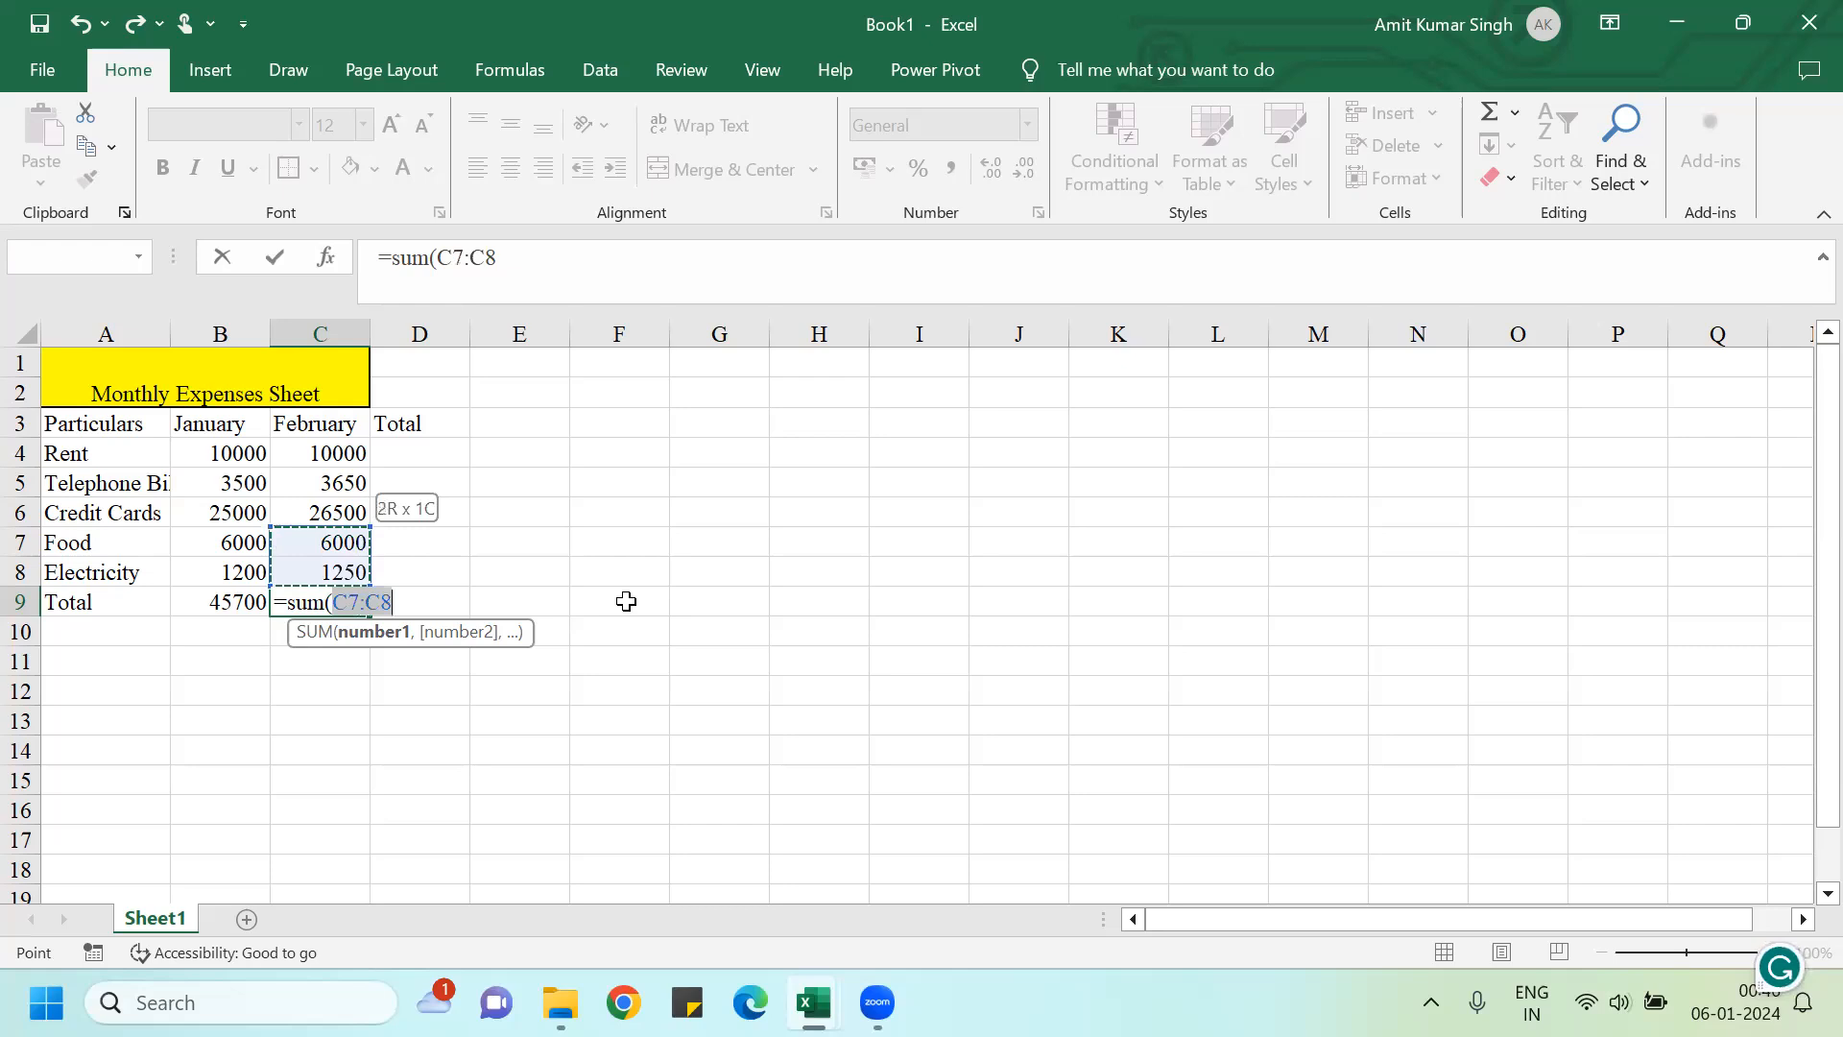
pyautogui.hotkey('shift', 'Up')
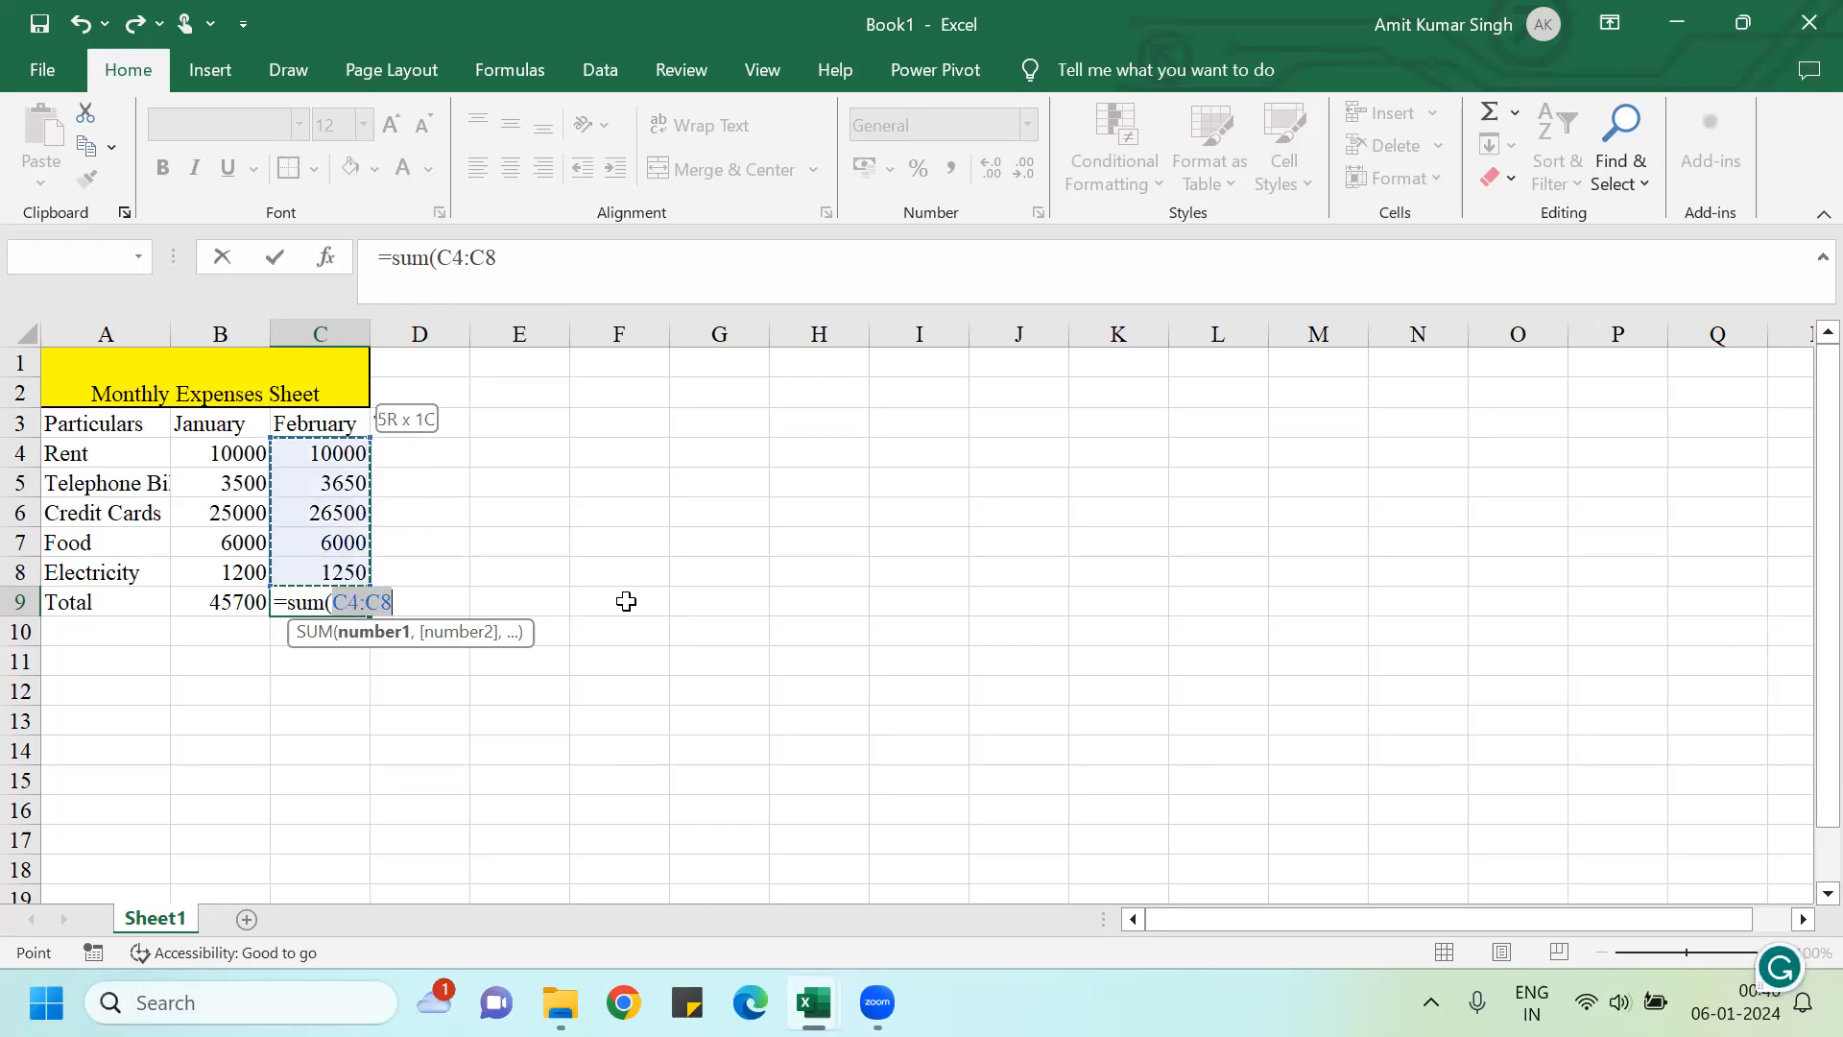
pyautogui.write(')')
pyautogui.press('Return')
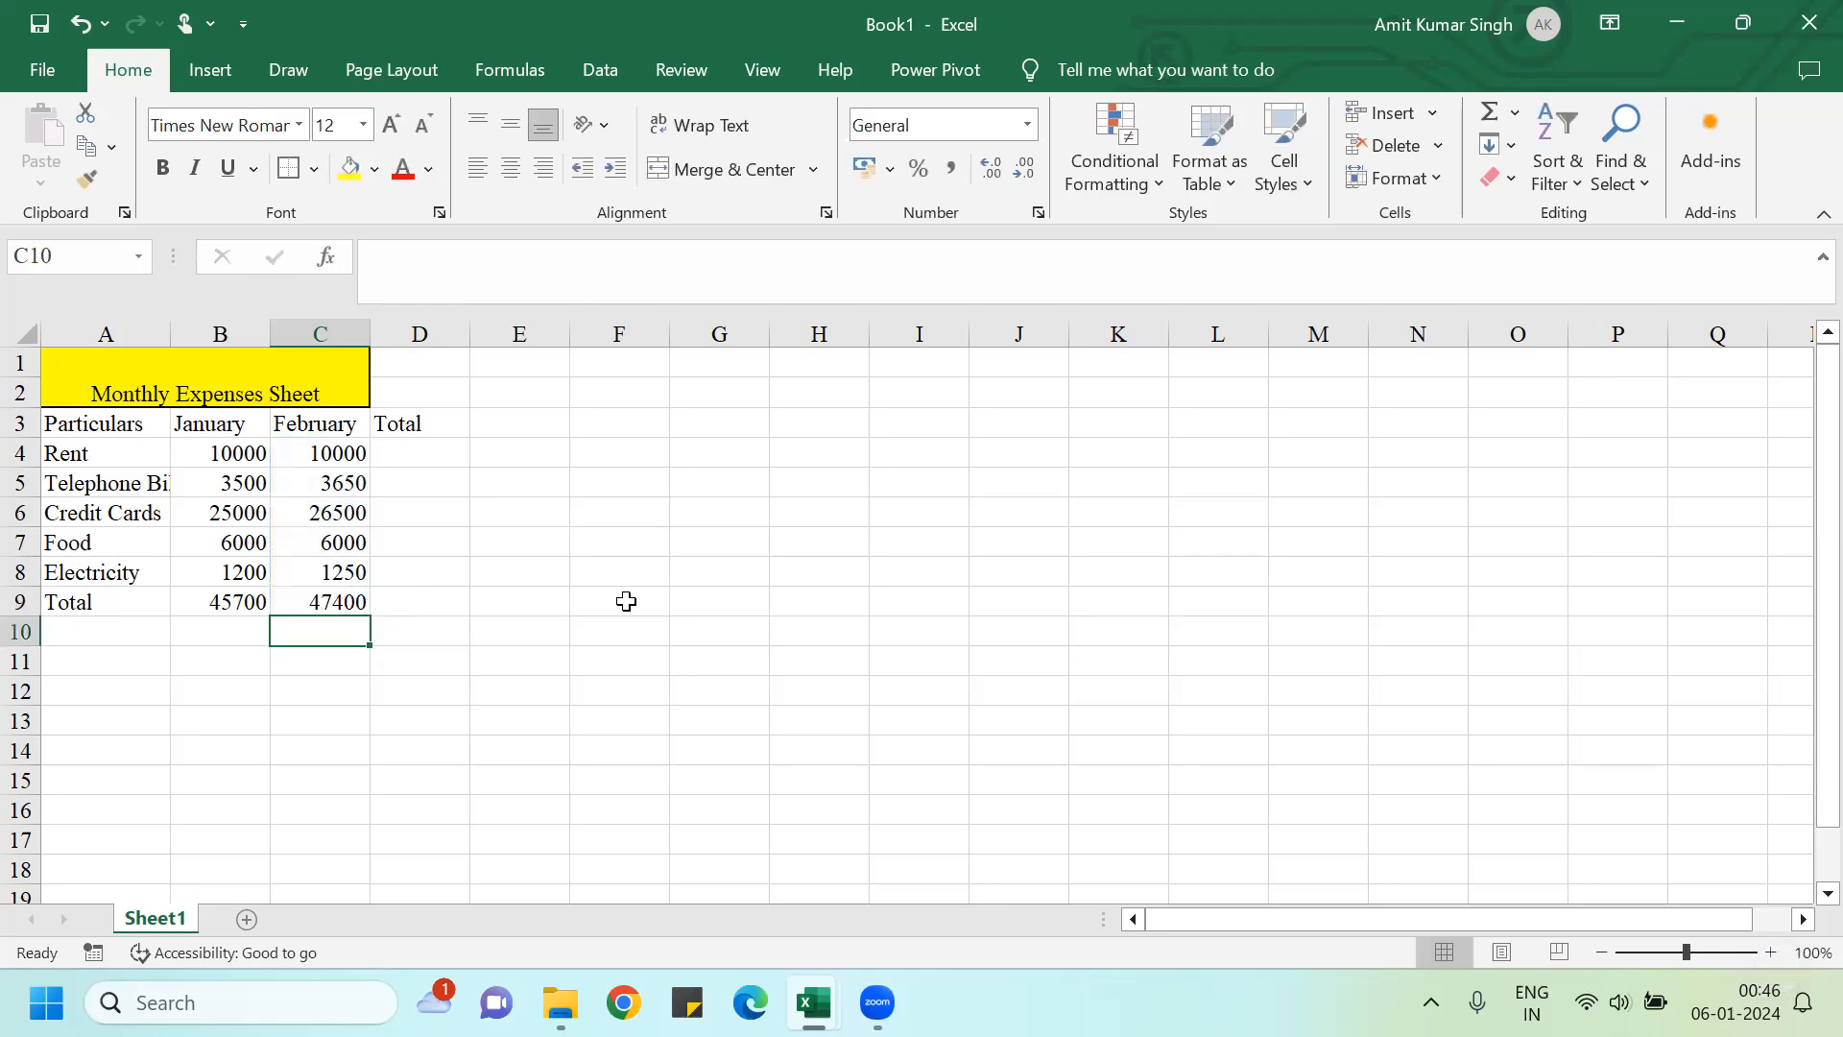
# Step: Total the January and February rent in D4 with the formula =SUM(B4:C4)
pyautogui.click(426, 444)
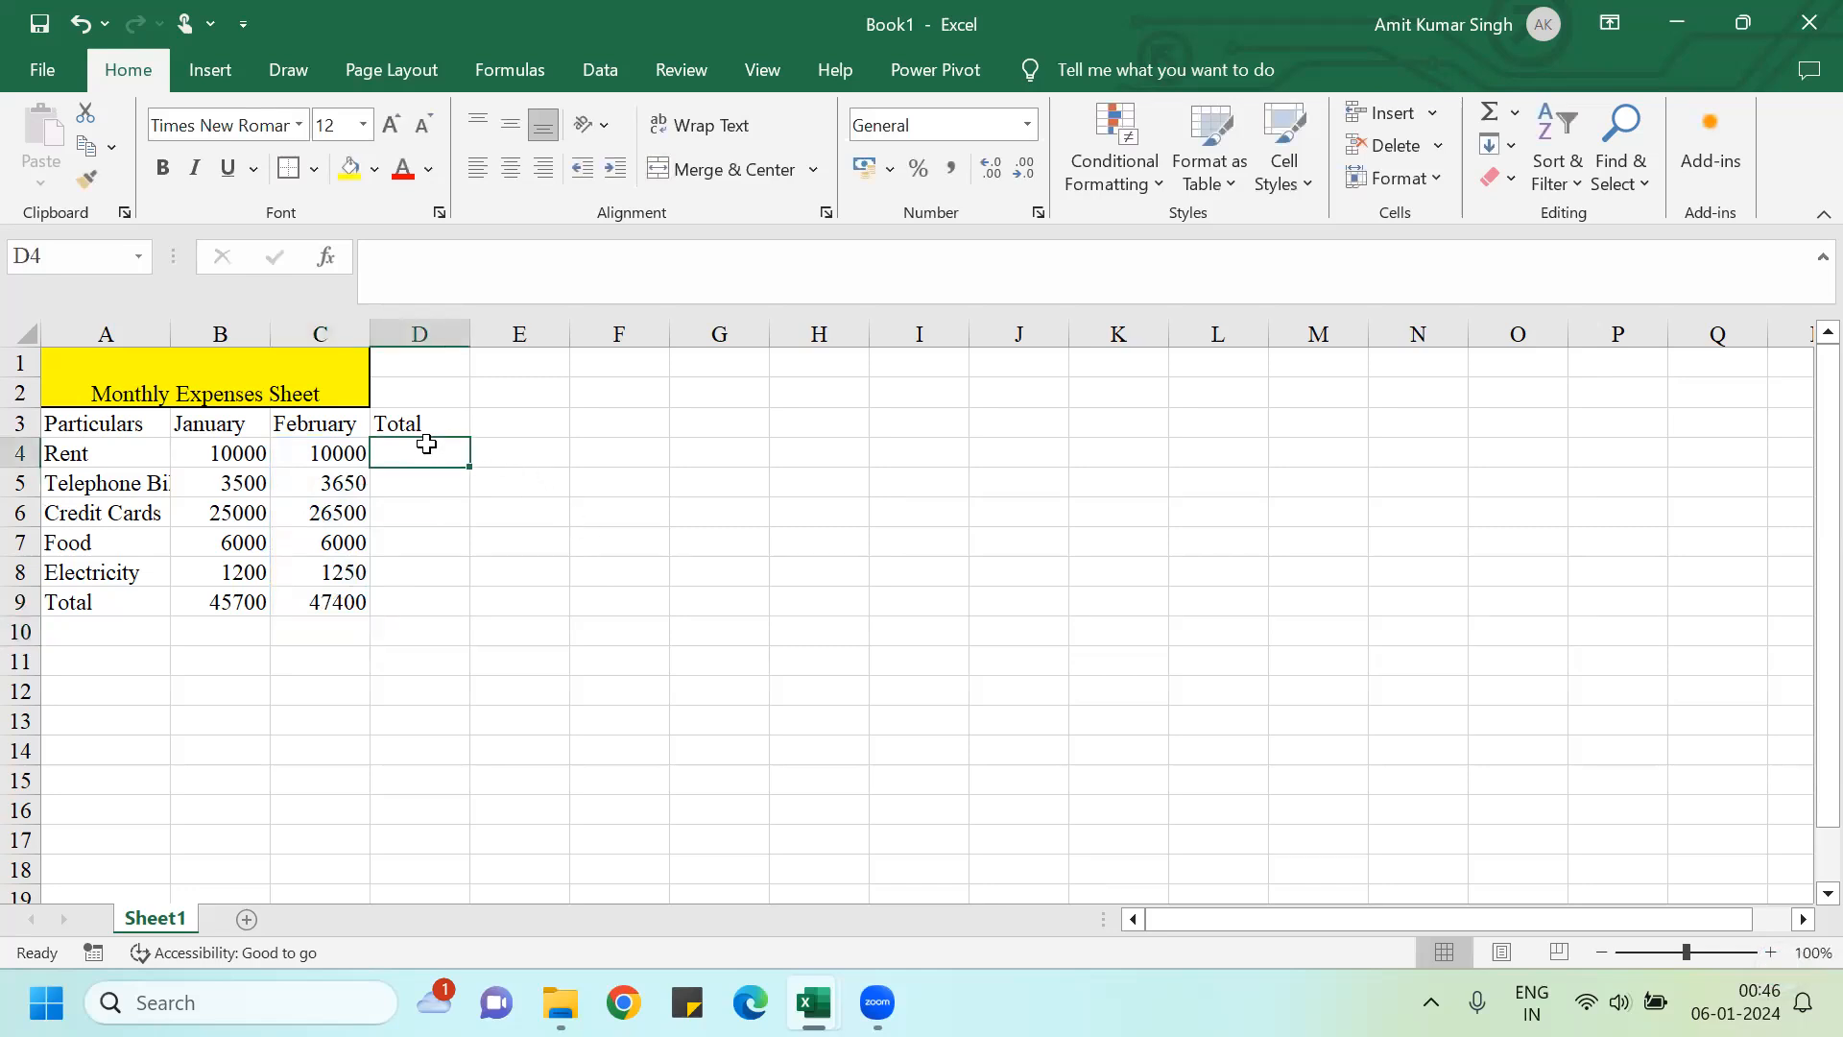
pyautogui.write('=sum(')
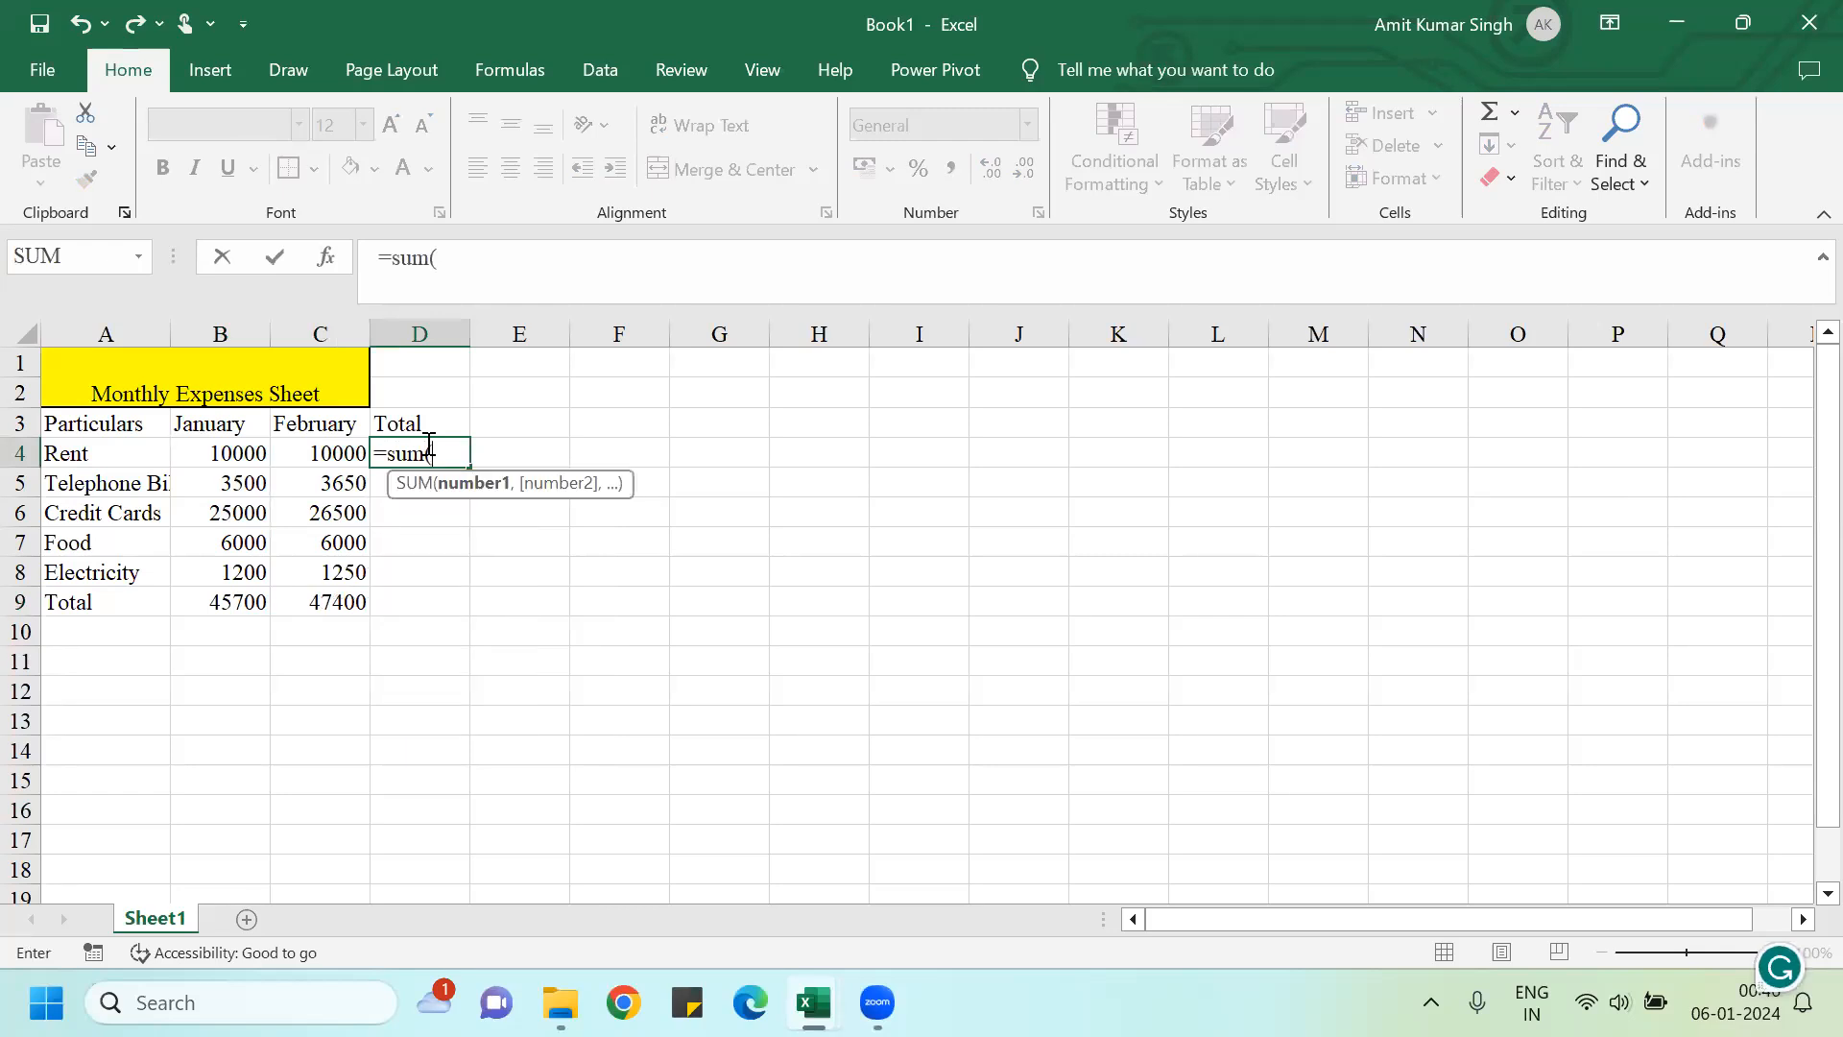
pyautogui.press('Left')
pyautogui.press('Left')
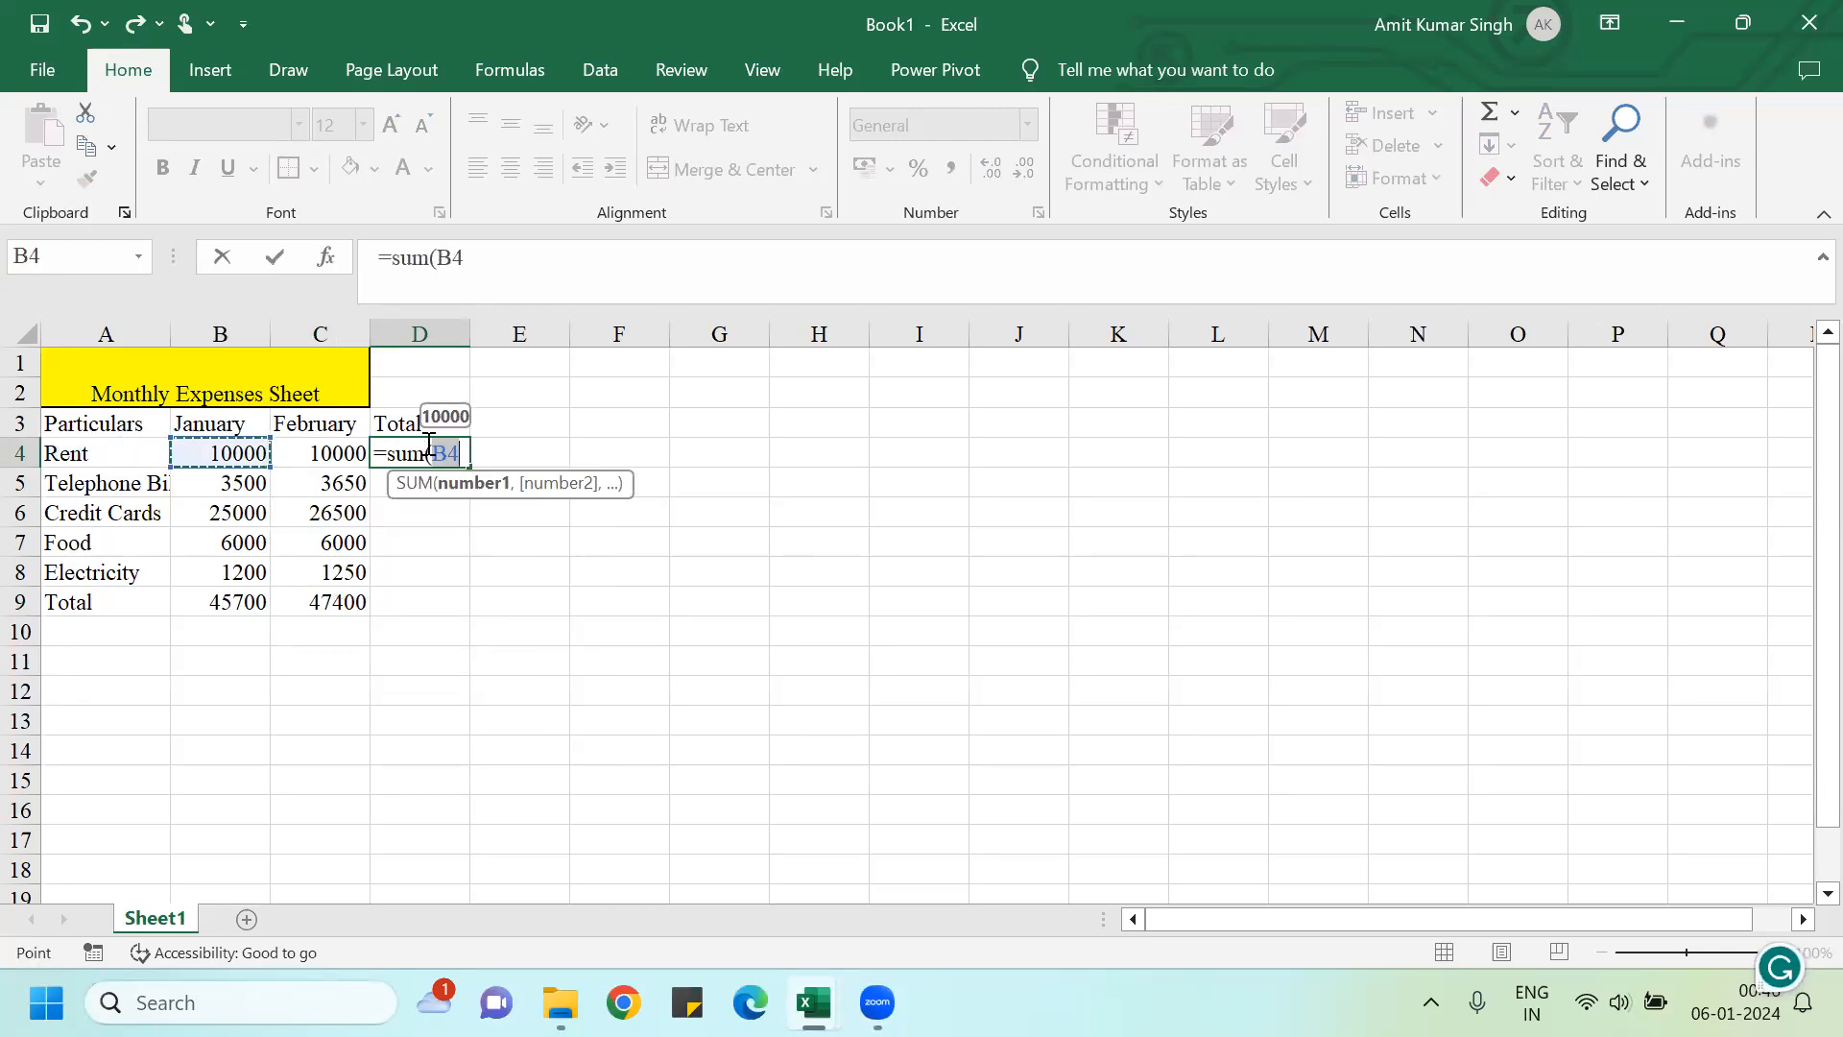
pyautogui.hotkey('shift', 'Right')
pyautogui.write(')')
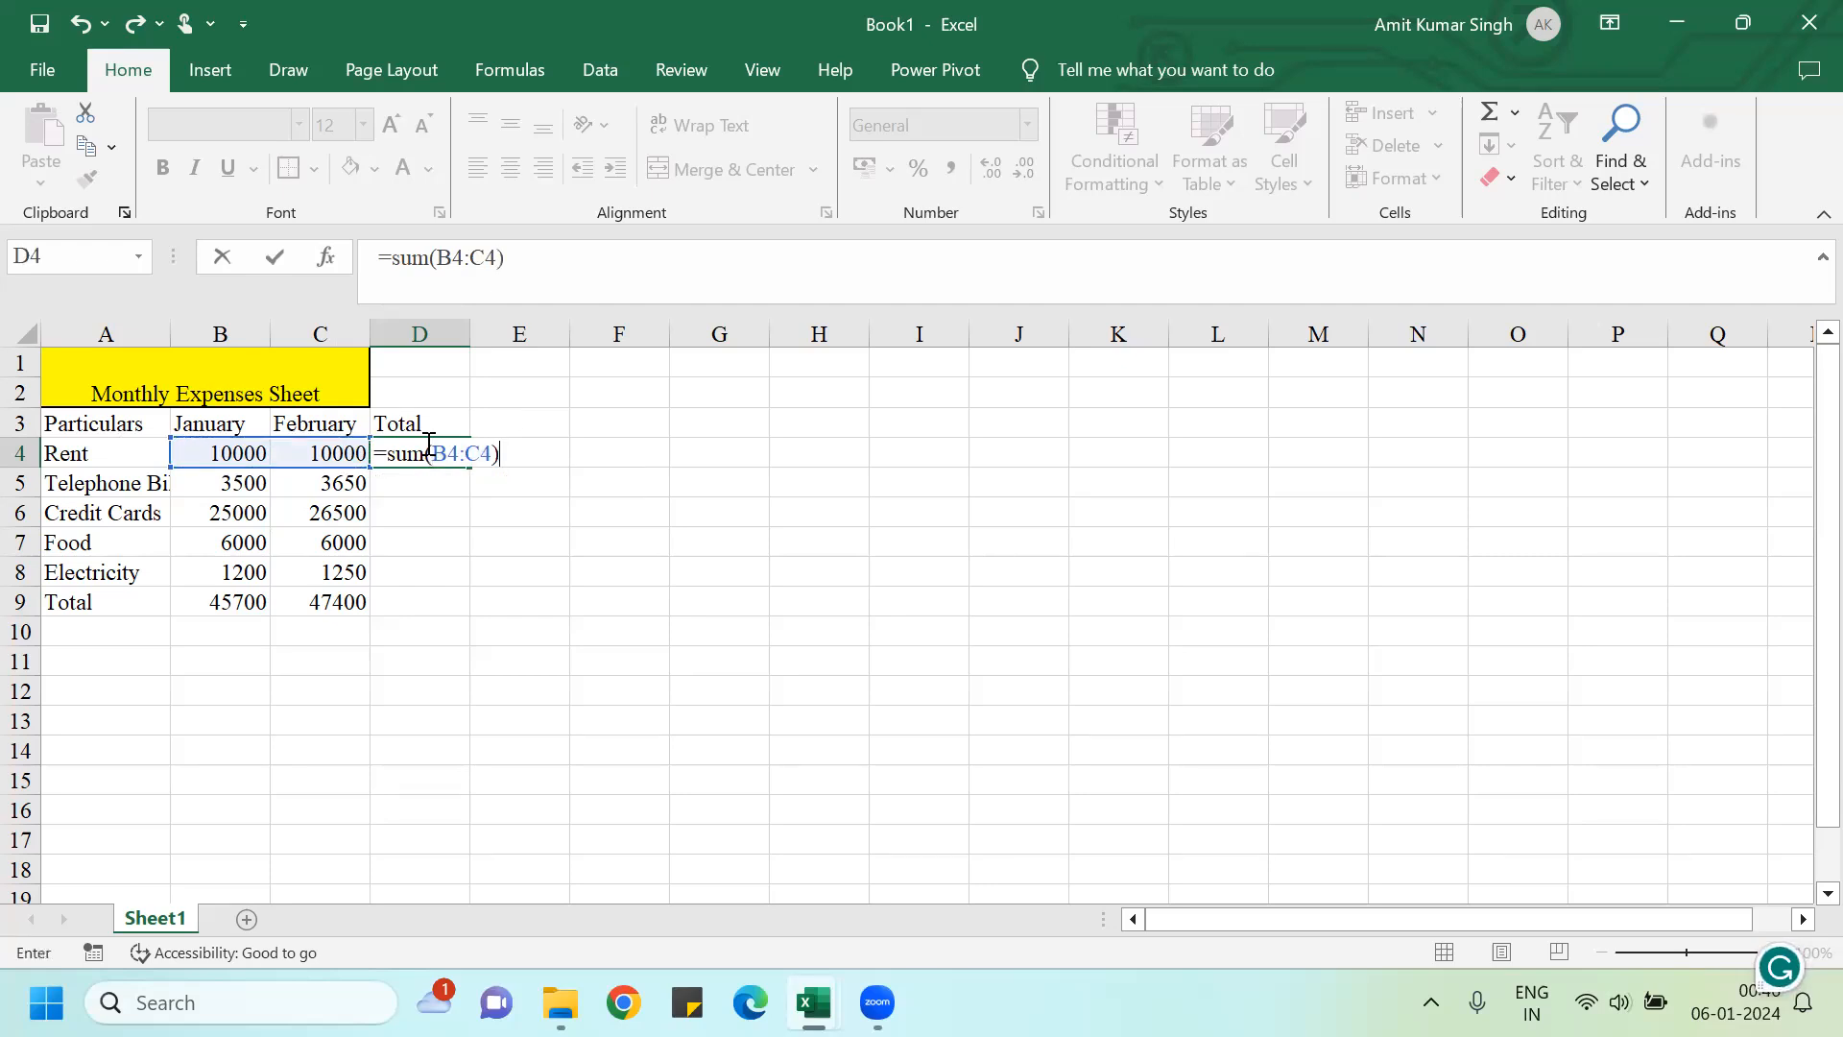
pyautogui.press('Return')
# Step: Copy the rent total formula in D4 down through D8 for the remaining expense rows
pyautogui.click(426, 443)
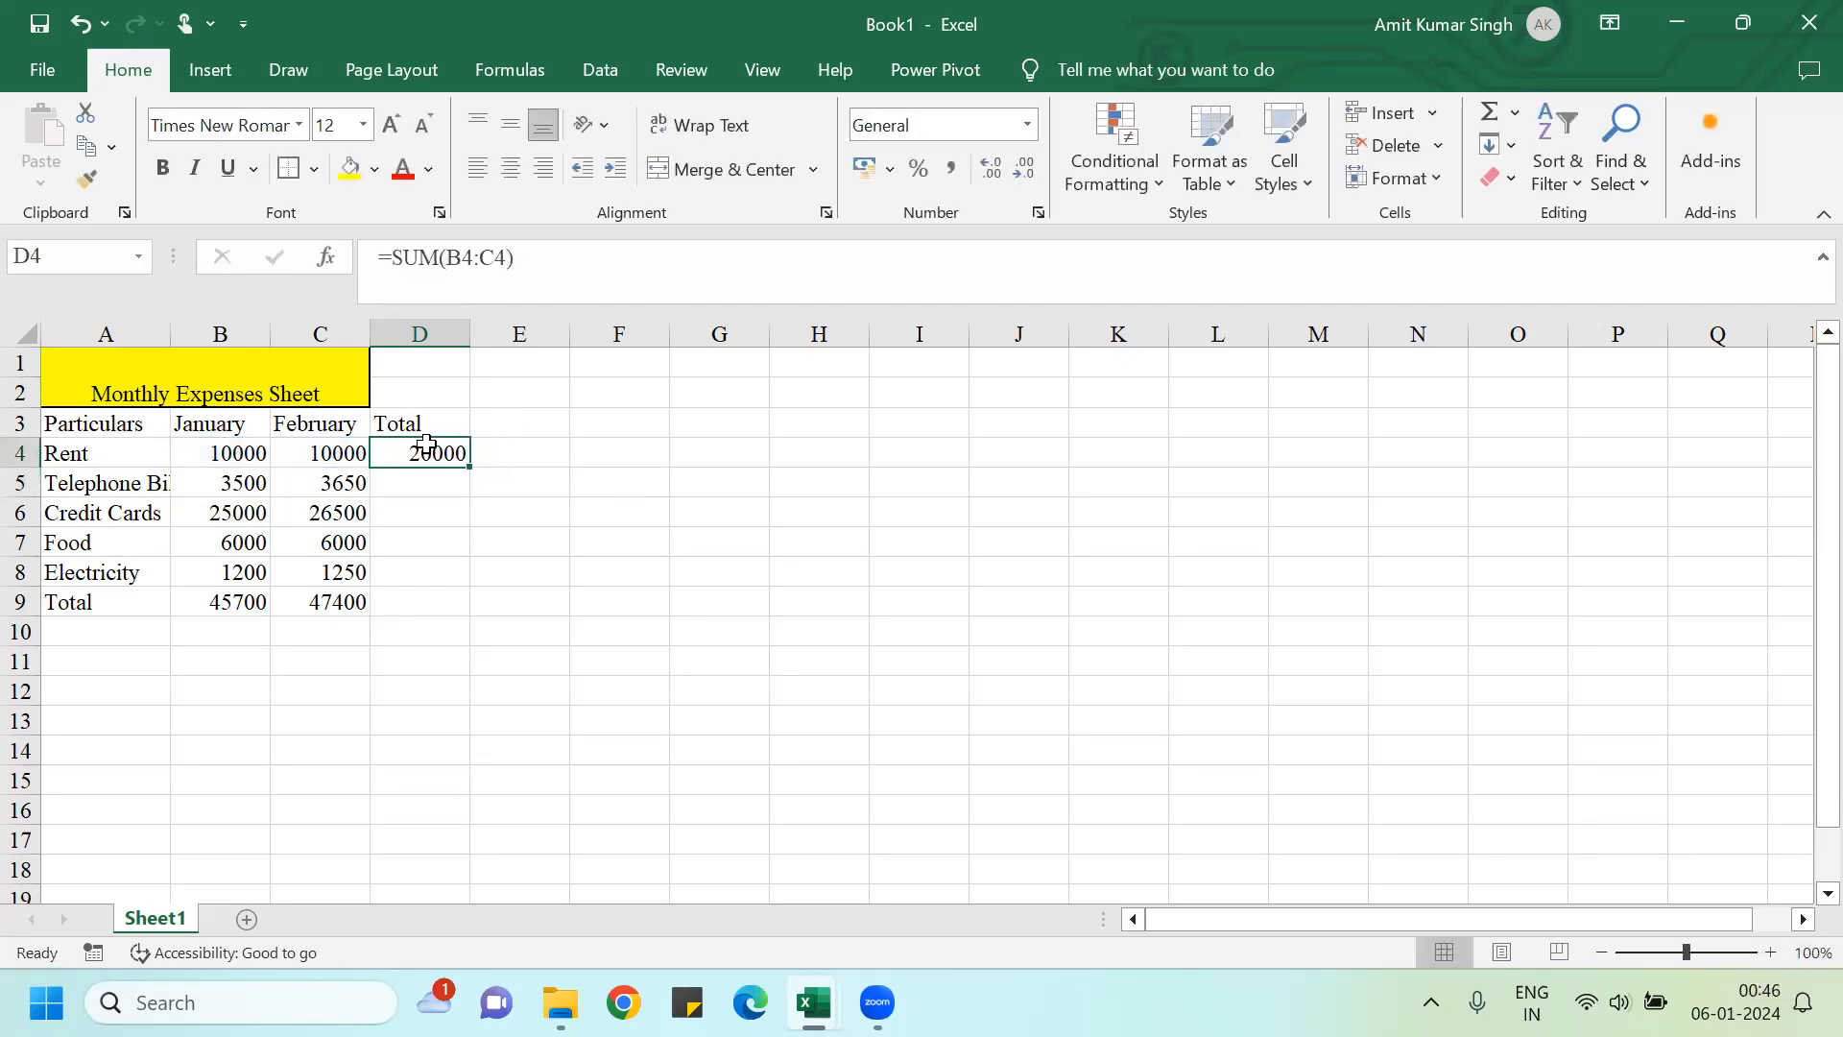
pyautogui.hotkey('ctrl', 'c')
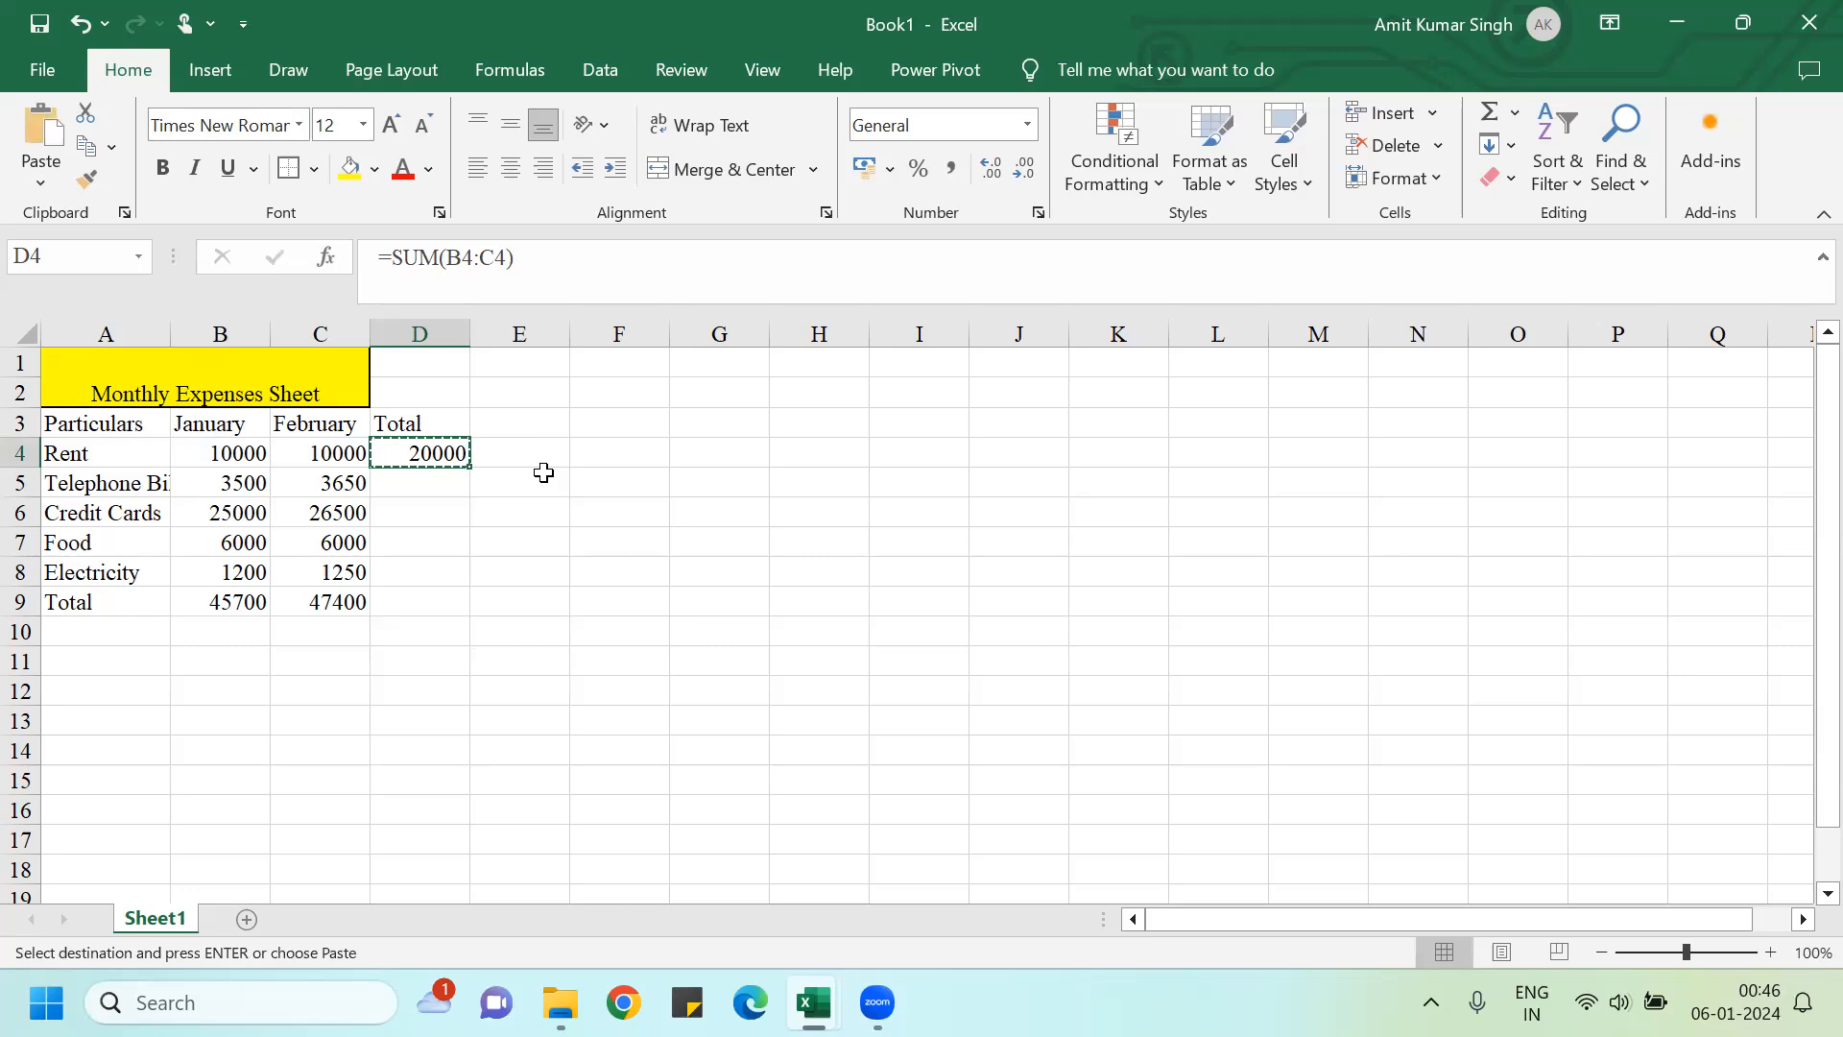
pyautogui.hotkey('shift', 'Down')
pyautogui.hotkey('shift', 'Down')
pyautogui.hotkey('shift', 'Down')
pyautogui.hotkey('shift', 'Down')
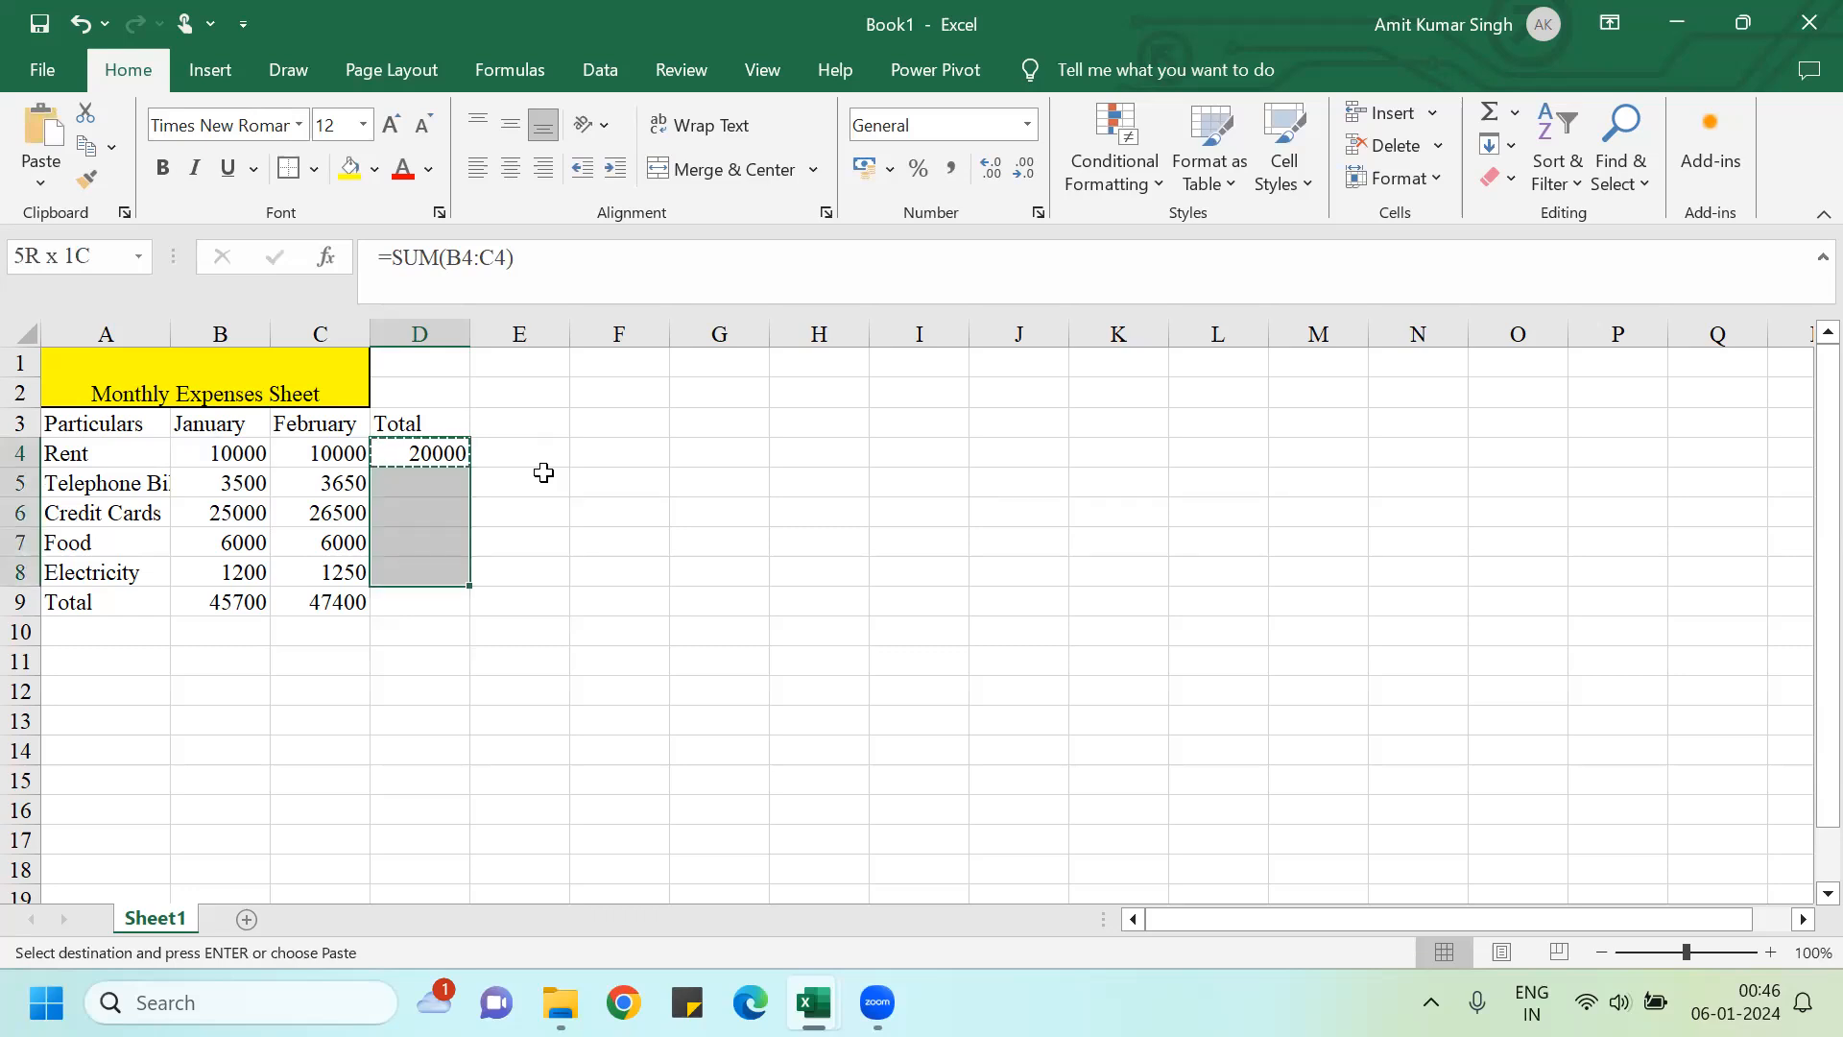
pyautogui.hotkey('ctrl', 'v')
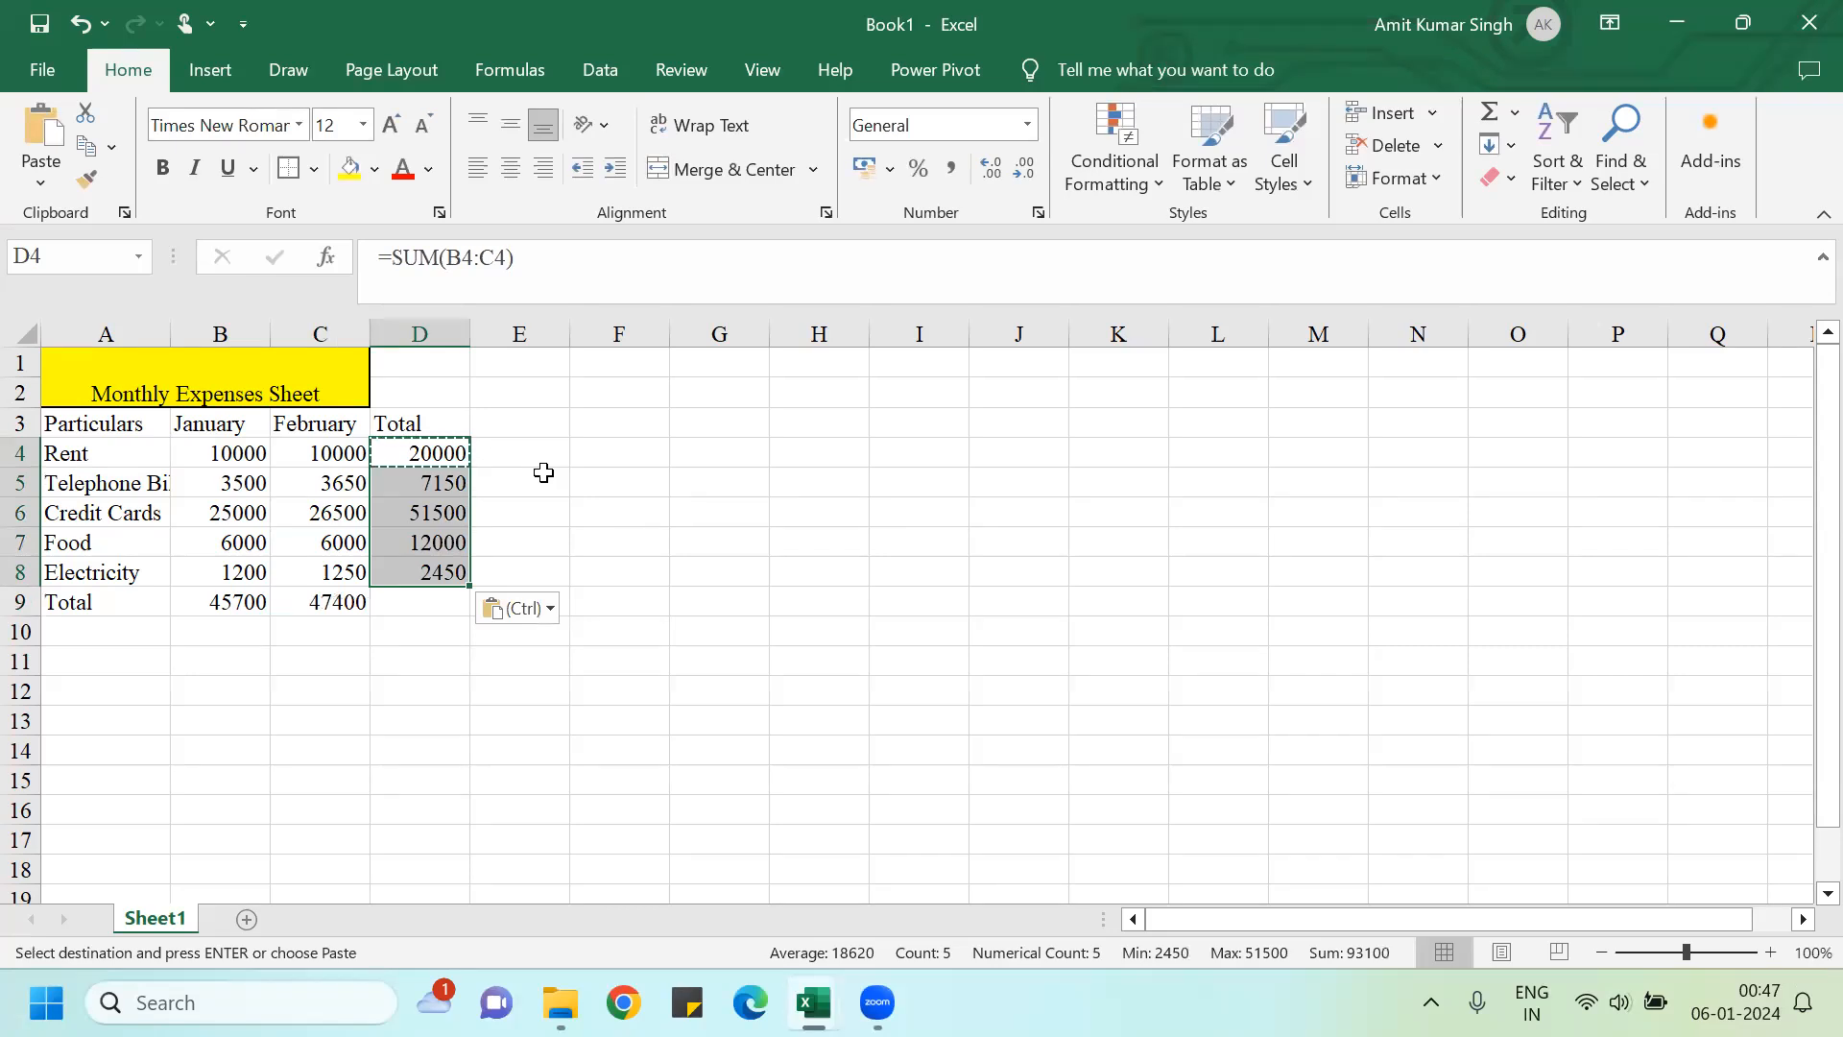
# Step: Clear the copied row total formulas from D5:D8, keeping the rent total in D4
pyautogui.press('Left')
pyautogui.press('Right')
pyautogui.press('Down')
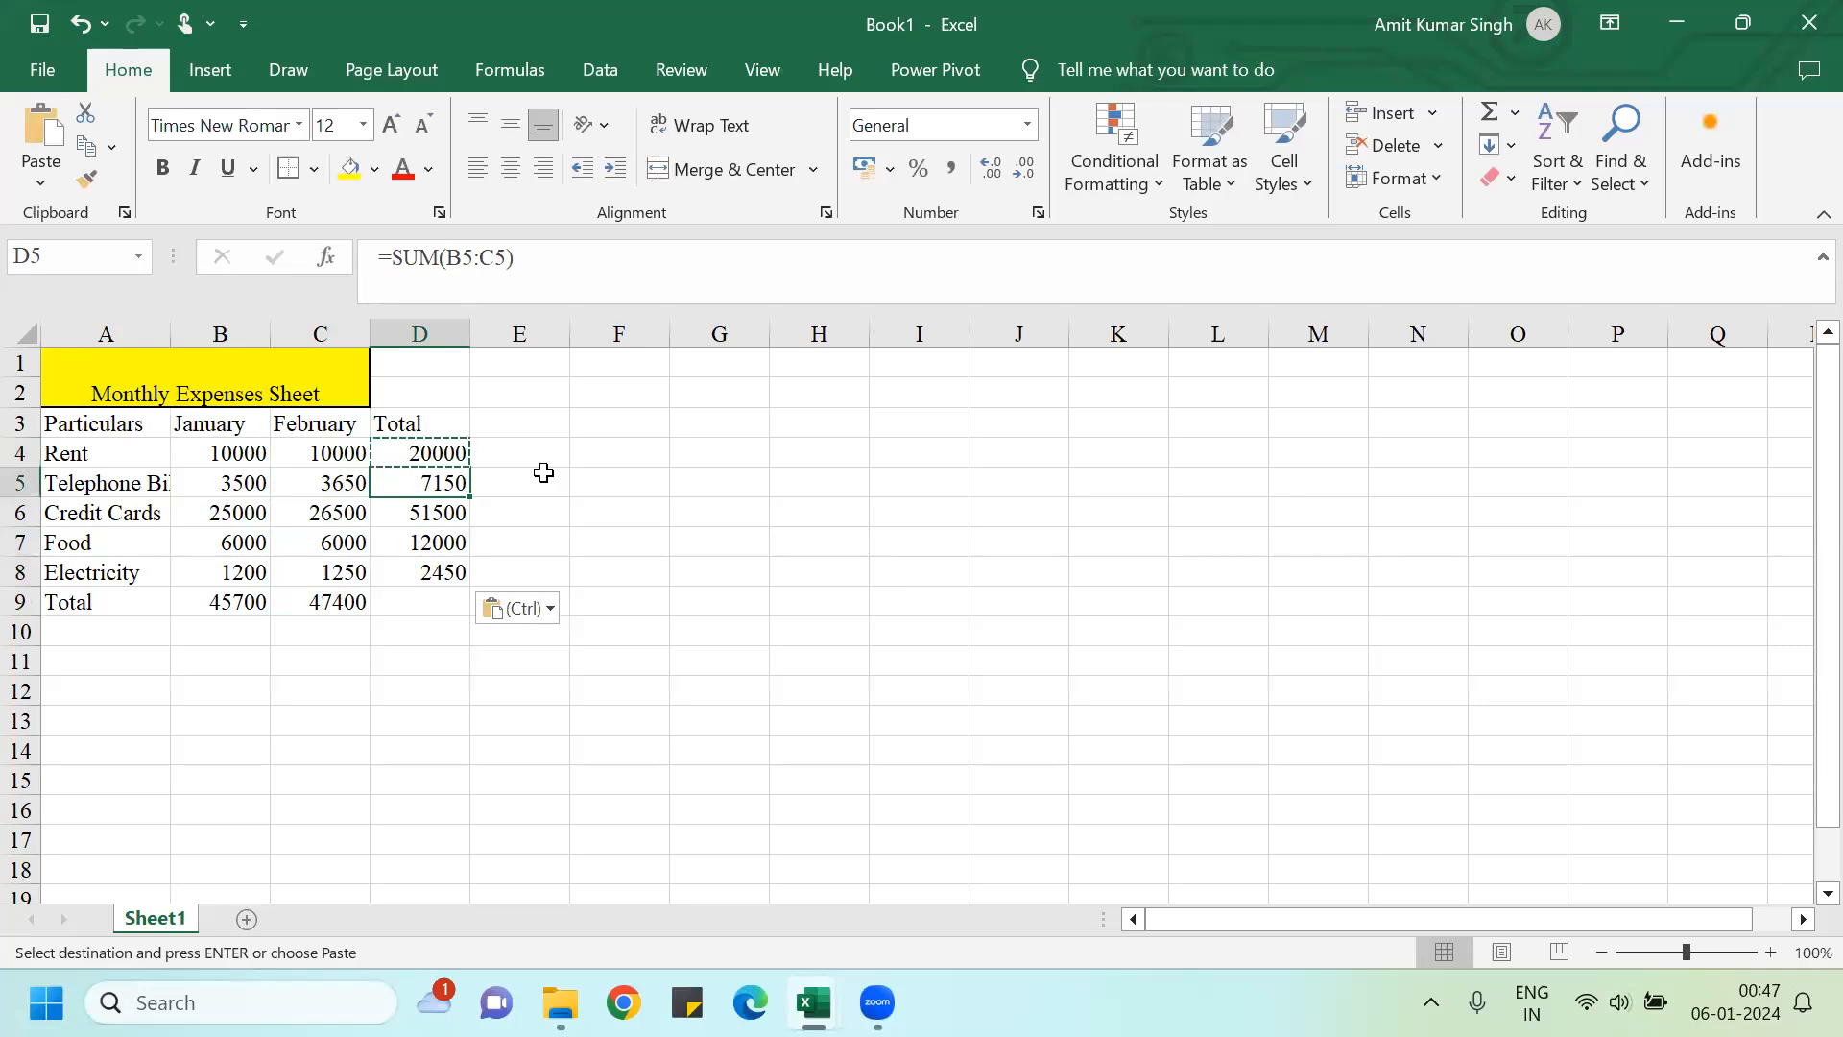
pyautogui.hotkey('shift', 'Down')
pyautogui.hotkey('shift', 'Down')
pyautogui.hotkey('shift', 'Down')
pyautogui.press('Delete')
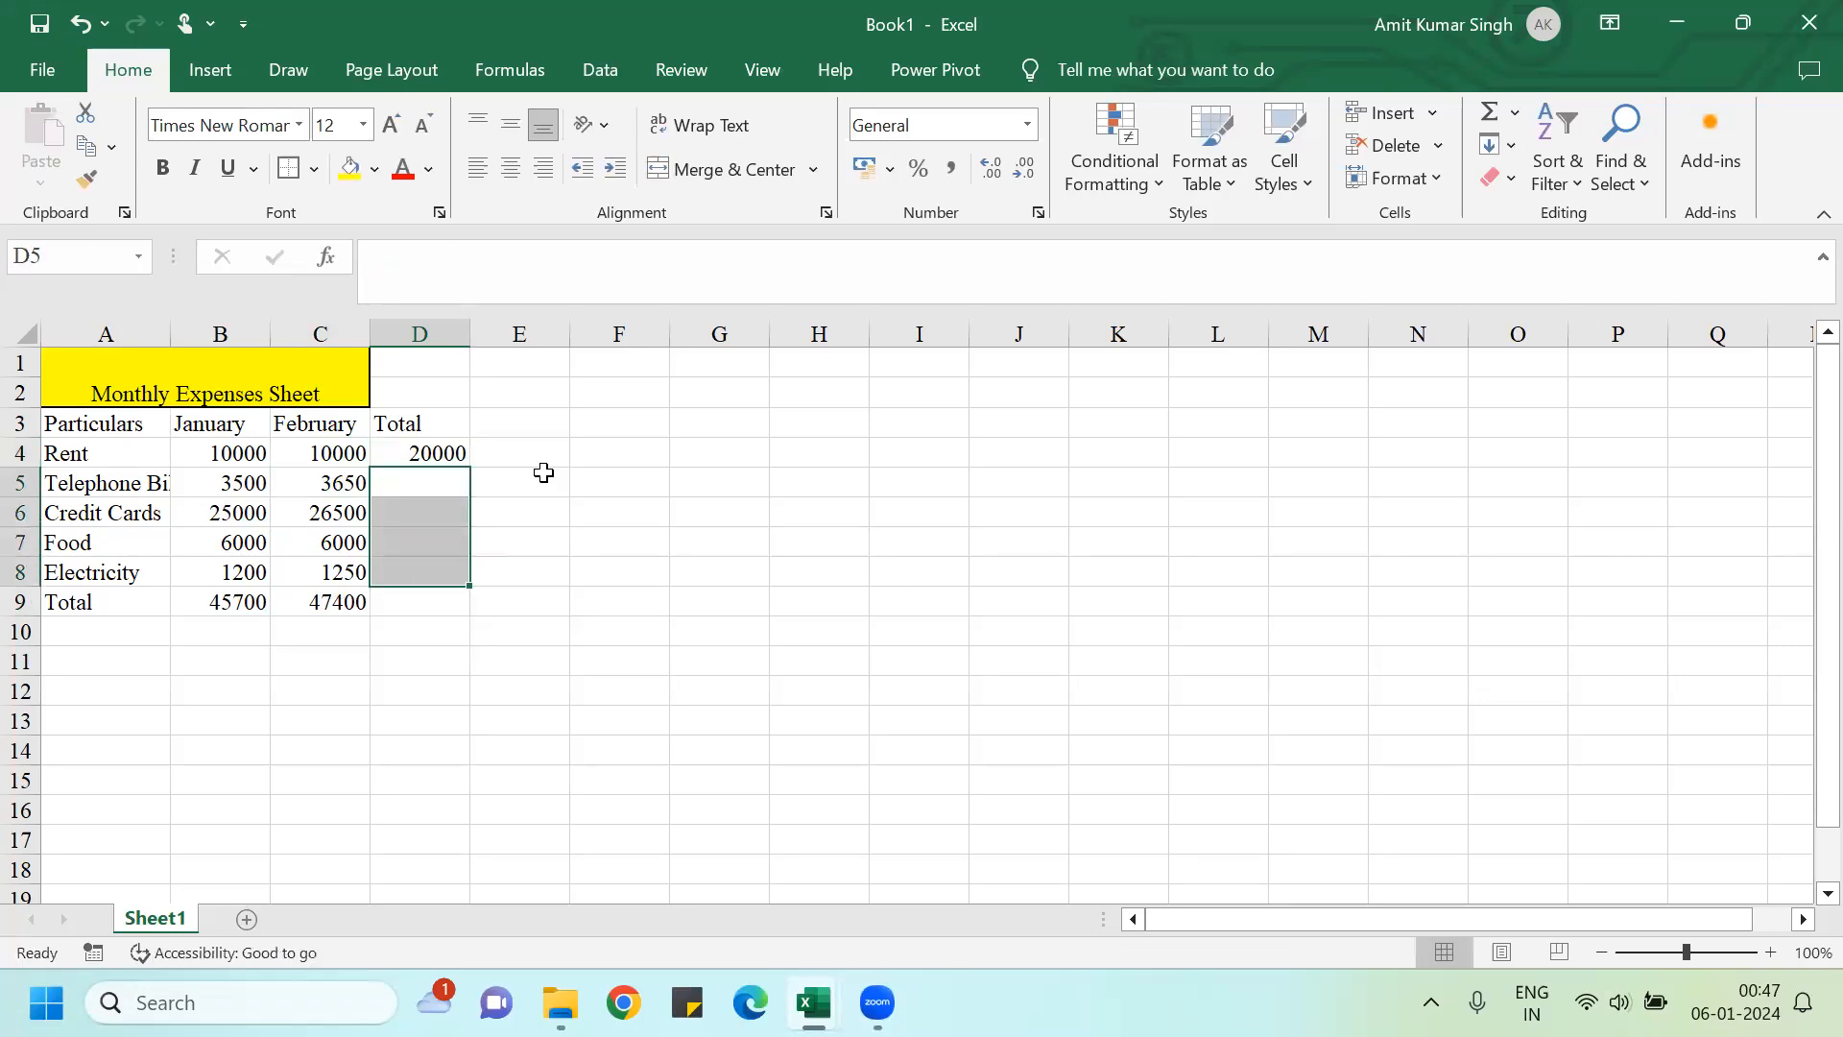
# Step: Copy the rent total formula in D4 down through D8 for the other expense rows
pyautogui.press('Up')
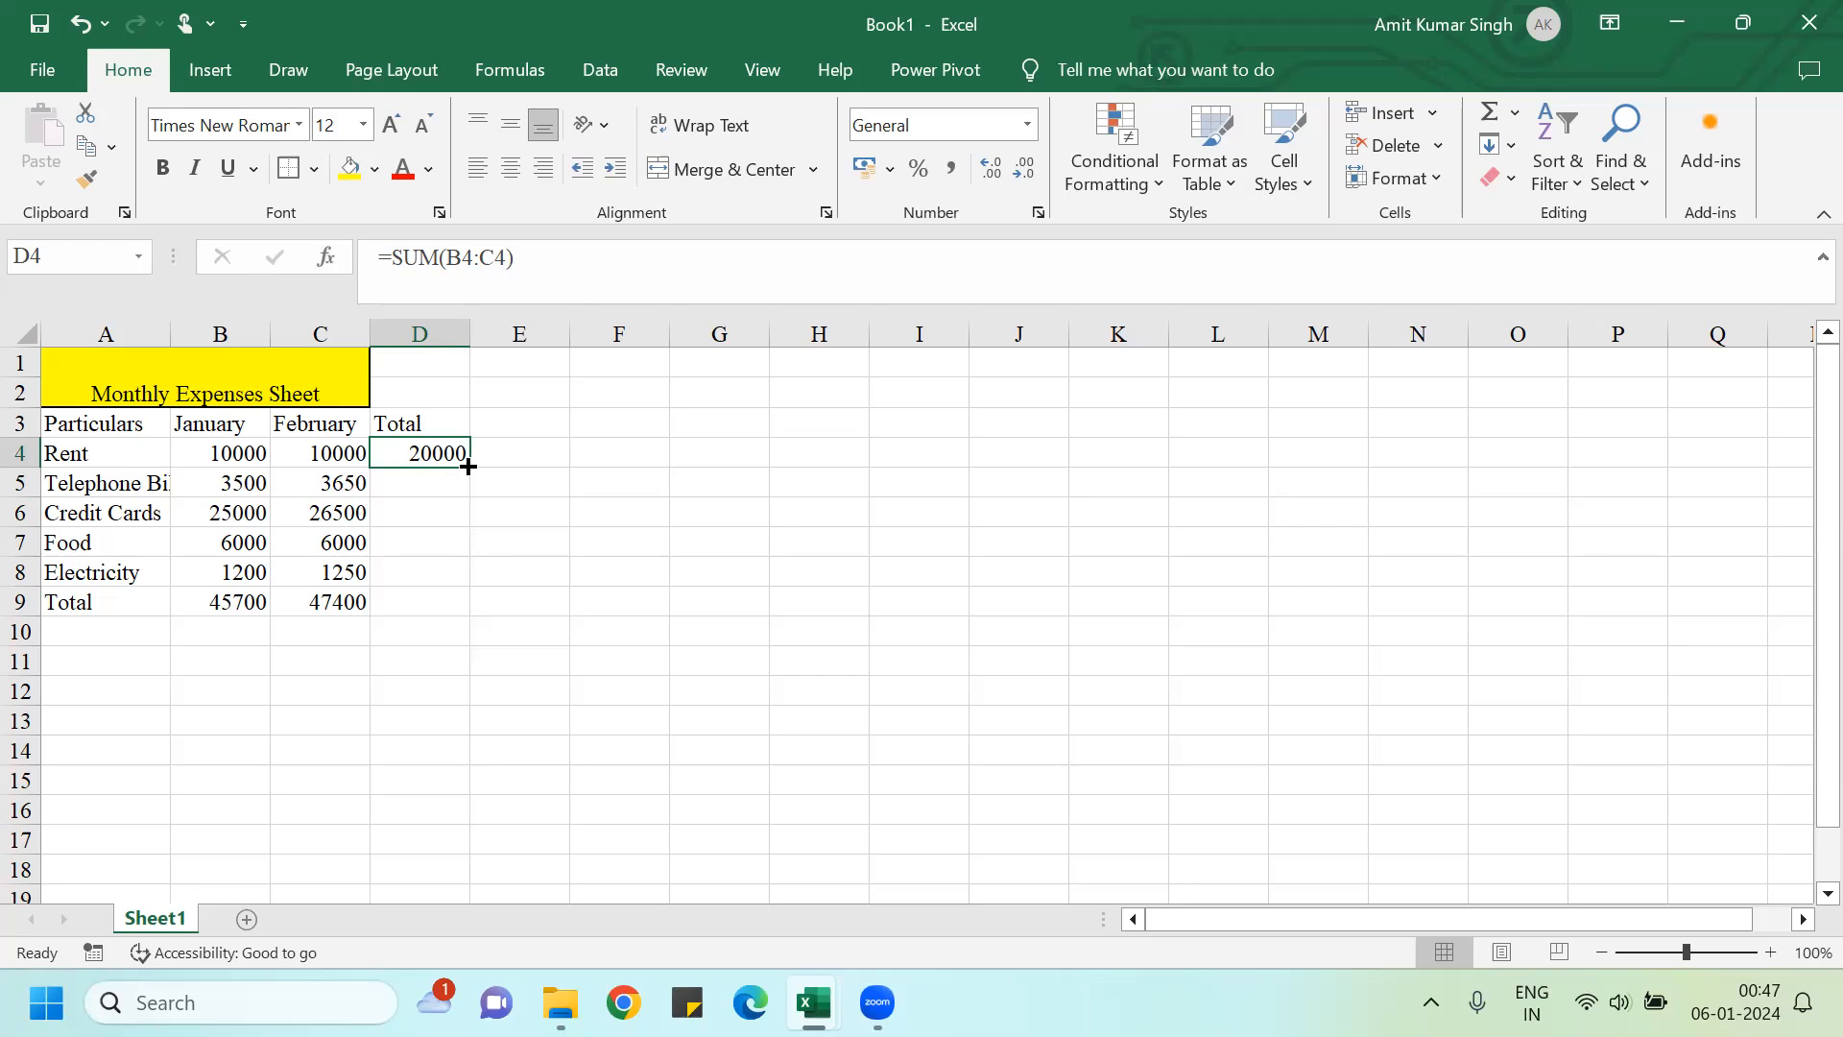
pyautogui.moveTo(468, 466); pyautogui.dragTo(468, 580)
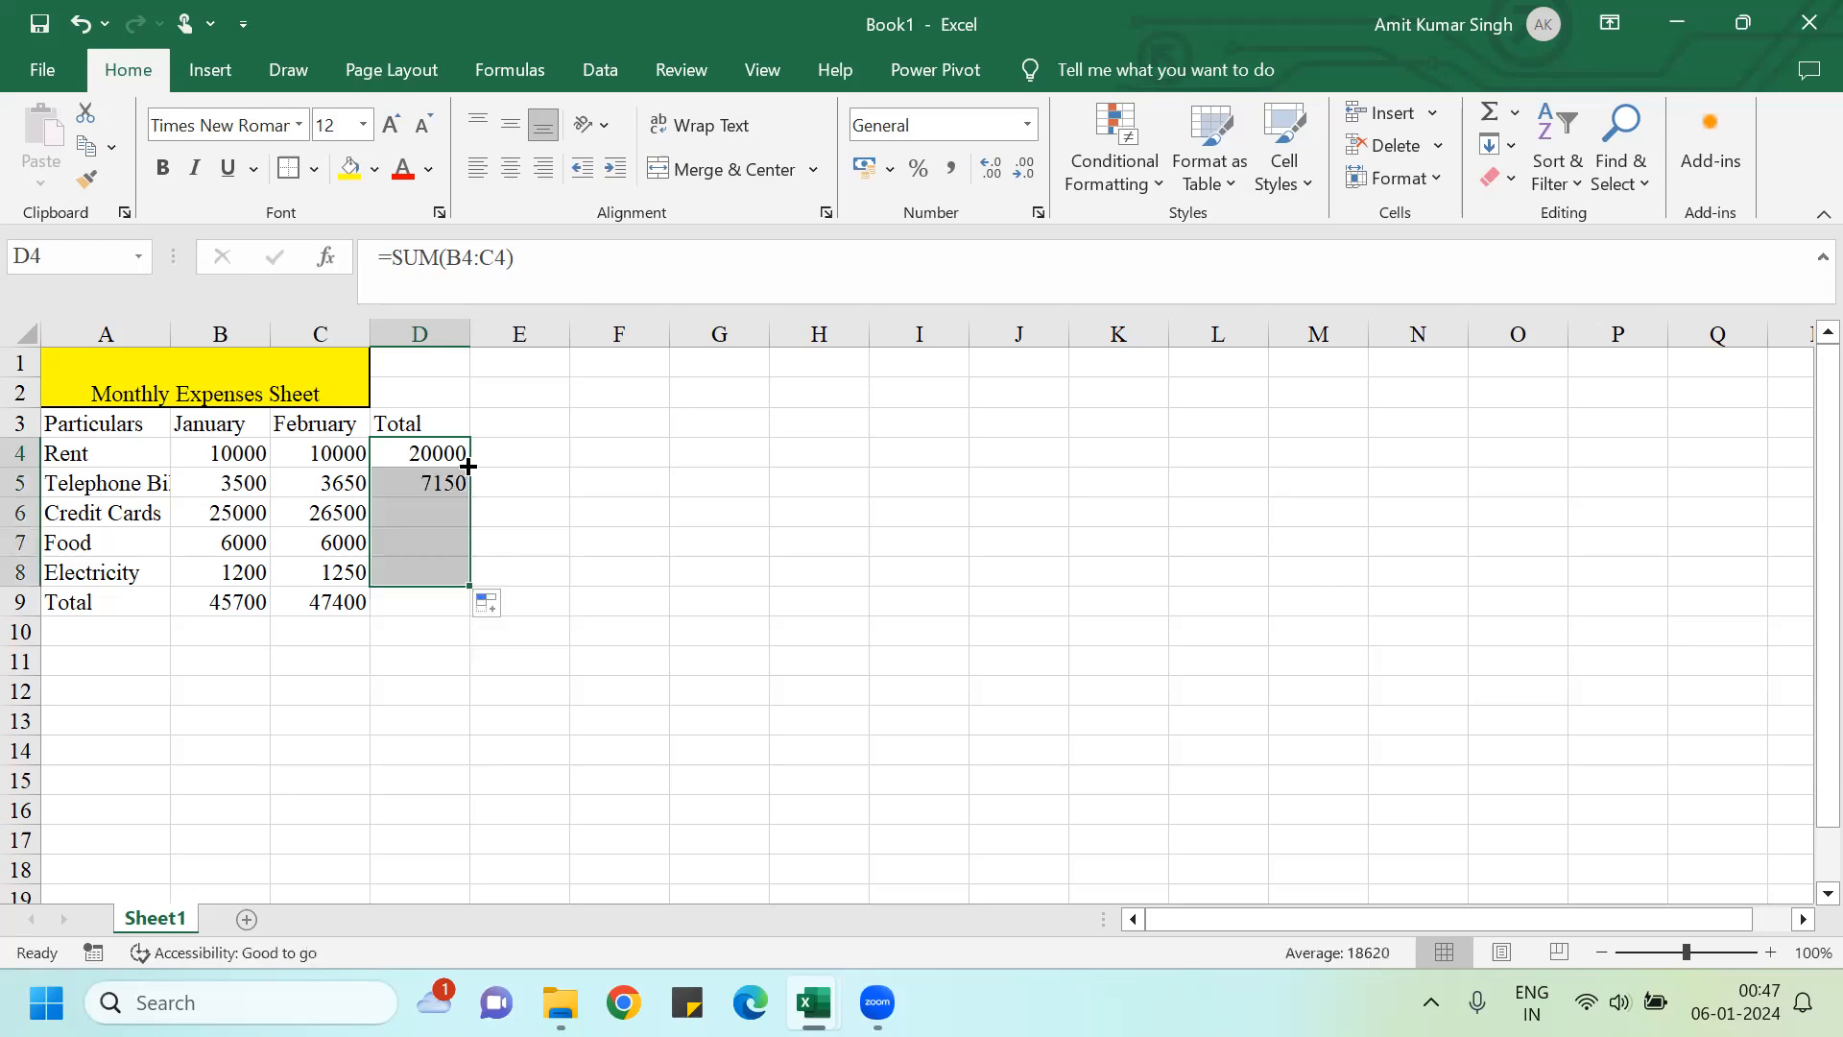
pyautogui.click(398, 606)
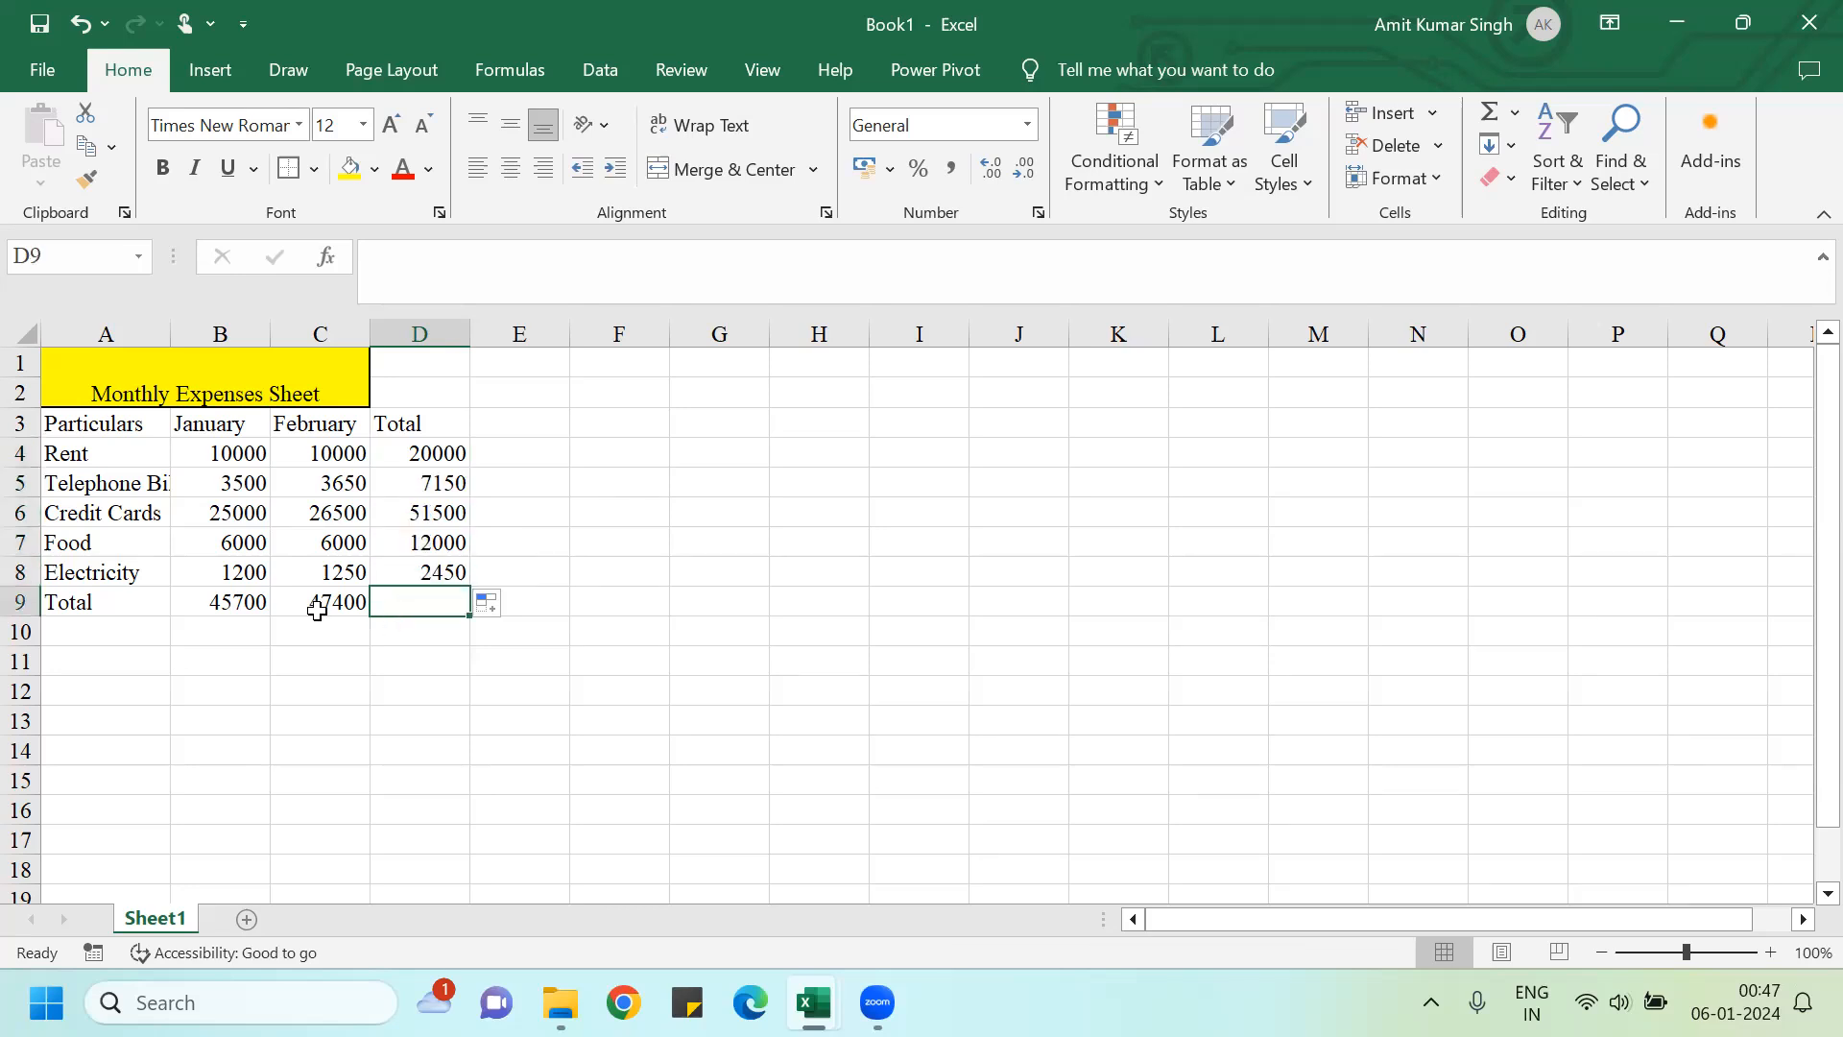
# Step: Clear the Total row cells B9:D9
pyautogui.click(233, 615)
pyautogui.hotkey('shift', 'Right')
pyautogui.hotkey('shift', 'Right')
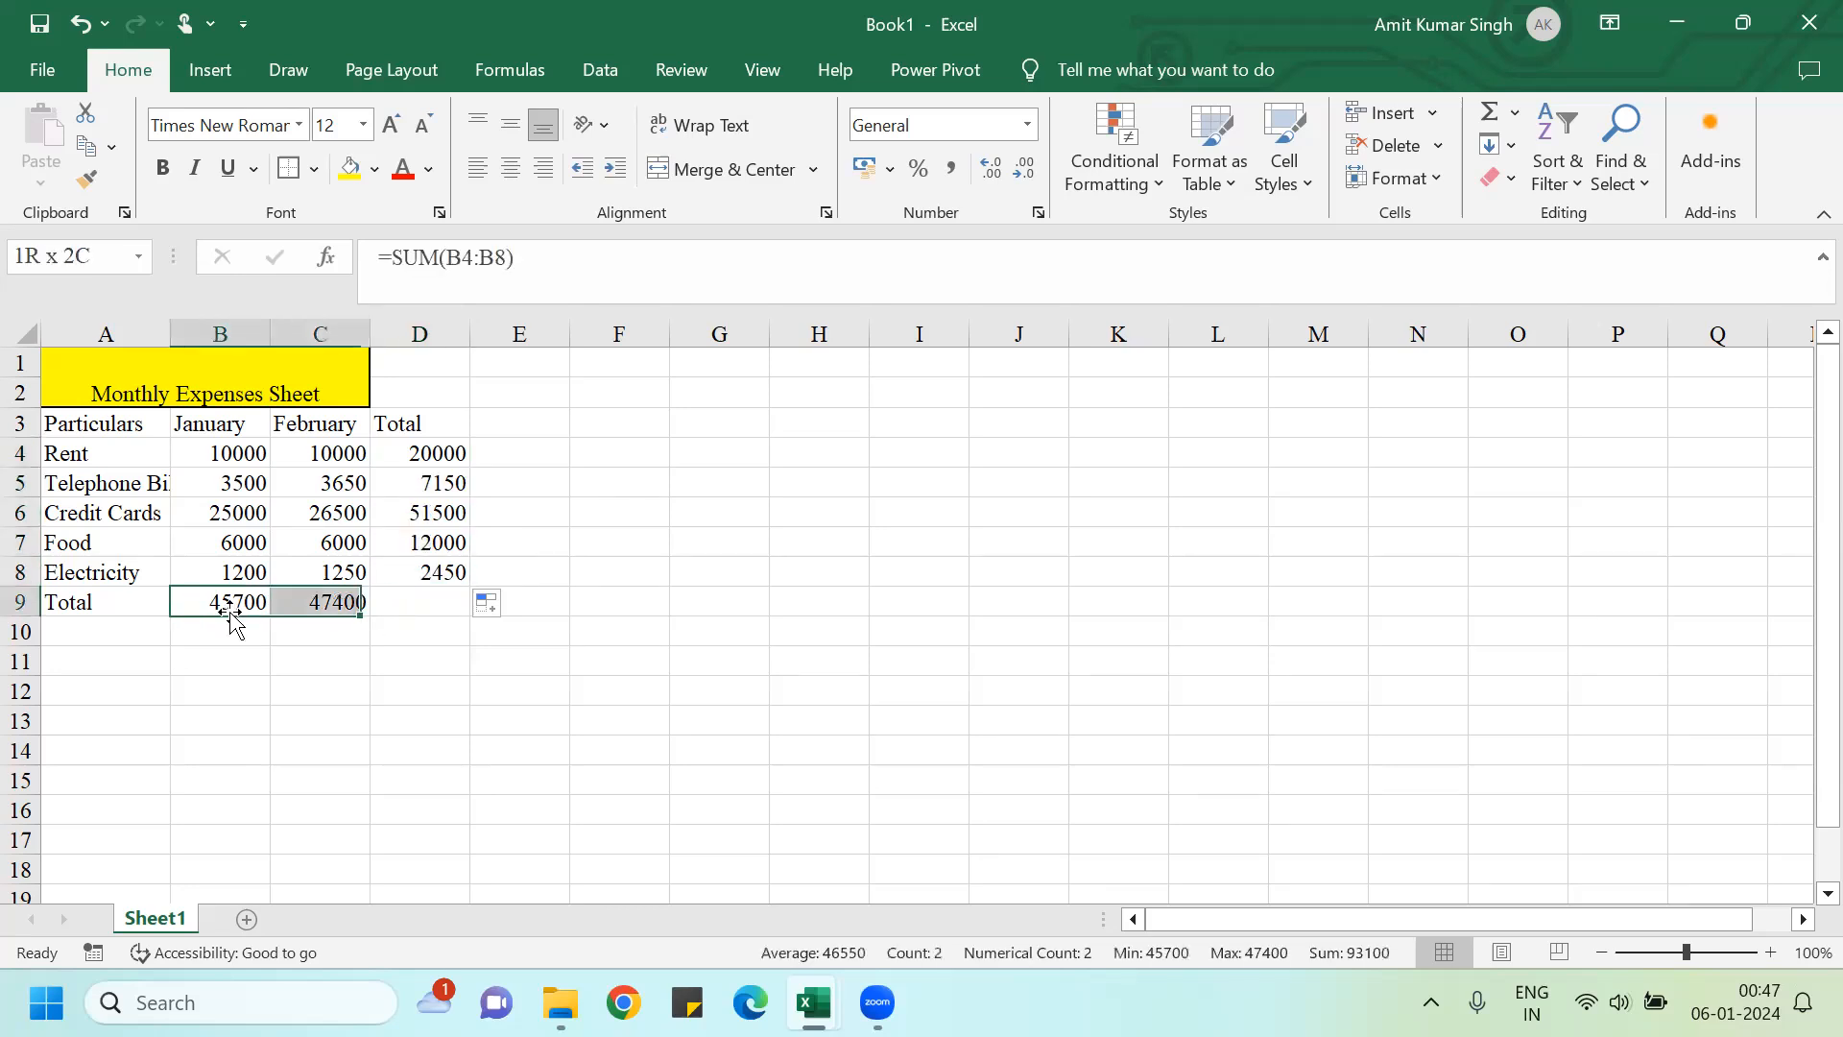
pyautogui.press('Delete')
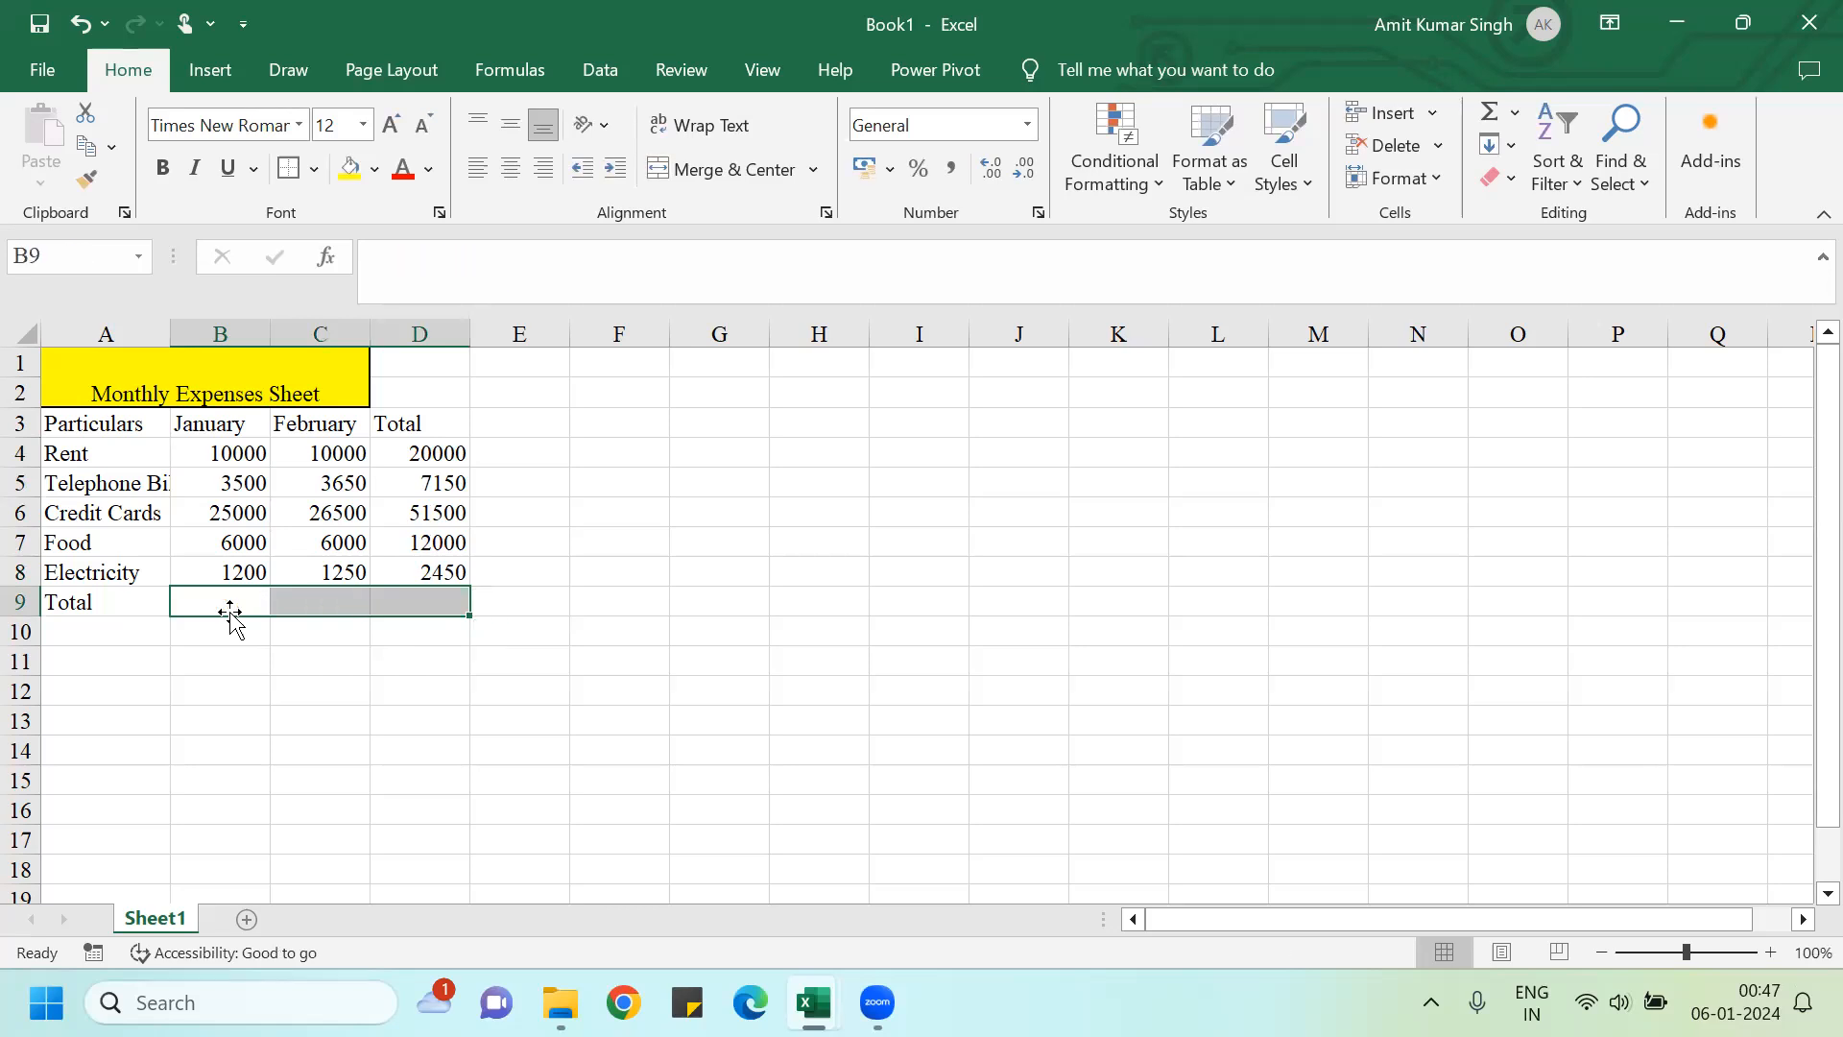
# Step: Clear all the row total formulas from D4:D8
pyautogui.click(438, 453)
pyautogui.hotkey('shift', 'Down')
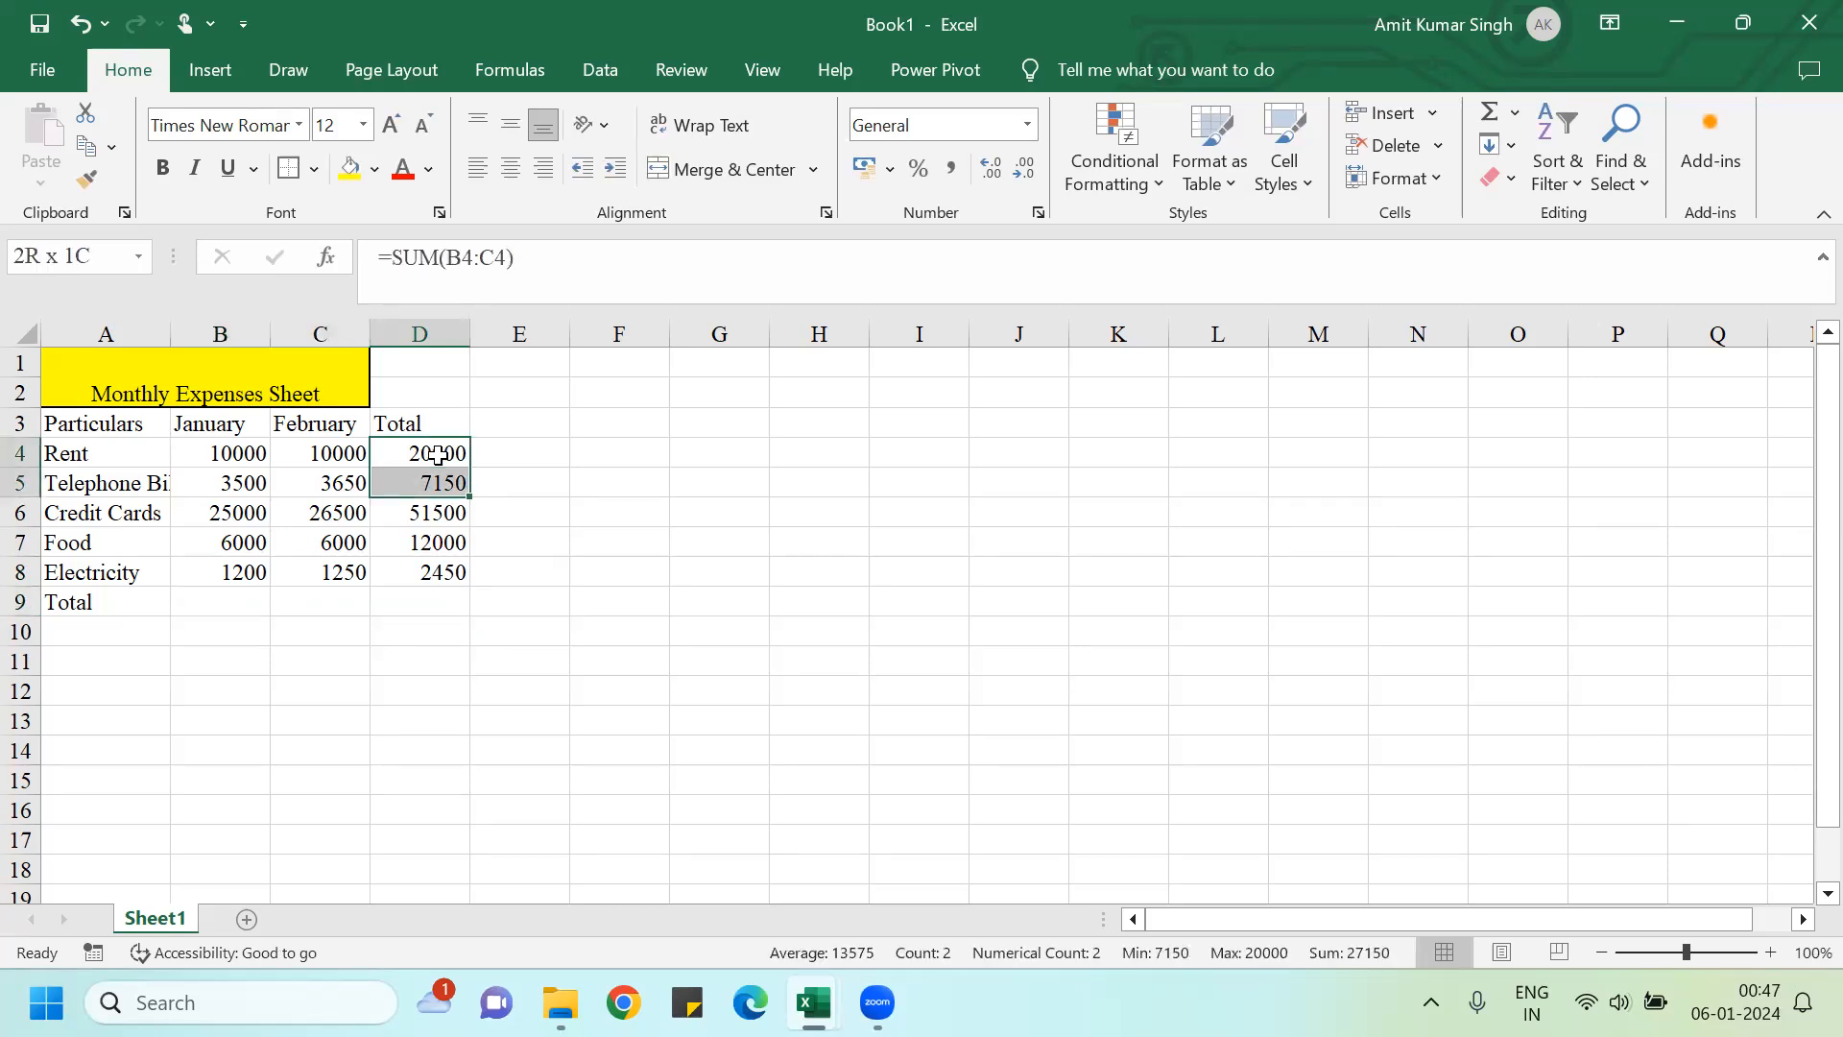
pyautogui.hotkey('shift', 'Down')
pyautogui.hotkey('shift', 'Down')
pyautogui.hotkey('shift', 'Down')
pyautogui.press('Delete')
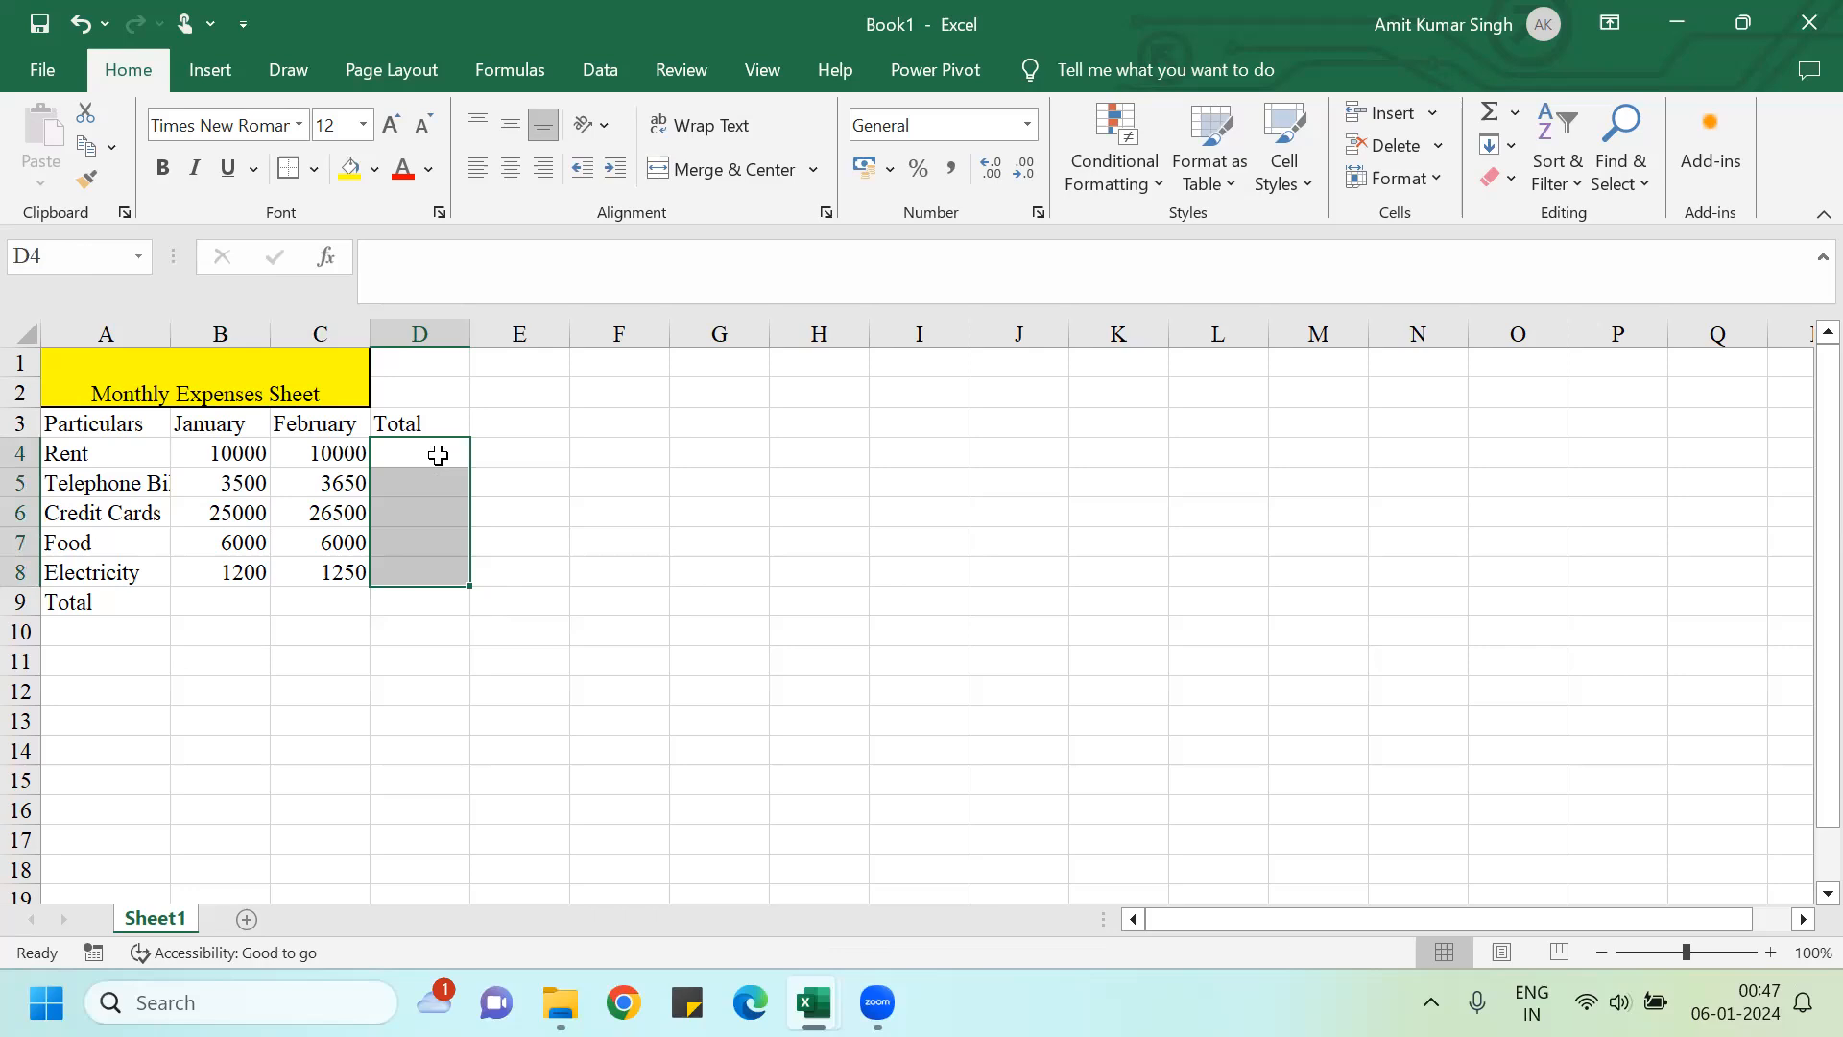
# Step: Use AutoSum in B9 to total the January expenses with =SUM(B4:B8)
pyautogui.click(208, 603)
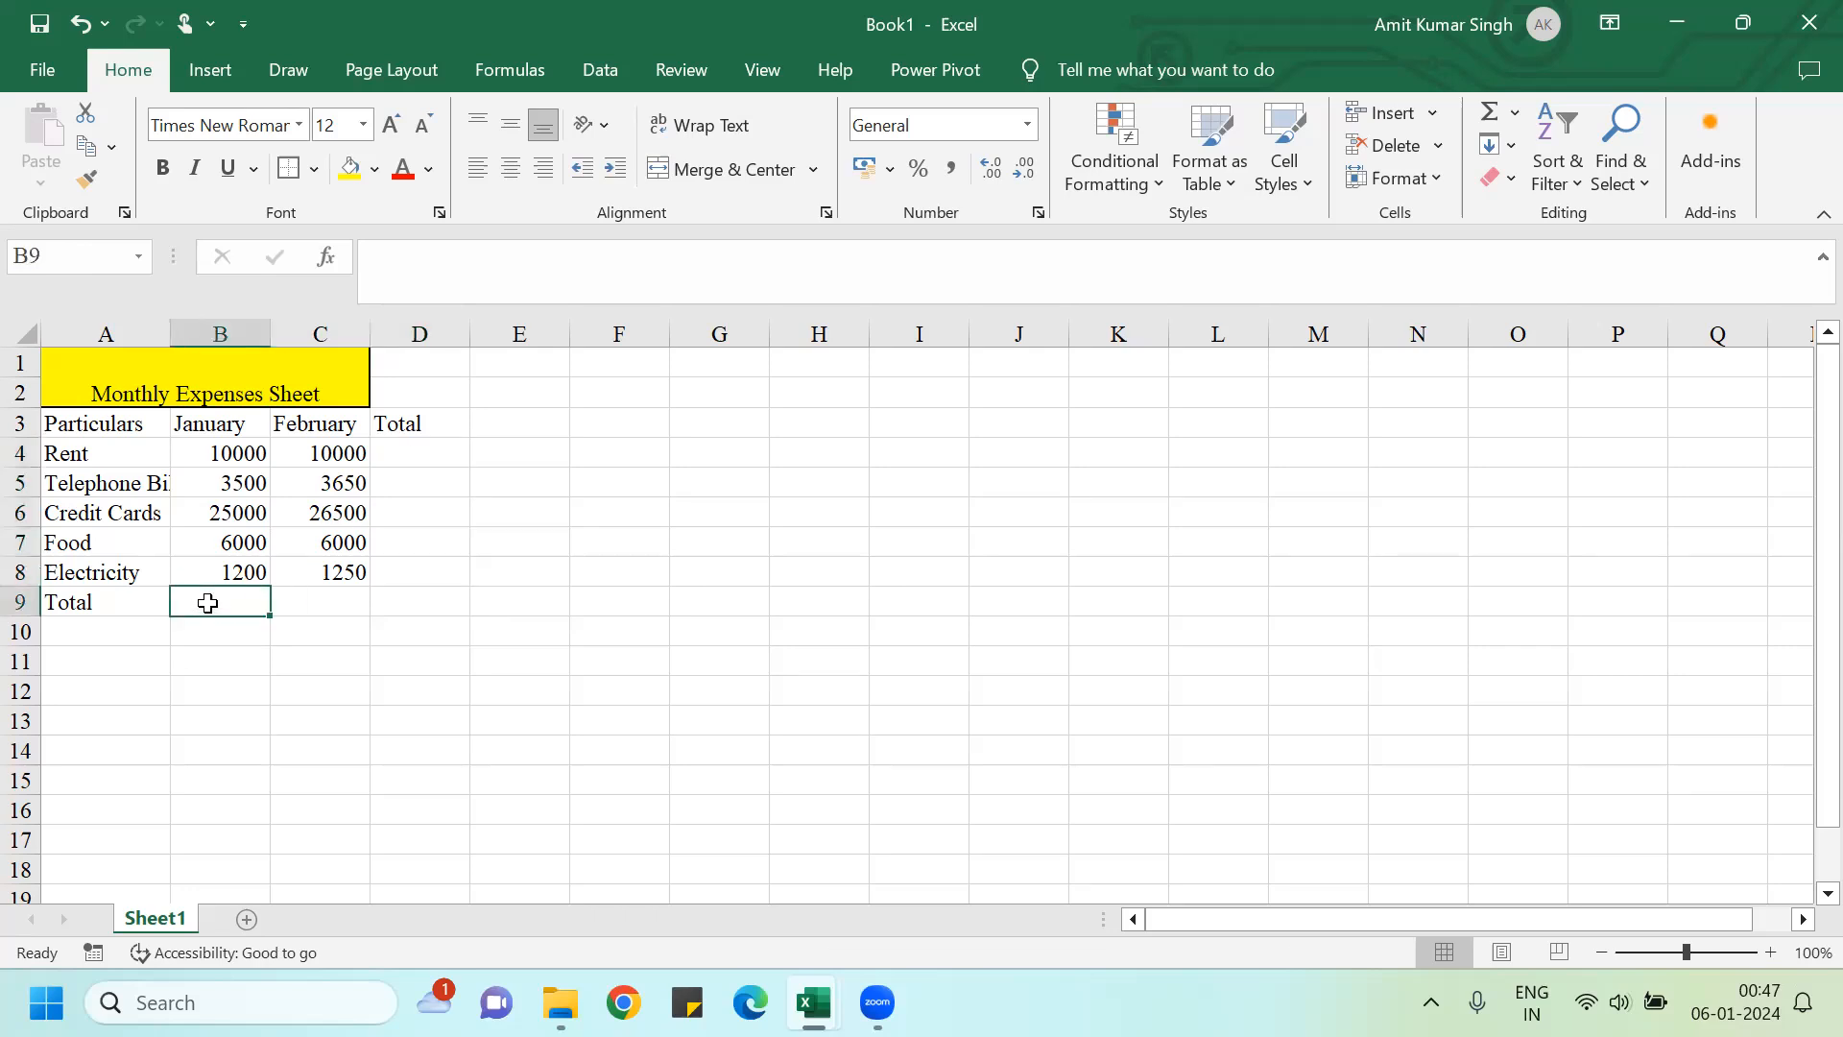
pyautogui.hotkey('alt', '=')
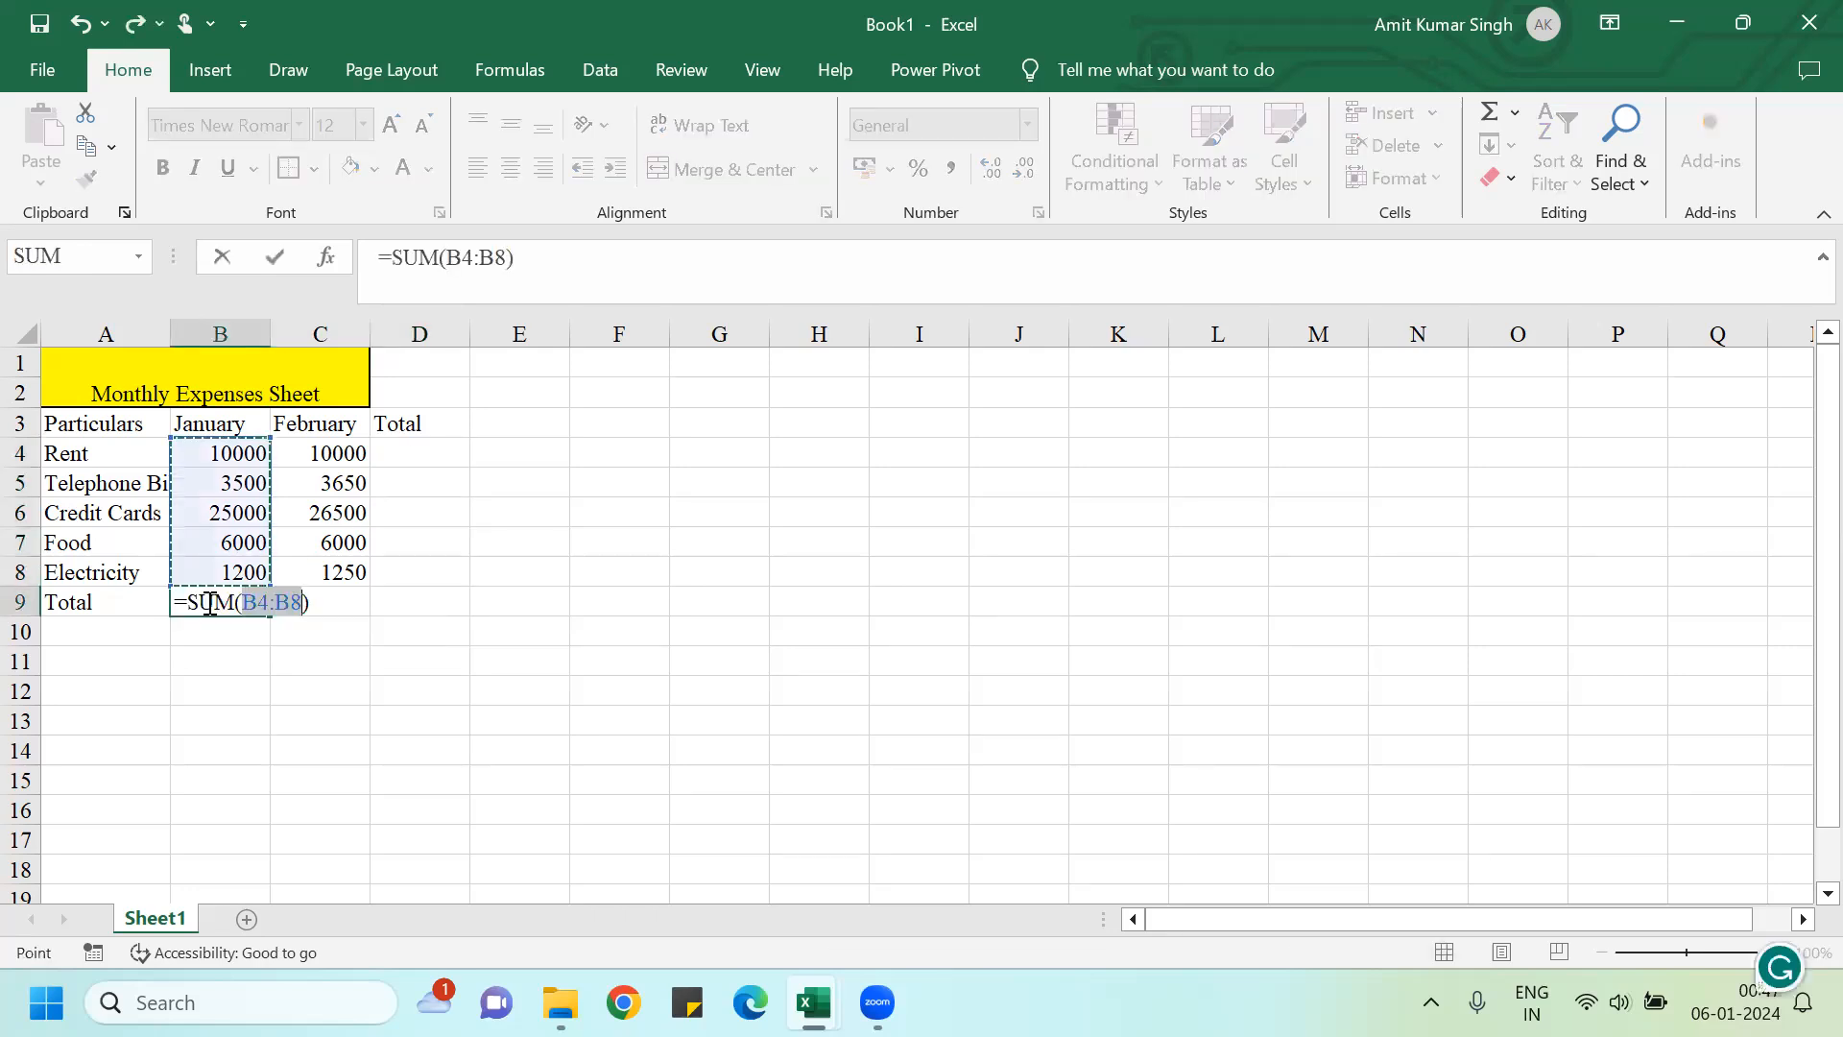
pyautogui.press('Return')
# Step: Copy the January total formula from B9 and paste it into C9 for February
pyautogui.click(208, 603)
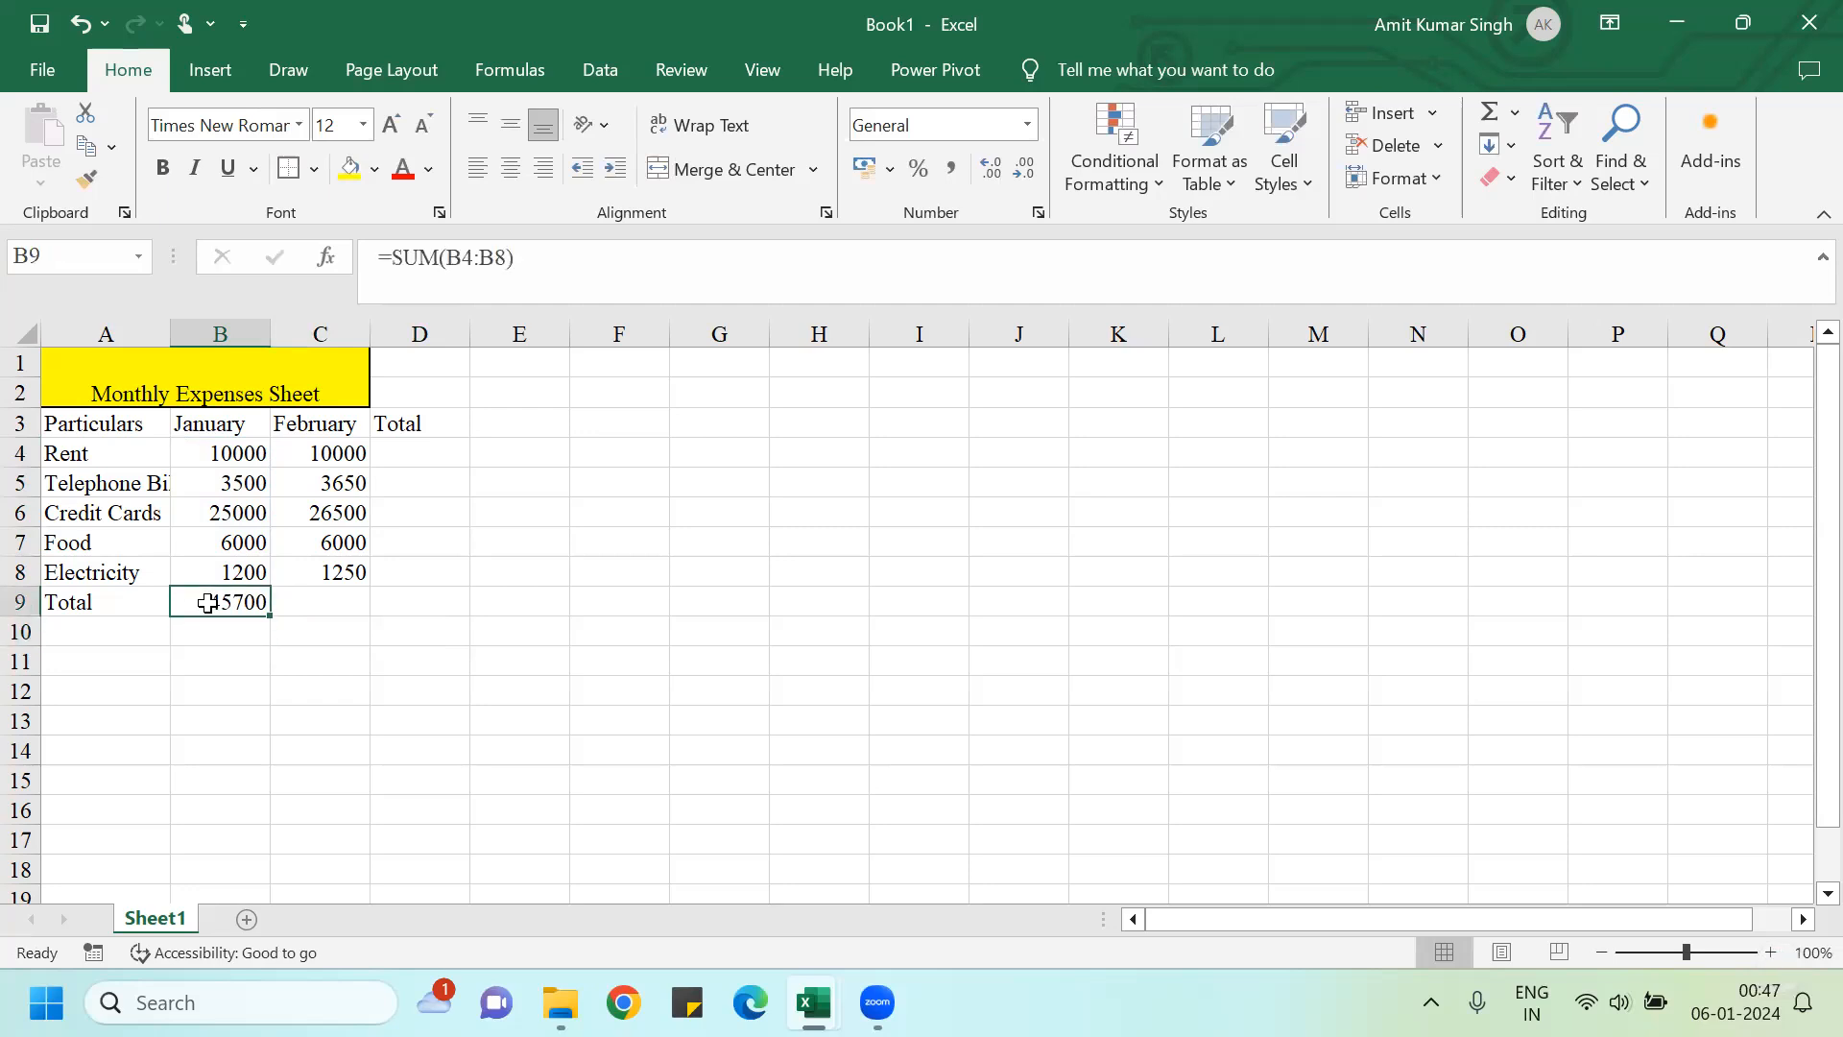
pyautogui.hotkey('ctrl', 'c')
pyautogui.press('Right')
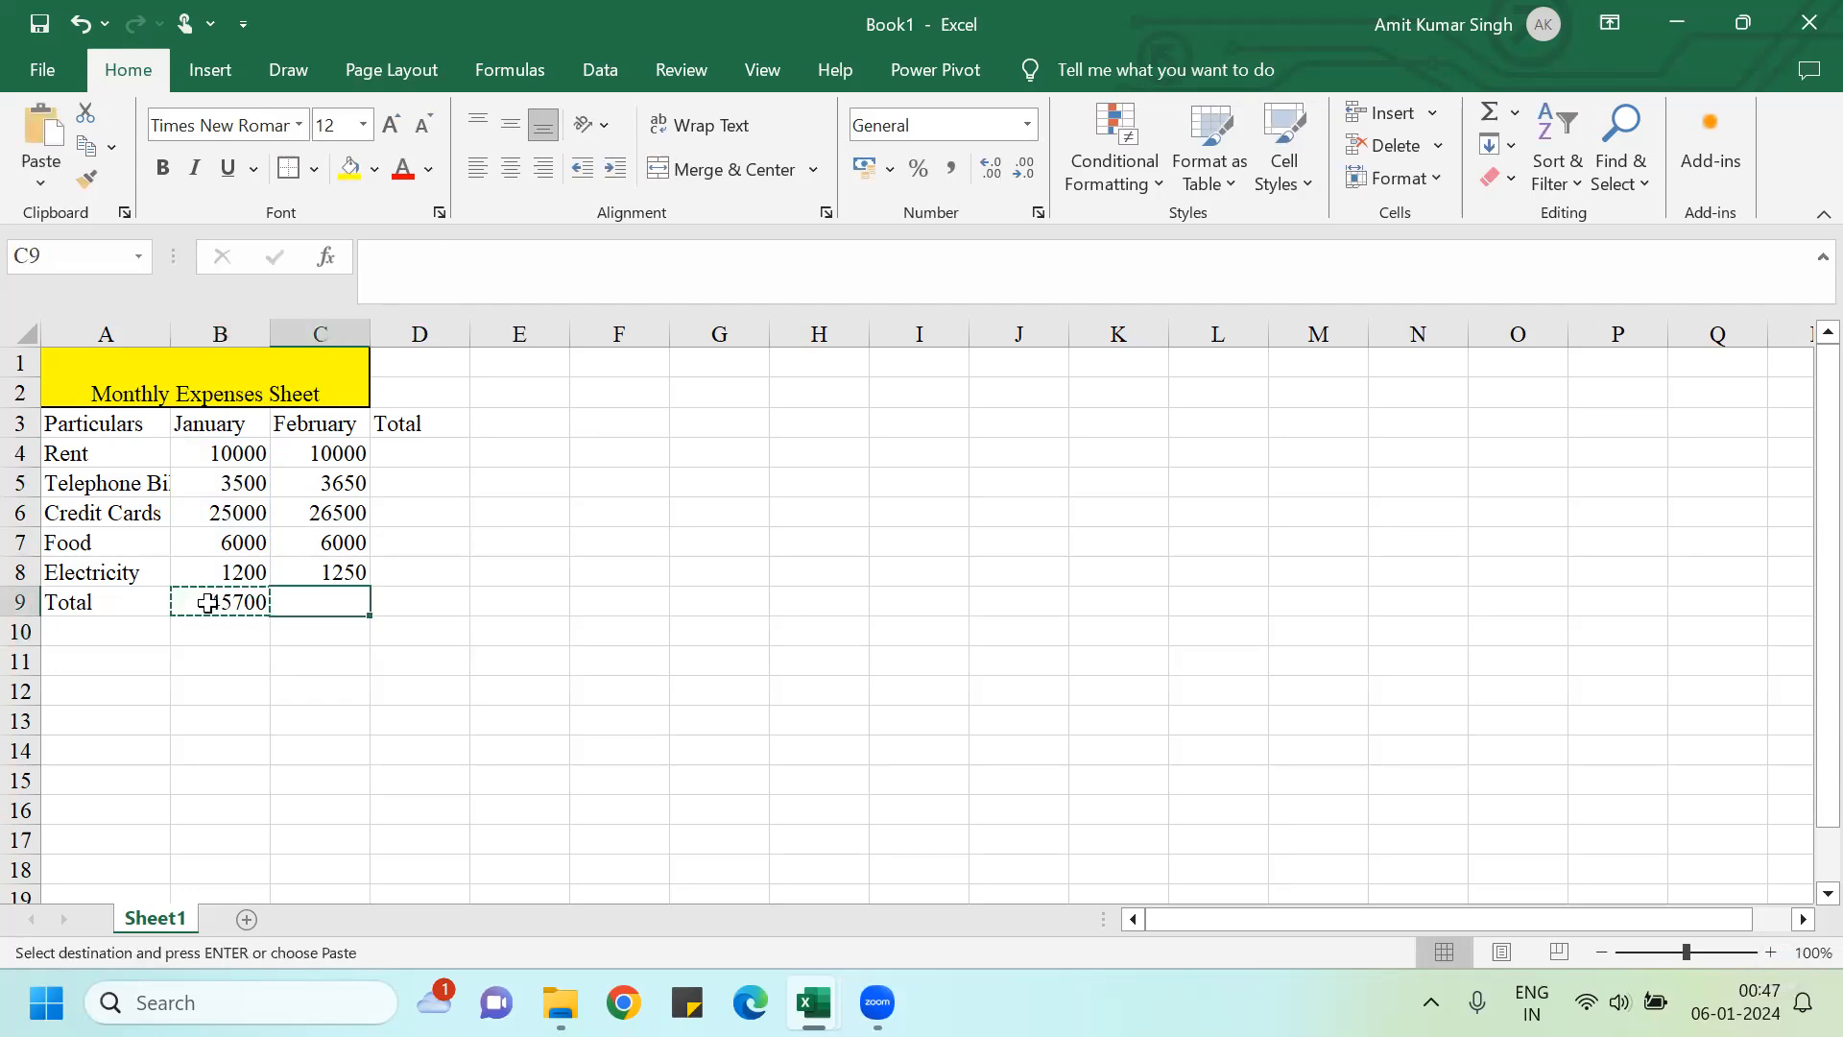
pyautogui.hotkey('ctrl', 'v')
# Step: Use AutoSum in D4 to total the rent with =SUM(B4:C4) and copy the formula down through D8
pyautogui.click(432, 448)
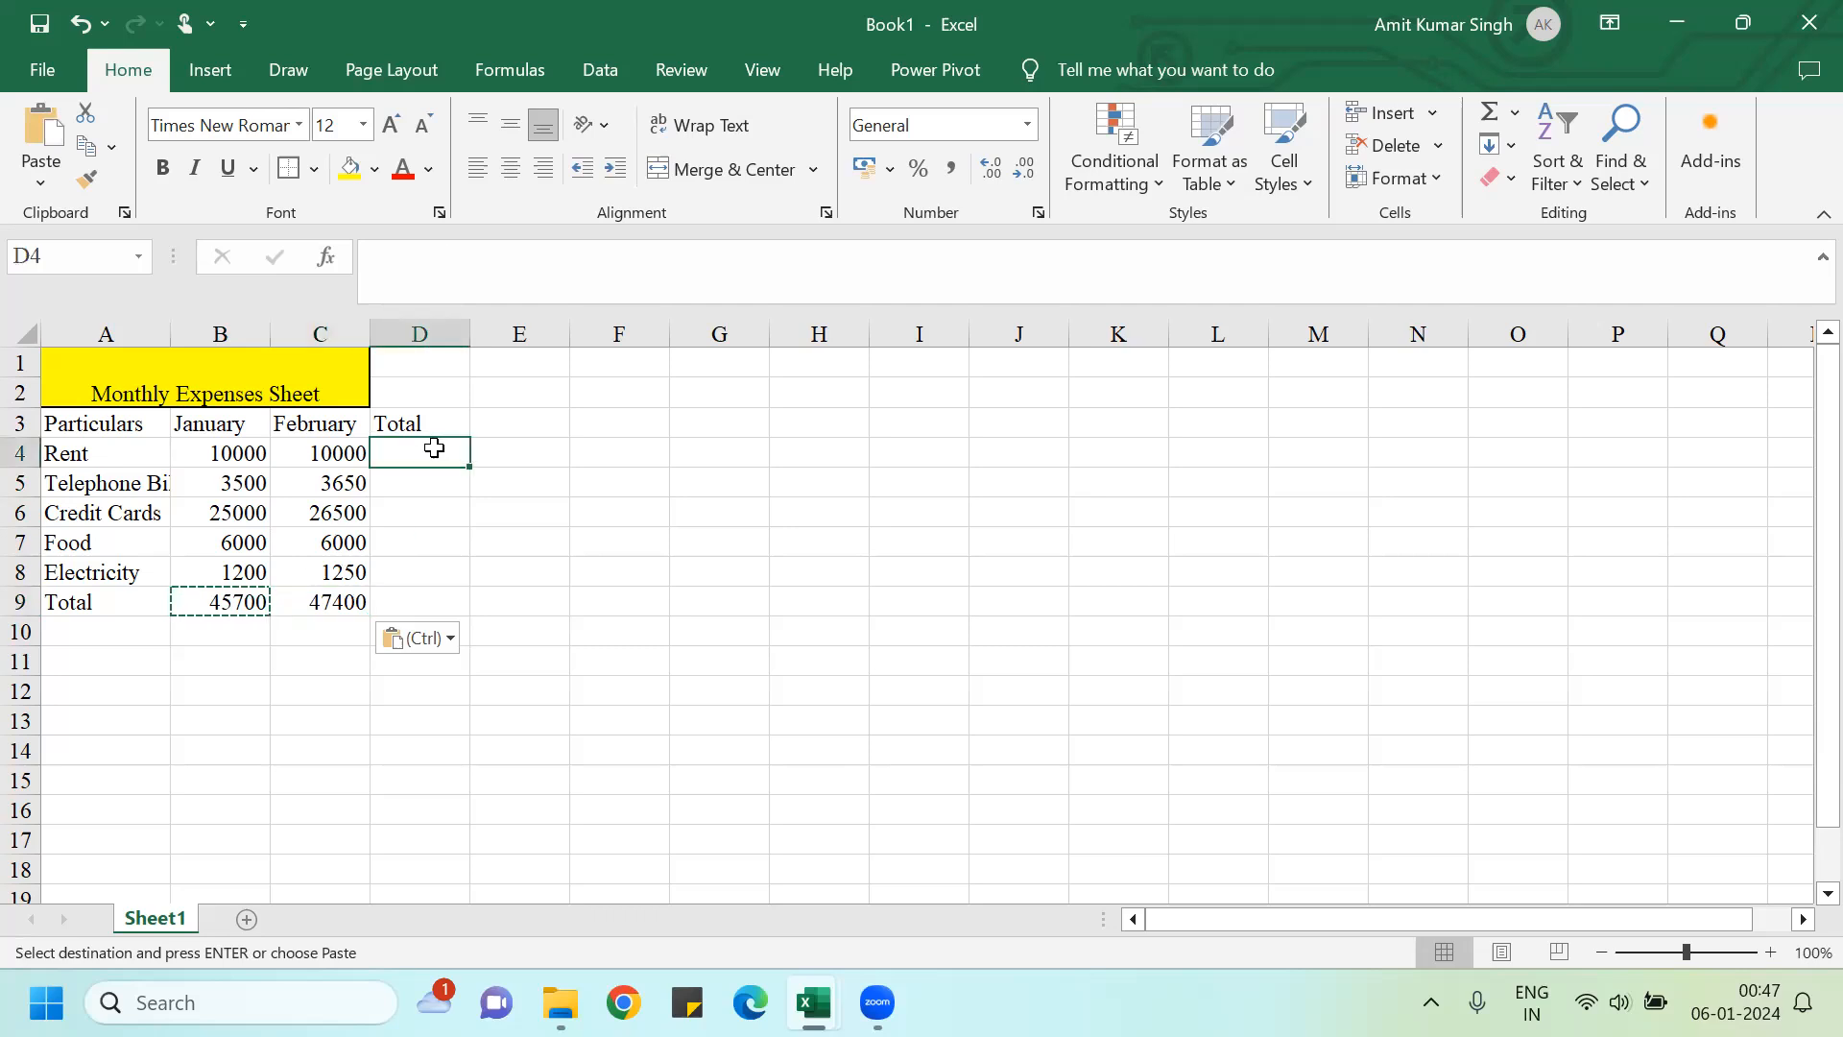
pyautogui.hotkey('alt', '=')
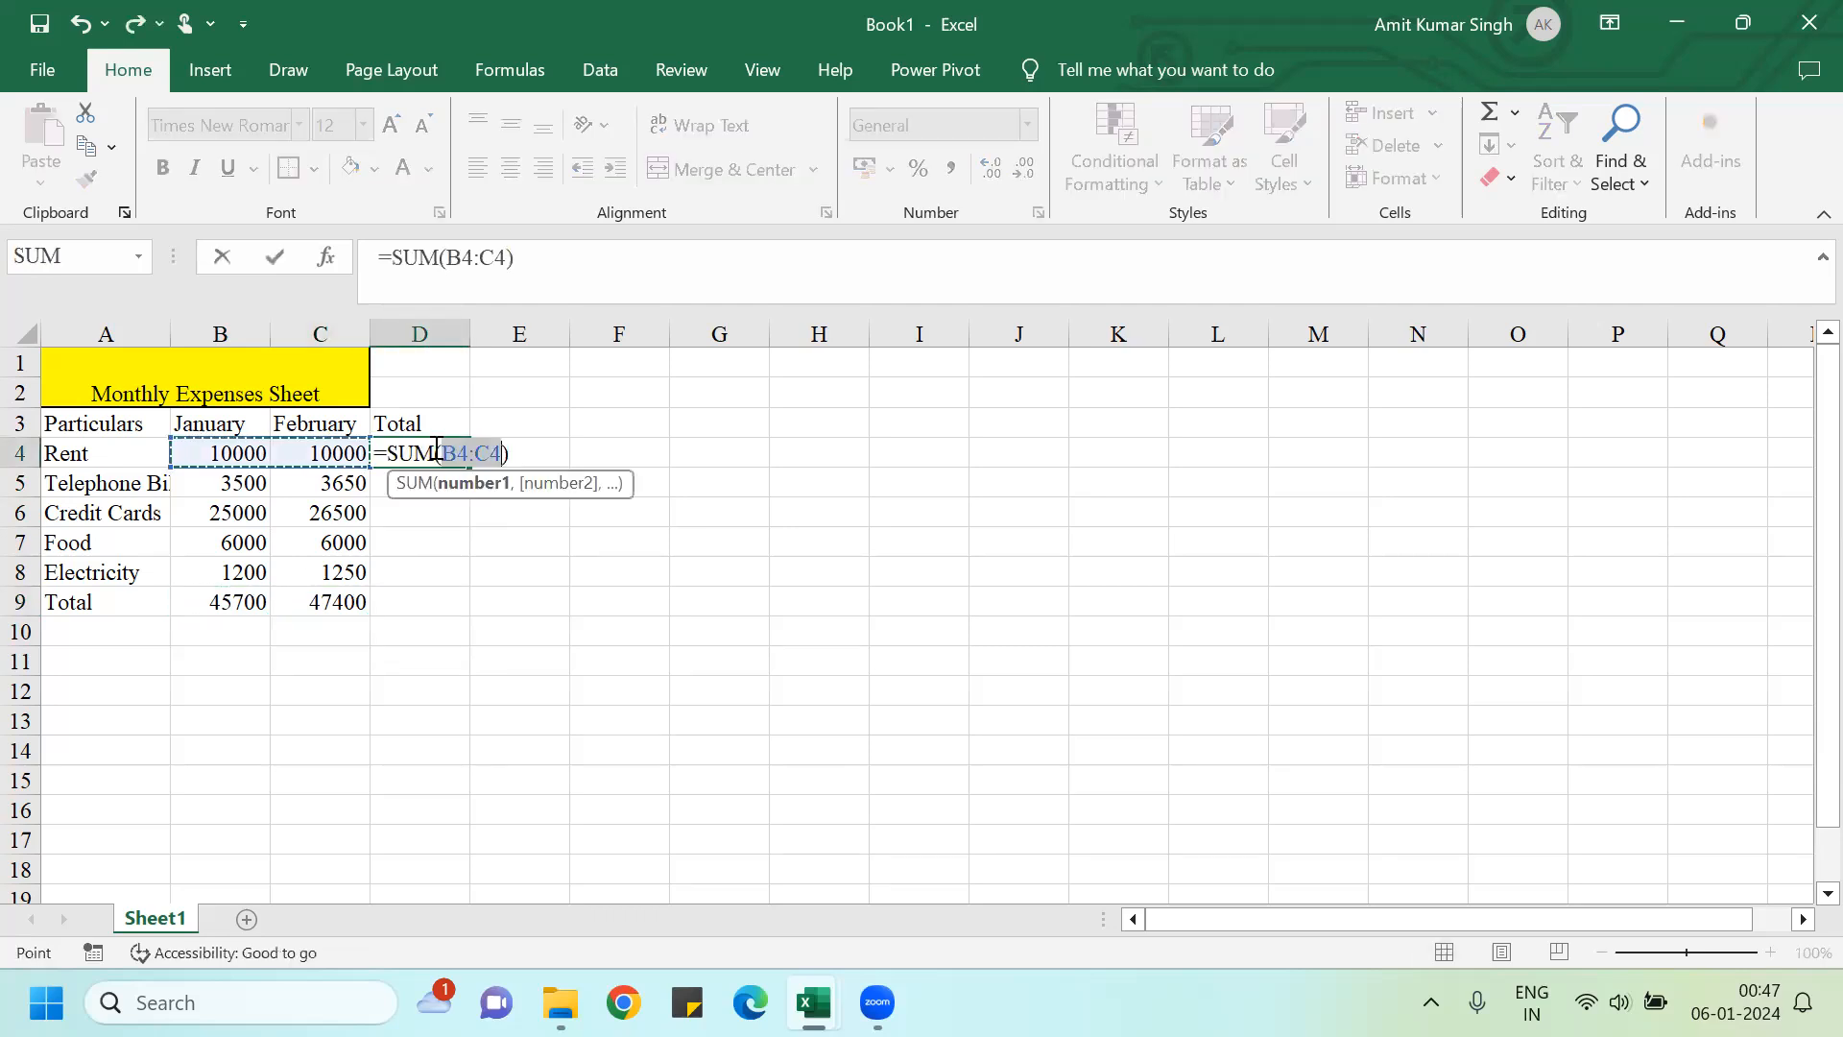
pyautogui.press('Return')
pyautogui.click(434, 448)
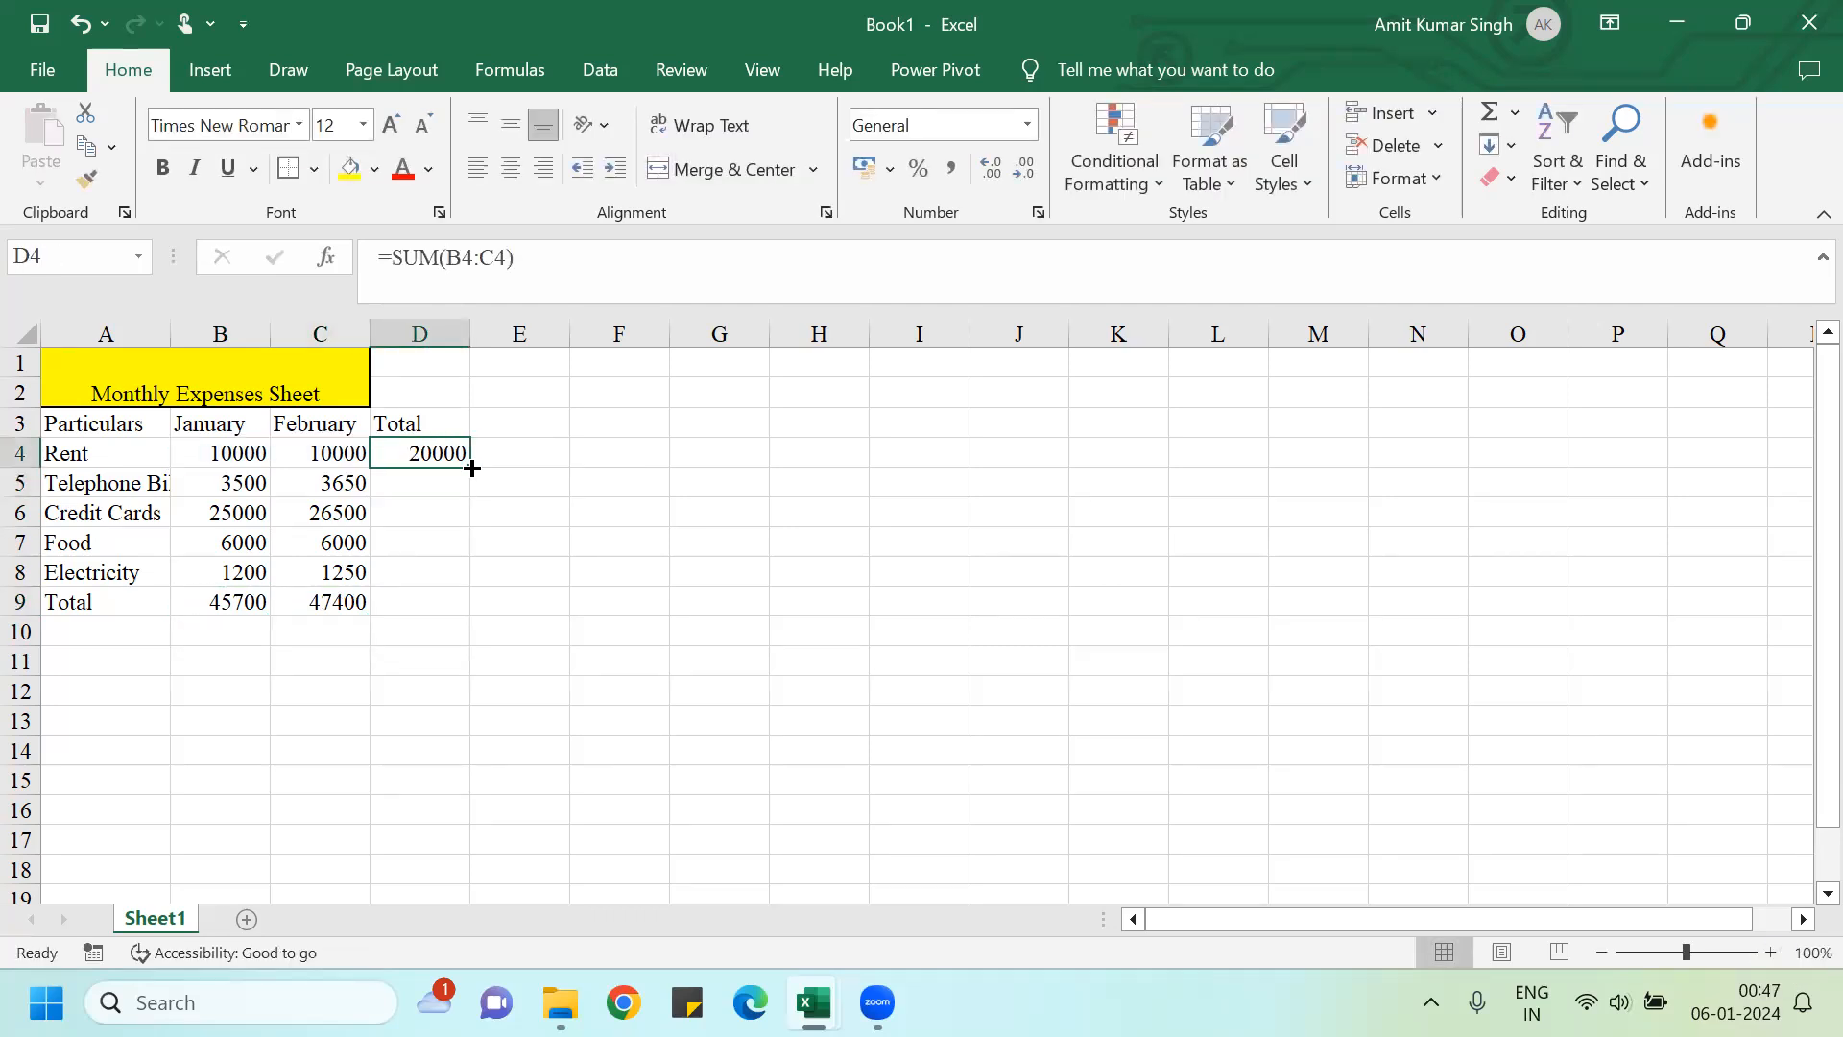
pyautogui.moveTo(471, 467); pyautogui.dragTo(462, 574)
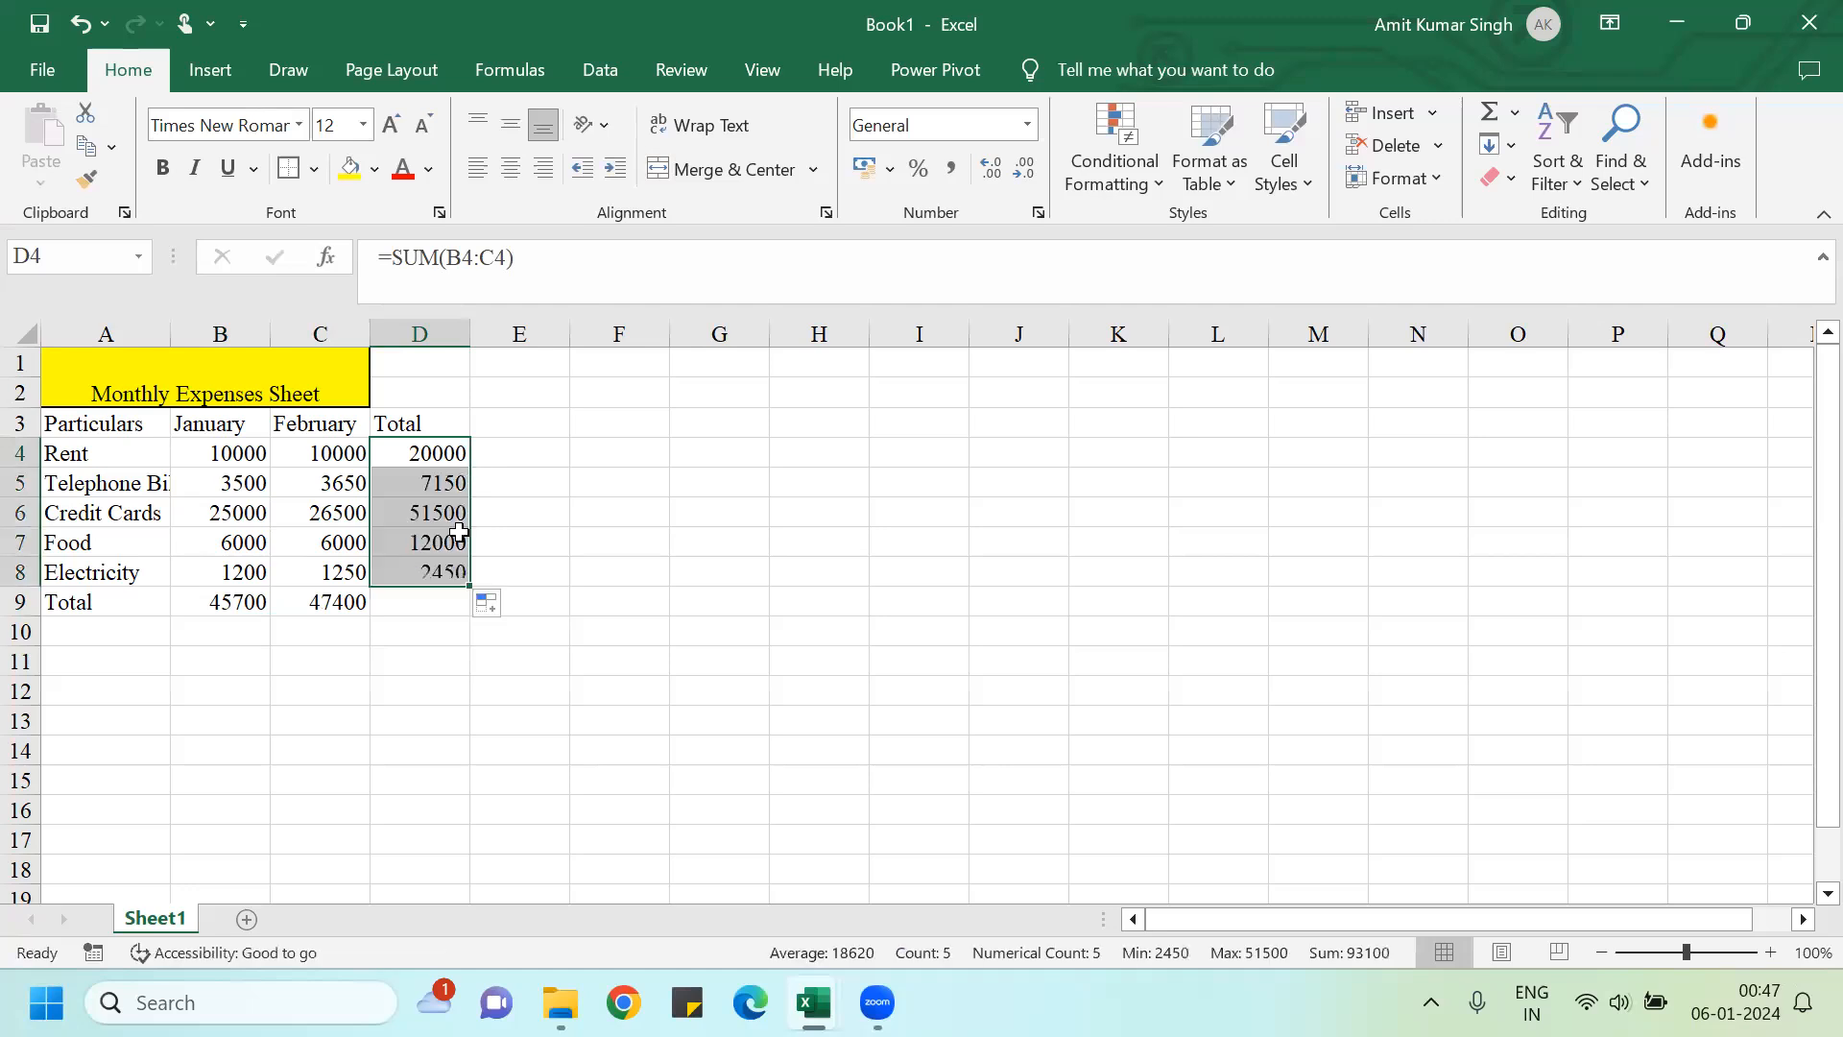
# Step: Use AutoSum in D9 to calculate the grand total with =SUM(D4:D8)
pyautogui.click(426, 596)
pyautogui.hotkey('alt', '=')
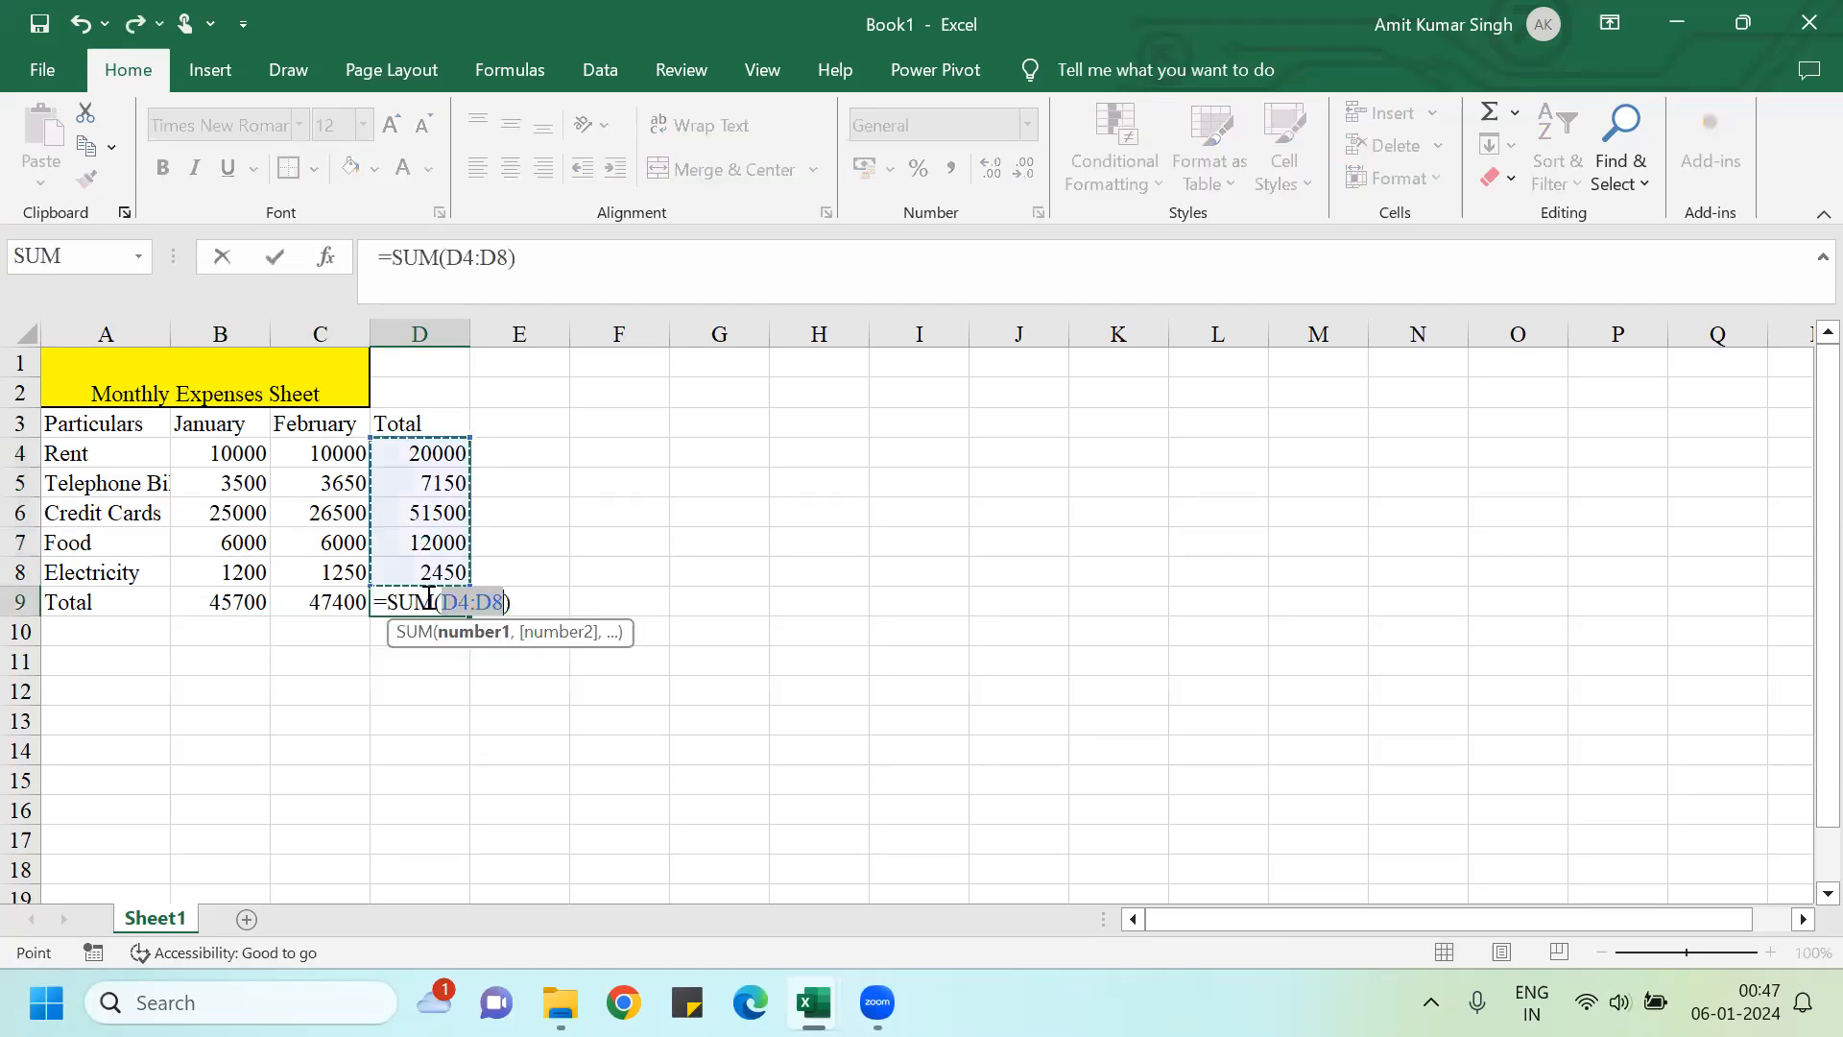
pyautogui.press('Return')
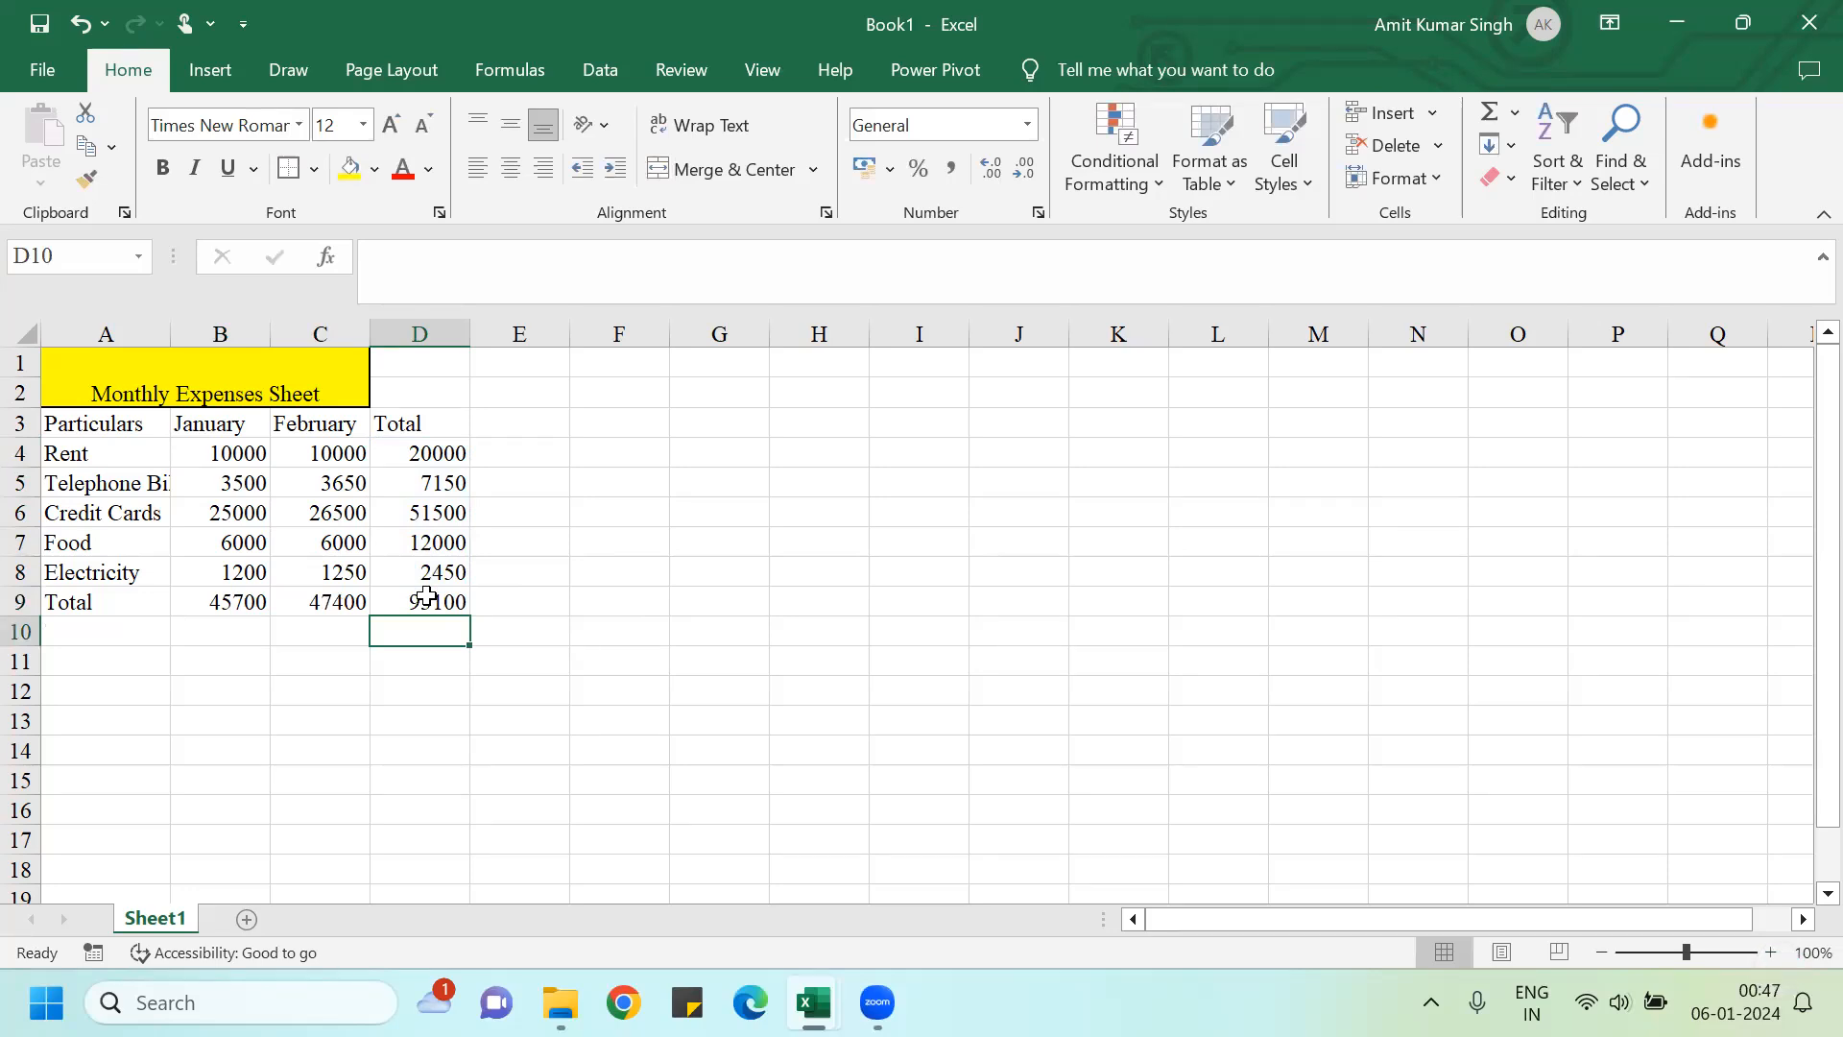
# Step: Apply all borders to the expense table in A3:D9
pyautogui.click(100, 431)
pyautogui.hotkey('shift', 'Down')
pyautogui.hotkey('shift', 'Down')
pyautogui.hotkey('shift', 'Down')
pyautogui.hotkey('shift', 'Down')
pyautogui.hotkey('shift', 'Down')
pyautogui.hotkey('shift', 'Down')
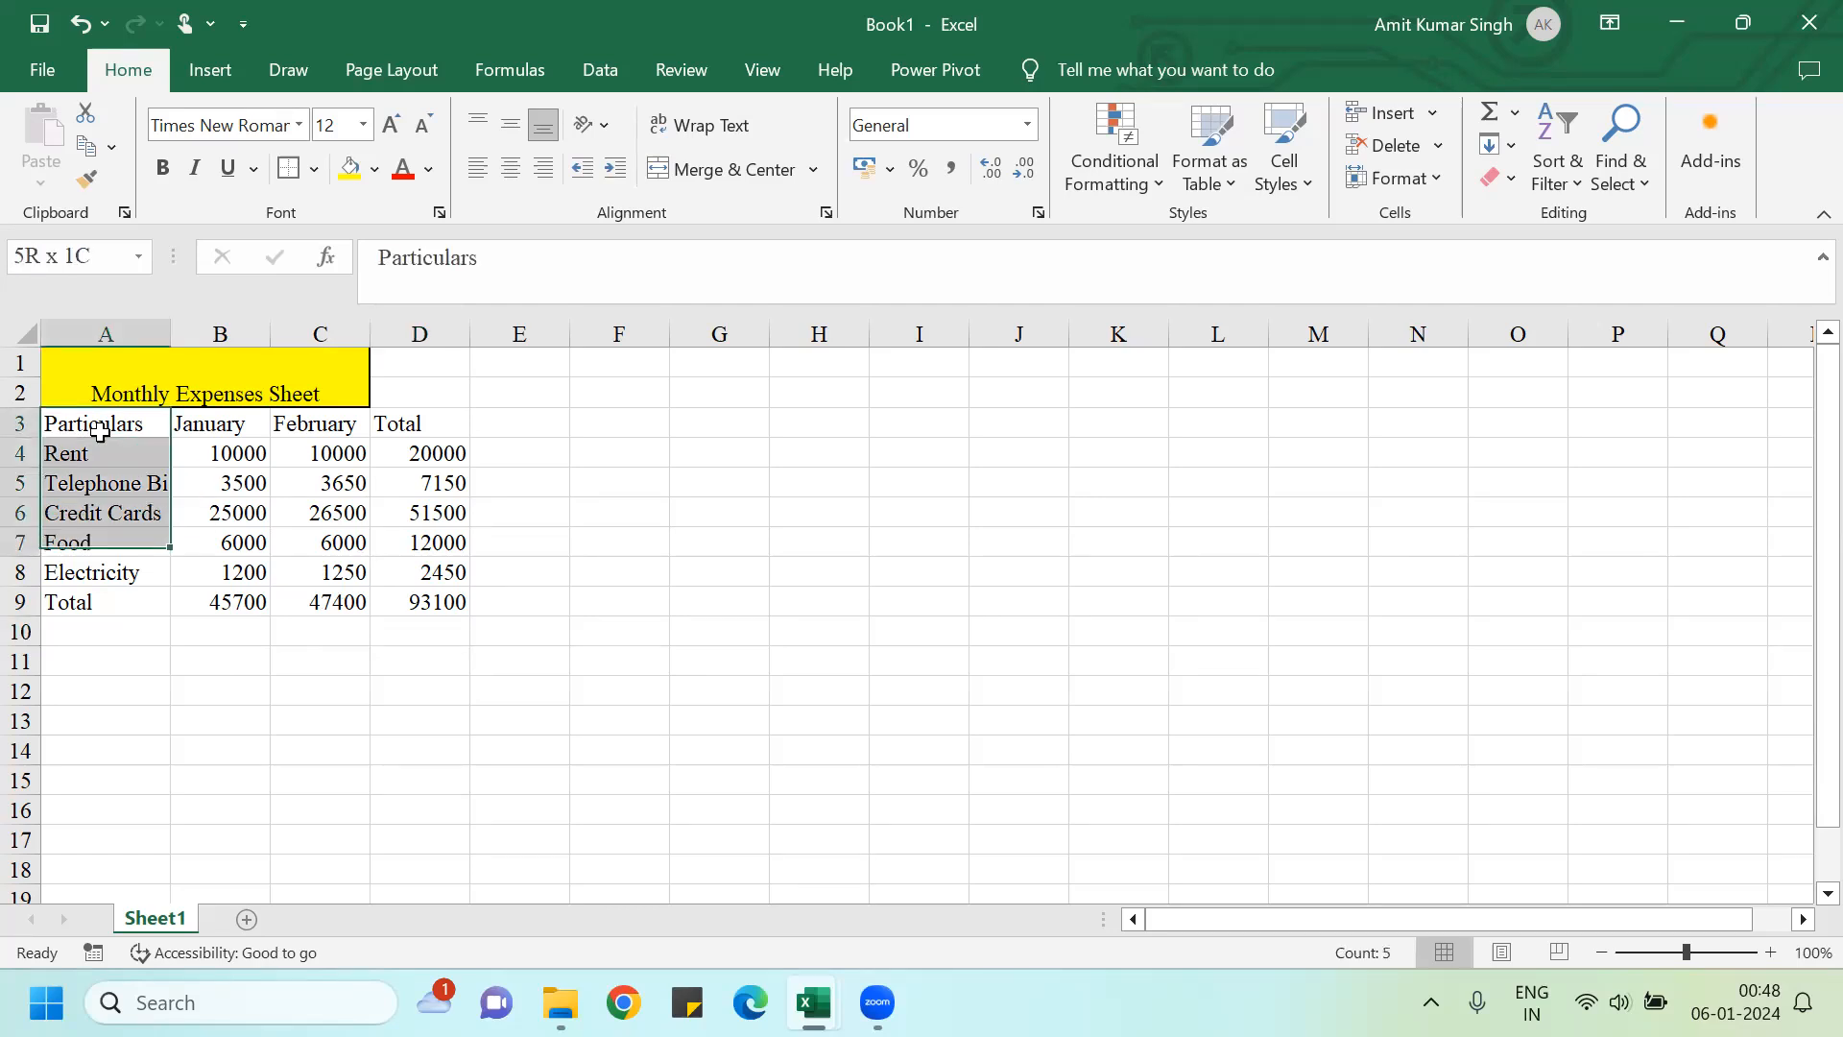
pyautogui.hotkey('shift', 'Right')
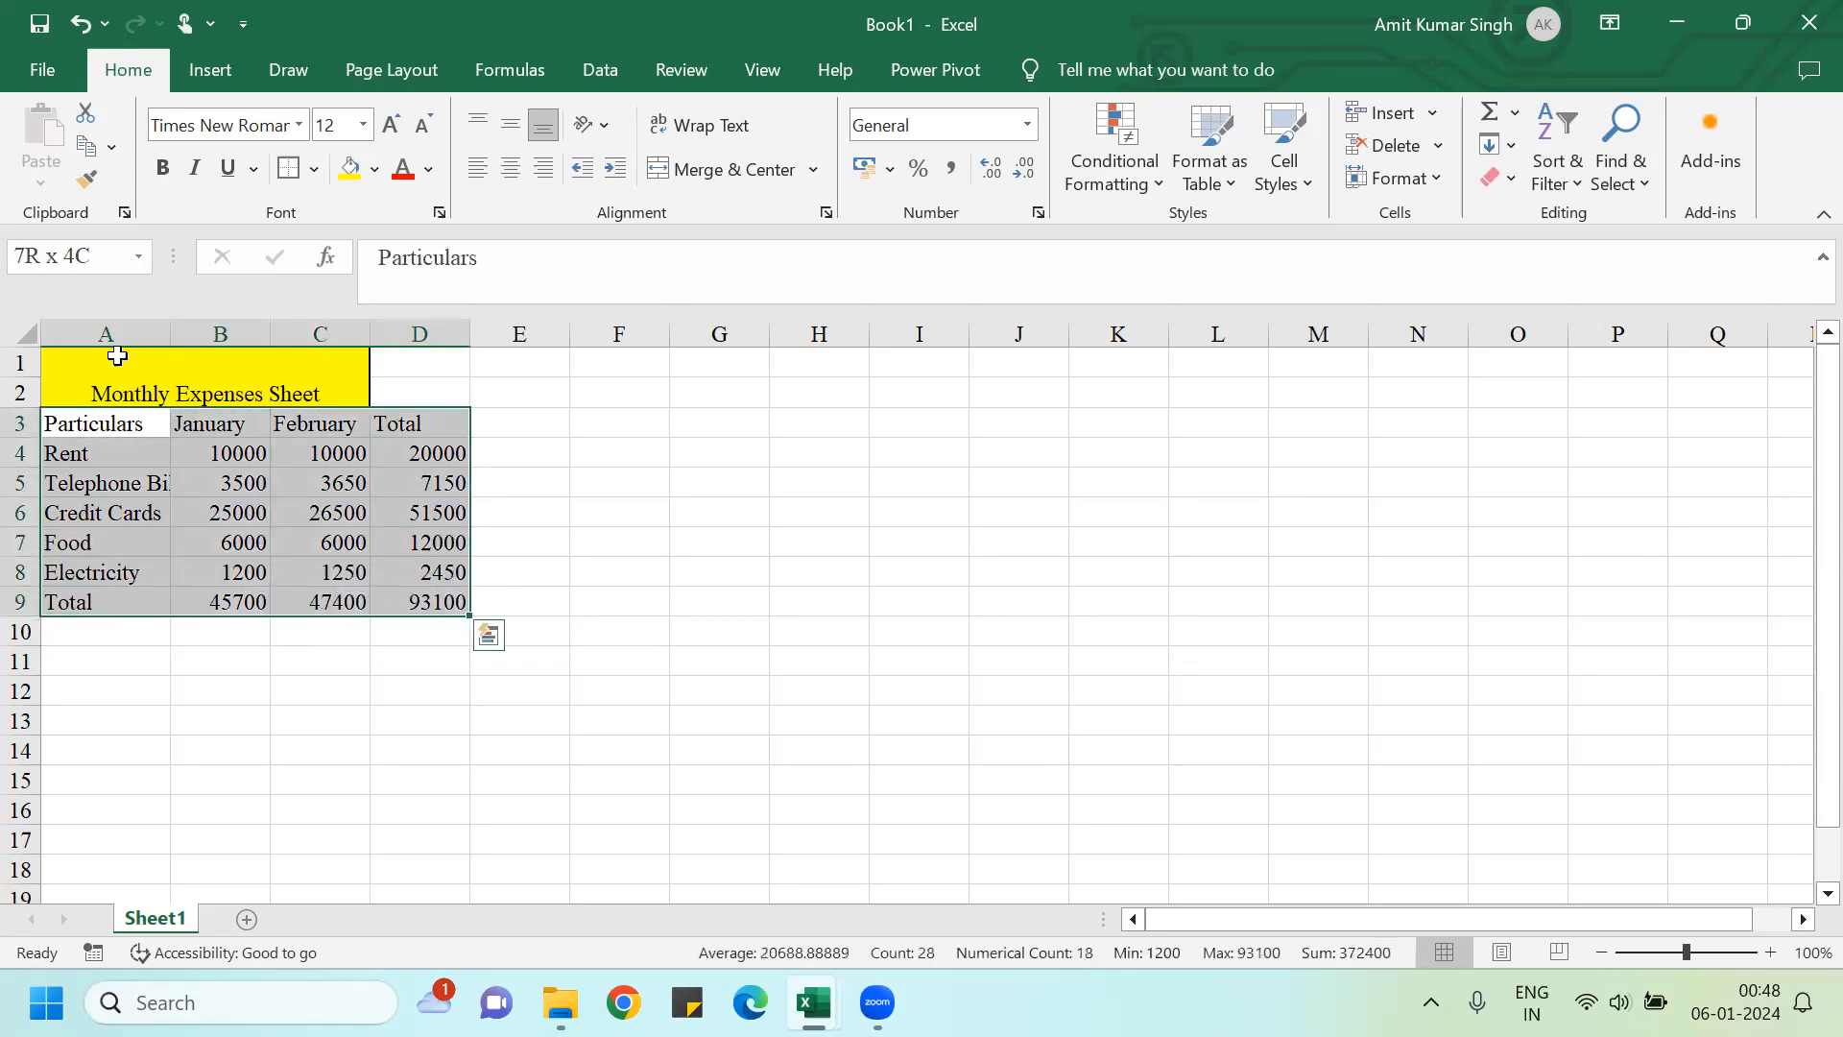
pyautogui.click(316, 170)
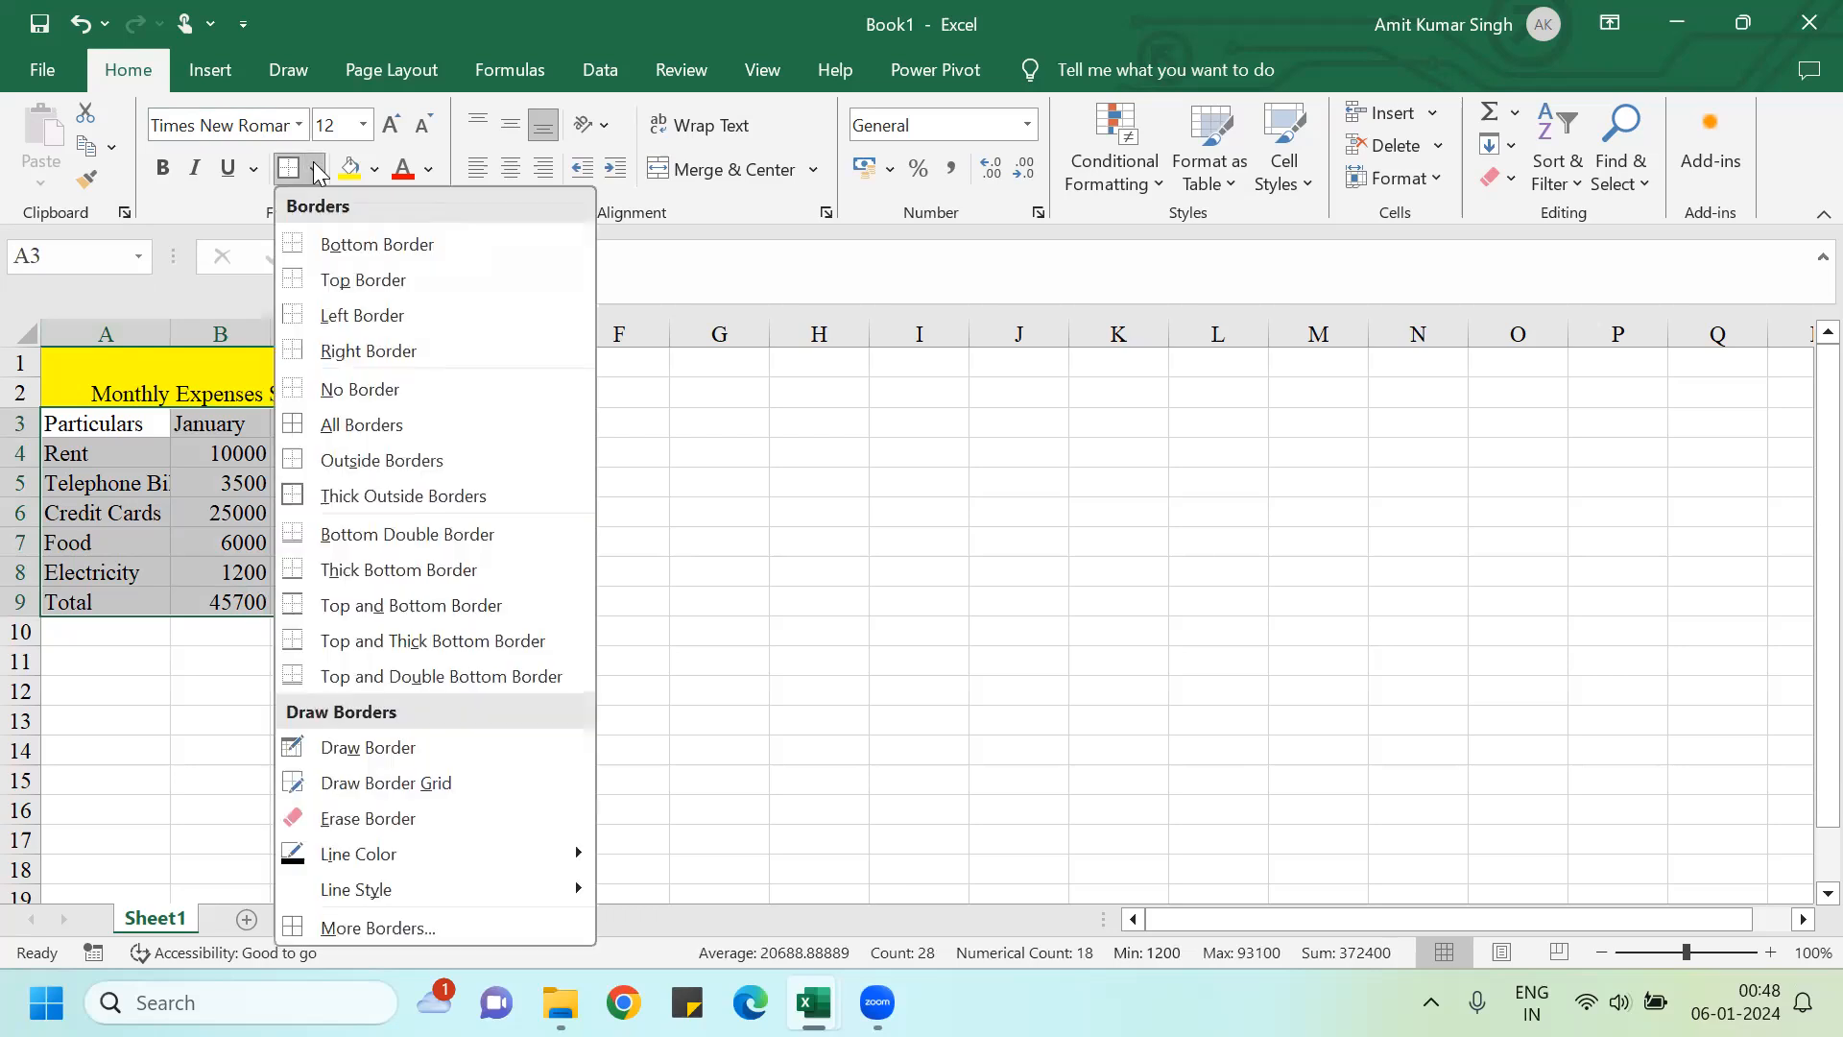
pyautogui.click(359, 434)
# Step: Add a thick outside border around the expense table A3:D9
pyautogui.click(318, 179)
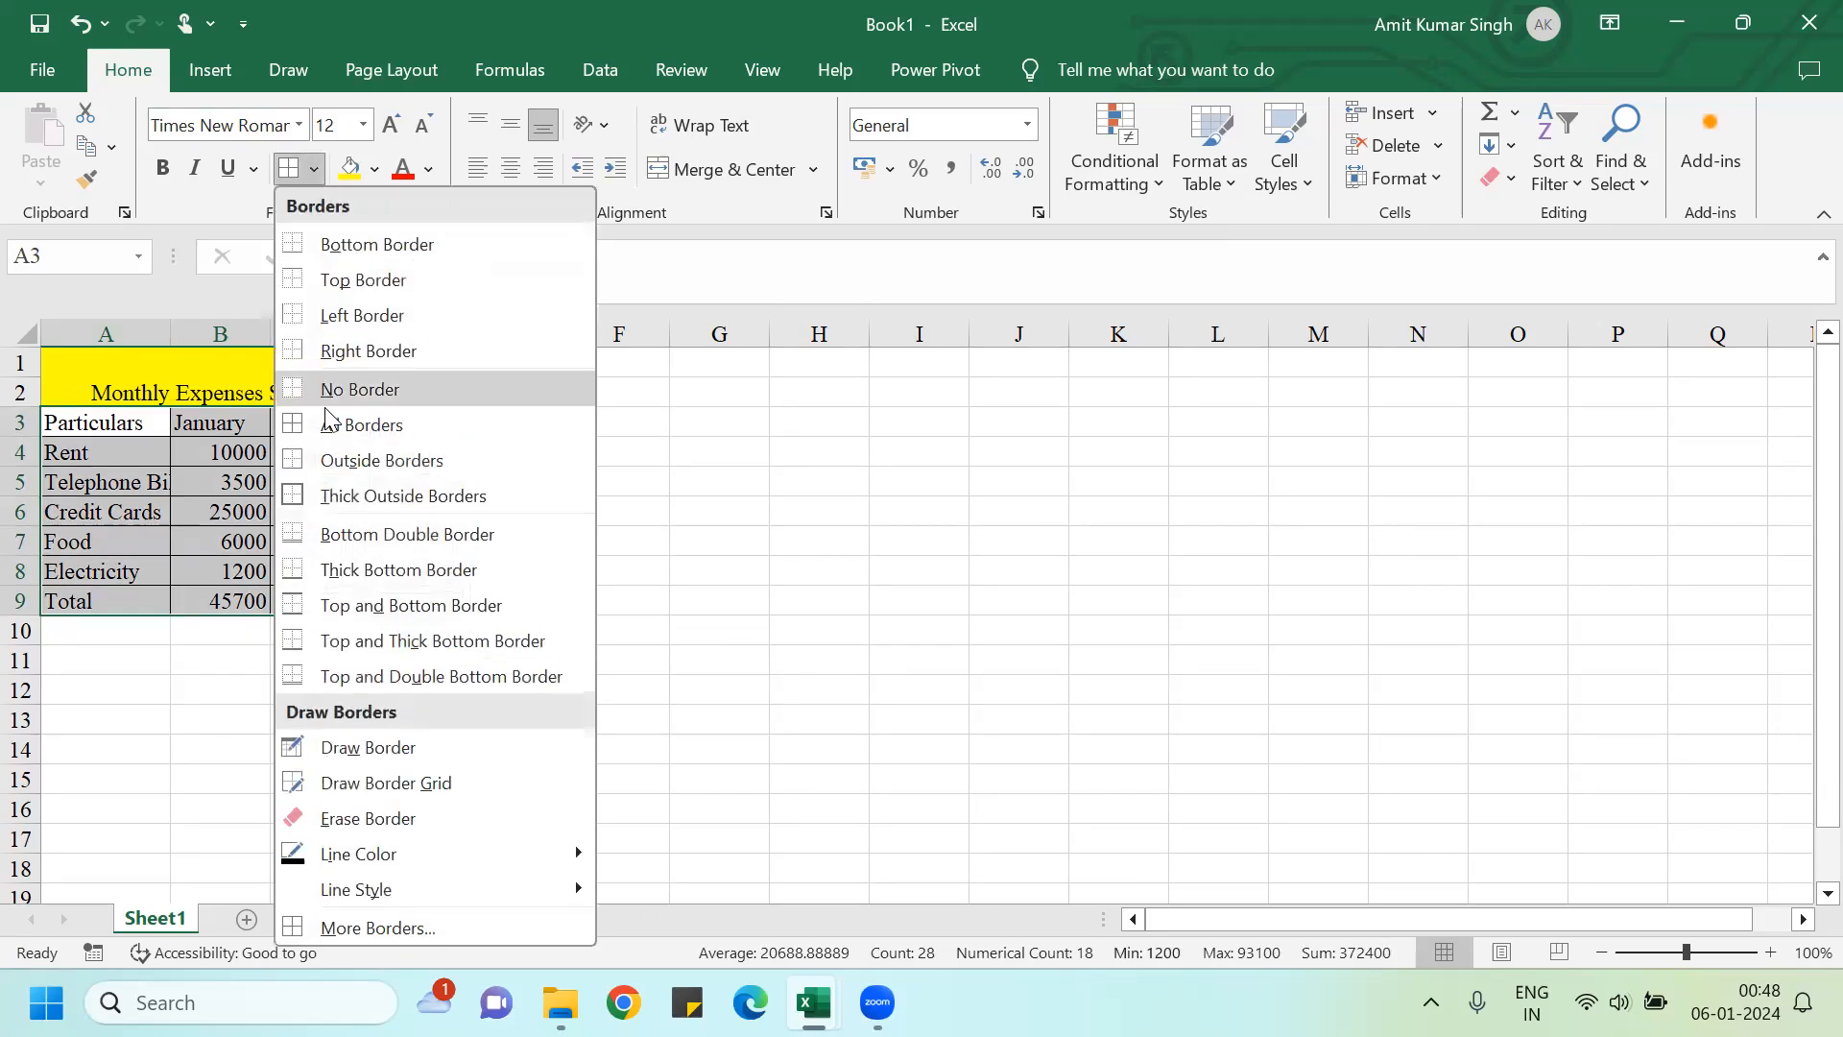
pyautogui.click(338, 497)
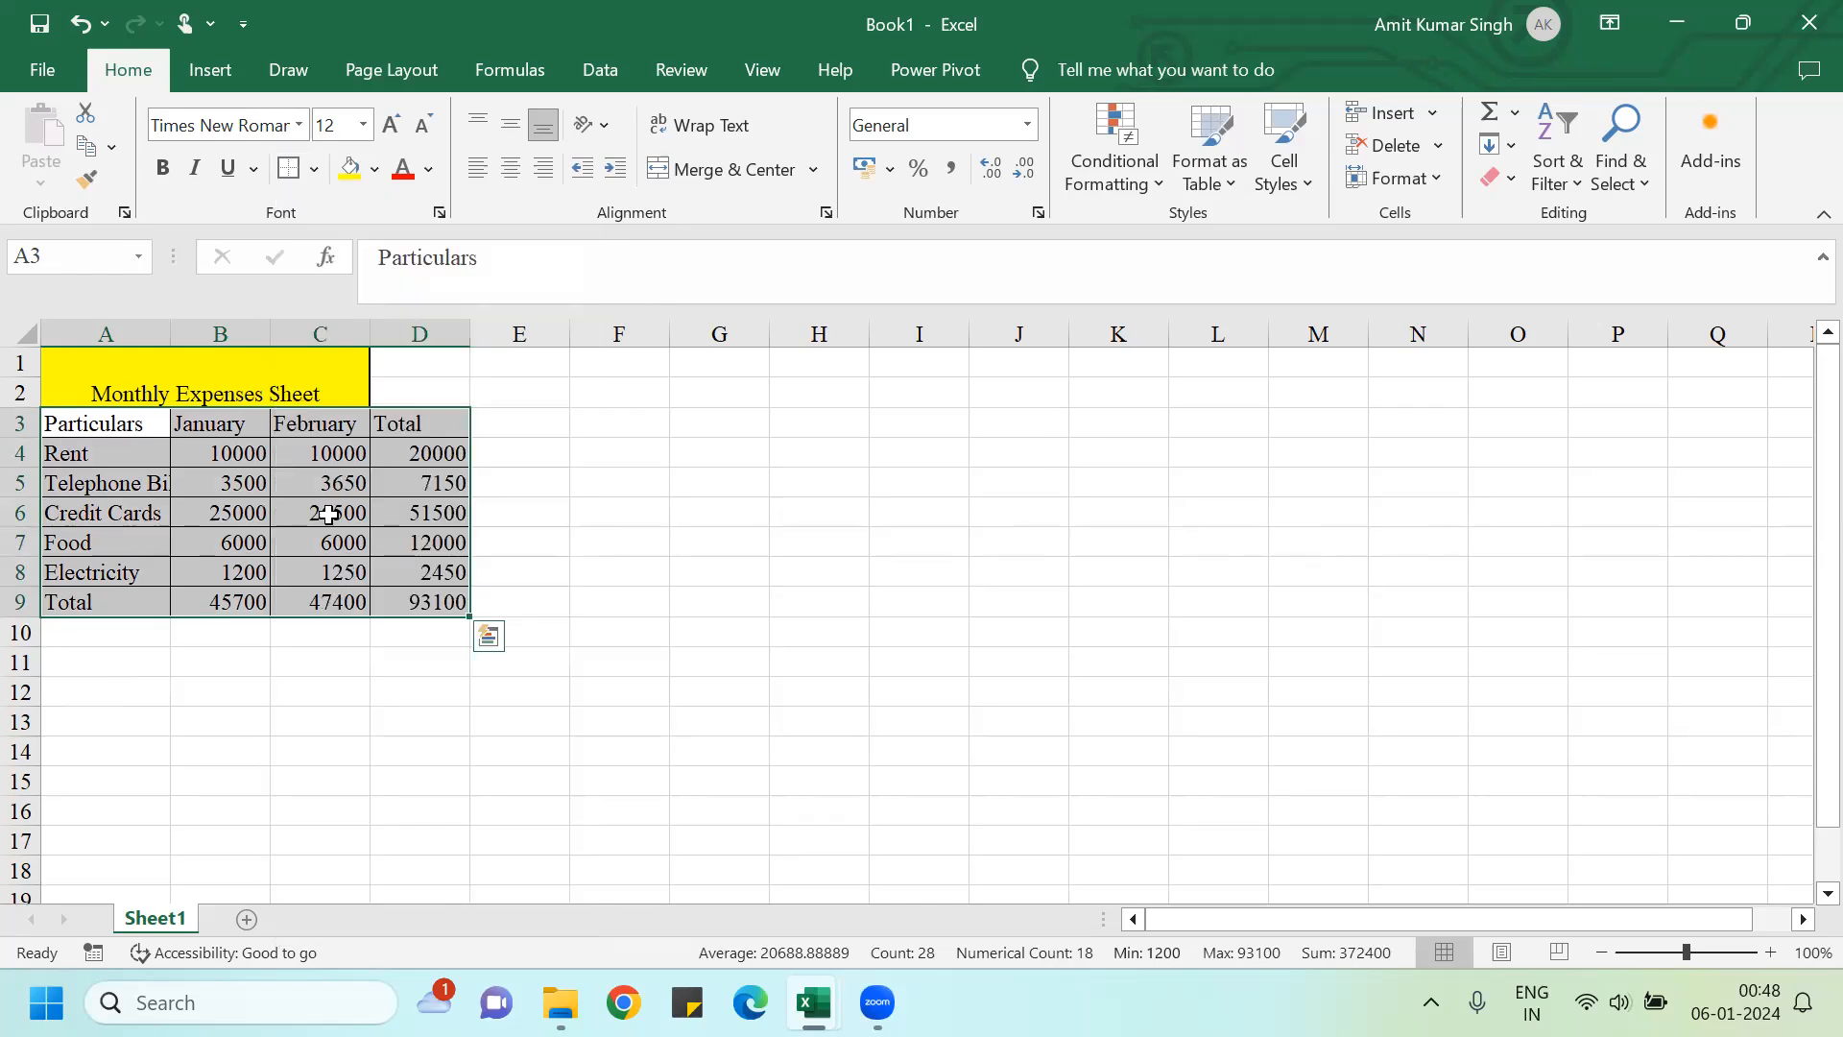
pyautogui.click(285, 637)
pyautogui.click(286, 745)
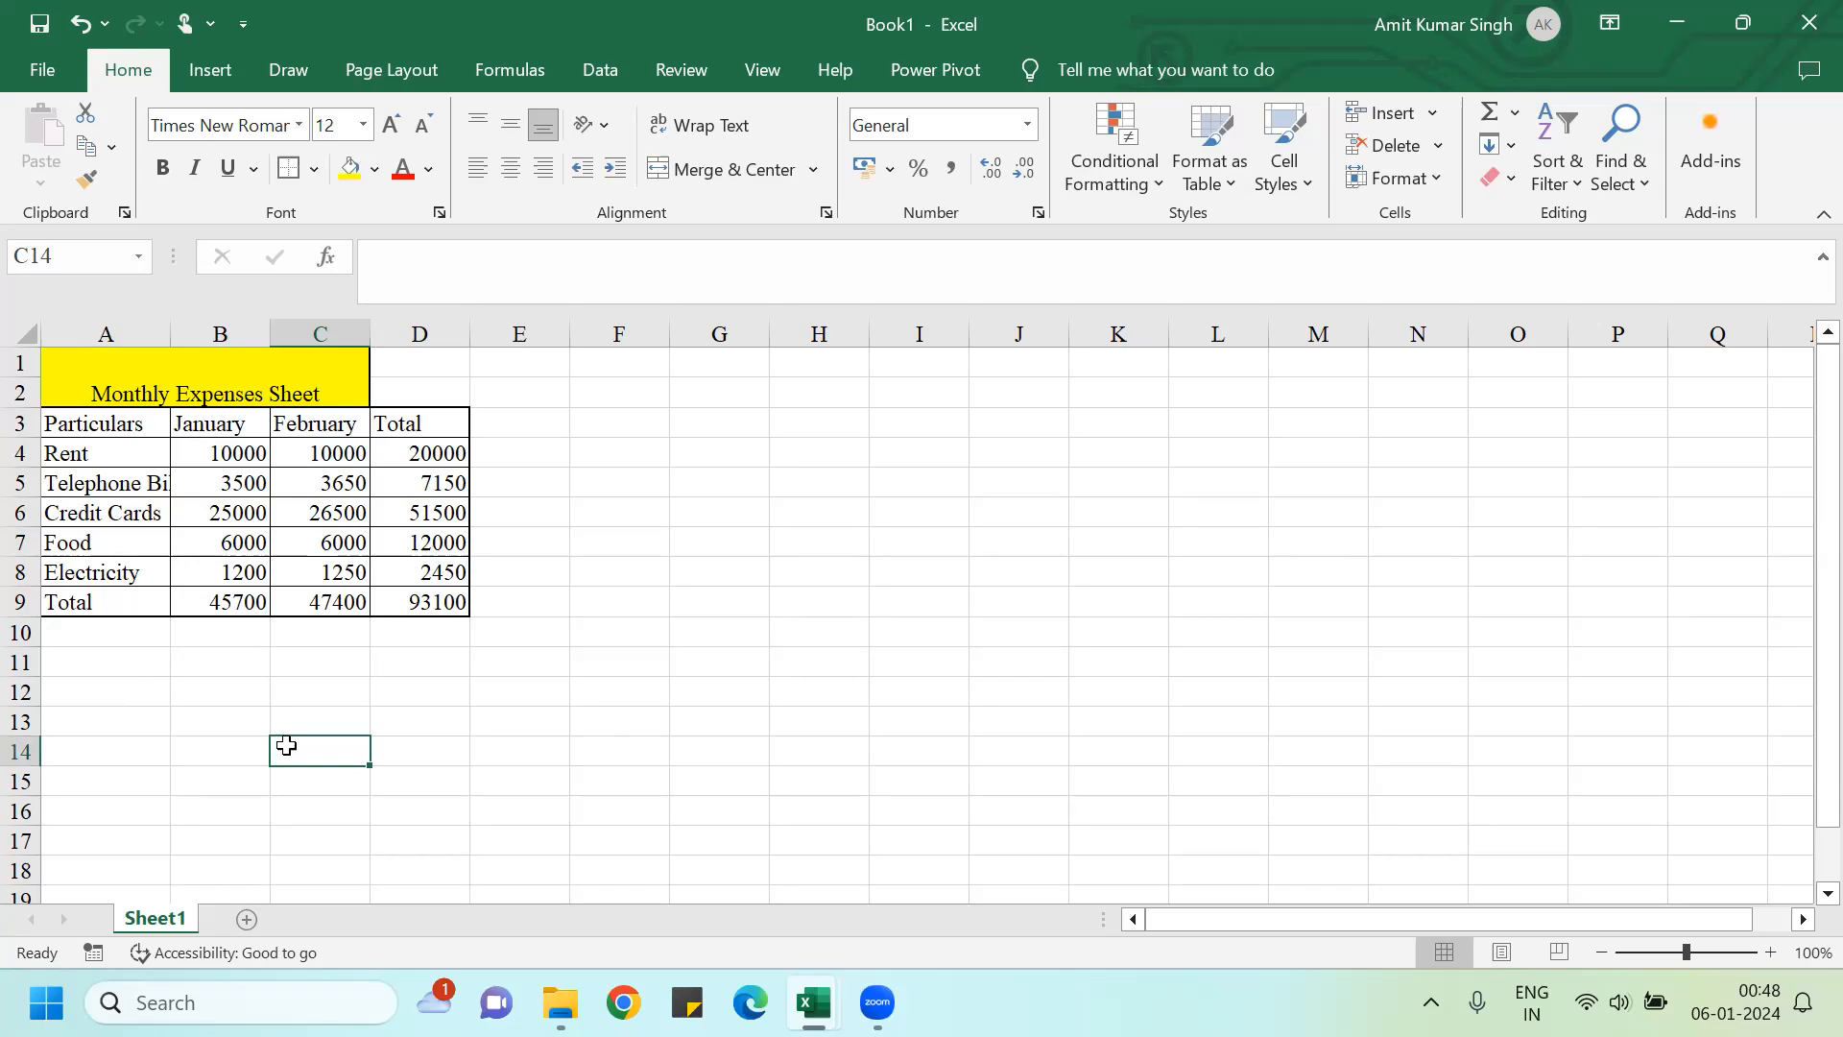
# Step: Undo the inner and thick outside borders on the expense table
pyautogui.hotkey('ctrl', 'z')
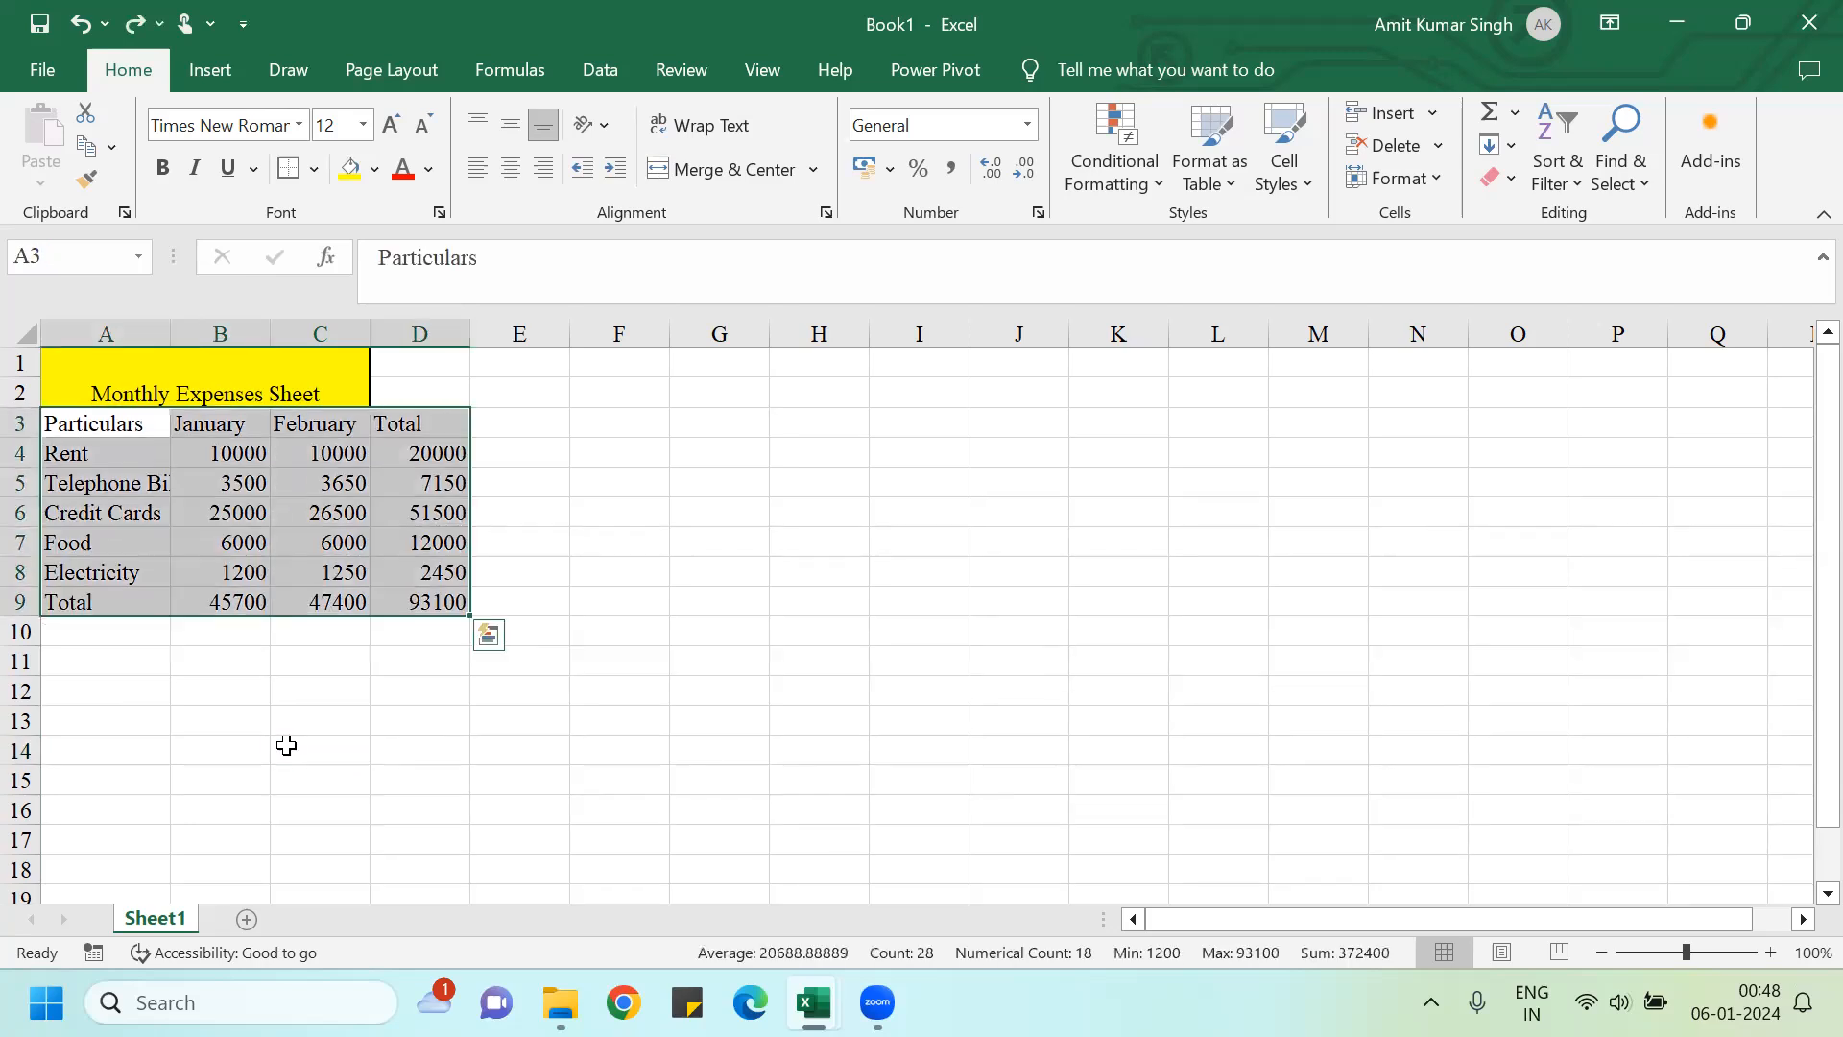
pyautogui.click(119, 768)
# Step: Apply all borders plus a thick outside border to the expense table A3:D9
pyautogui.click(106, 420)
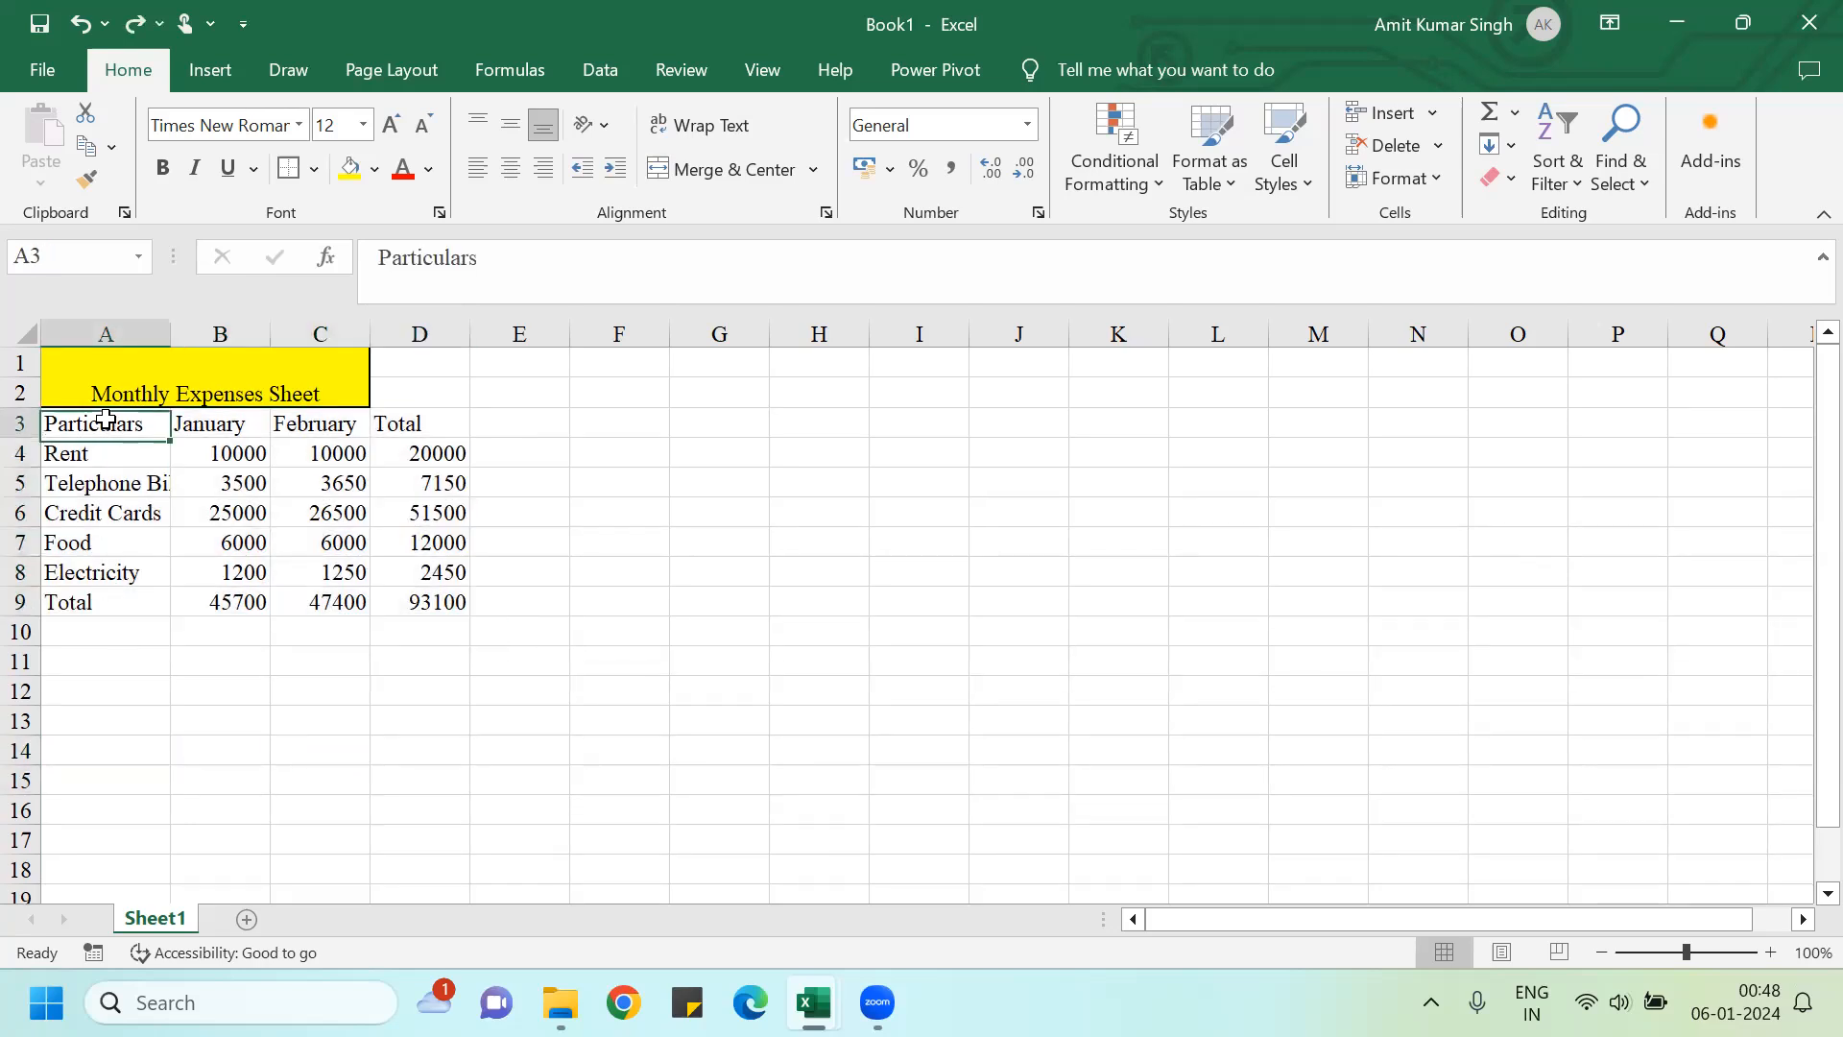
pyautogui.hotkey('ctrl', 'shift', 'Right')
pyautogui.hotkey('ctrl', 'shift', 'Down')
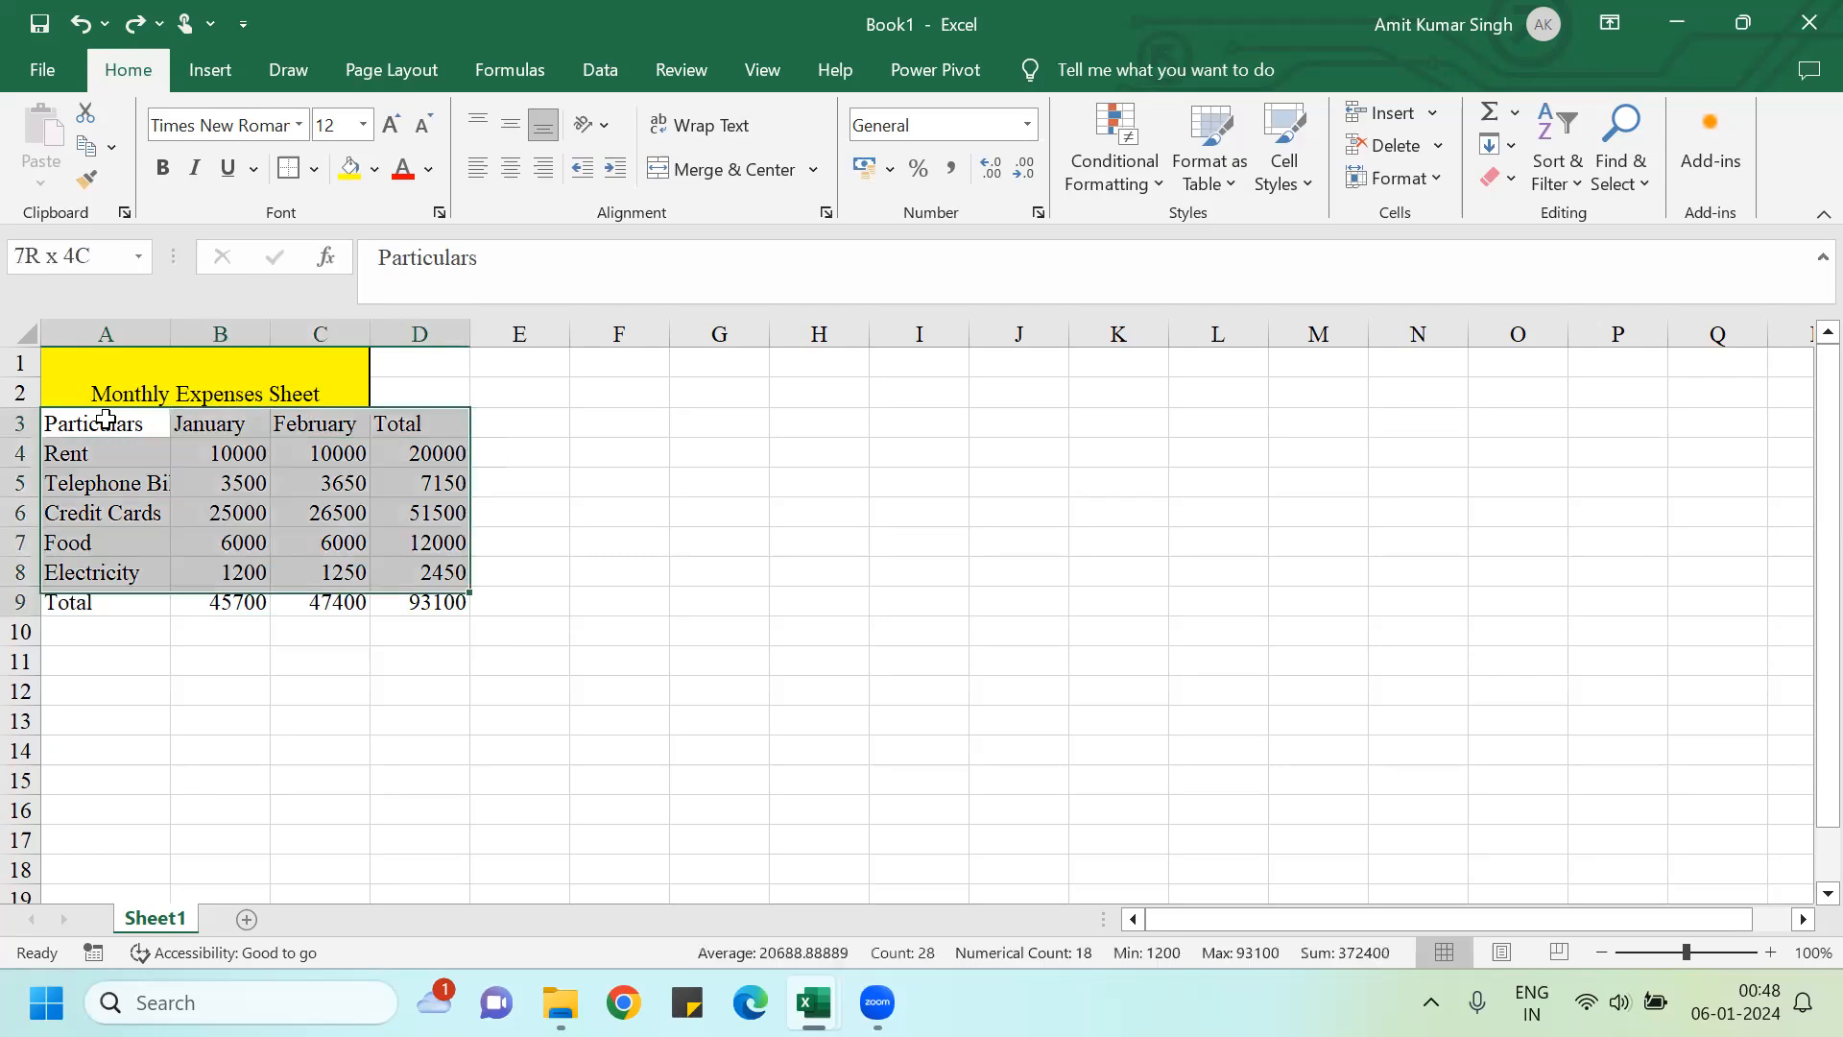
pyautogui.press('alt')
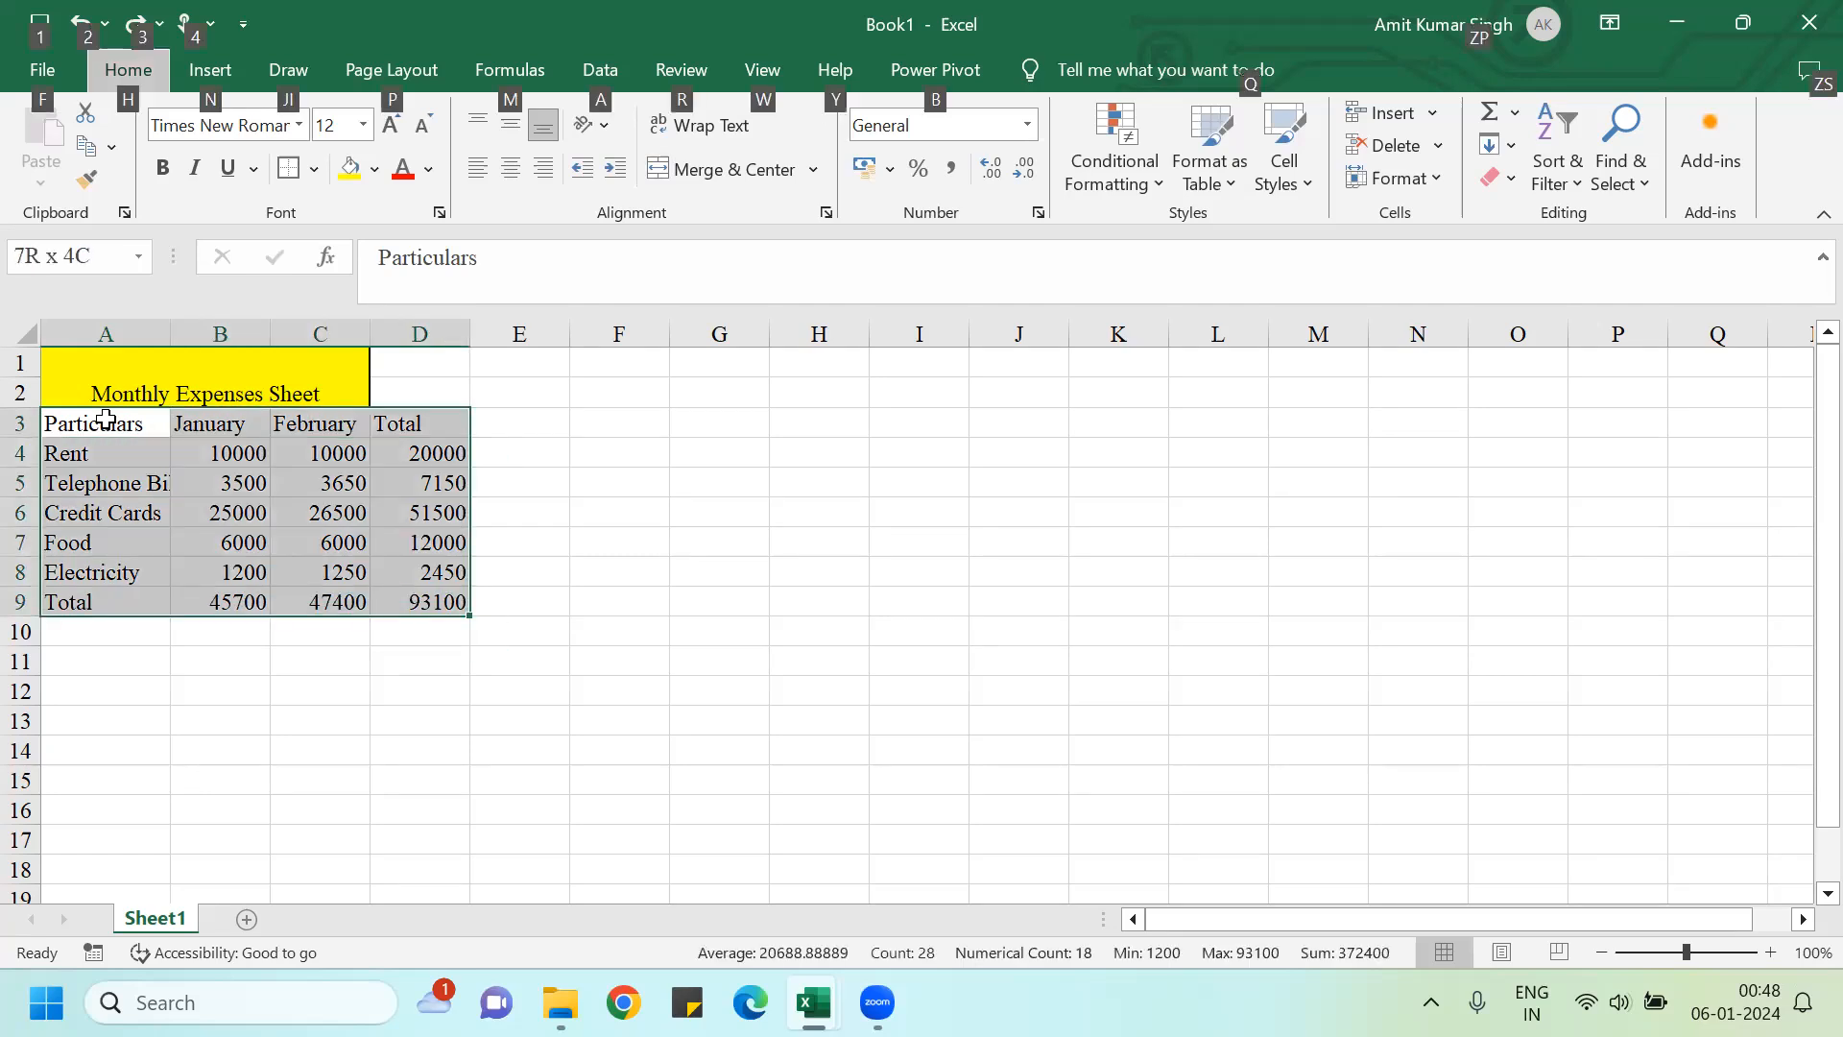
pyautogui.press('Escape')
pyautogui.press('alt')
pyautogui.press('h')
pyautogui.press('b')
pyautogui.press('t')
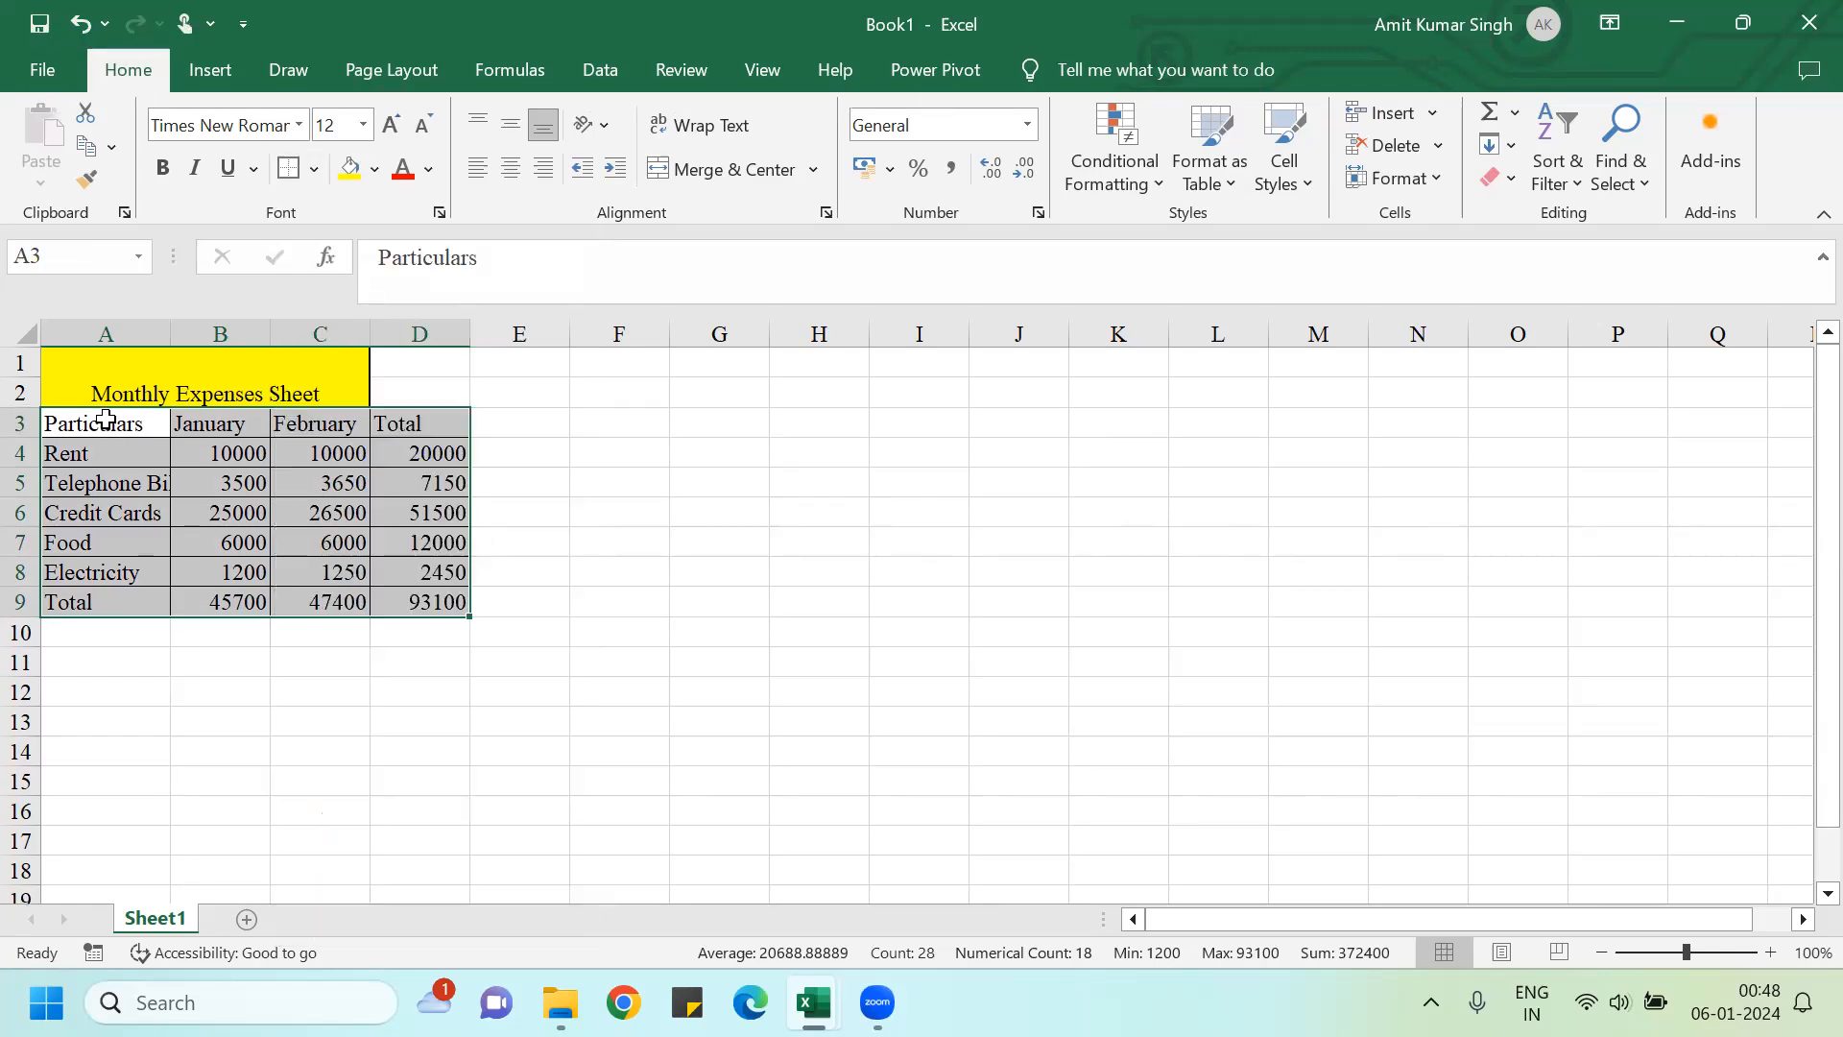
# Step: AutoFit the width of column A so the Telephone Bill label fits
pyautogui.click(163, 684)
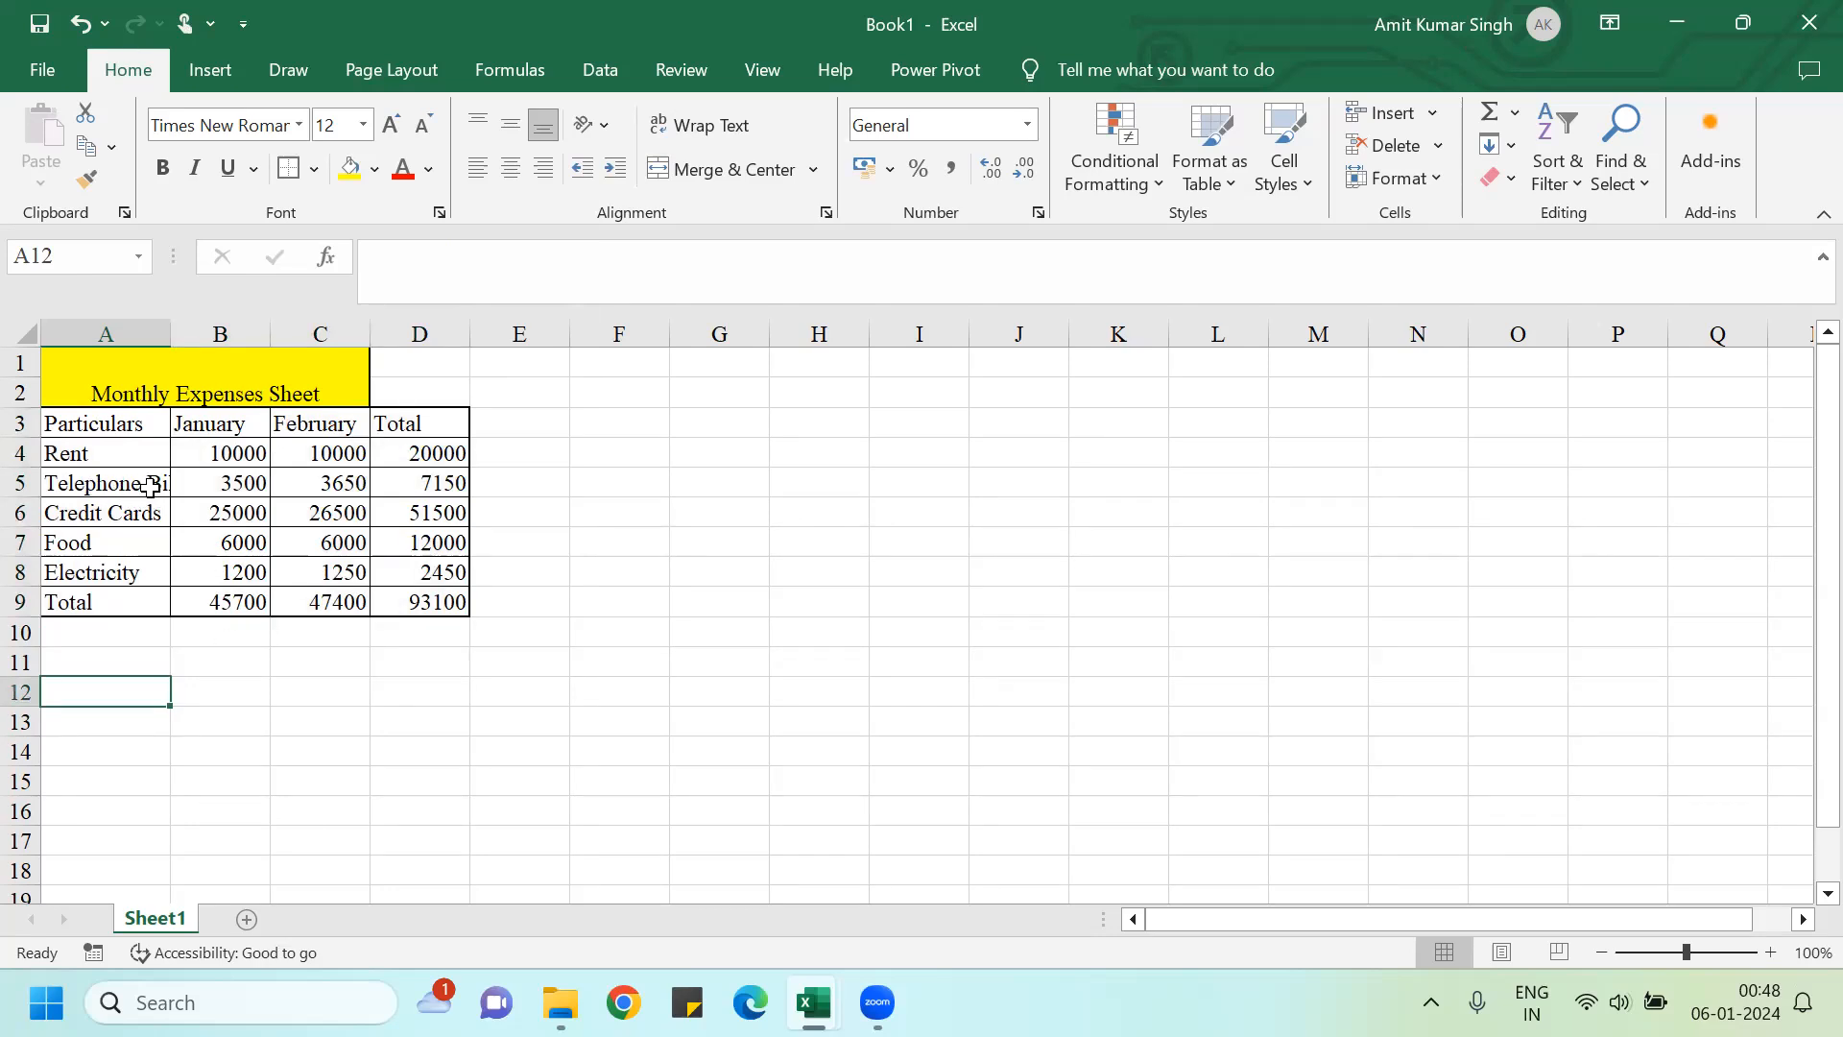
pyautogui.doubleClick(172, 331)
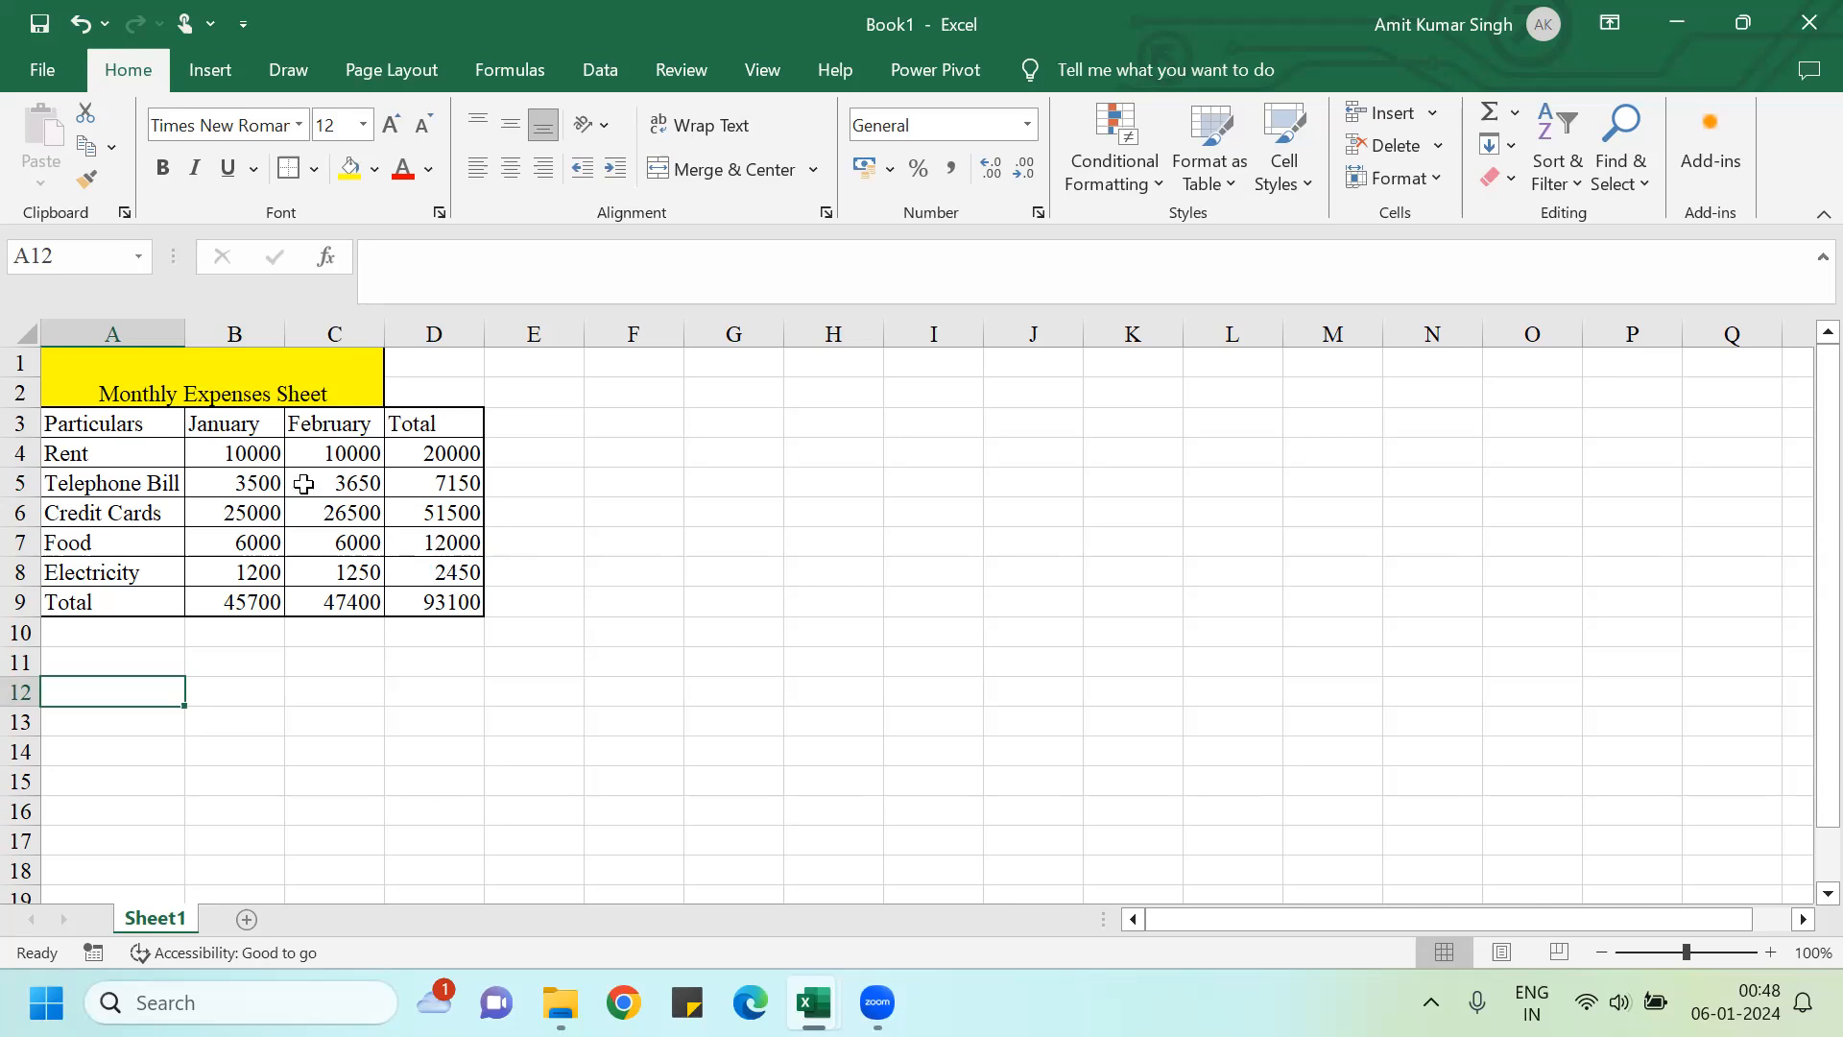
# Step: Set the font color of the expense table A3:D9 to standard purple
pyautogui.moveTo(113, 423); pyautogui.dragTo(115, 423)
pyautogui.hotkey('shift', 'Down')
pyautogui.hotkey('shift', 'Down')
pyautogui.hotkey('shift', 'Down')
pyautogui.hotkey('shift', 'Down')
pyautogui.hotkey('shift', 'Down')
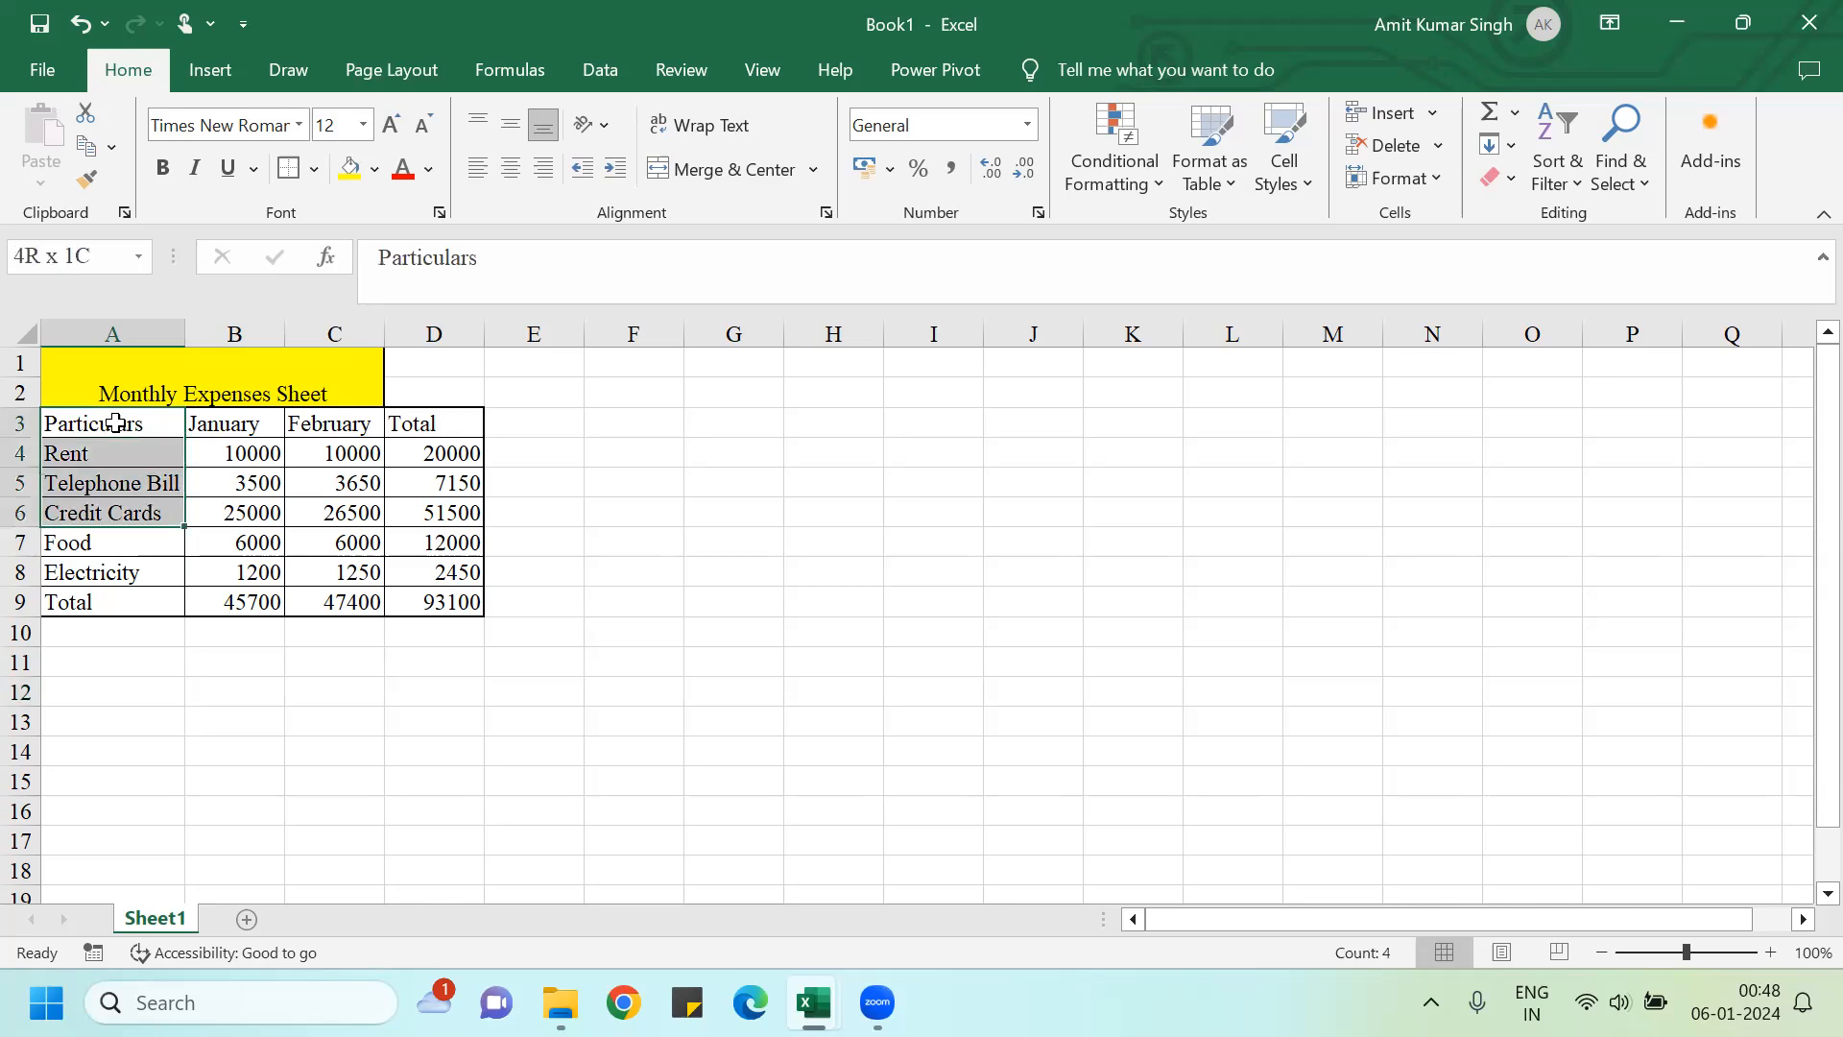
pyautogui.hotkey('shift', 'Right')
pyautogui.hotkey('shift', 'Right')
pyautogui.hotkey('shift', 'Right')
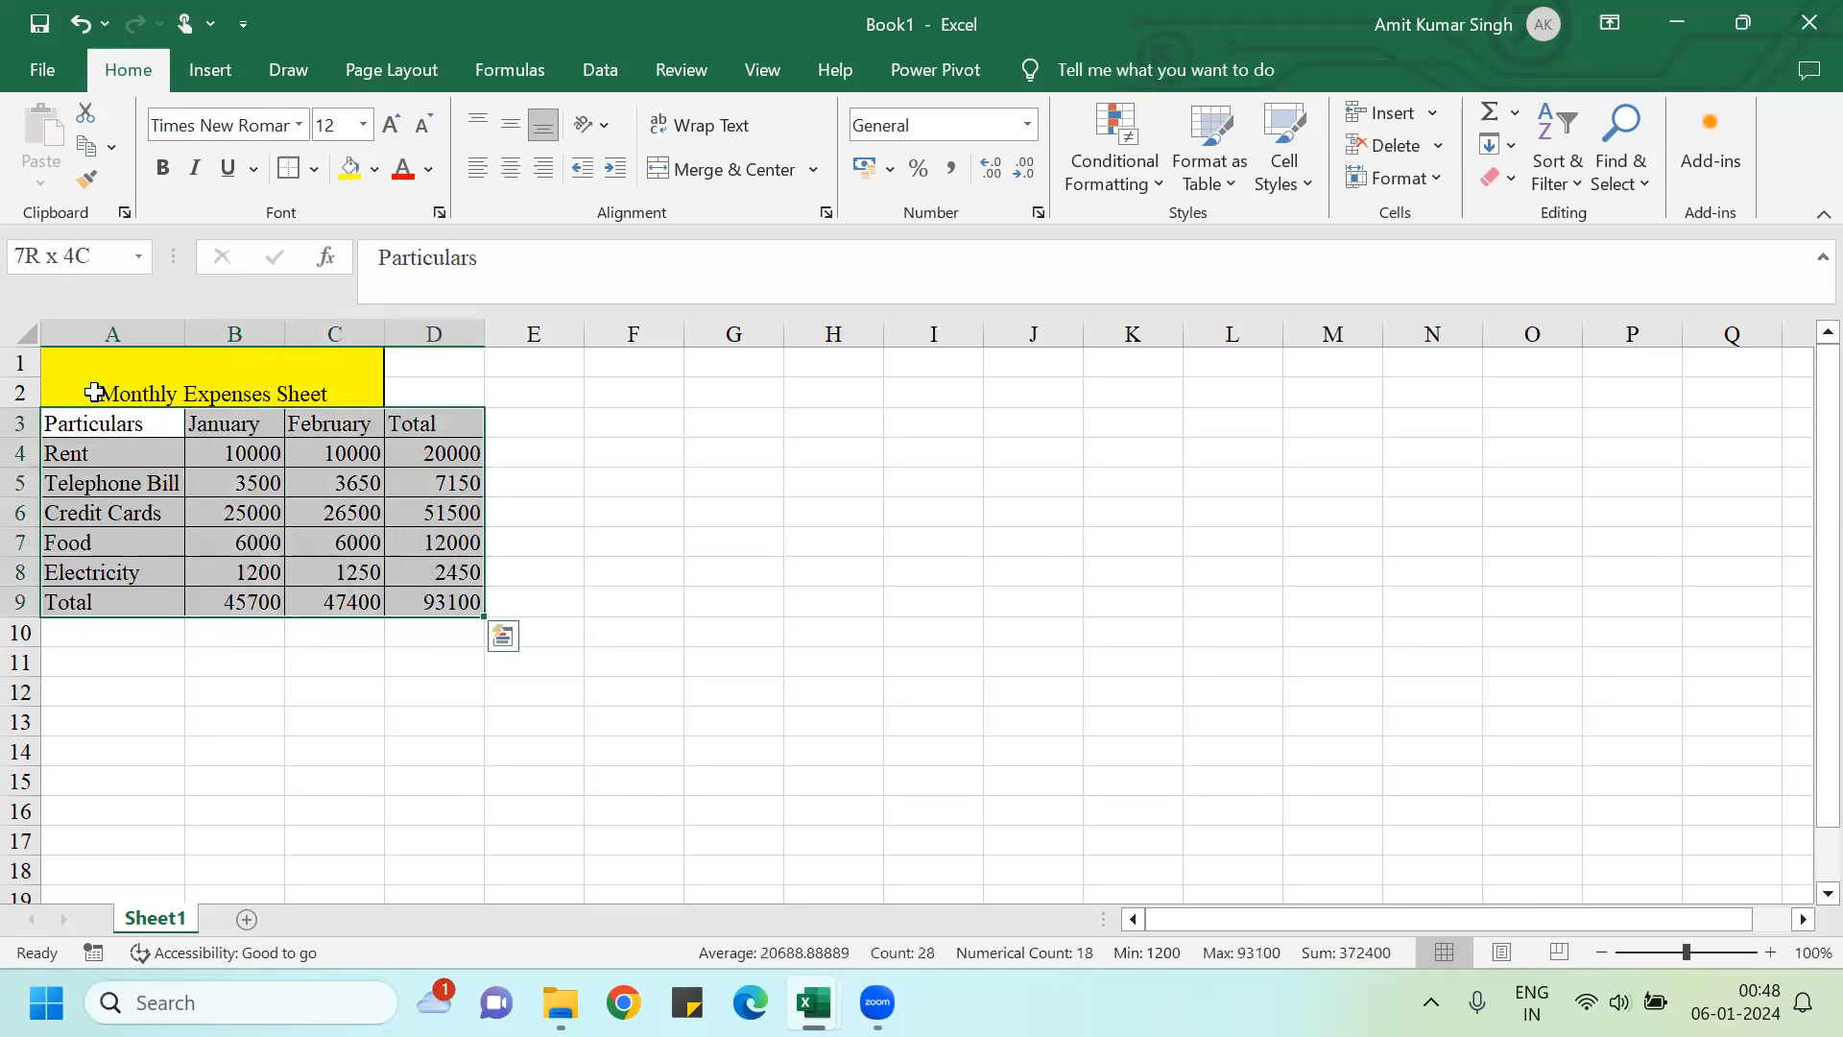
pyautogui.click(429, 170)
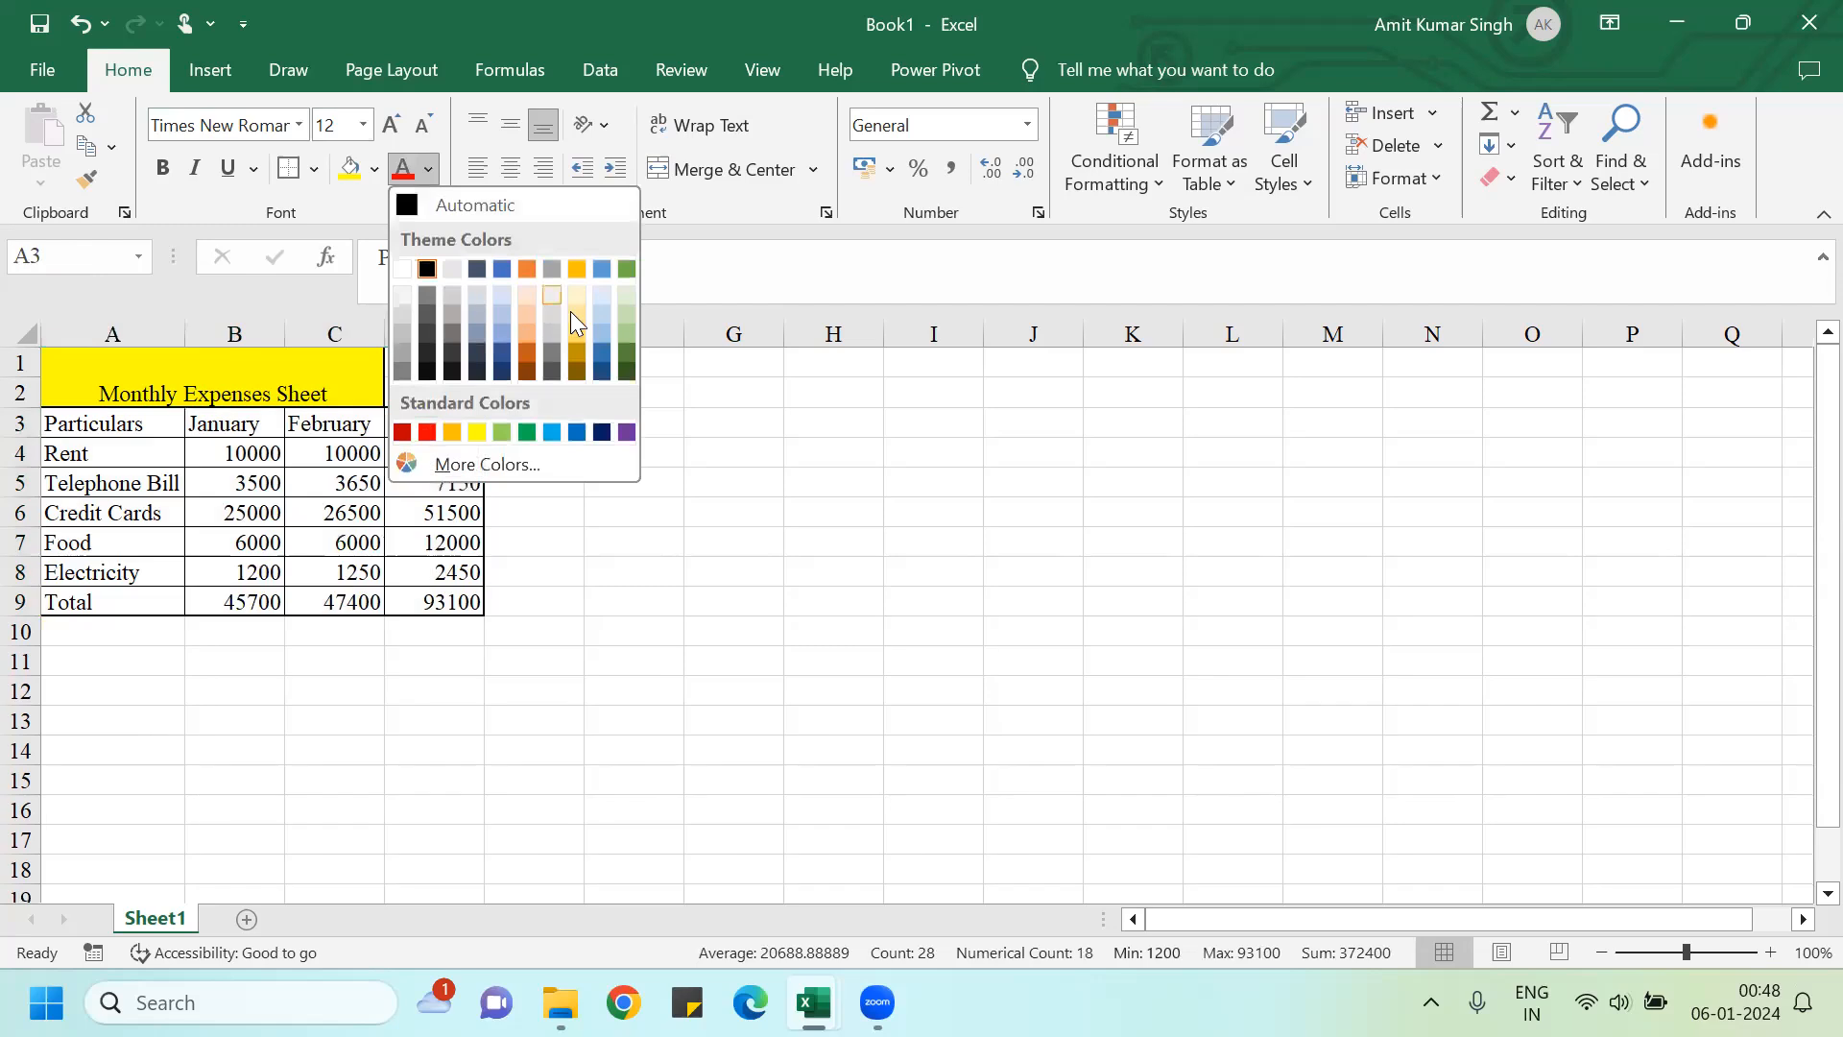
pyautogui.click(626, 432)
# Step: Make the text in the expense table A3:D9 bold and italic
pyautogui.hotkey('ctrl', 'b')
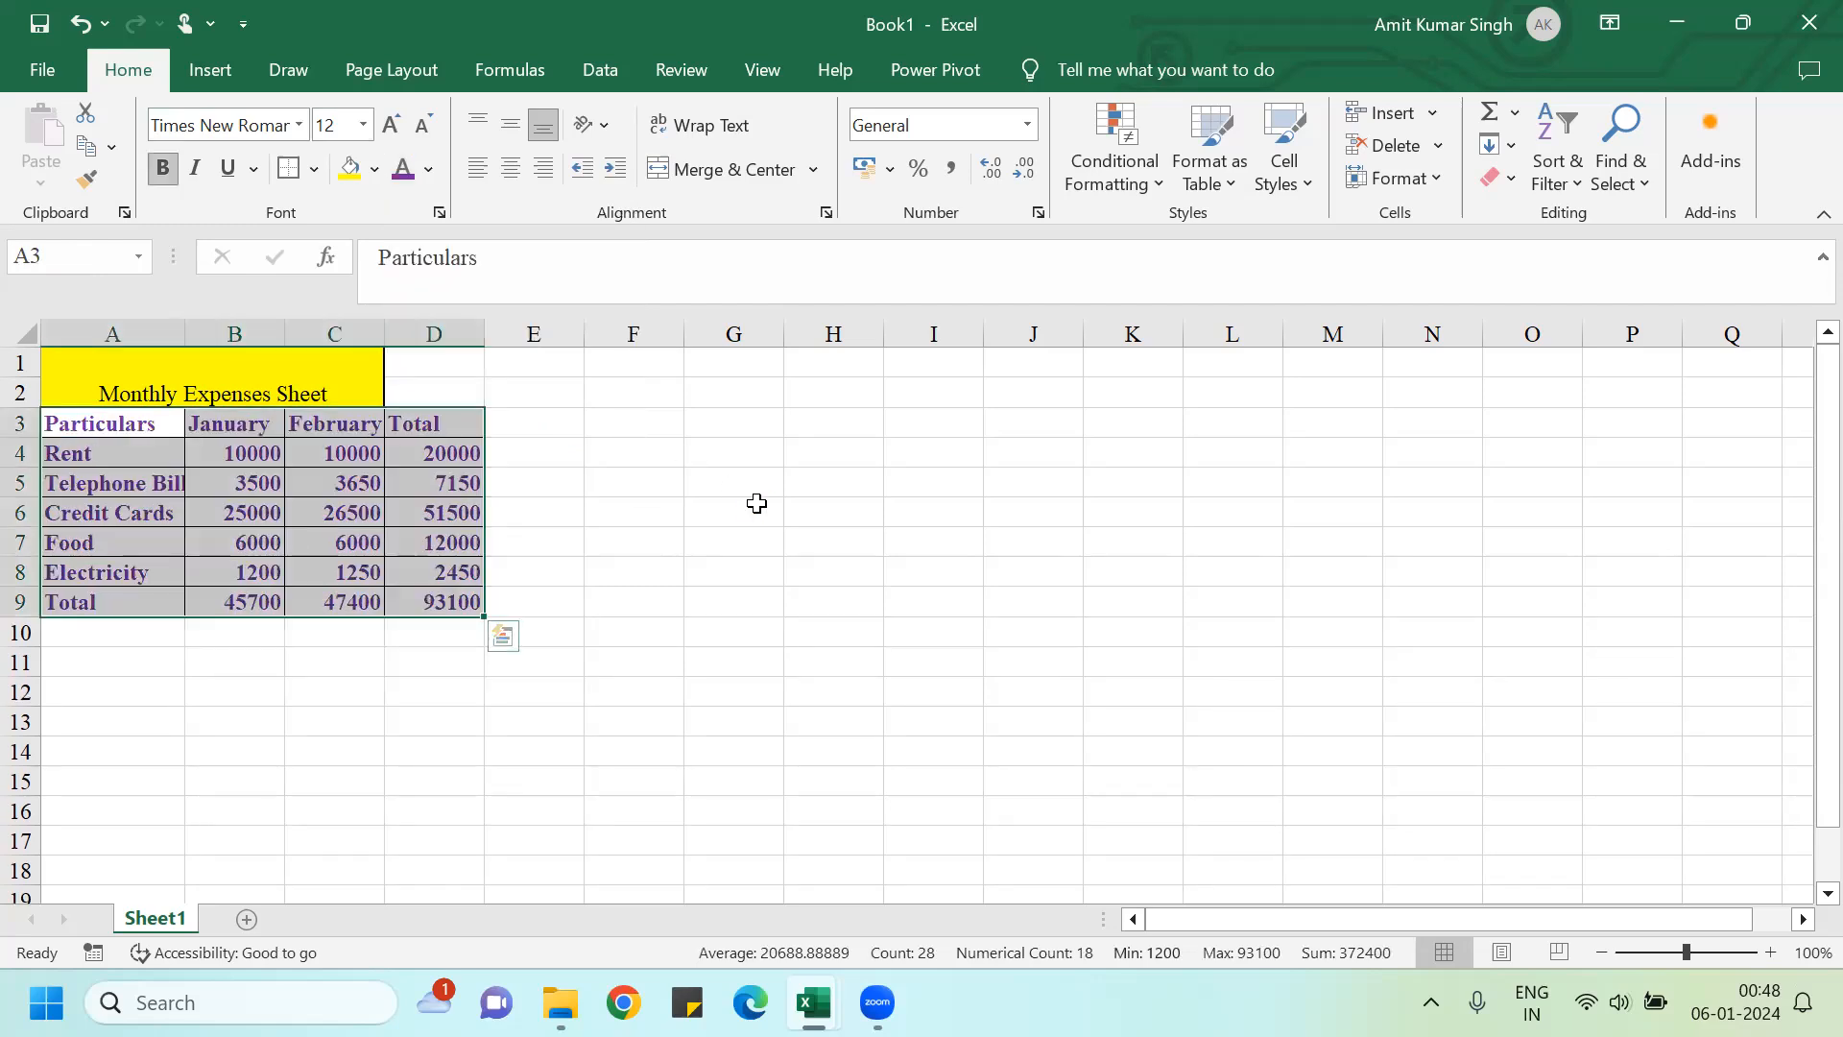
pyautogui.hotkey('ctrl', 'i')
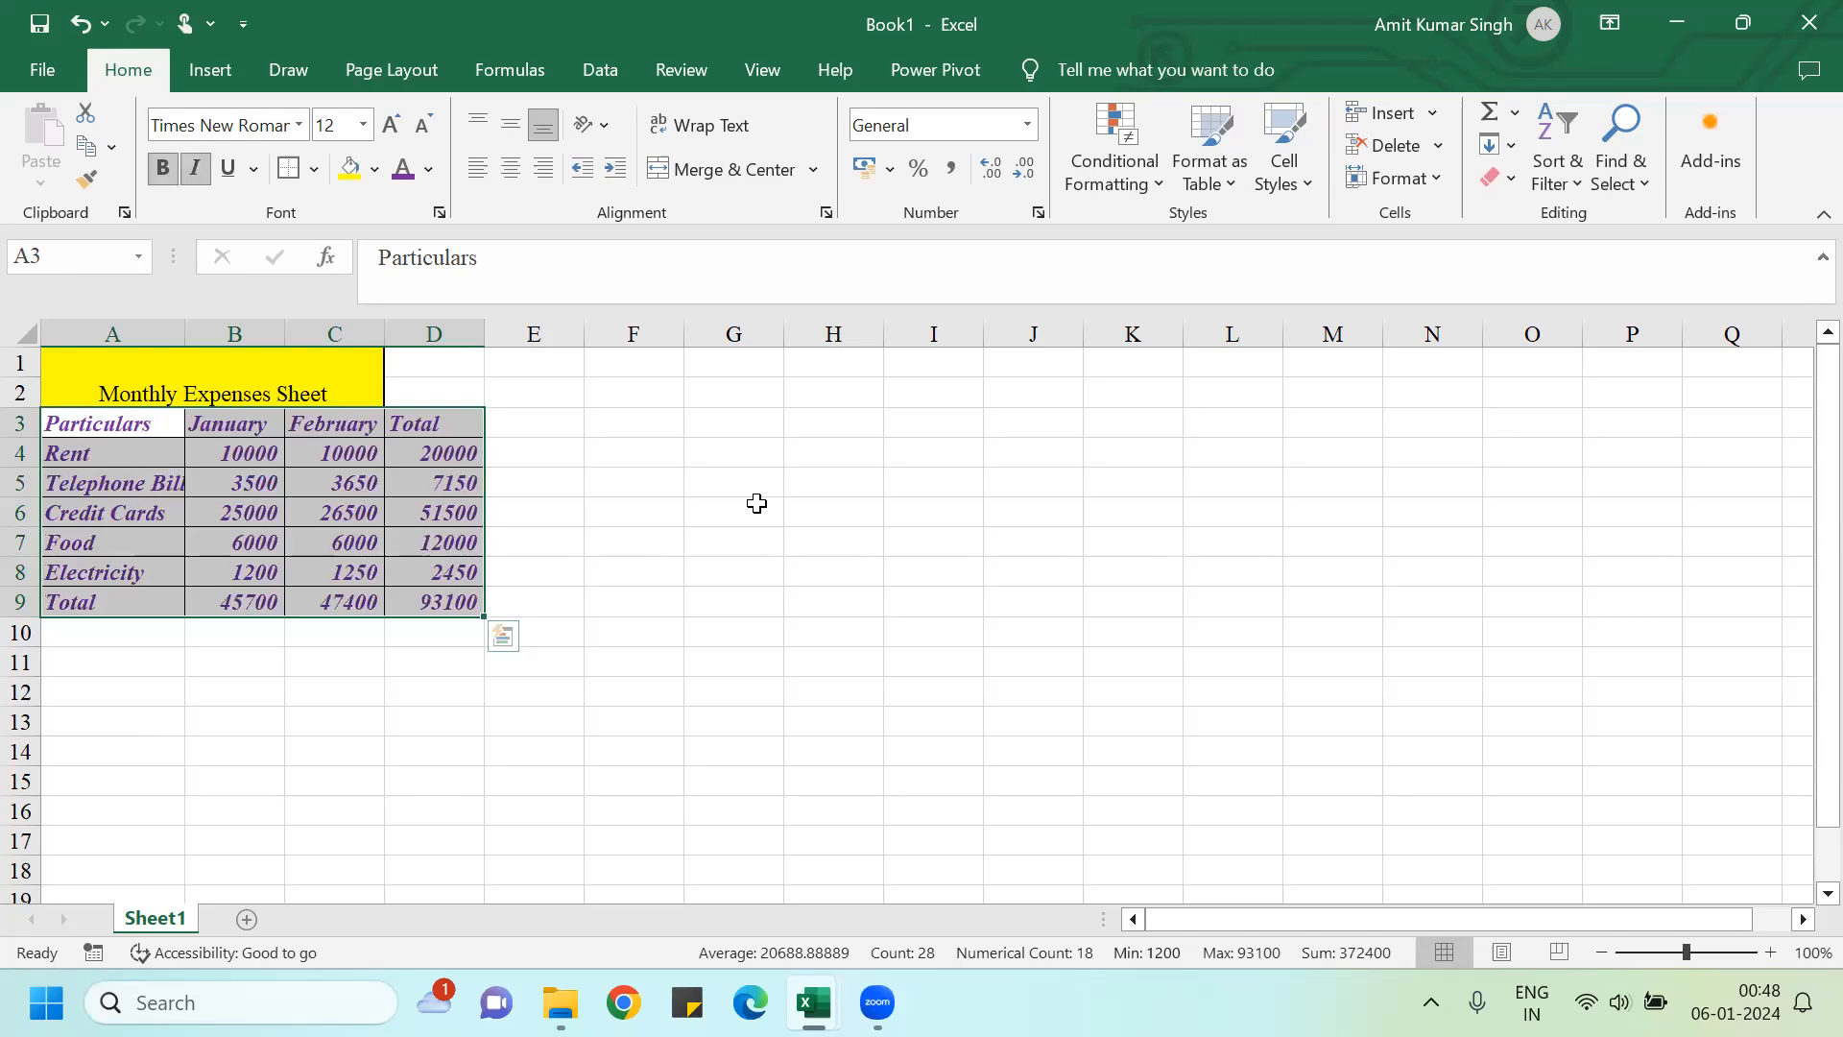
# Step: Toggle underlining on and off for the expense table A3:D9, and remove its italic style
pyautogui.hotkey('ctrl', 'u')
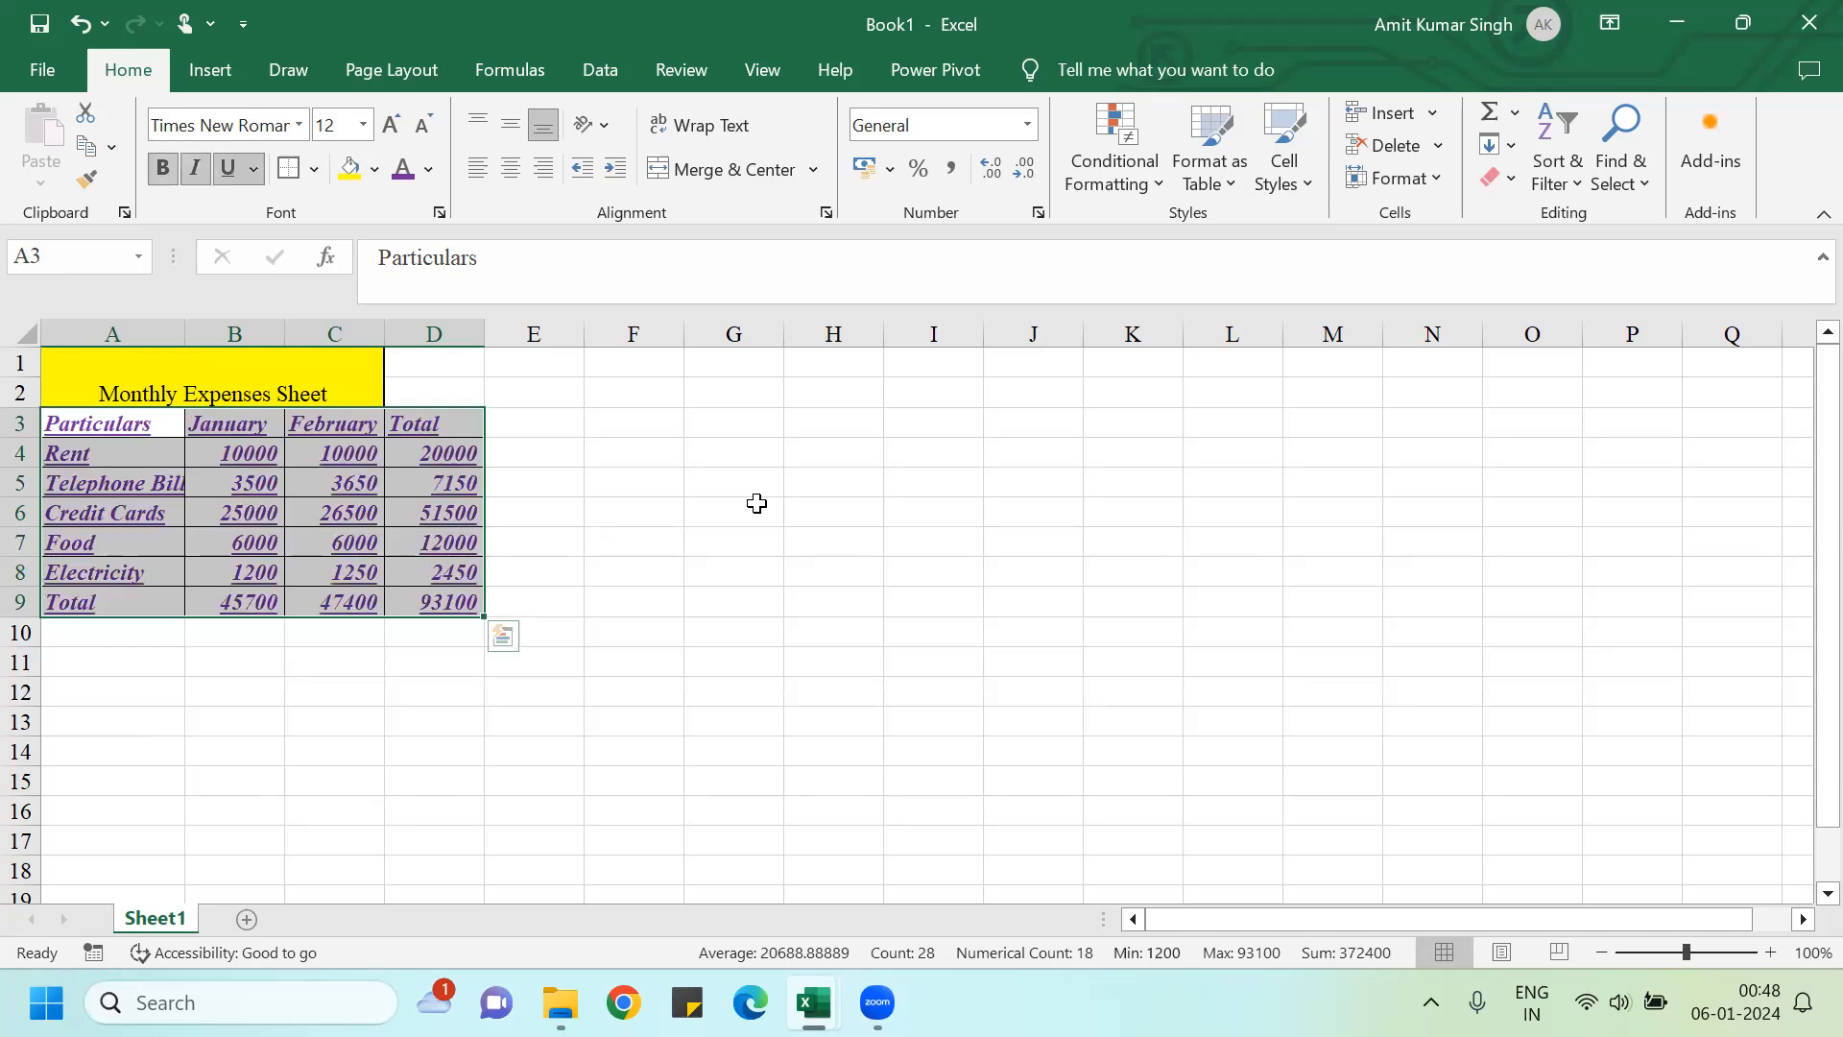
pyautogui.hotkey('ctrl', 'u')
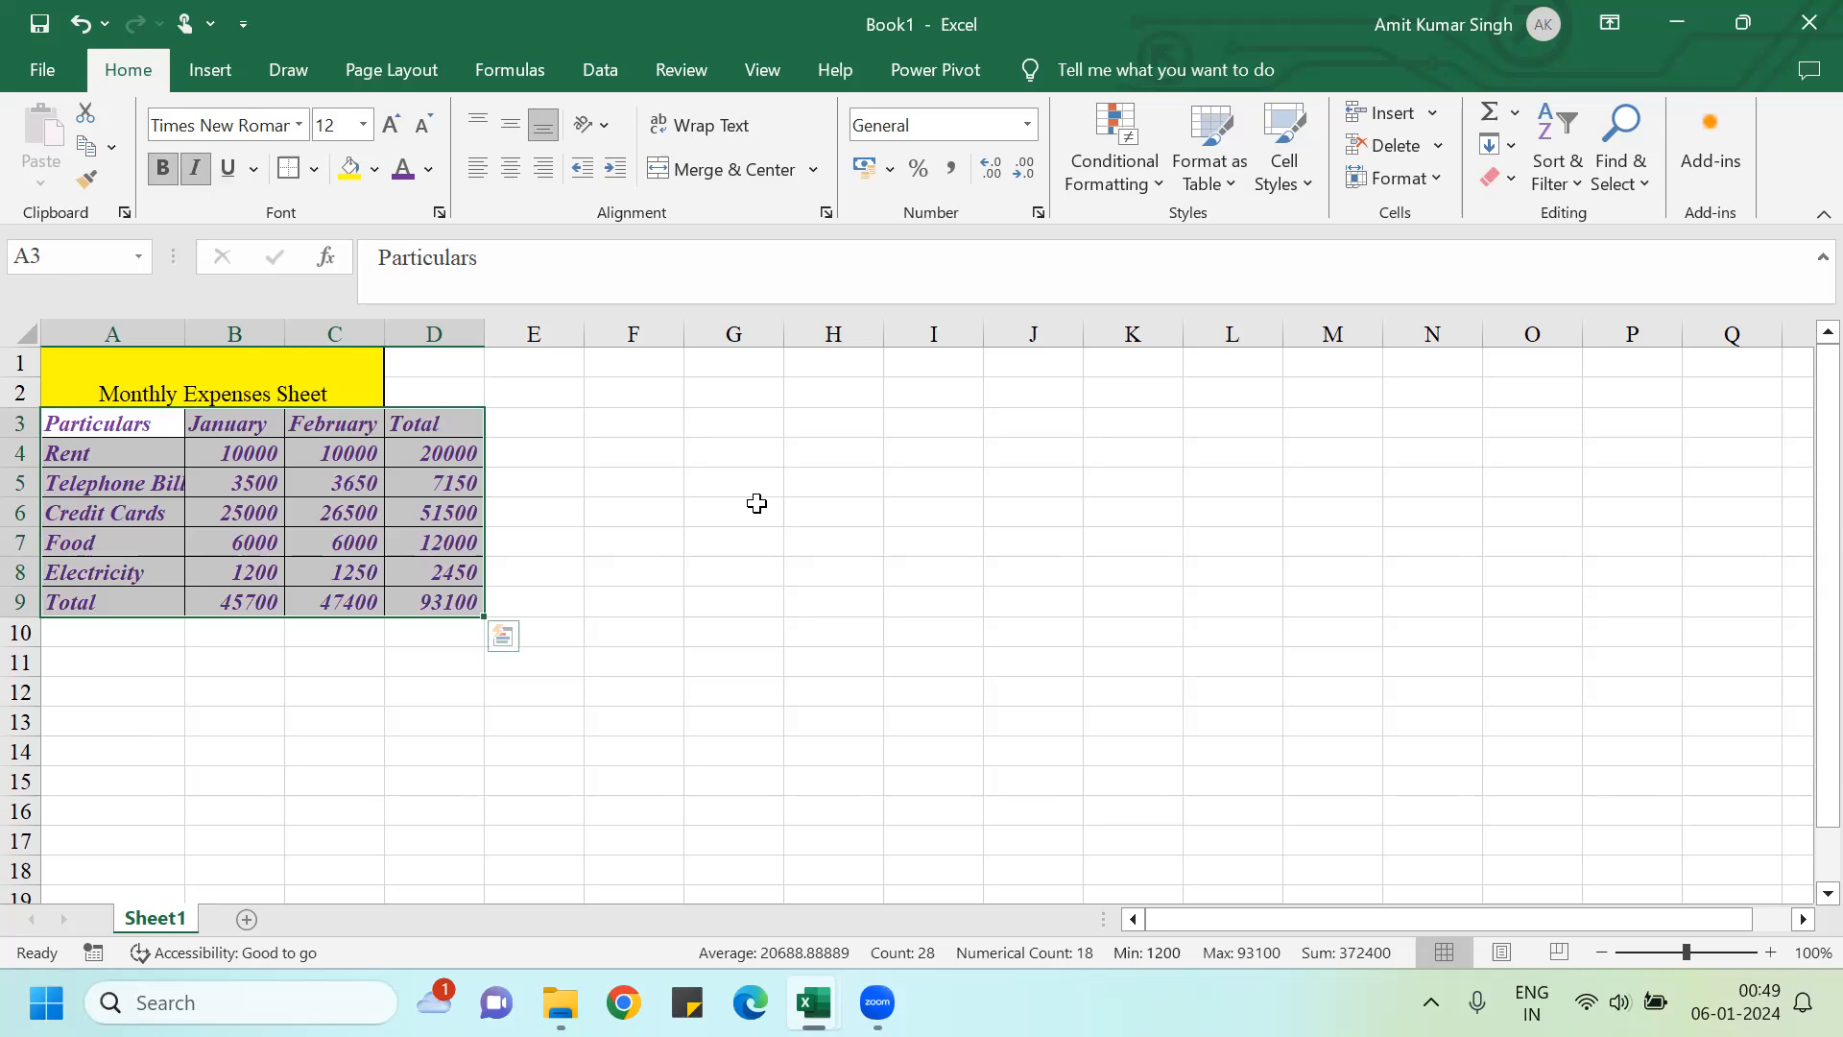
pyautogui.hotkey('ctrl', 'i')
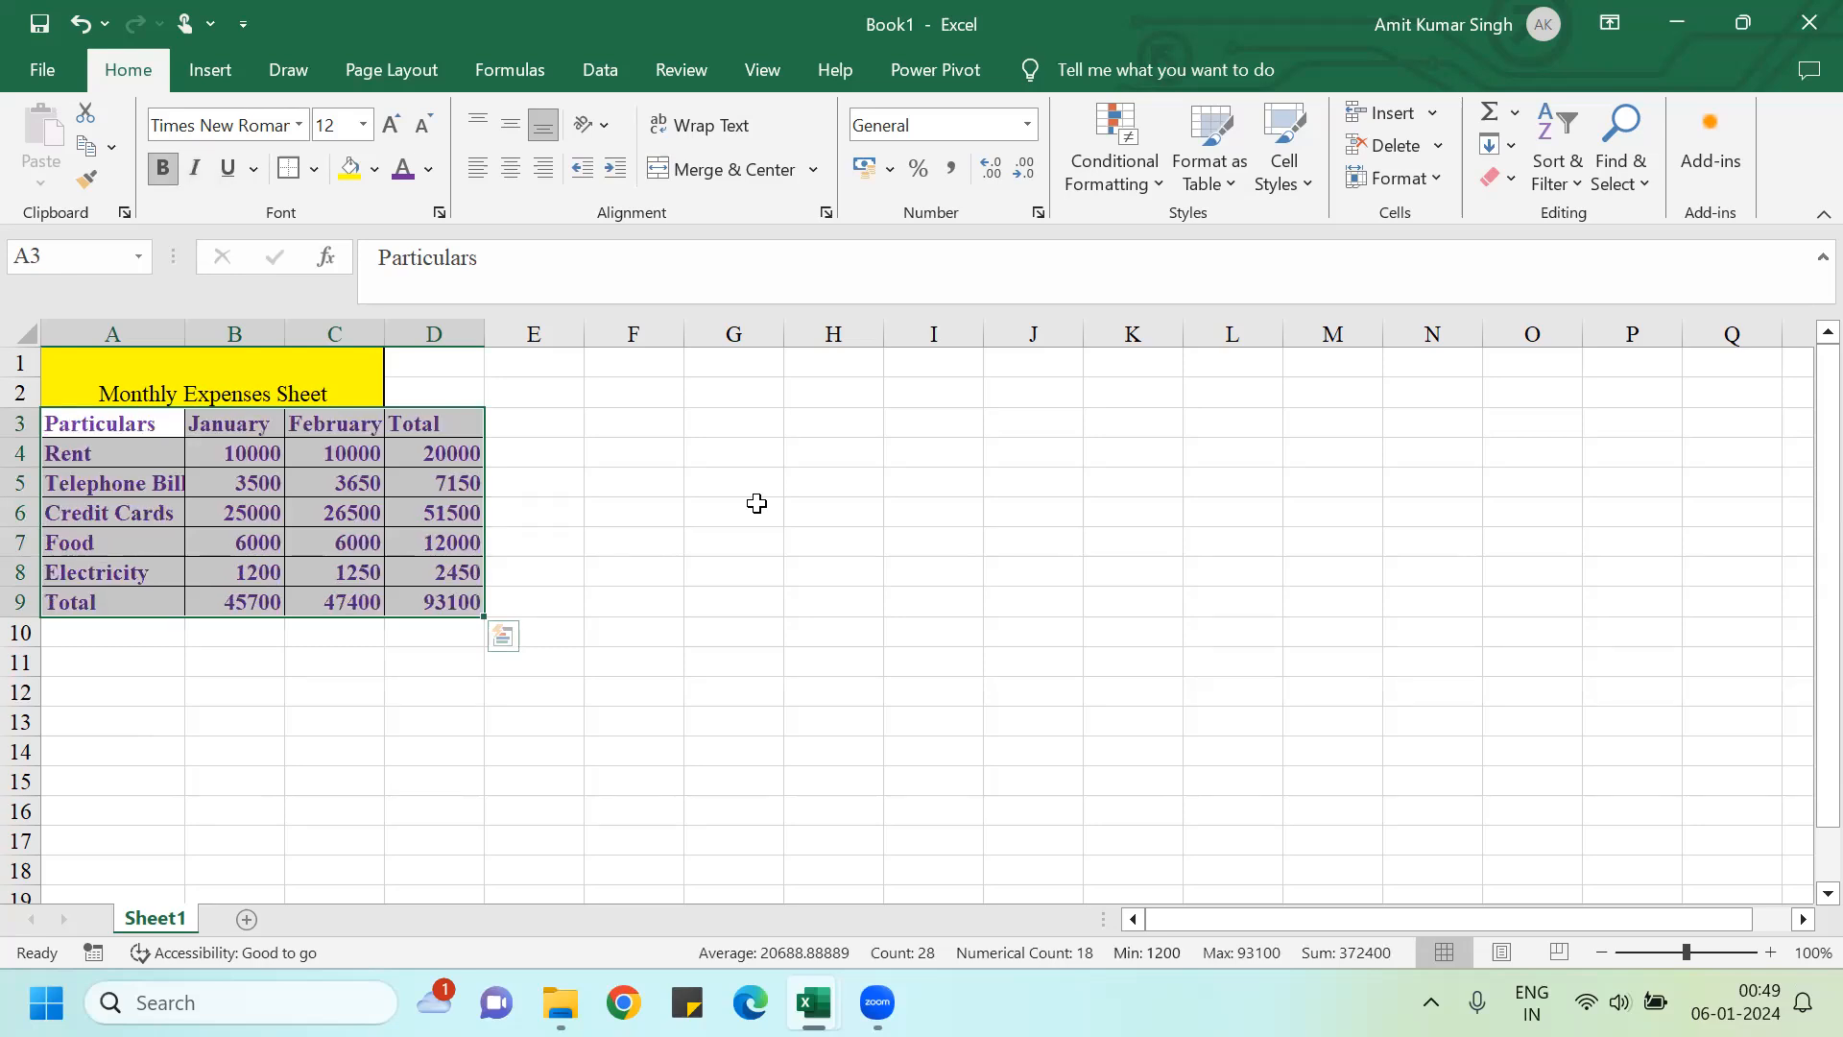
pyautogui.click(649, 533)
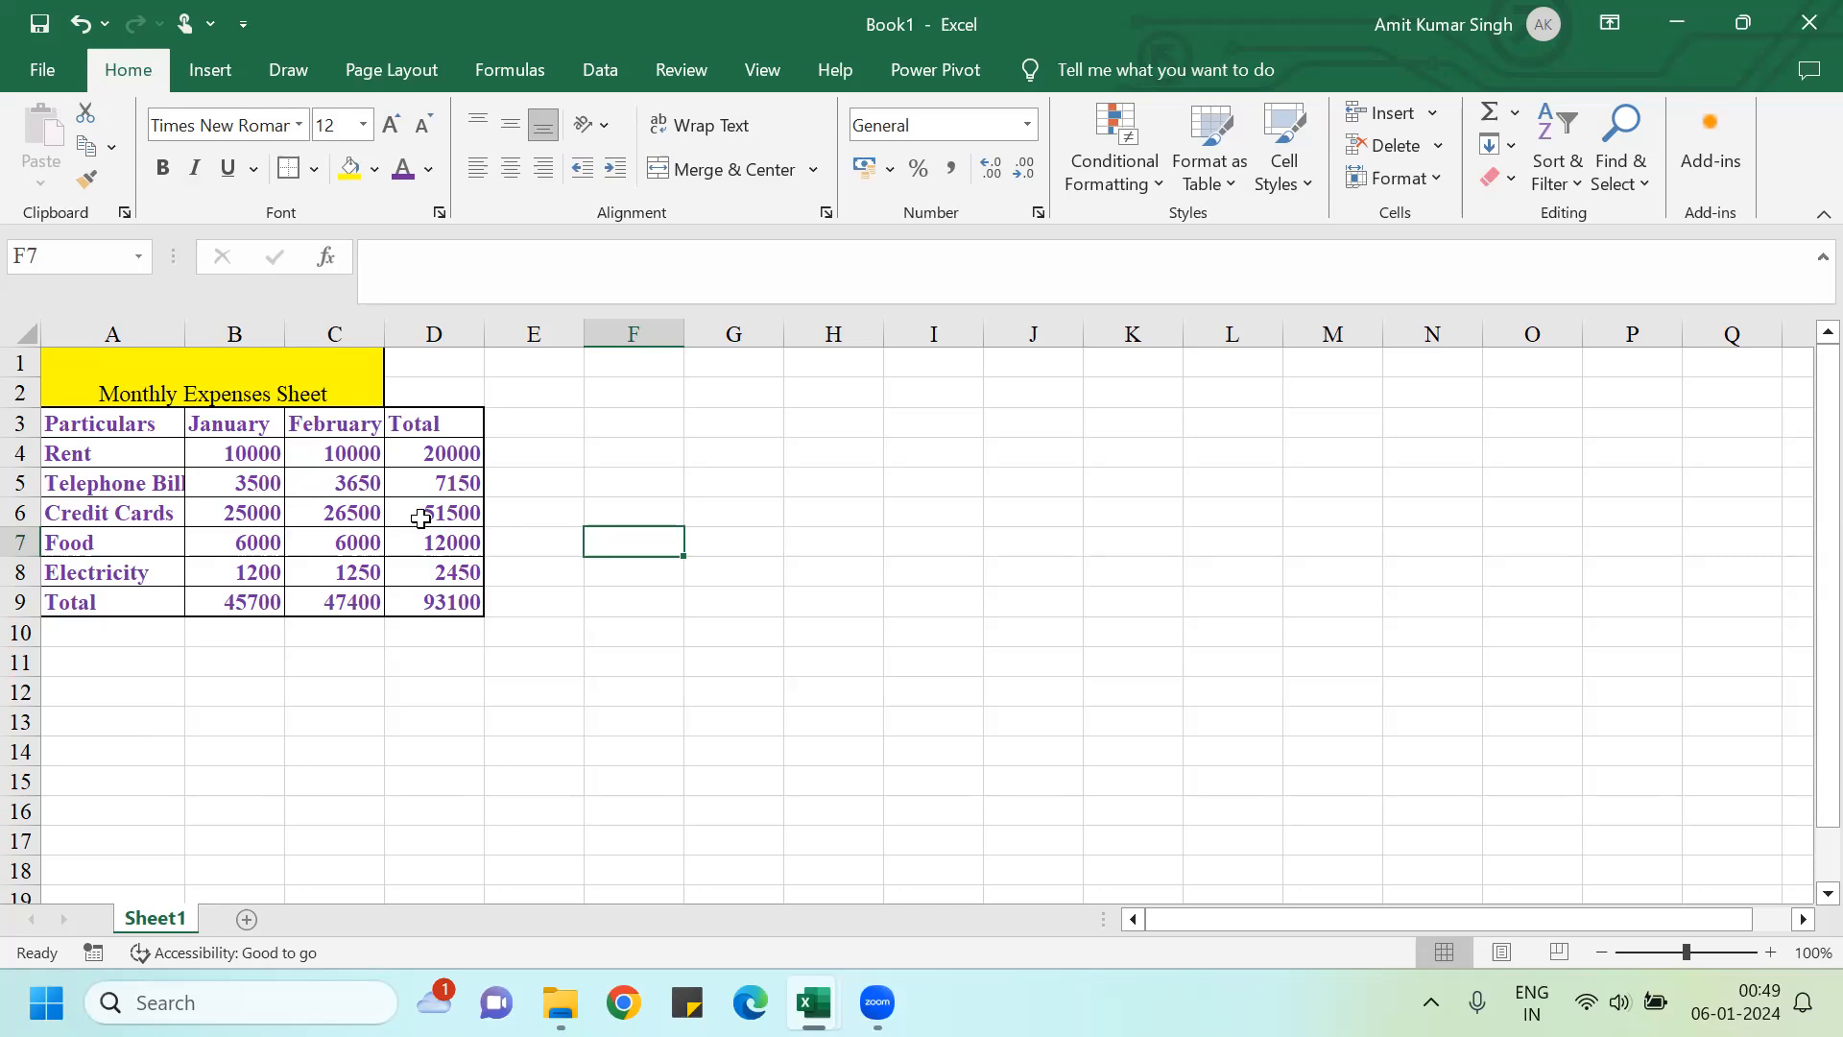
# Step: Clear the January and February amounts in B4:C8, keeping the total formulas
pyautogui.click(228, 455)
pyautogui.hotkey('shift', 'Down')
pyautogui.hotkey('shift', 'Down')
pyautogui.hotkey('shift', 'Down')
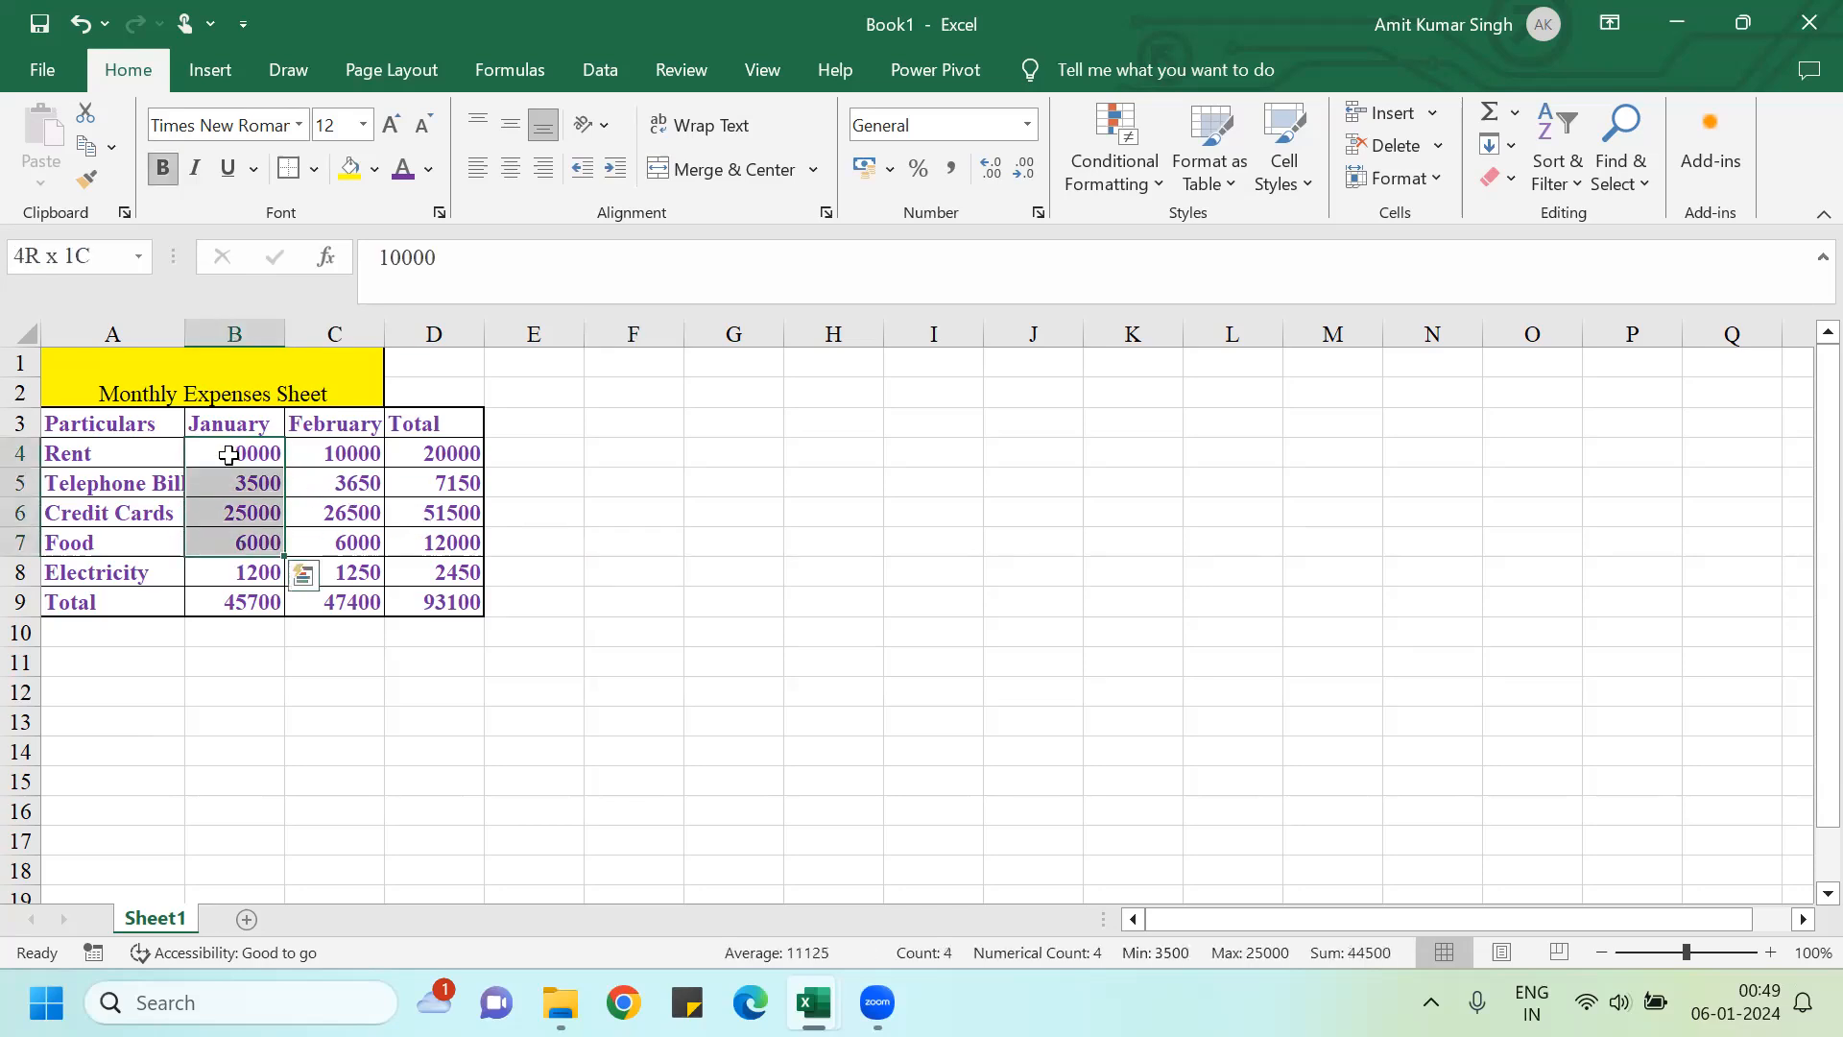
pyautogui.hotkey('shift', 'Down')
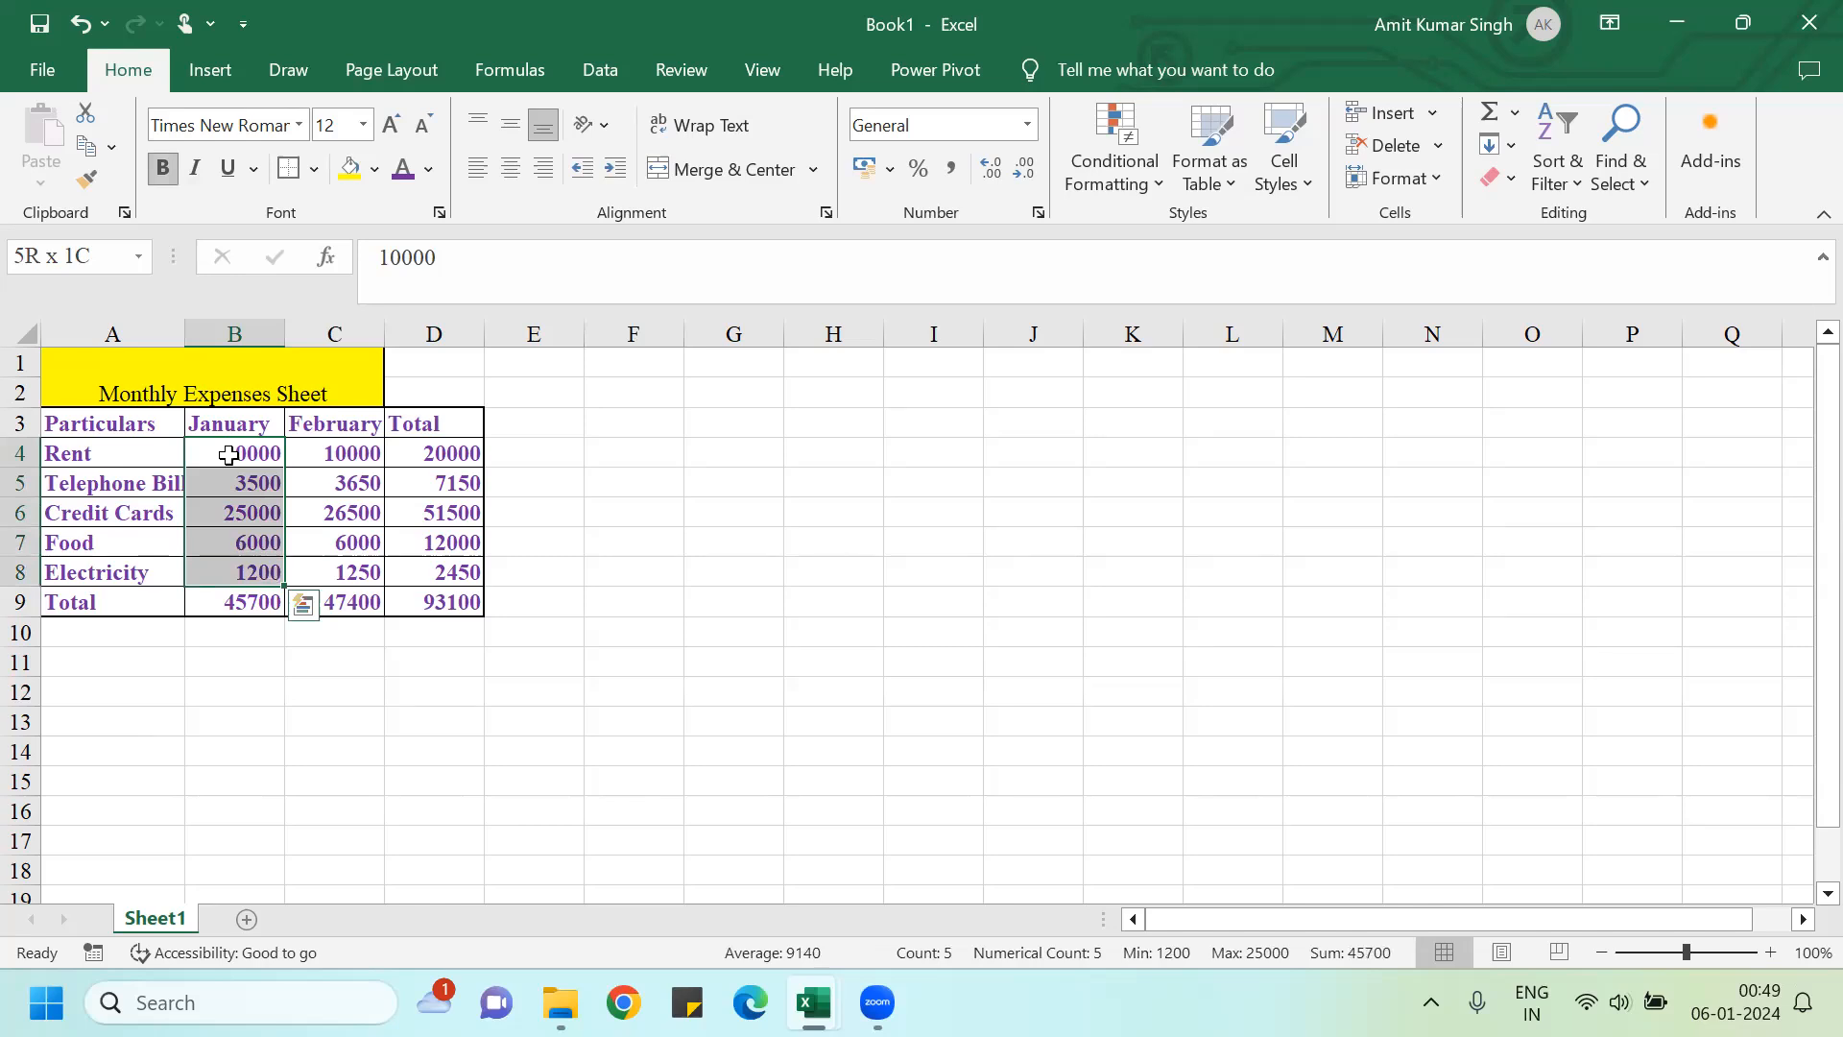
pyautogui.press('Right')
pyautogui.press('Left')
pyautogui.hotkey('shift', 'Right')
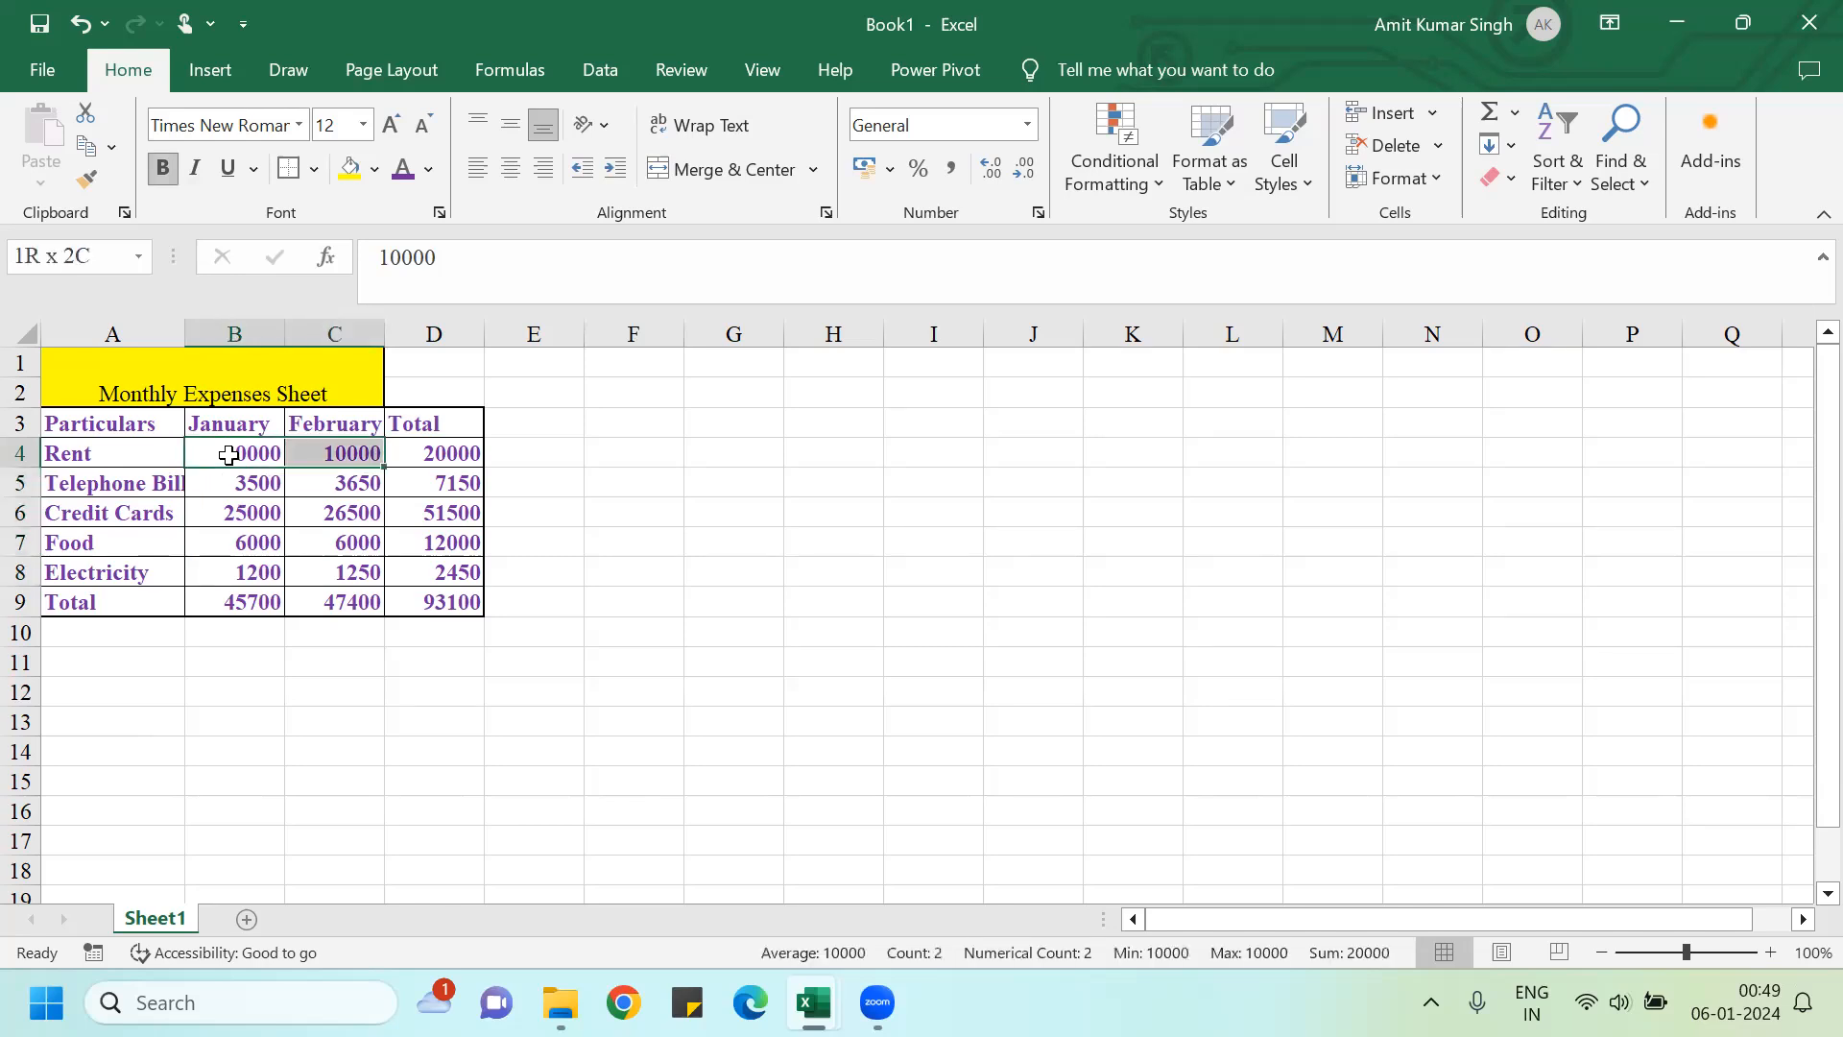
pyautogui.hotkey('shift', 'Down')
pyautogui.hotkey('shift', 'Down')
pyautogui.hotkey('shift', 'Down')
pyautogui.hotkey('shift', 'Down')
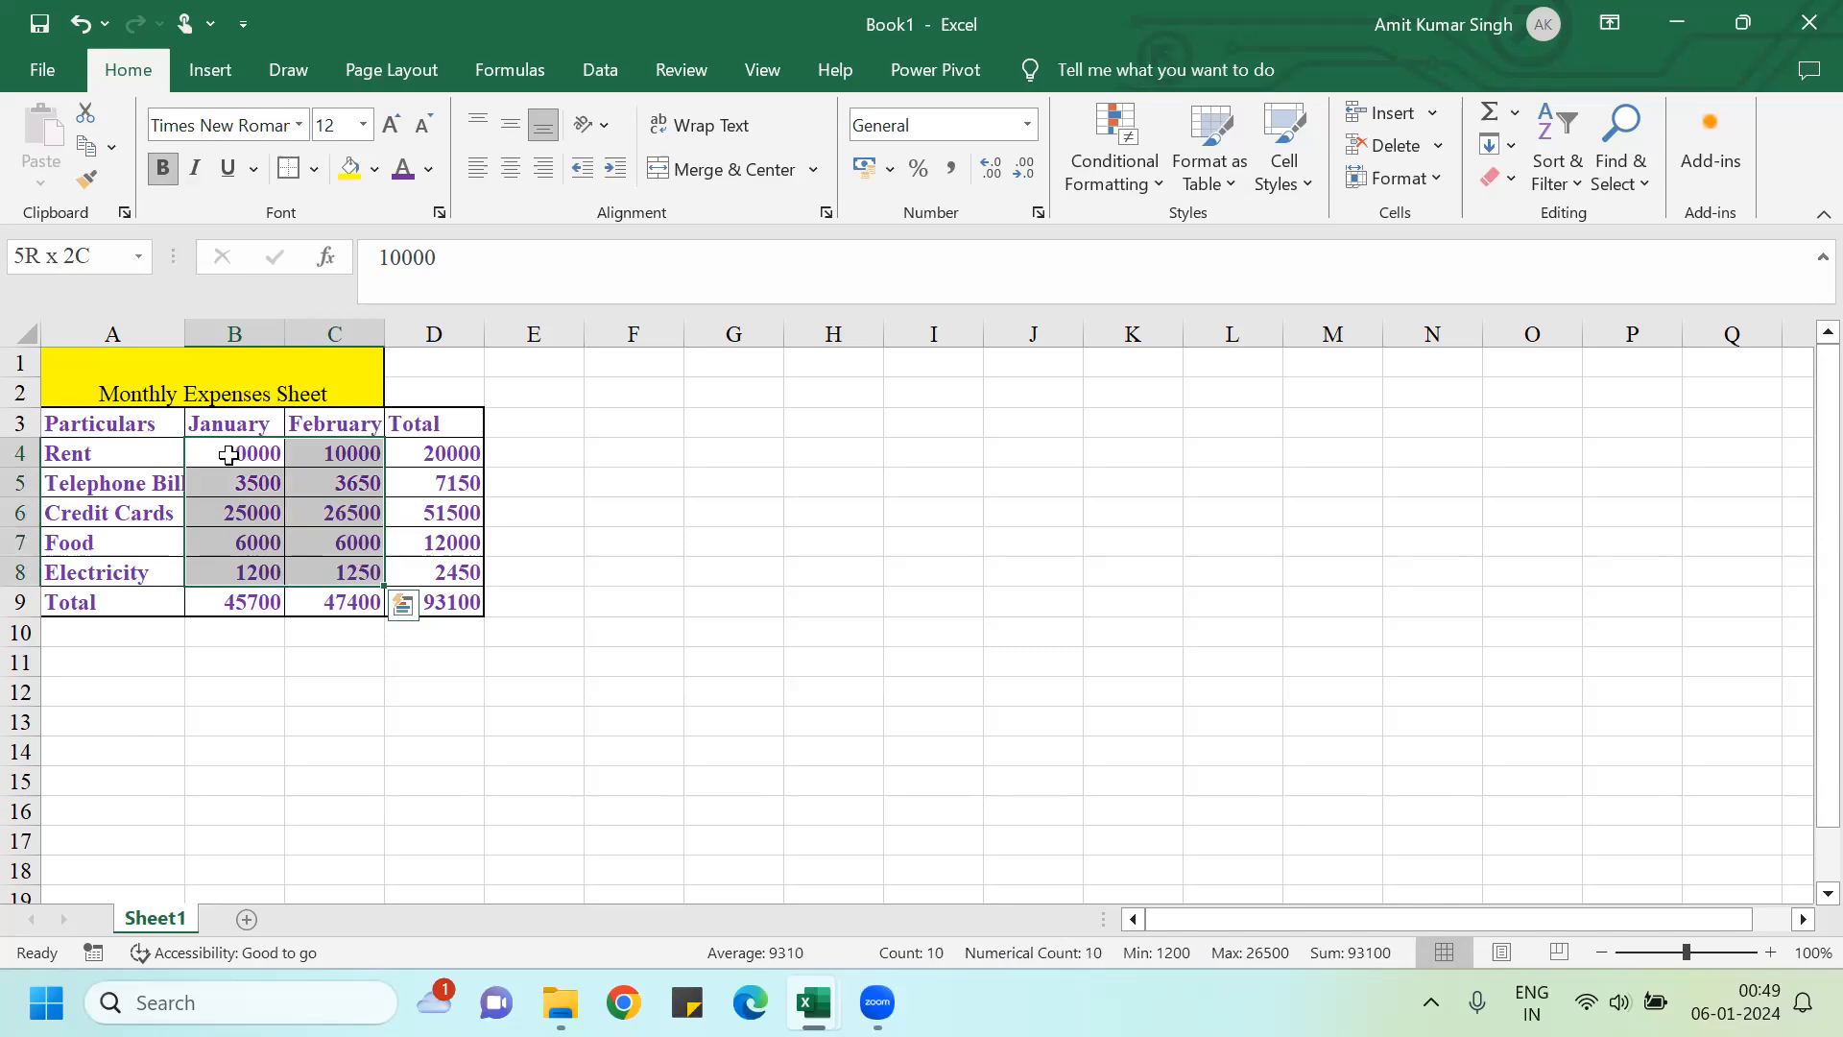
pyautogui.press('Delete')
# Step: Enter the formula =RANDBETWEEN(10000,25000) as the January rent amount in cell B4
pyautogui.click(229, 455)
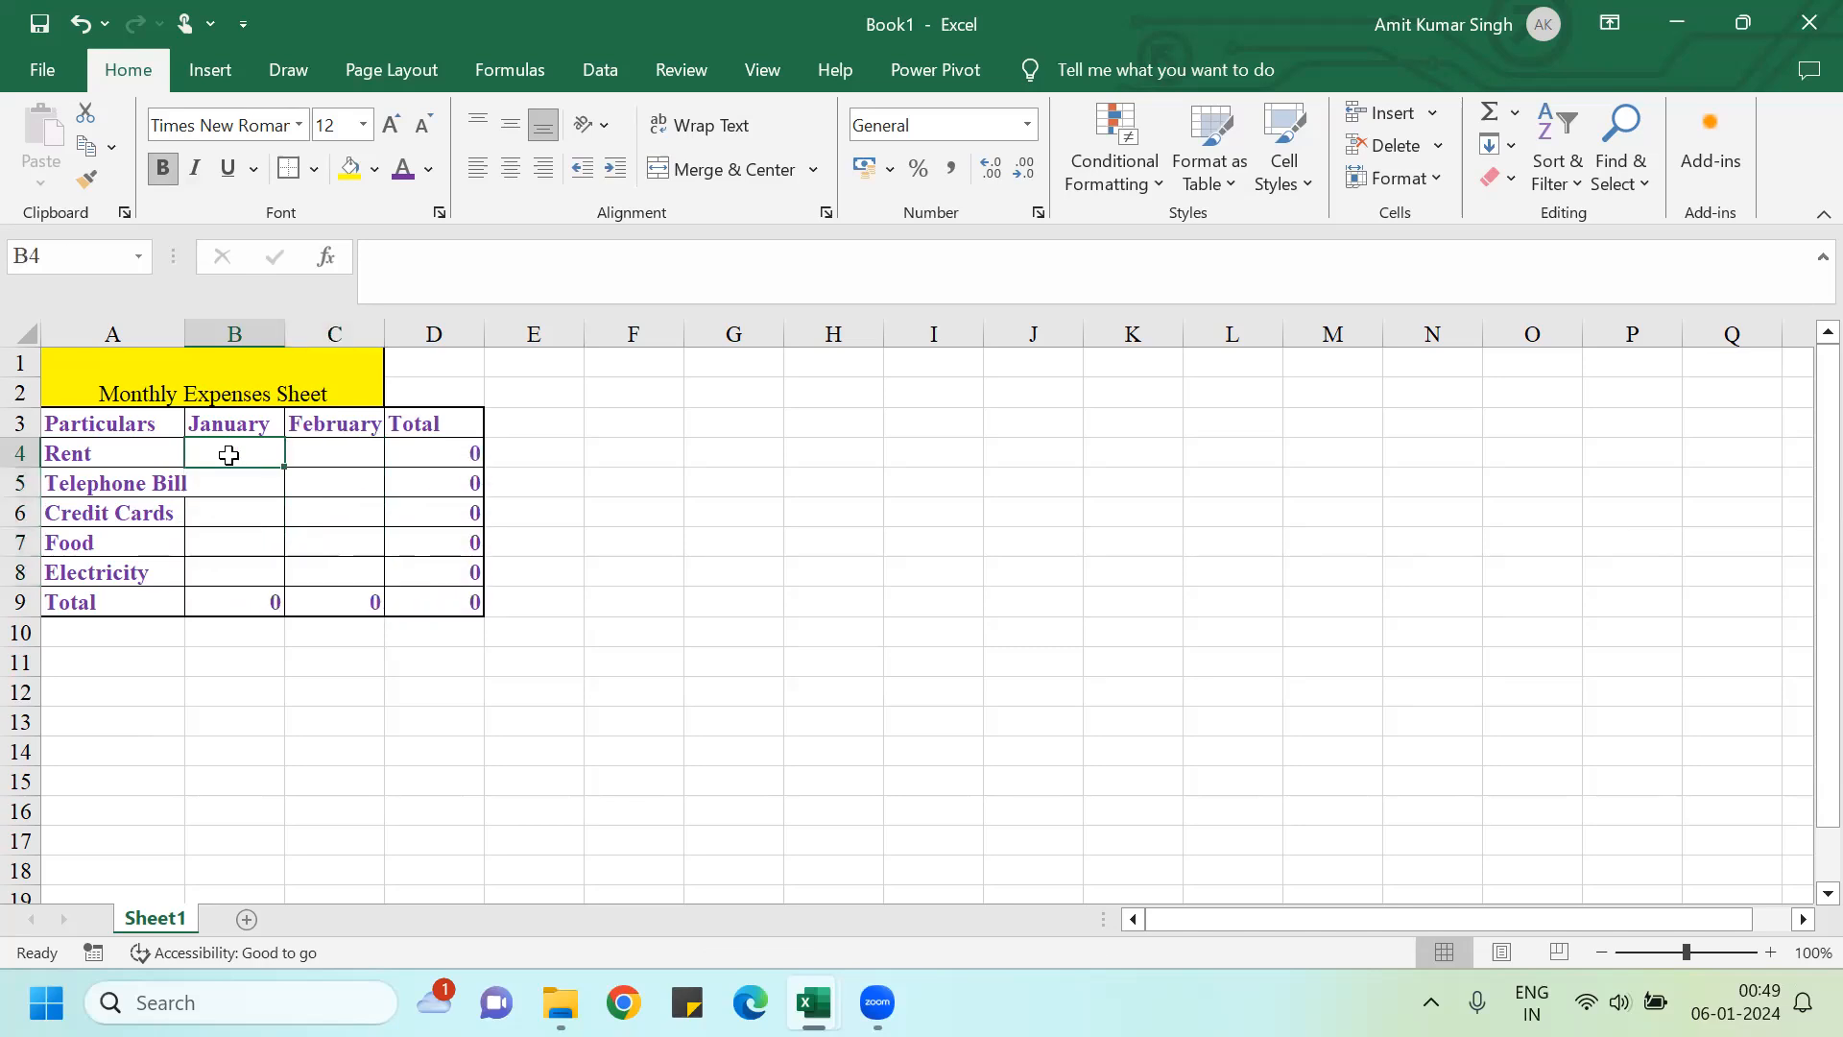
pyautogui.write('=')
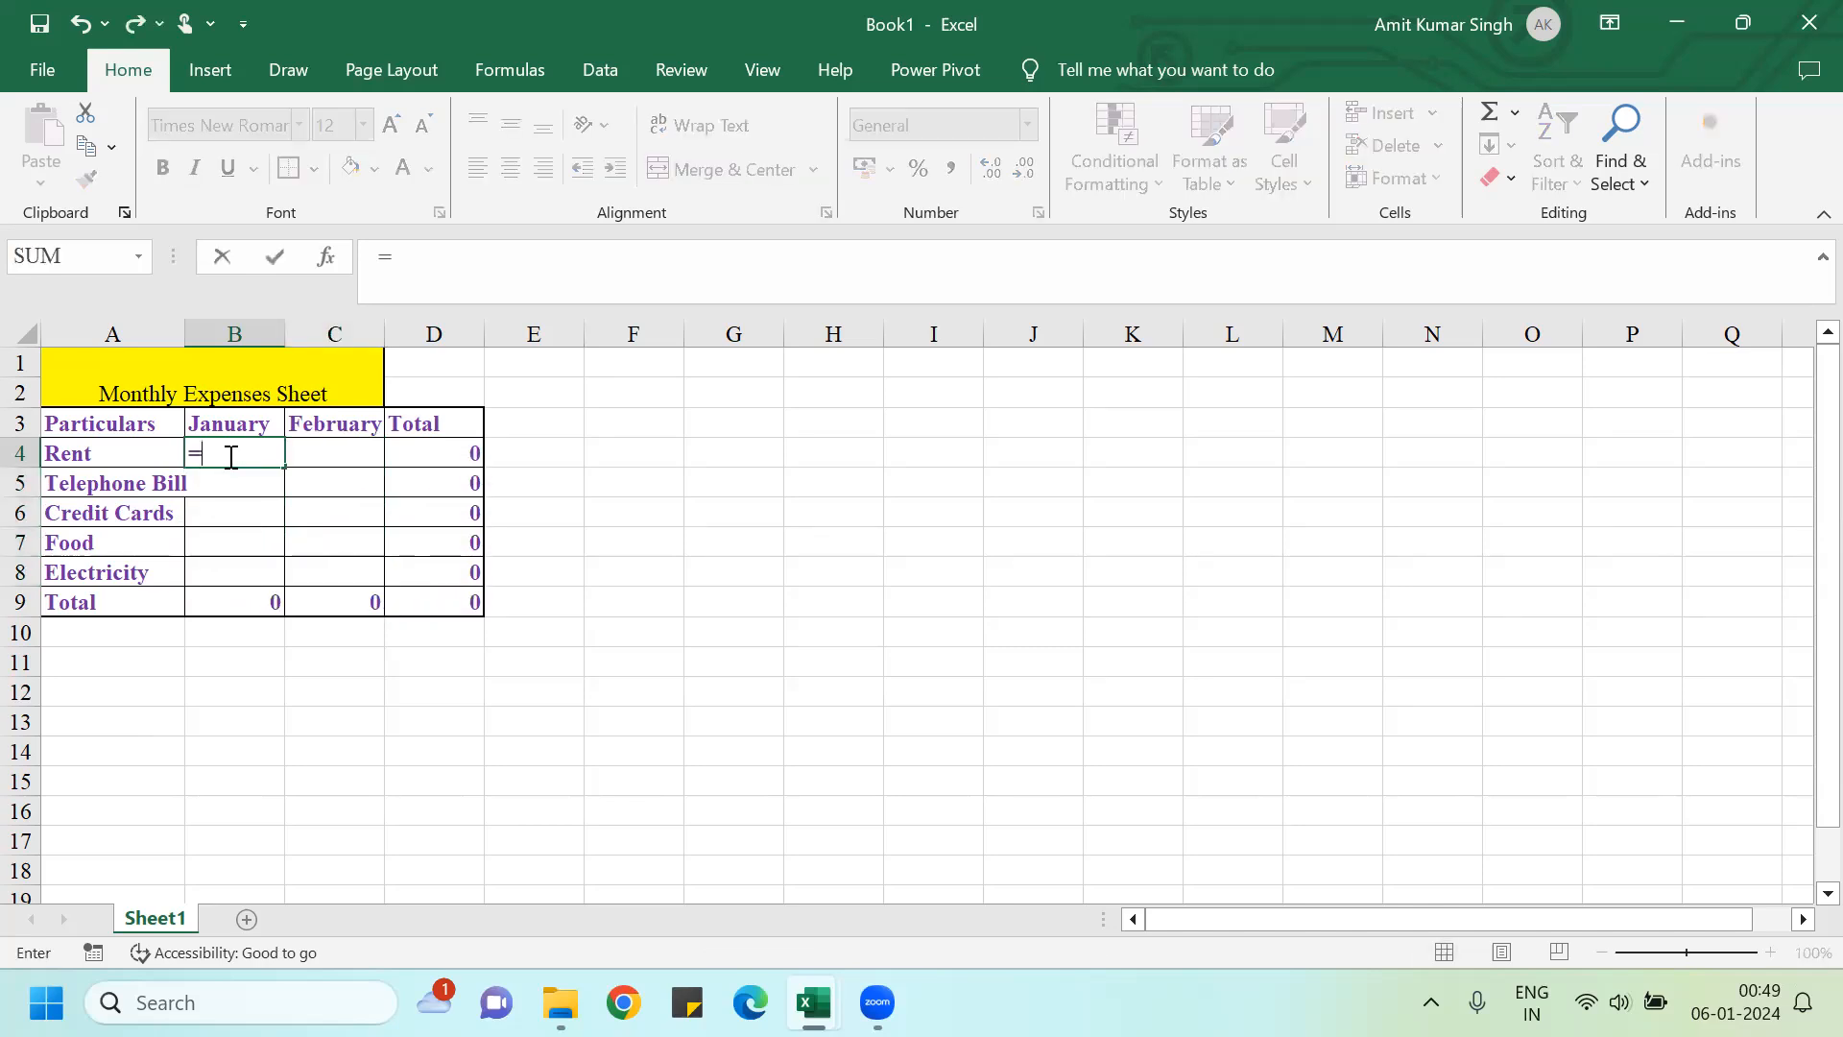
pyautogui.write('ran')
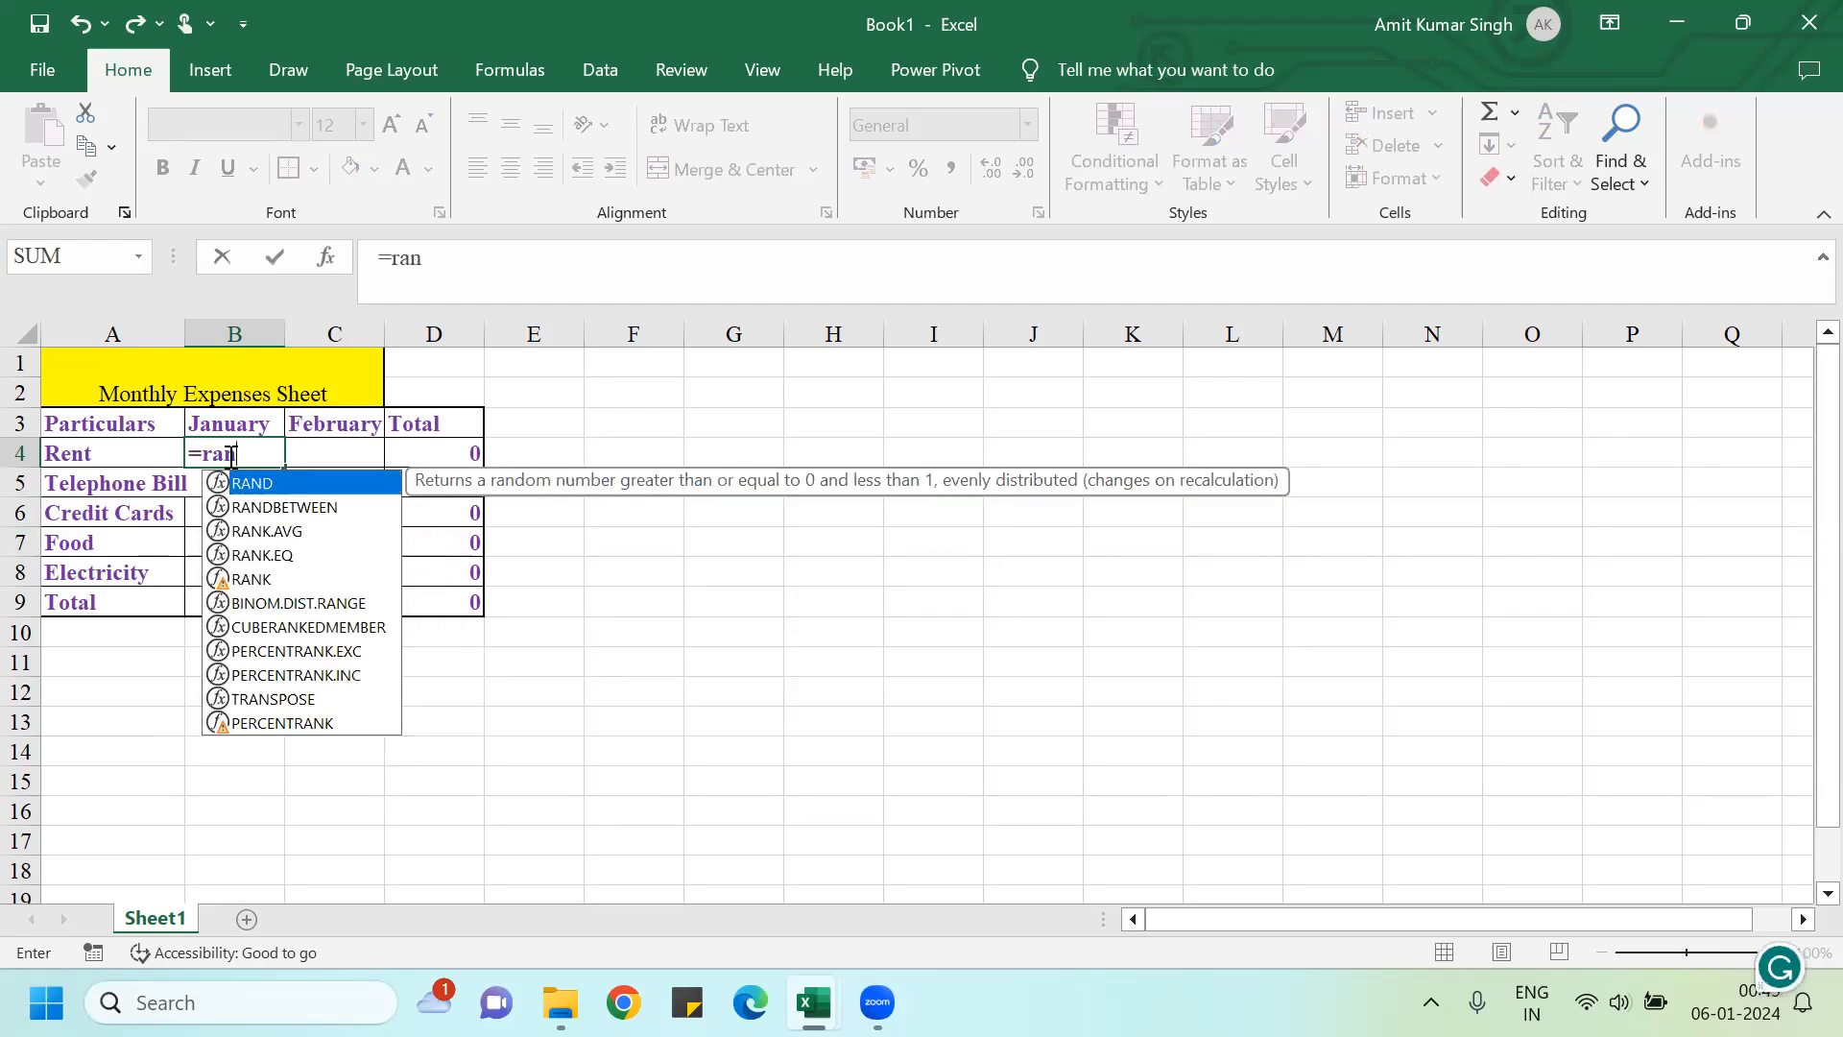
pyautogui.doubleClick(262, 507)
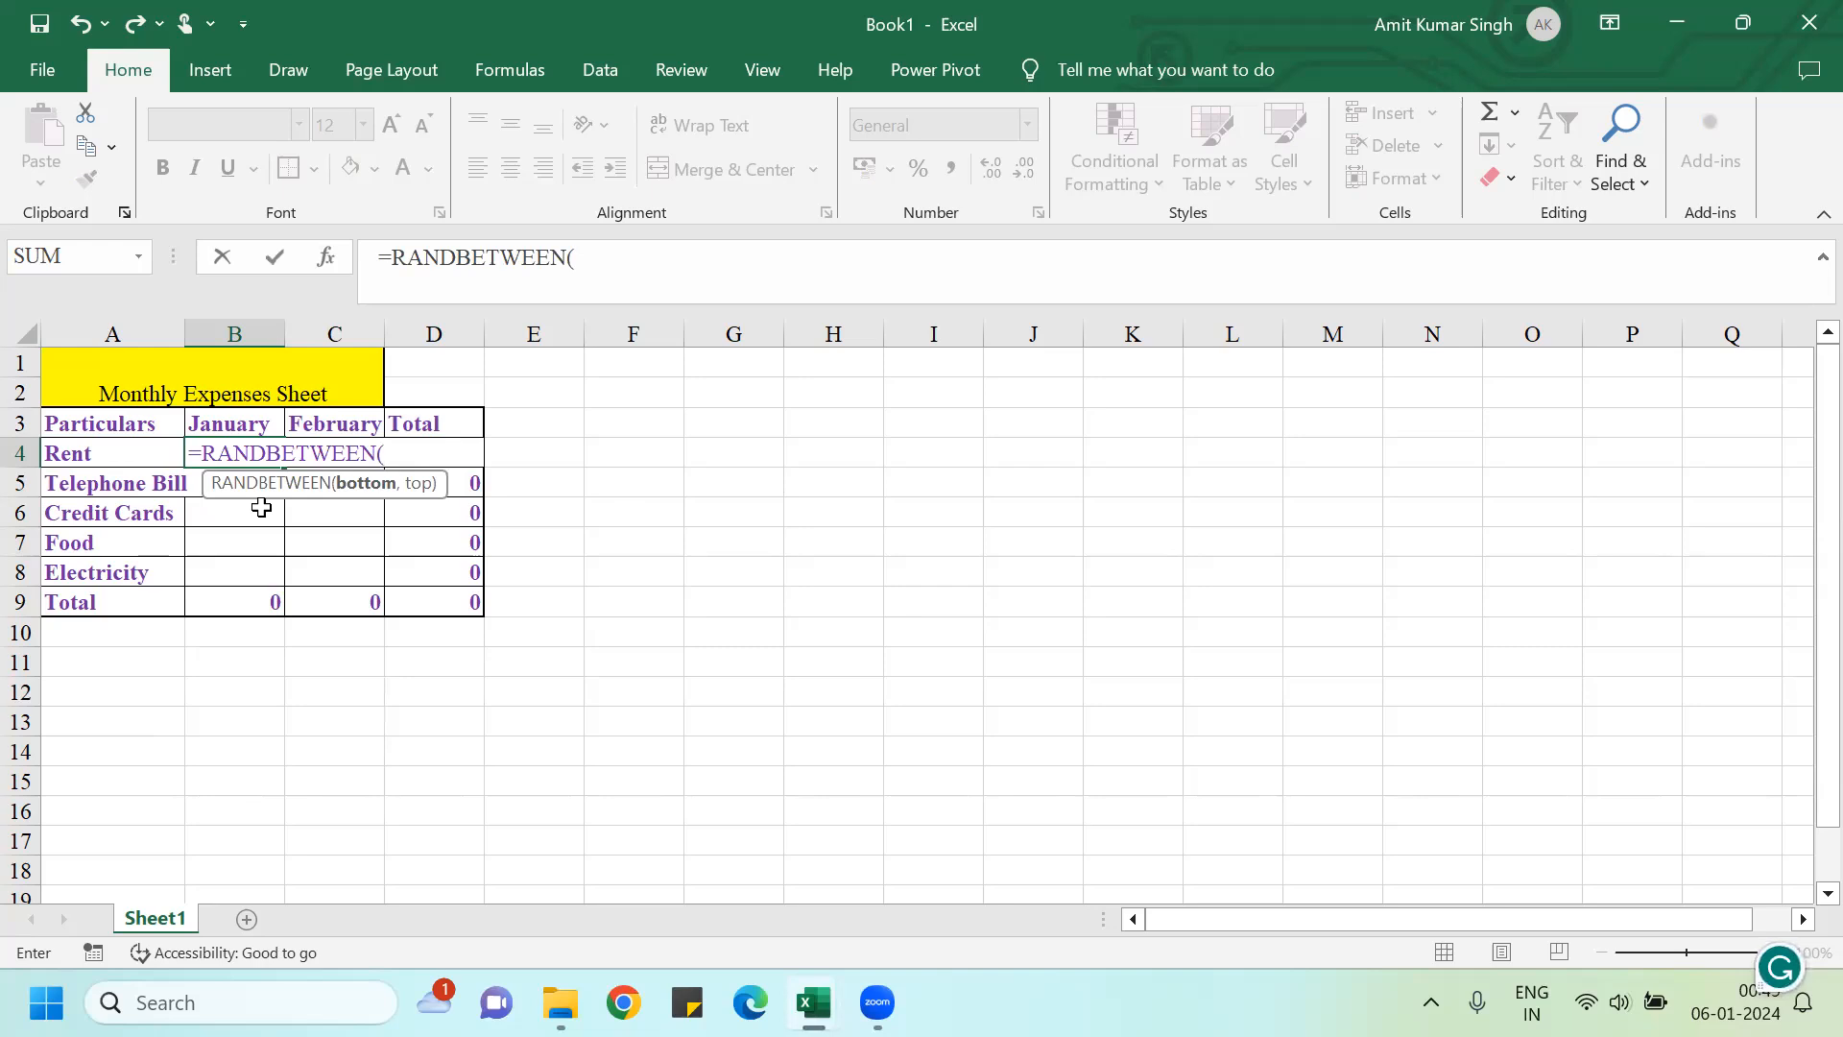
pyautogui.write('10000')
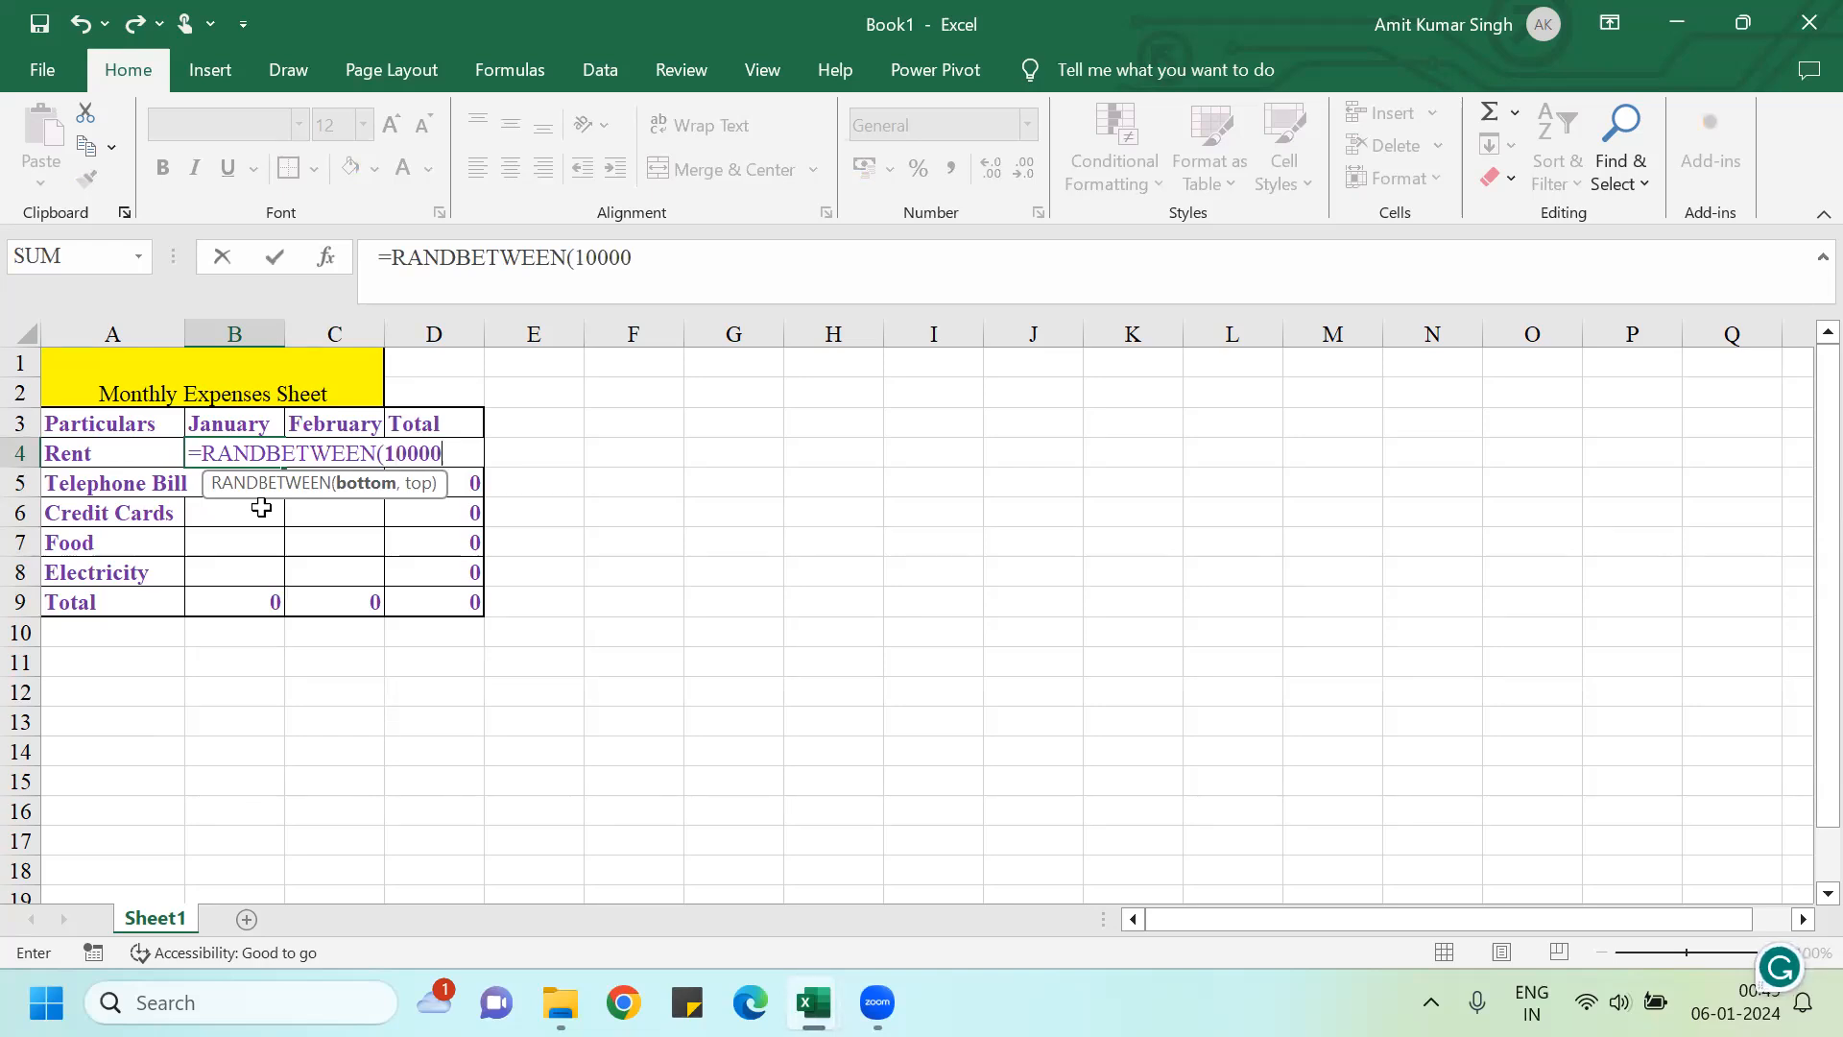
pyautogui.write(',25')
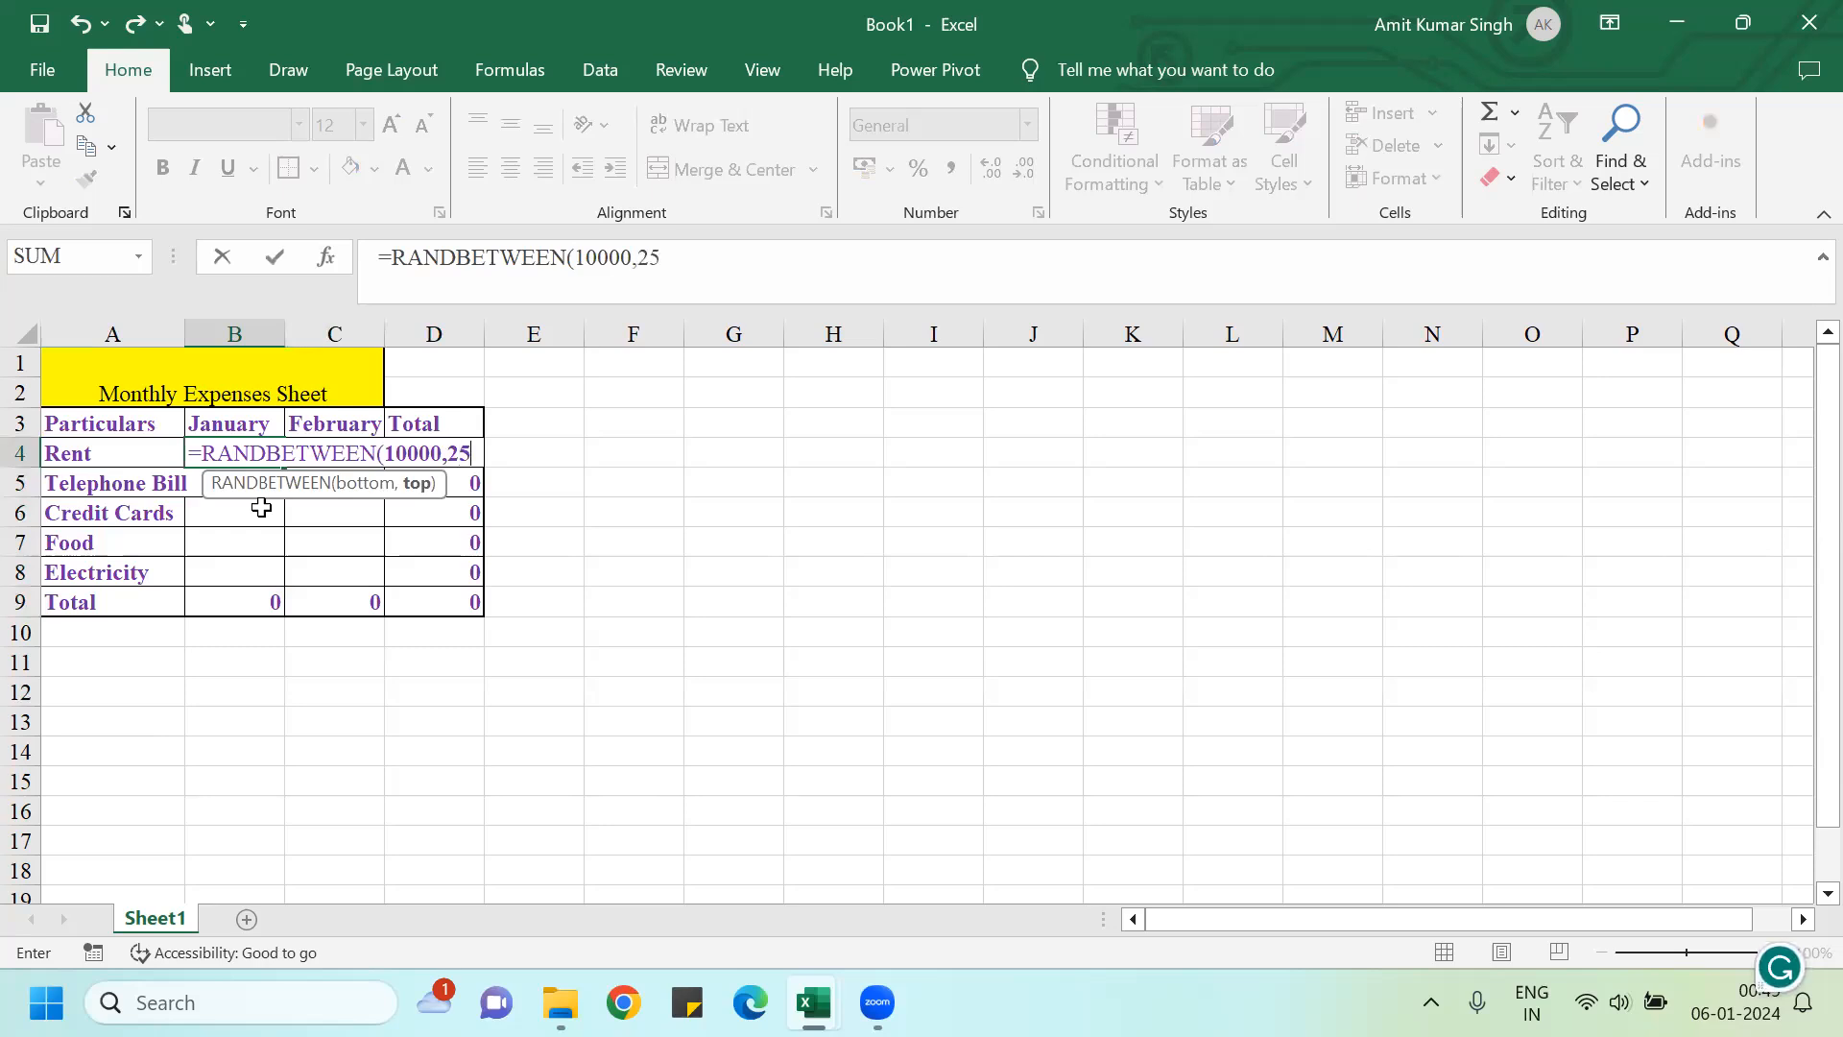
pyautogui.write('000)')
pyautogui.hotkey('ctrl', 'Return')
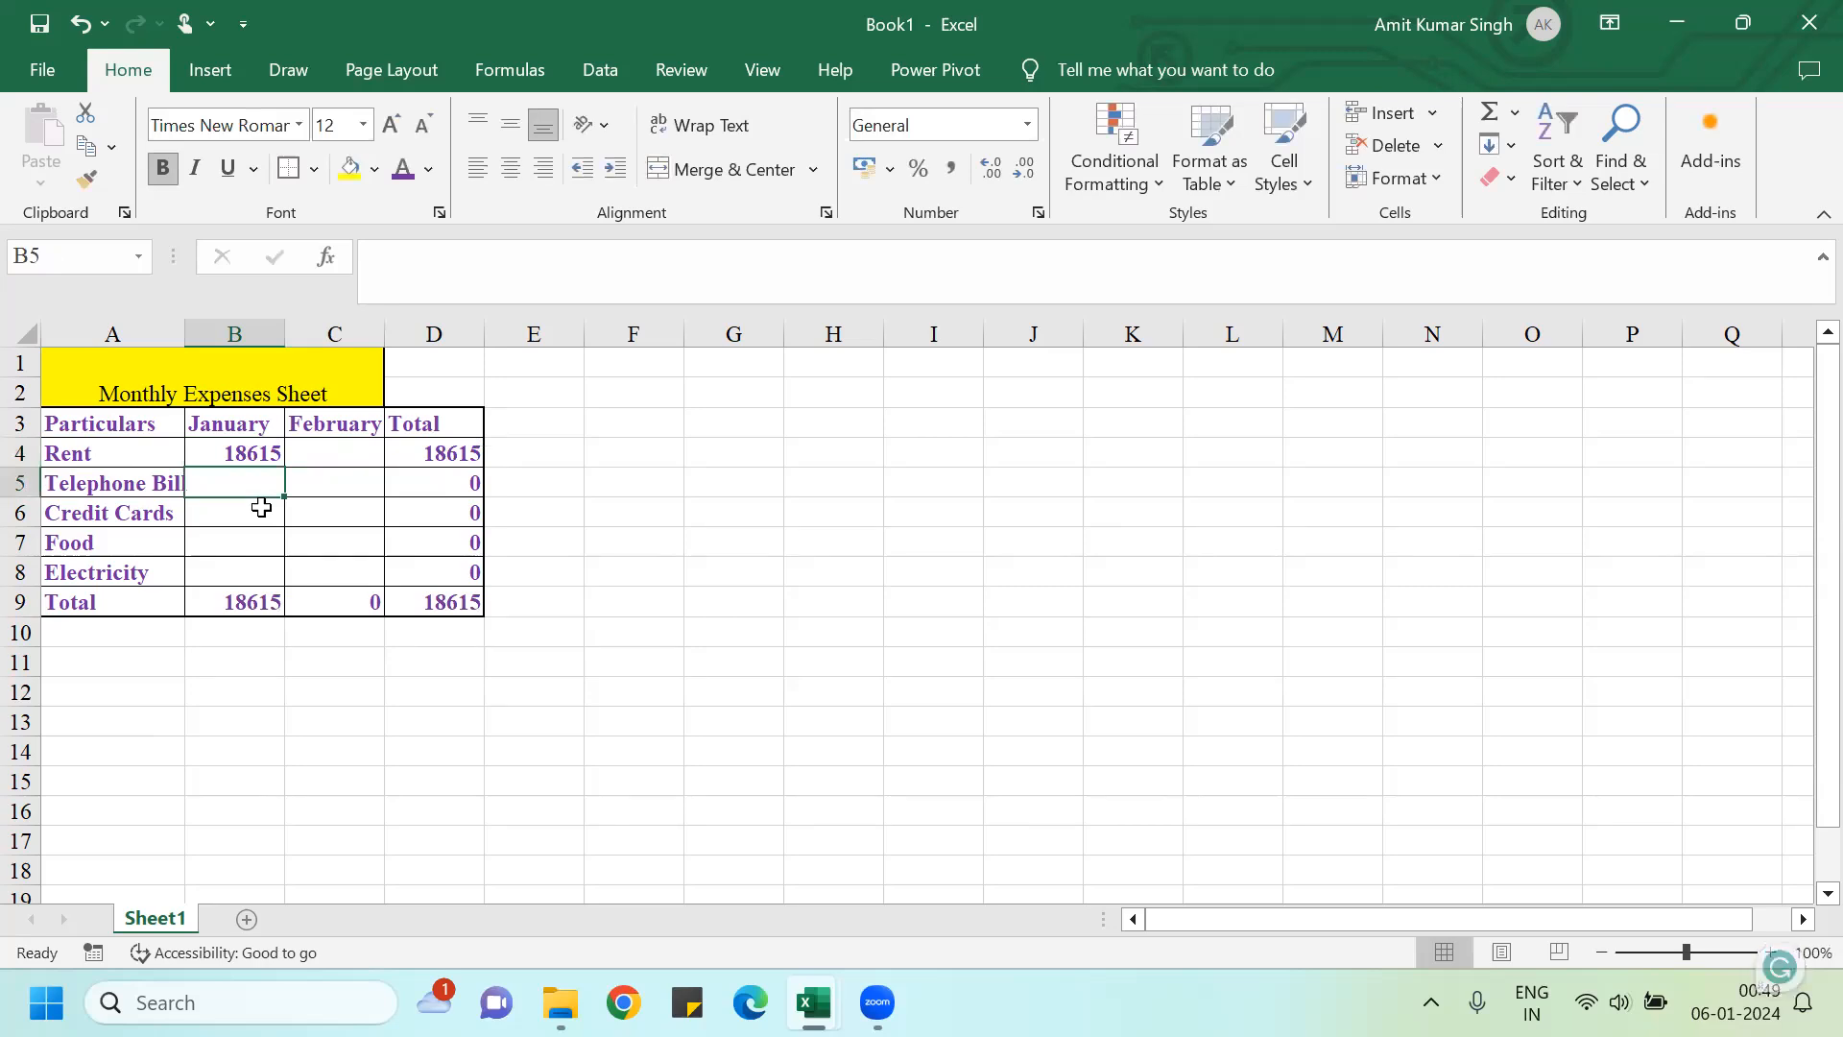
# Step: Copy the RANDBETWEEN formula from B4 to all January and February amounts in B4:C8
pyautogui.hotkey('ctrl', 'c')
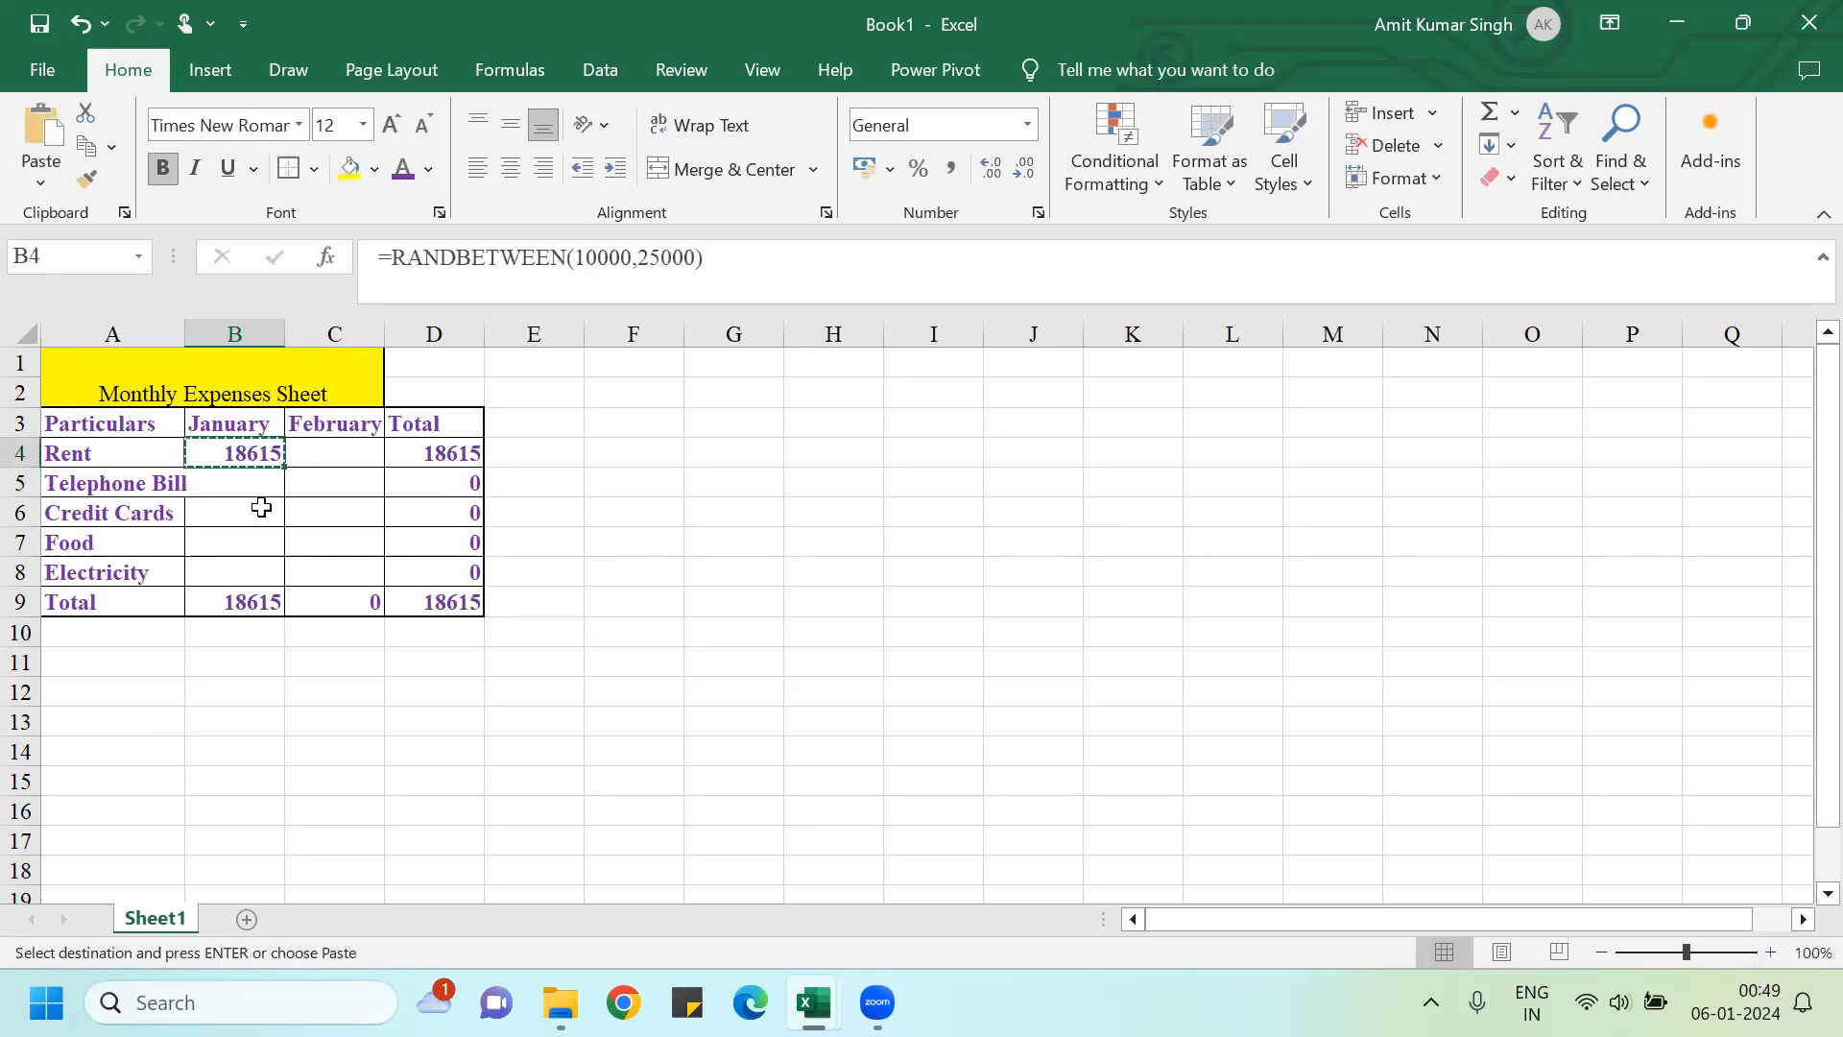
pyautogui.hotkey('shift', 'Right')
pyautogui.hotkey('shift', 'Down')
pyautogui.hotkey('shift', 'Down')
pyautogui.hotkey('shift', 'Down')
pyautogui.hotkey('shift', 'Down')
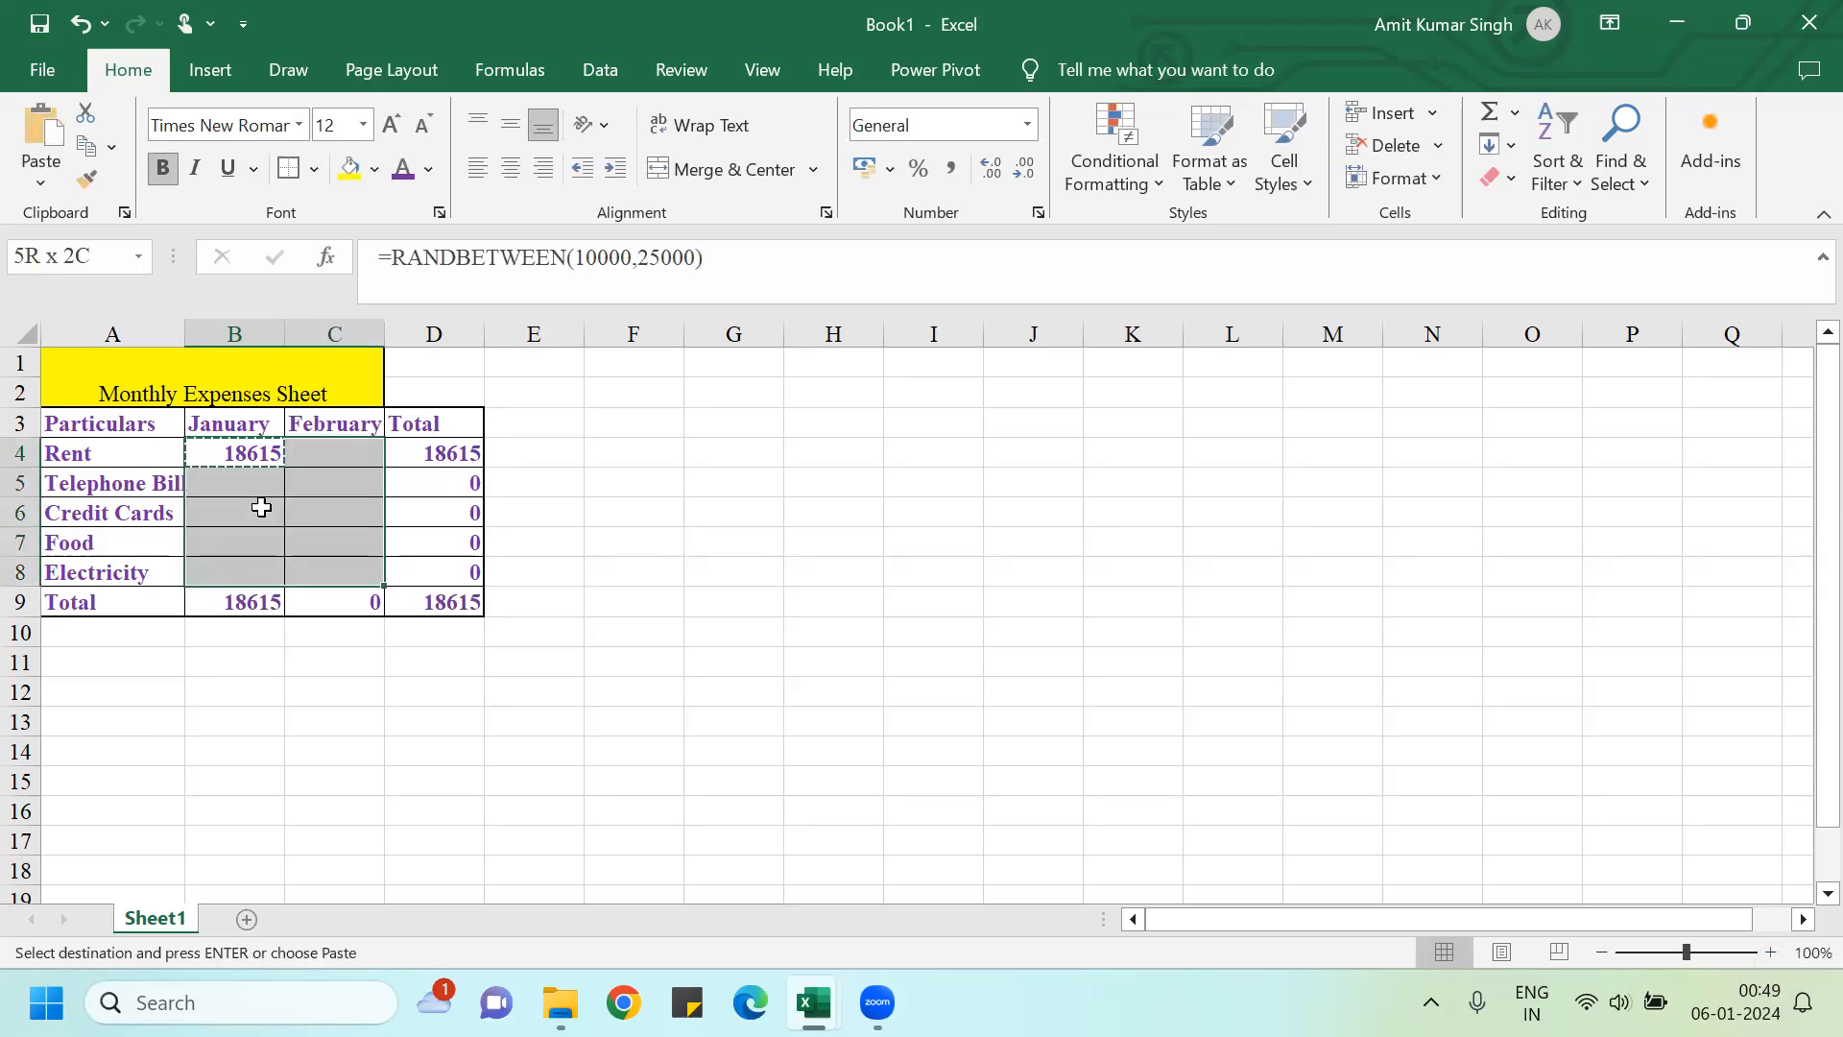
pyautogui.hotkey('ctrl', 'v')
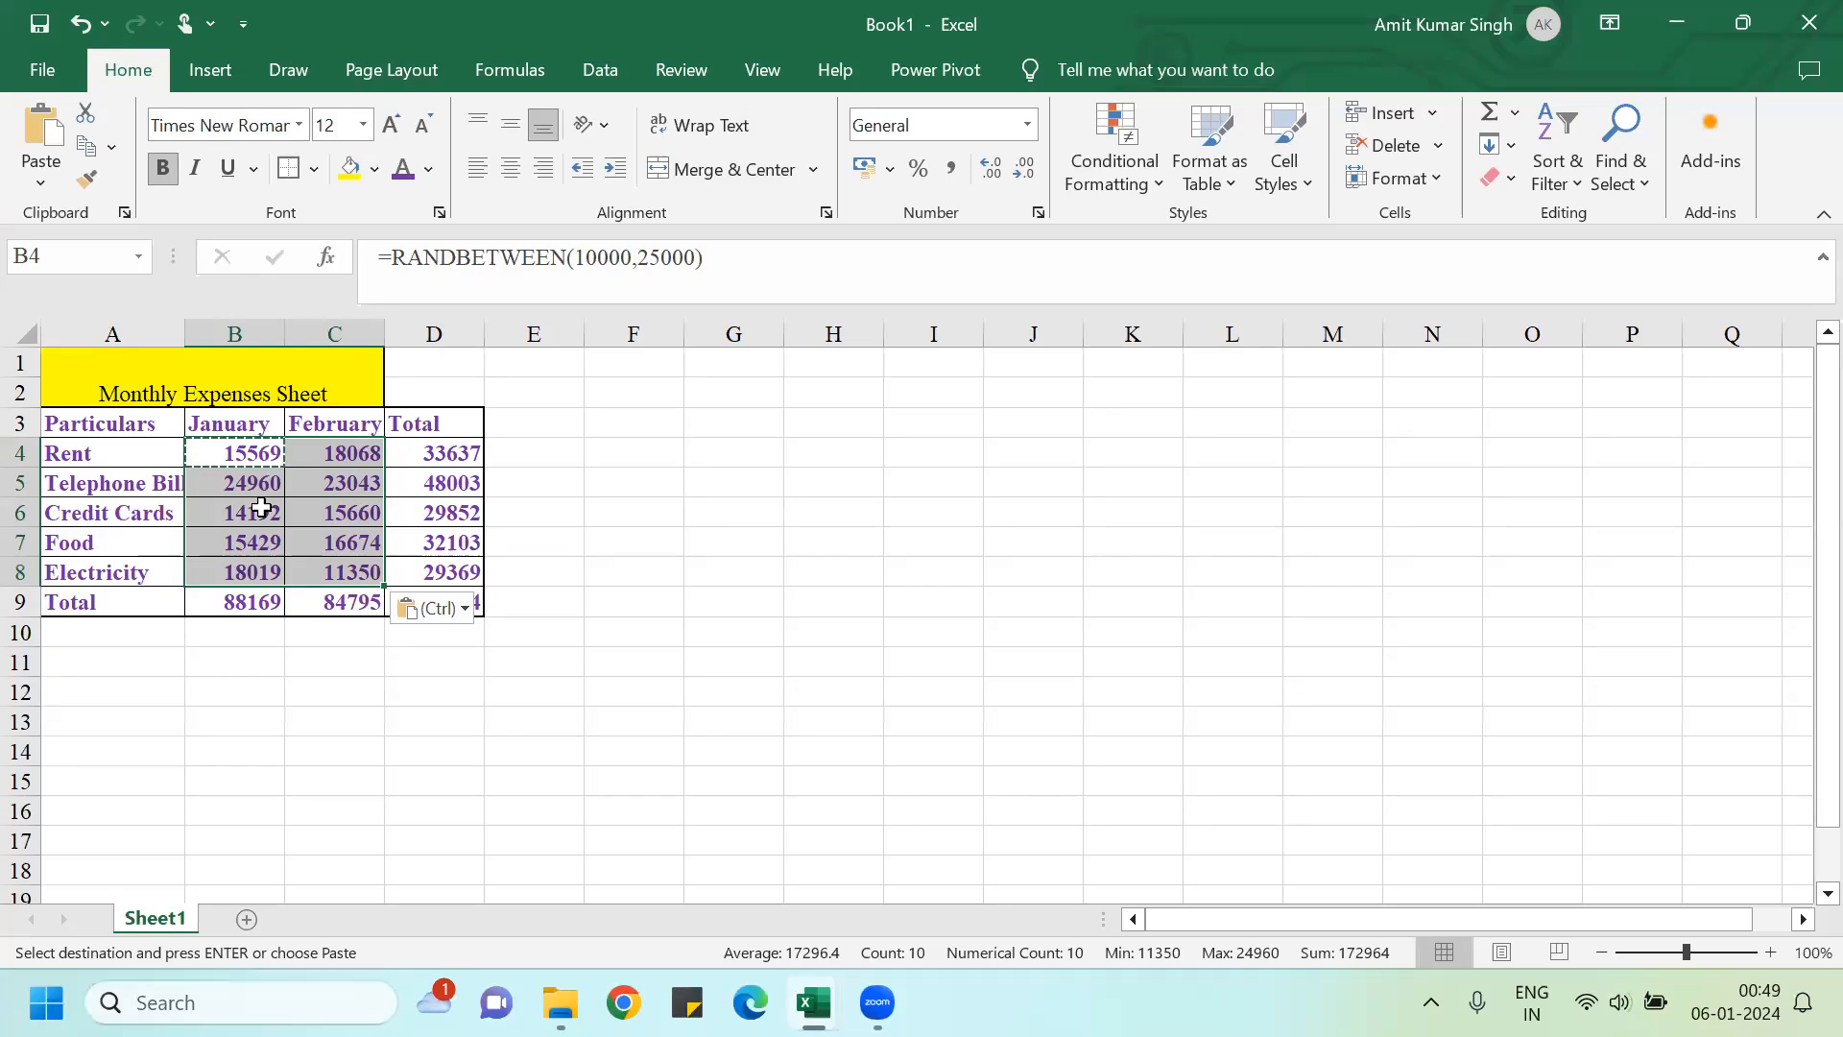
pyautogui.click(693, 581)
pyautogui.press('Escape')
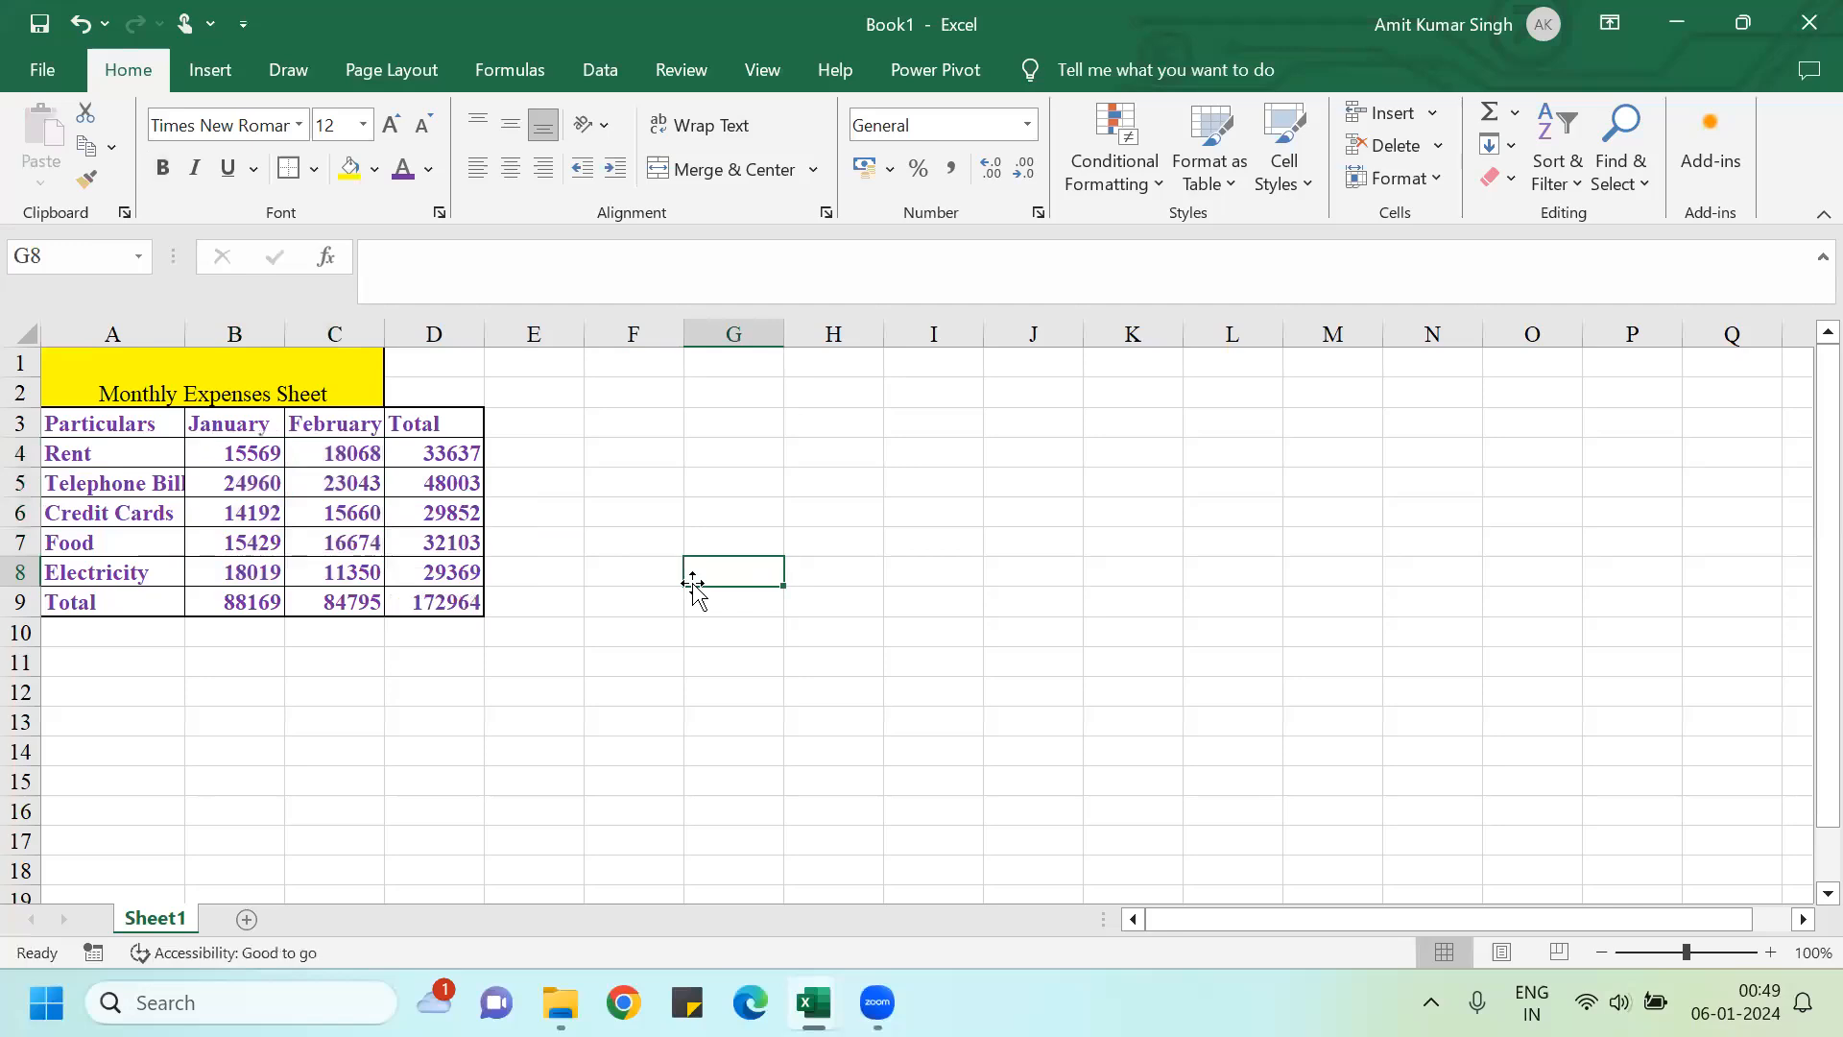
# Step: Enter h in cells G8 and G9 to recalculate the random amounts, and clear both entries
pyautogui.press('Return')
pyautogui.write('h')
pyautogui.press('Return')
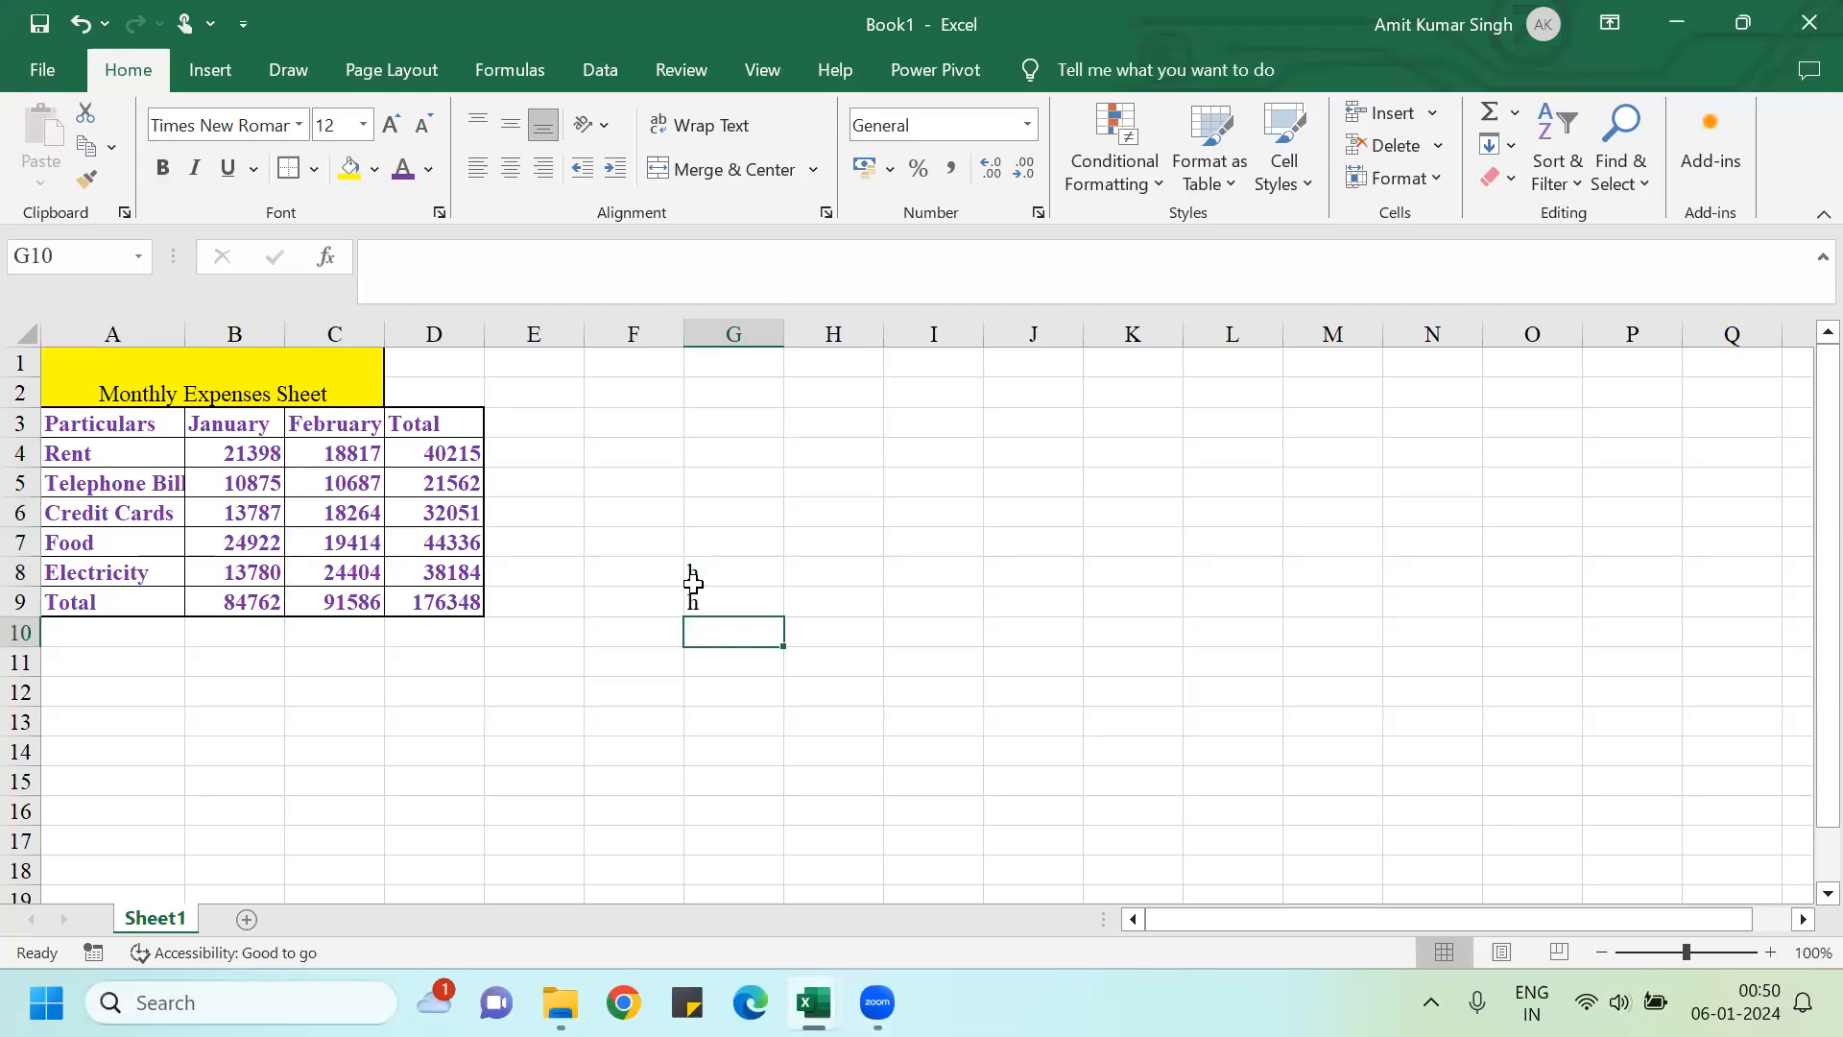
pyautogui.hotkey('shift', 'Up')
pyautogui.hotkey('shift', 'Up')
pyautogui.press('Delete')
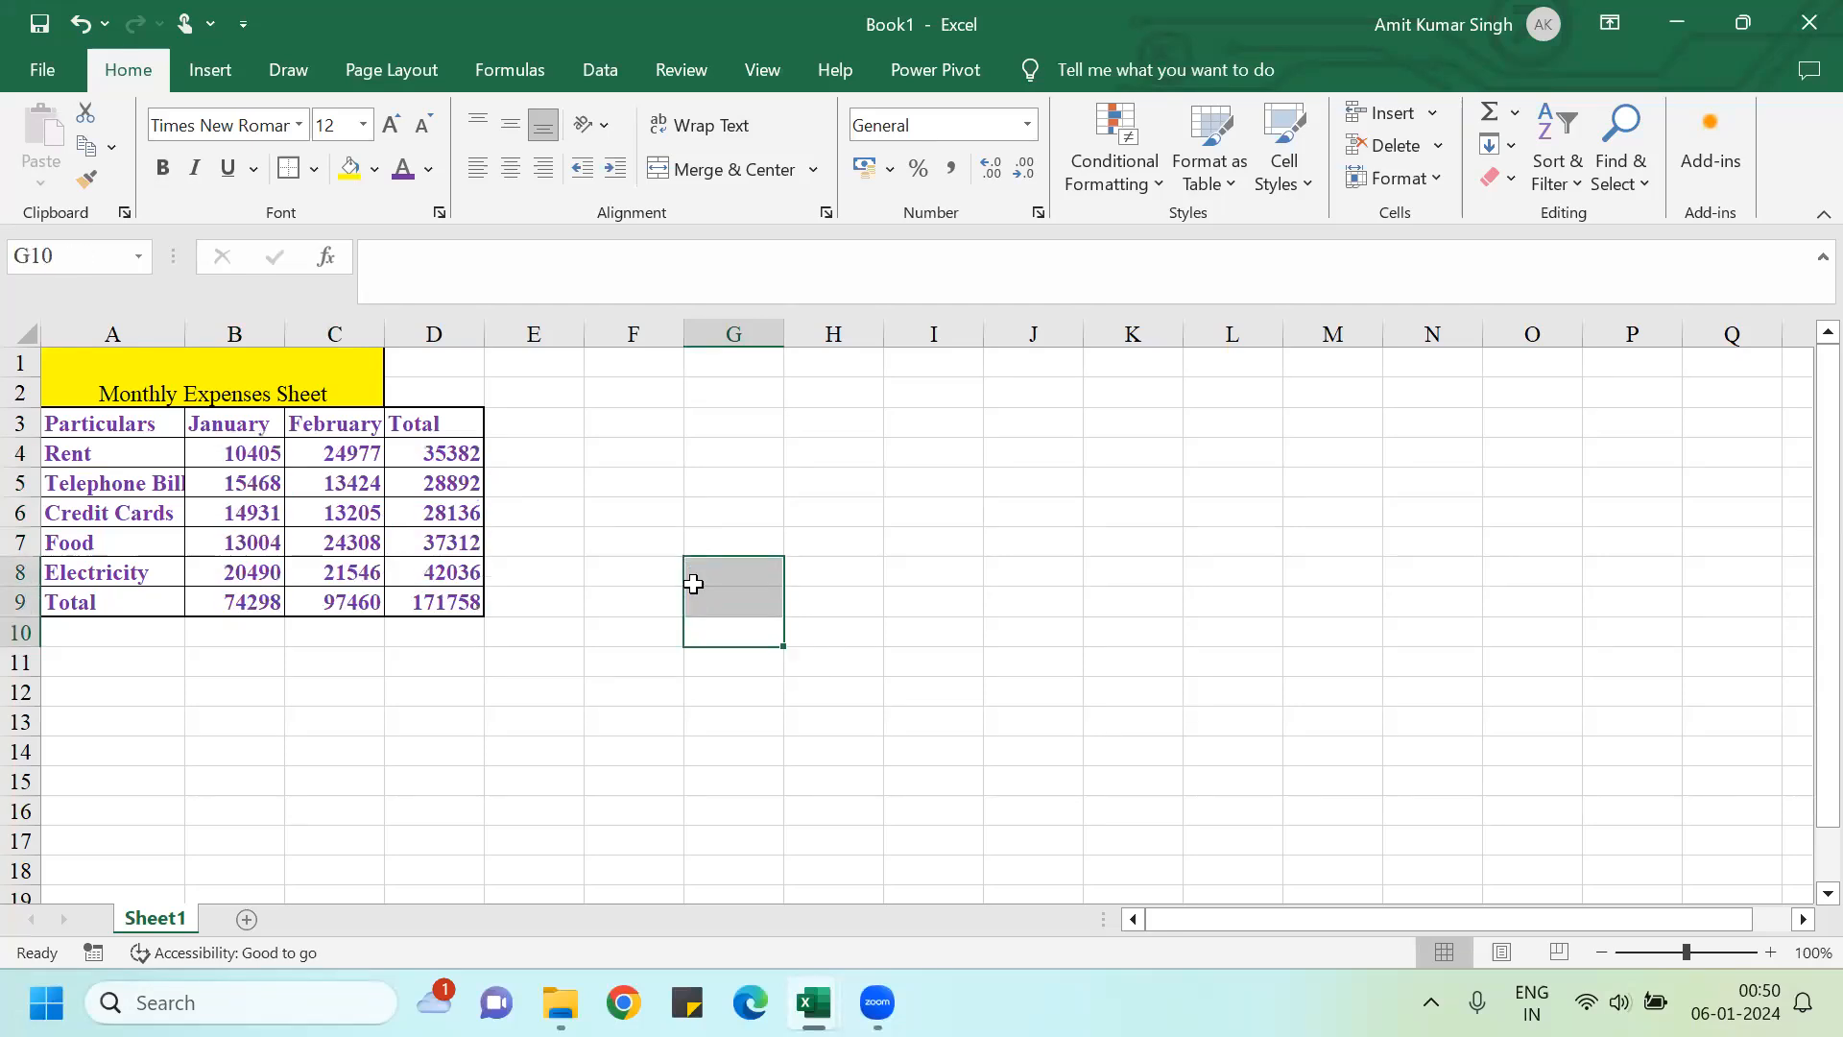
# Step: Copy the random amounts in B4:C8 and paste them over the same range as values only
pyautogui.click(218, 452)
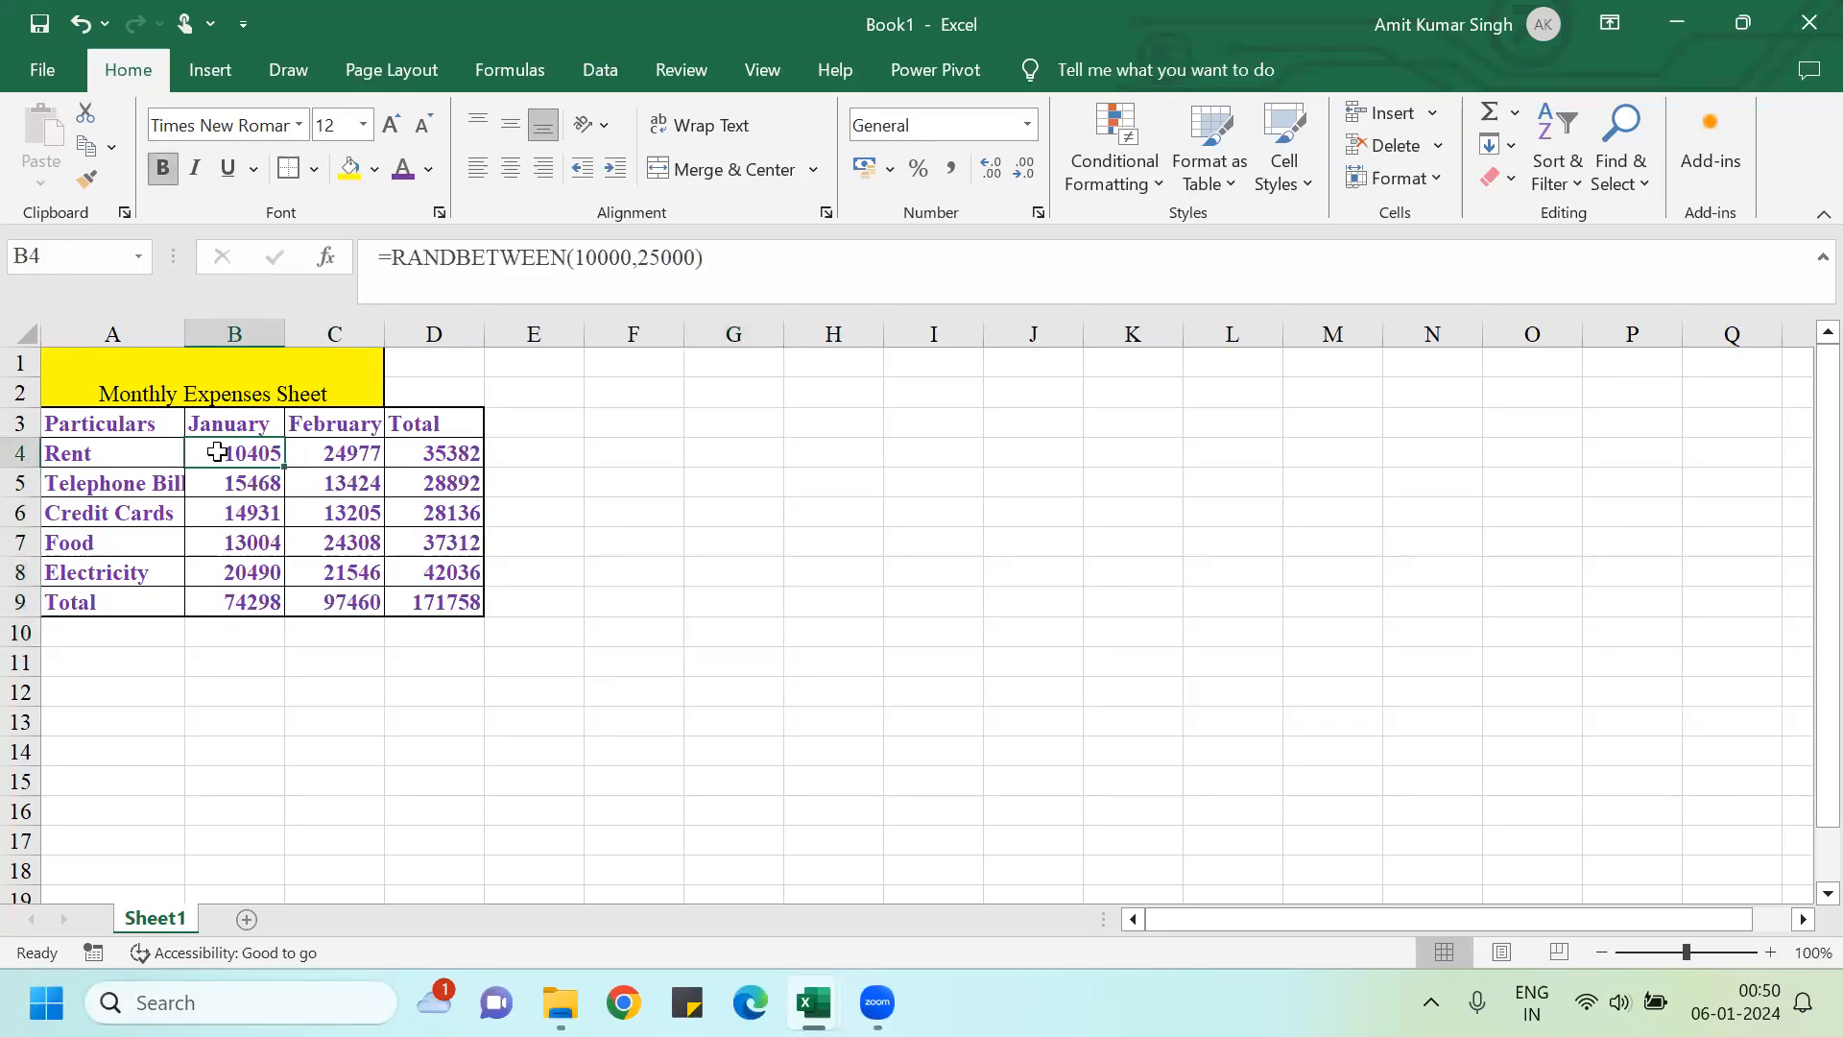
pyautogui.hotkey('shift', 'Down')
pyautogui.hotkey('shift', 'Down')
pyautogui.hotkey('shift', 'Down')
pyautogui.hotkey('shift', 'Down')
pyautogui.hotkey('shift', 'Right')
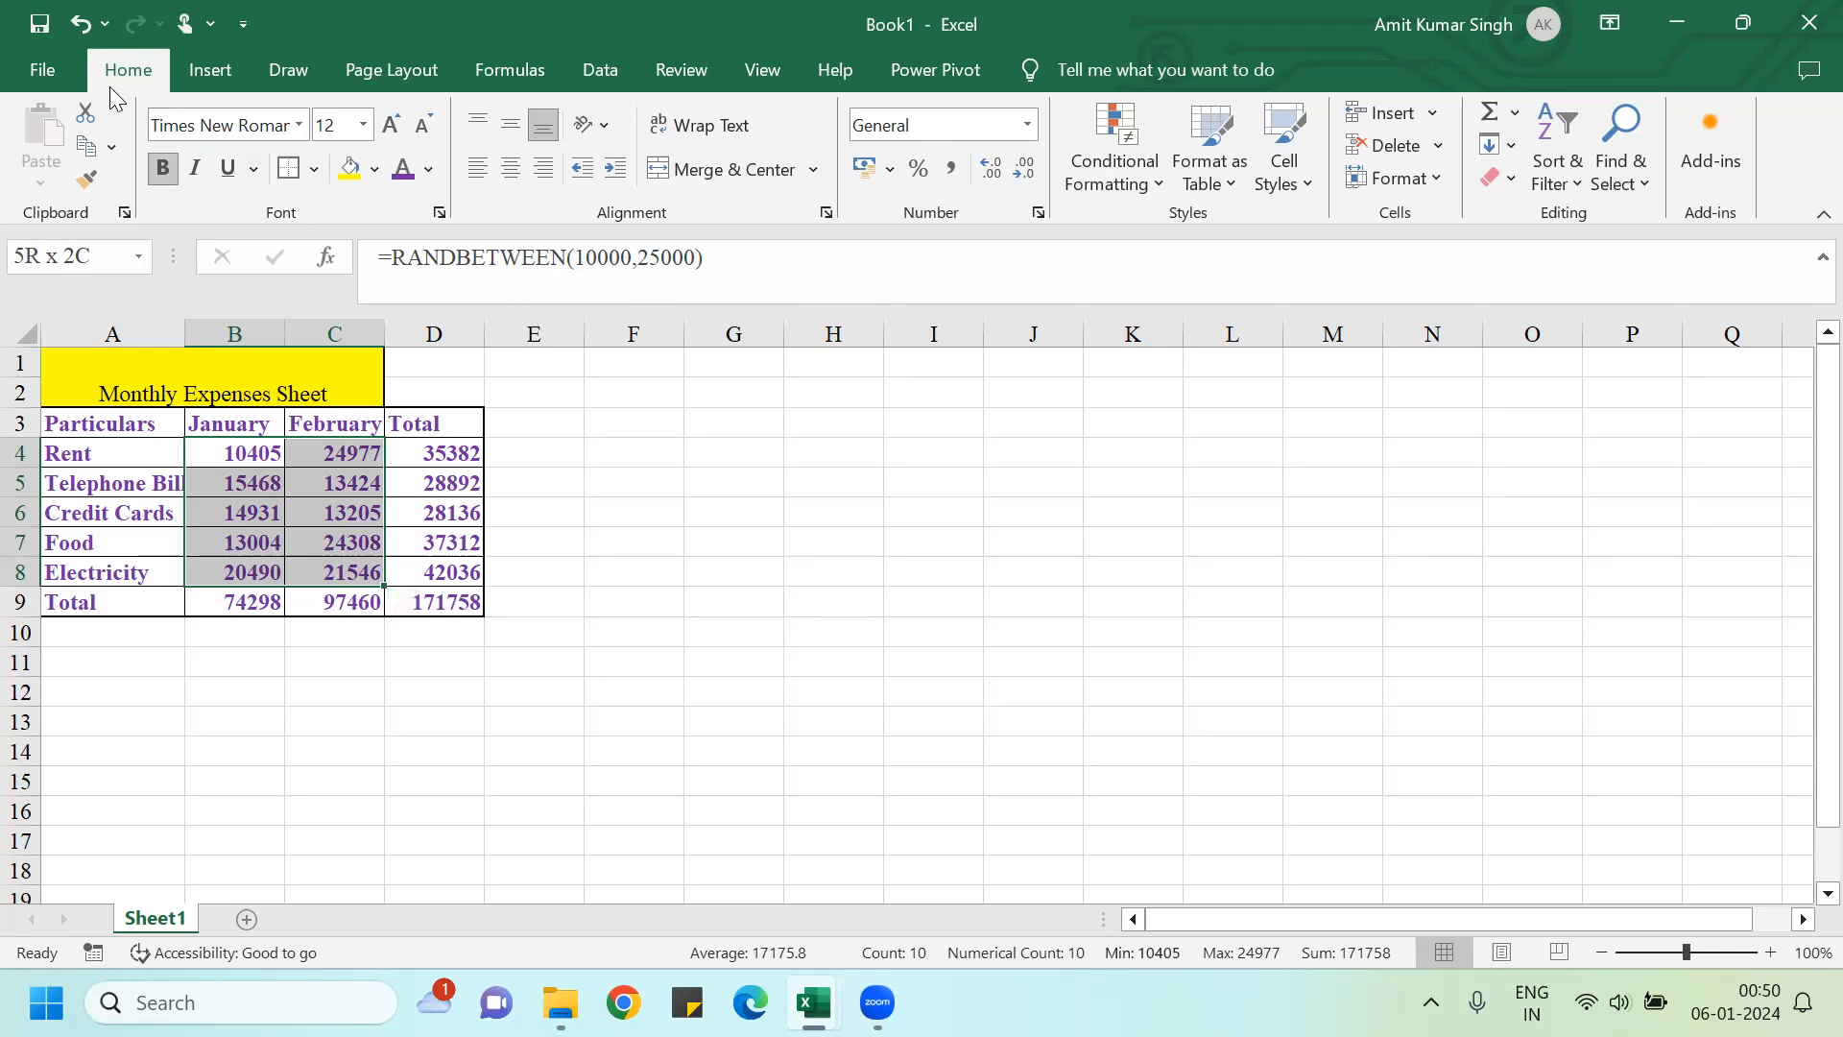
pyautogui.hotkey('ctrl', 'c')
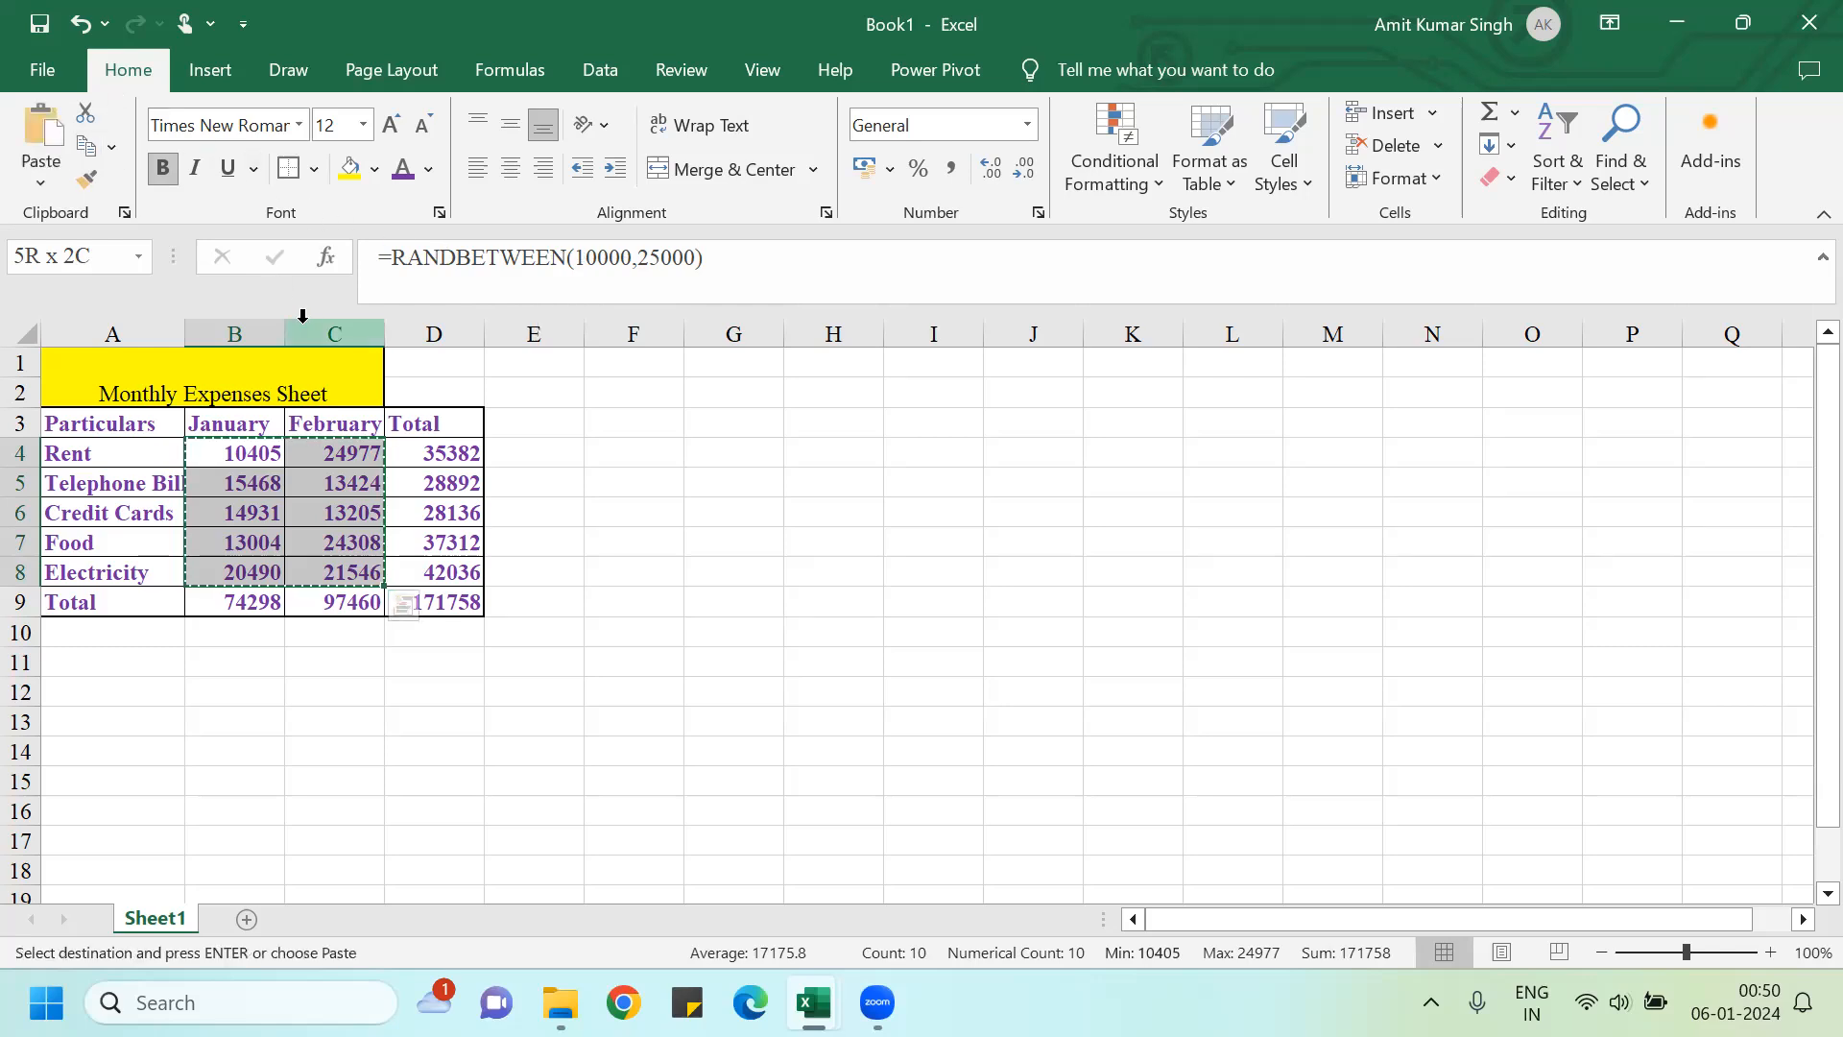
pyautogui.click(41, 187)
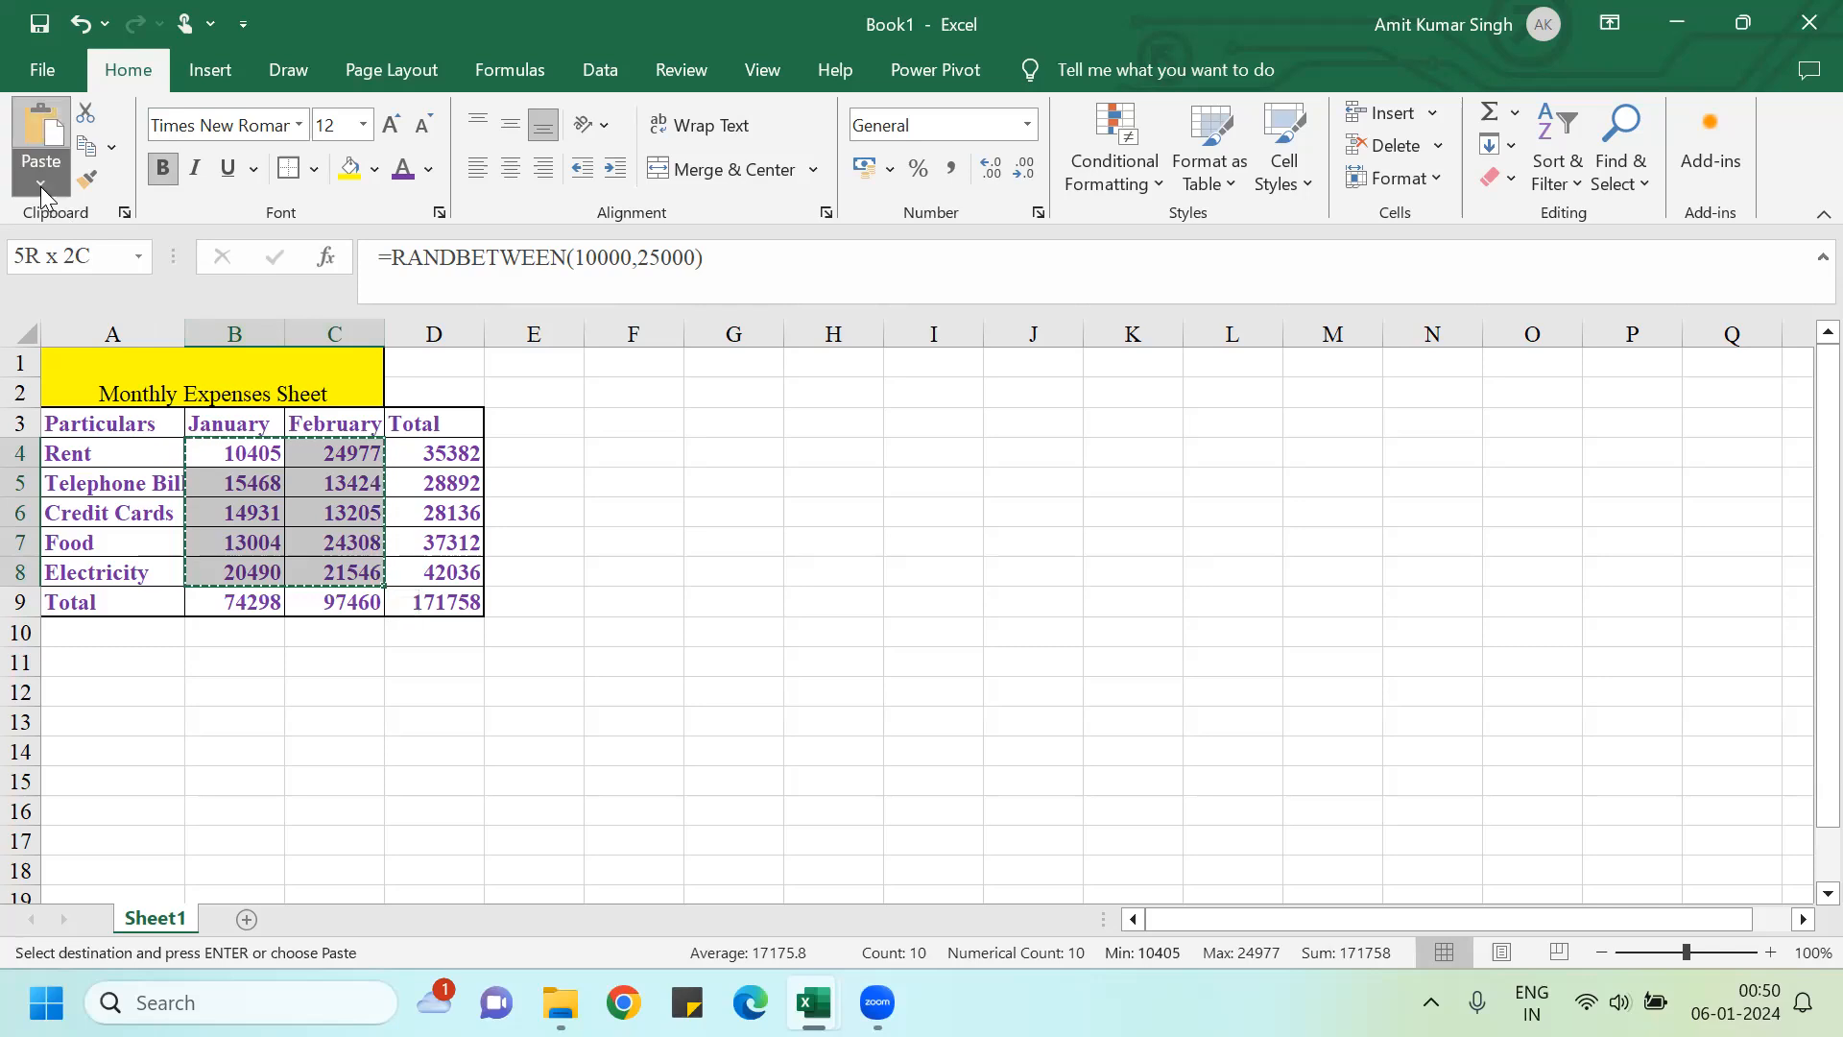
pyautogui.click(34, 382)
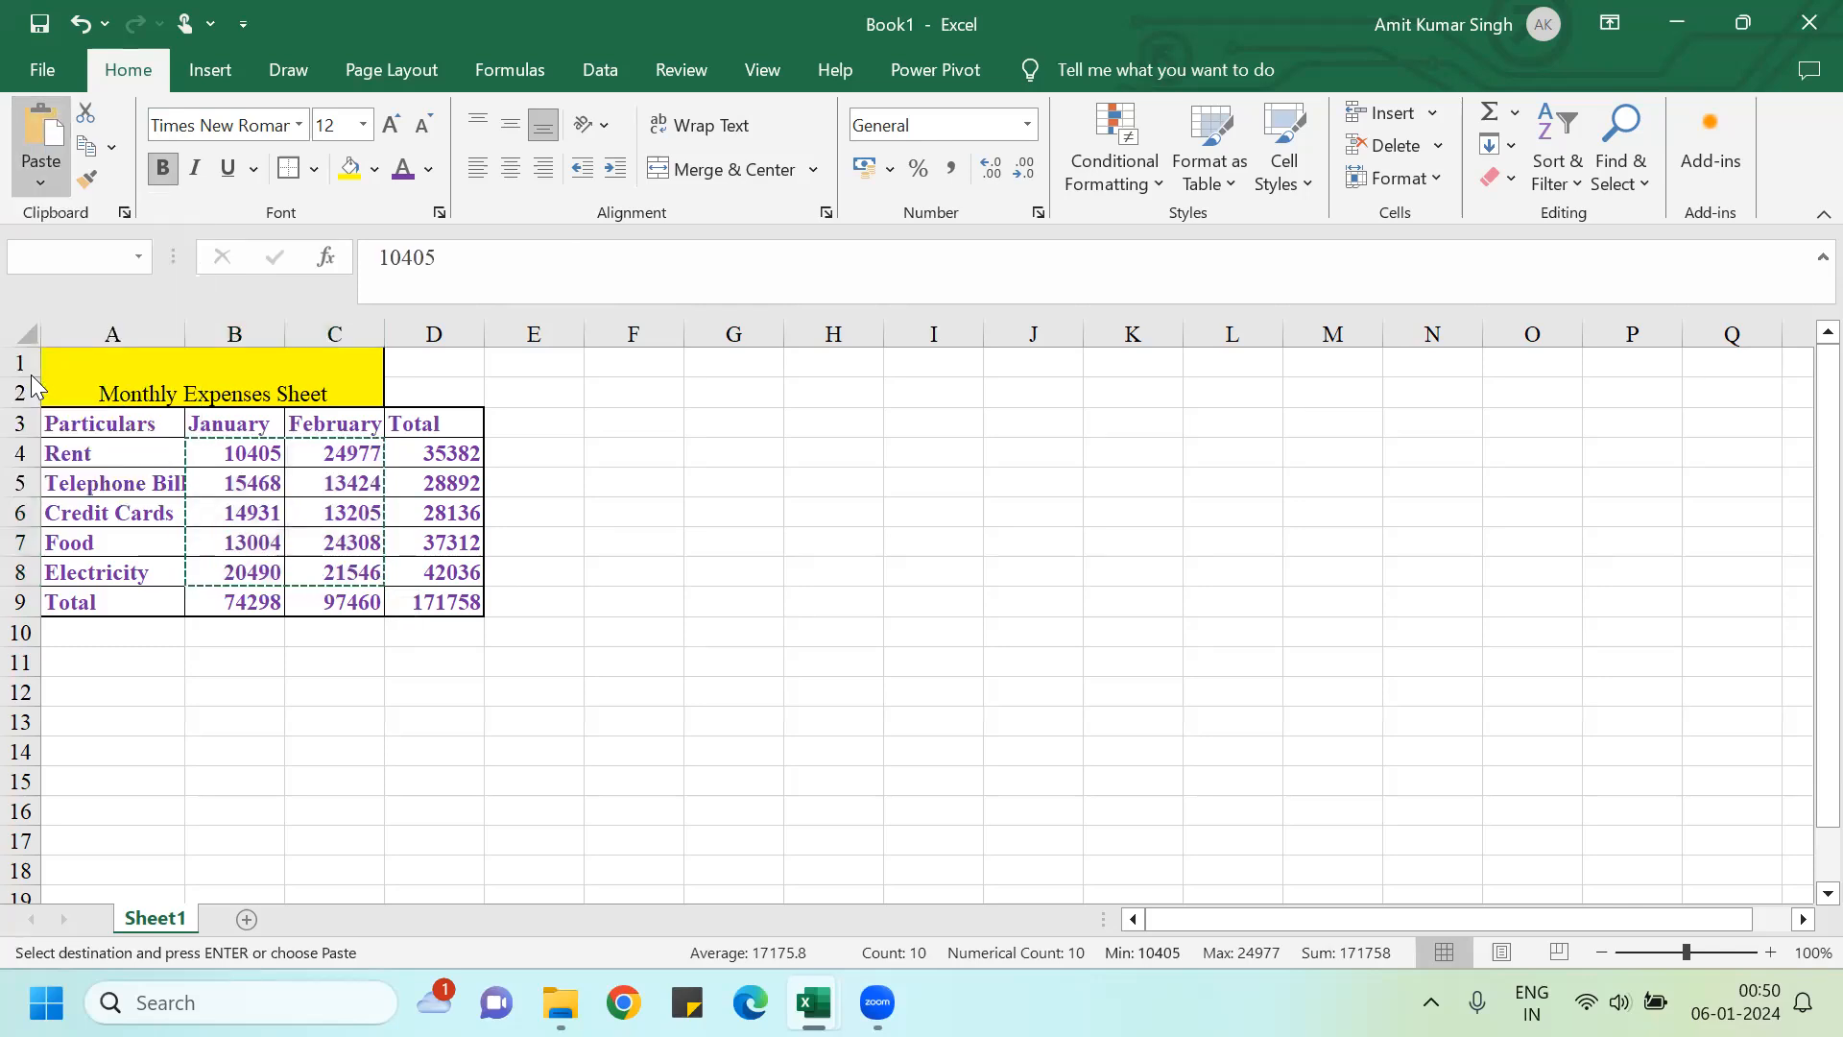
pyautogui.click(571, 549)
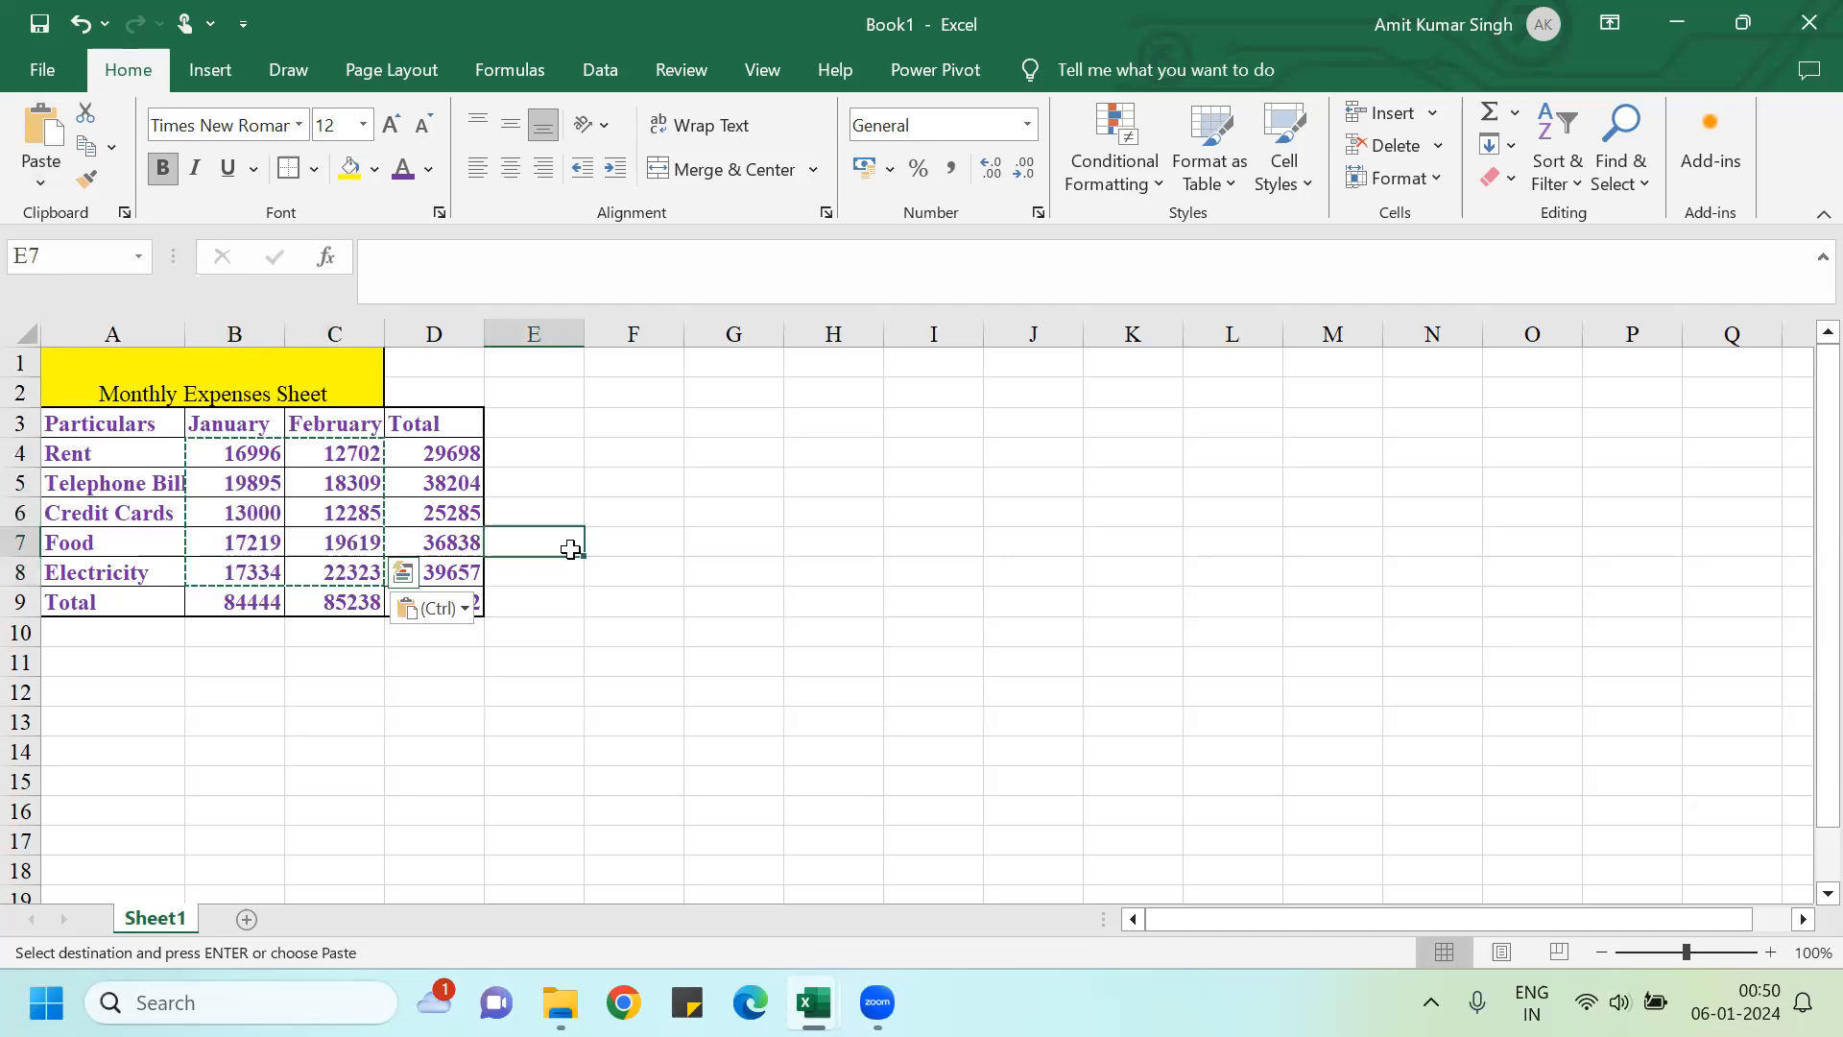
pyautogui.click(730, 570)
# Step: Reapply the copied amounts to B4:C8 using Paste Special with the Values option, and end copy mode
pyautogui.click(227, 461)
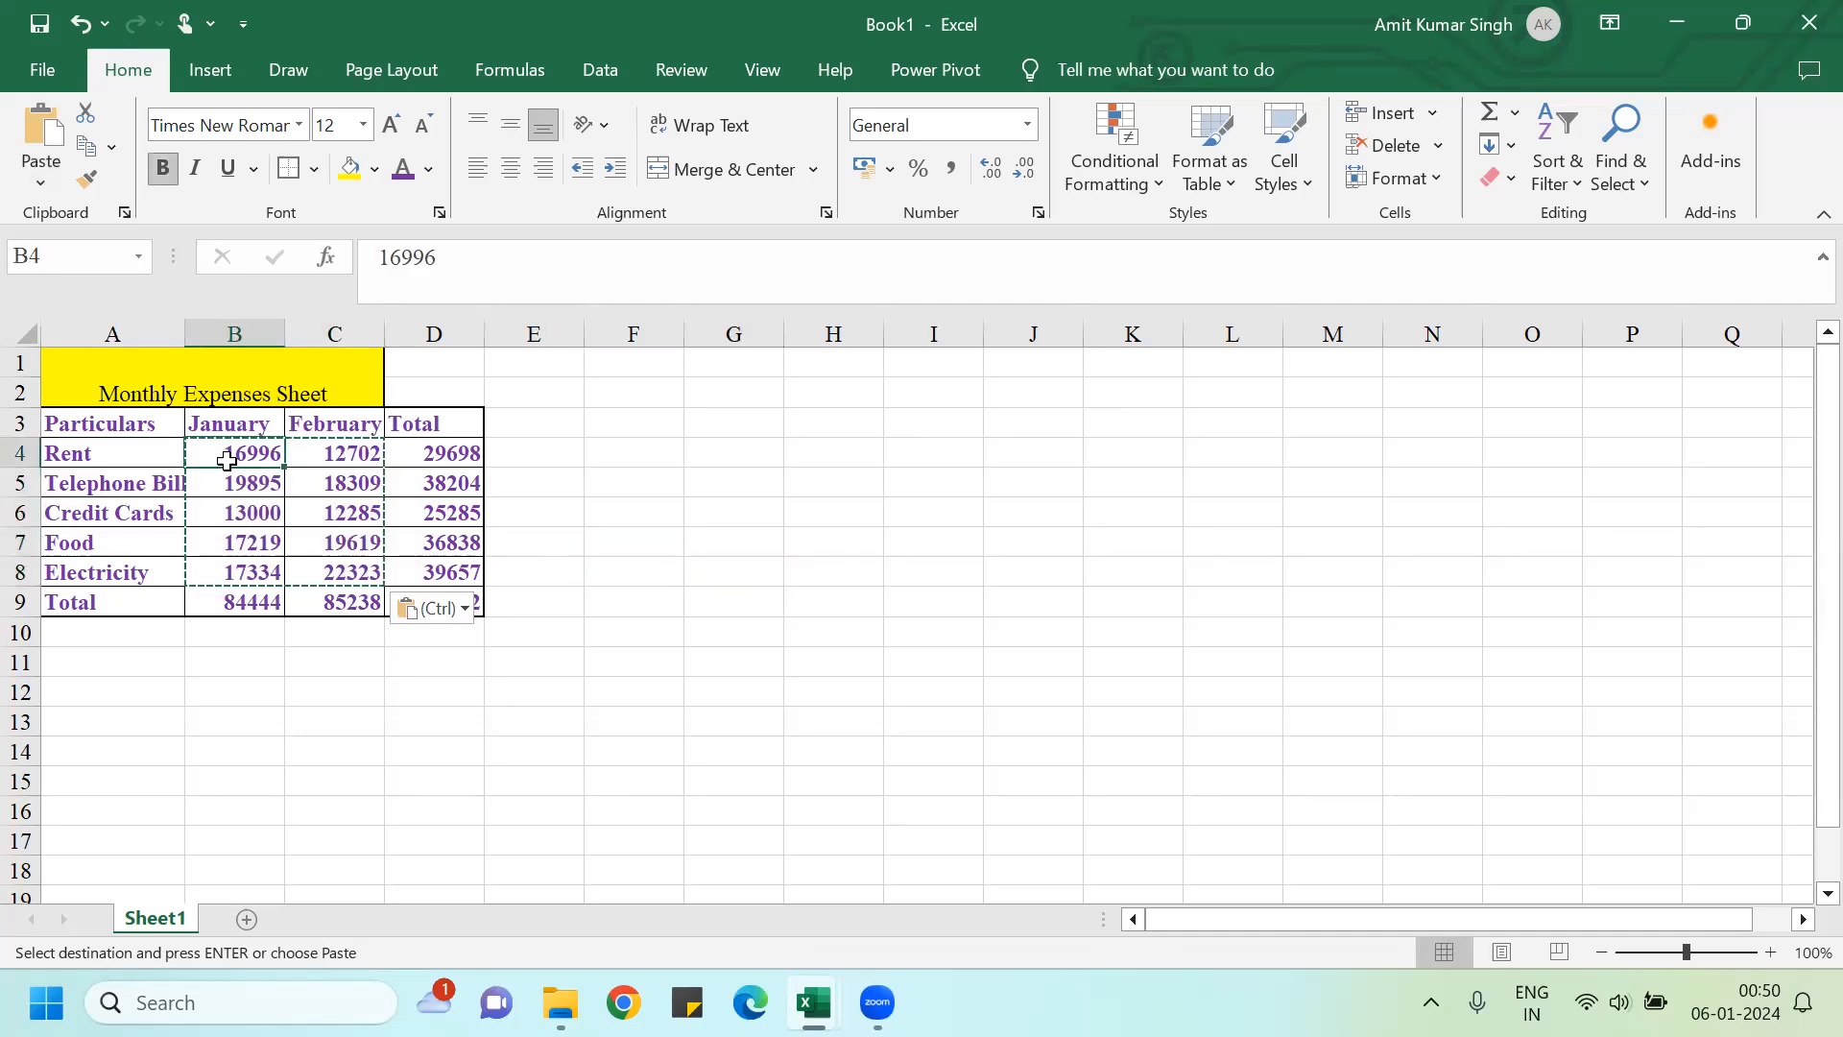
pyautogui.hotkey('shift', 'Down')
pyautogui.hotkey('shift', 'Down')
pyautogui.hotkey('shift', 'Down')
pyautogui.hotkey('shift', 'Down')
pyautogui.hotkey('shift', 'Right')
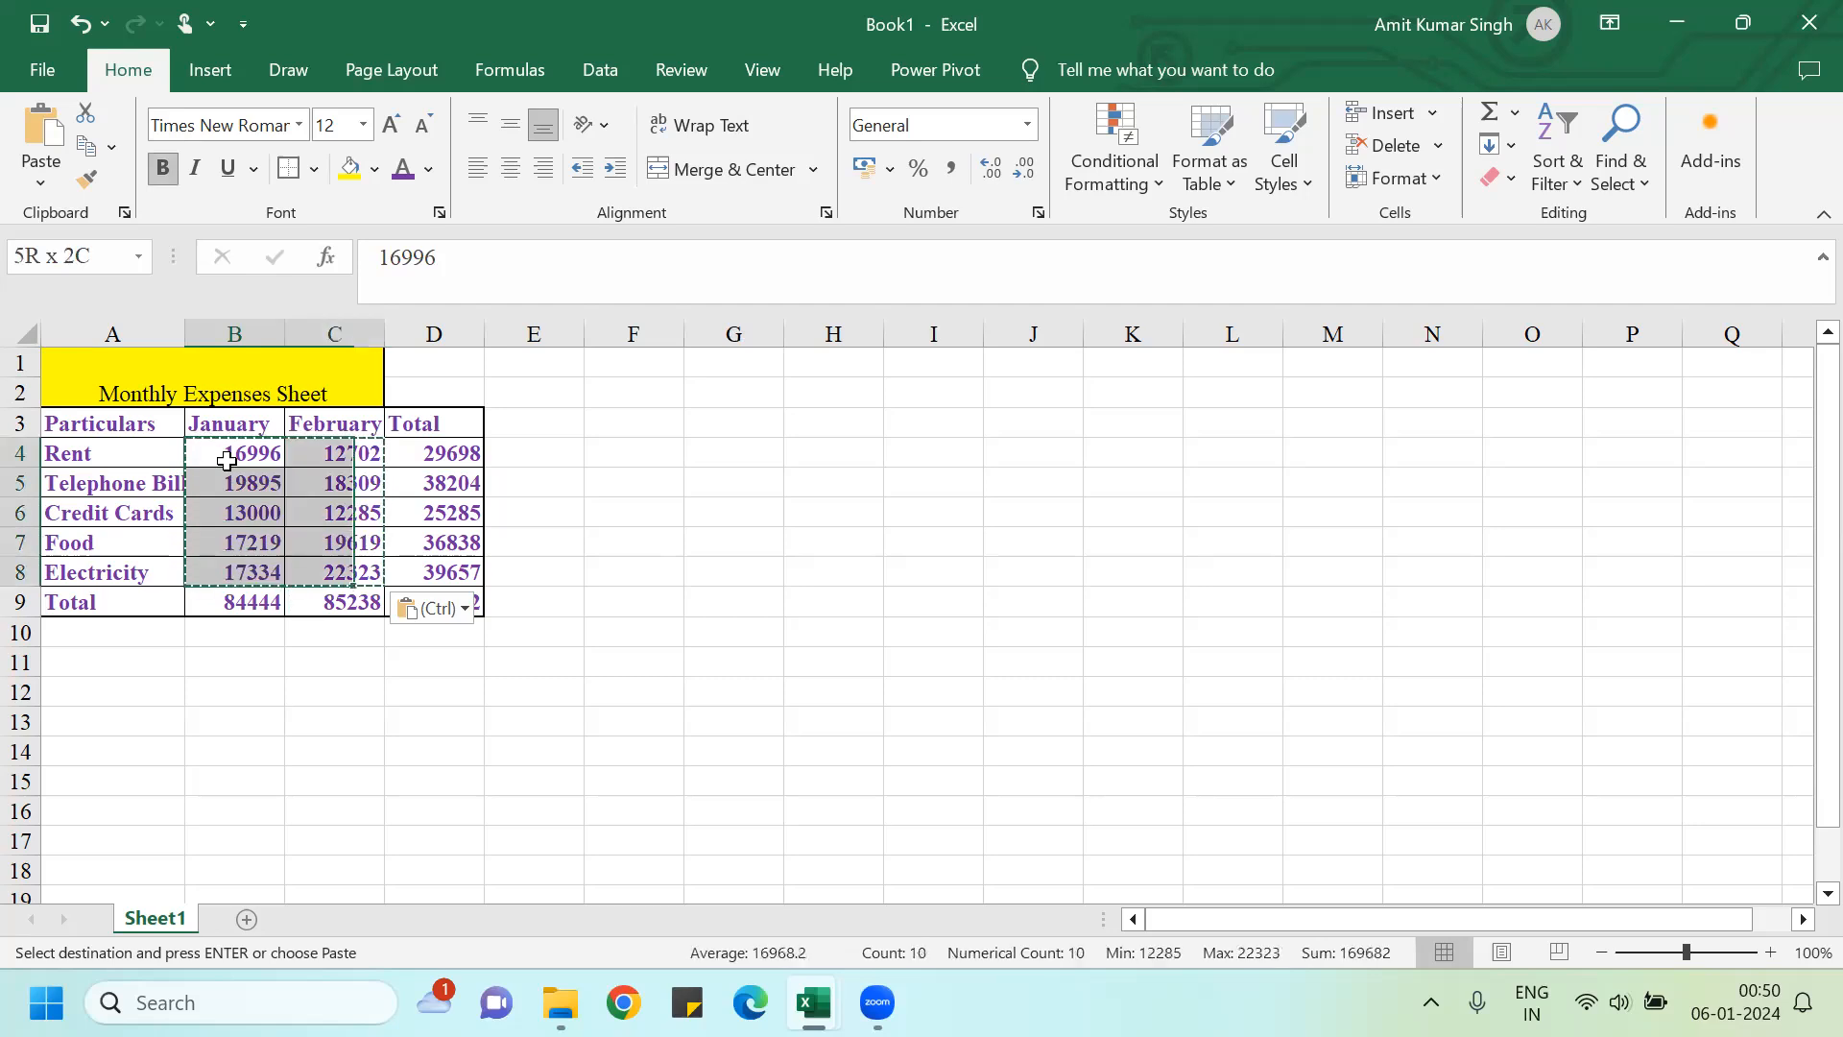
pyautogui.hotkey('alt', 'e')
pyautogui.press('s')
pyautogui.press('v')
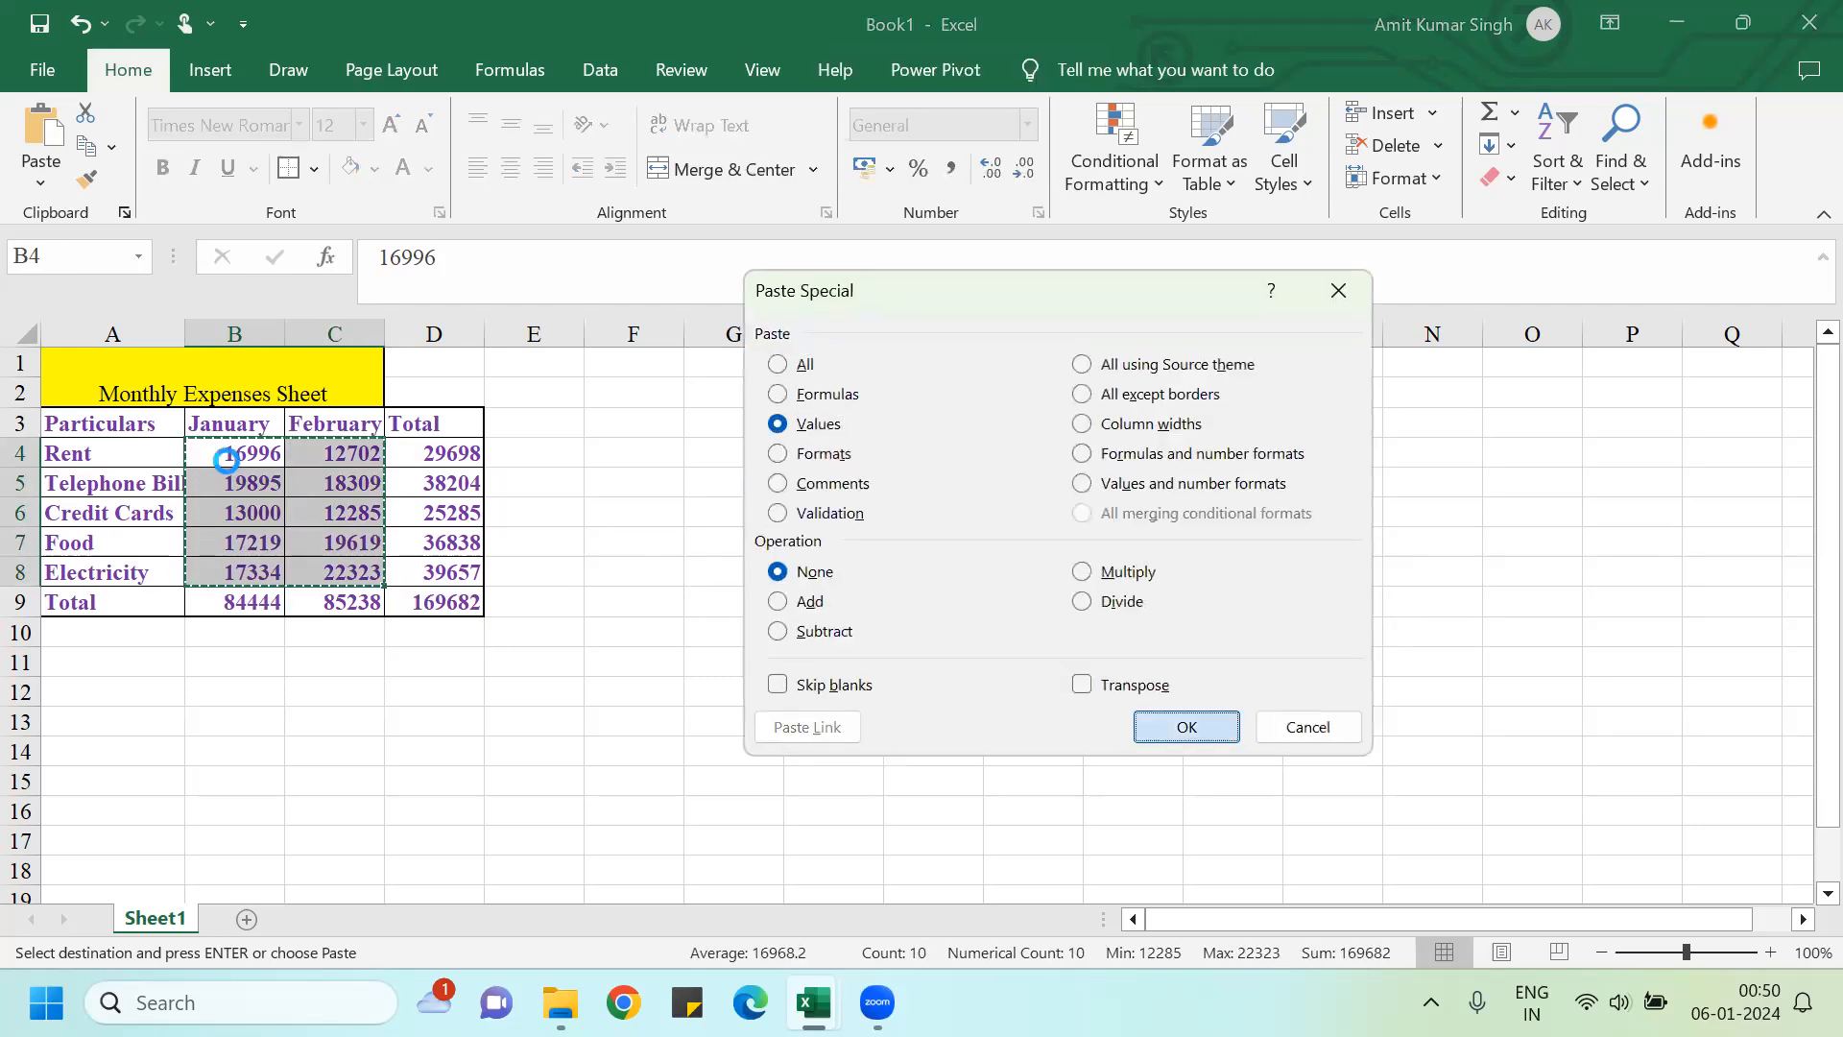
pyautogui.press('Return')
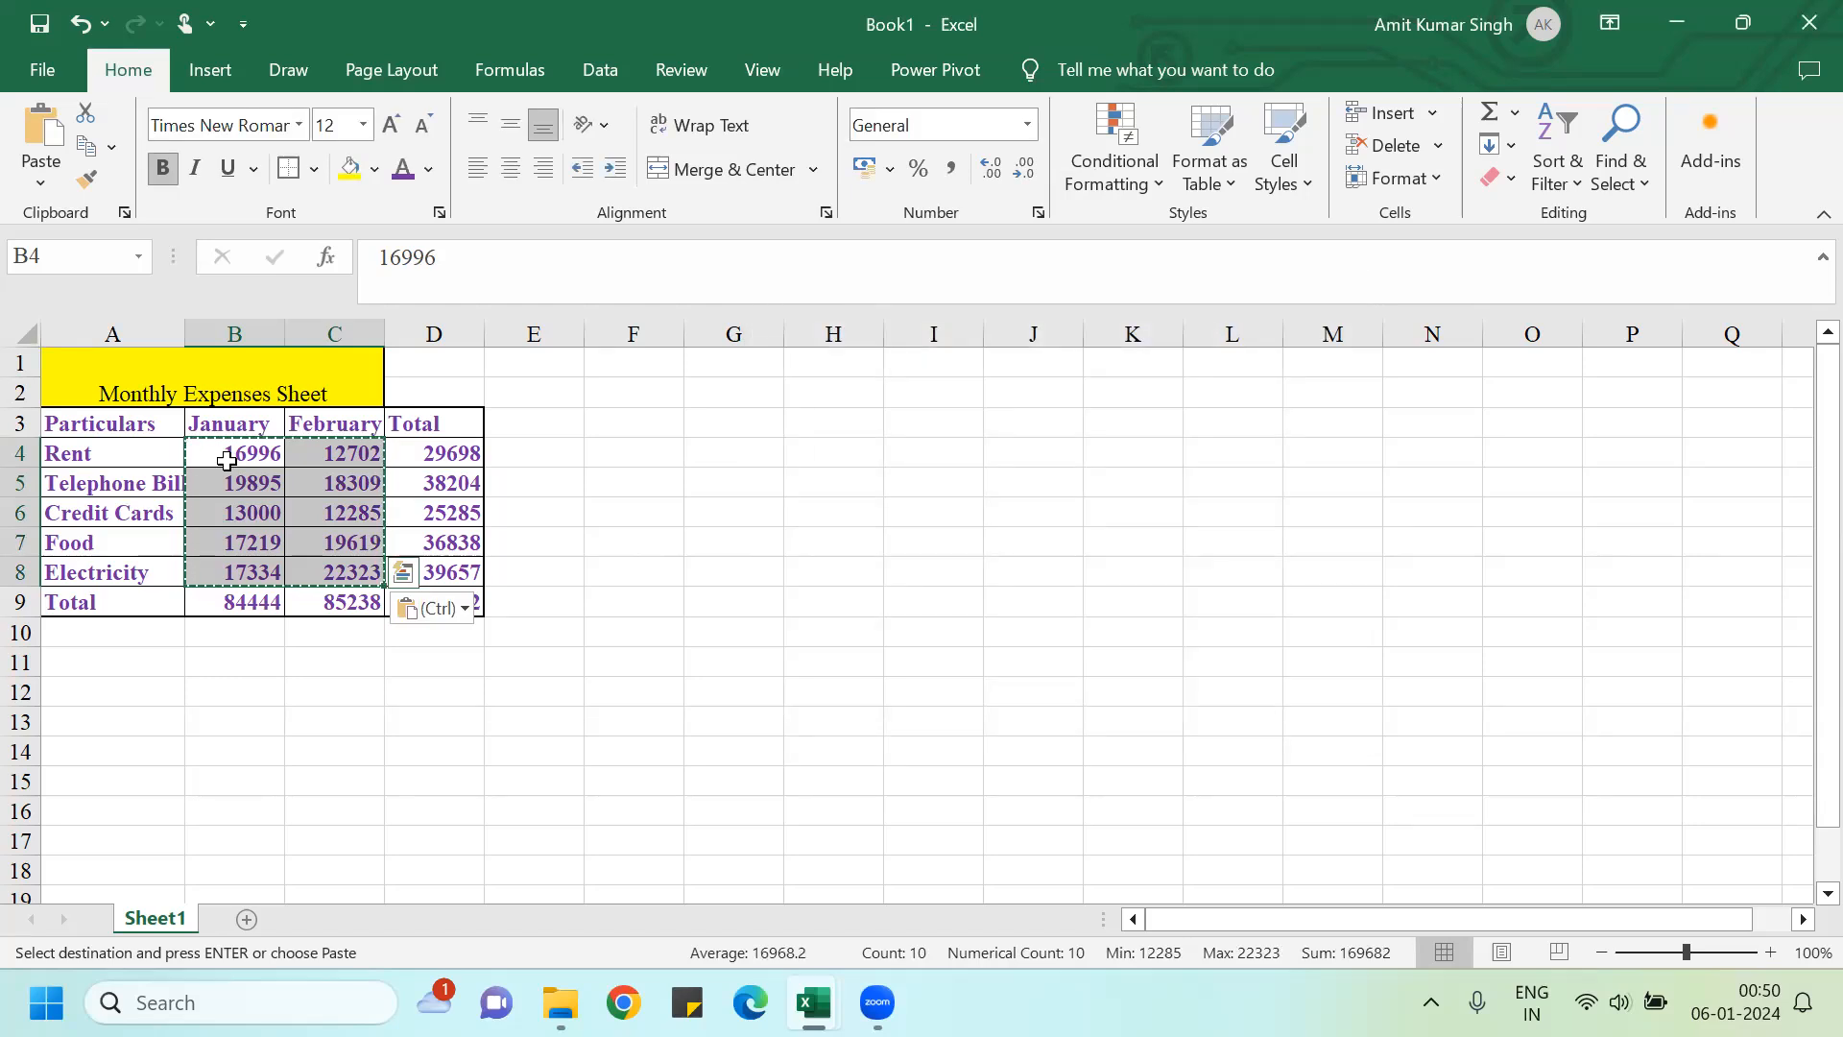
pyautogui.press('Escape')
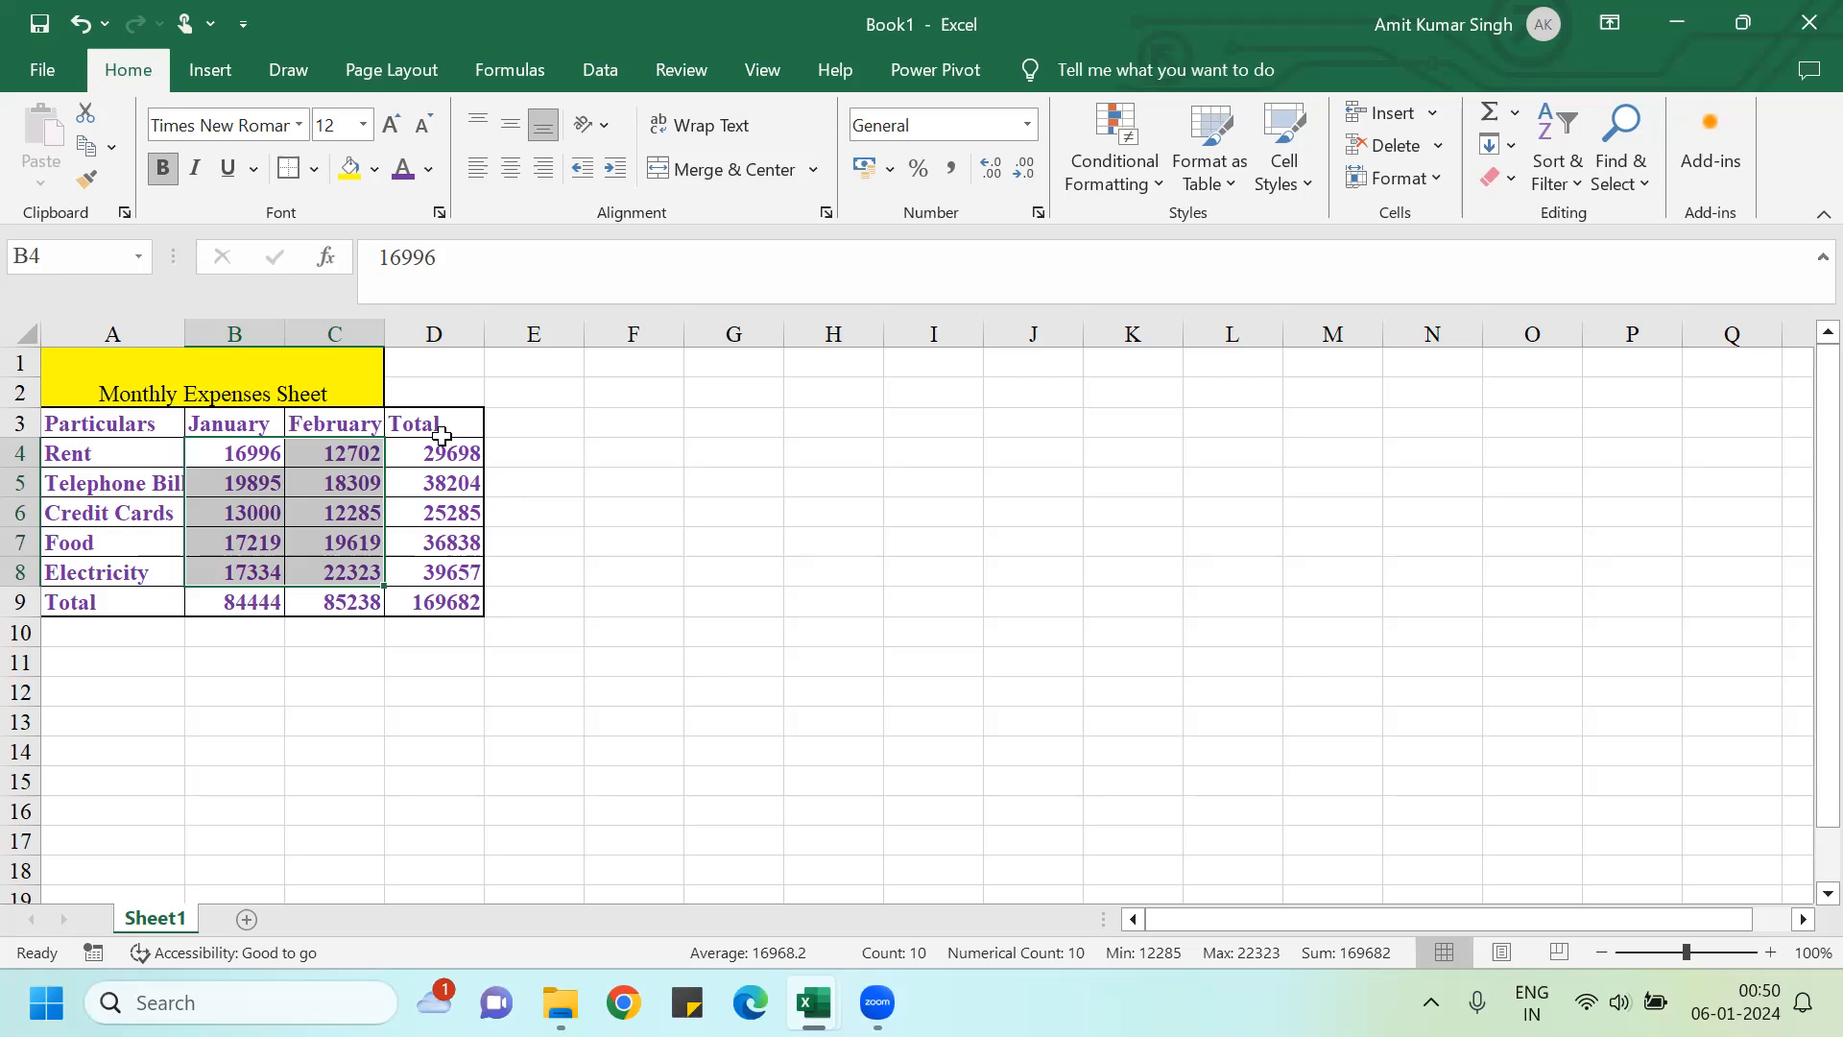
# Step: Insert a blank row above header row 3, and undo the insertion
pyautogui.click(223, 427)
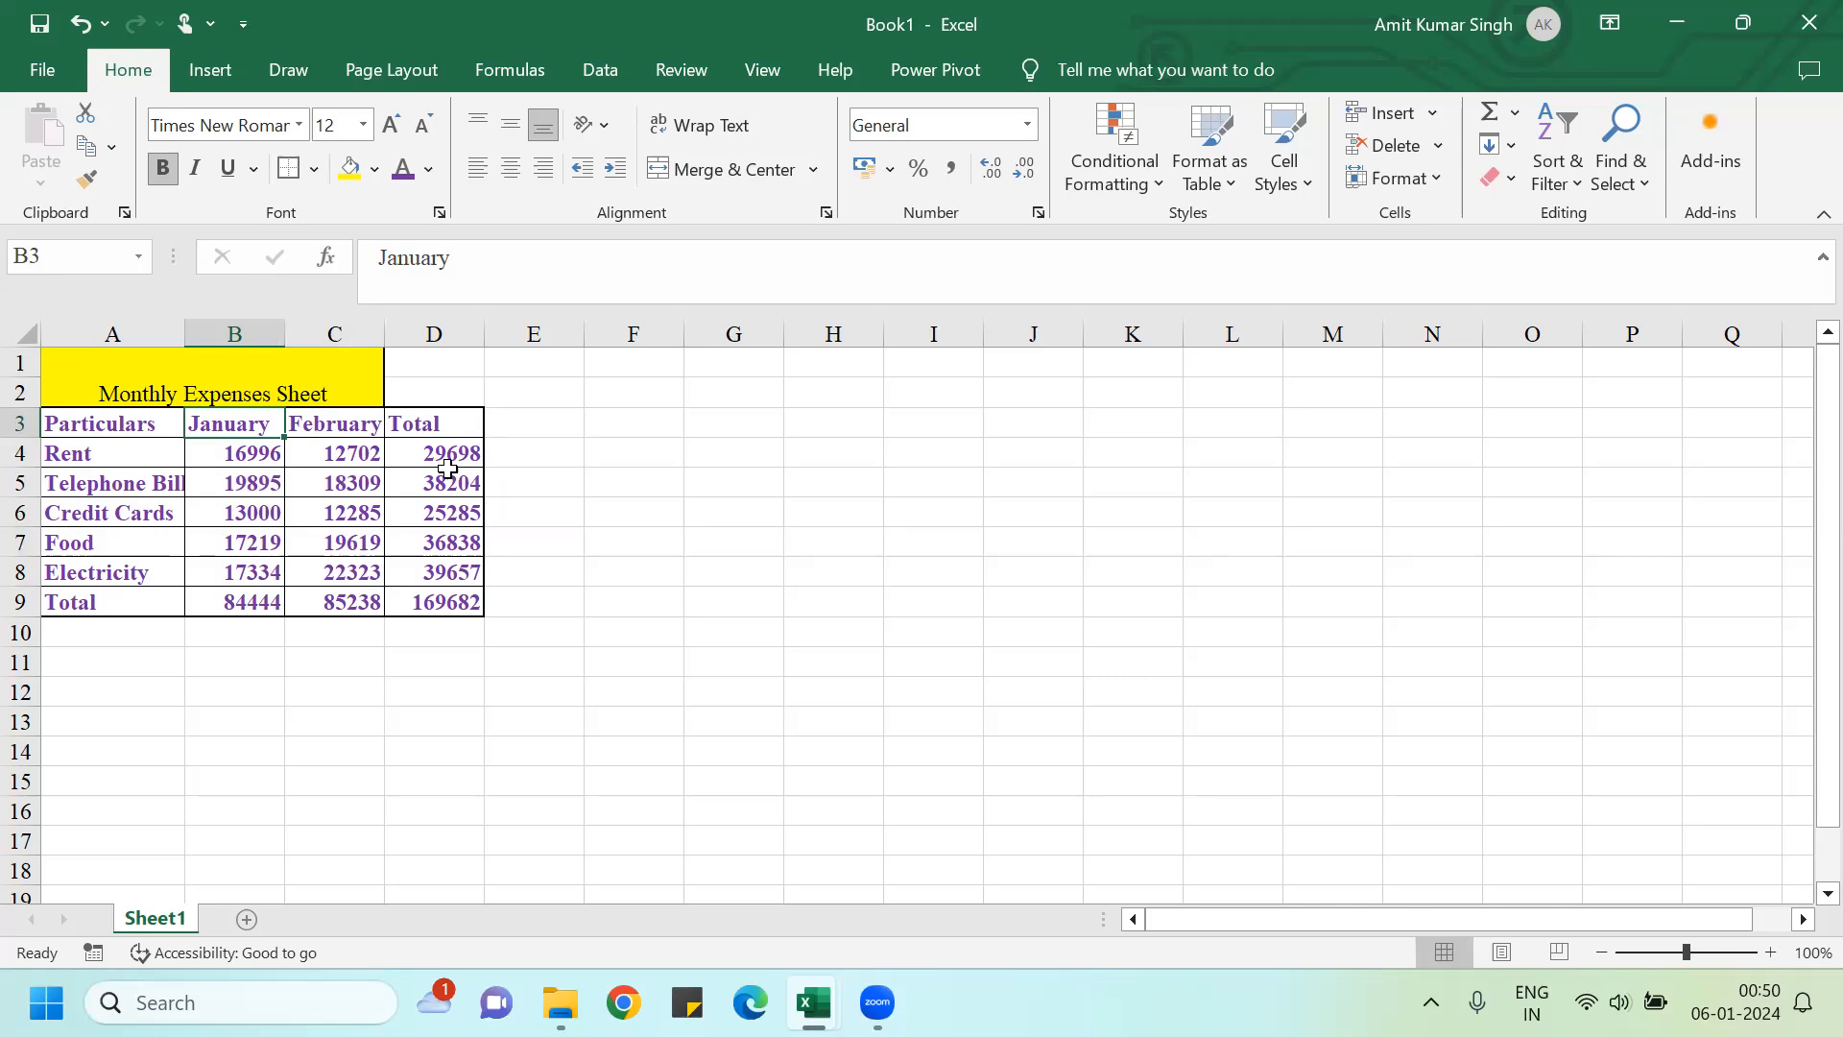
pyautogui.click(297, 590)
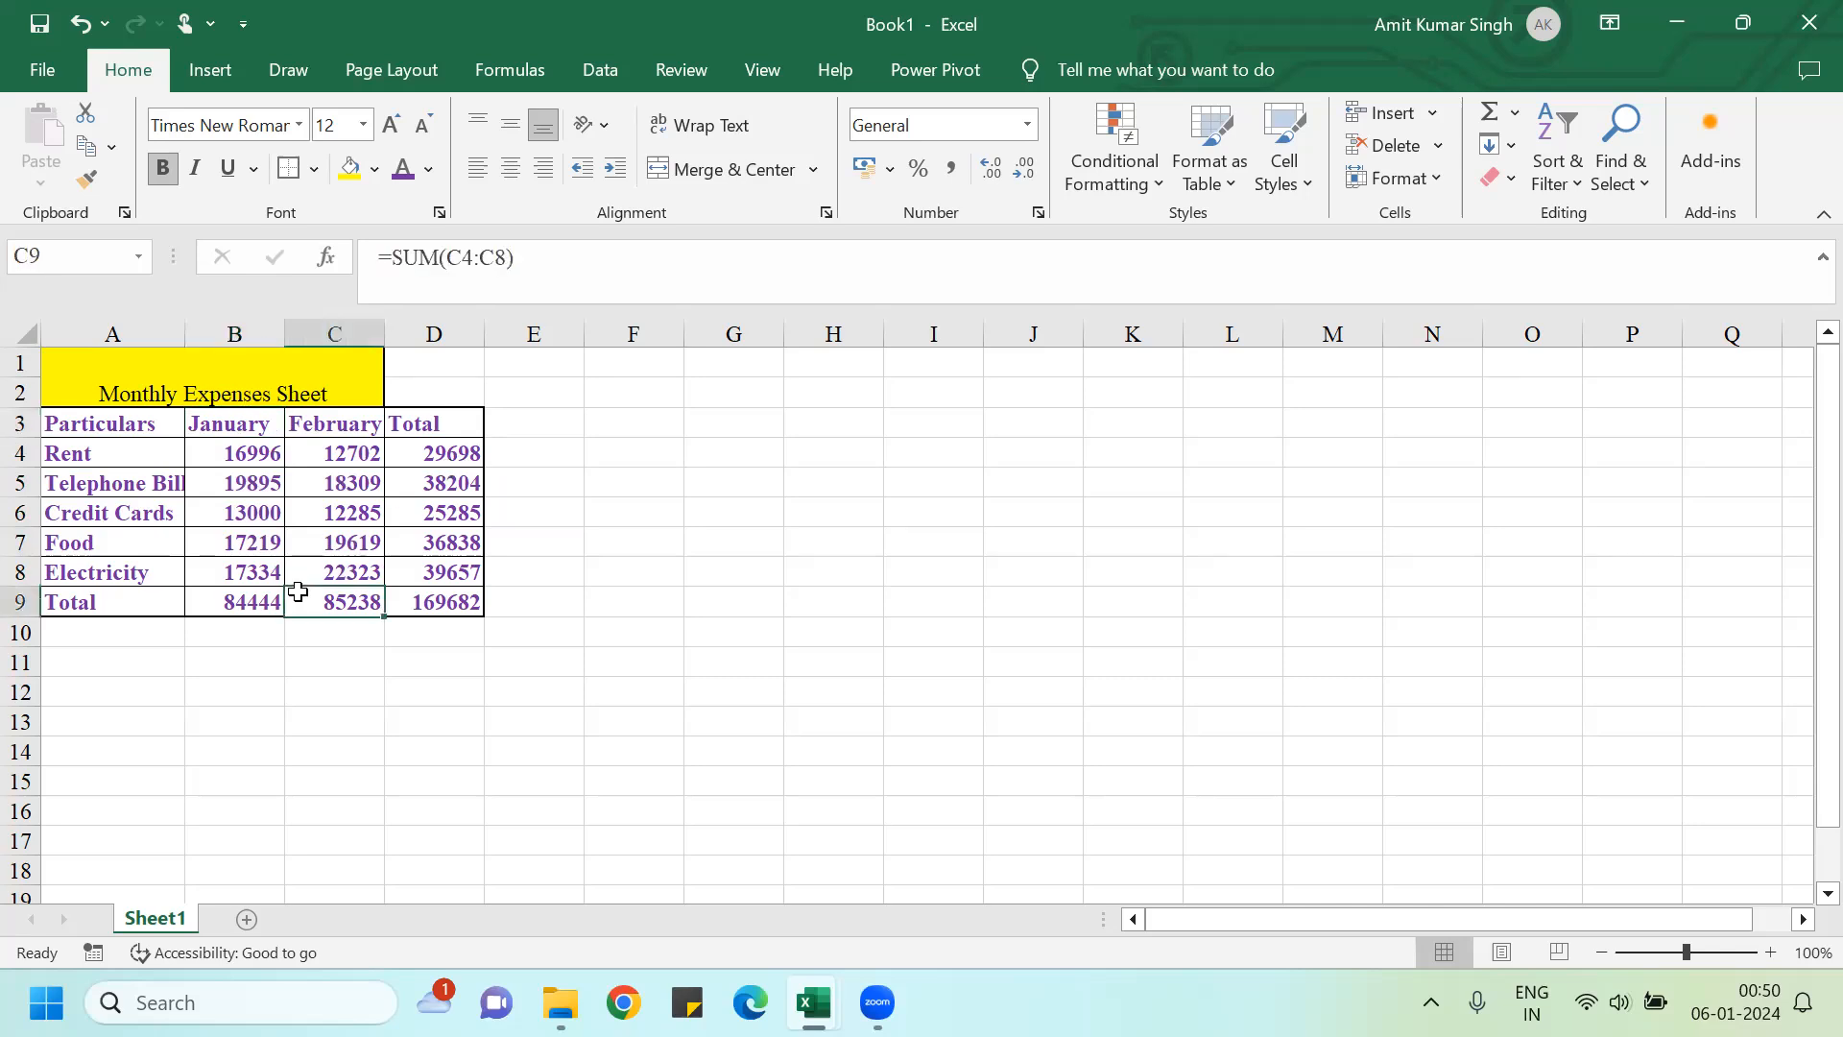
pyautogui.click(19, 422)
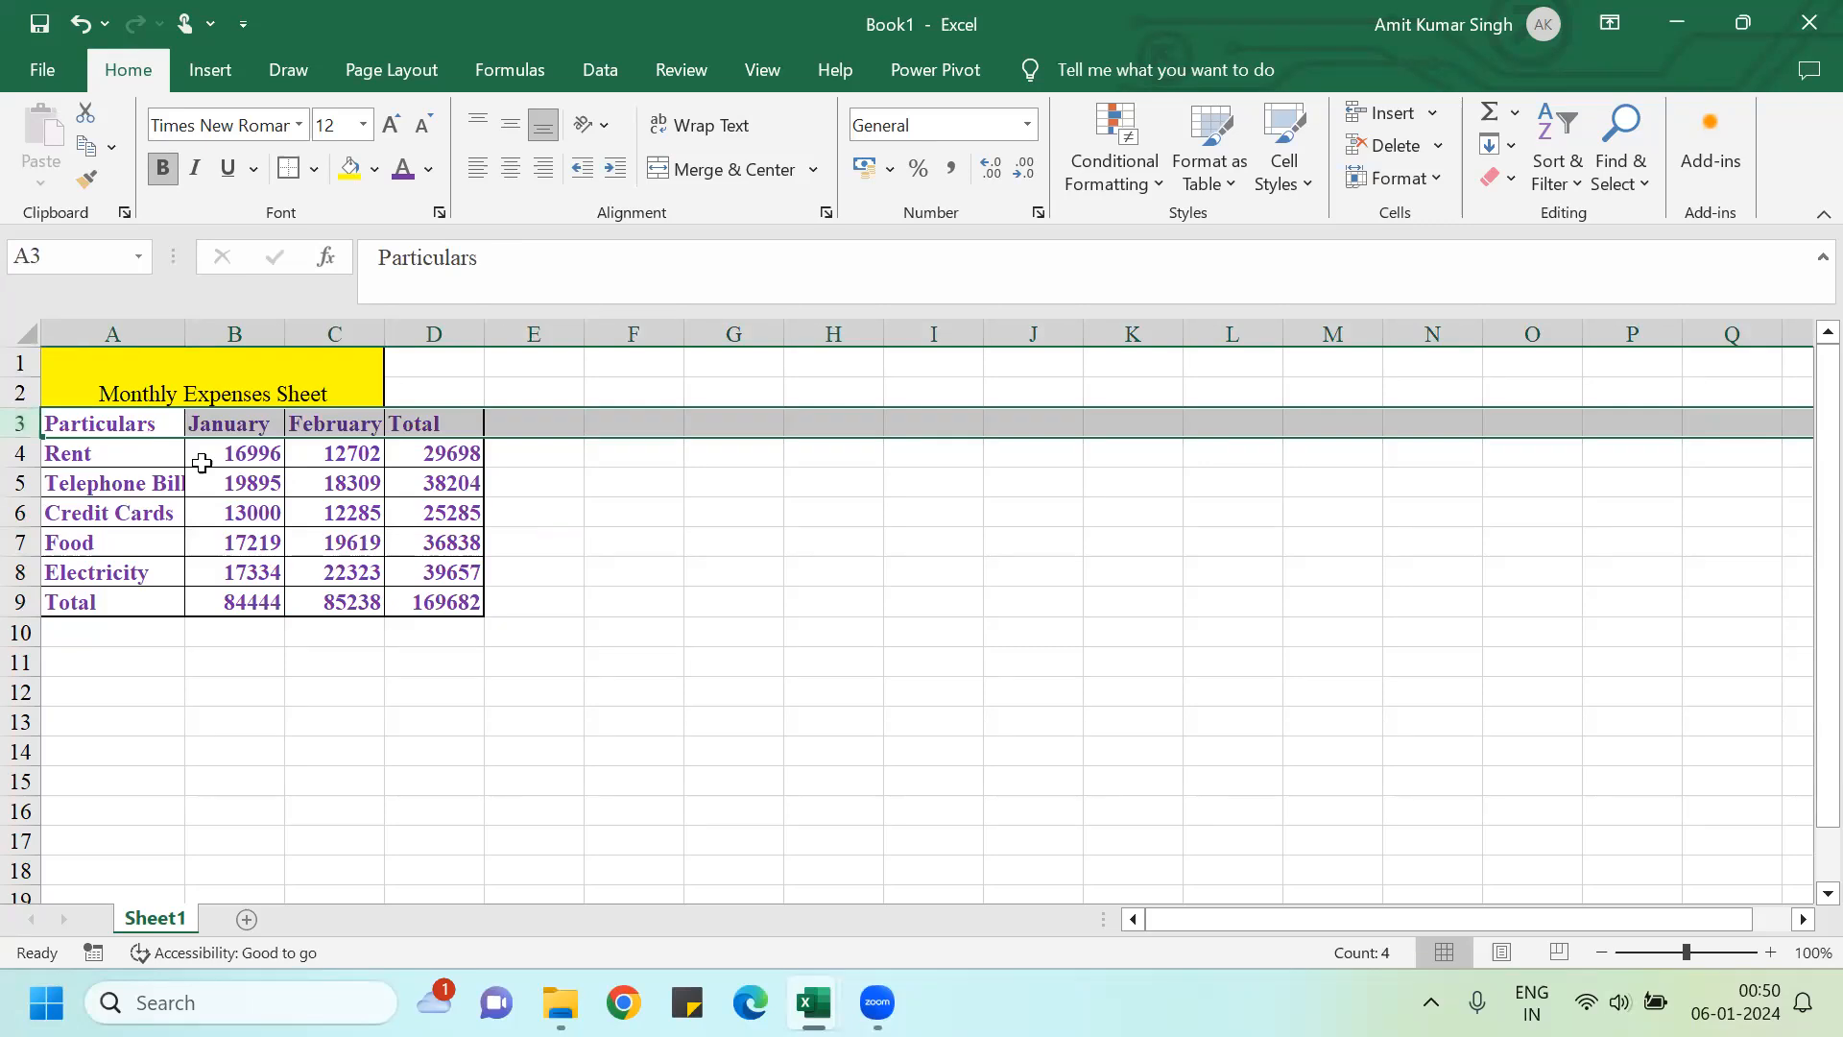
pyautogui.hotkey('ctrl', 'shift', '+')
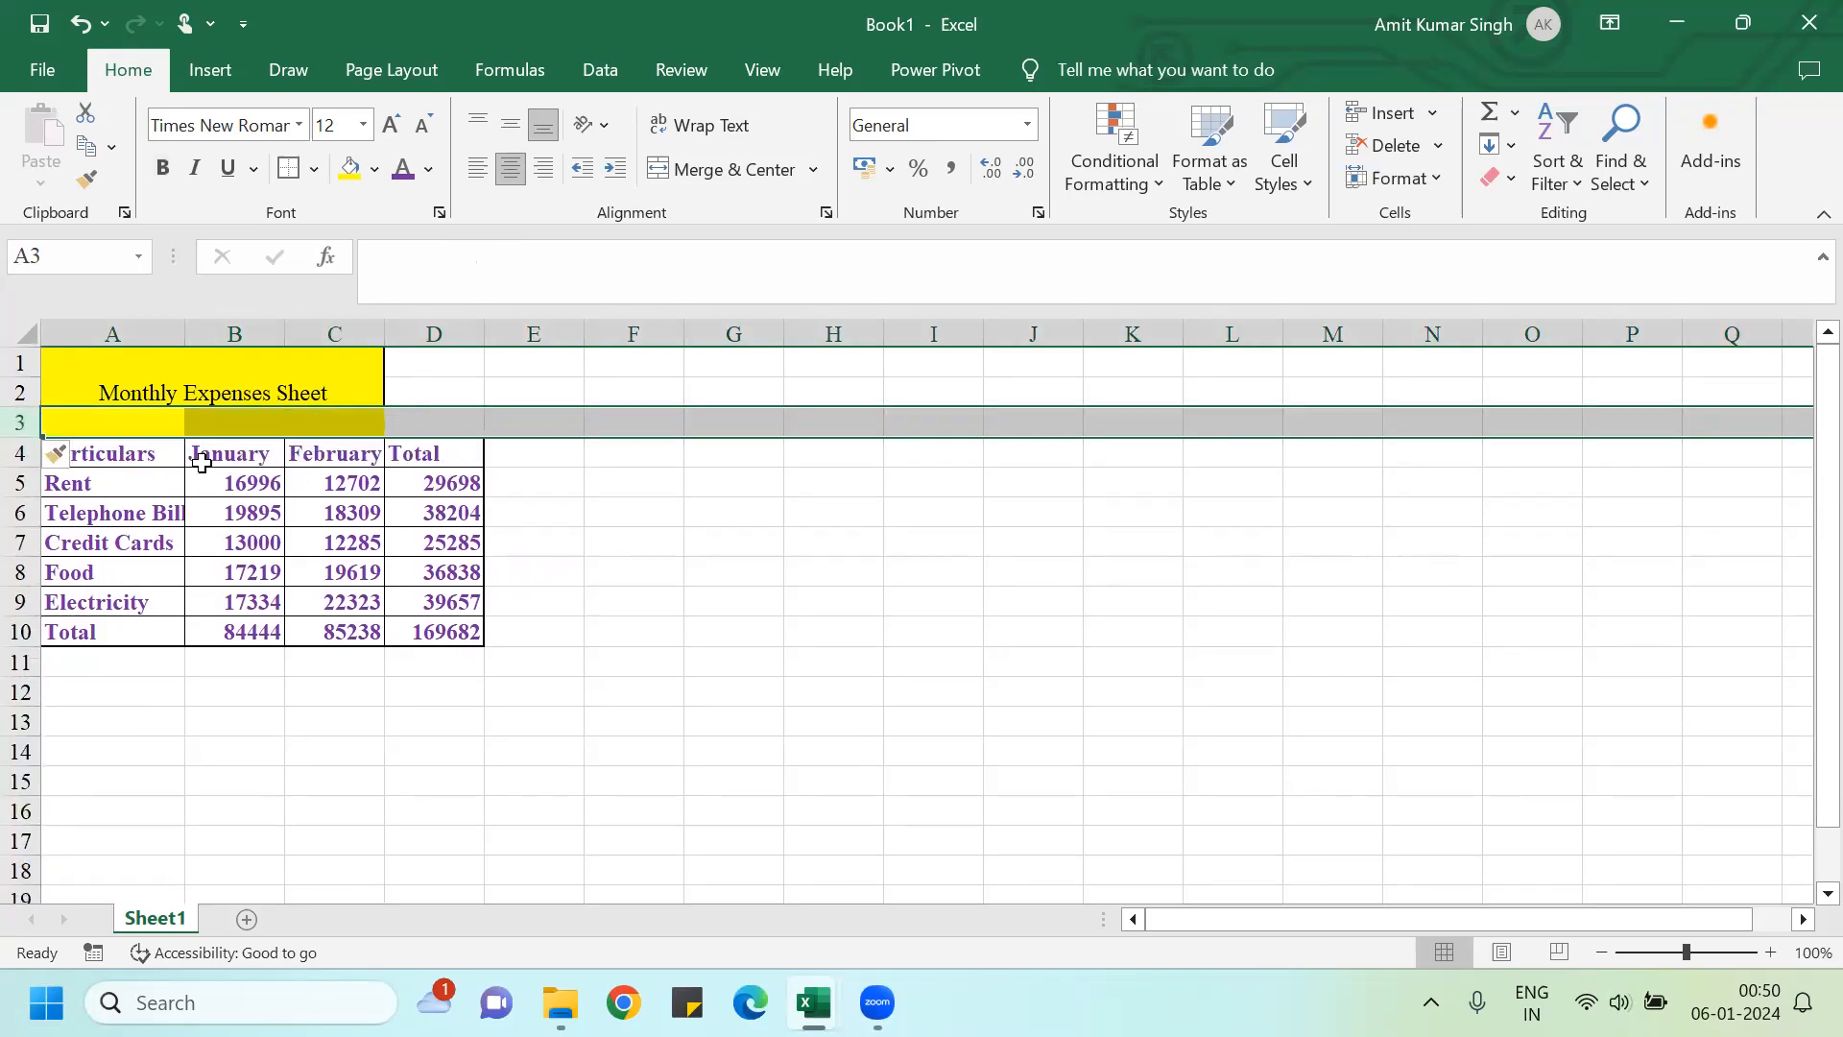
pyautogui.hotkey('ctrl', 'z')
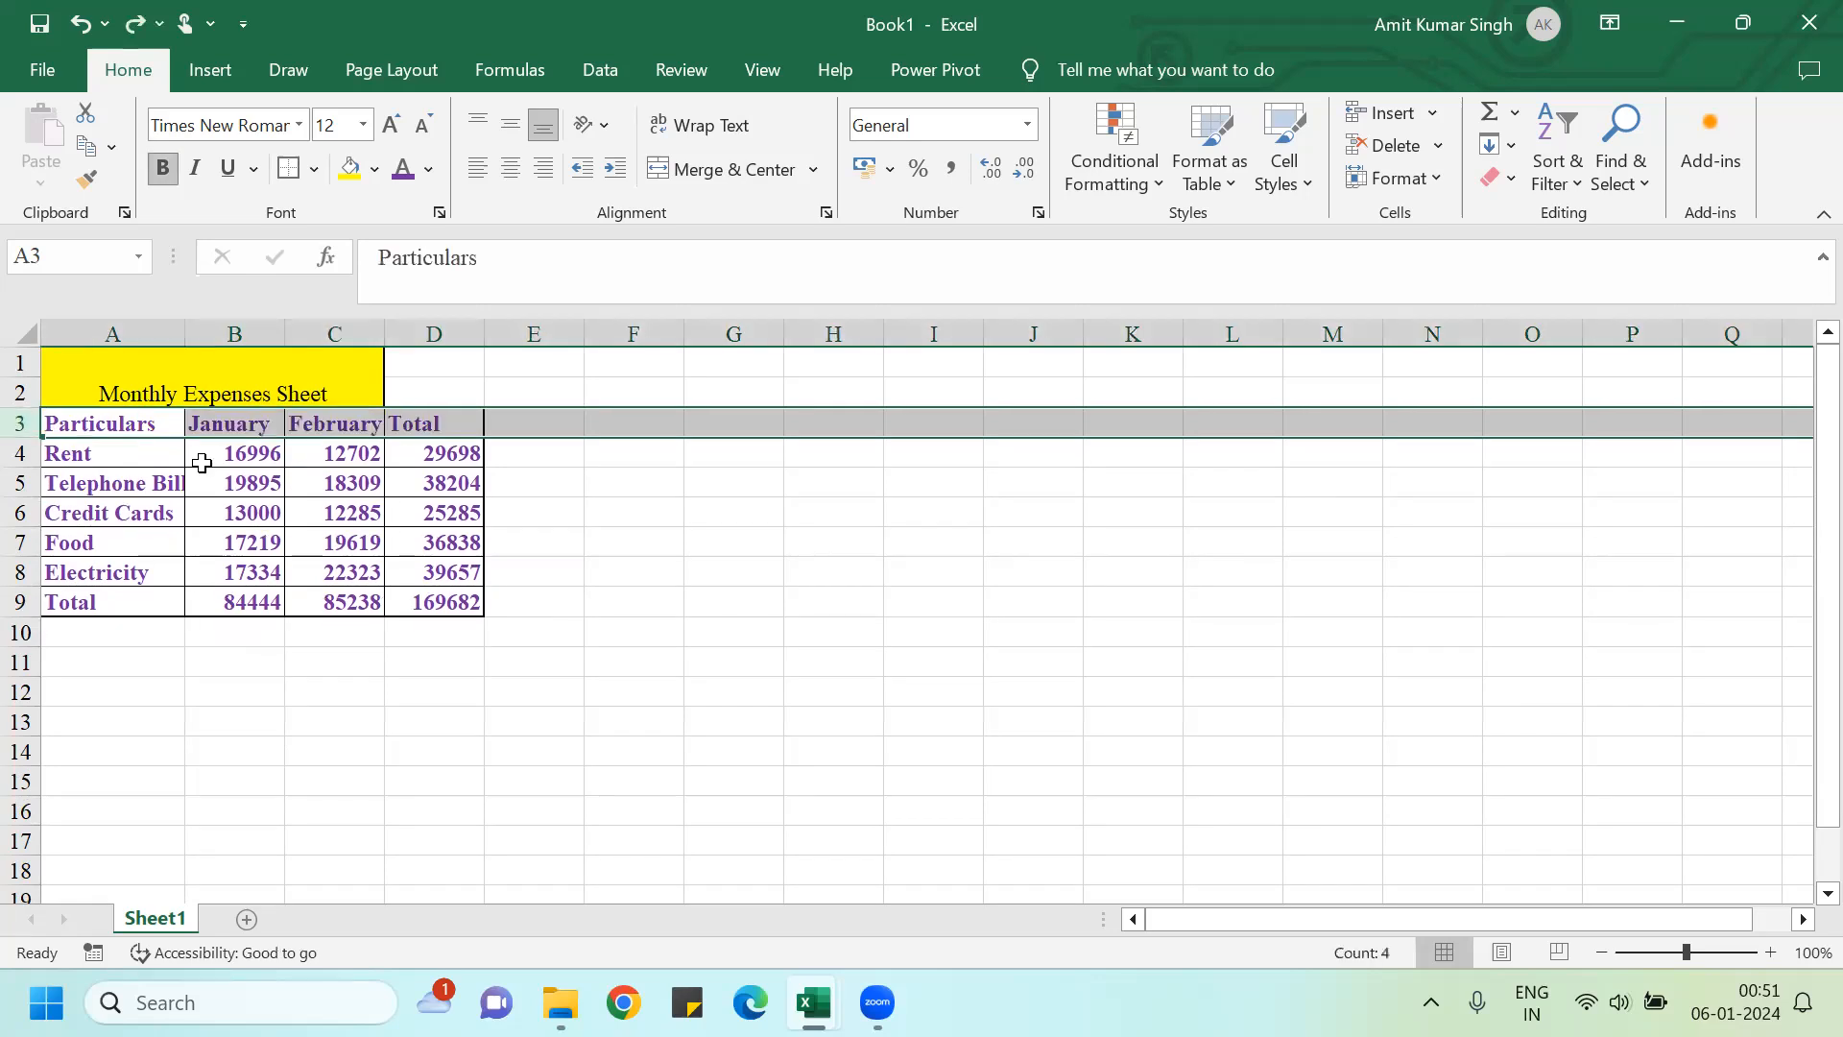
pyautogui.click(379, 574)
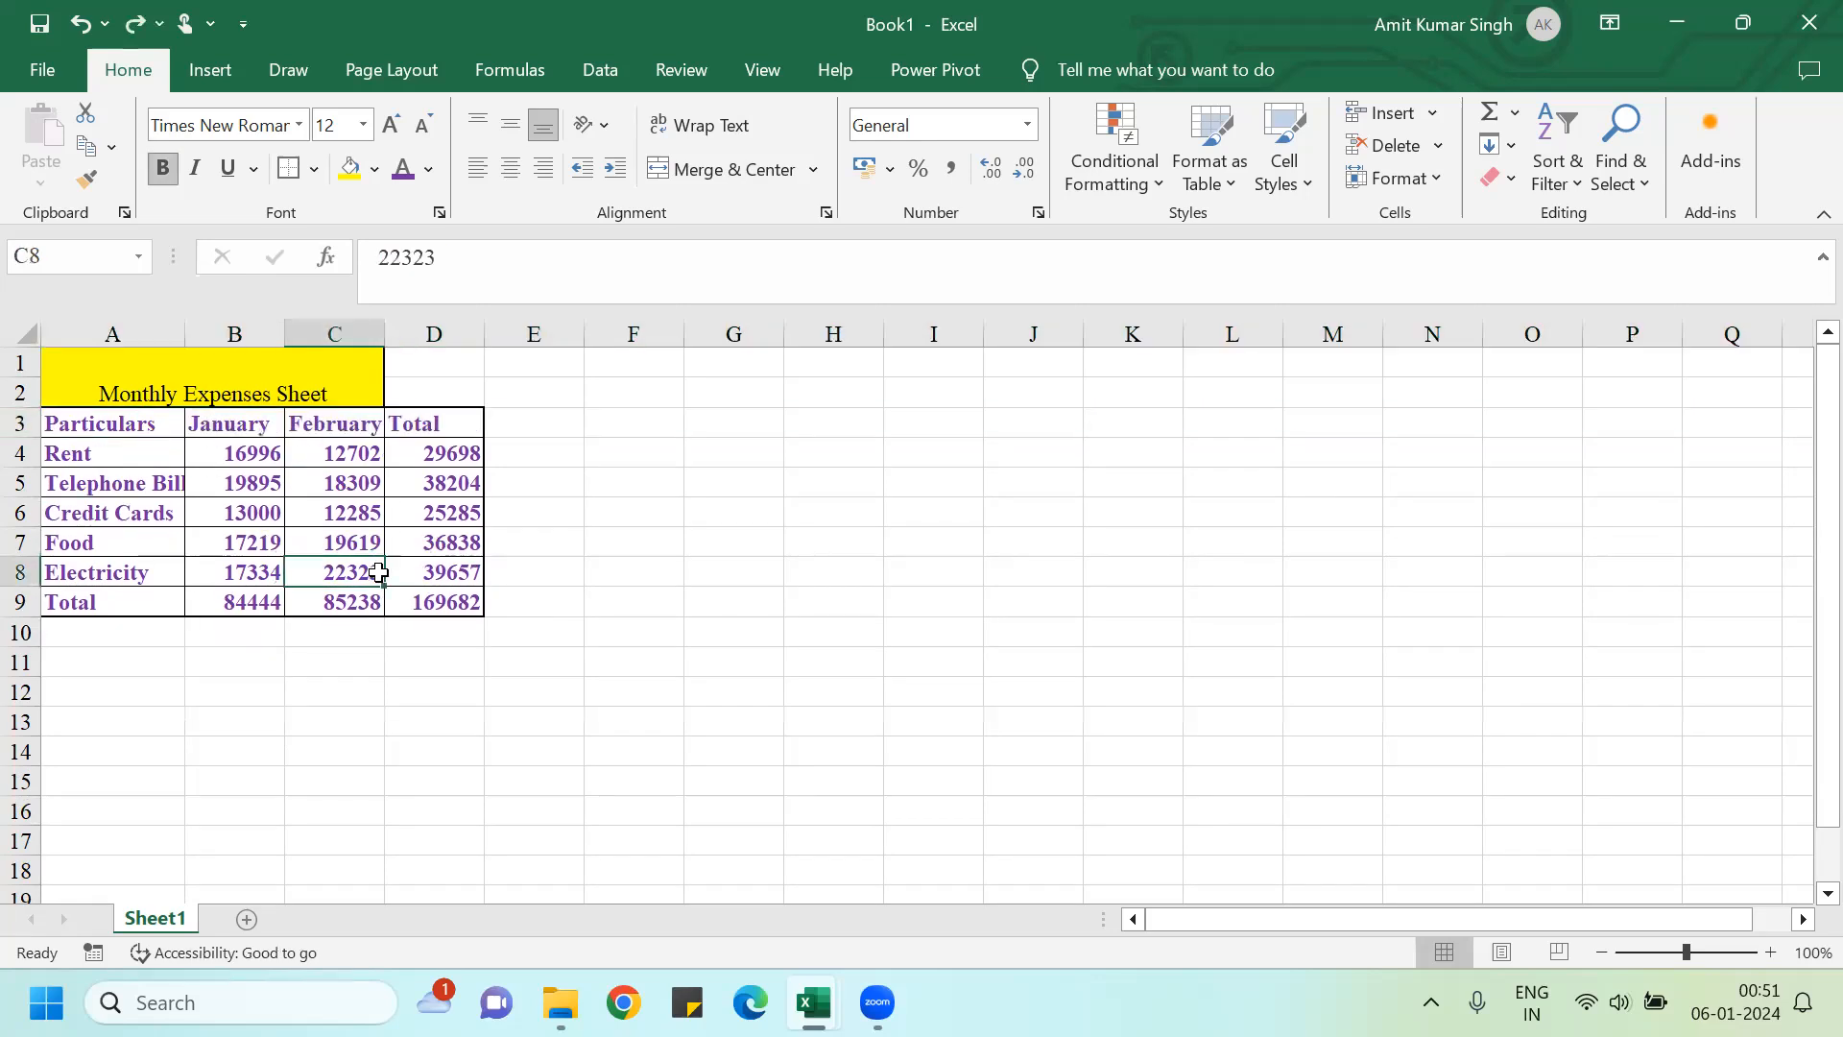
# Step: Remove the Total column D from the expenses table
pyautogui.click(234, 428)
pyautogui.hotkey('shift', 'Right')
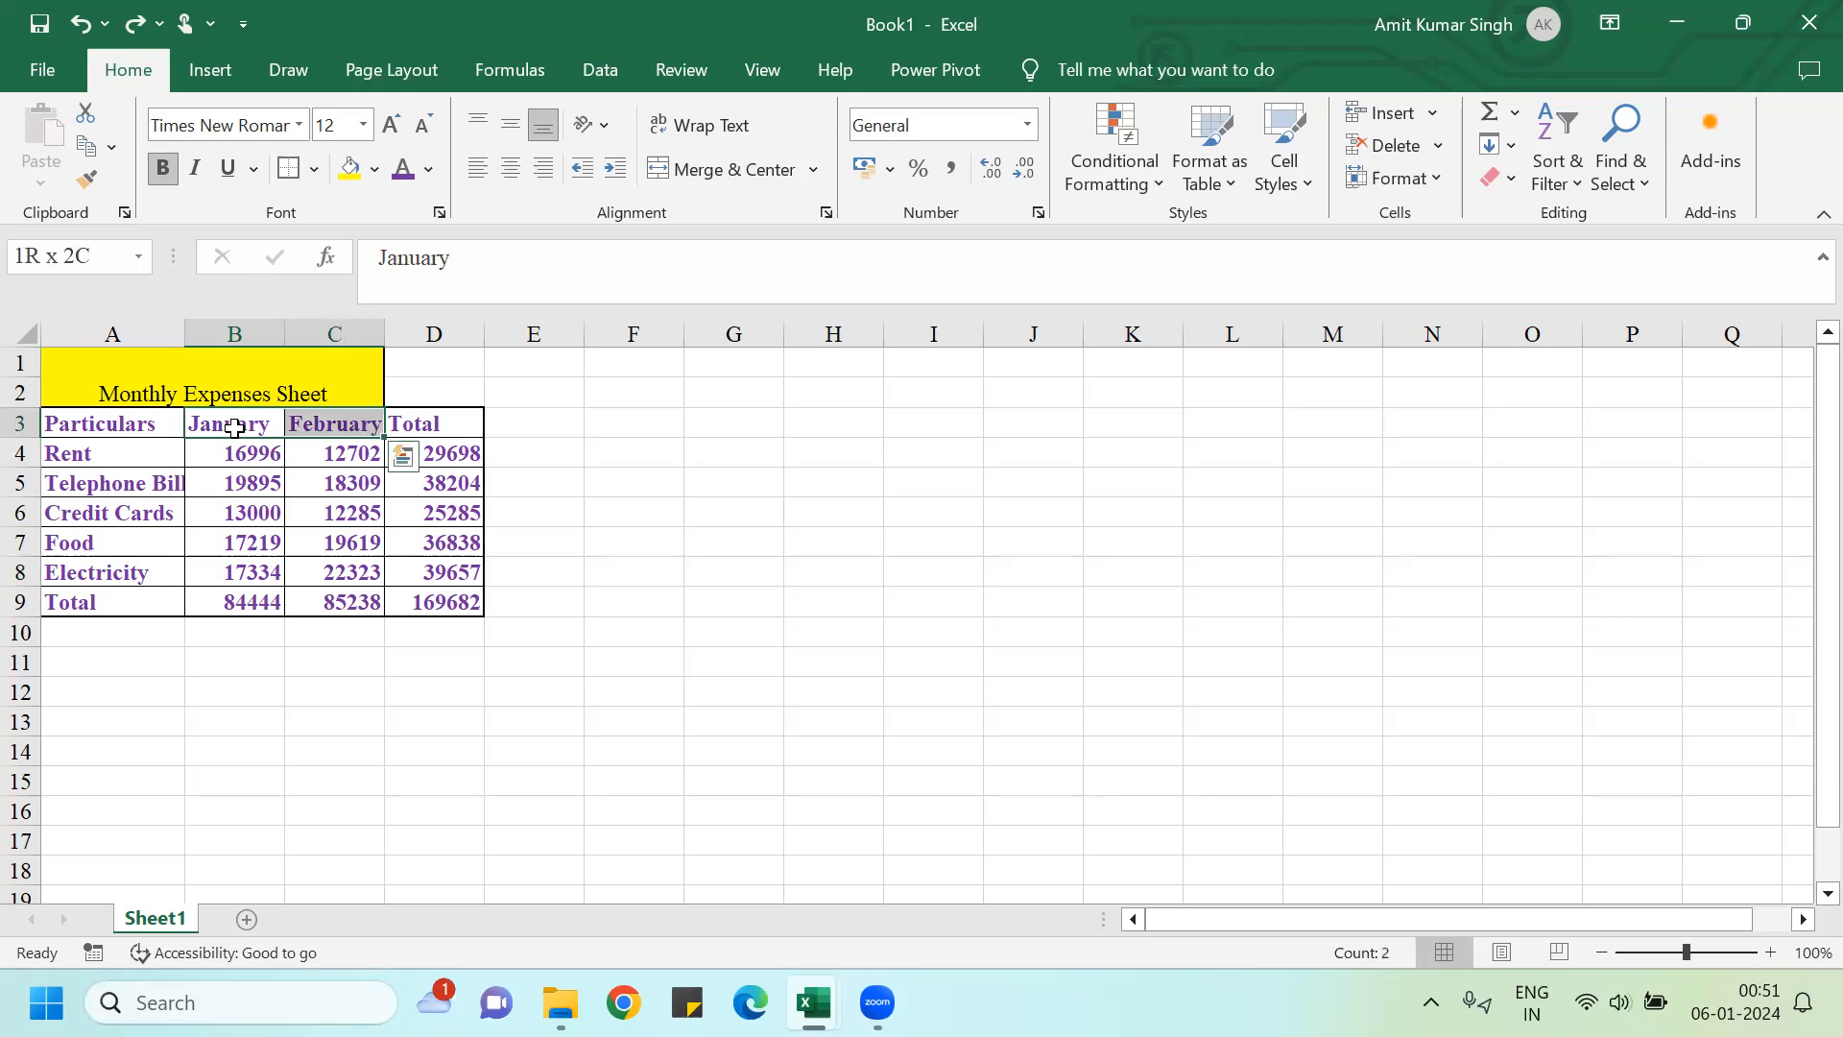
pyautogui.click(447, 428)
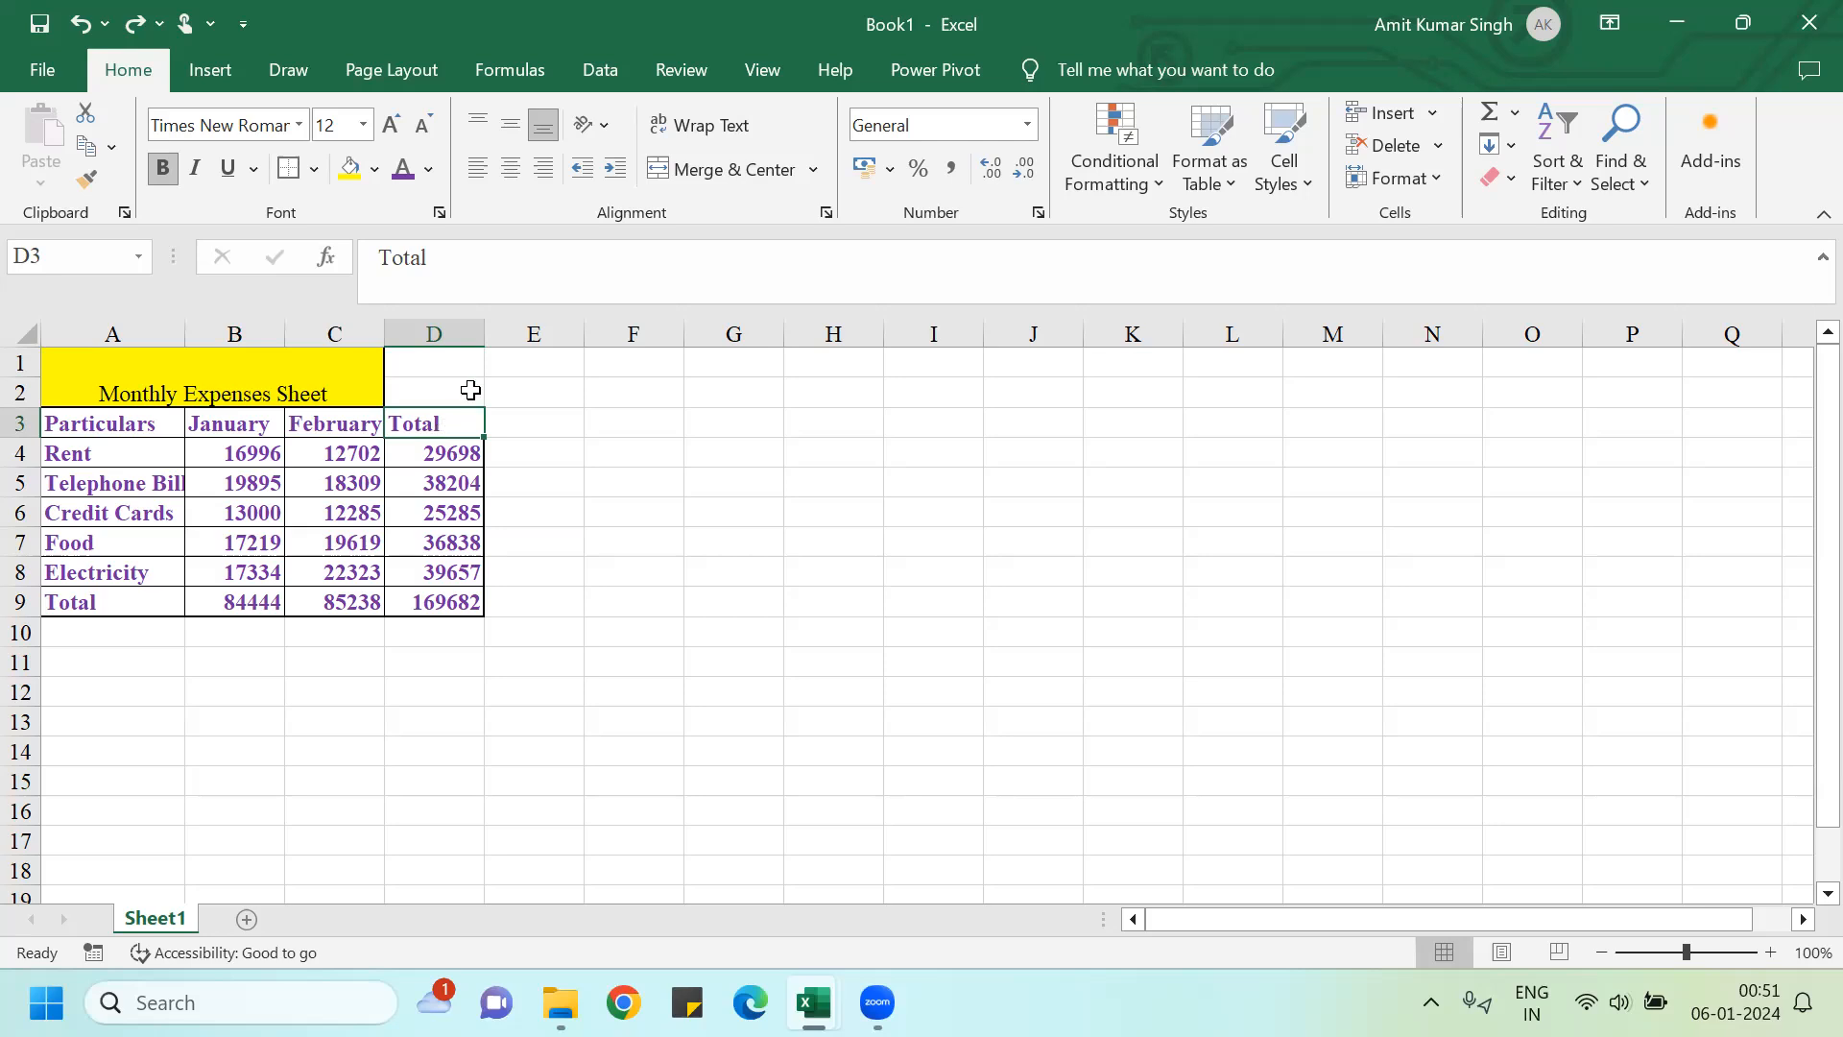
pyautogui.click(433, 333)
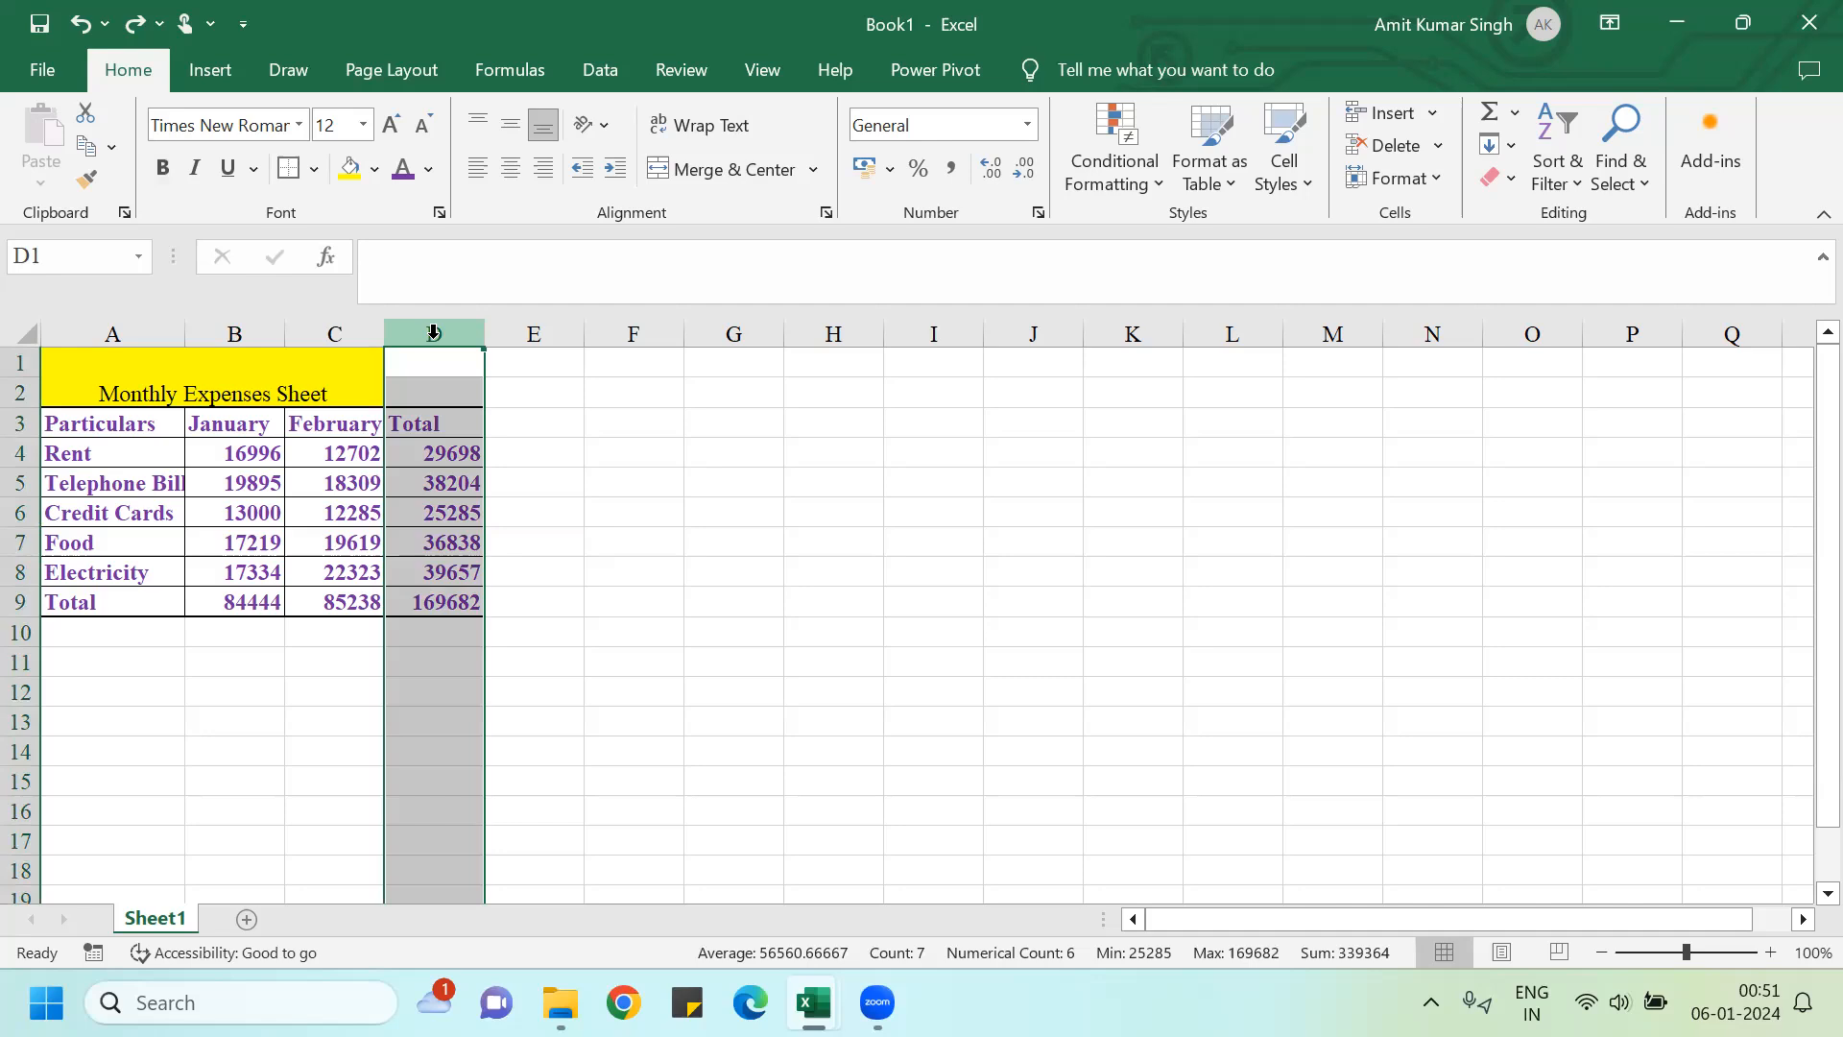
pyautogui.press('Delete')
pyautogui.click(420, 515)
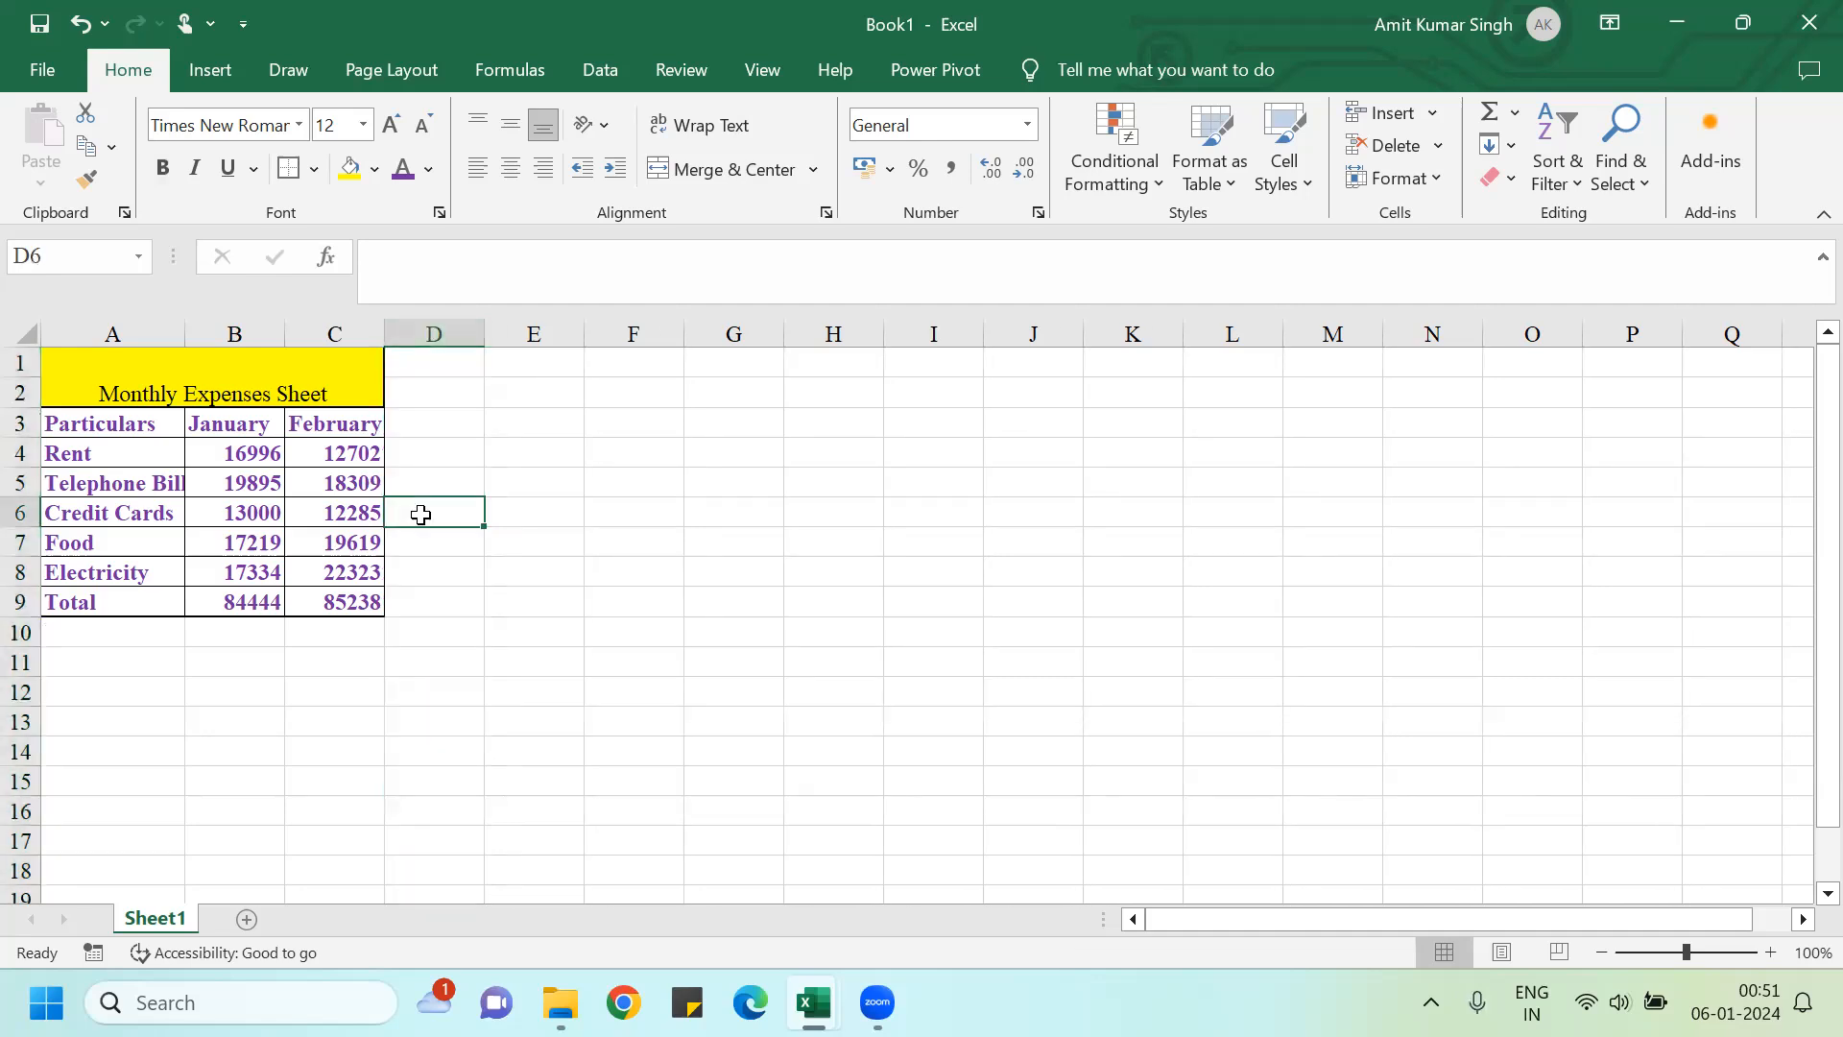
# Step: Extend the January and February headers in B3:C3 across row 3 through December in M3 using the fill series
pyautogui.click(441, 424)
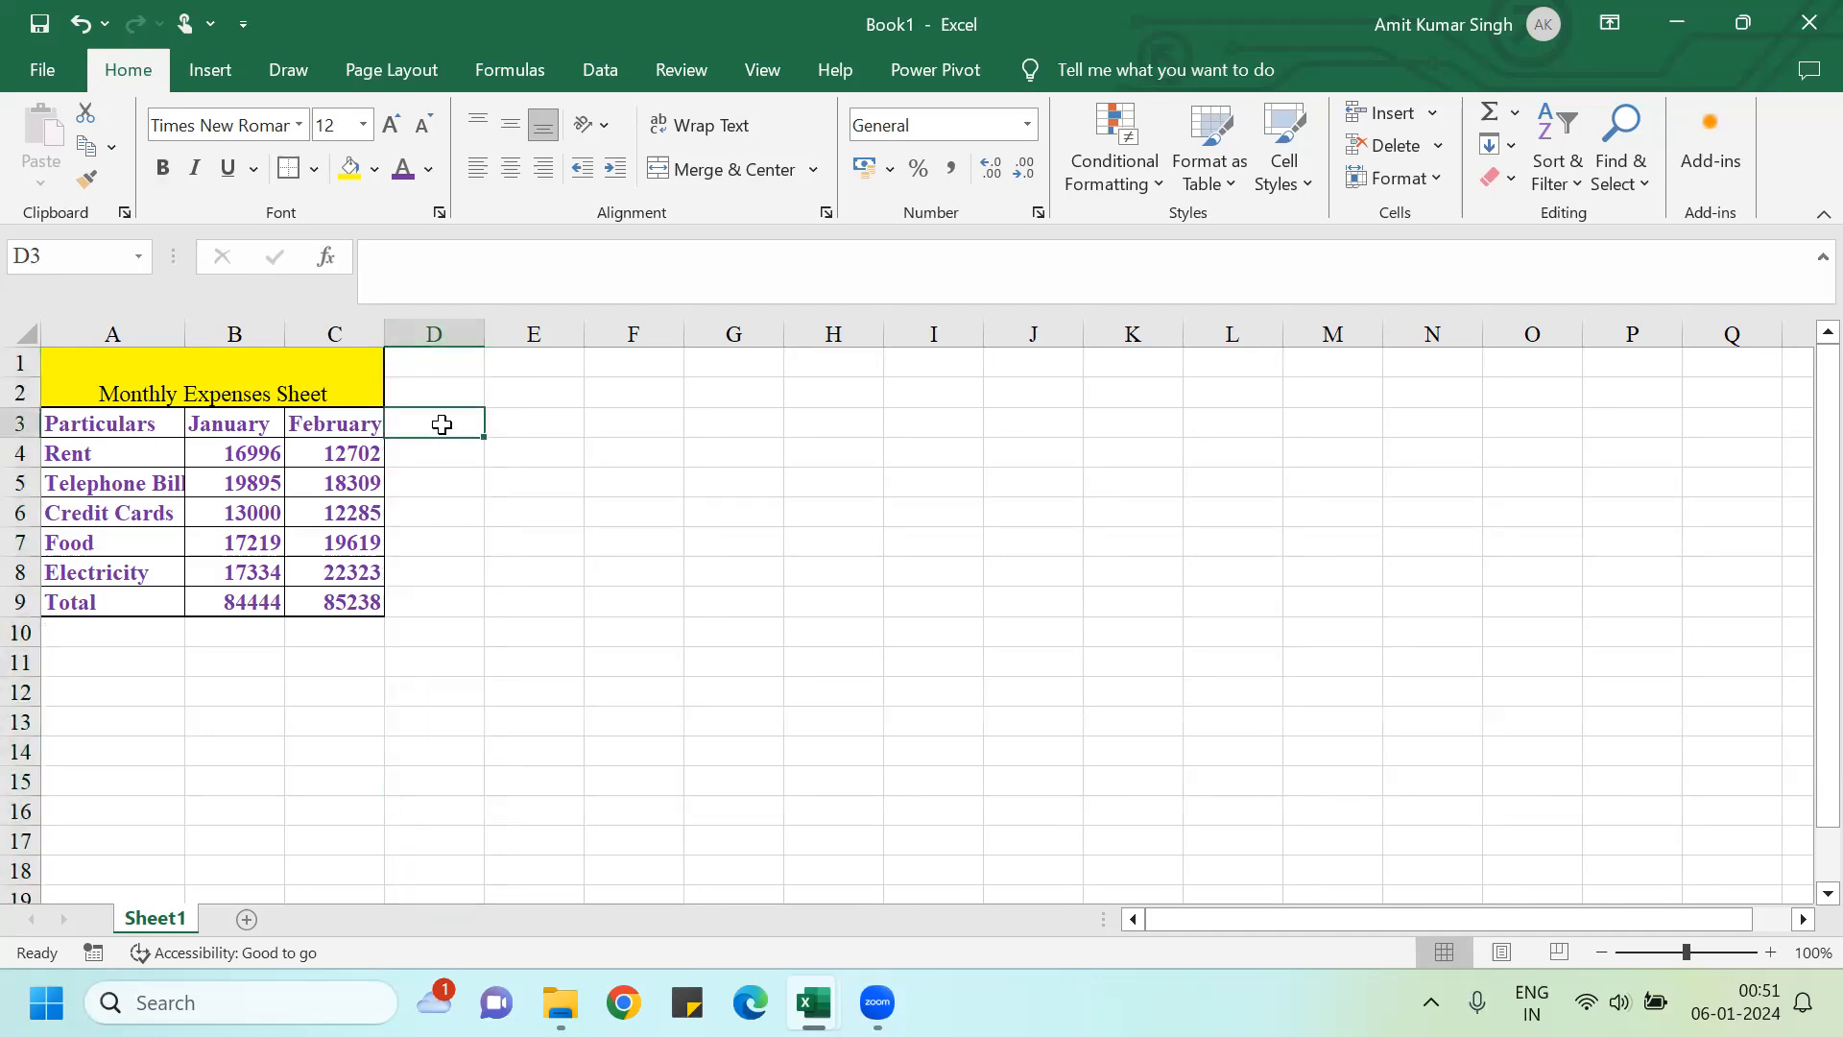
pyautogui.moveTo(228, 422); pyautogui.dragTo(297, 420)
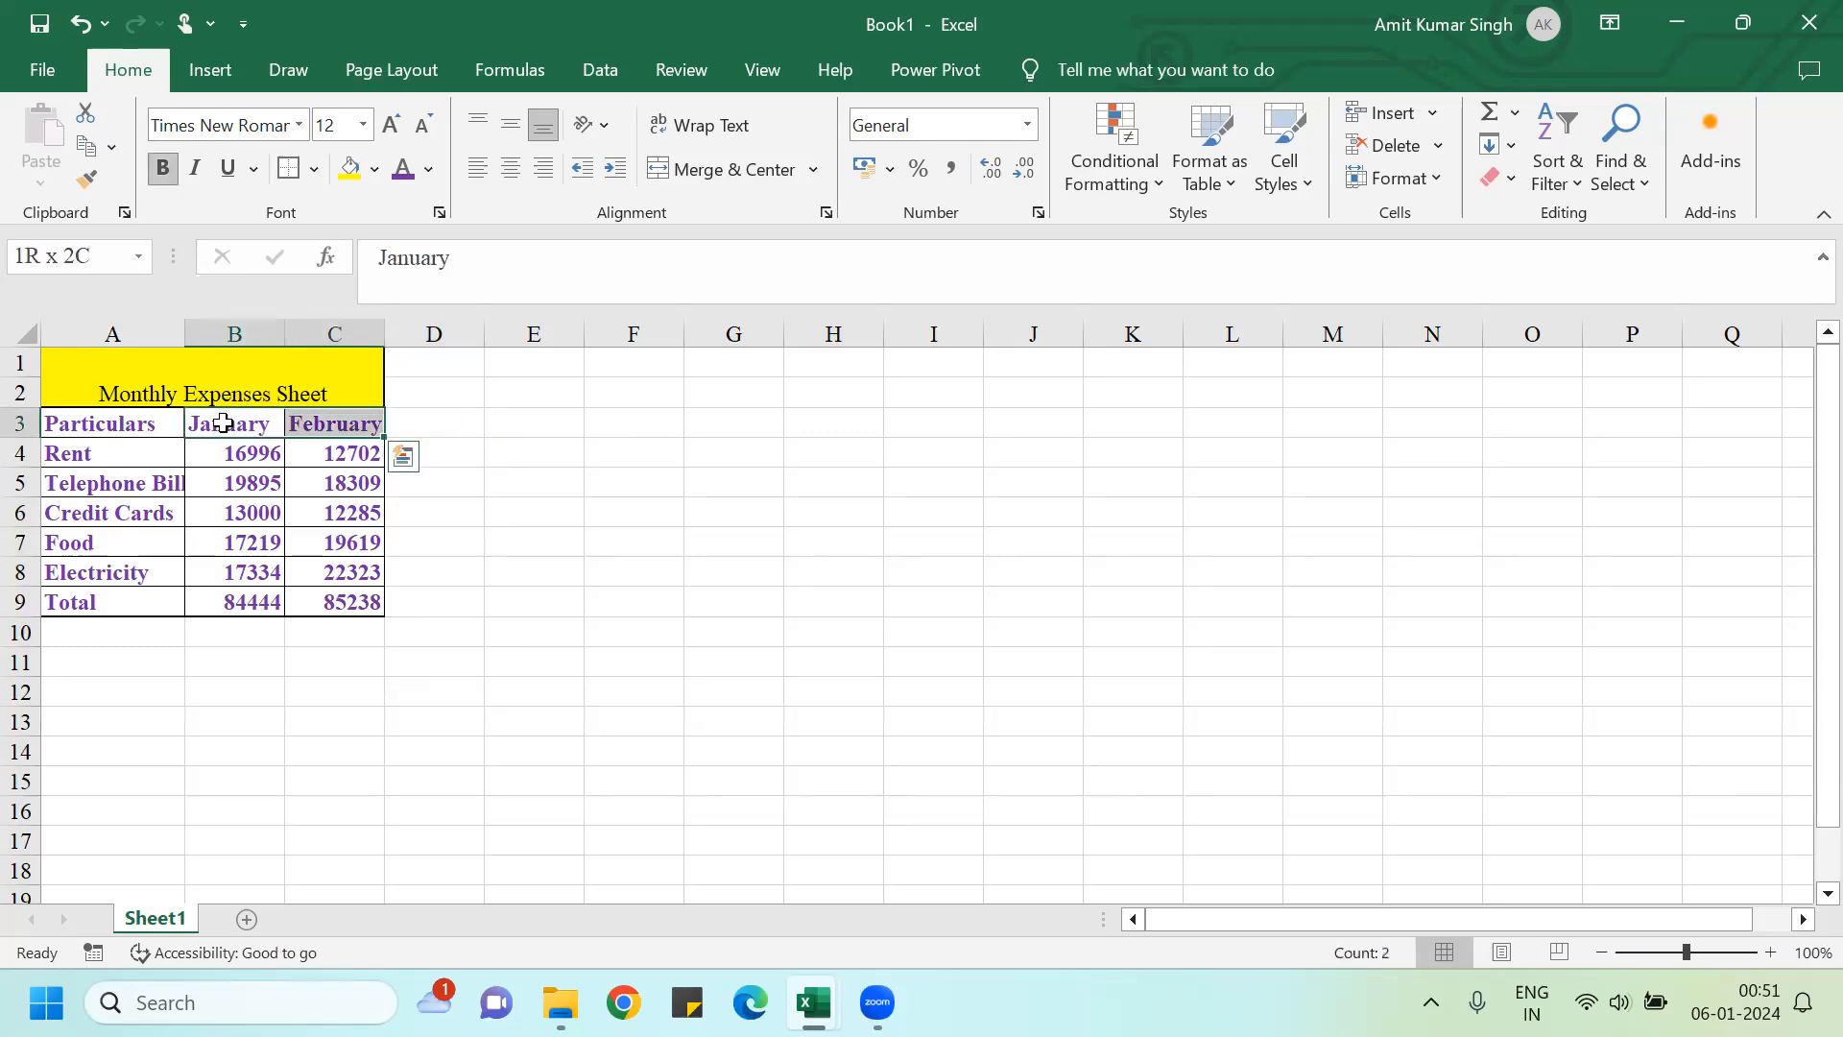
pyautogui.hotkey('ctrl', 'c')
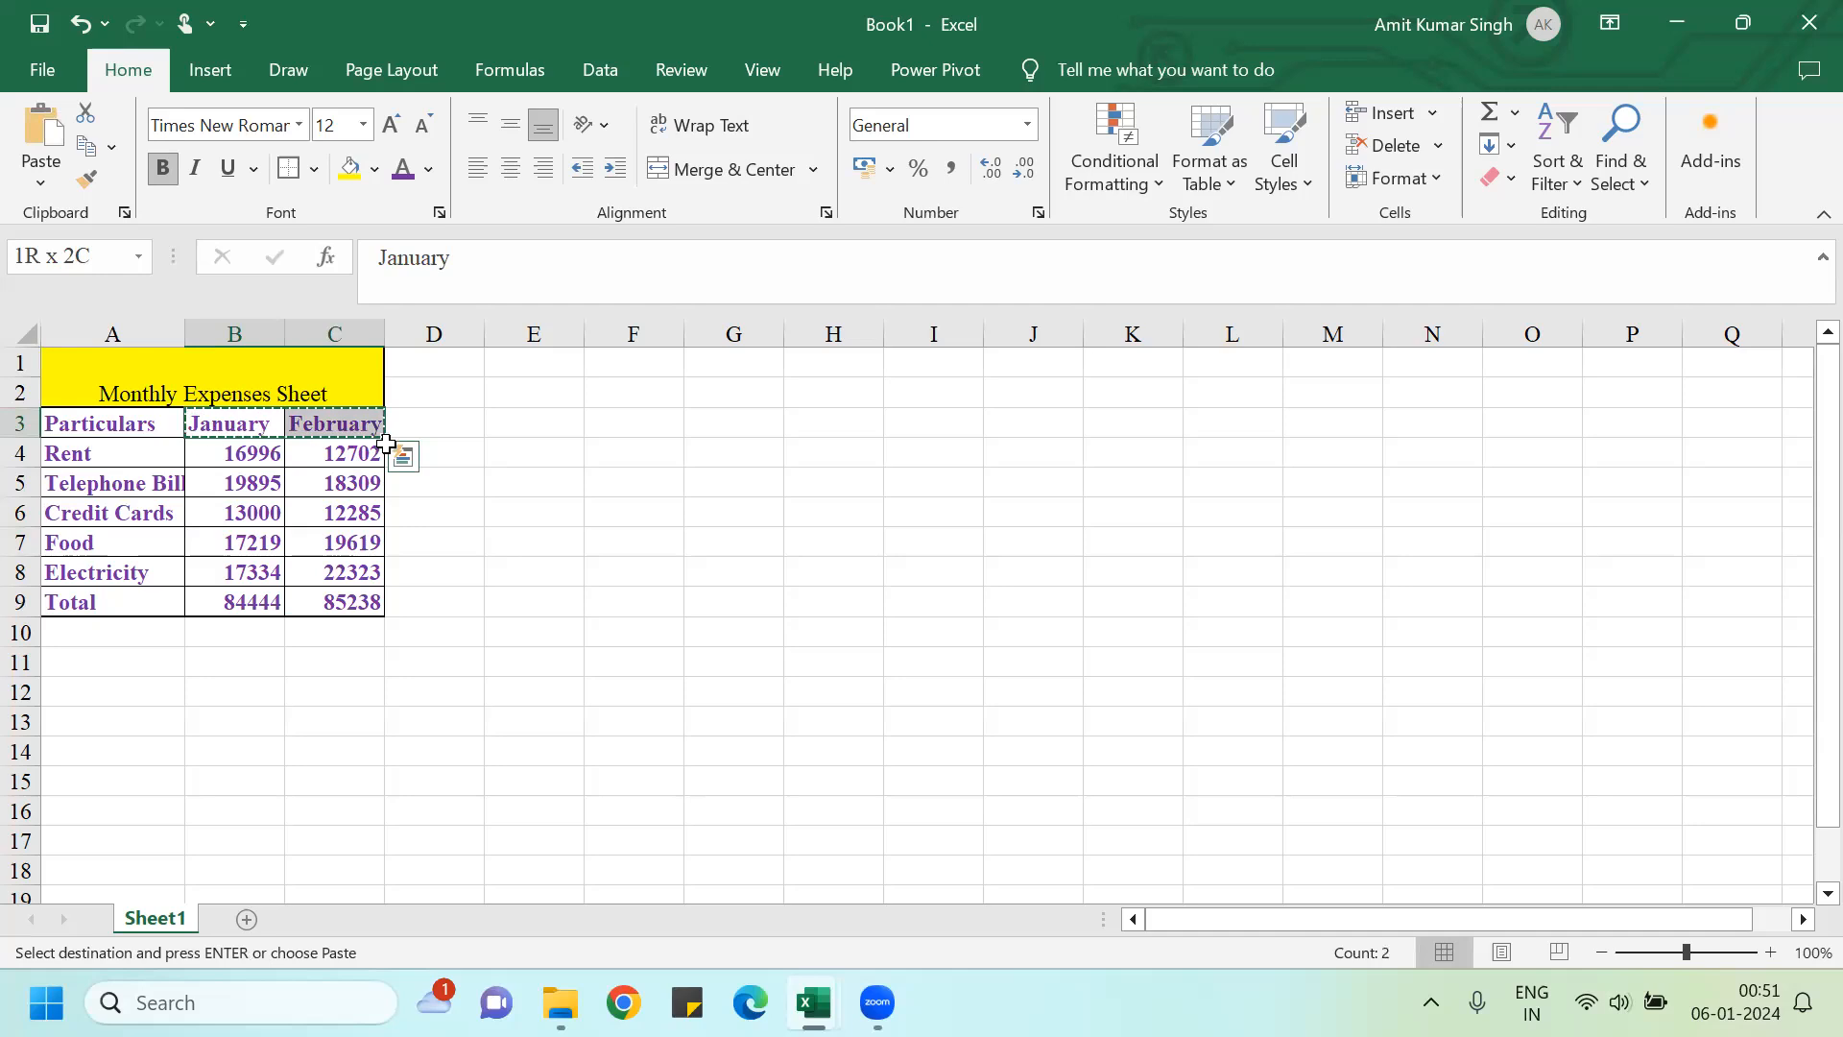
pyautogui.moveTo(385, 440); pyautogui.dragTo(1339, 440)
pyautogui.click(1066, 503)
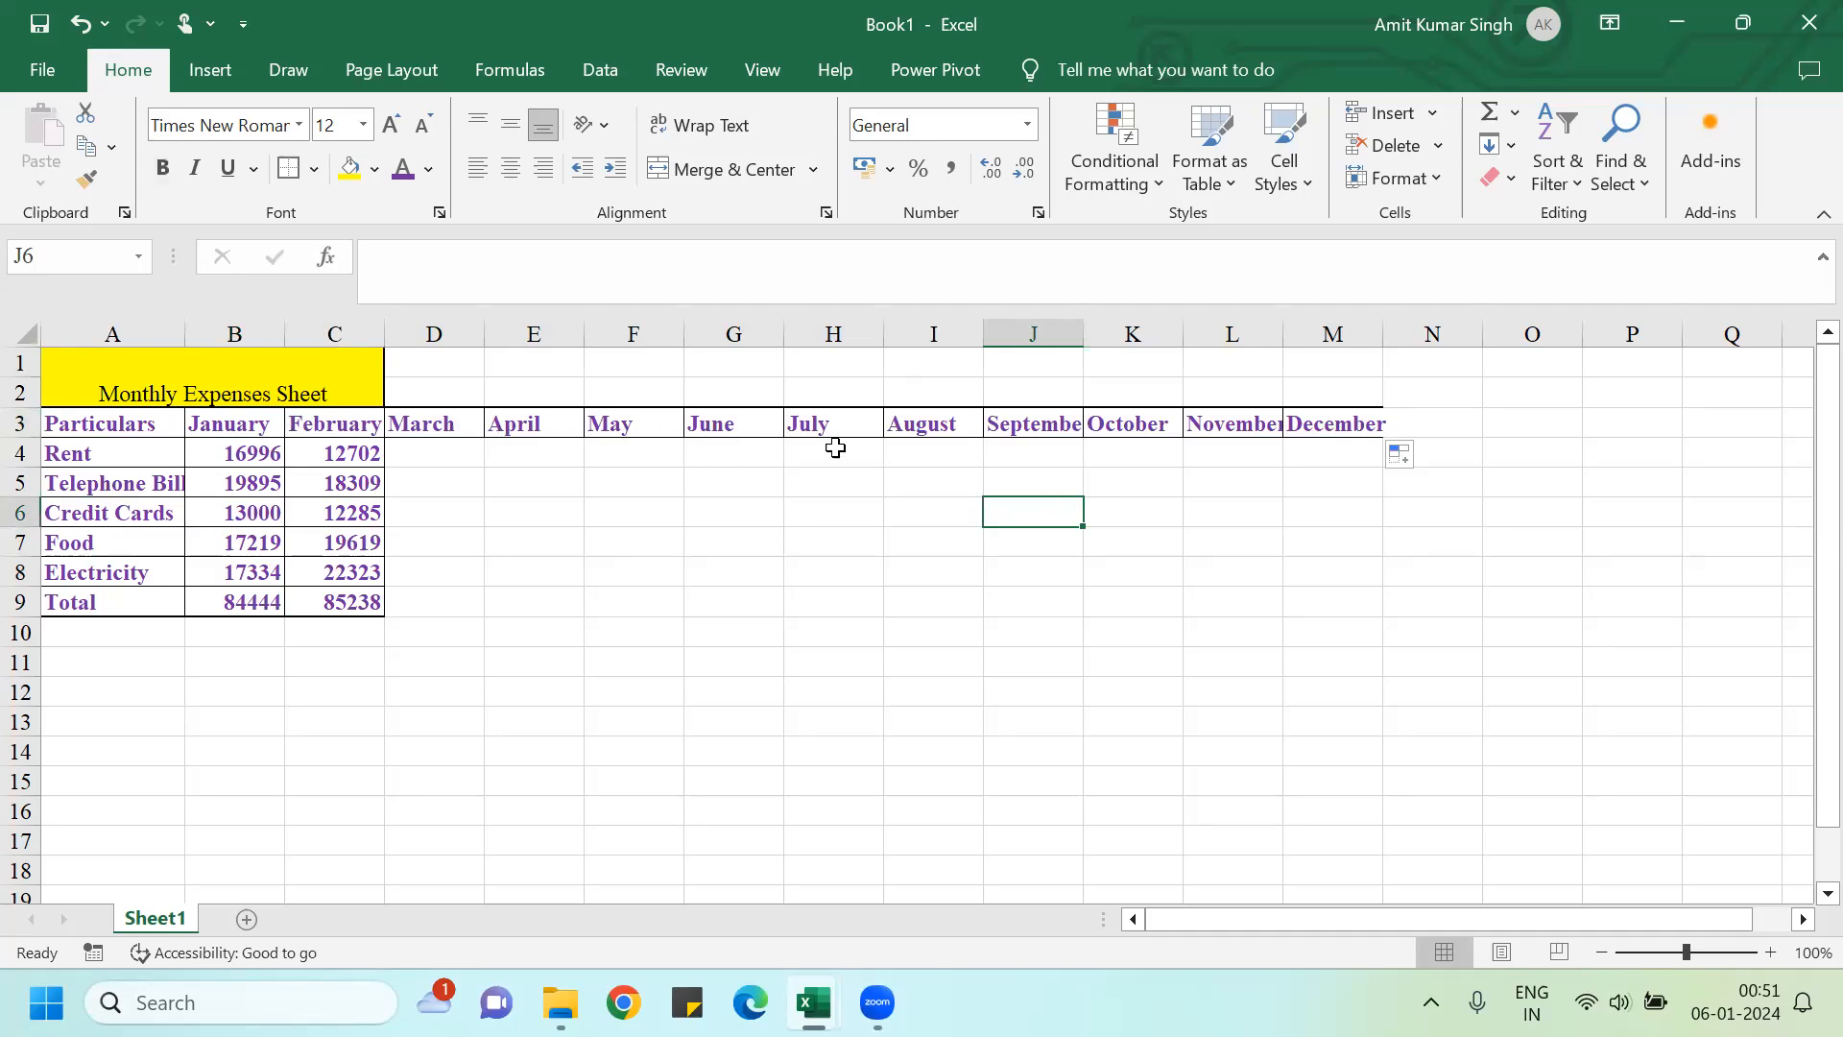
# Step: Auto-fit the widths of the September, November and December columns to their headers
pyautogui.doubleClick(1094, 341)
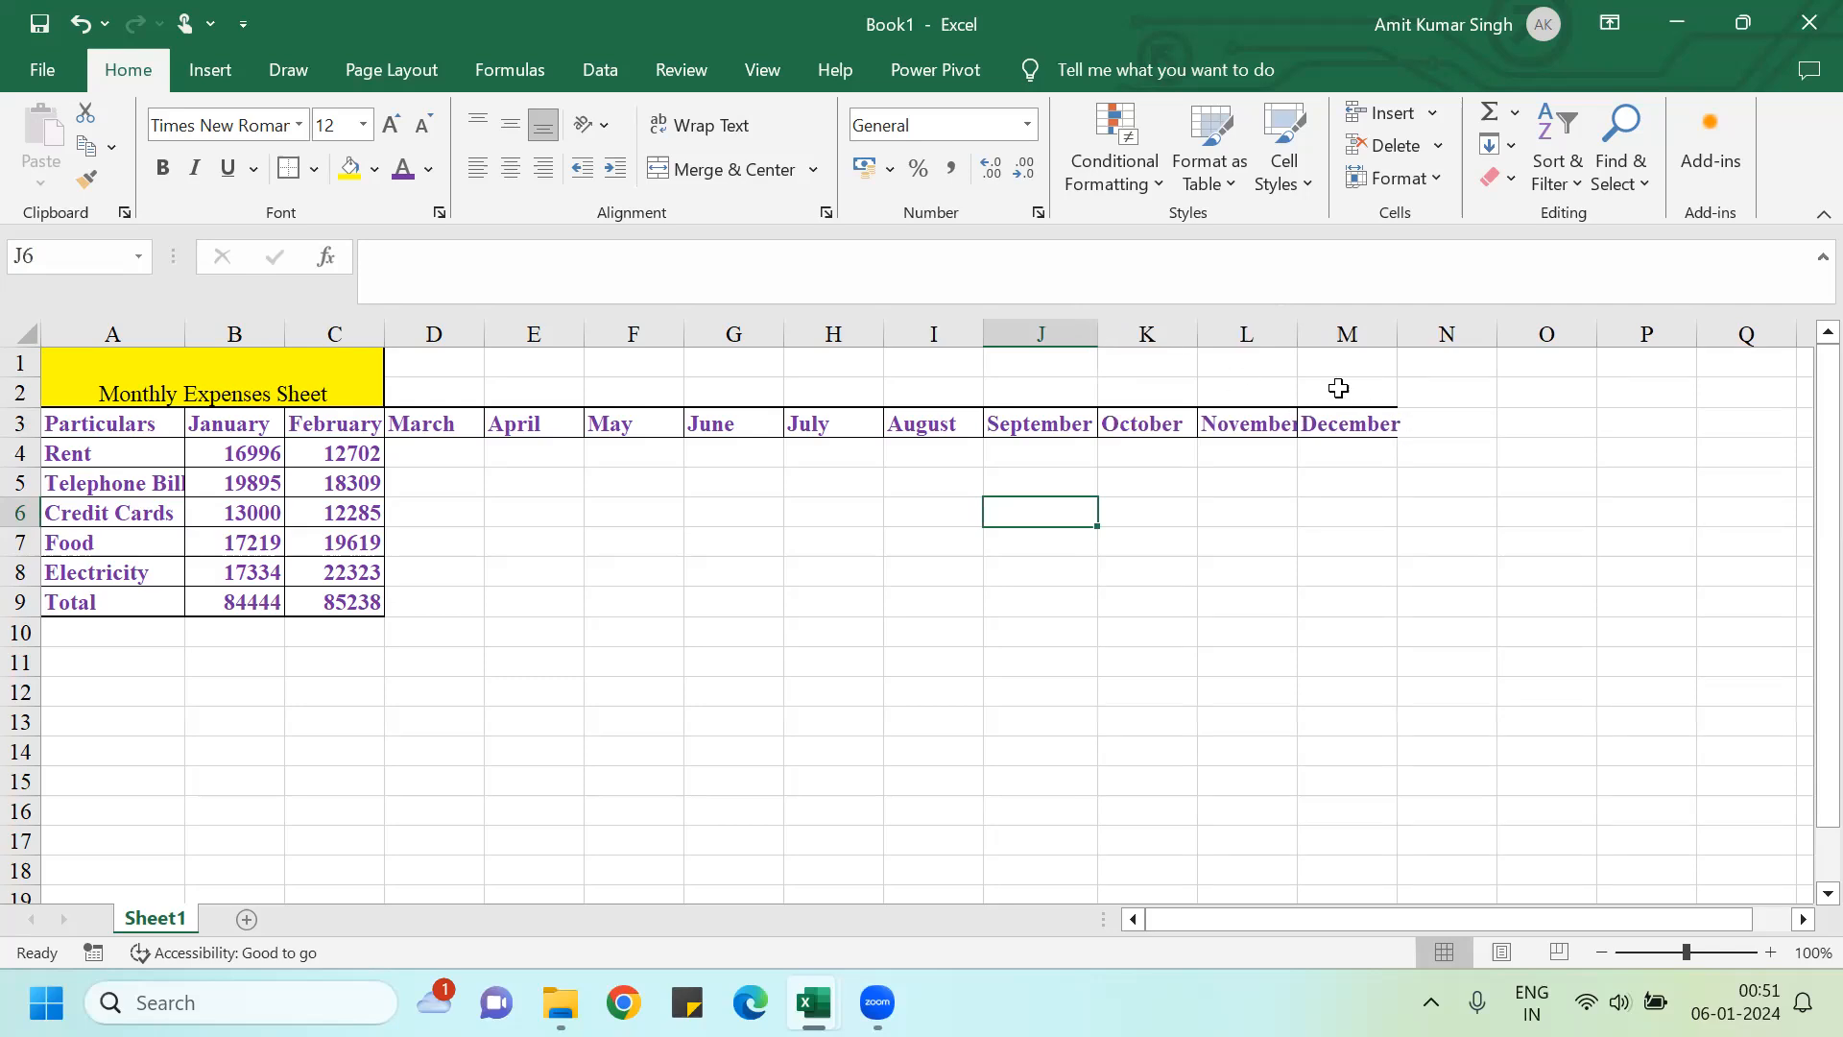
pyautogui.doubleClick(1303, 332)
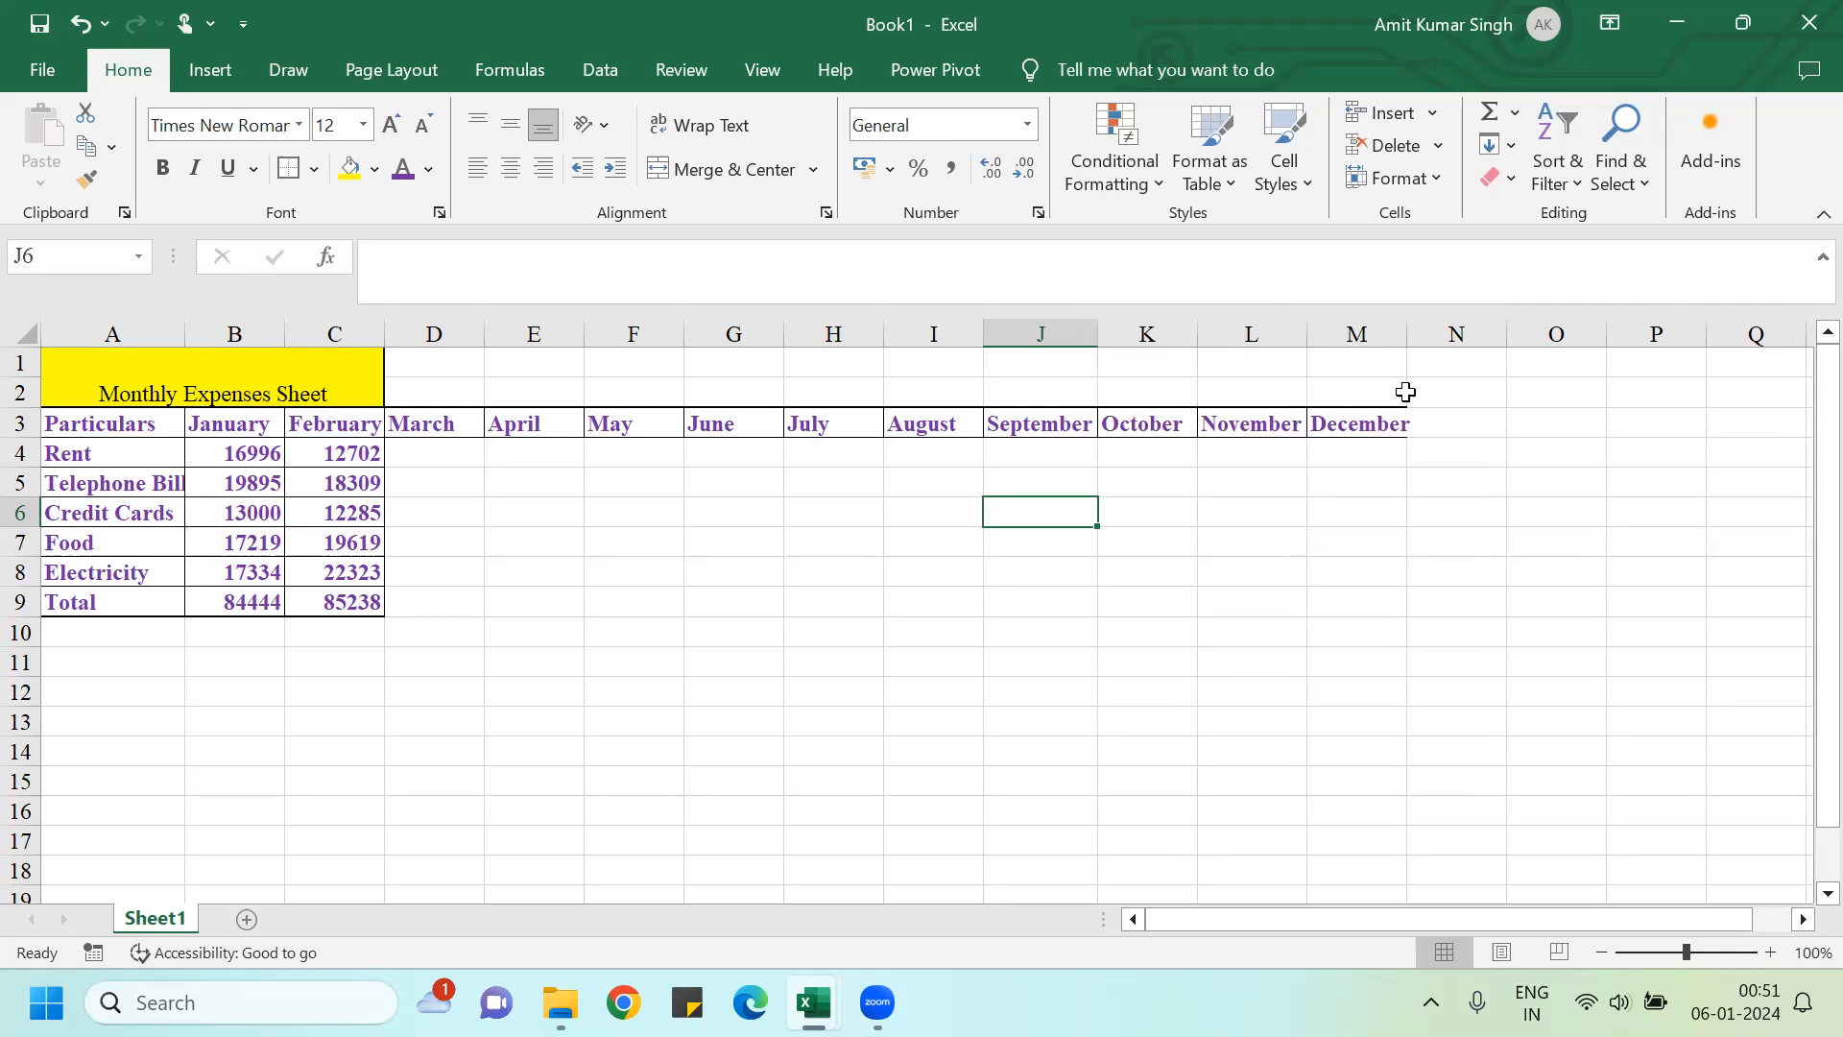
pyautogui.click(1442, 423)
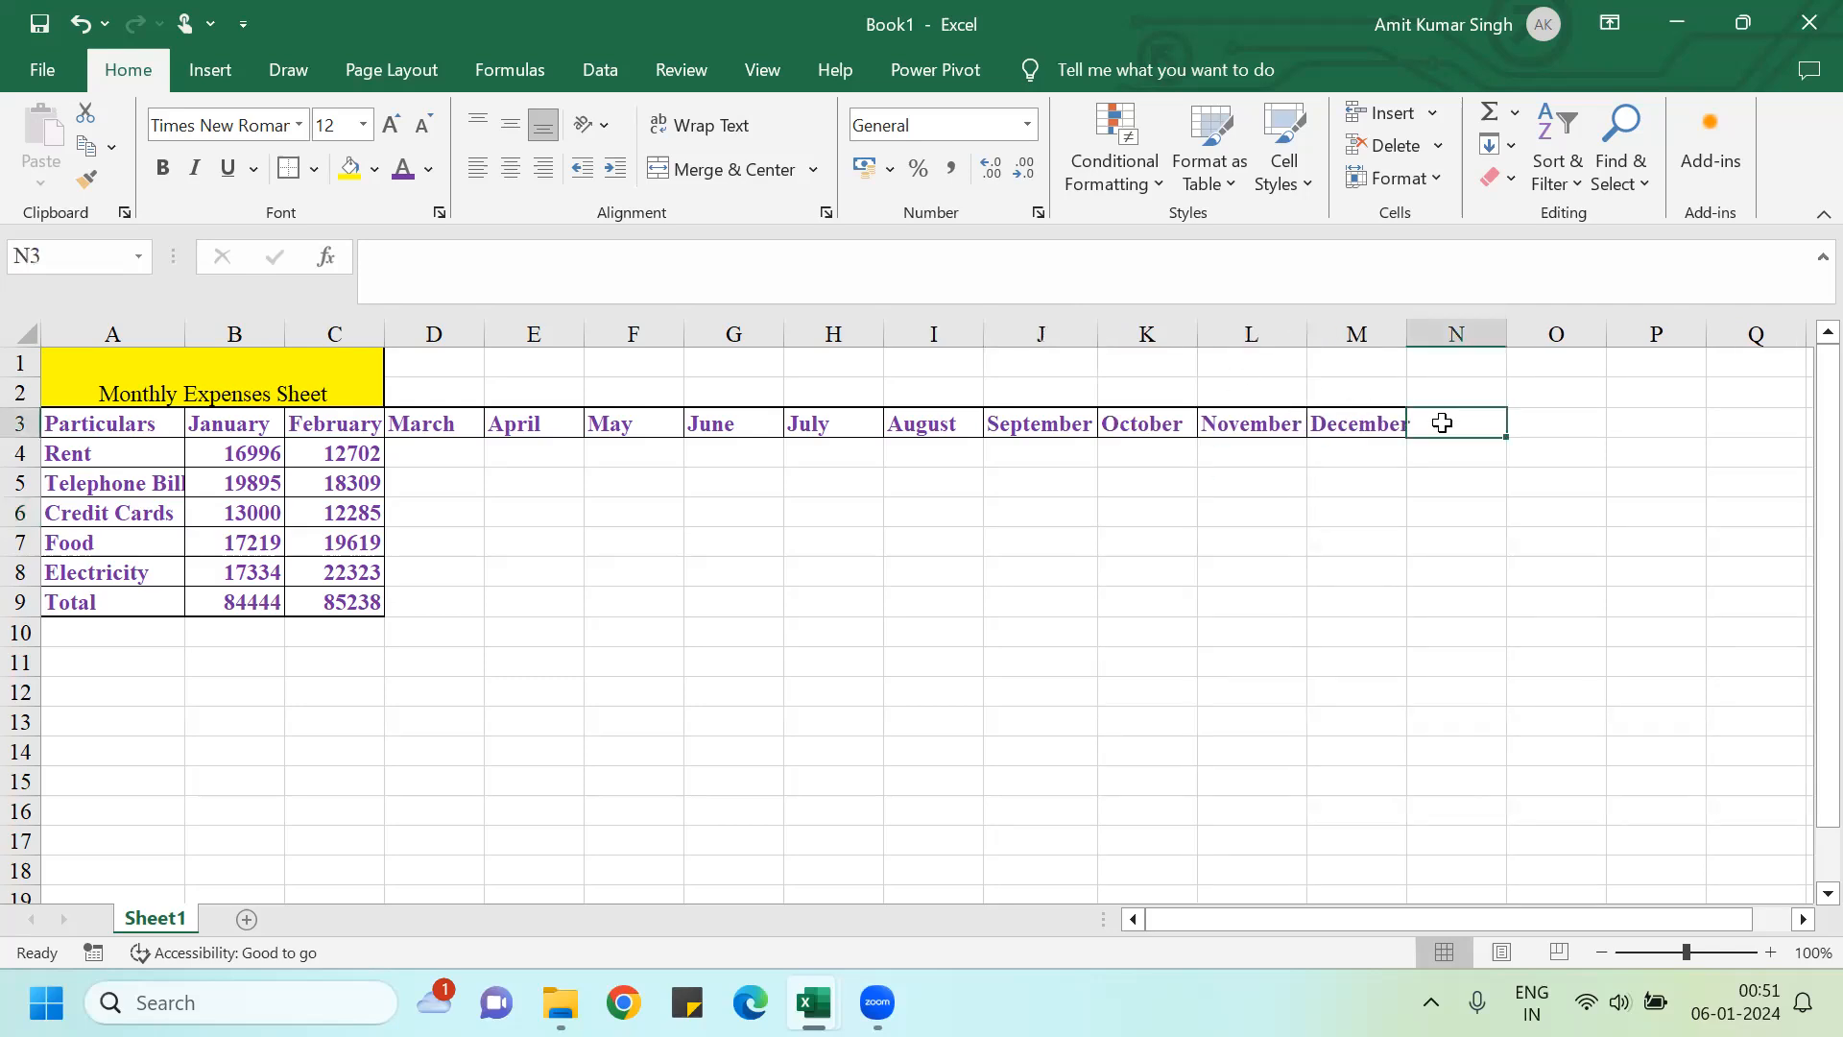
pyautogui.doubleClick(1406, 318)
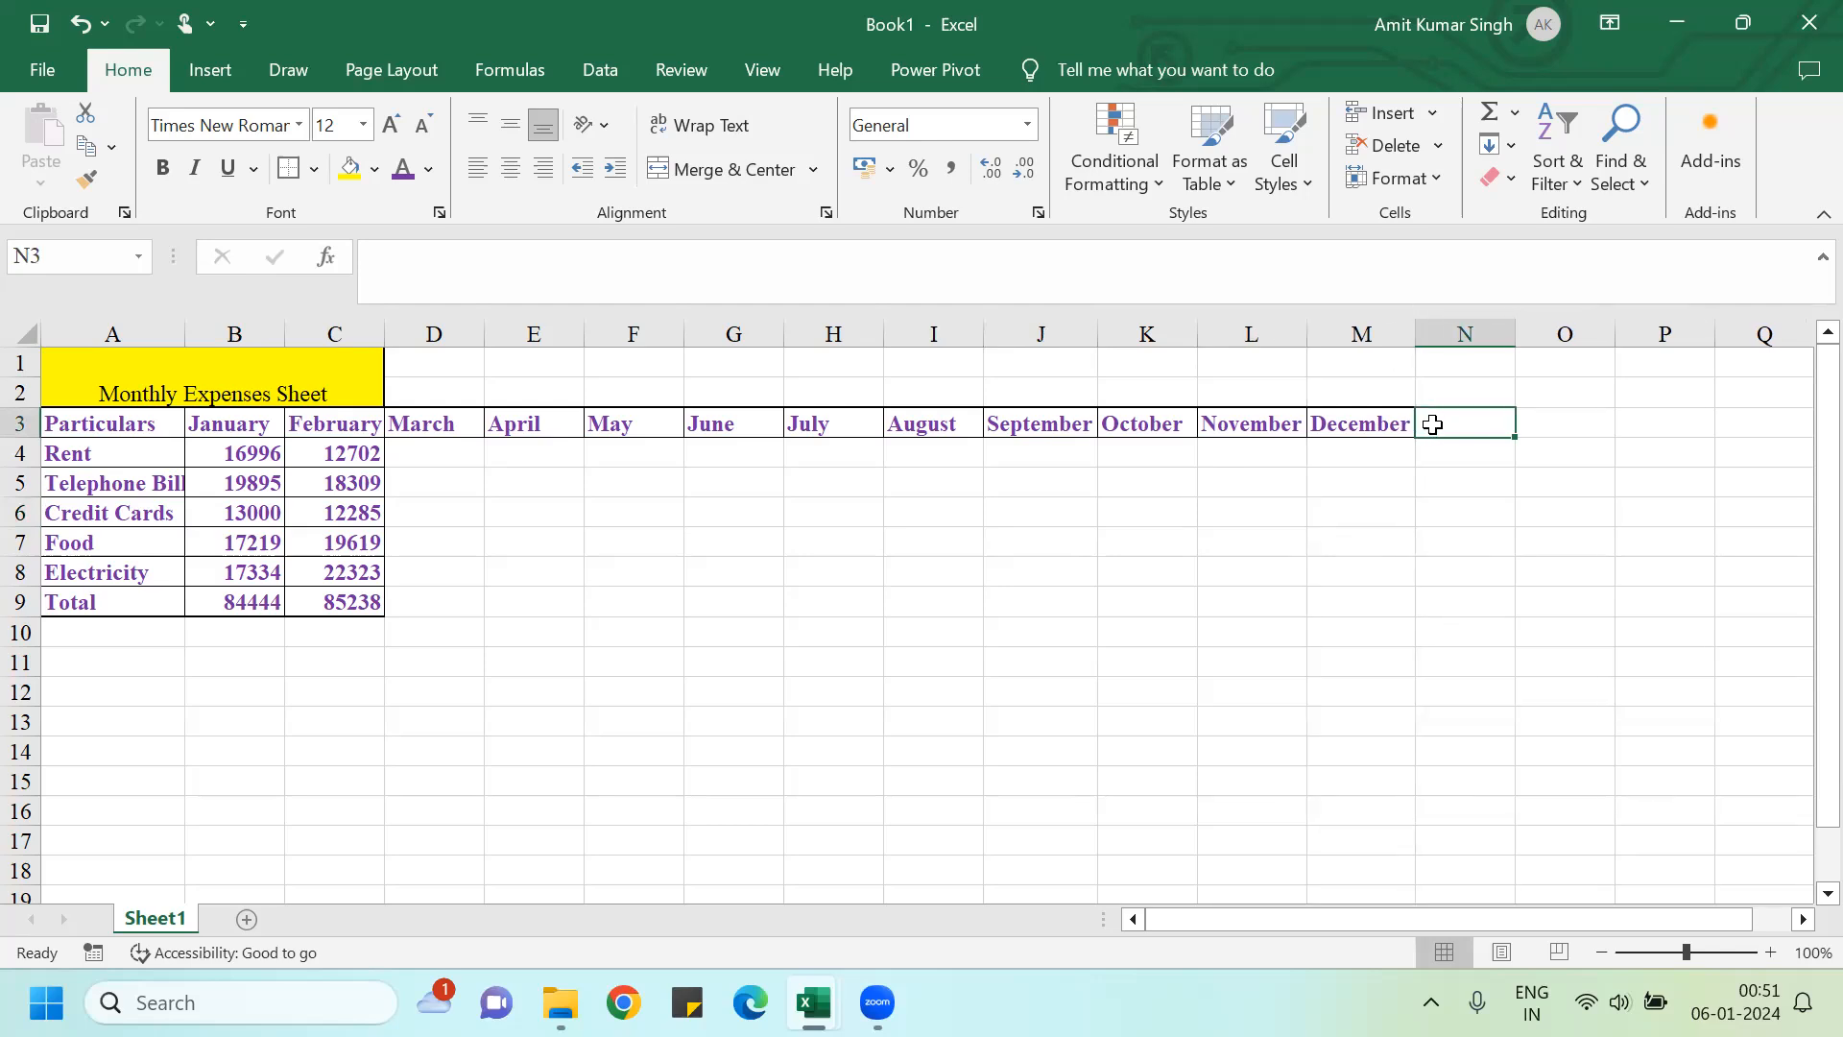
# Step: Enter the header Total in cell N3, beside December
pyautogui.write('T')
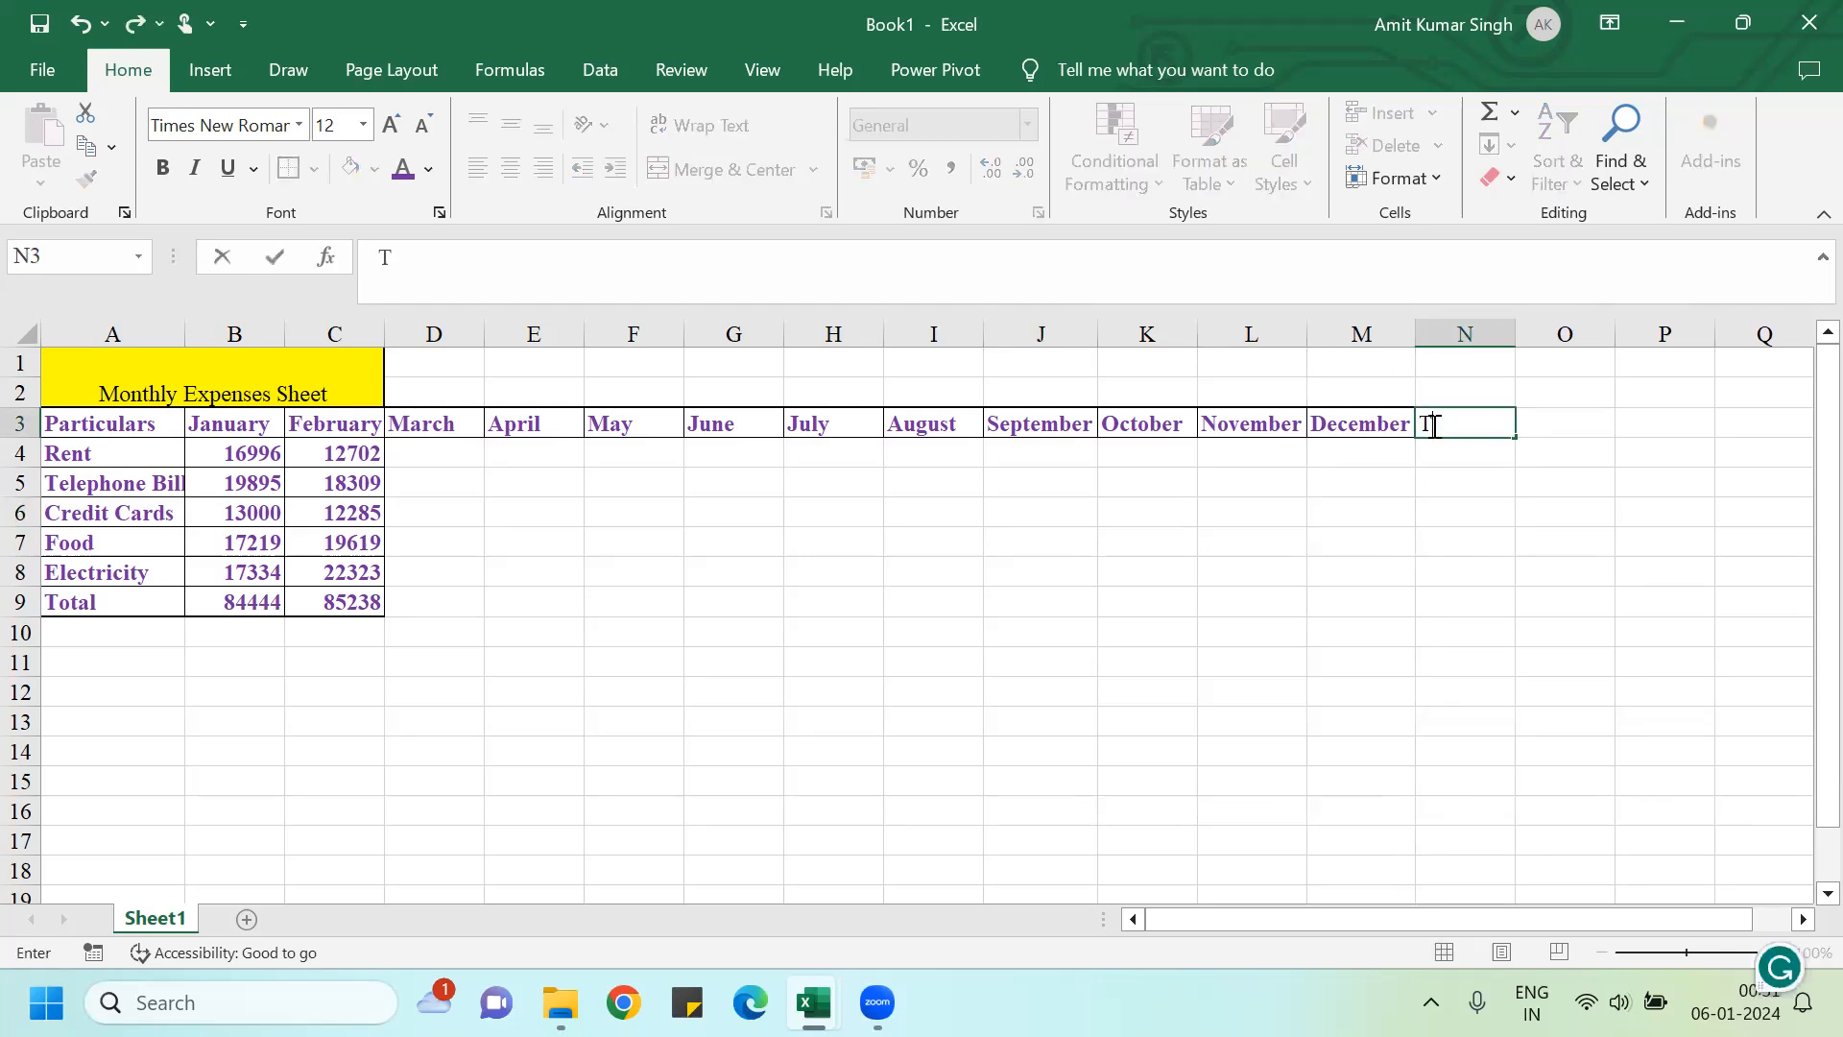
pyautogui.write('otal')
pyautogui.press('Return')
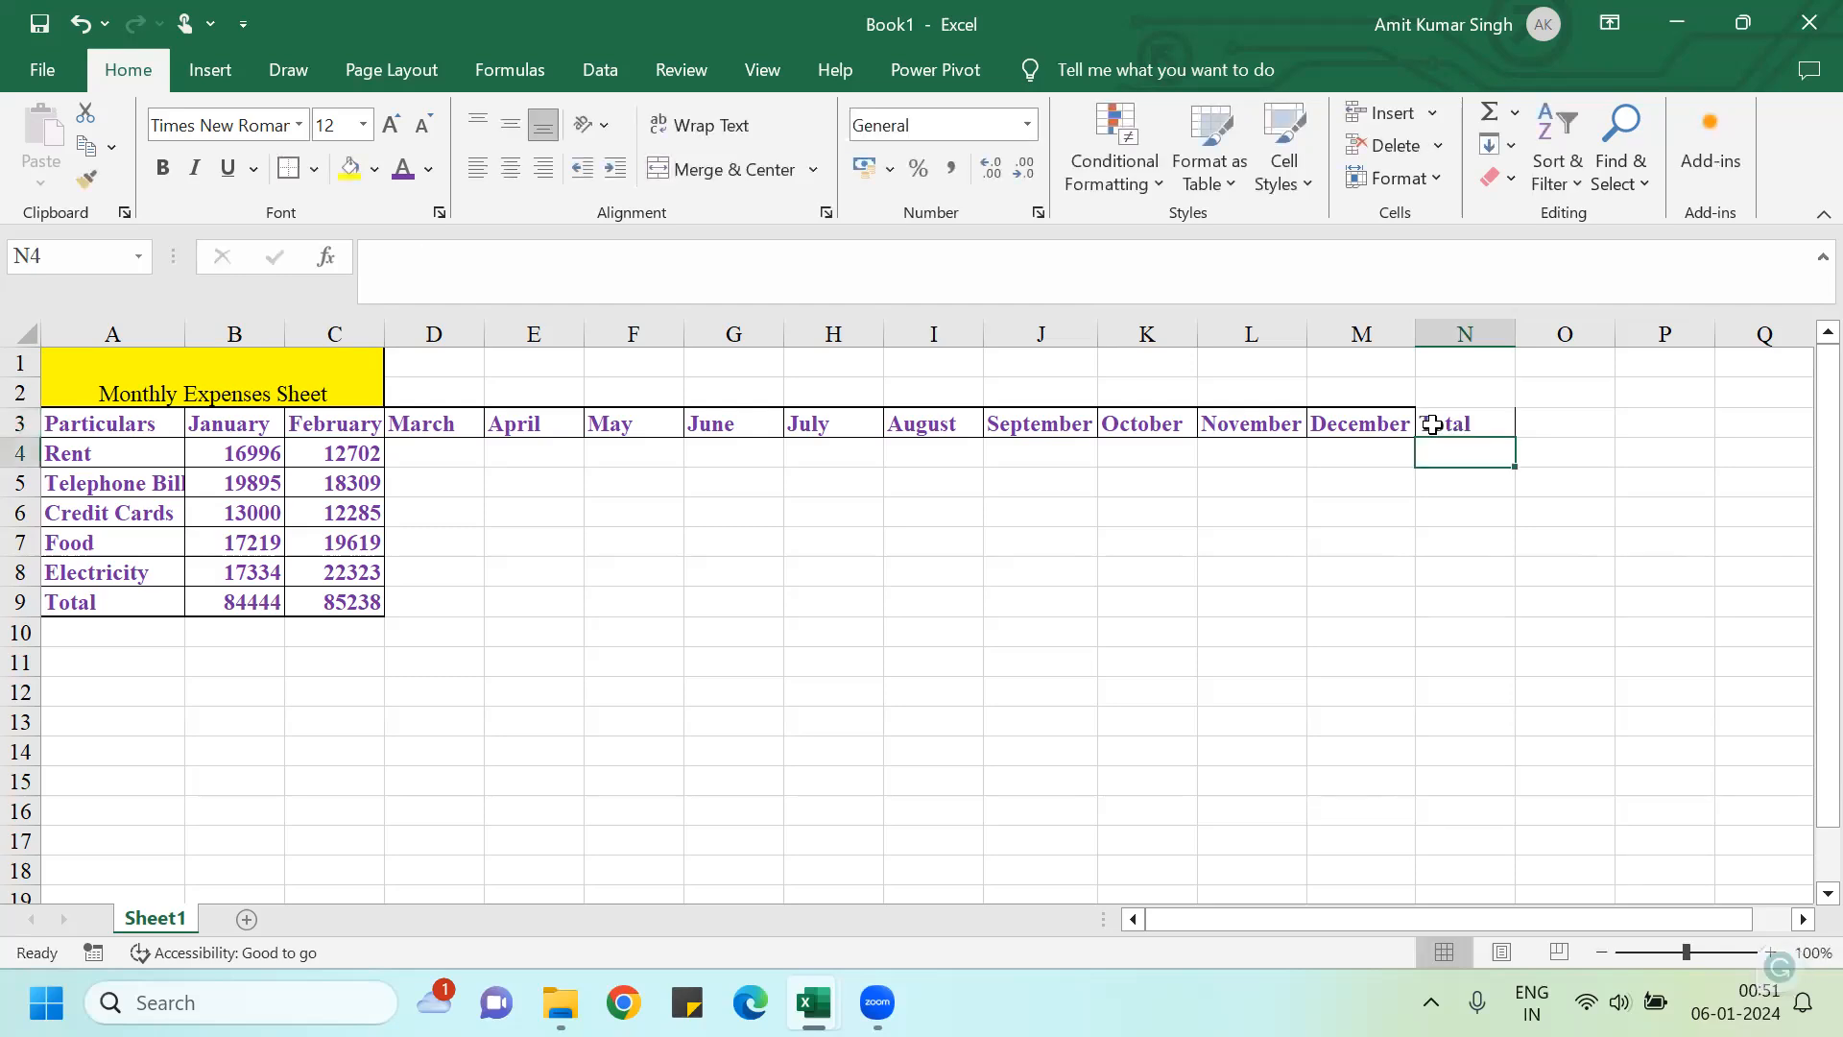
# Step: Clear the January and February amounts and totals in B4:C9
pyautogui.click(221, 444)
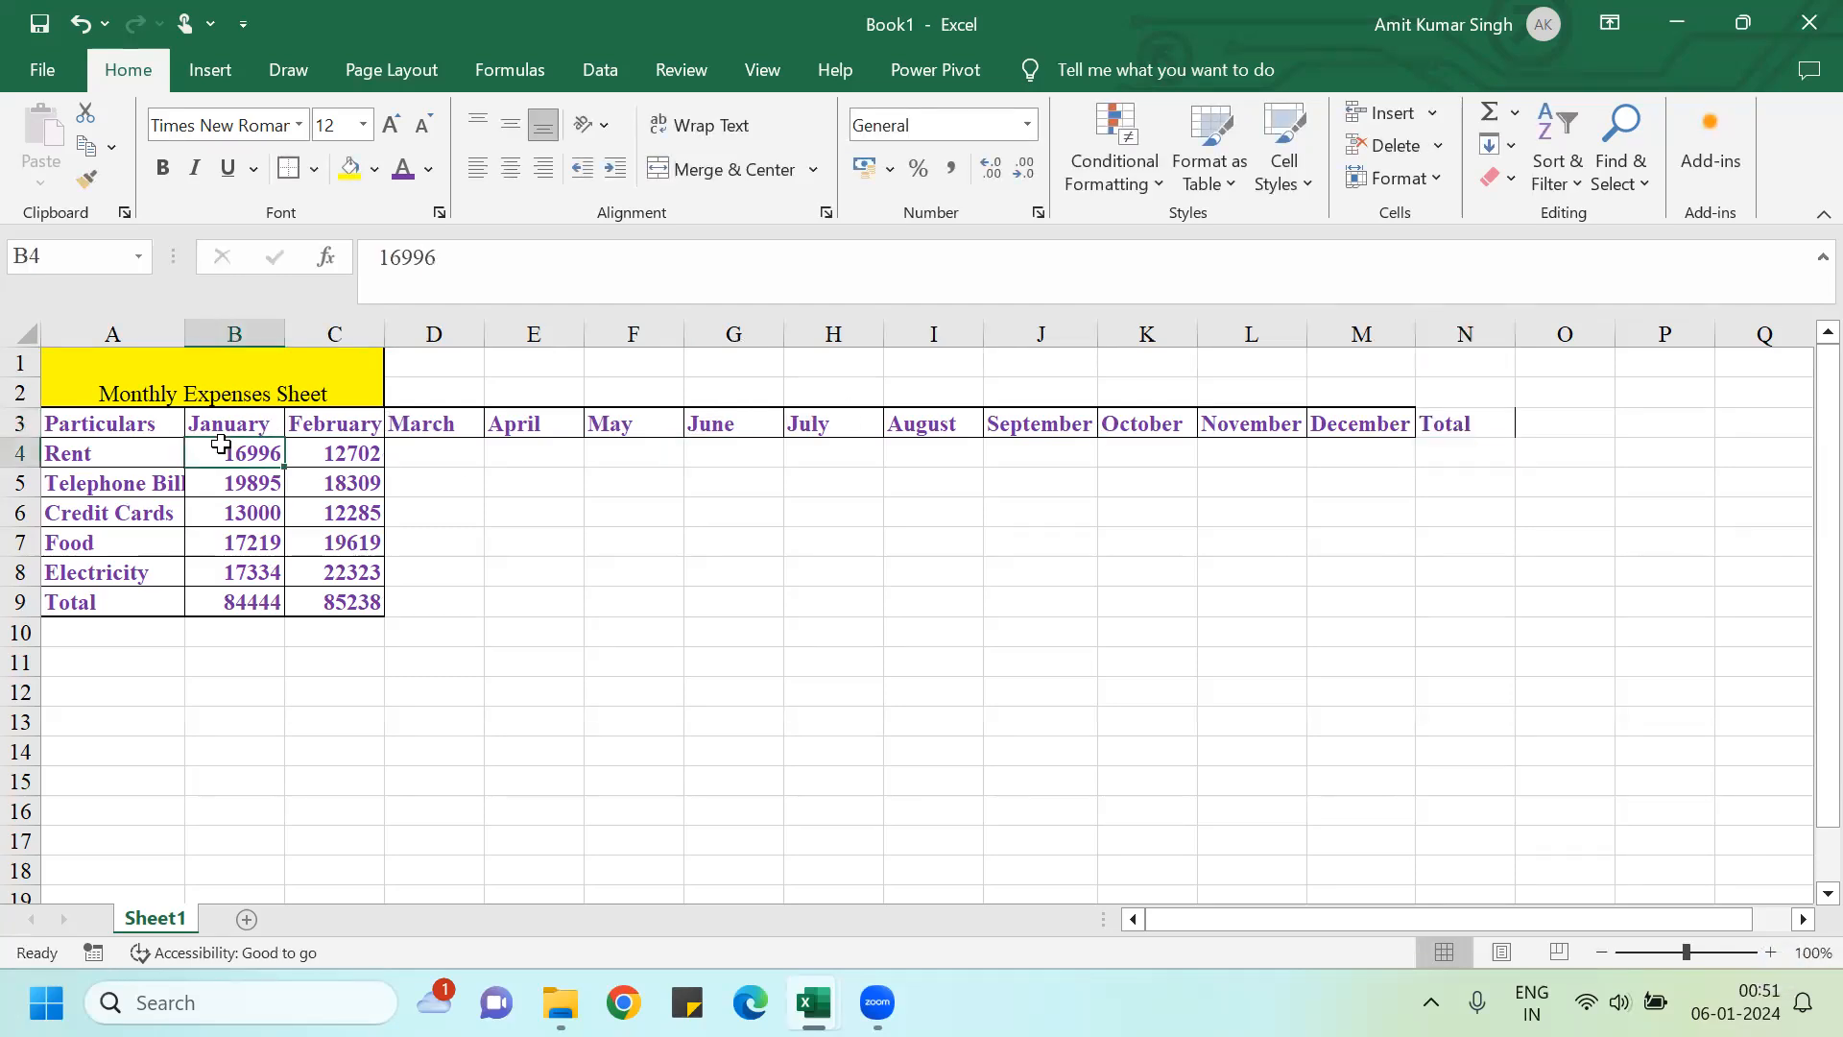
pyautogui.hotkey('shift', 'Down')
pyautogui.hotkey('shift', 'Down')
pyautogui.hotkey('shift', 'Down')
pyautogui.hotkey('shift', 'Down')
pyautogui.hotkey('shift', 'Down')
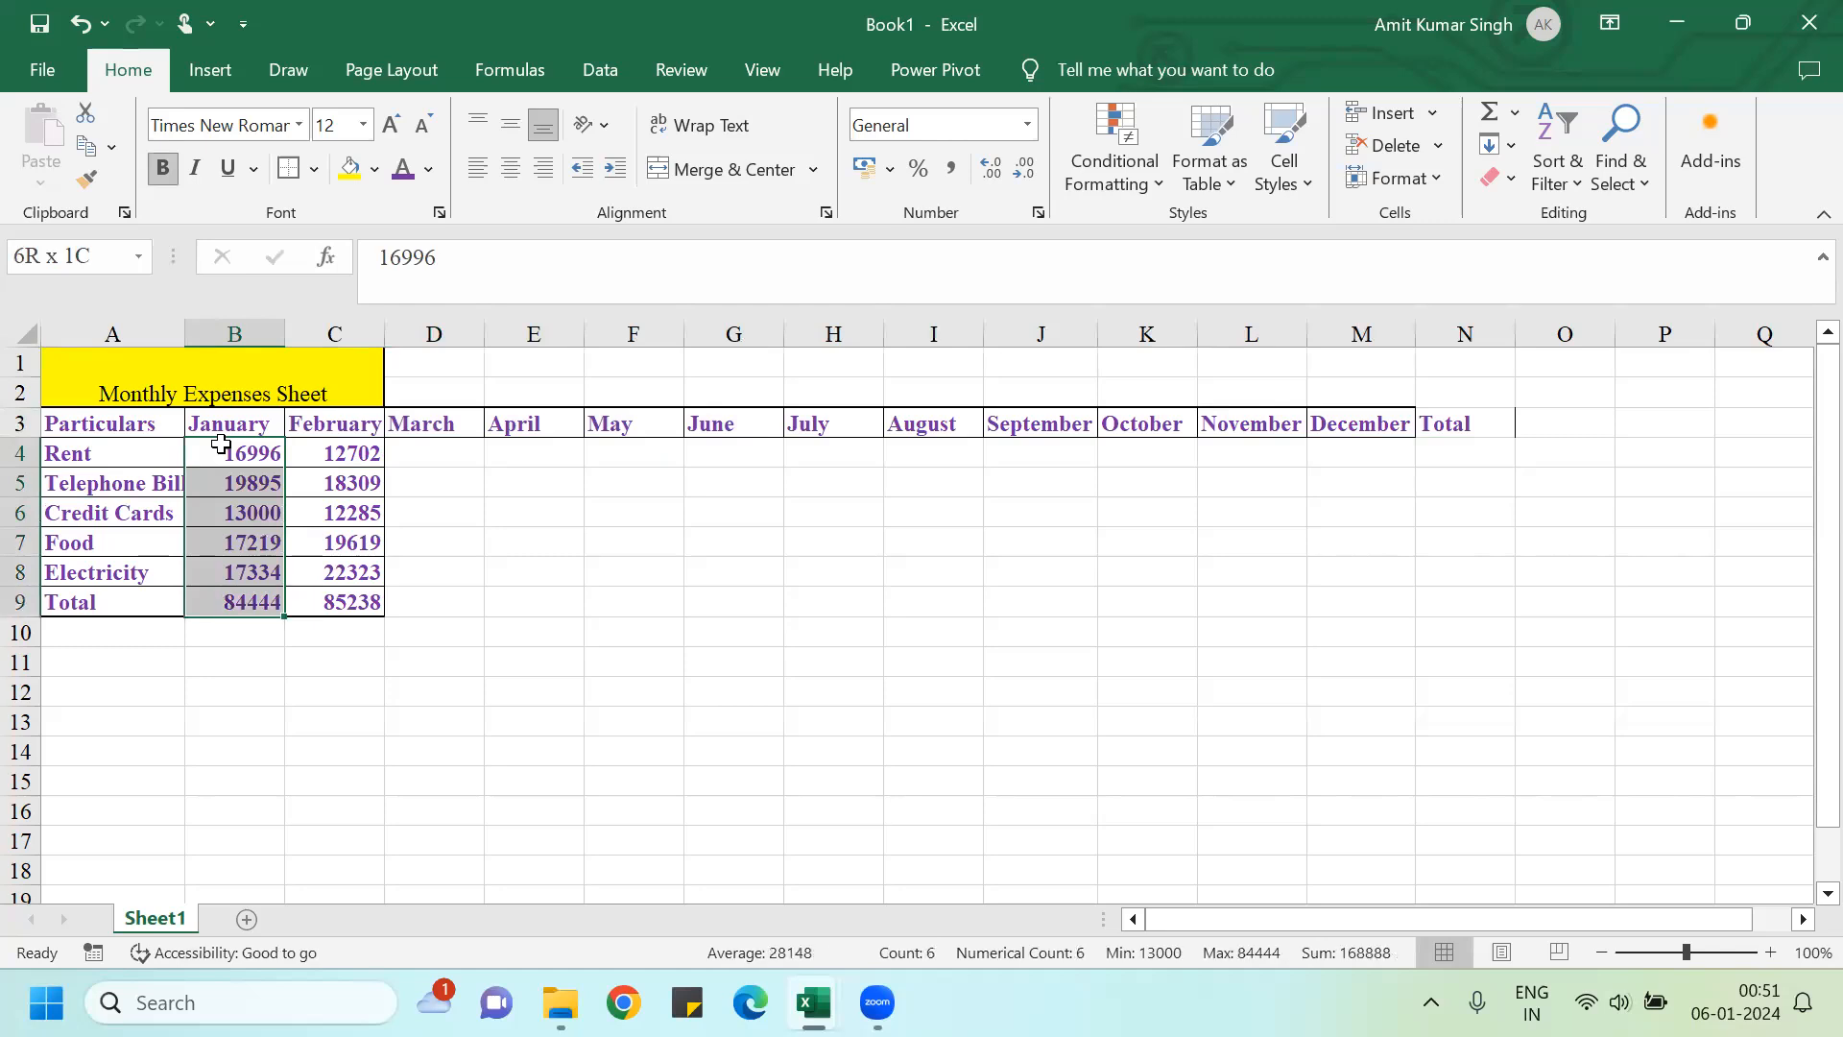
pyautogui.hotkey('shift', 'Right')
pyautogui.press('Delete')
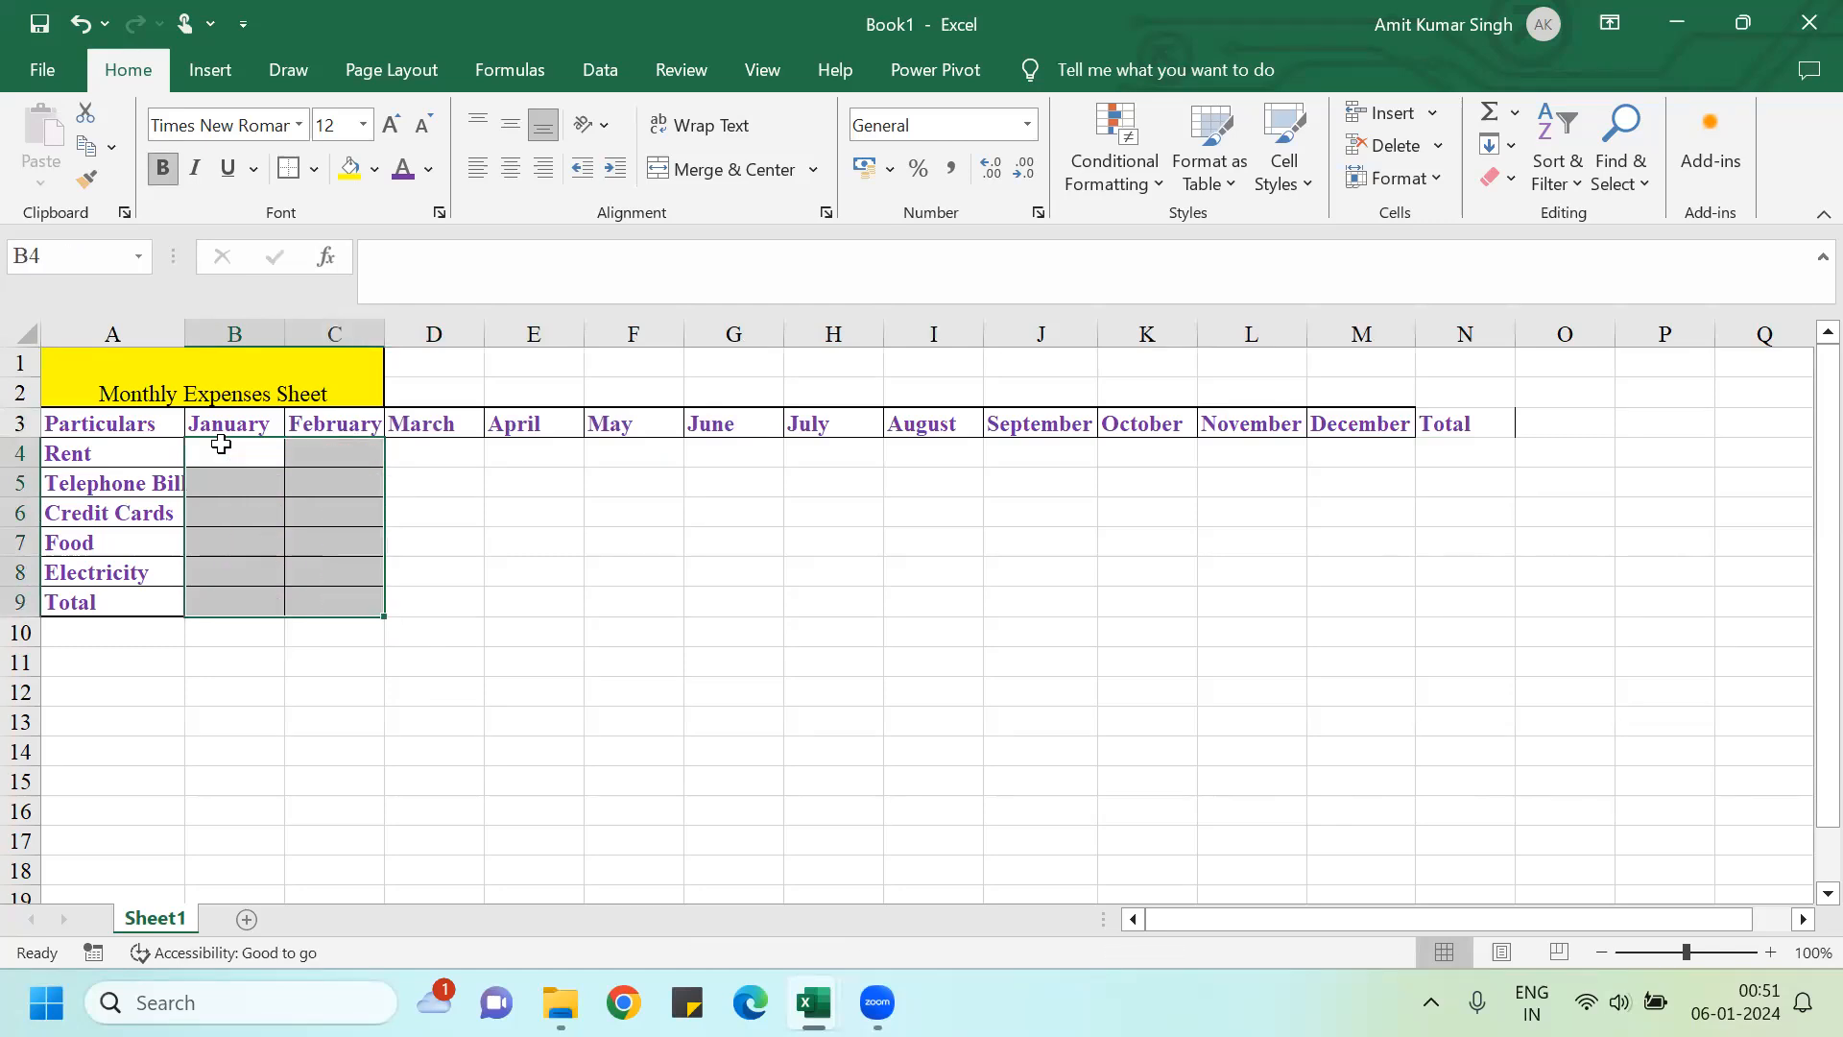
pyautogui.click(527, 506)
# Step: Enter the formula =RANDBETWEEN(10000,25000) in cell B4 for the January rent
pyautogui.click(231, 442)
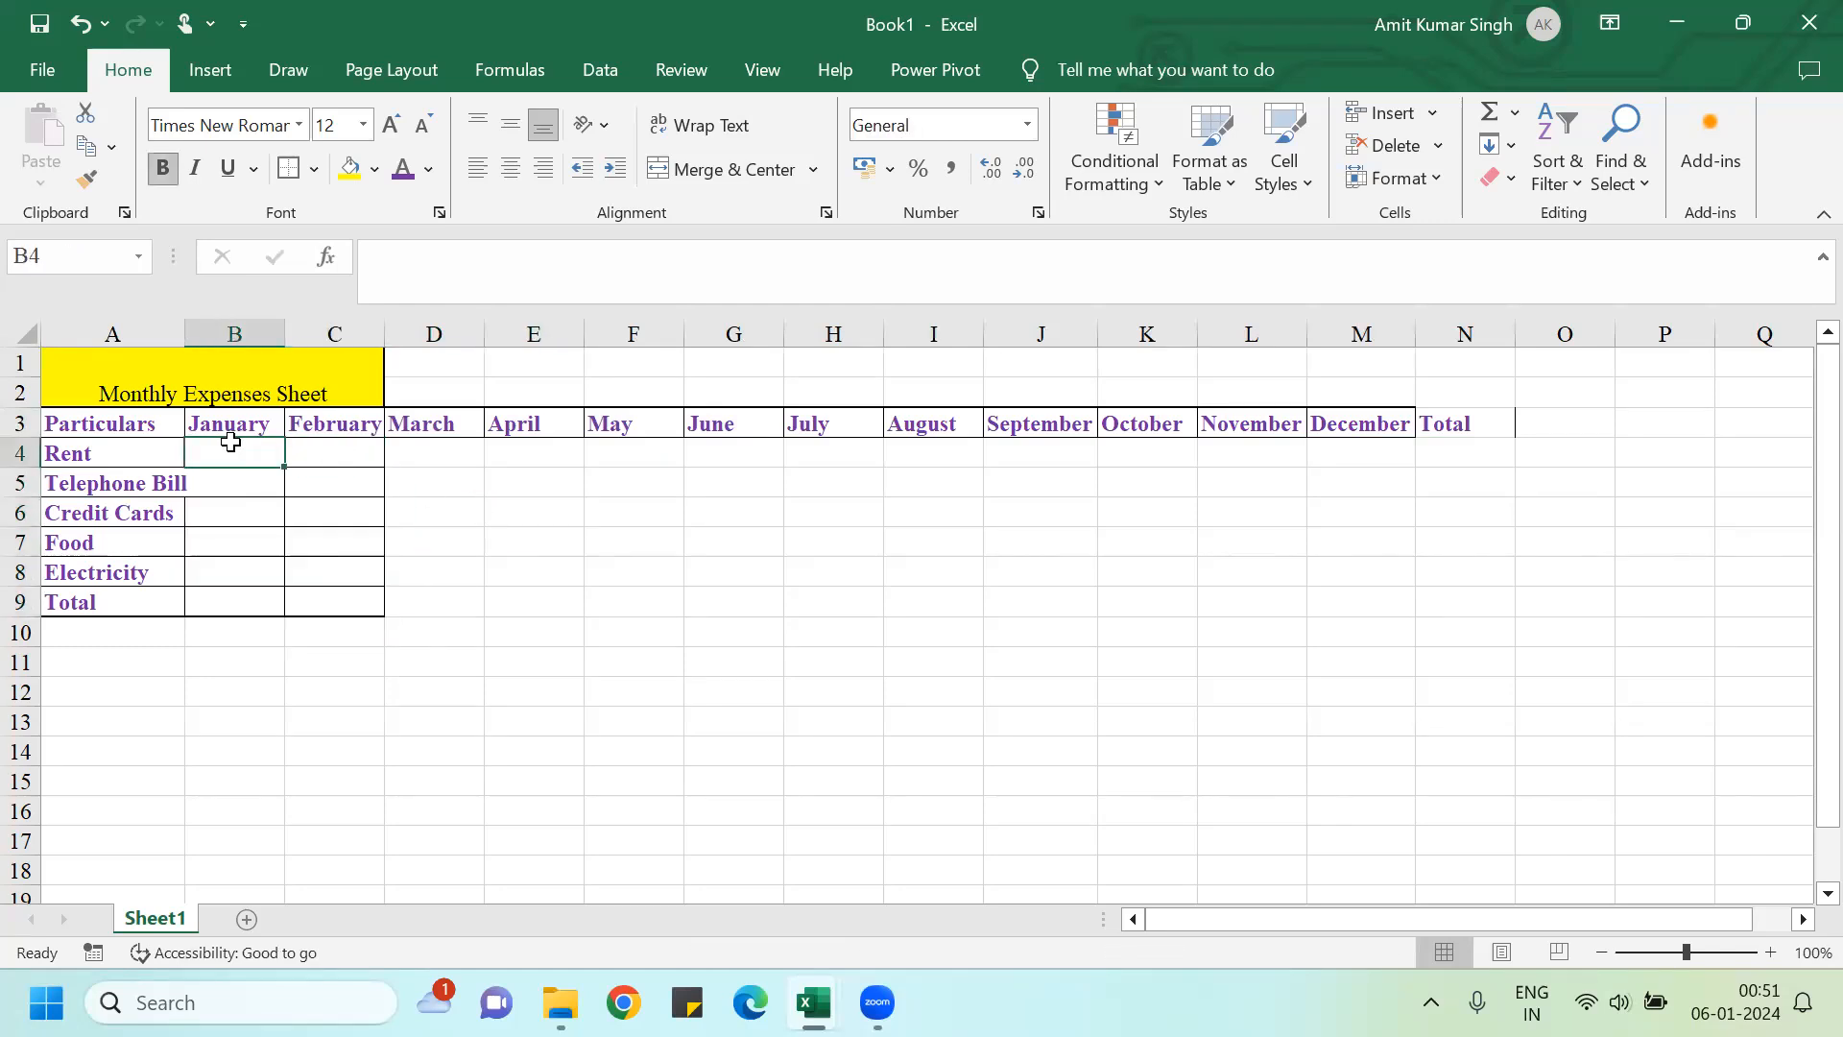
pyautogui.write('=rand')
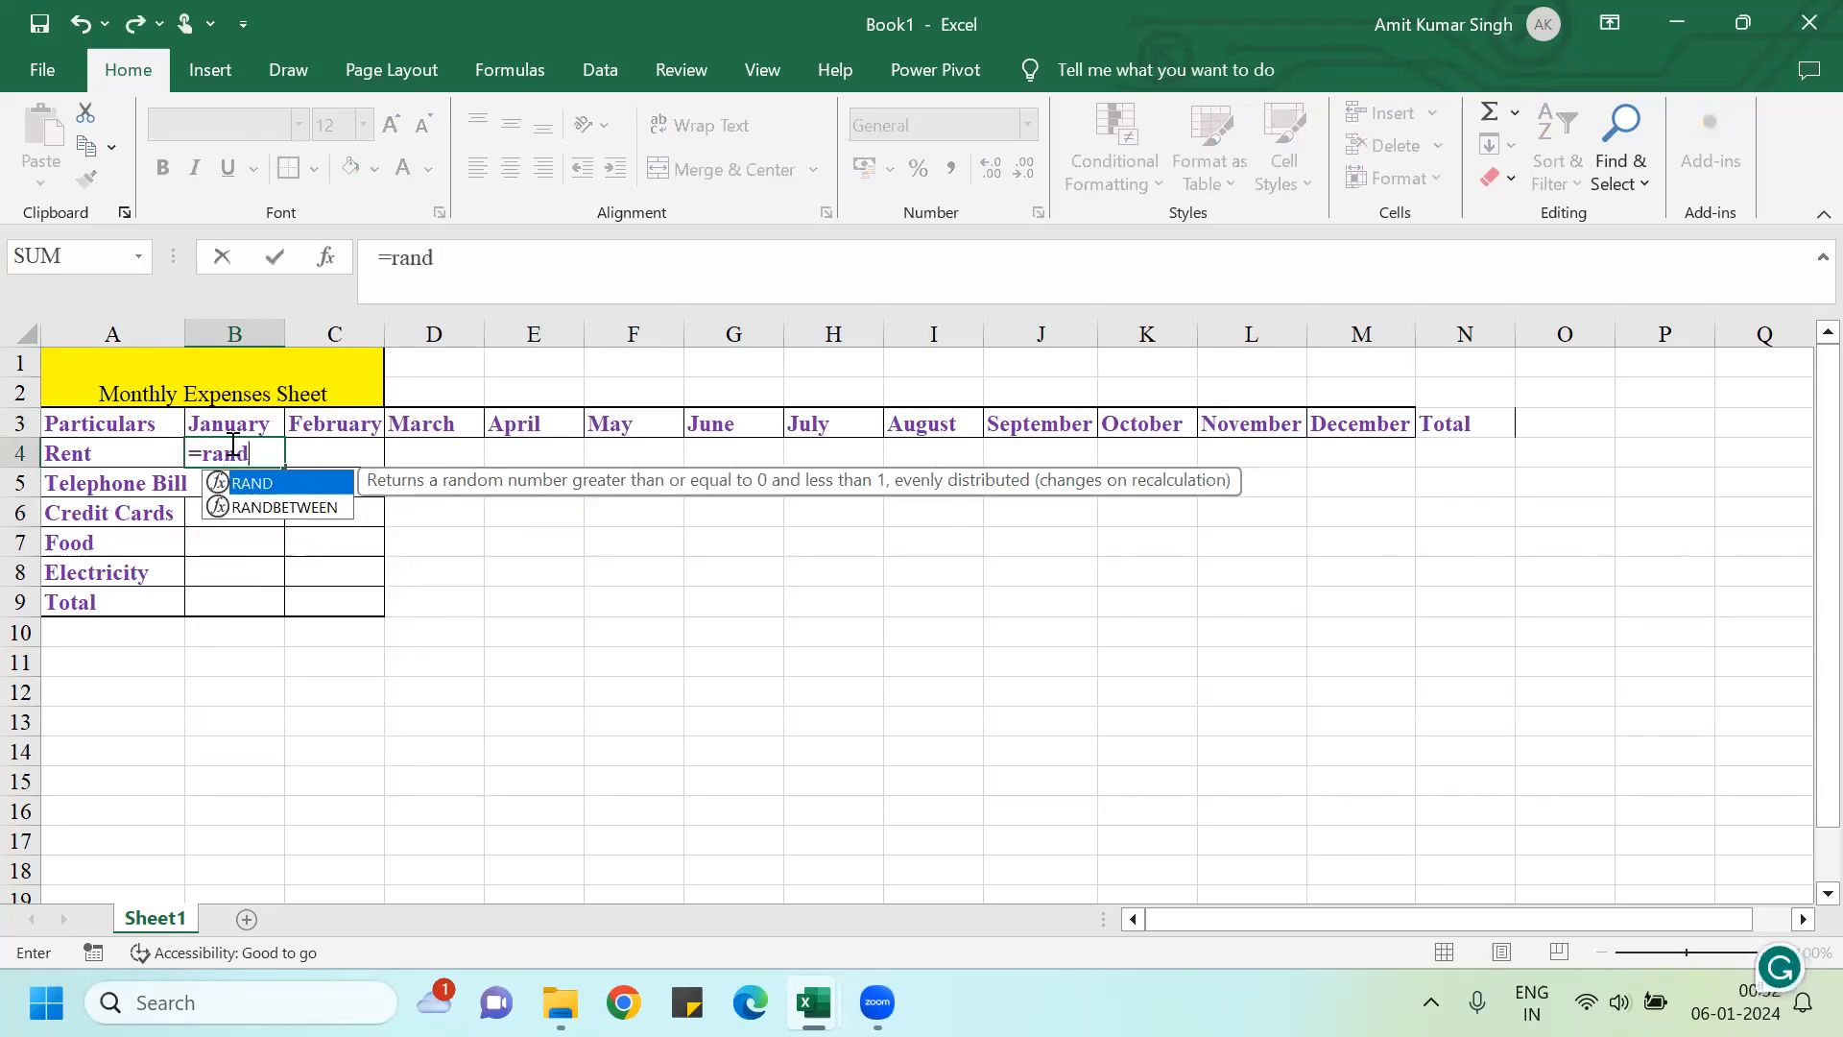
pyautogui.doubleClick(243, 509)
pyautogui.write('10000')
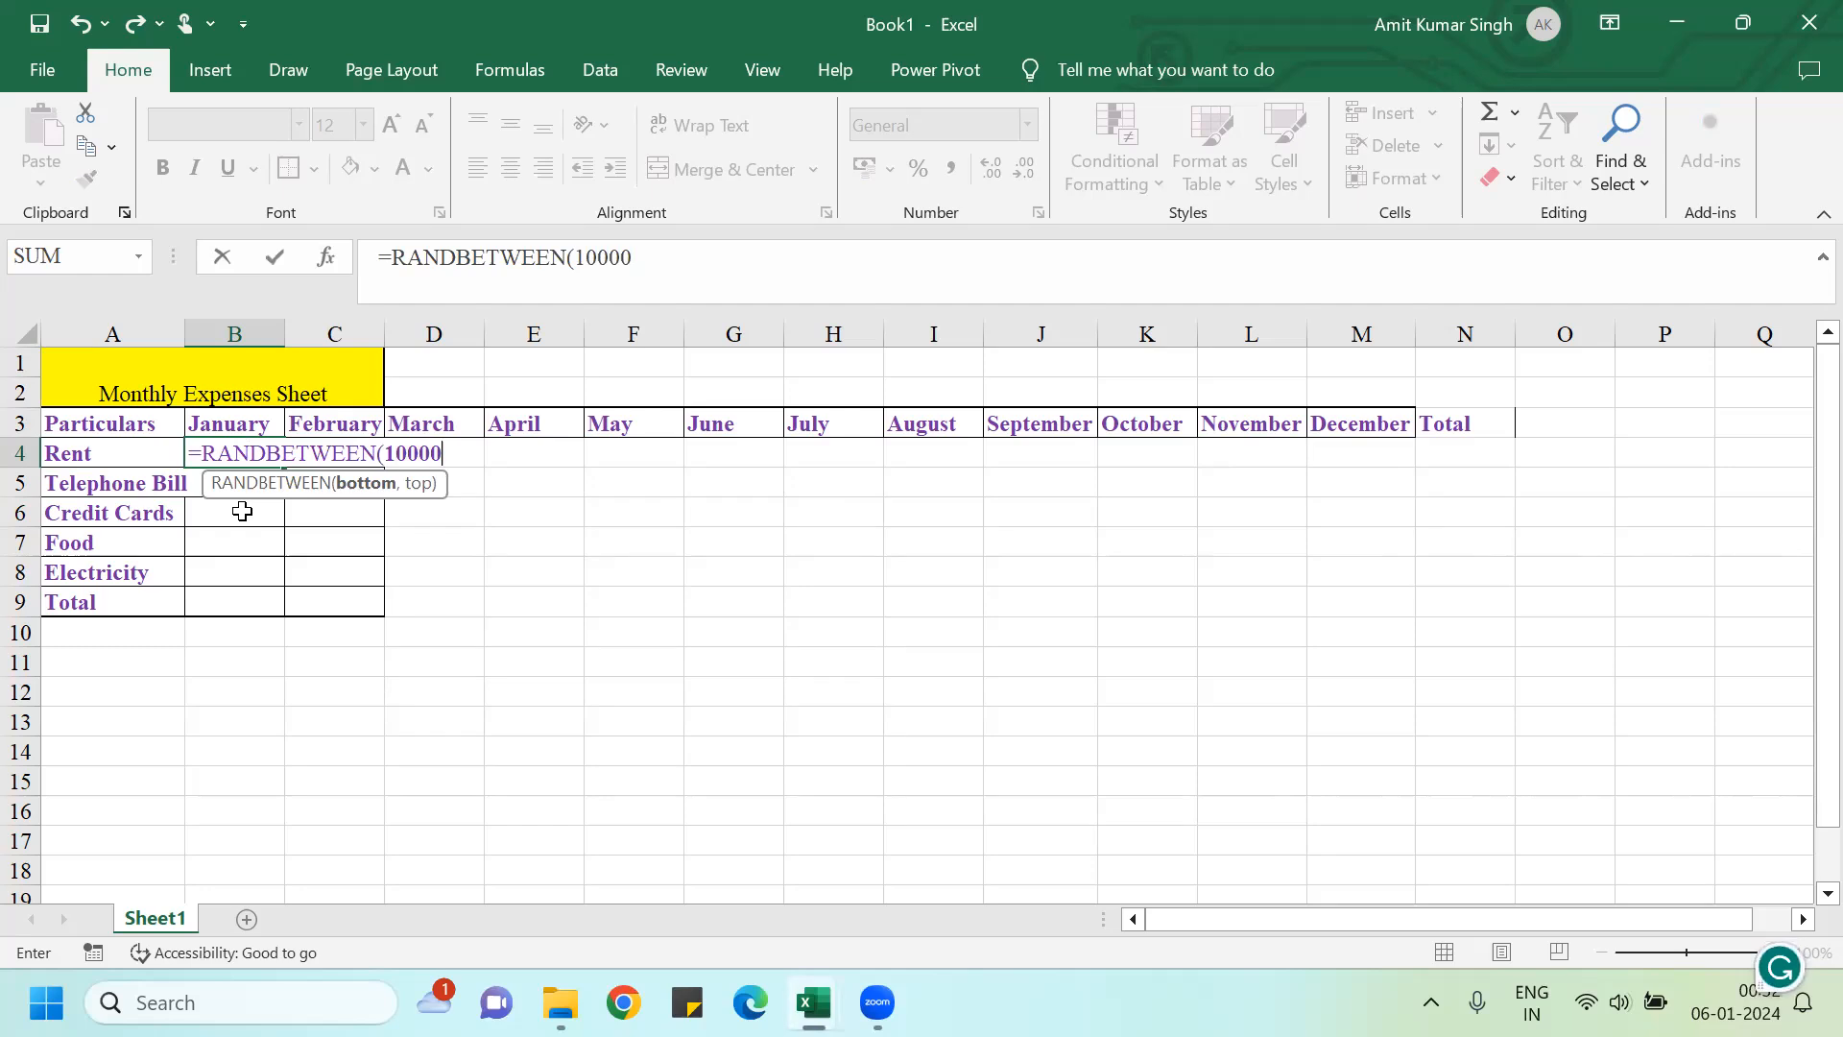
pyautogui.write(',')
pyautogui.press('BackSpace')
pyautogui.write(',25')
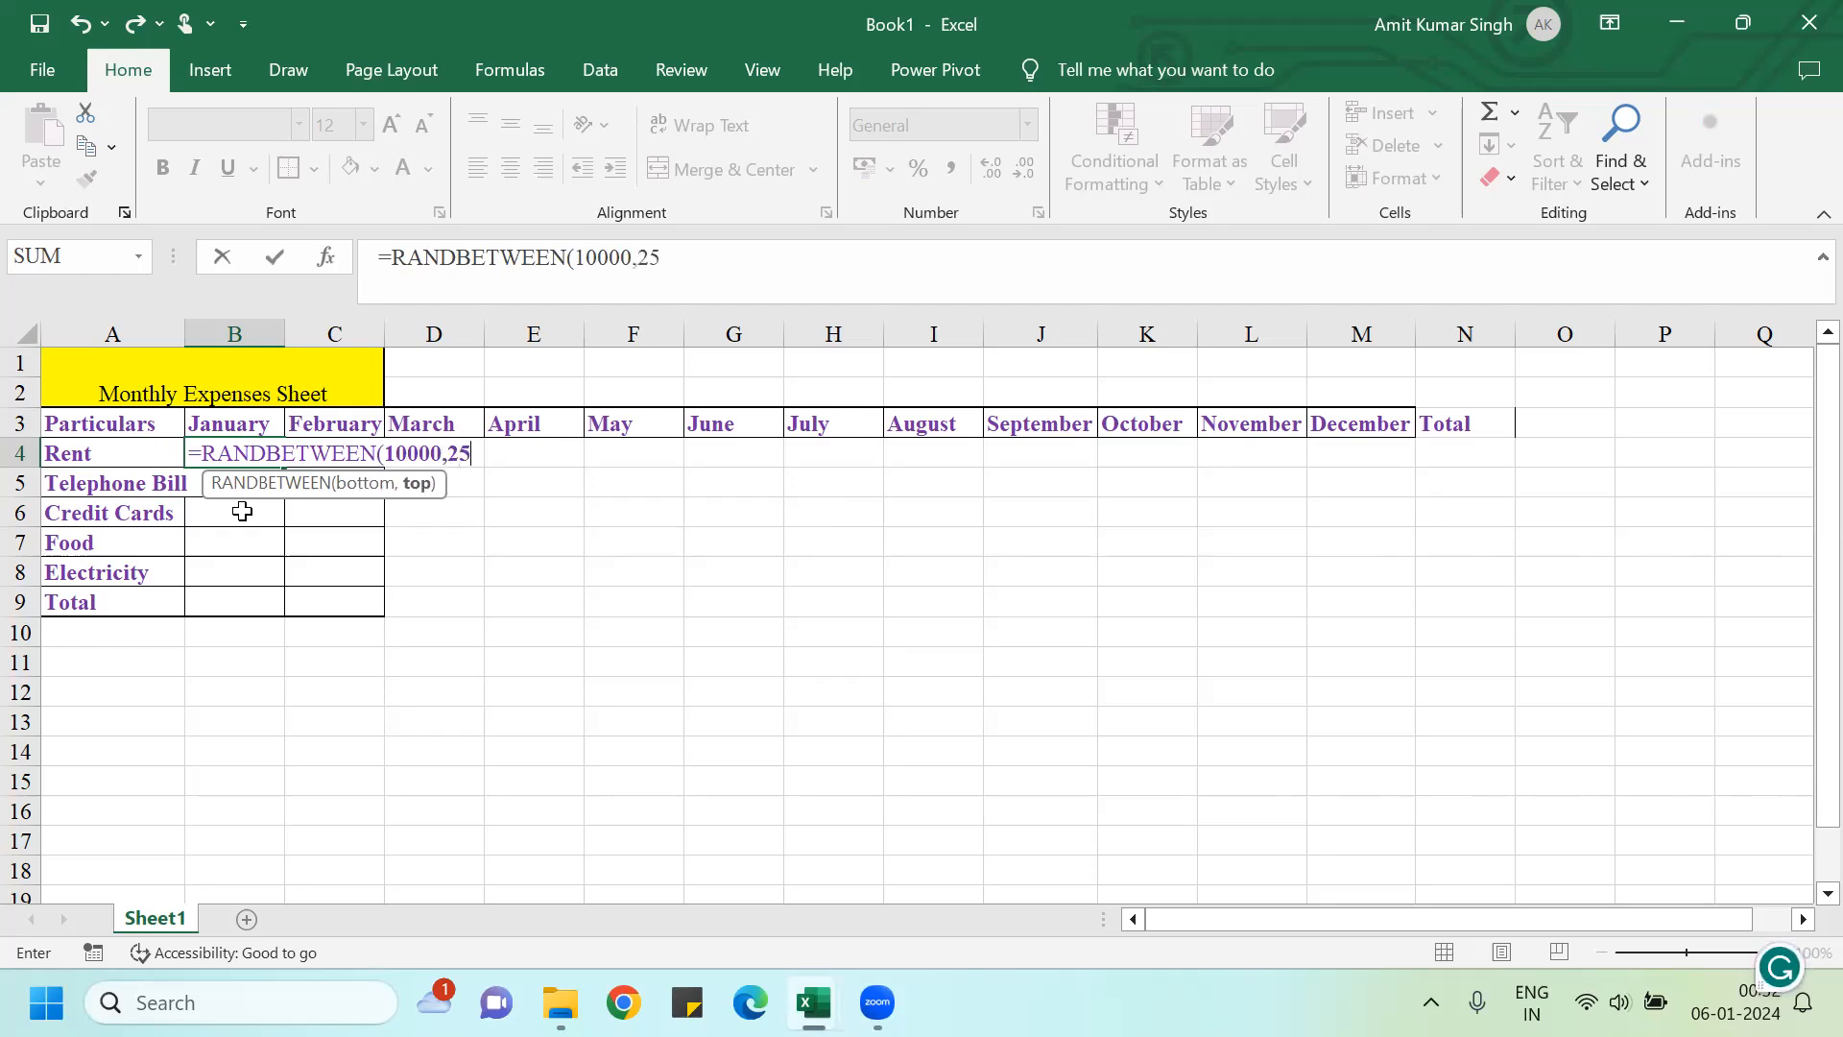
pyautogui.write('000)')
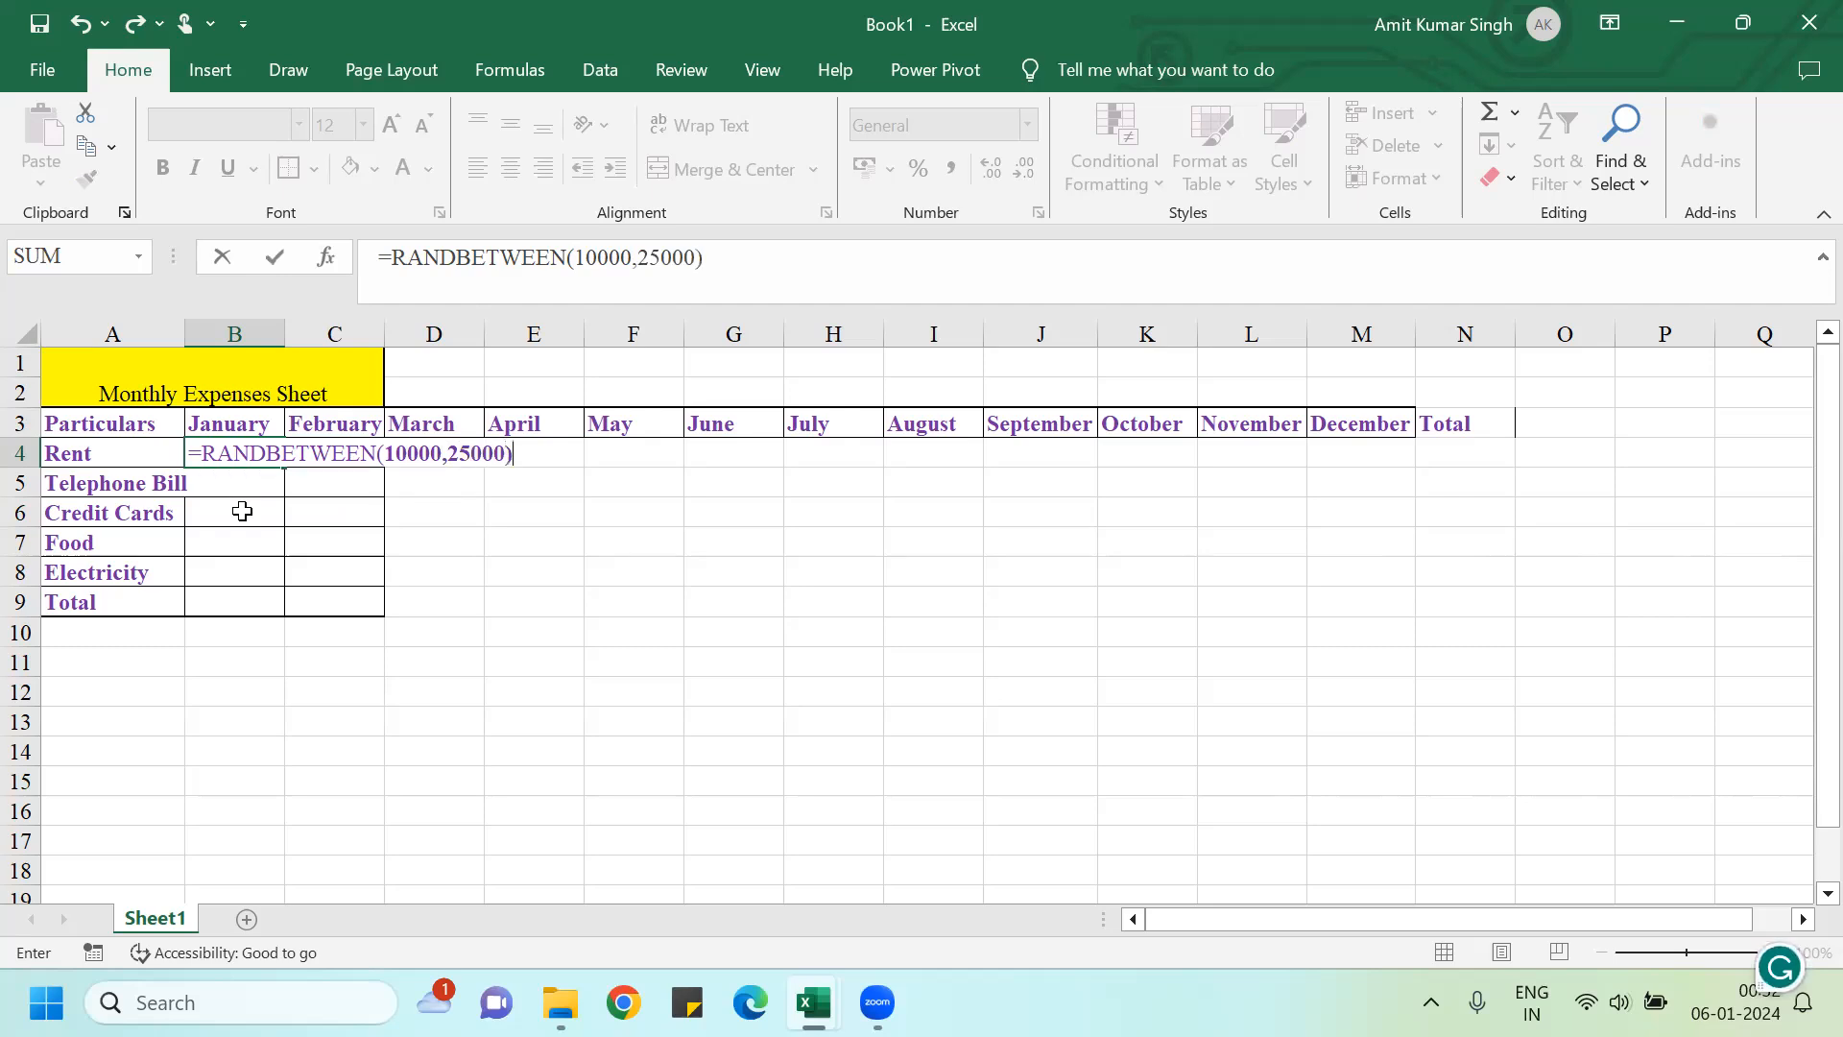
pyautogui.press('Return')
# Step: Copy the RANDBETWEEN formula from B4 to the whole range B4:M9, covering January to December
pyautogui.press('Up')
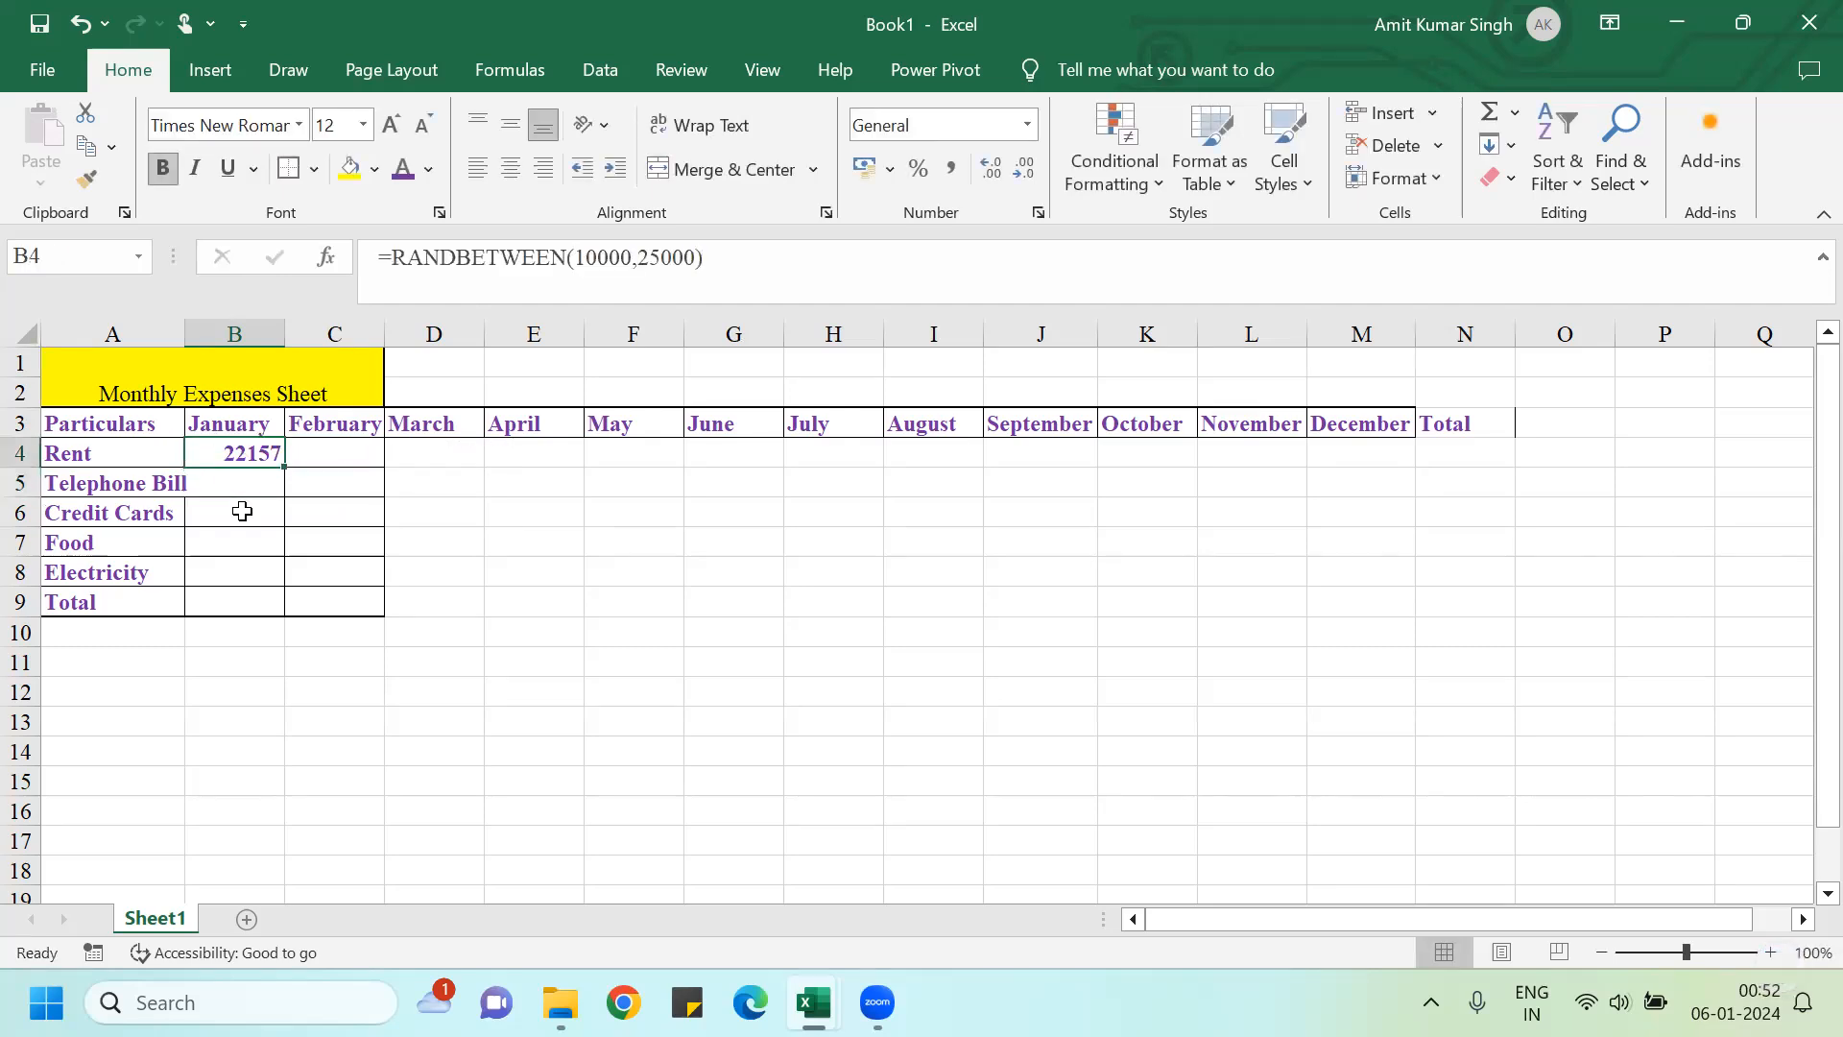
pyautogui.hotkey('ctrl', 'c')
pyautogui.hotkey('shift', 'Down')
pyautogui.hotkey('shift', 'Down')
pyautogui.hotkey('shift', 'Down')
pyautogui.hotkey('shift', 'Down')
pyautogui.hotkey('shift', 'Down')
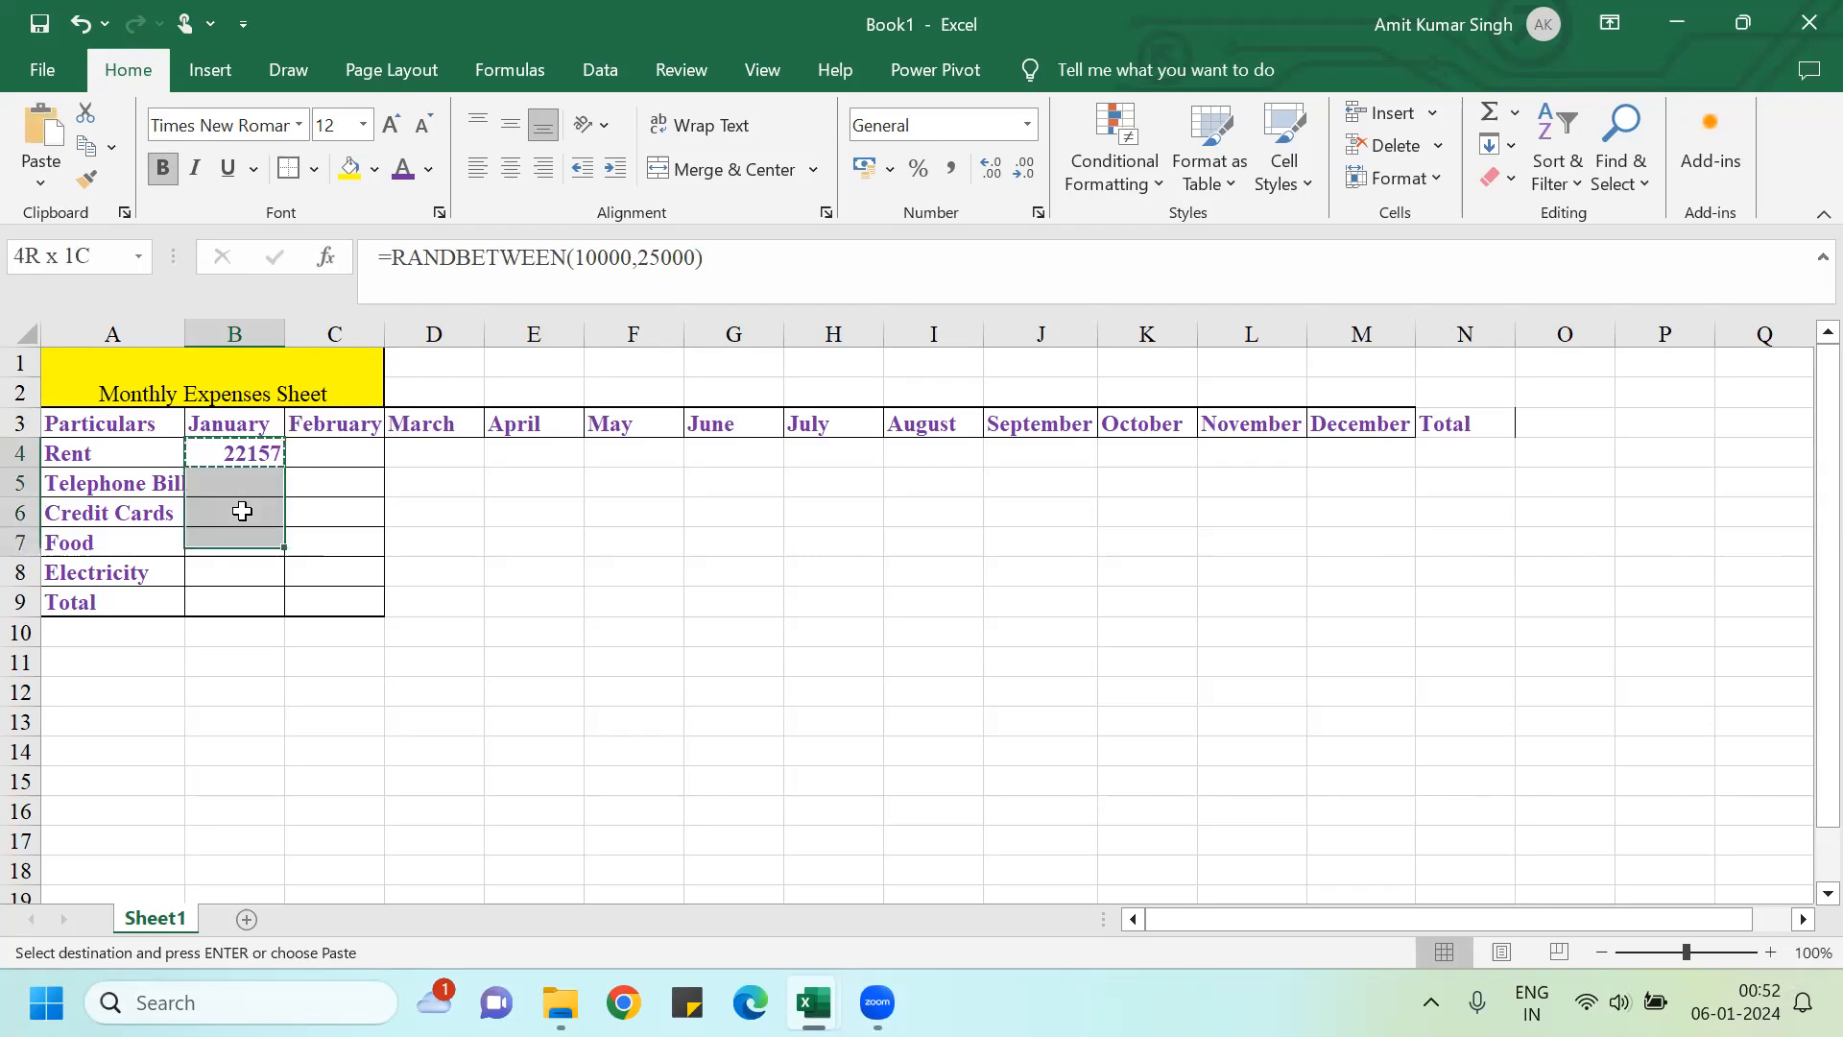
pyautogui.hotkey('shift', 'Right')
pyautogui.hotkey('shift', 'Right')
pyautogui.hotkey('shift', 'Right')
pyautogui.hotkey('shift', 'Right')
pyautogui.hotkey('shift', 'Right')
pyautogui.hotkey('shift', 'Right')
pyautogui.hotkey('shift', 'Right')
pyautogui.hotkey('shift', 'Right')
pyautogui.hotkey('shift', 'Right')
pyautogui.hotkey('shift', 'Right')
pyautogui.hotkey('shift', 'Right')
pyautogui.hotkey('shift', 'Right')
pyautogui.hotkey('shift', 'Right')
pyautogui.hotkey('shift', 'Left')
pyautogui.hotkey('shift', 'Left')
pyautogui.hotkey('shift', 'Left')
pyautogui.hotkey('shift', 'Right')
pyautogui.hotkey('ctrl', 'v')
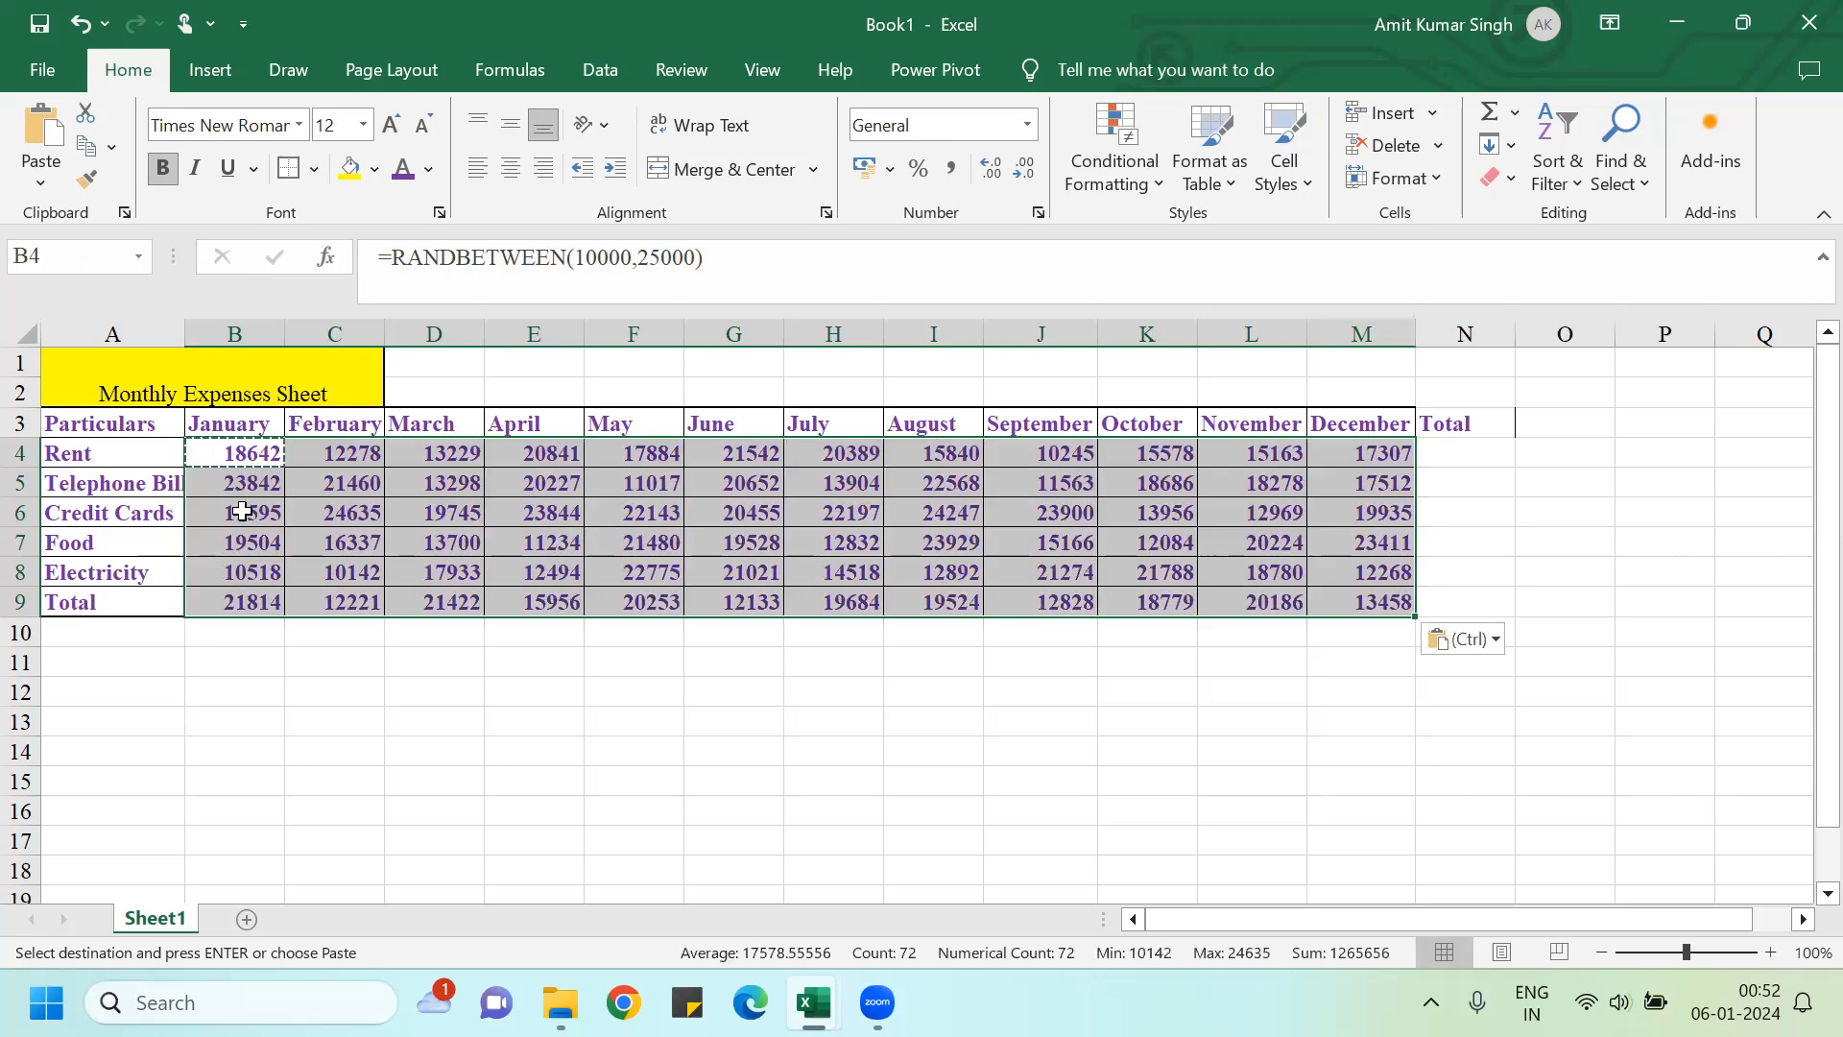
# Step: Convert the random amounts in B4:M9 to fixed numbers by copying them and using Paste Special with Values over the same range
pyautogui.hotkey('ctrl', 'c')
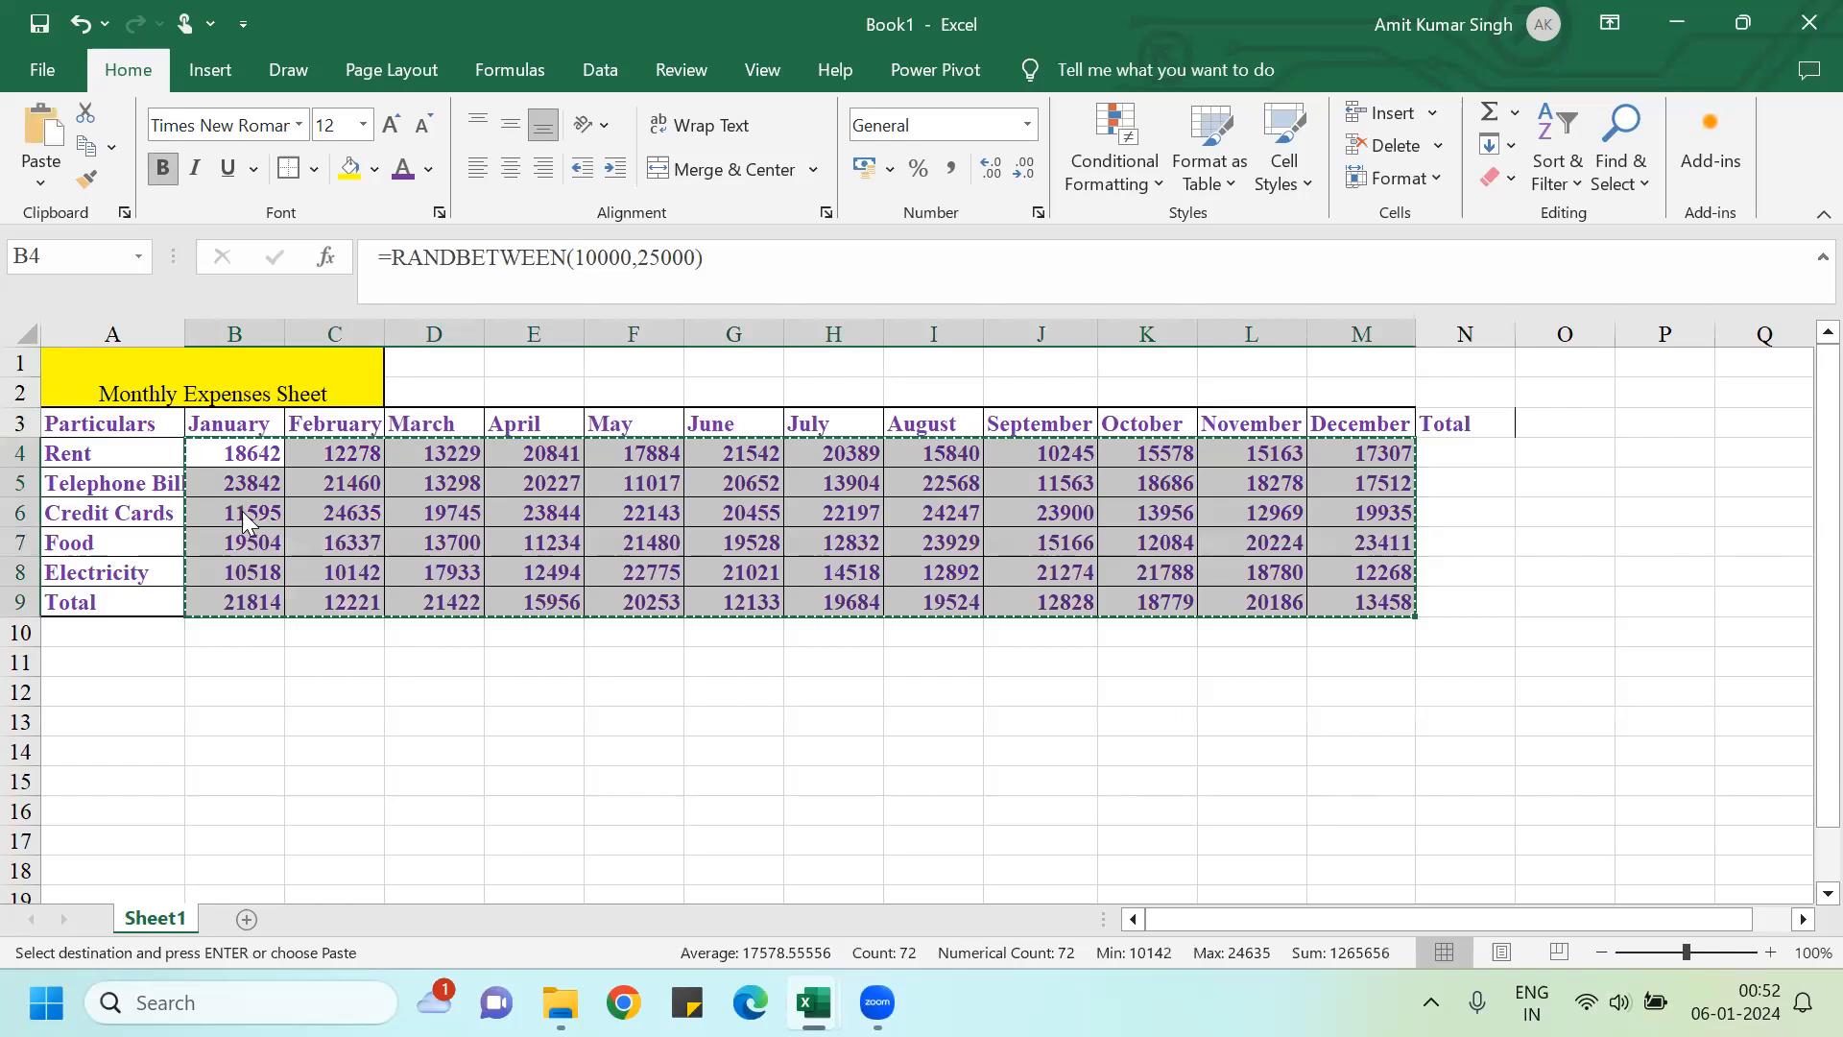
pyautogui.hotkey('ctrl', 'alt', 'v')
pyautogui.press('v')
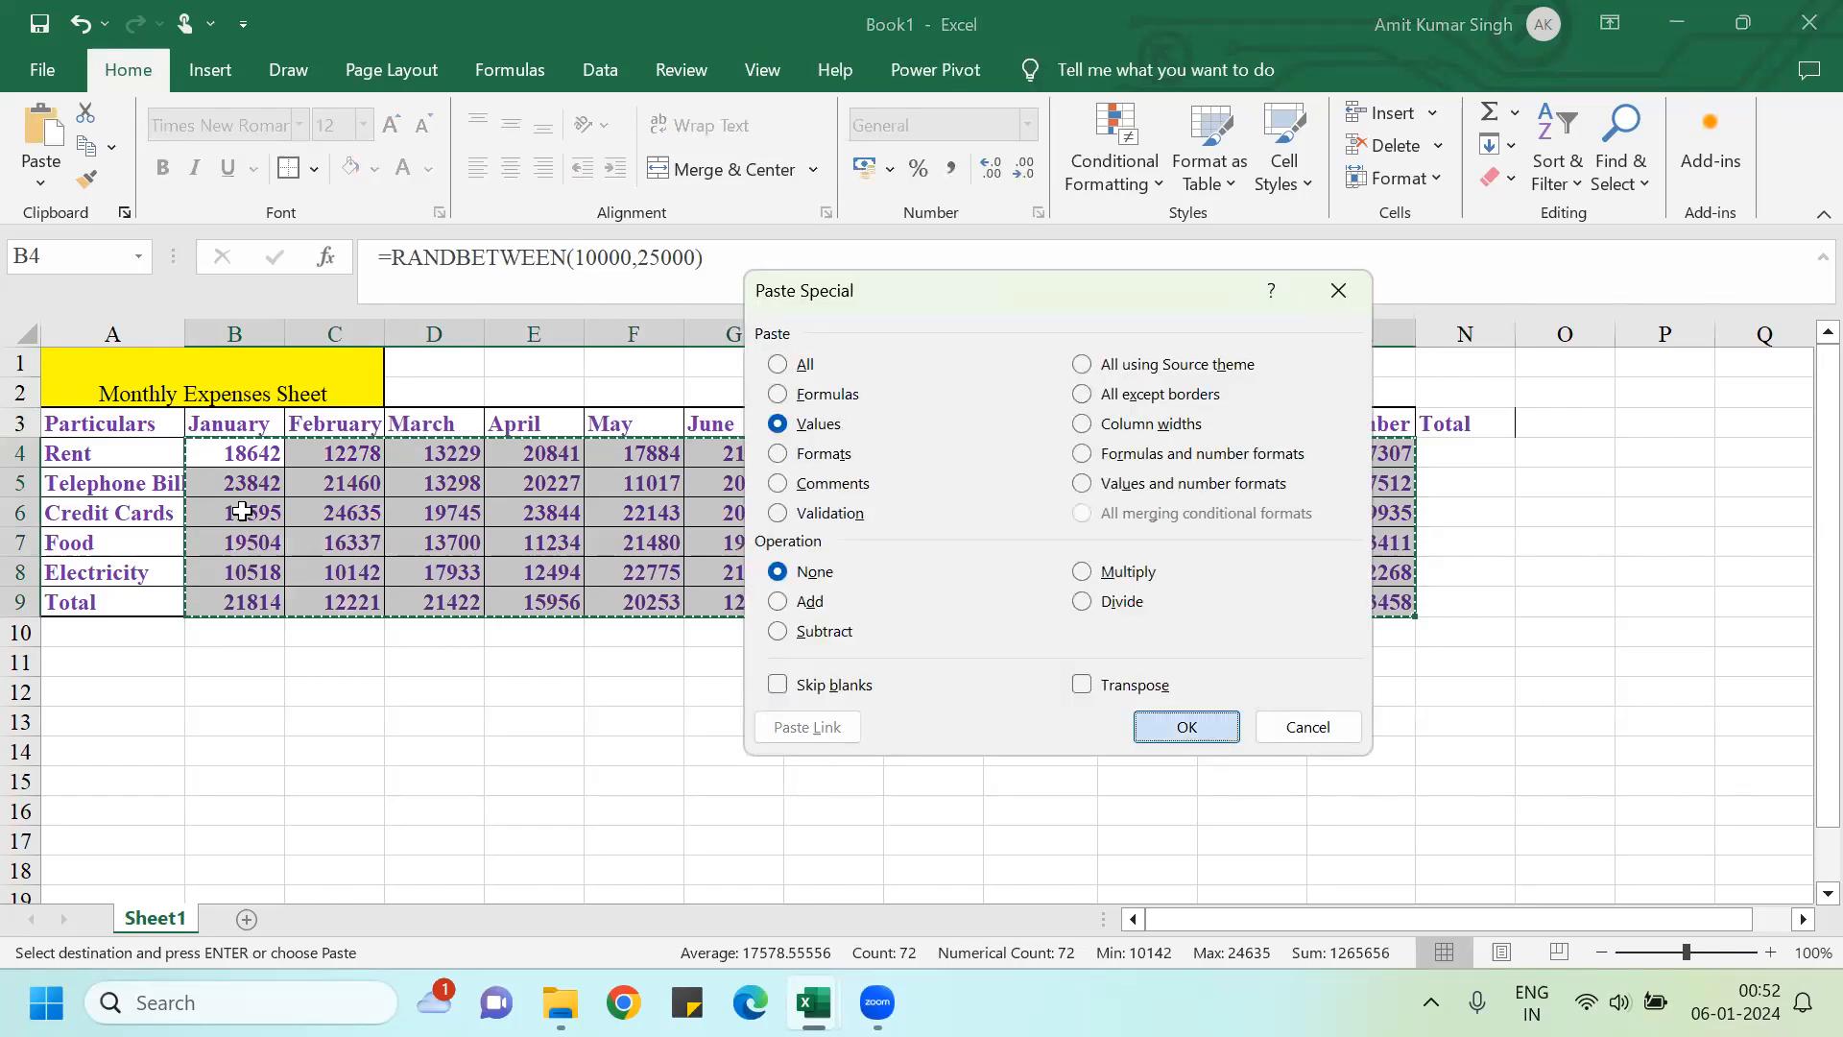
pyautogui.press('Return')
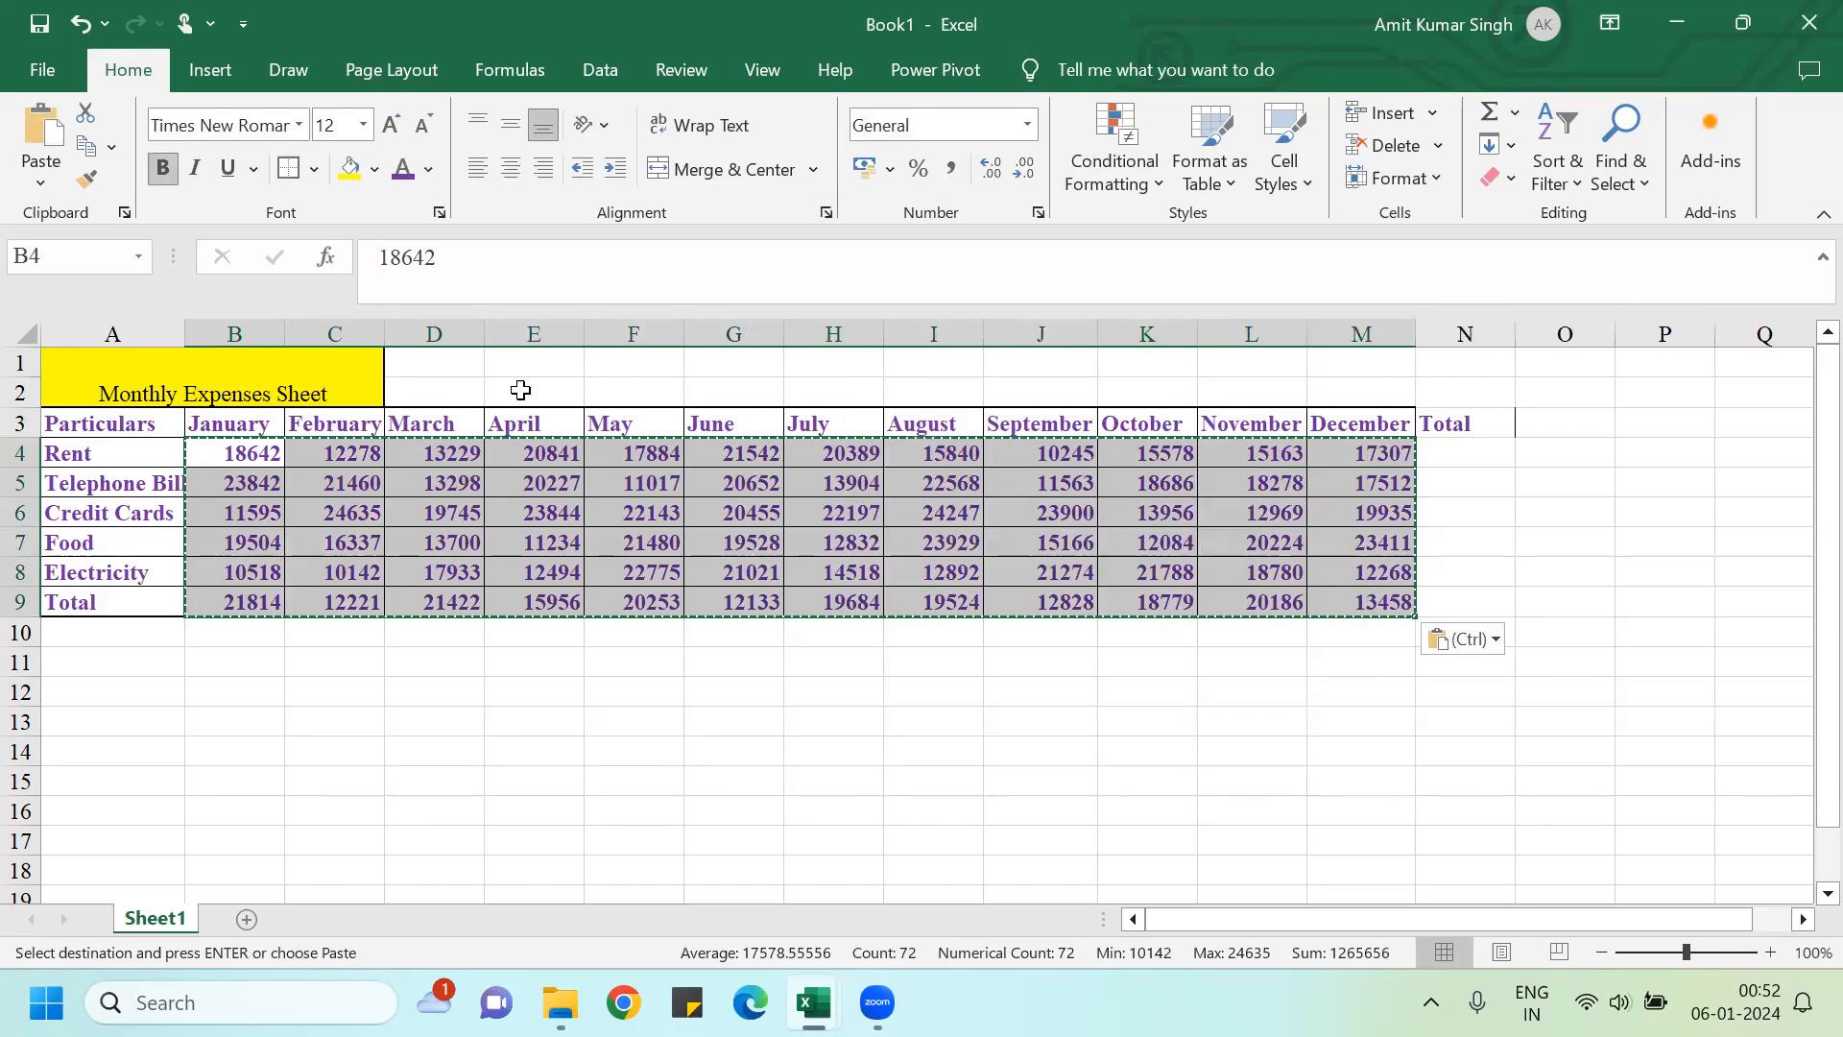
pyautogui.press('Escape')
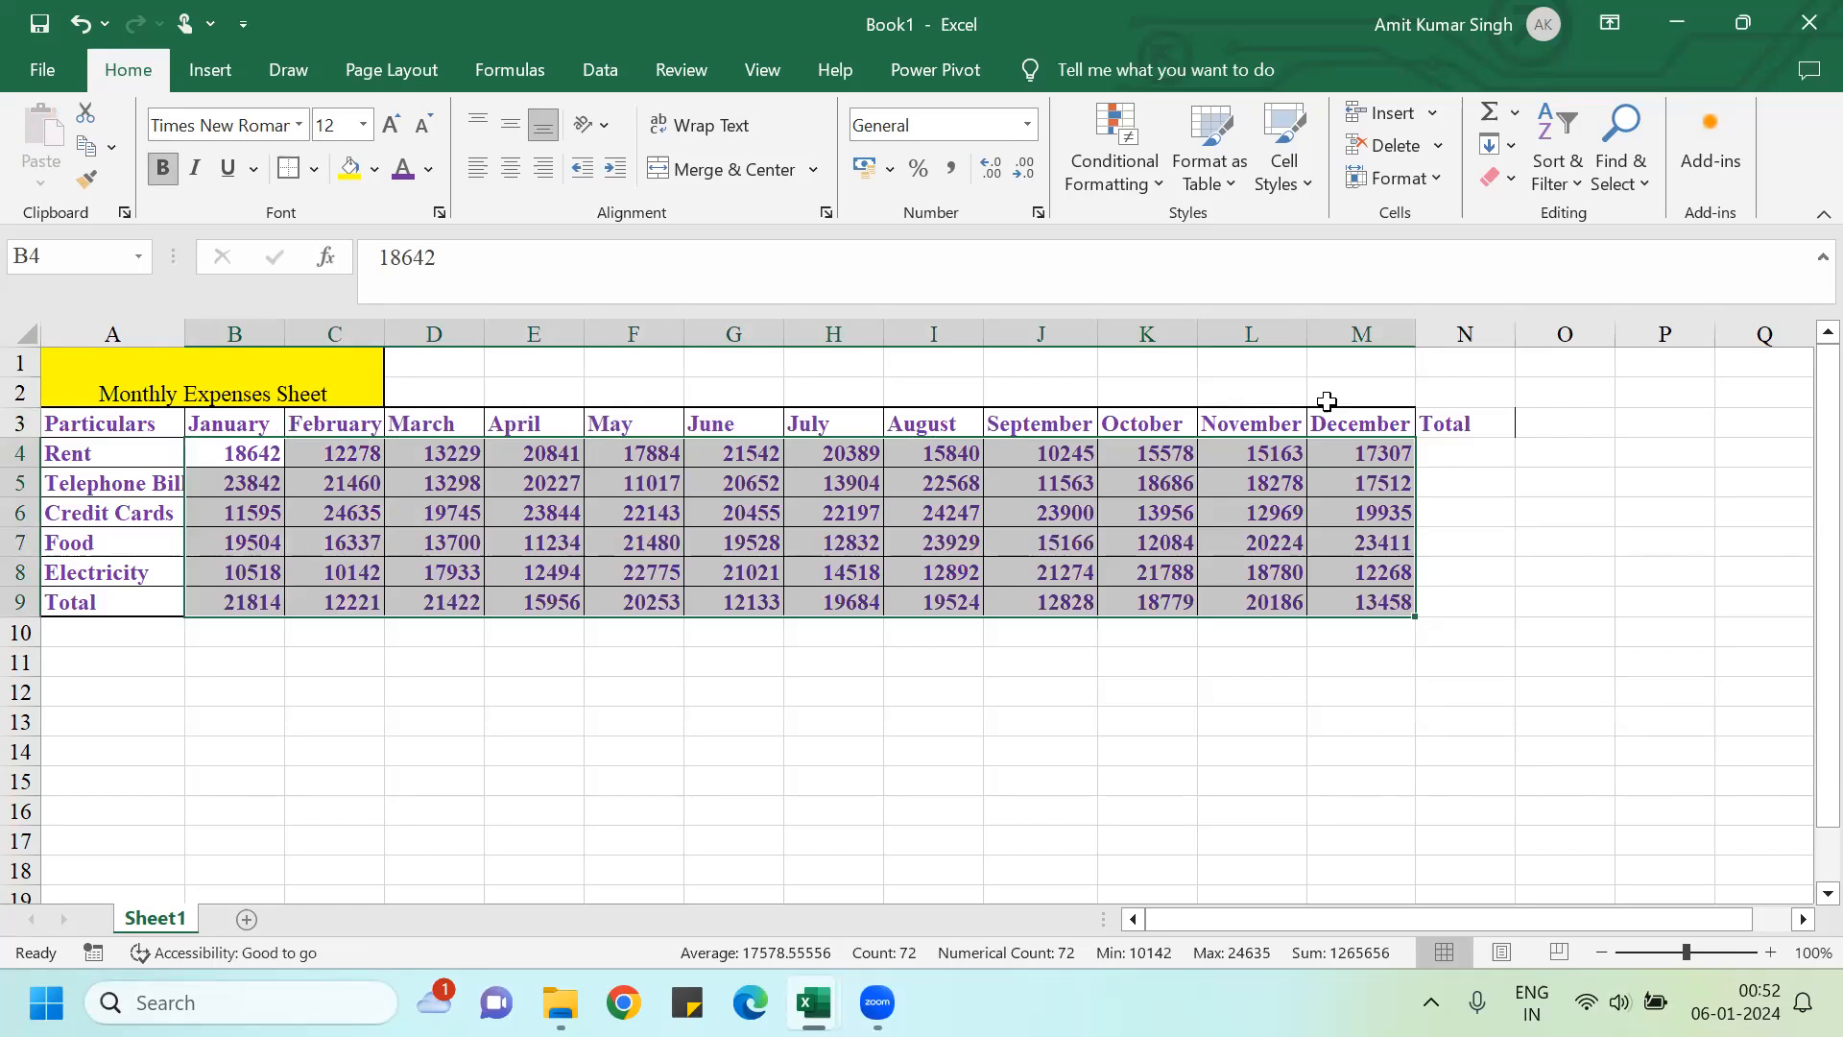
# Step: Set the font colour of the amounts in B4:M9 to Automatic
pyautogui.click(950, 538)
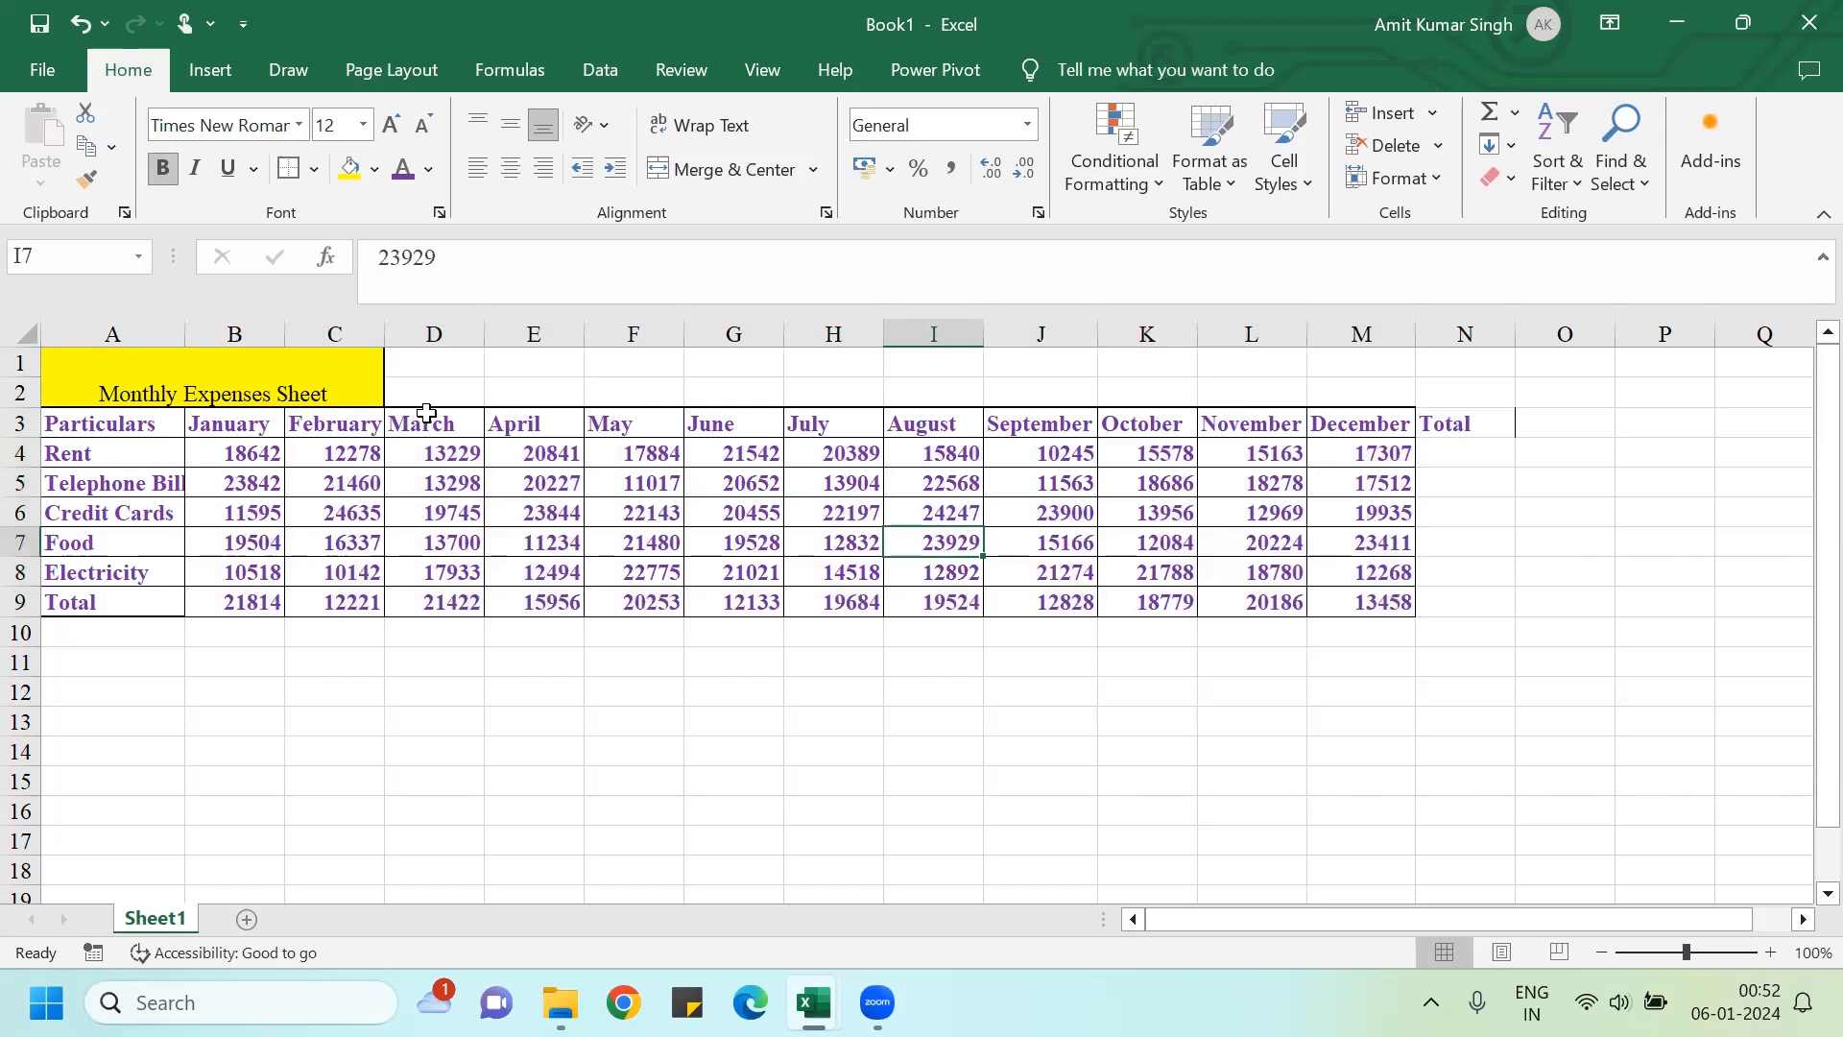
pyautogui.click(233, 464)
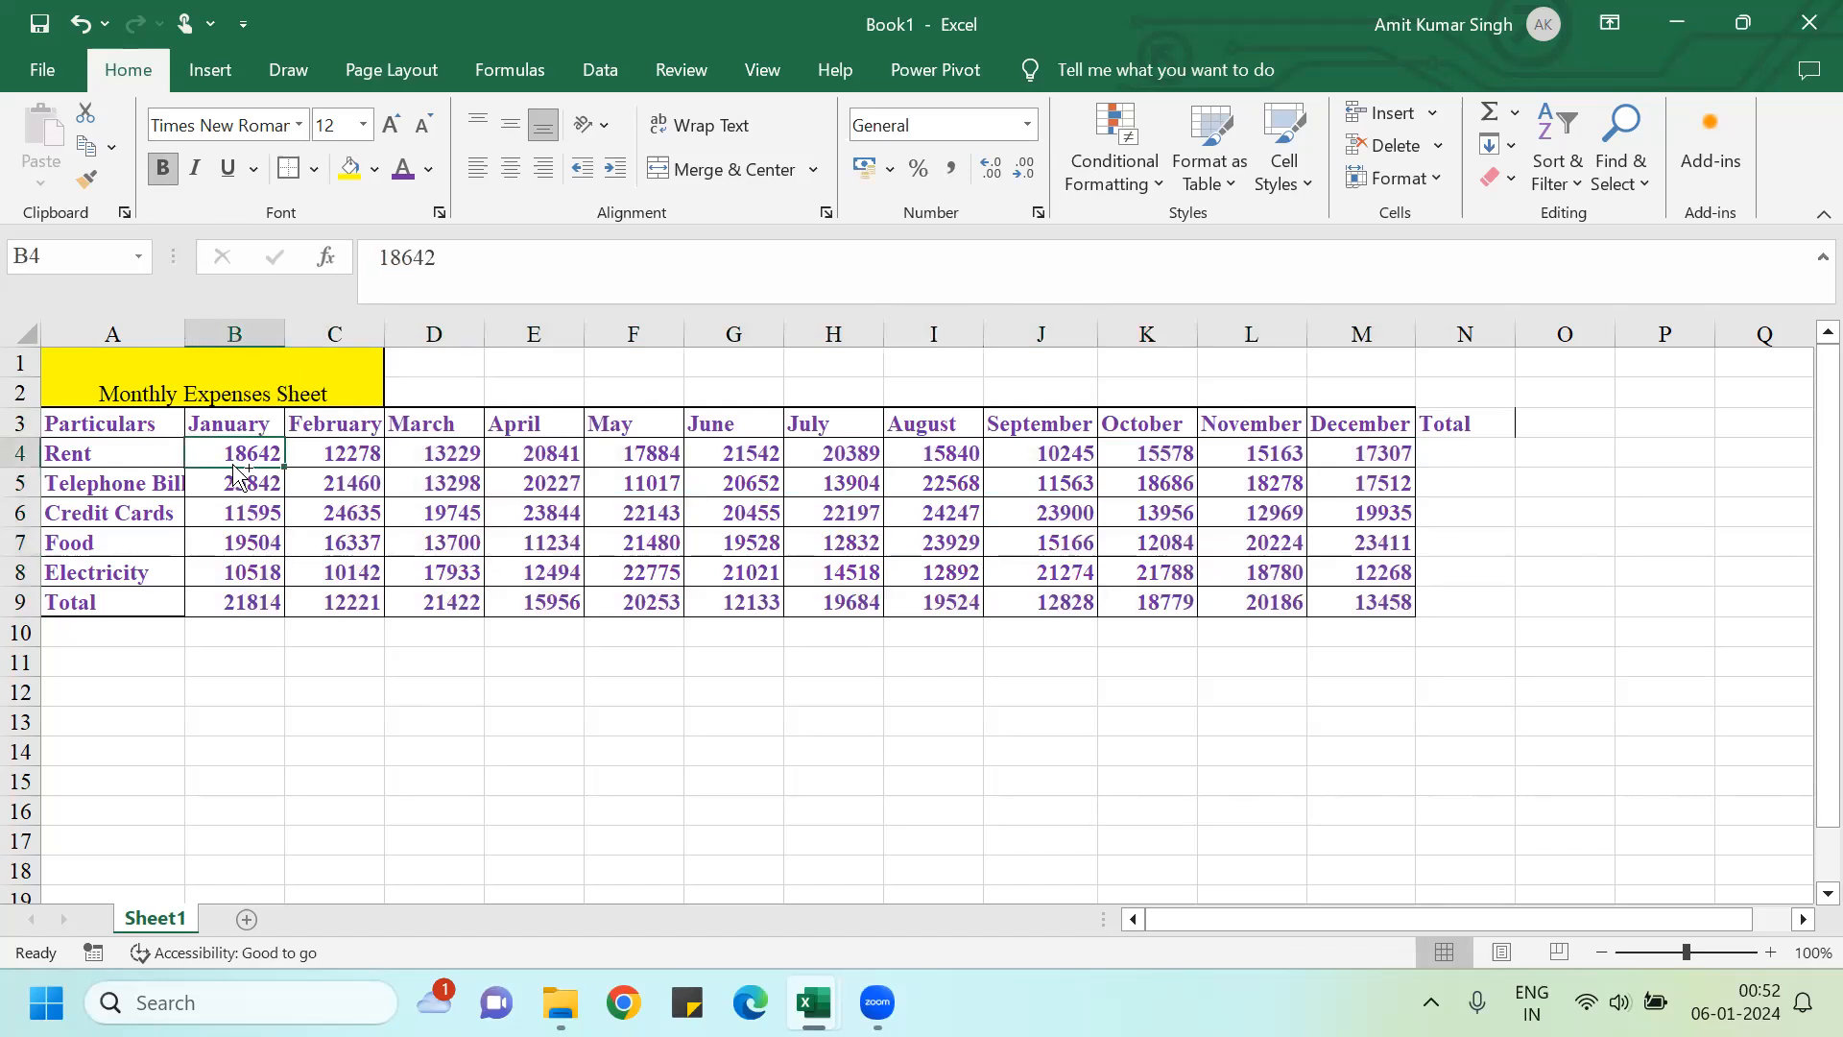
pyautogui.hotkey('ctrl', 'shift', 'Right')
pyautogui.hotkey('ctrl', 'shift', 'Down')
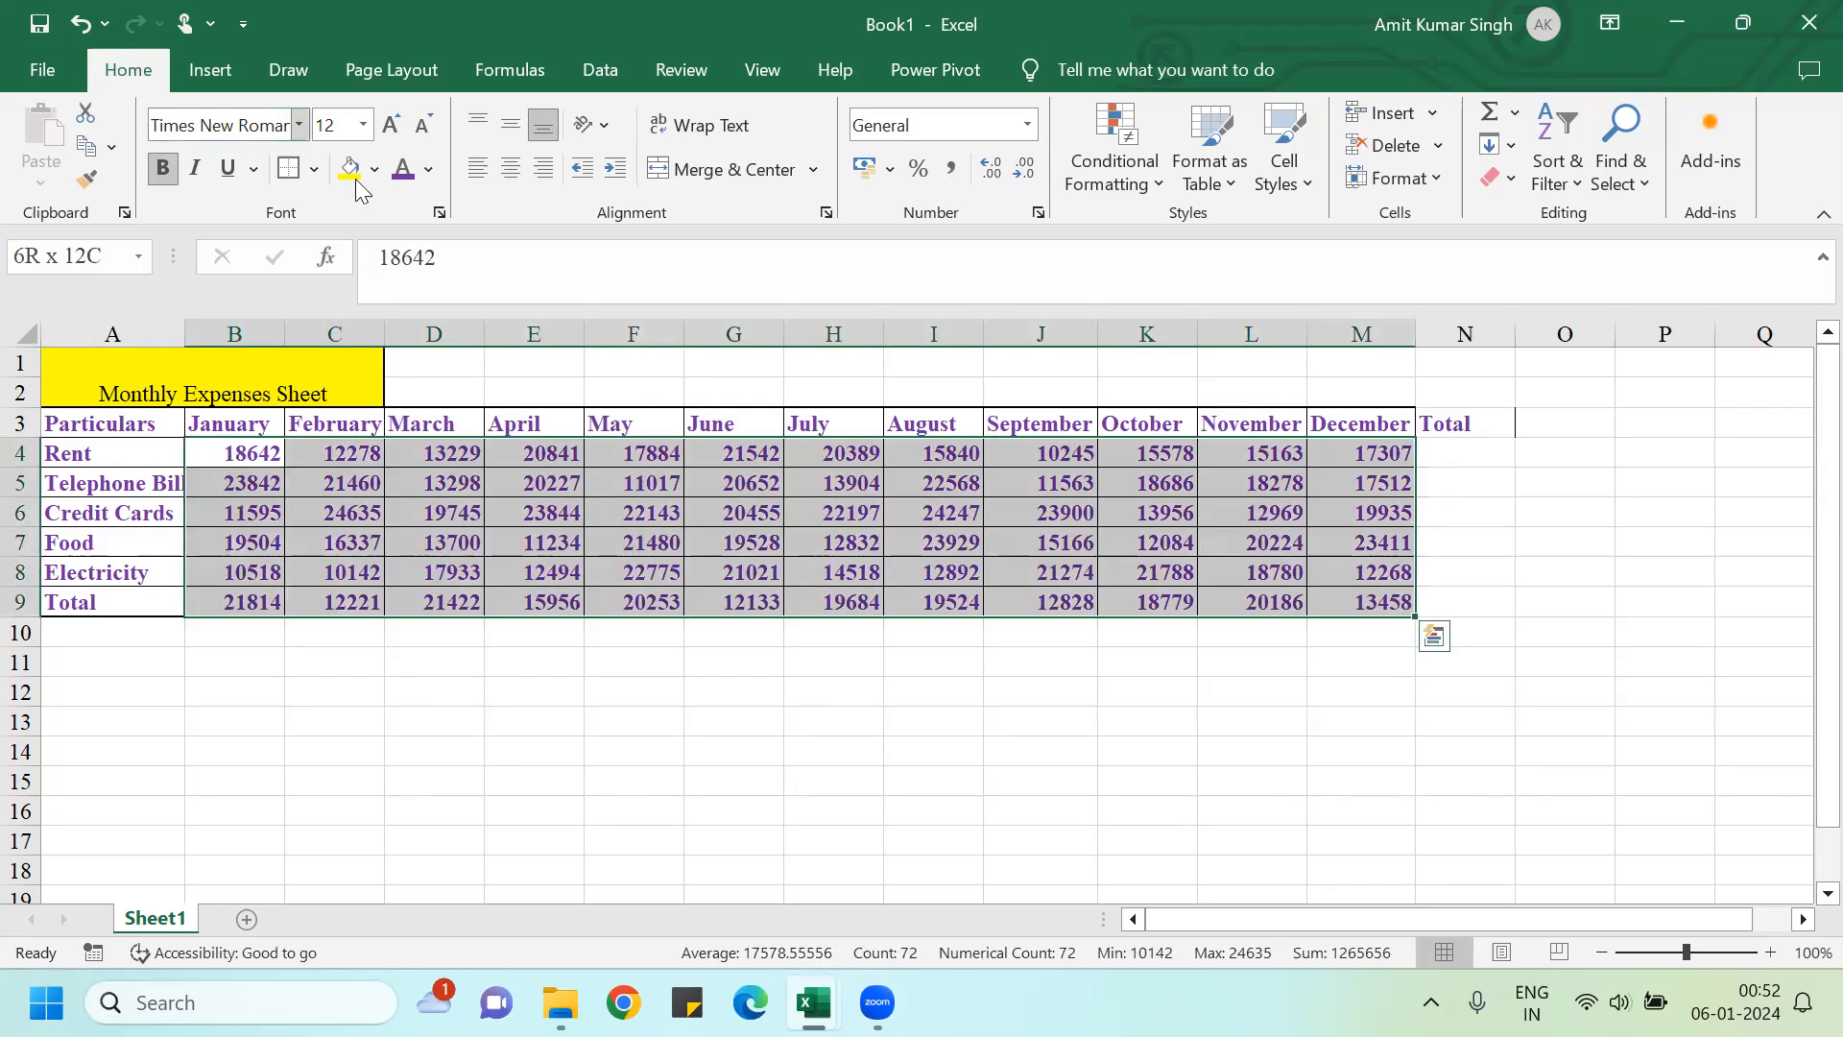
pyautogui.click(432, 179)
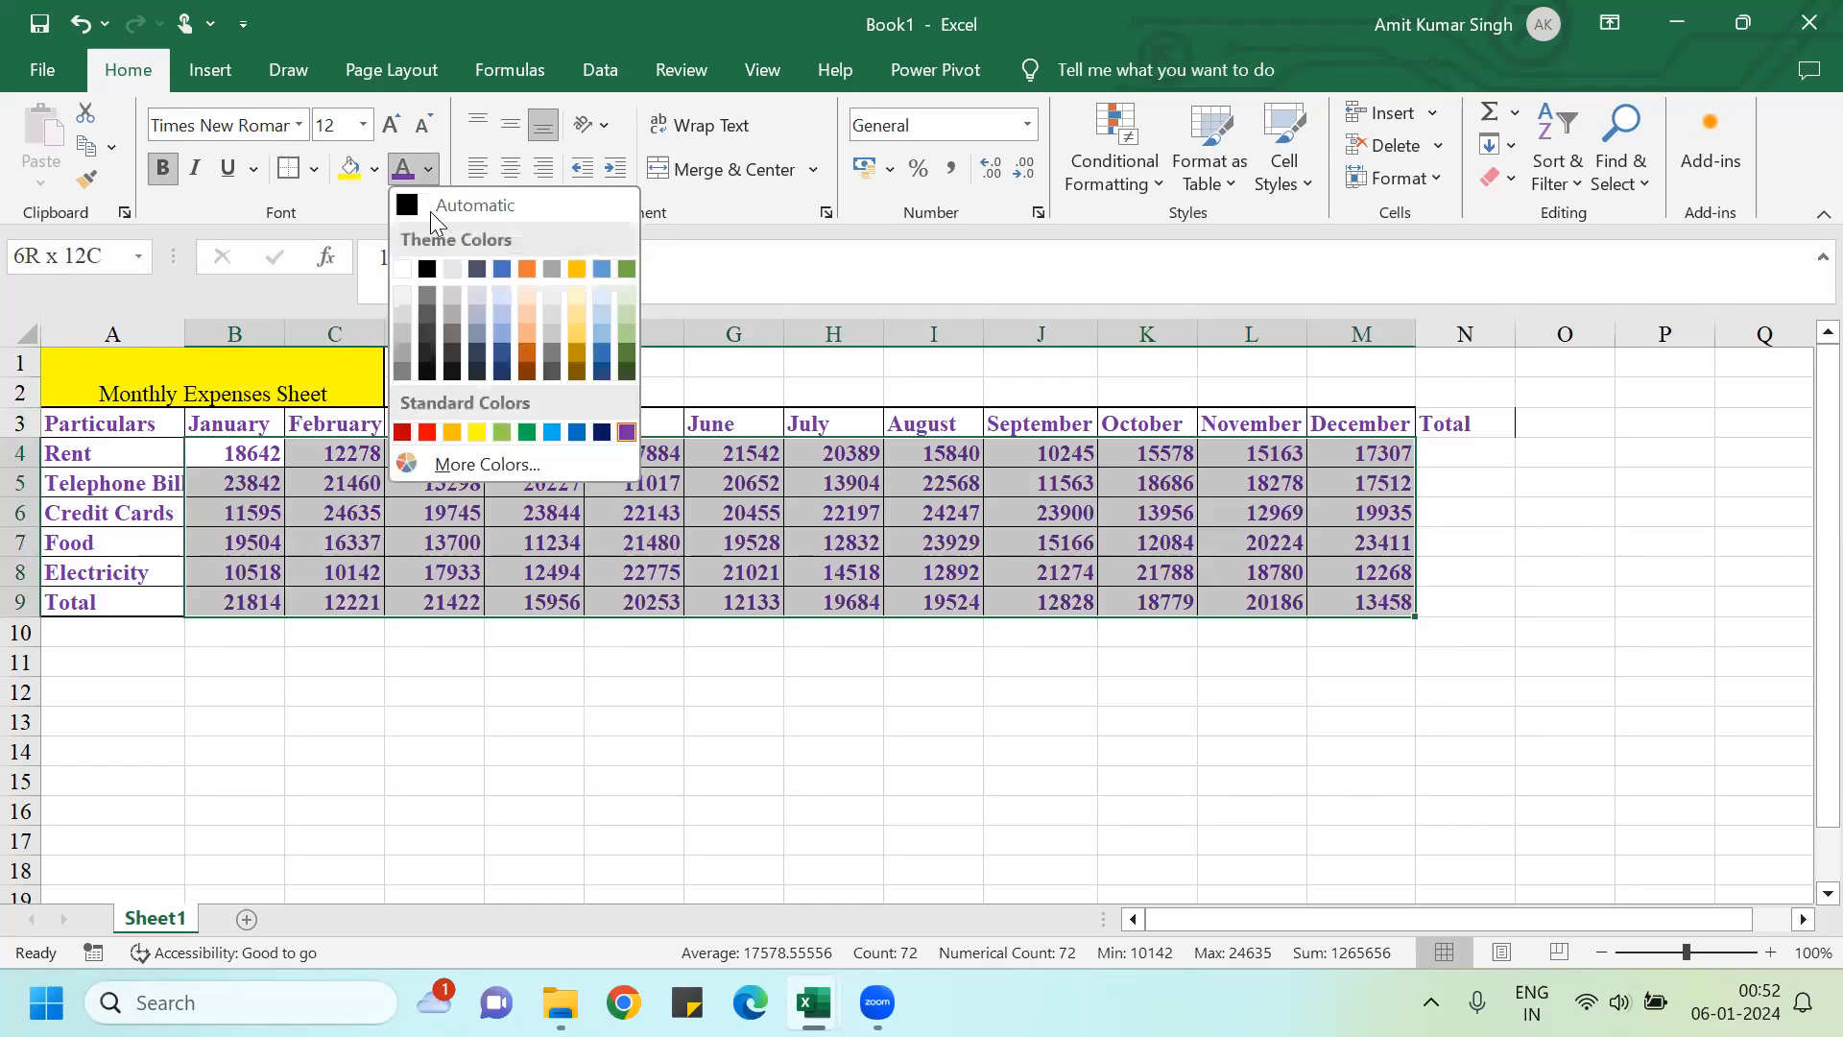
pyautogui.click(411, 209)
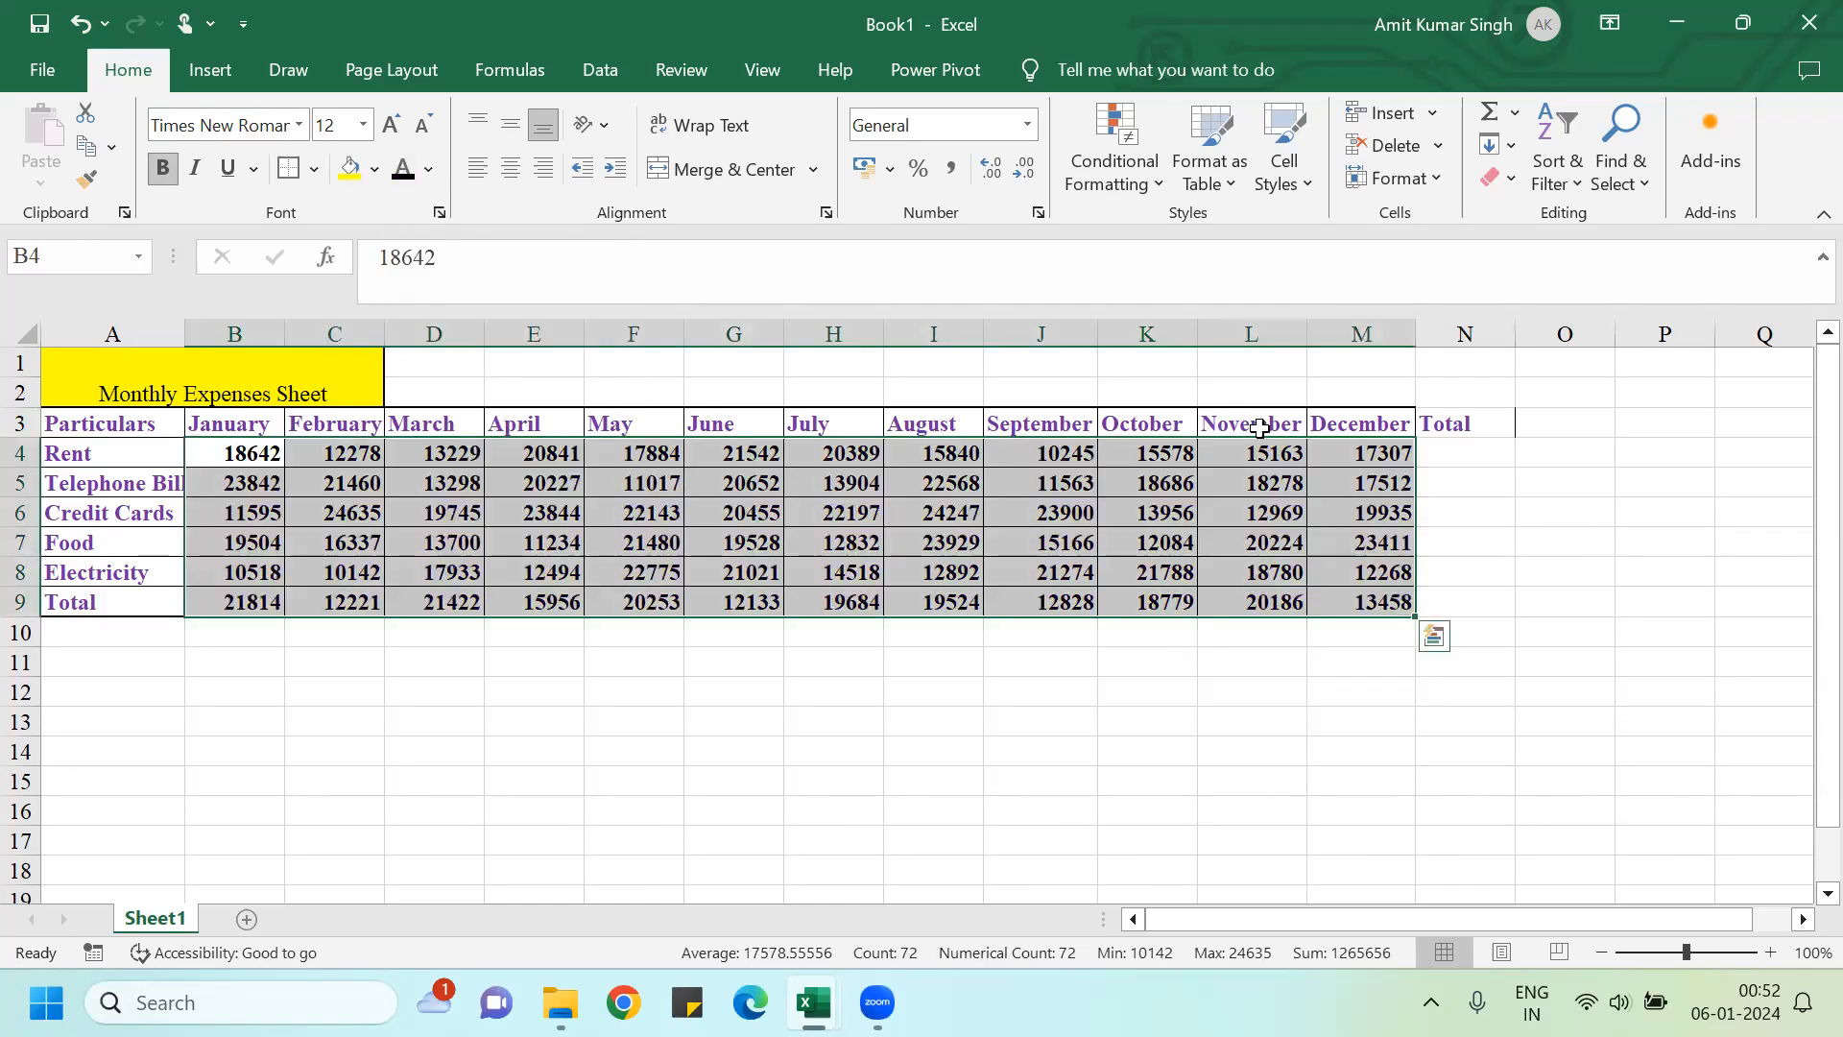
# Step: Total the January-to-December rent in cell N4 with AutoSum over B4:M4
pyautogui.click(1438, 455)
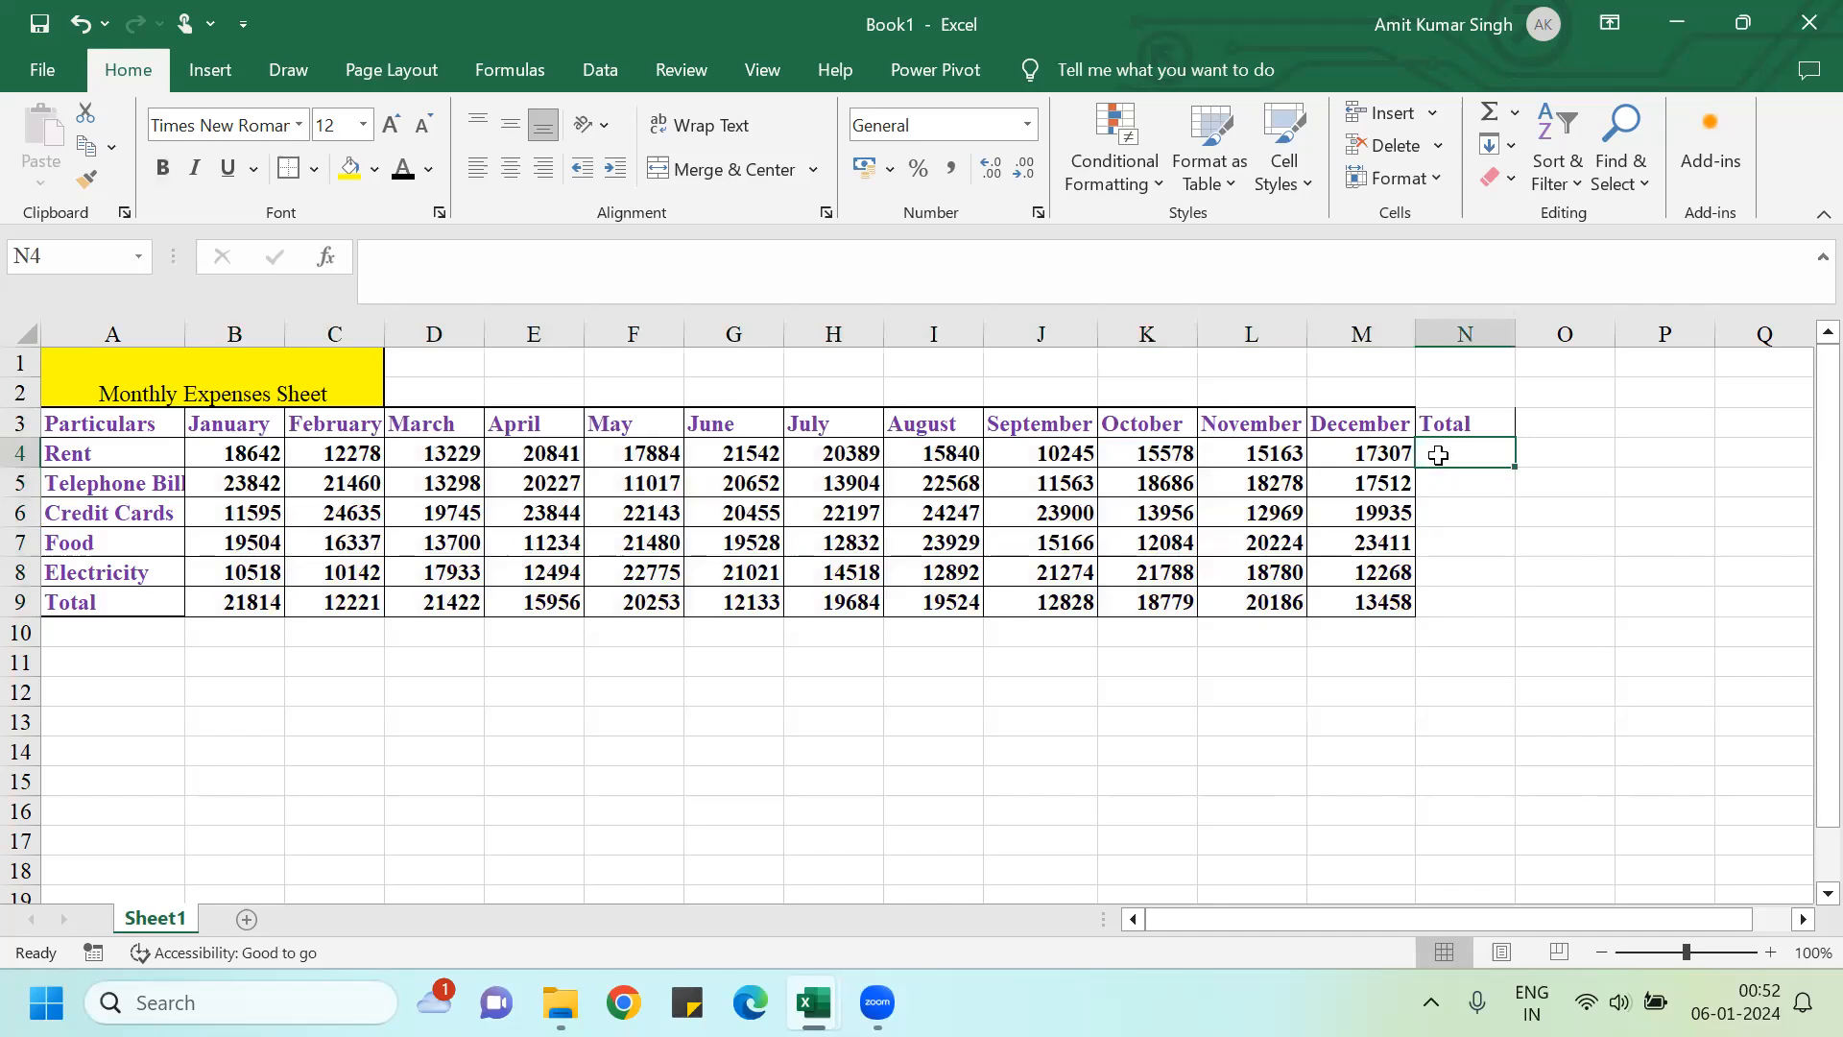
pyautogui.hotkey('alt', '=')
pyautogui.press('Return')
# Step: Copy the SUM formula from N4 down the Total column to N9
pyautogui.click(1438, 456)
pyautogui.hotkey('ctrl', 'c')
pyautogui.hotkey('shift', 'Down')
pyautogui.hotkey('shift', 'Down')
pyautogui.hotkey('shift', 'Down')
pyautogui.hotkey('shift', 'Down')
pyautogui.hotkey('shift', 'Down')
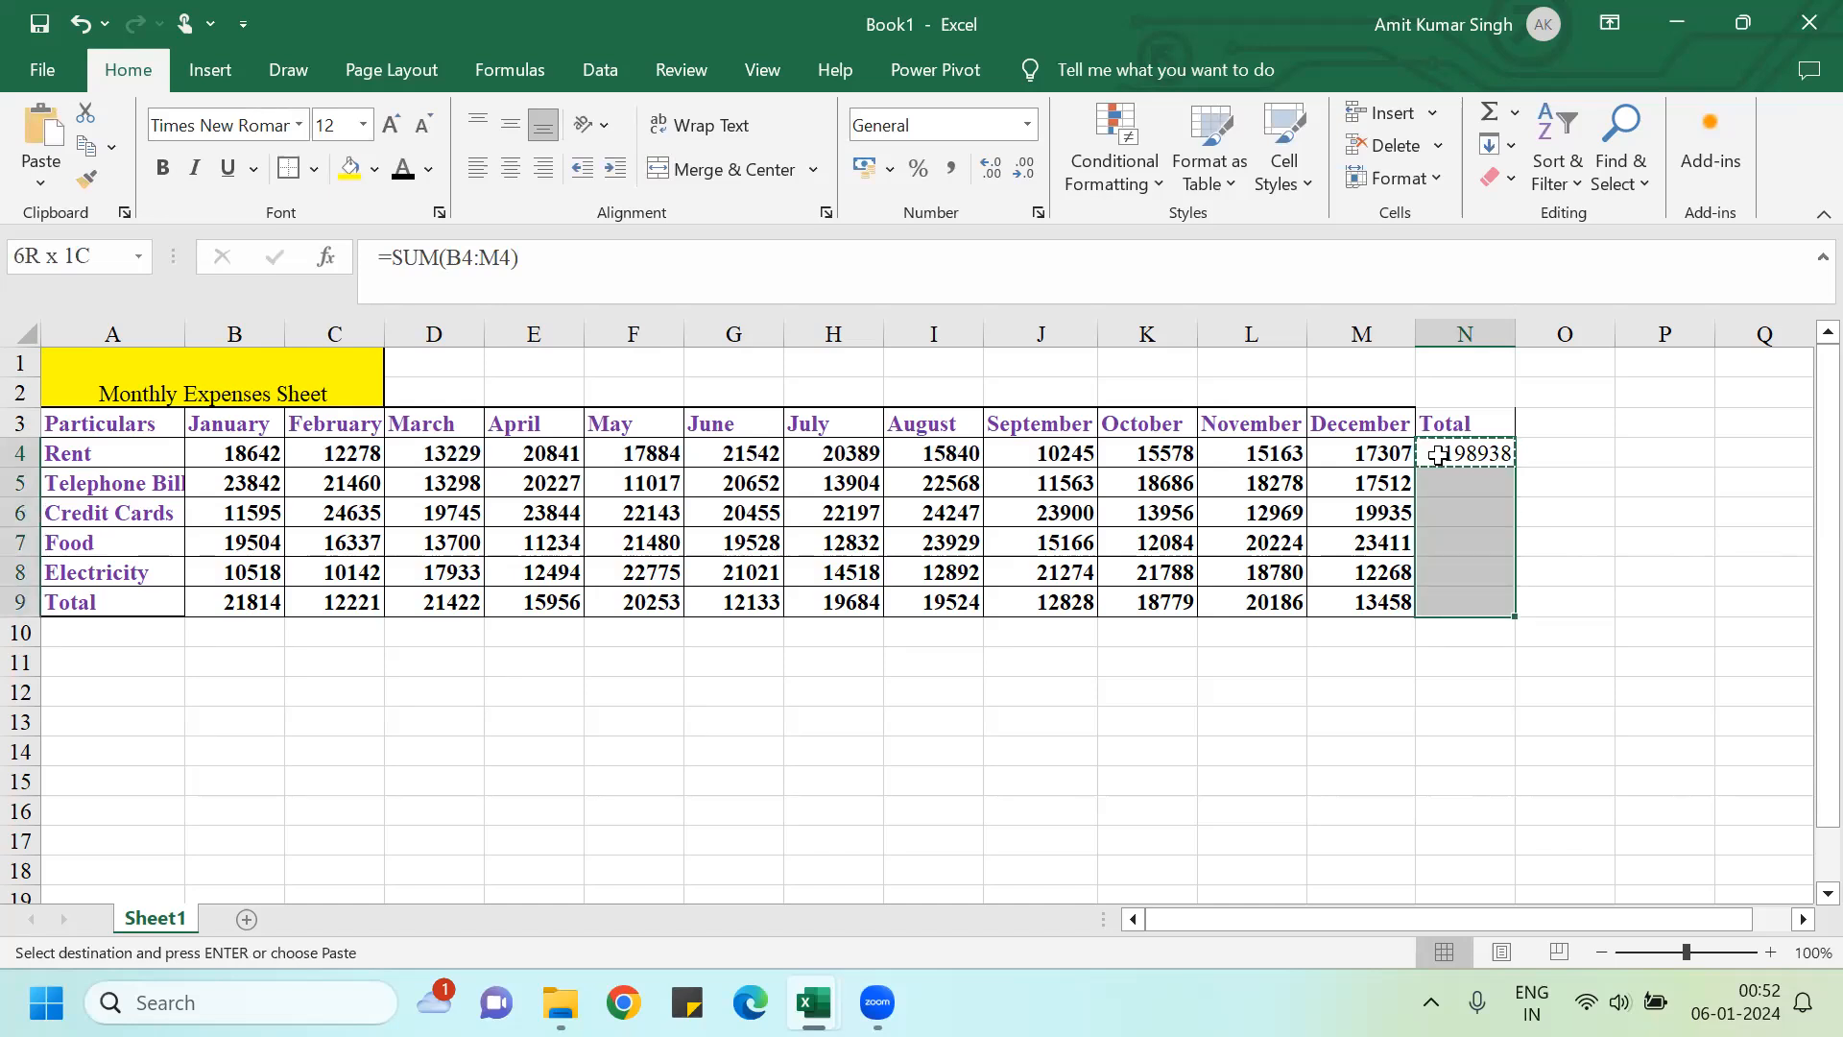
pyautogui.hotkey('ctrl', 'v')
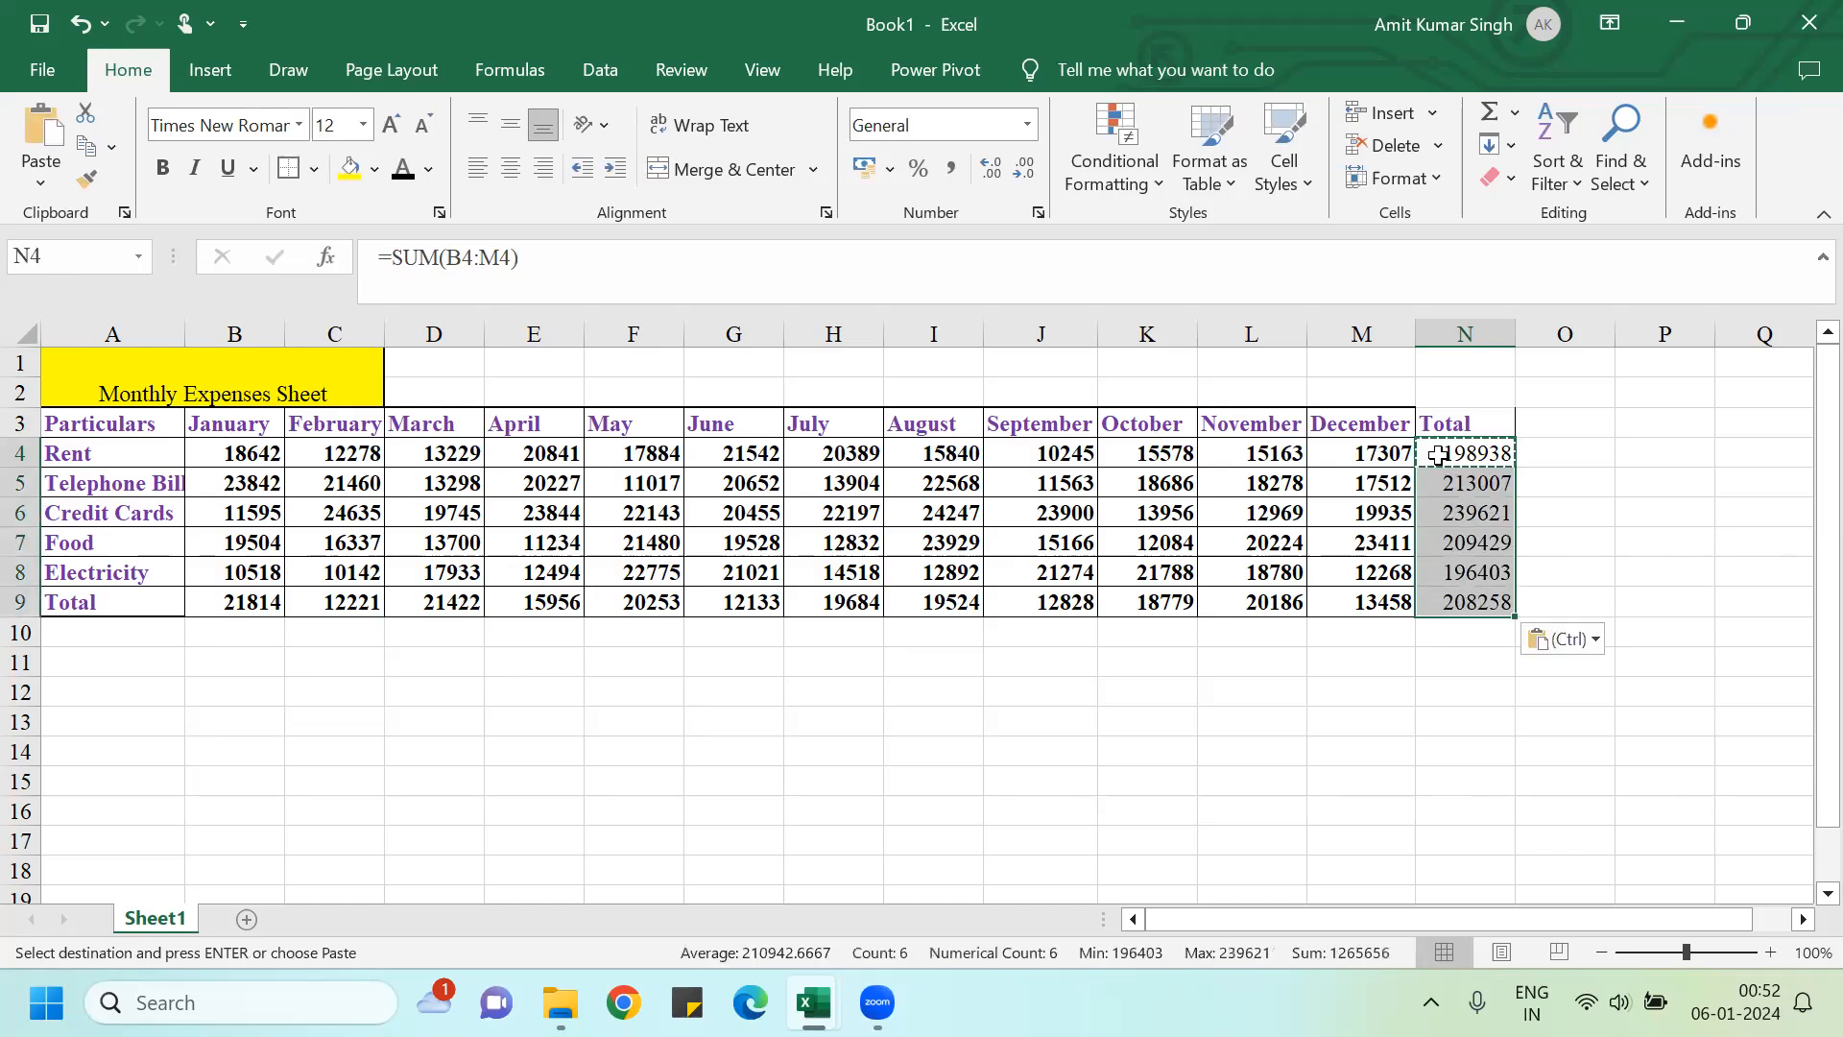
# Step: Clear the contents of the Total row in B9:N9
pyautogui.click(240, 600)
pyautogui.hotkey('ctrl', 'shift', 'Right')
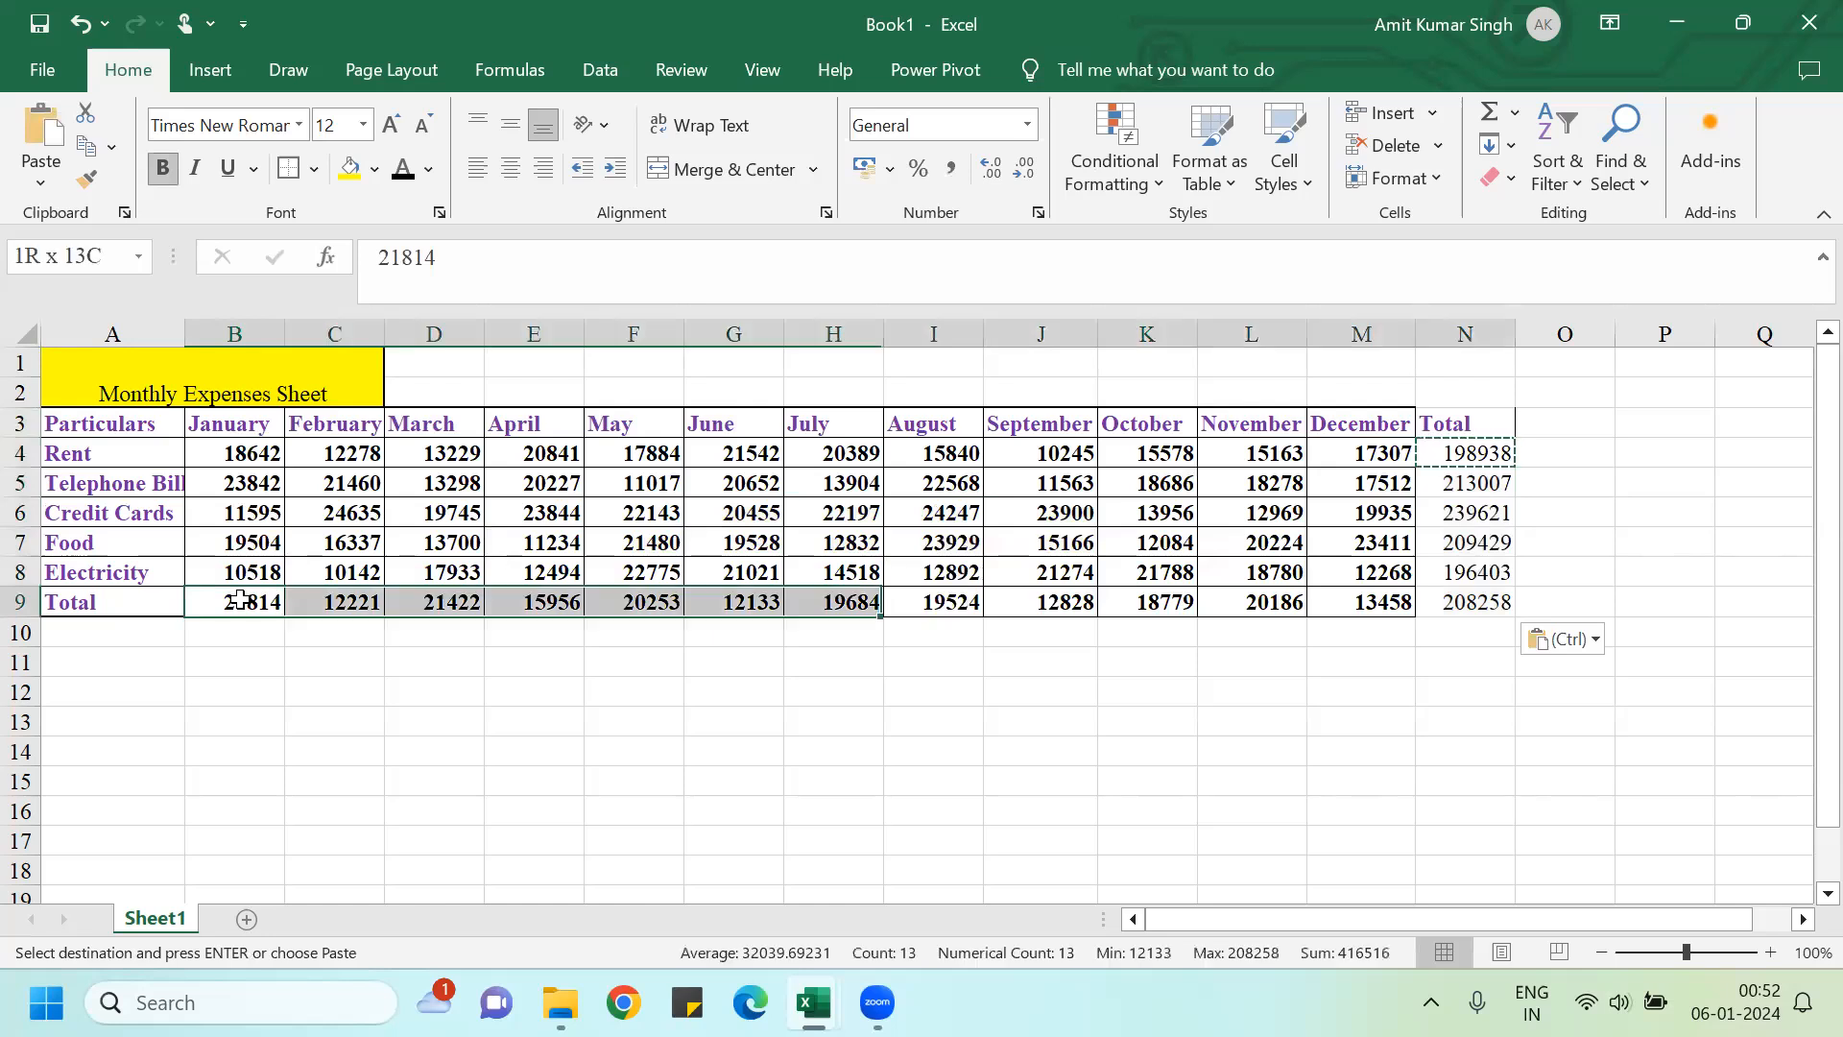
pyautogui.press('Delete')
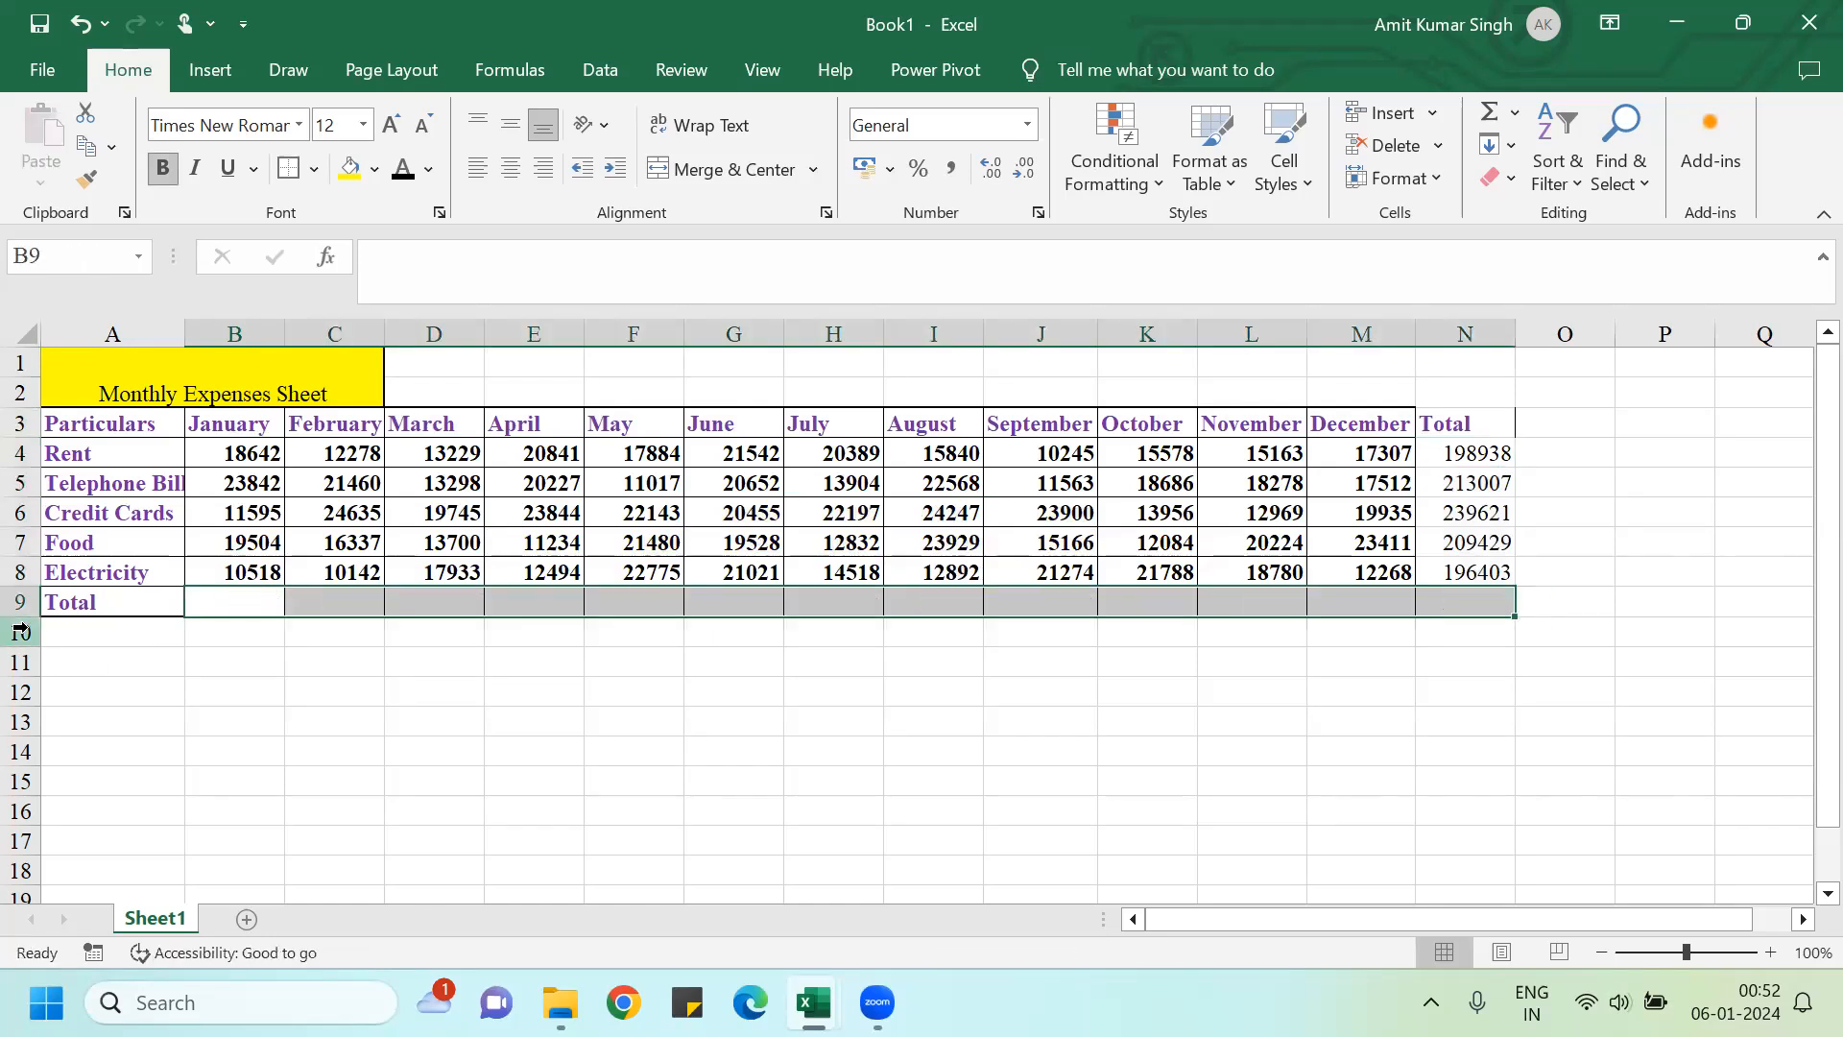
pyautogui.hotkey('shift', 'Left')
pyautogui.hotkey('shift', 'Left')
pyautogui.hotkey('shift', 'Left')
pyautogui.hotkey('shift', 'Left')
pyautogui.hotkey('shift', 'Left')
pyautogui.hotkey('shift', 'Left')
pyautogui.hotkey('shift', 'Left')
pyautogui.hotkey('shift', 'Left')
# Step: Total the January expenses in cell B9 with AutoSum over B4:B8
pyautogui.click(236, 601)
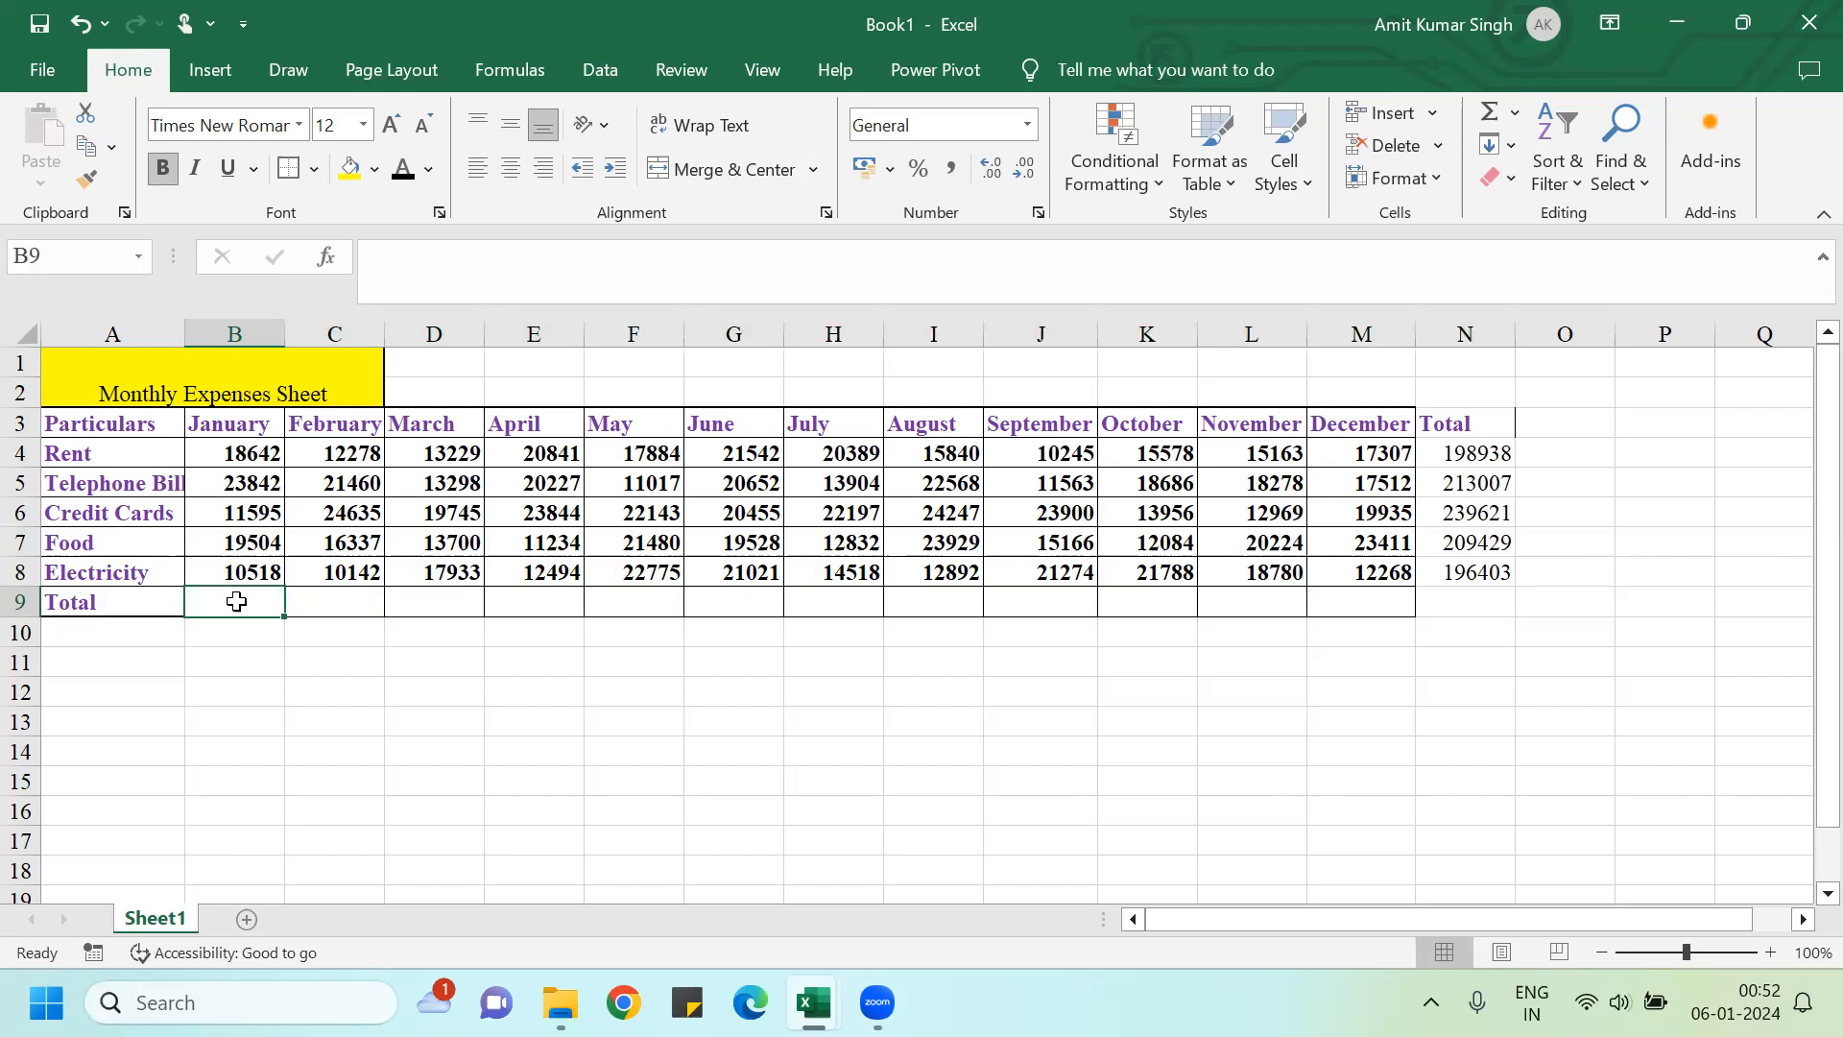
pyautogui.hotkey('alt', '=')
pyautogui.press('Return')
# Step: Copy the SUM formula from B9 across the Total row to December in M9
pyautogui.click(236, 601)
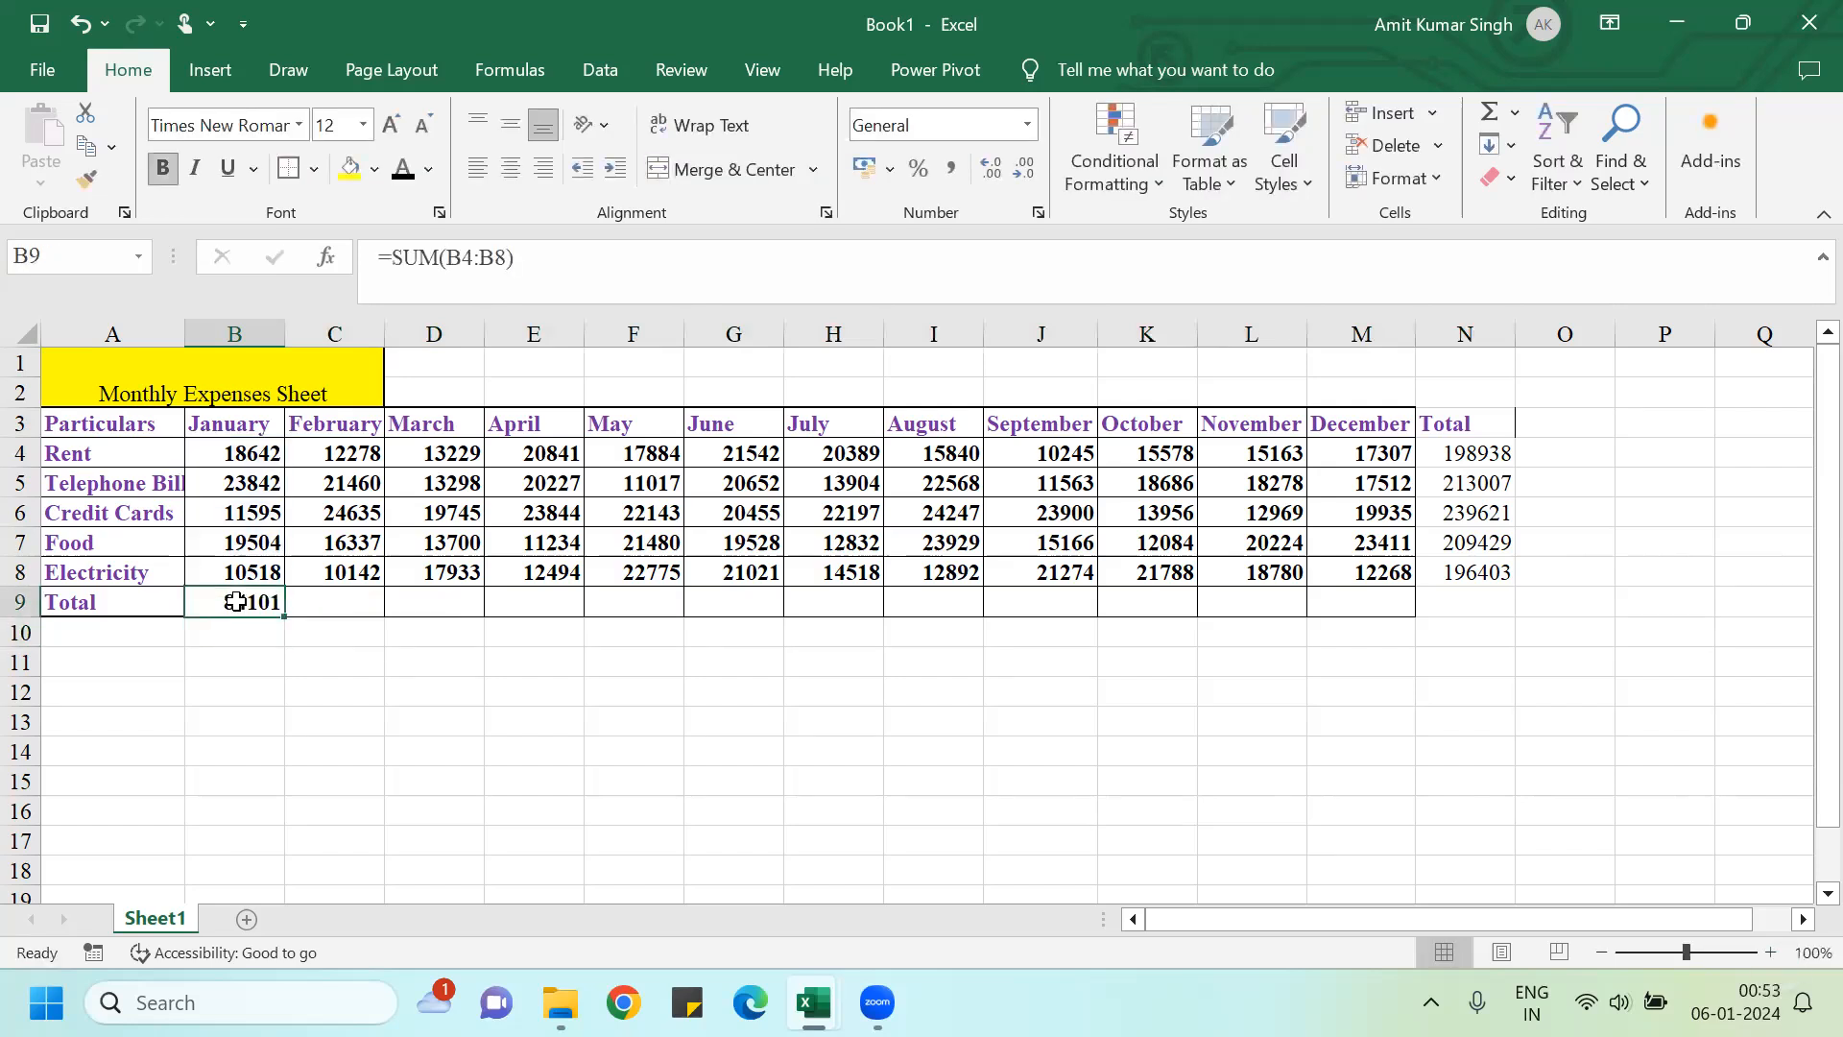
pyautogui.hotkey('ctrl', 'c')
pyautogui.hotkey('shift', 'Right')
pyautogui.hotkey('shift', 'Right')
pyautogui.hotkey('shift', 'Right')
pyautogui.hotkey('shift', 'Right')
pyautogui.hotkey('shift', 'Right')
pyautogui.hotkey('shift', 'Right')
pyautogui.hotkey('shift', 'Right')
pyautogui.hotkey('shift', 'Right')
pyautogui.hotkey('shift', 'Right')
pyautogui.hotkey('shift', 'Right')
pyautogui.hotkey('shift', 'Right')
pyautogui.hotkey('shift', 'Right')
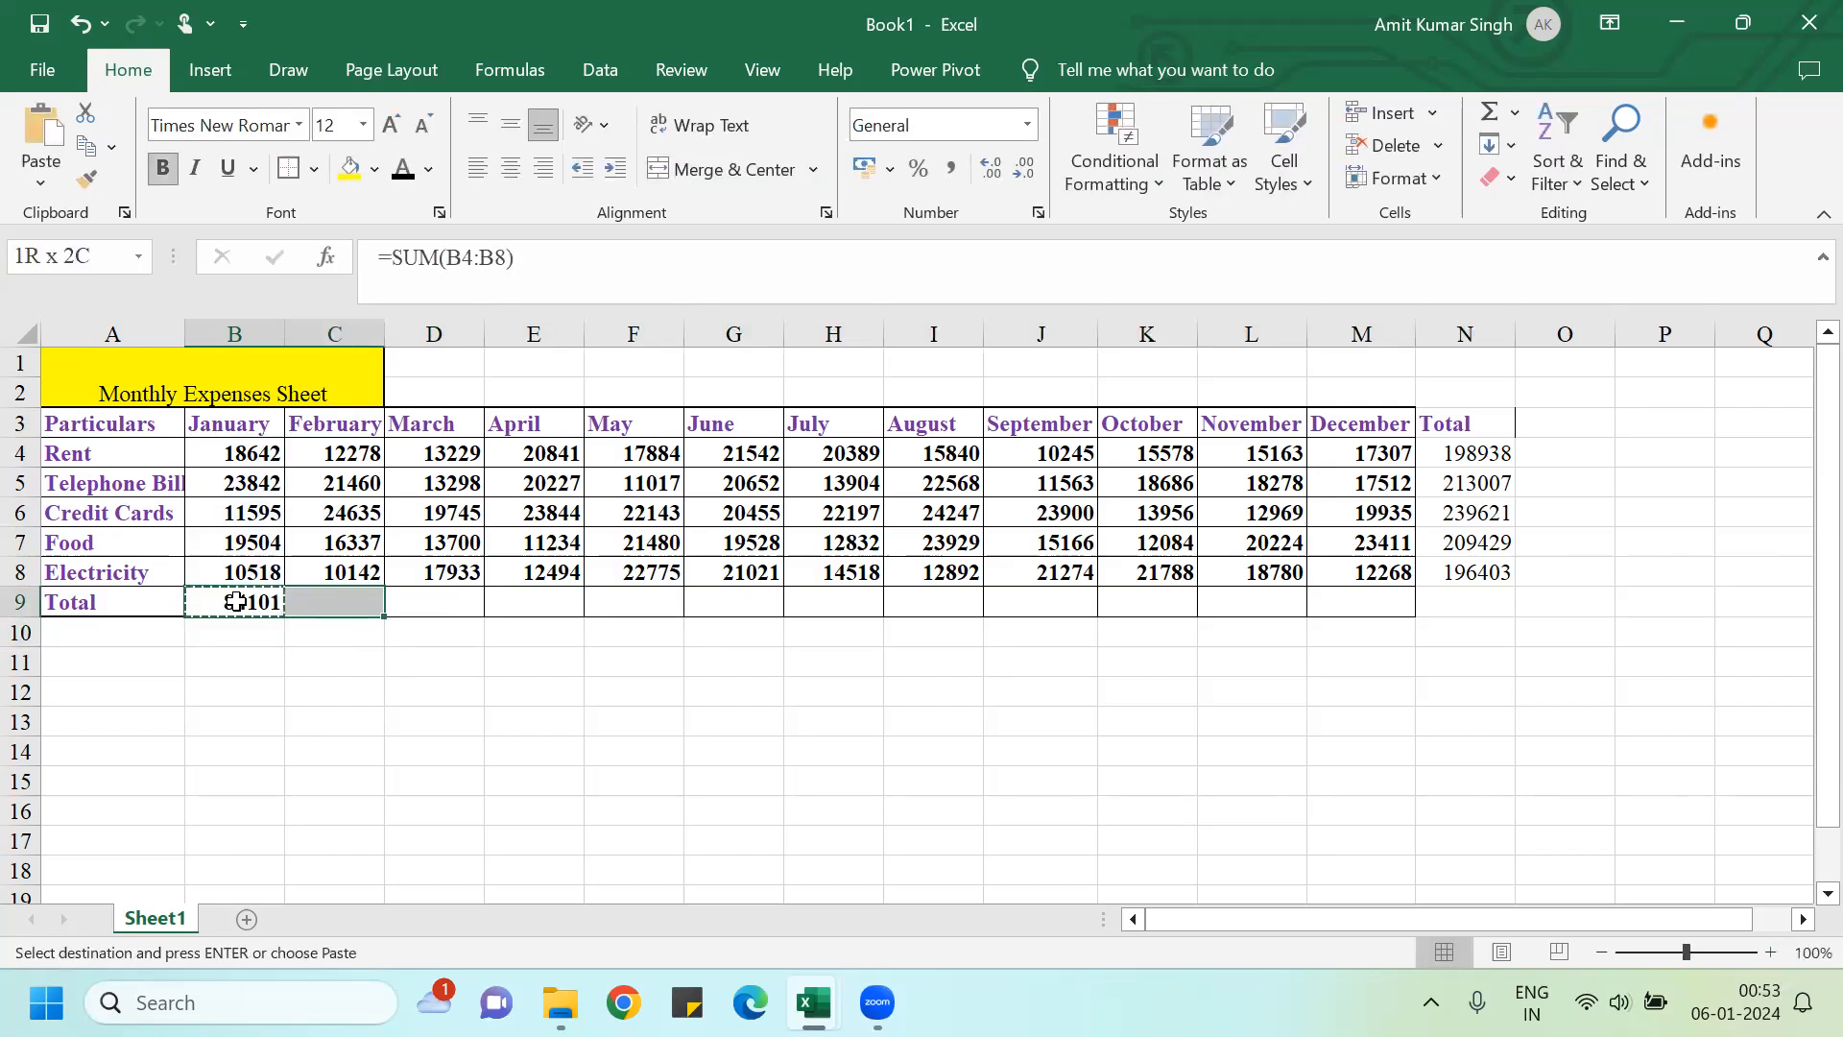
pyautogui.hotkey('shift', 'Left')
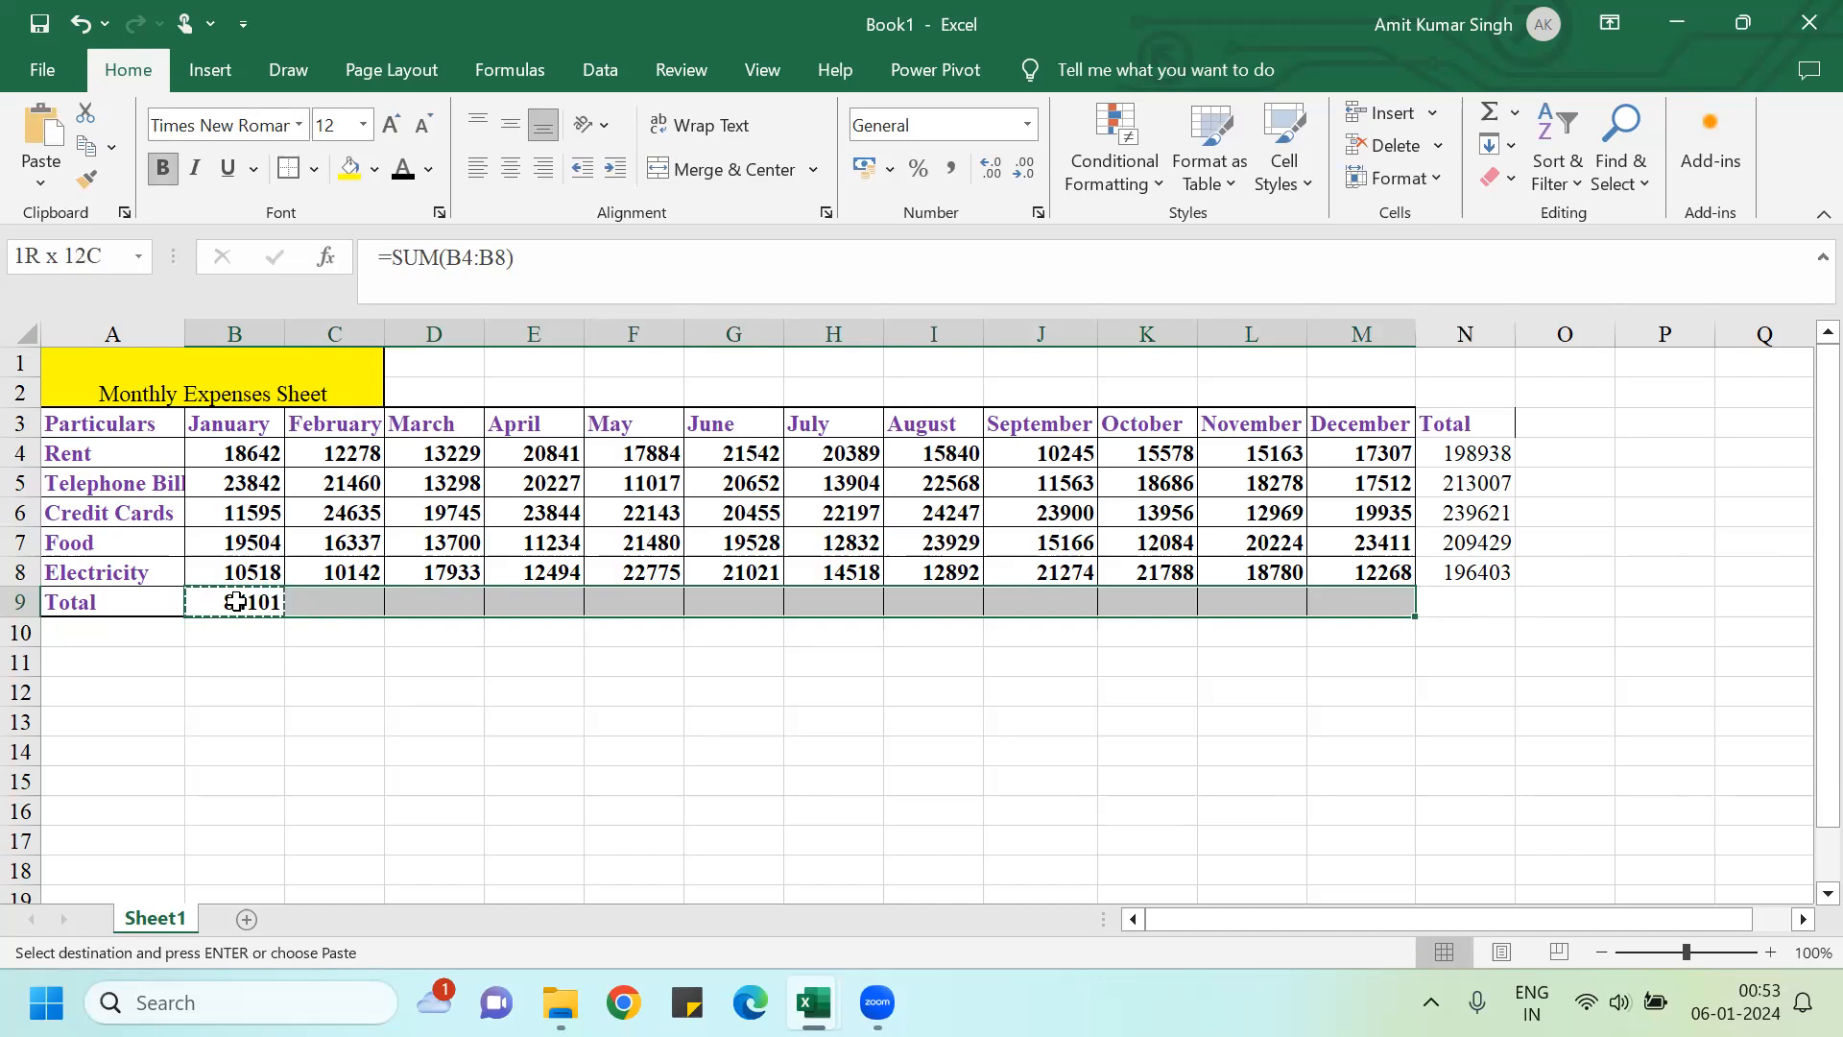
pyautogui.hotkey('ctrl', 'v')
# Step: Add the grand total in cell N9 with AutoSum
pyautogui.press('Right')
pyautogui.press('Right')
pyautogui.press('Right')
pyautogui.press('Right')
pyautogui.press('Right')
pyautogui.press('Right')
pyautogui.press('Right')
pyautogui.press('Right')
pyautogui.press('Right')
pyautogui.press('Right')
pyautogui.press('Right')
pyautogui.press('Right')
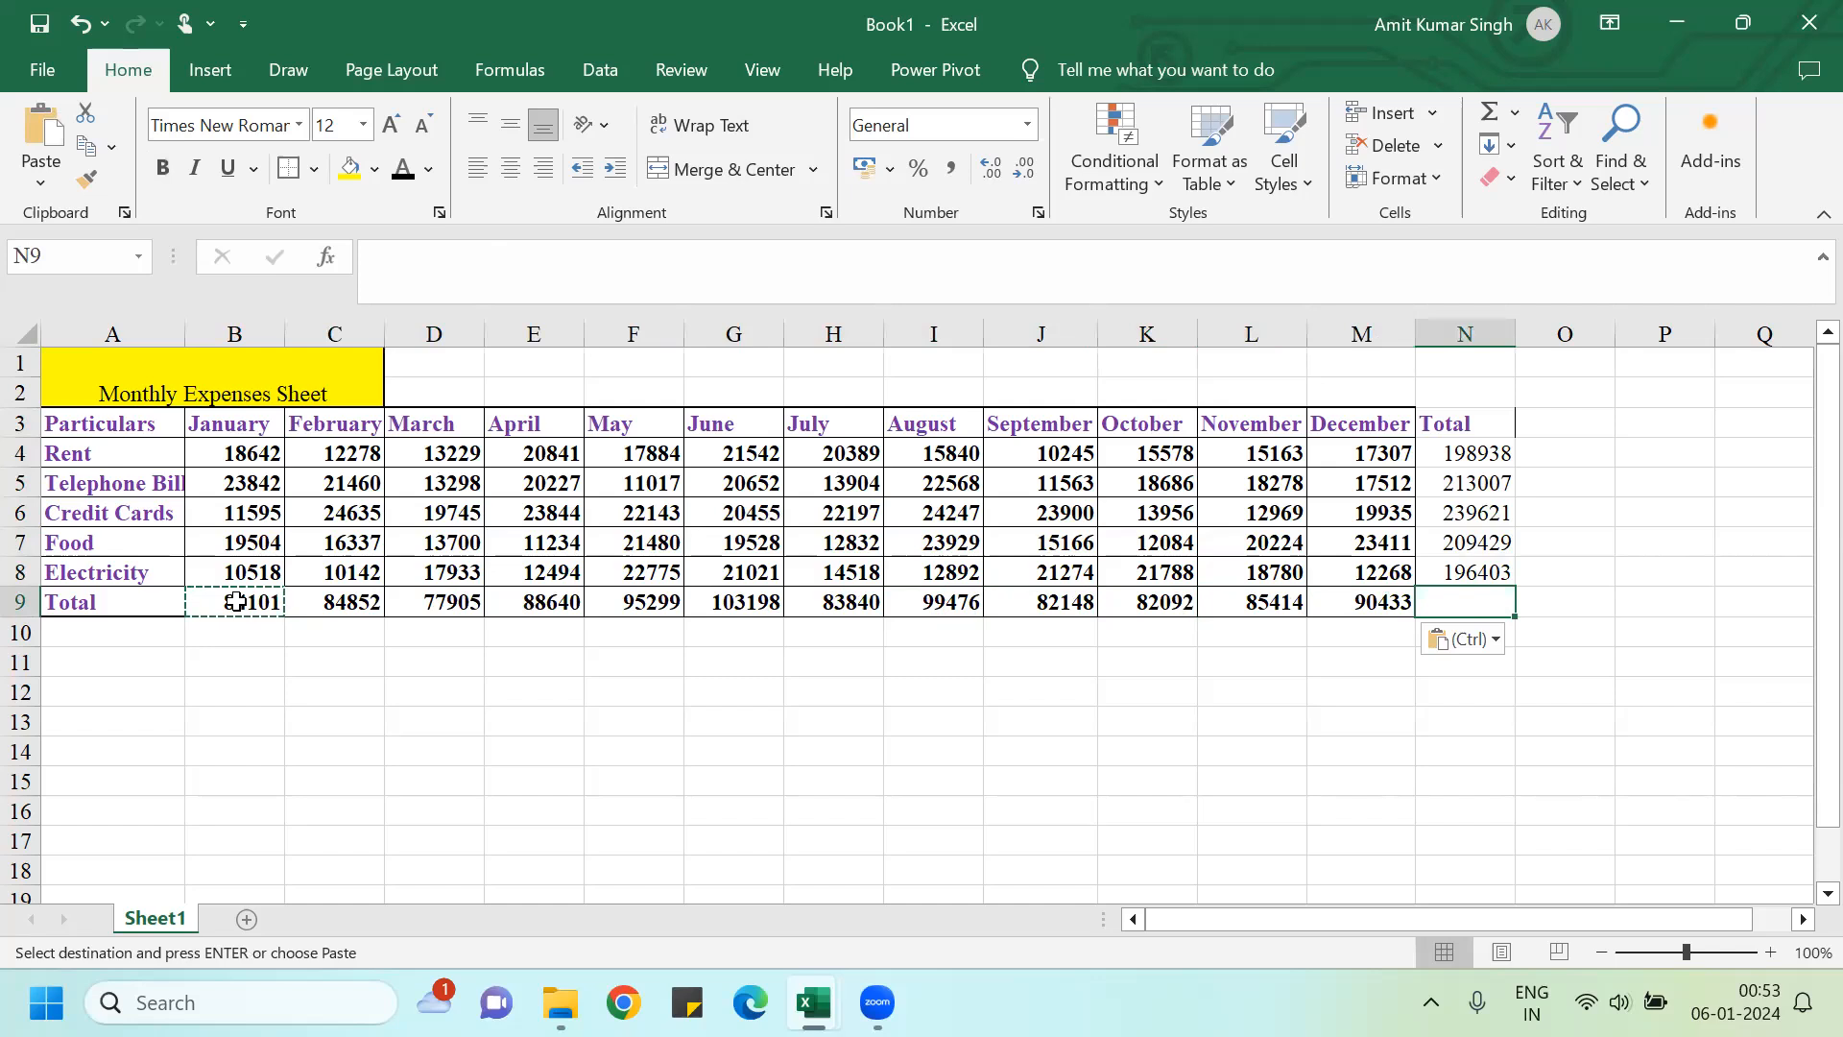
pyautogui.hotkey('alt', '=')
pyautogui.press('Return')
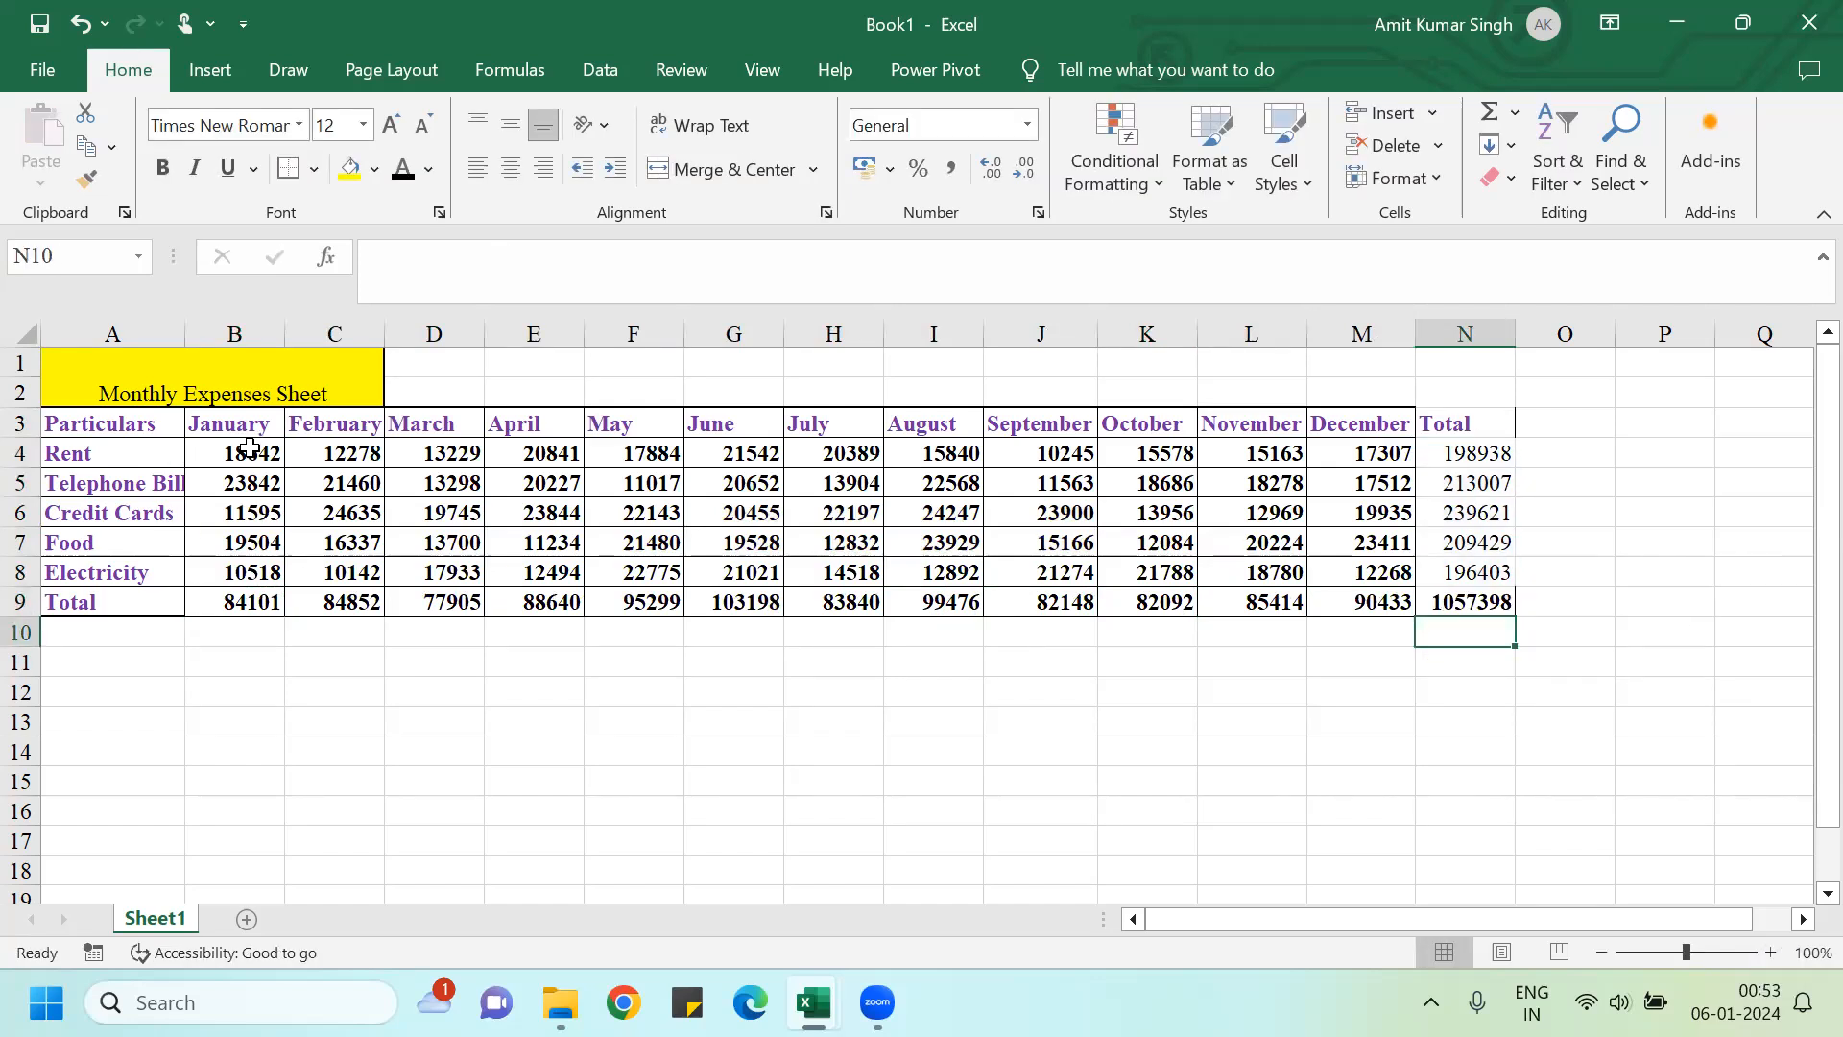
# Step: Apply all borders to the whole expenses table A3:N9, including the Total column
pyautogui.click(125, 420)
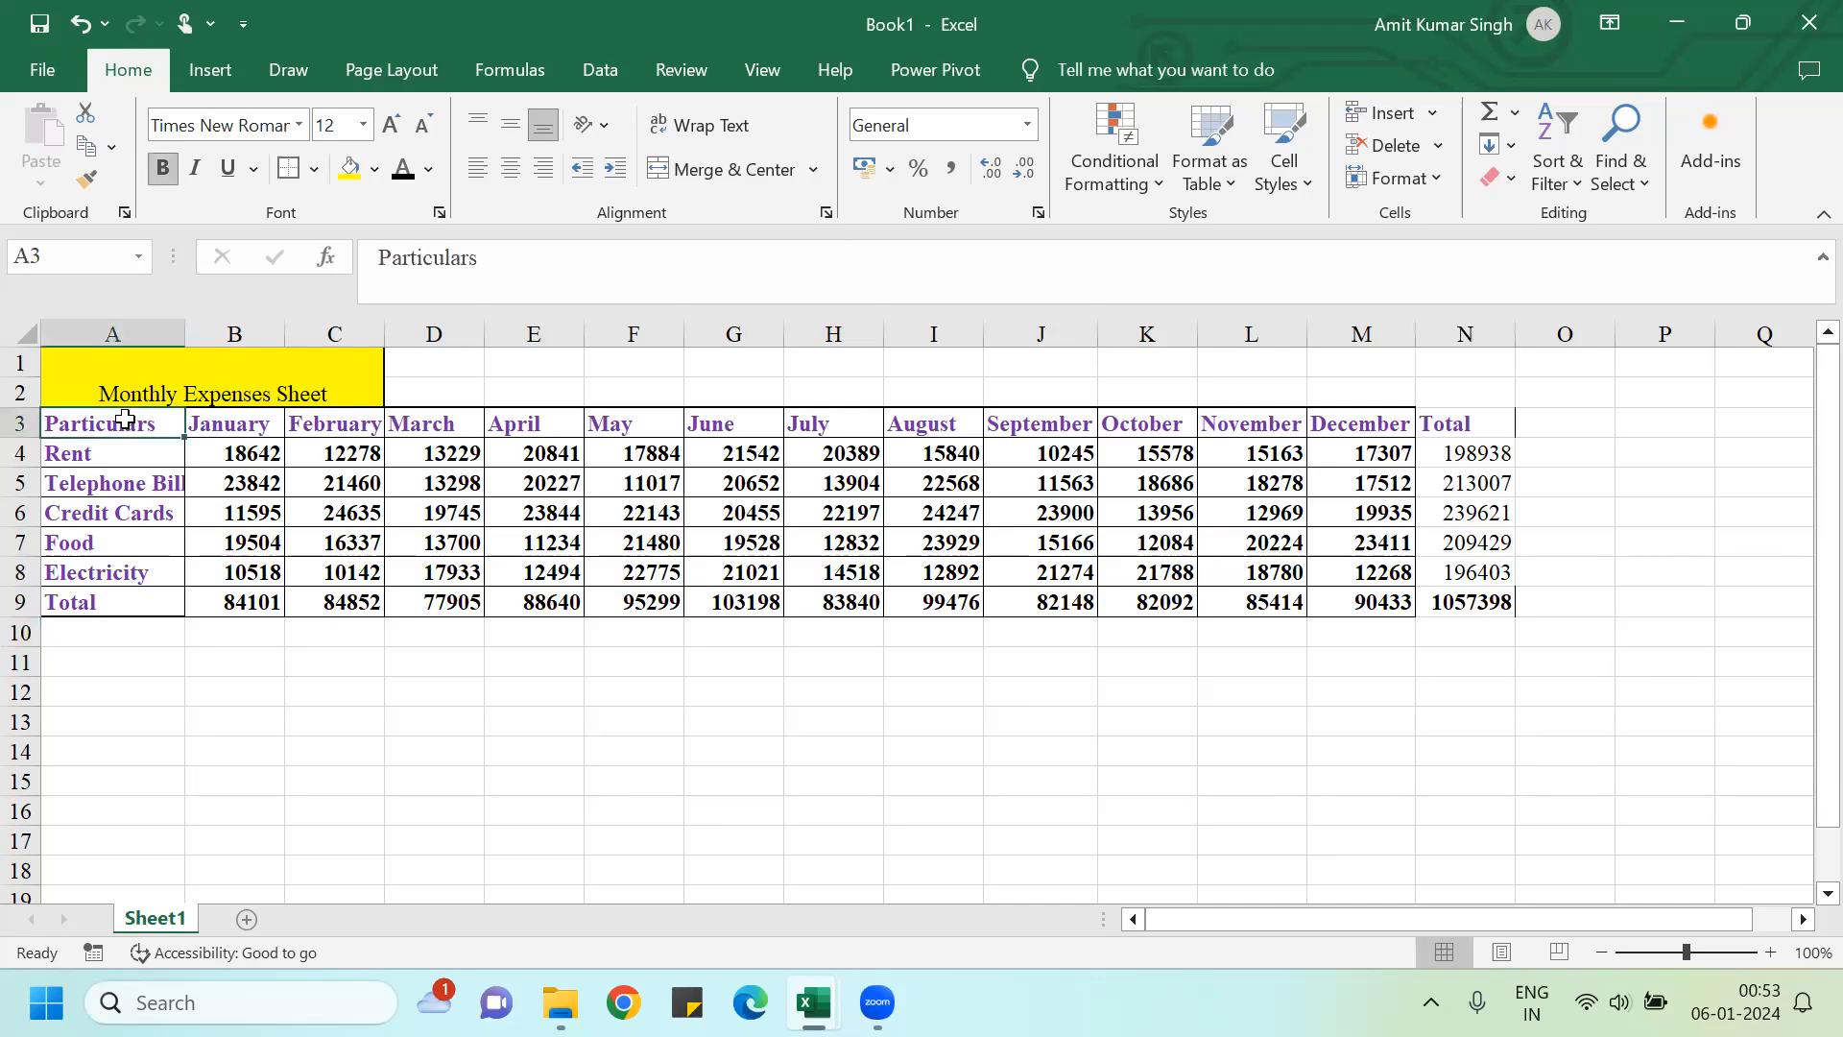
pyautogui.hotkey('ctrl', 'shift', 'Right')
pyautogui.hotkey('ctrl', 'shift', 'Down')
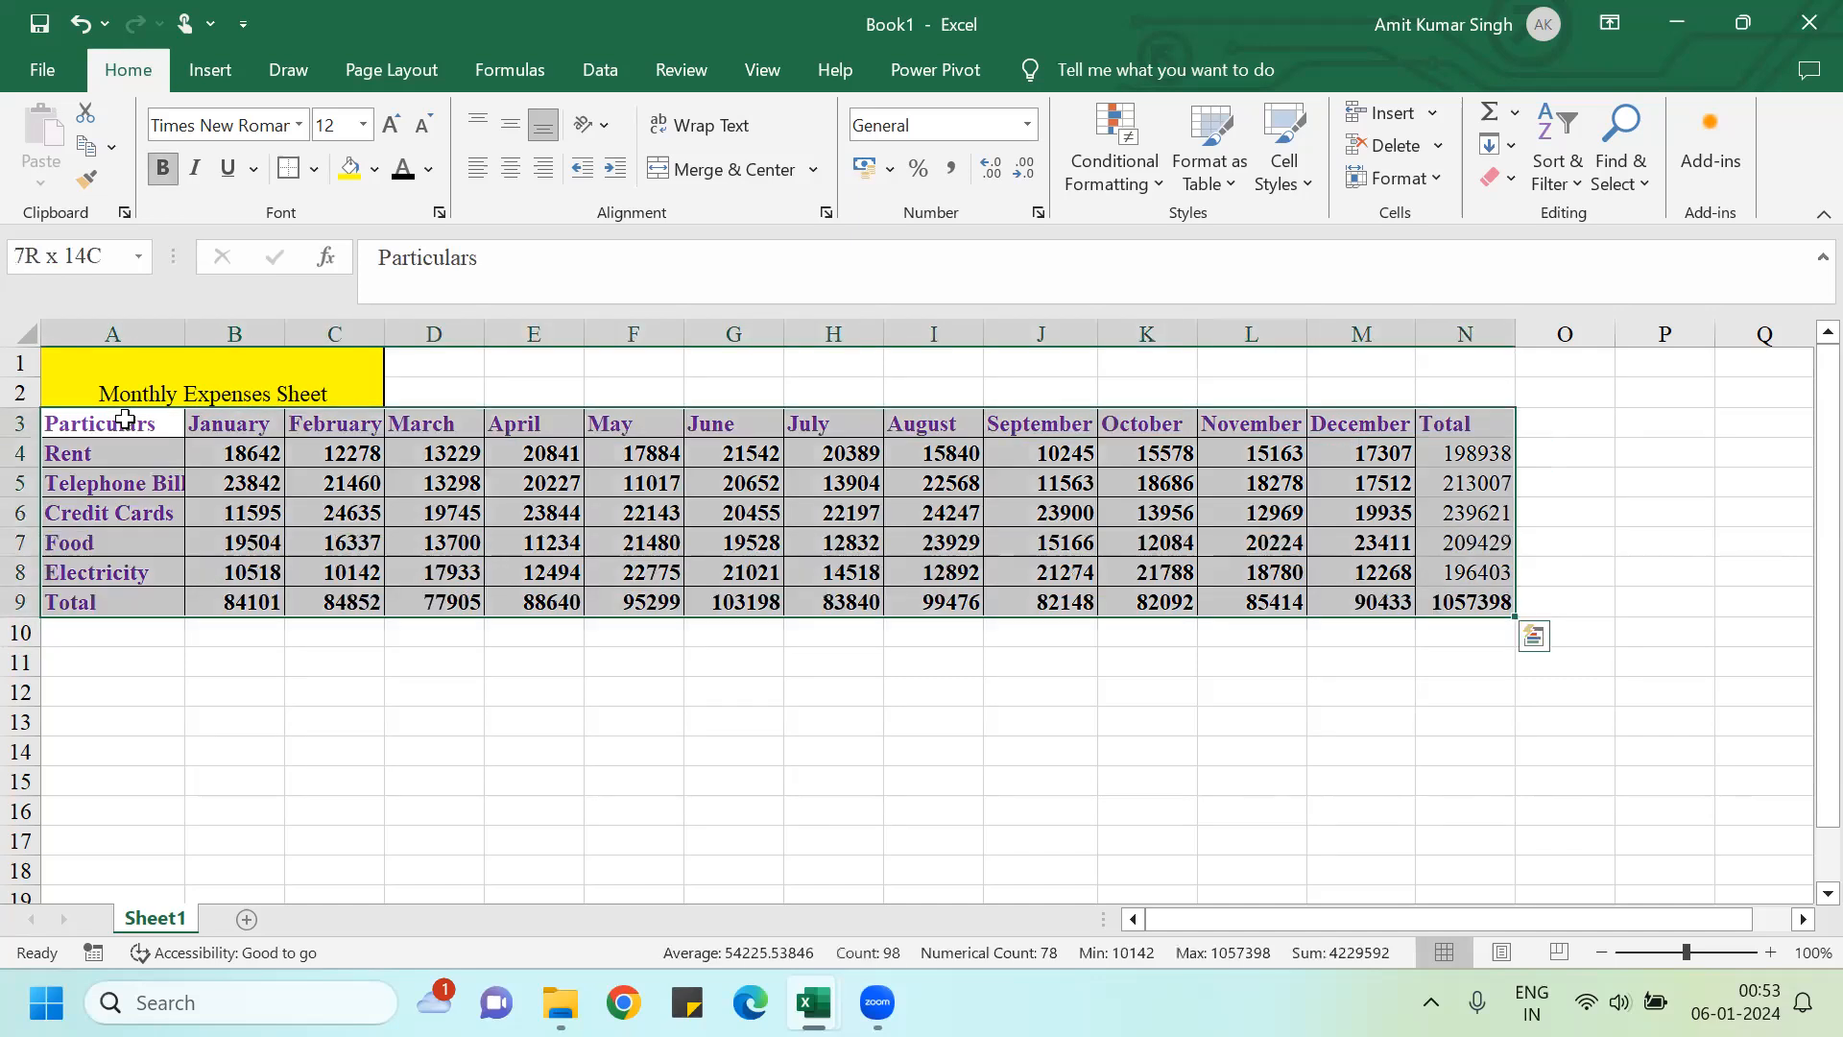
pyautogui.press('alt')
pyautogui.press('h')
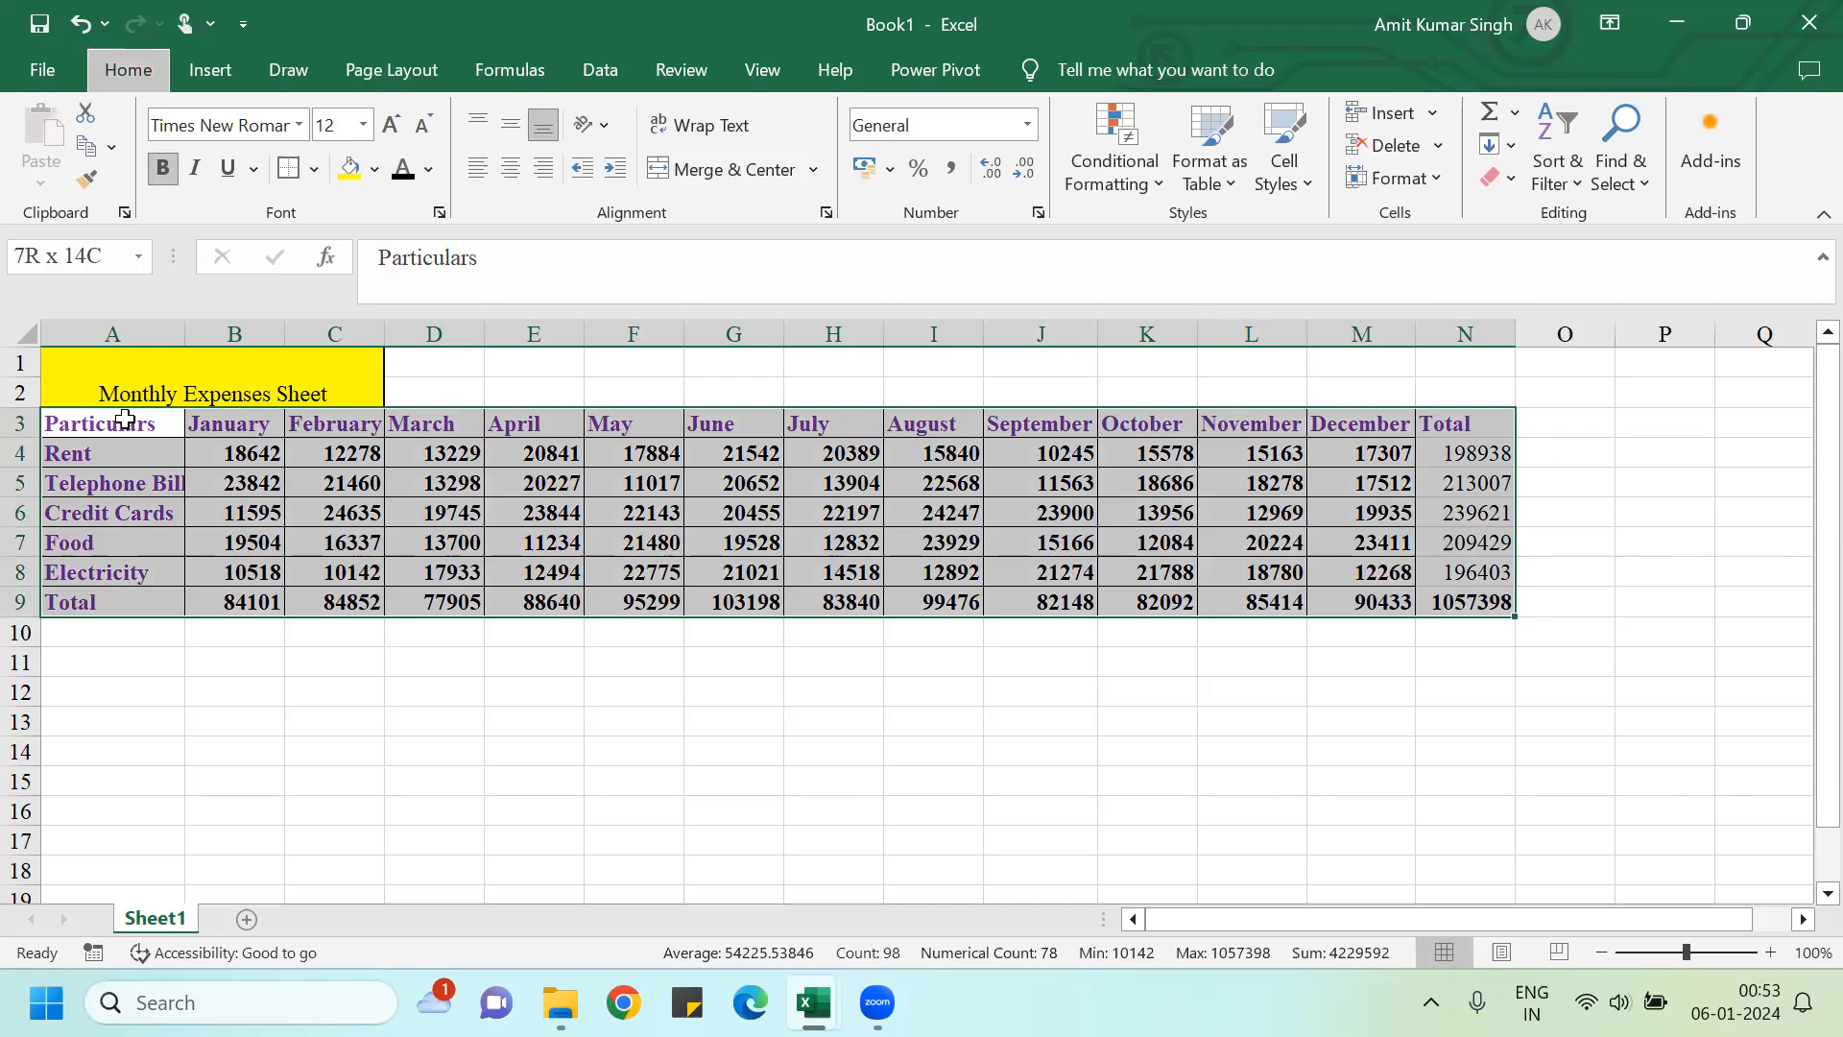
pyautogui.press('b')
pyautogui.press('a')
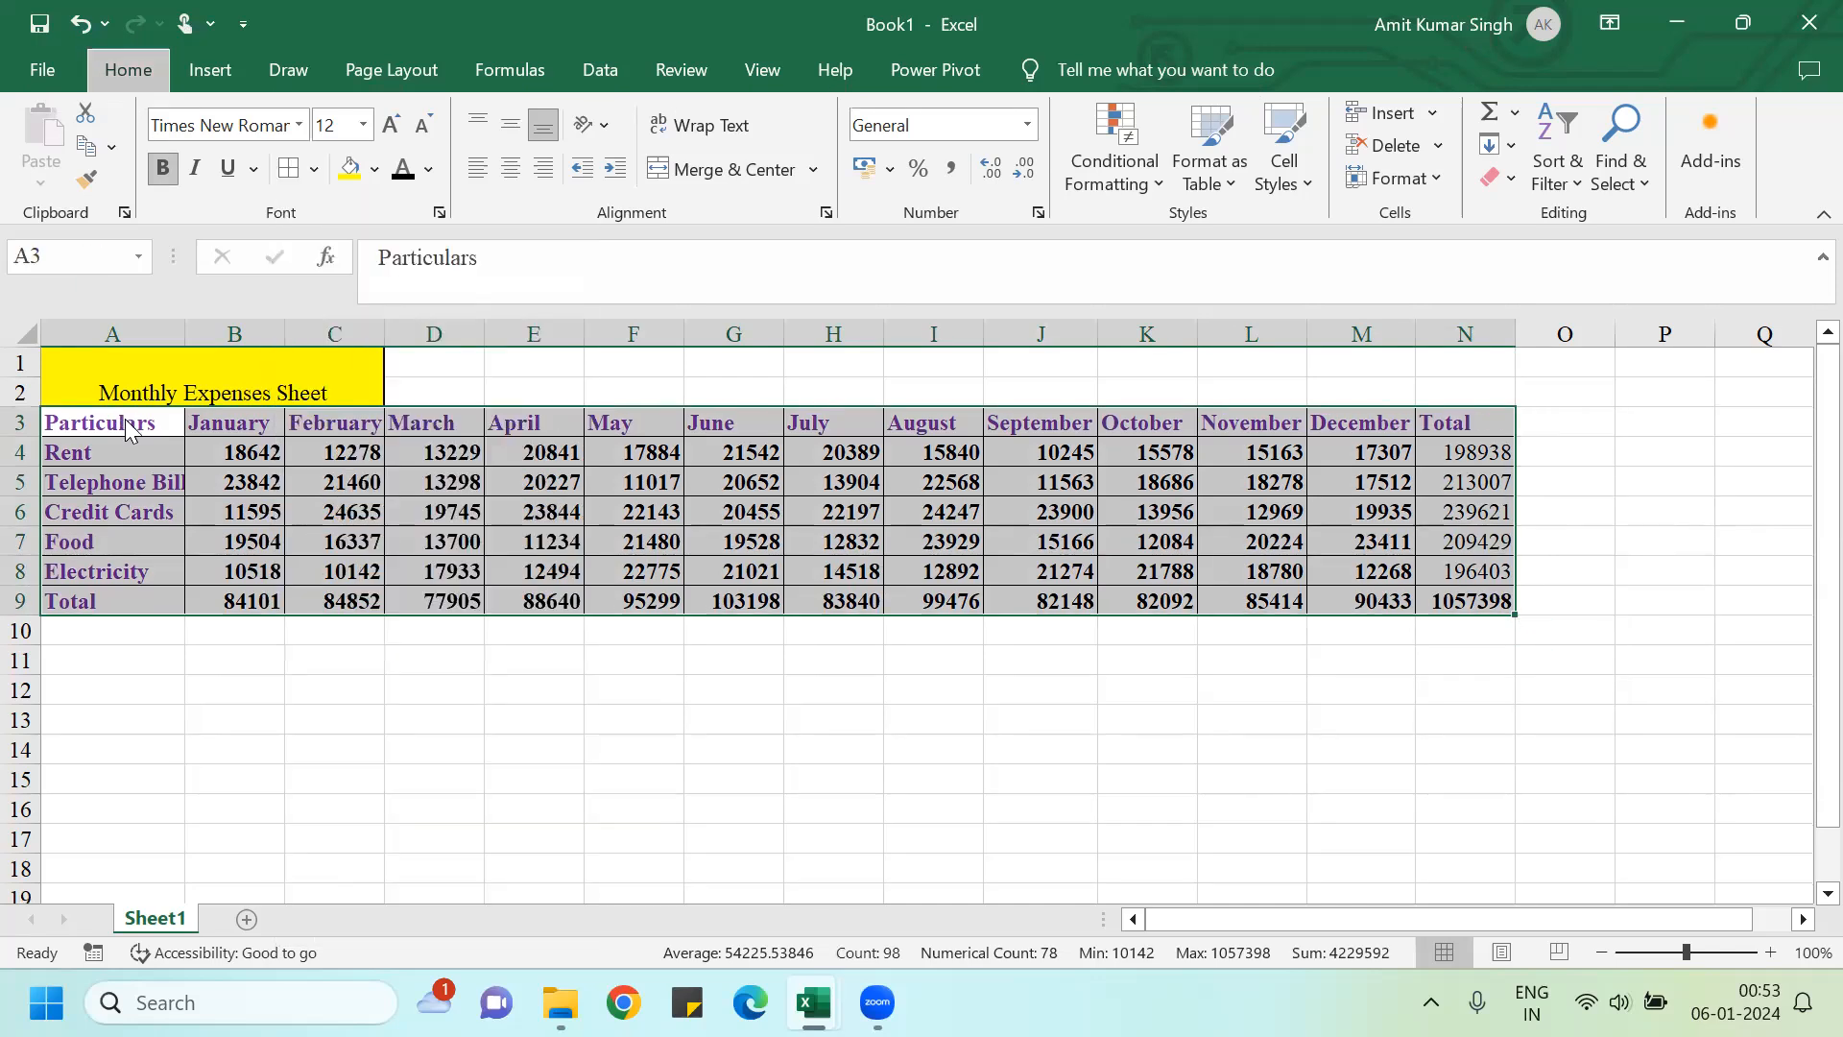
pyautogui.press('Return')
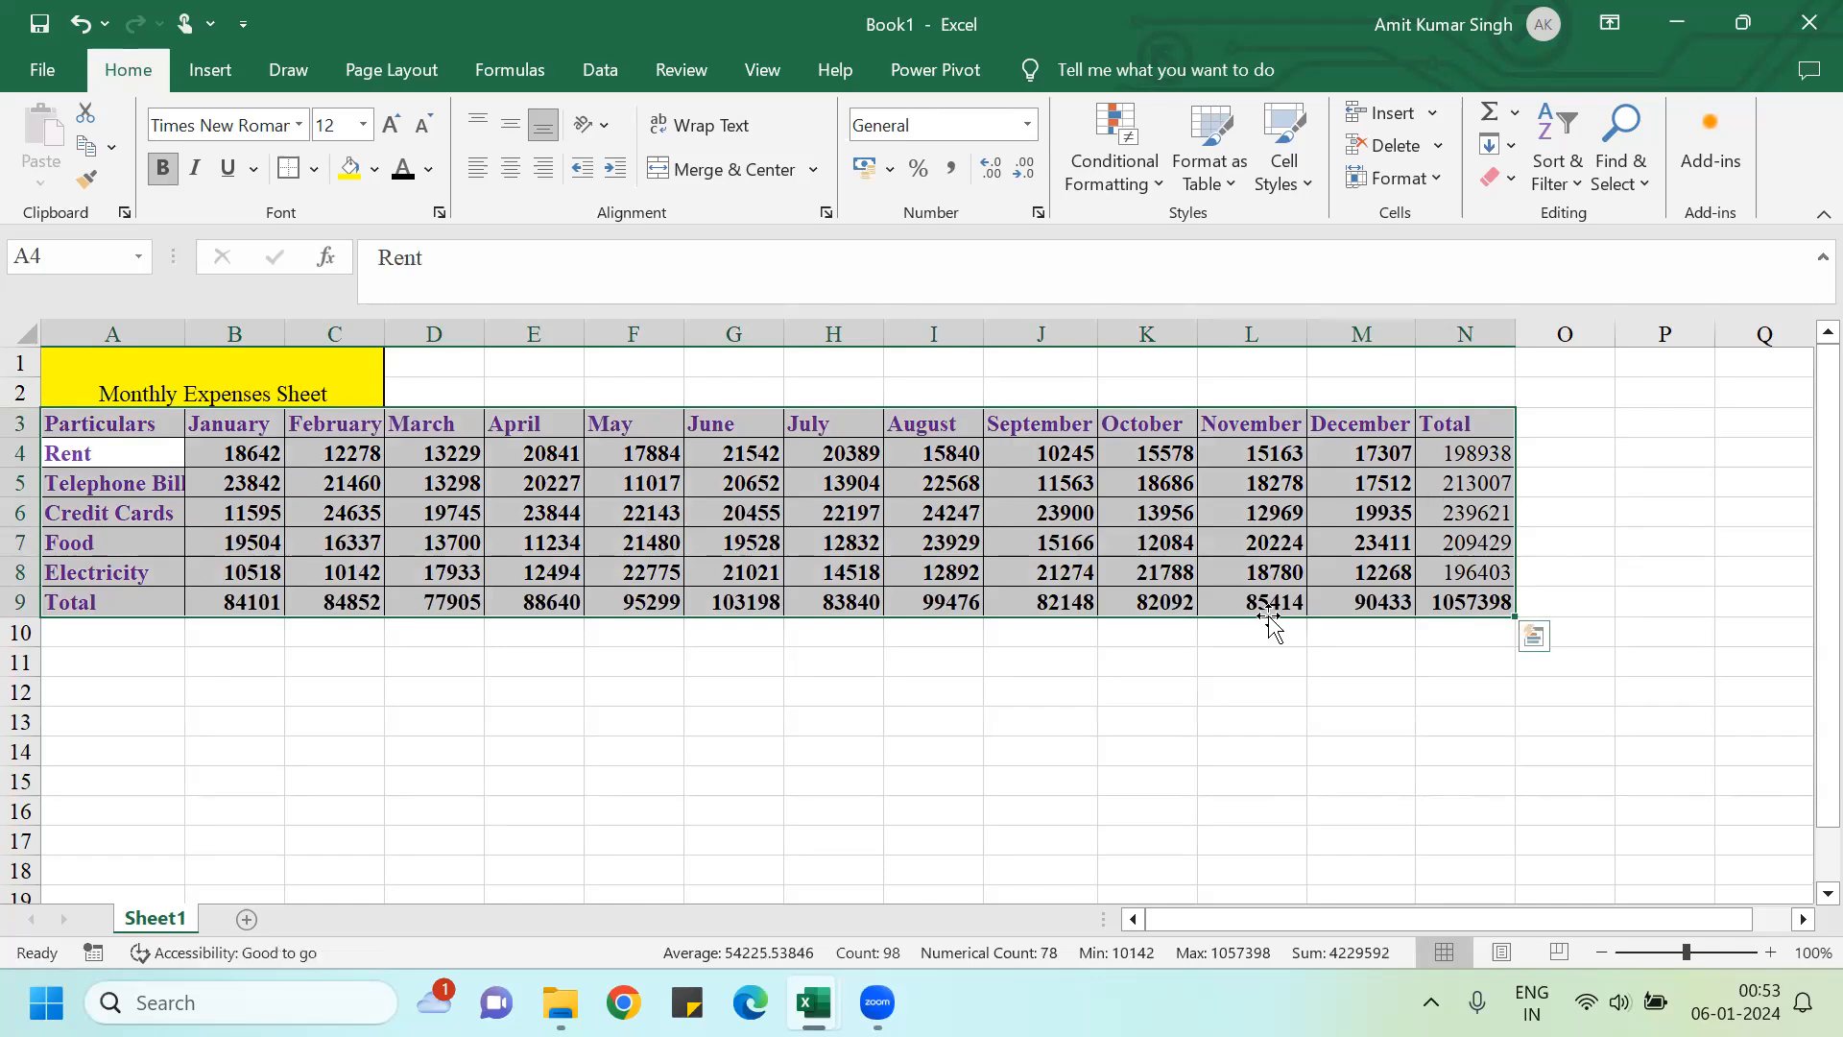
# Step: Format the amounts in B4:N9 with the comma style and no decimal places
pyautogui.click(241, 469)
pyautogui.click(244, 465)
pyautogui.hotkey('ctrl', 'shift', 'Right')
pyautogui.hotkey('ctrl', 'shift', 'Down')
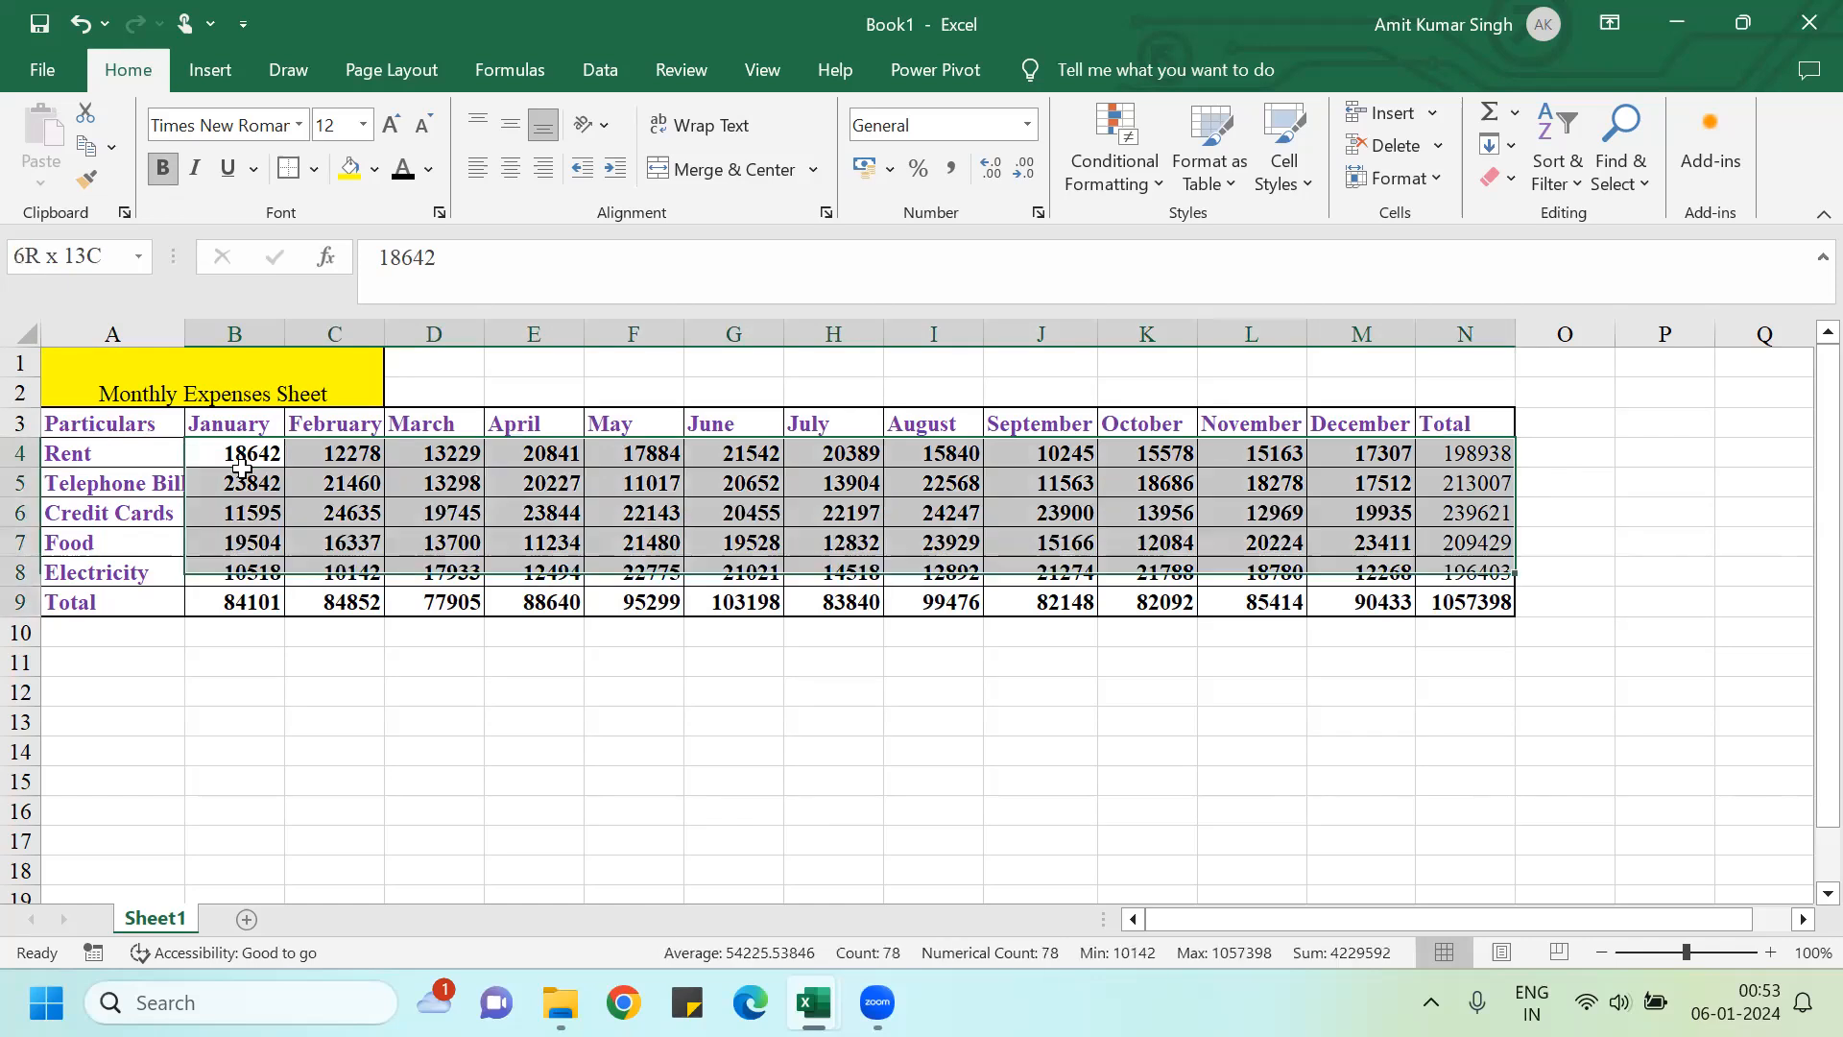
pyautogui.click(951, 171)
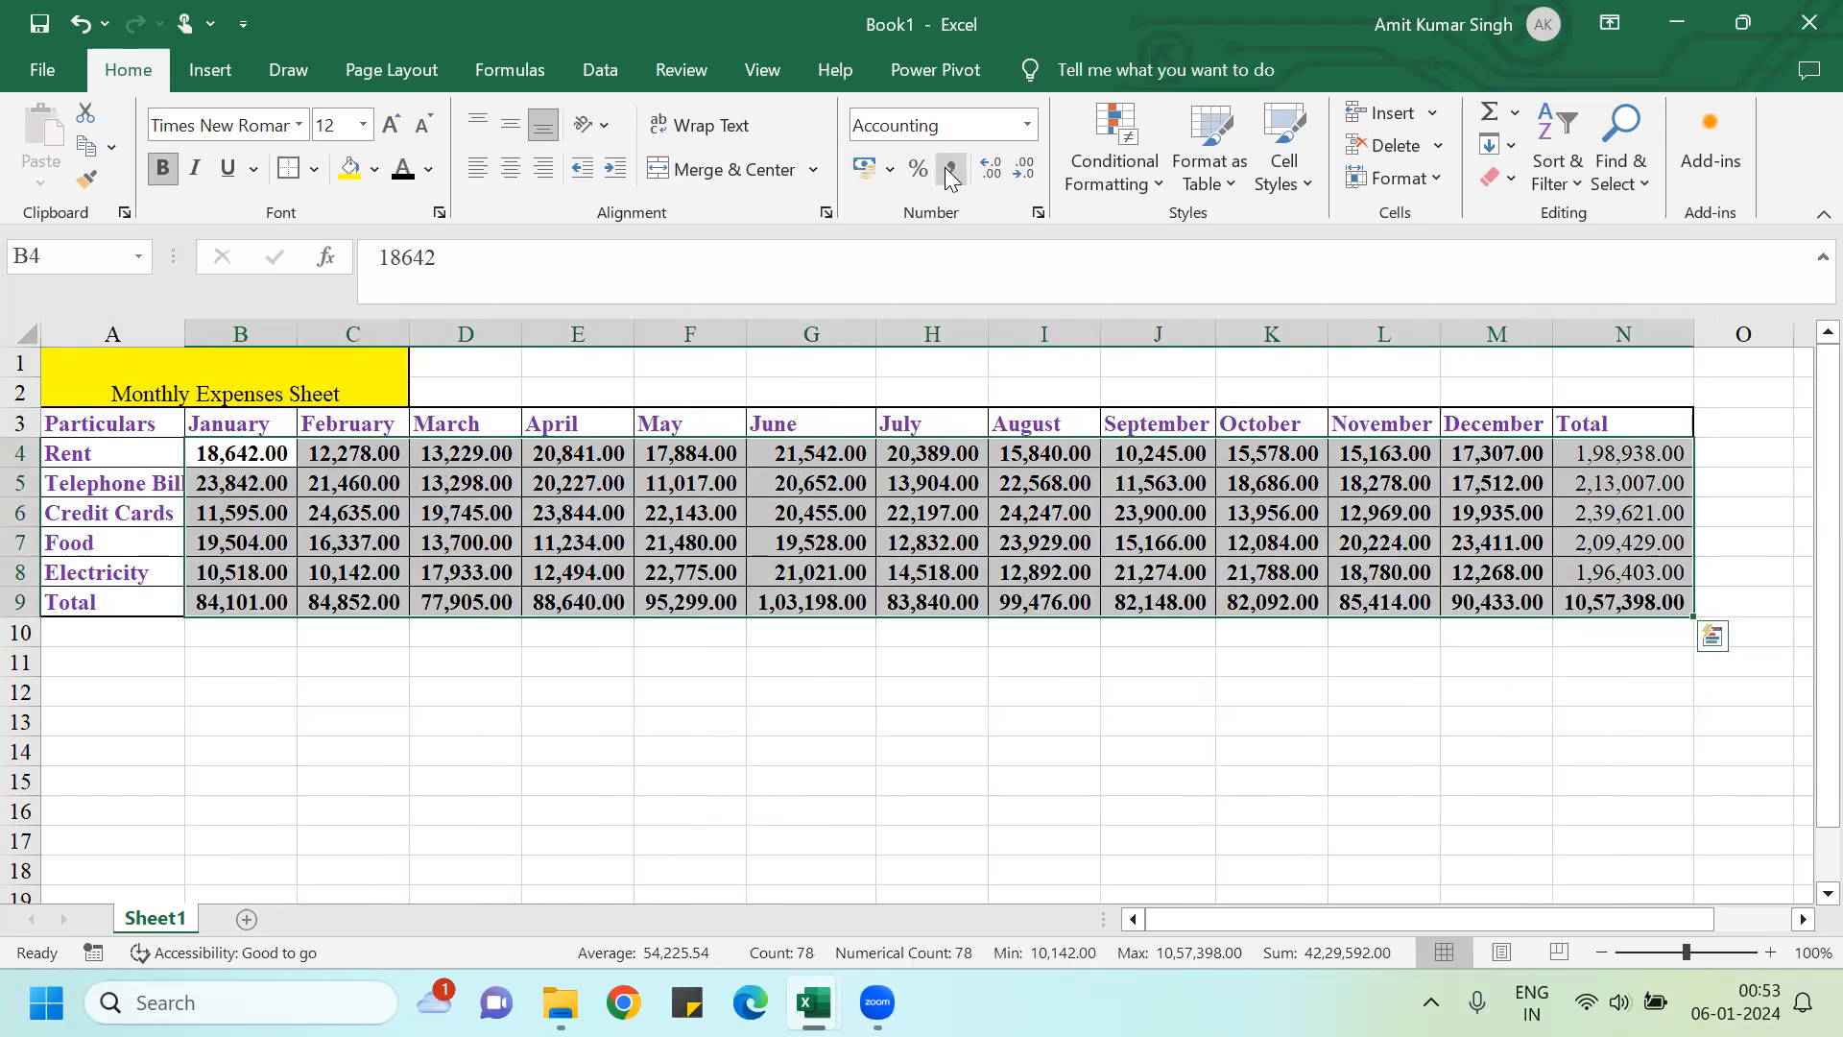
pyautogui.click(1017, 177)
pyautogui.click(1017, 177)
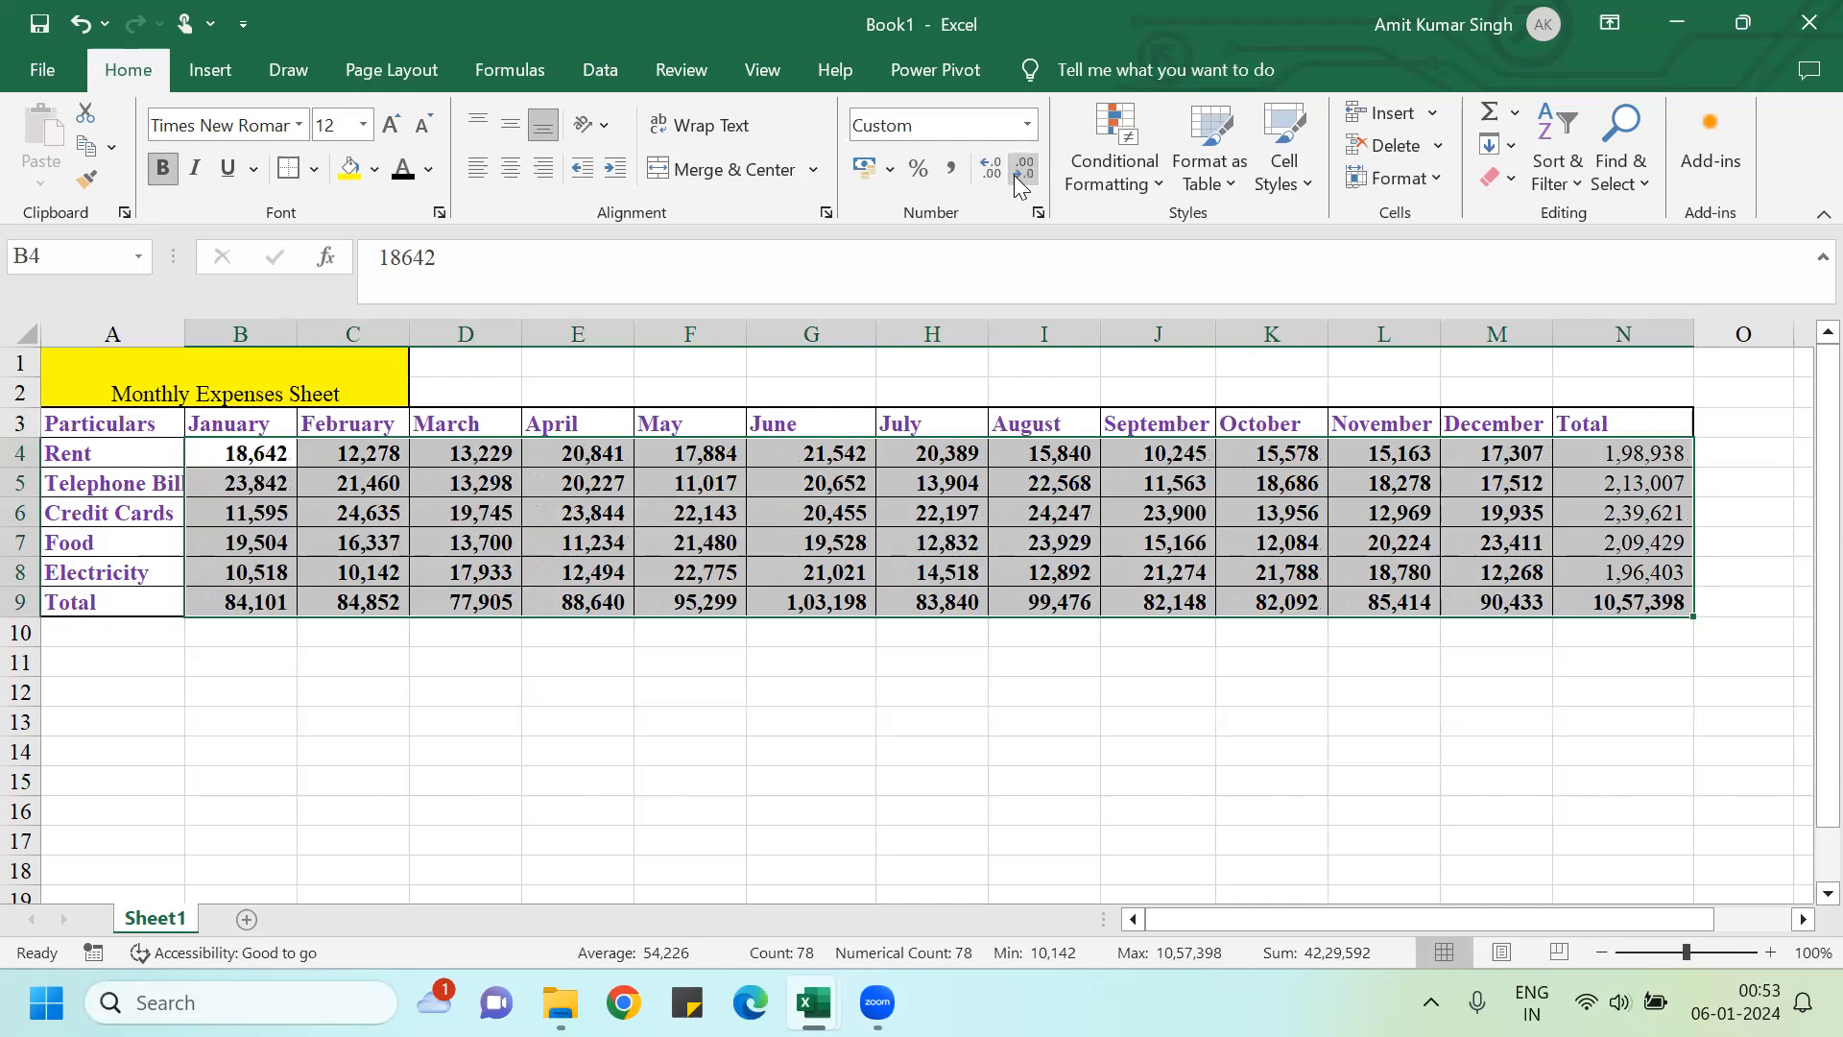
pyautogui.click(624, 693)
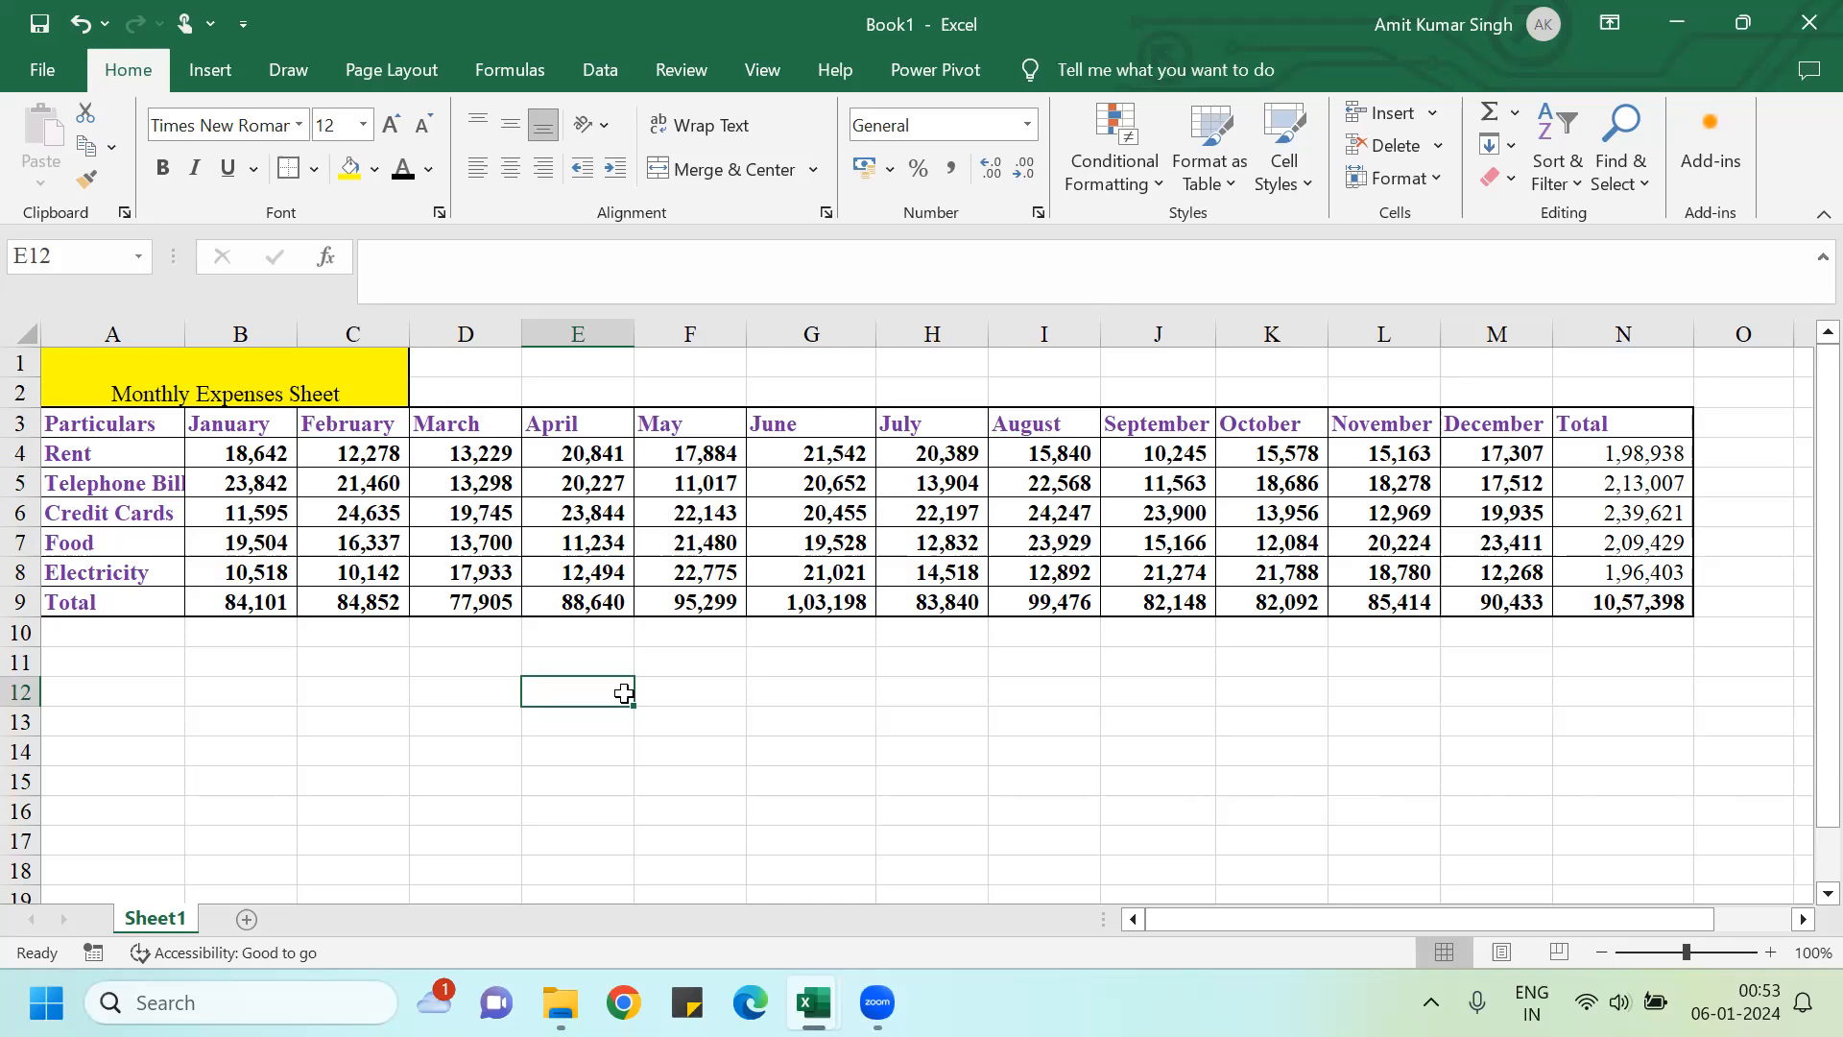
# Step: Enter the header Percentage in cell O3 and fit column O's width to it
pyautogui.click(946, 434)
pyautogui.press('Right')
pyautogui.press('Right')
pyautogui.press('Right')
pyautogui.press('Right')
pyautogui.press('Right')
pyautogui.press('Right')
pyautogui.press('Right')
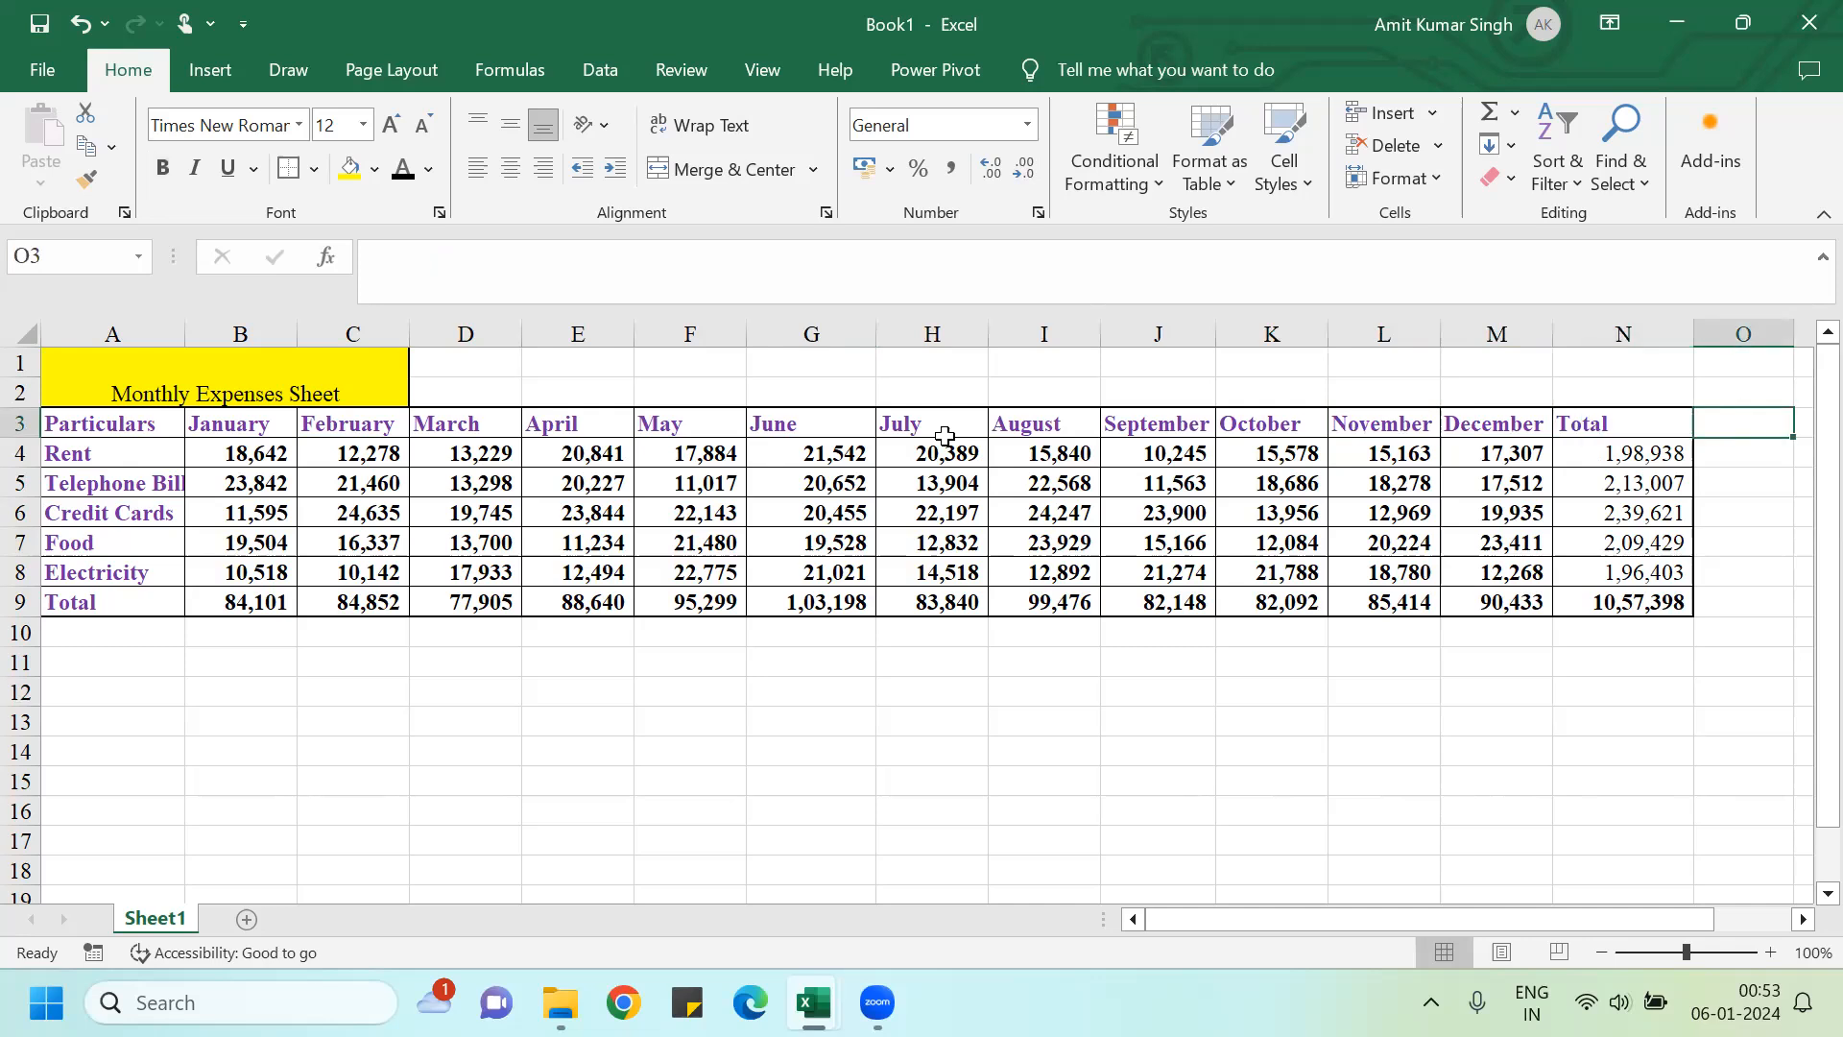
pyautogui.write('Perce')
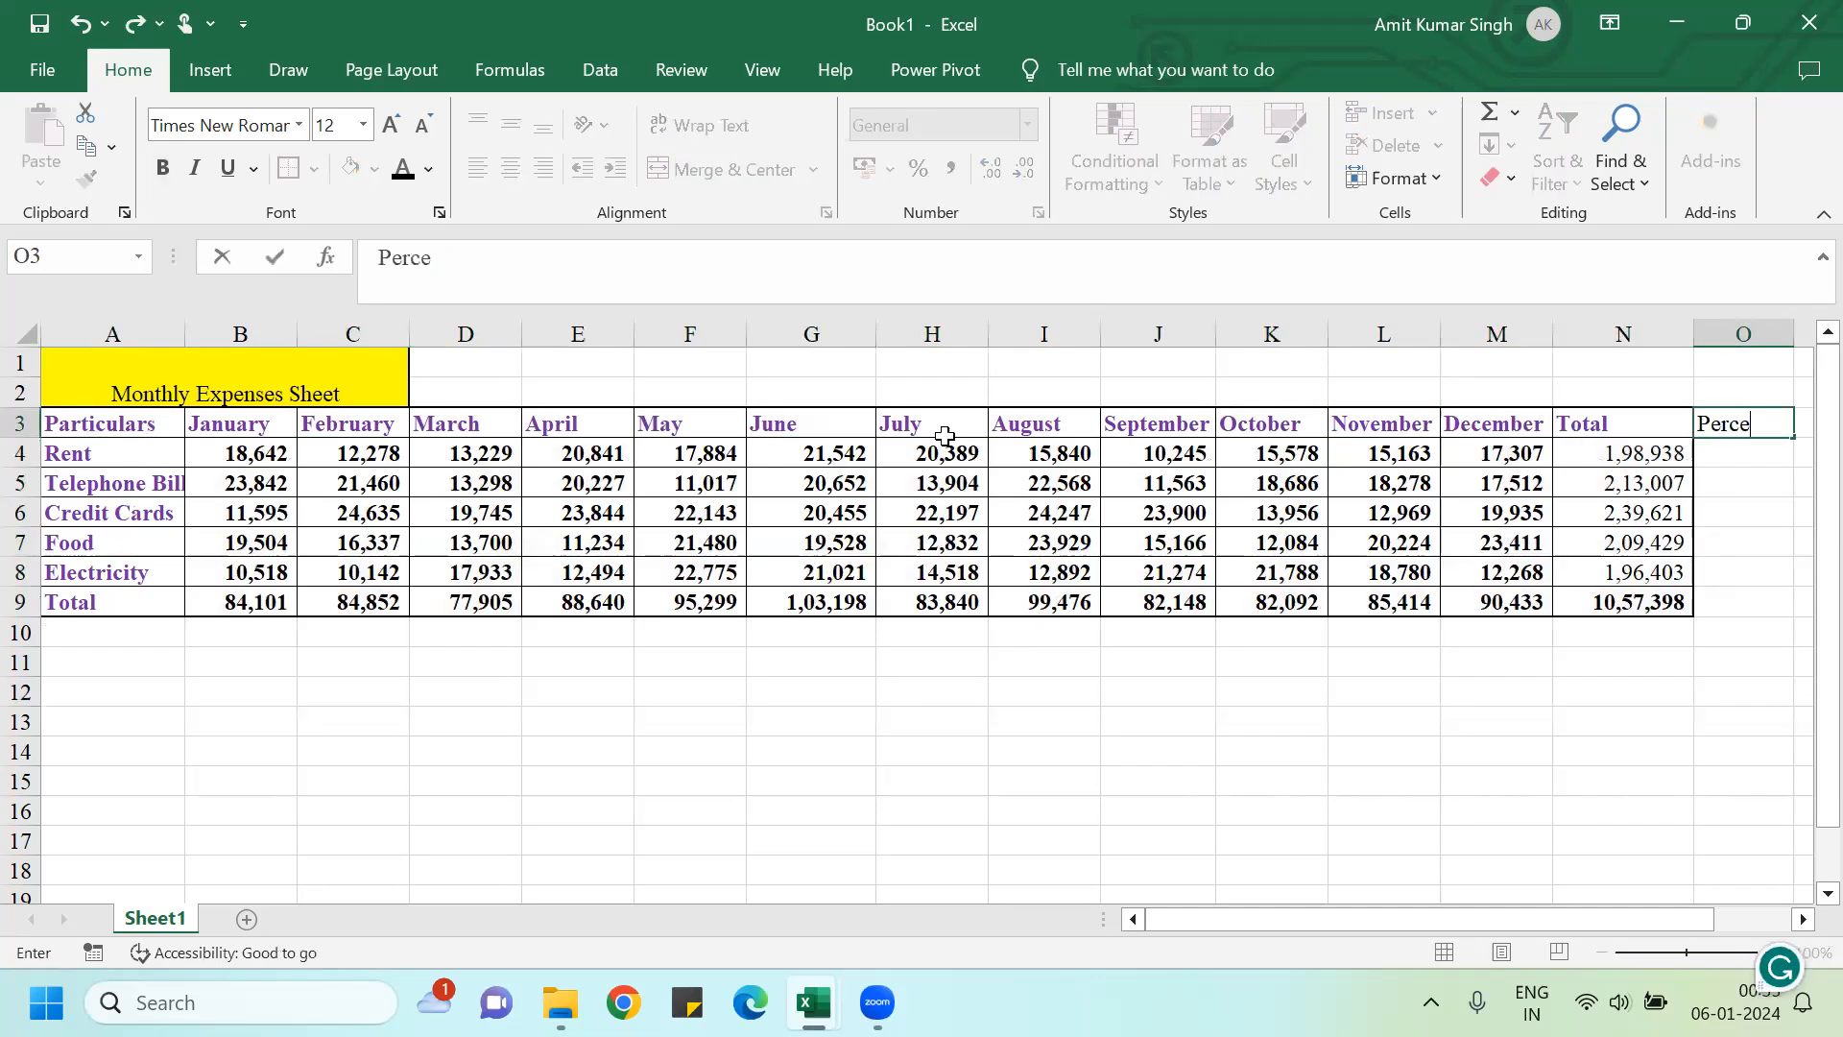
pyautogui.write('ntage')
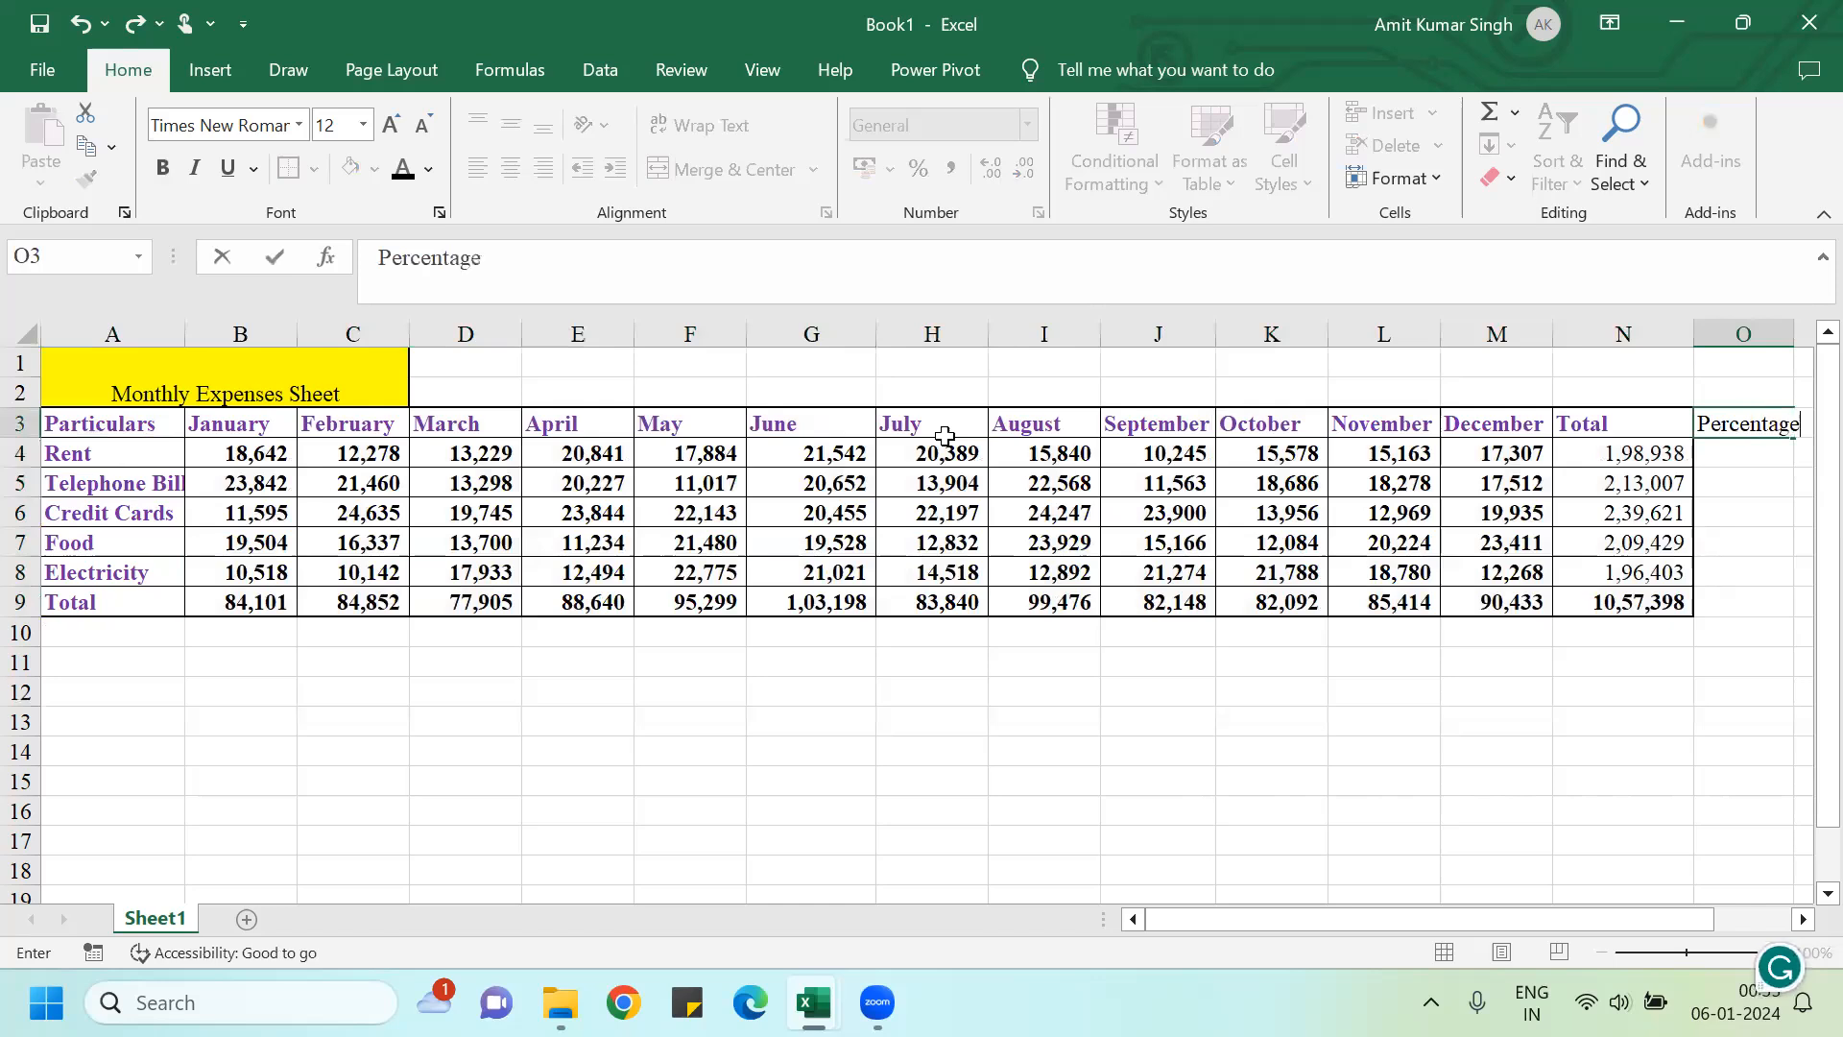
pyautogui.press('Return')
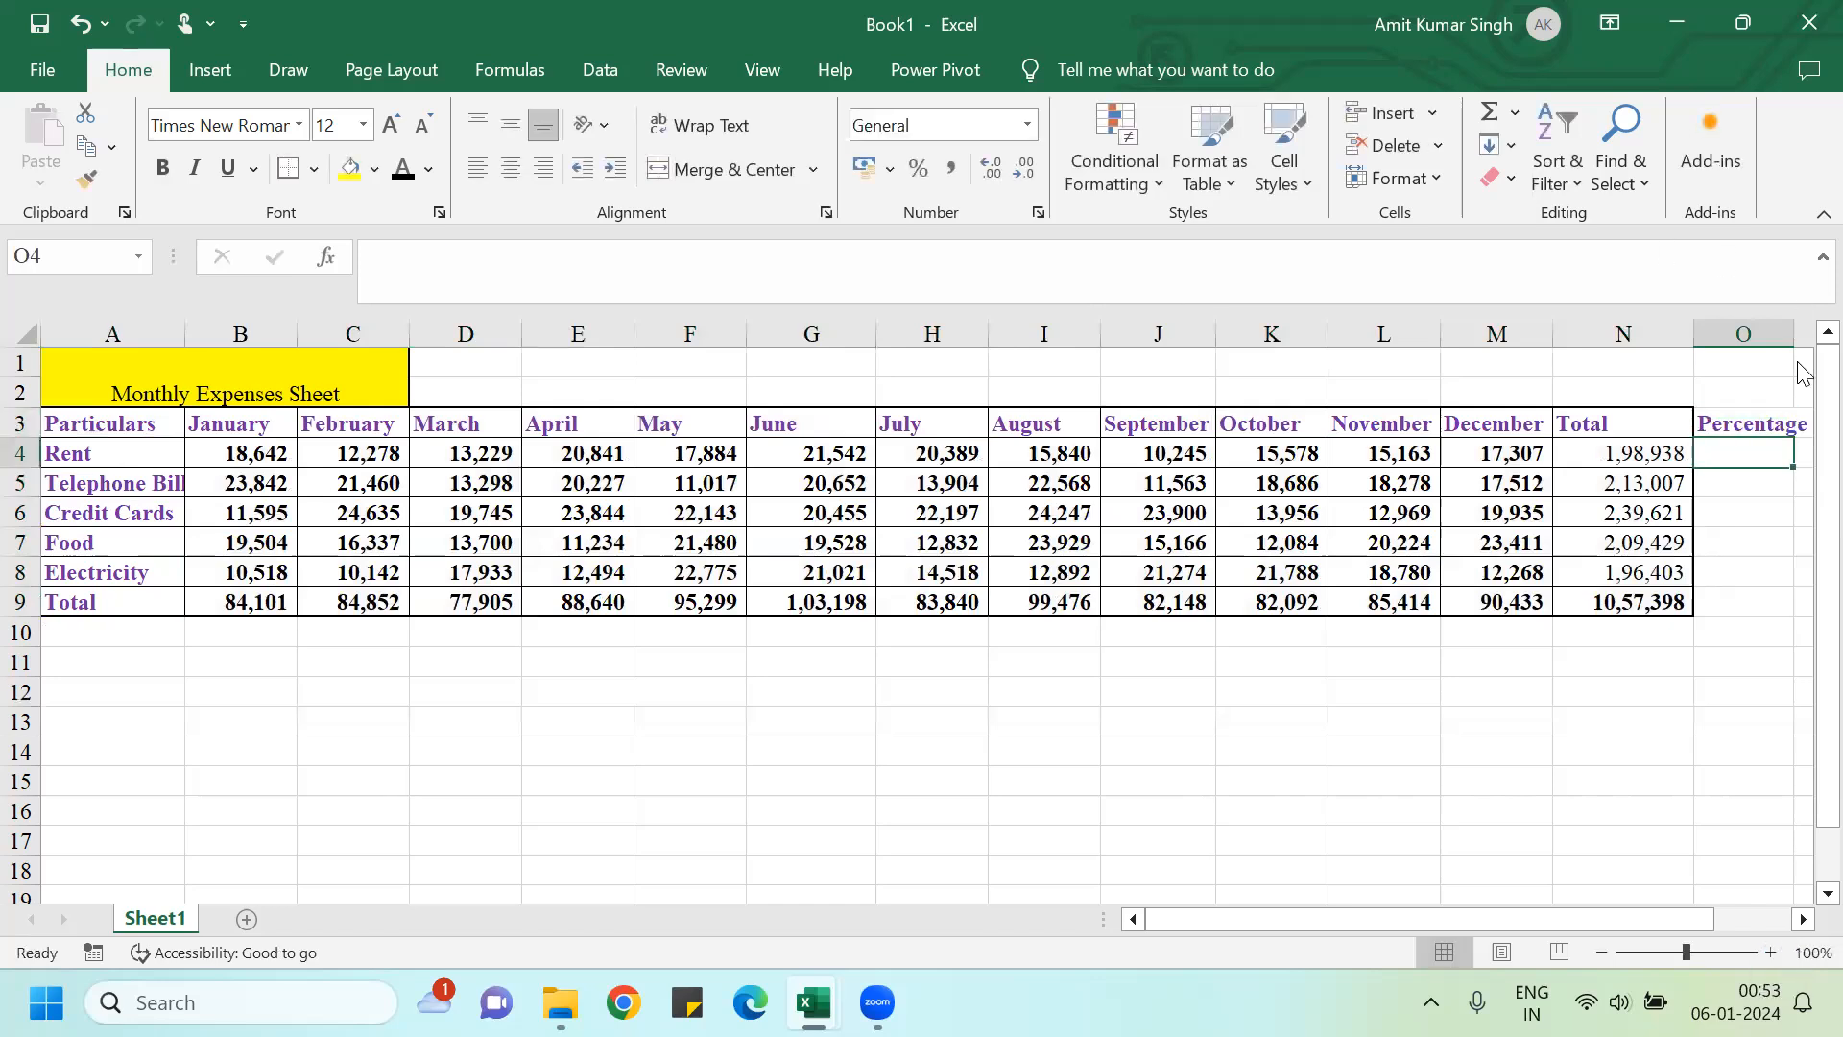
pyautogui.doubleClick(1800, 330)
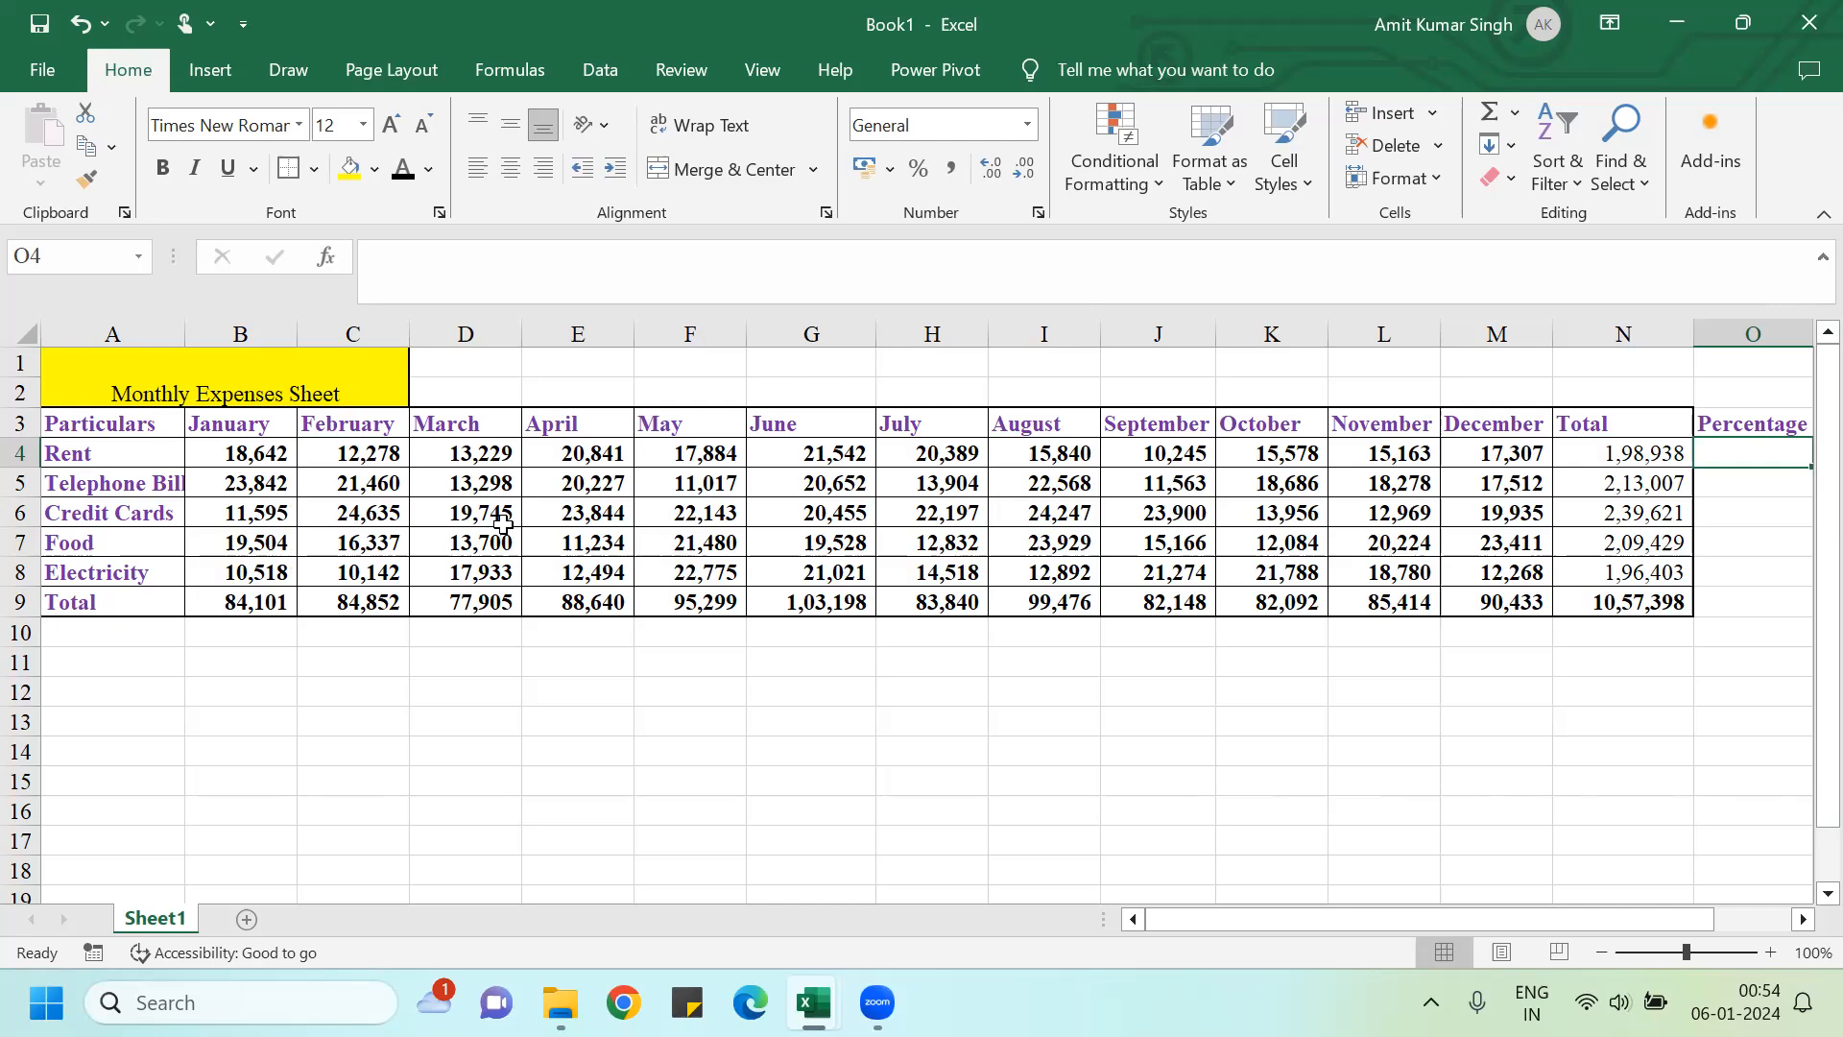
# Step: Unmerge the title cell Monthly Expenses Sheet across A1:C2
pyautogui.click(124, 380)
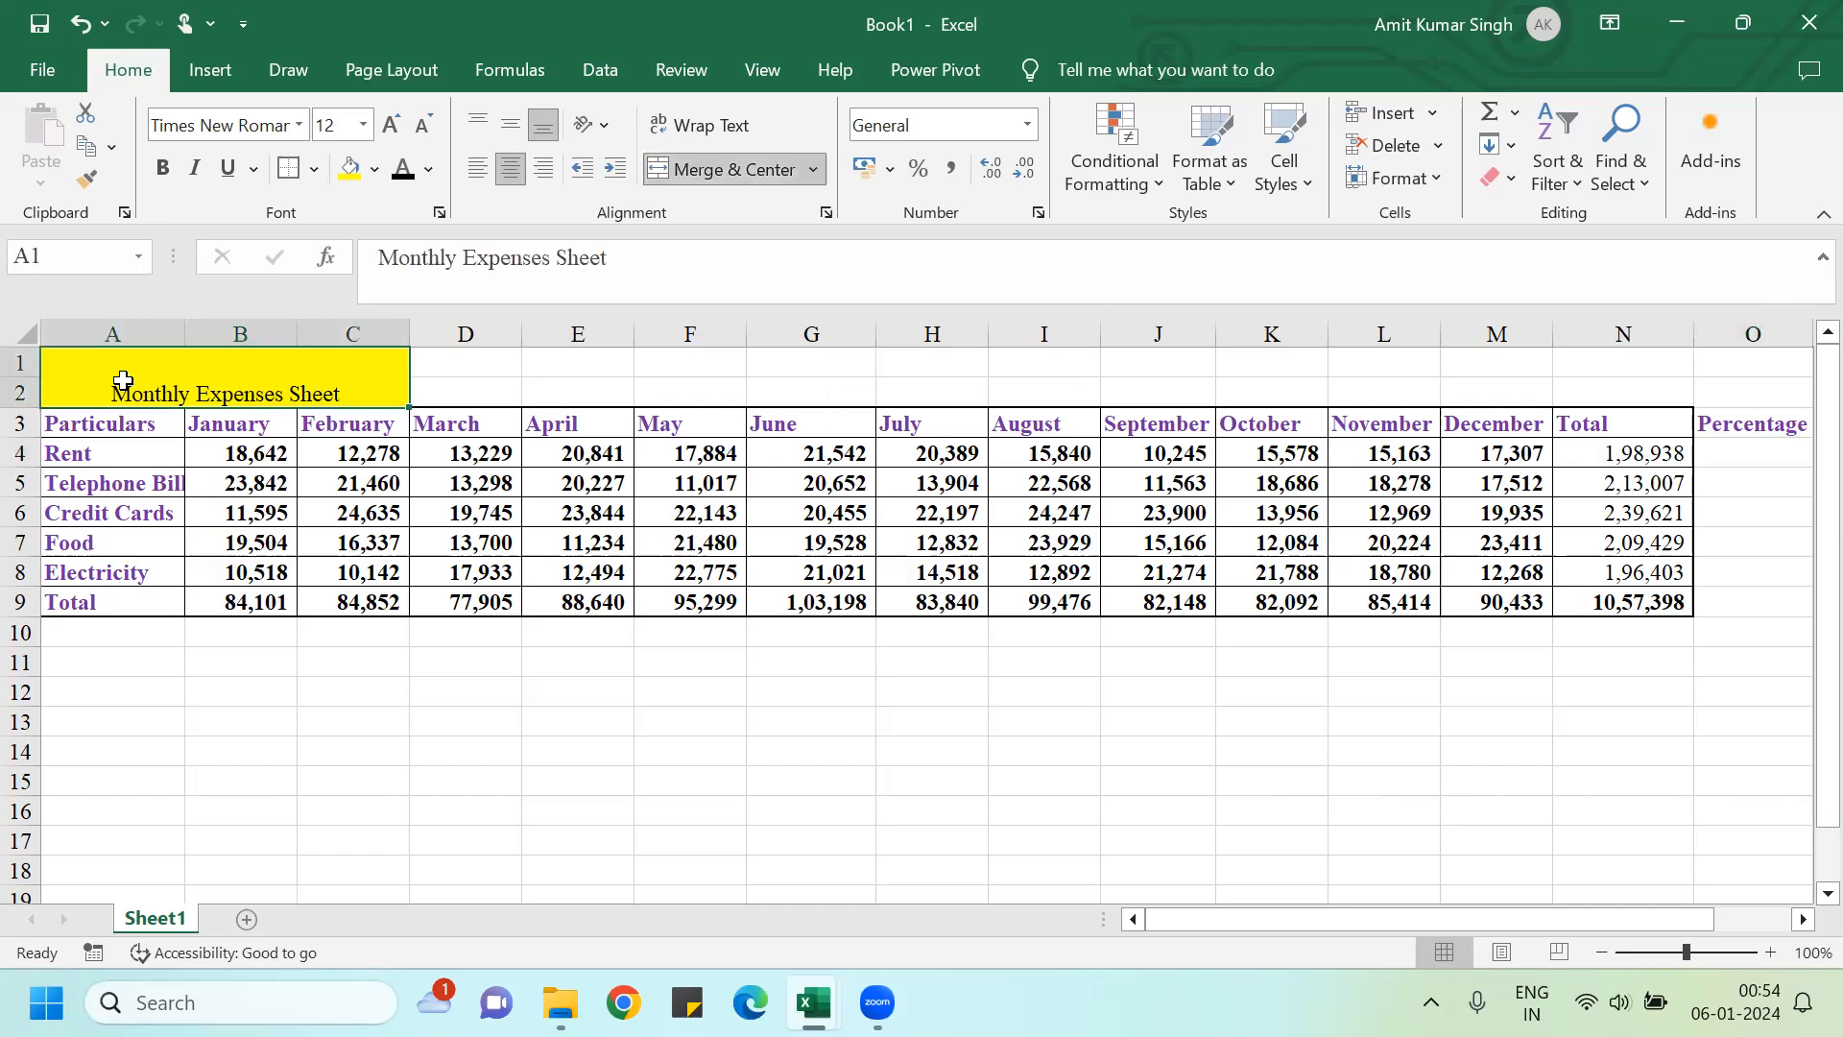
pyautogui.click(720, 171)
pyautogui.click(173, 558)
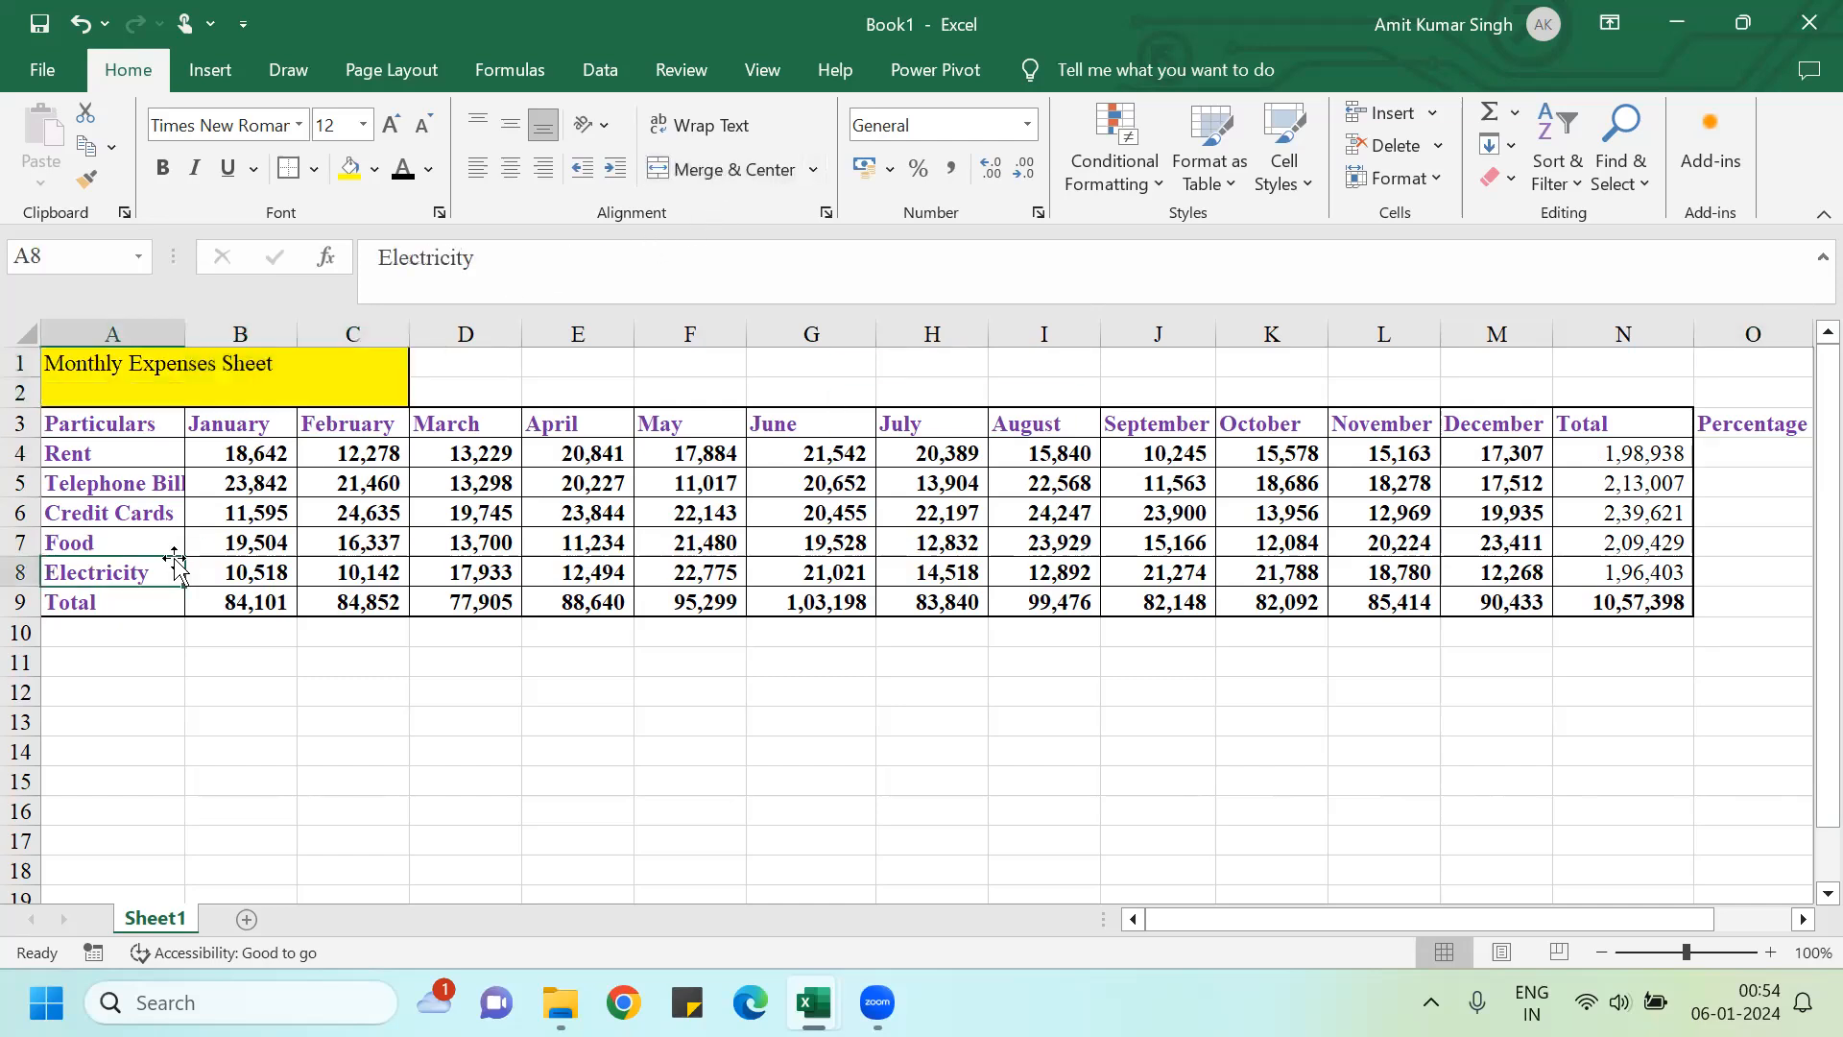
# Step: Wrap the title text Monthly Expenses Sheet within cell A1
pyautogui.click(120, 369)
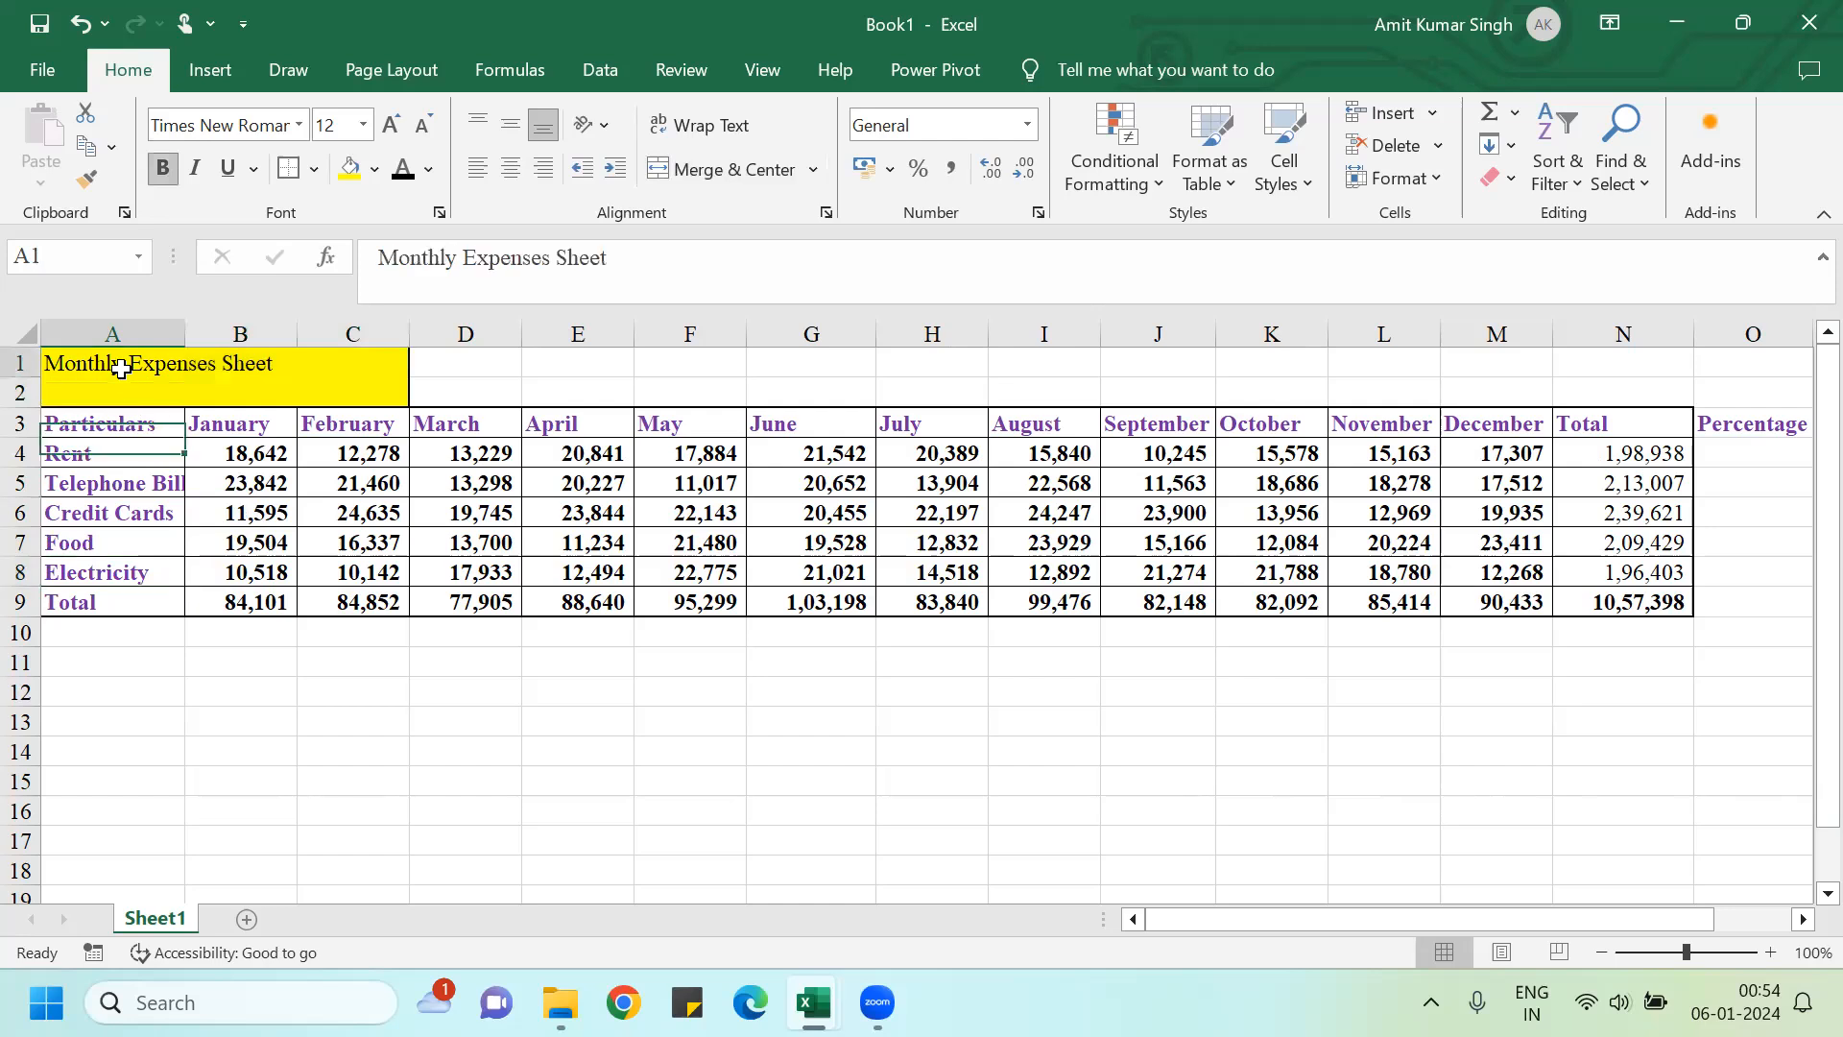
pyautogui.click(699, 125)
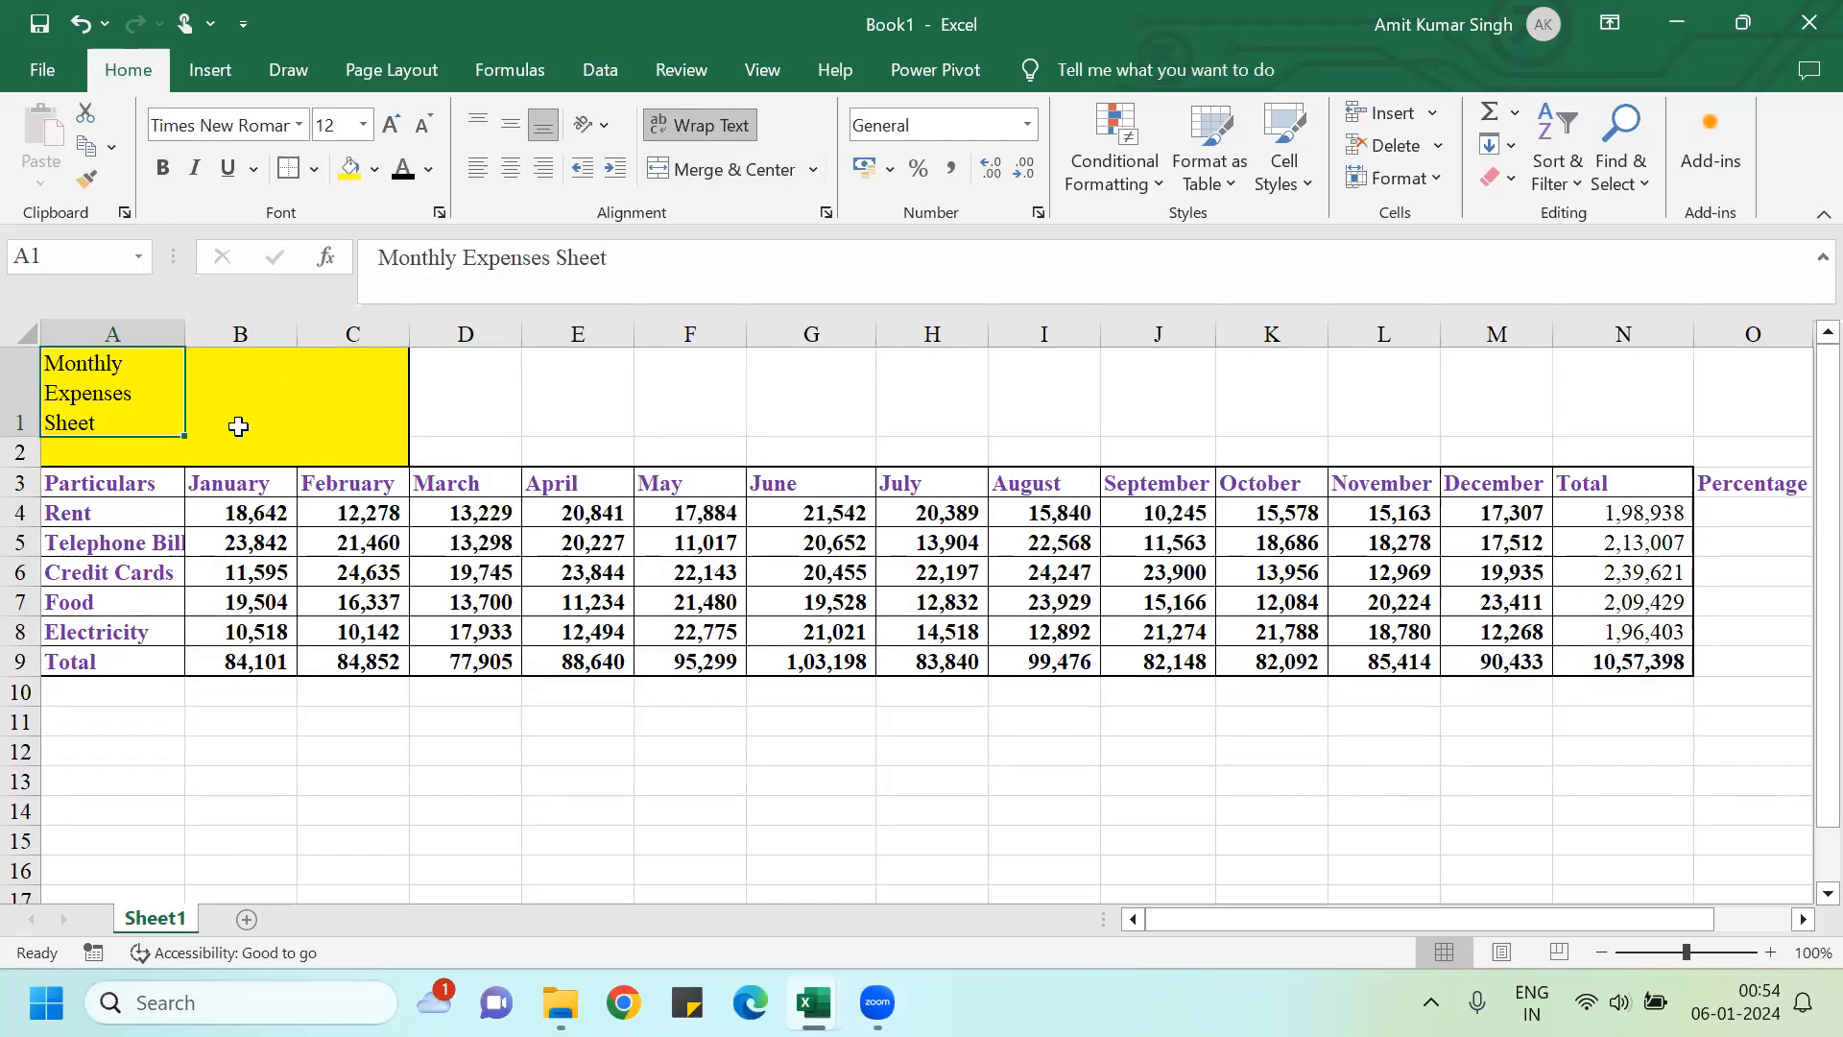
pyautogui.click(238, 425)
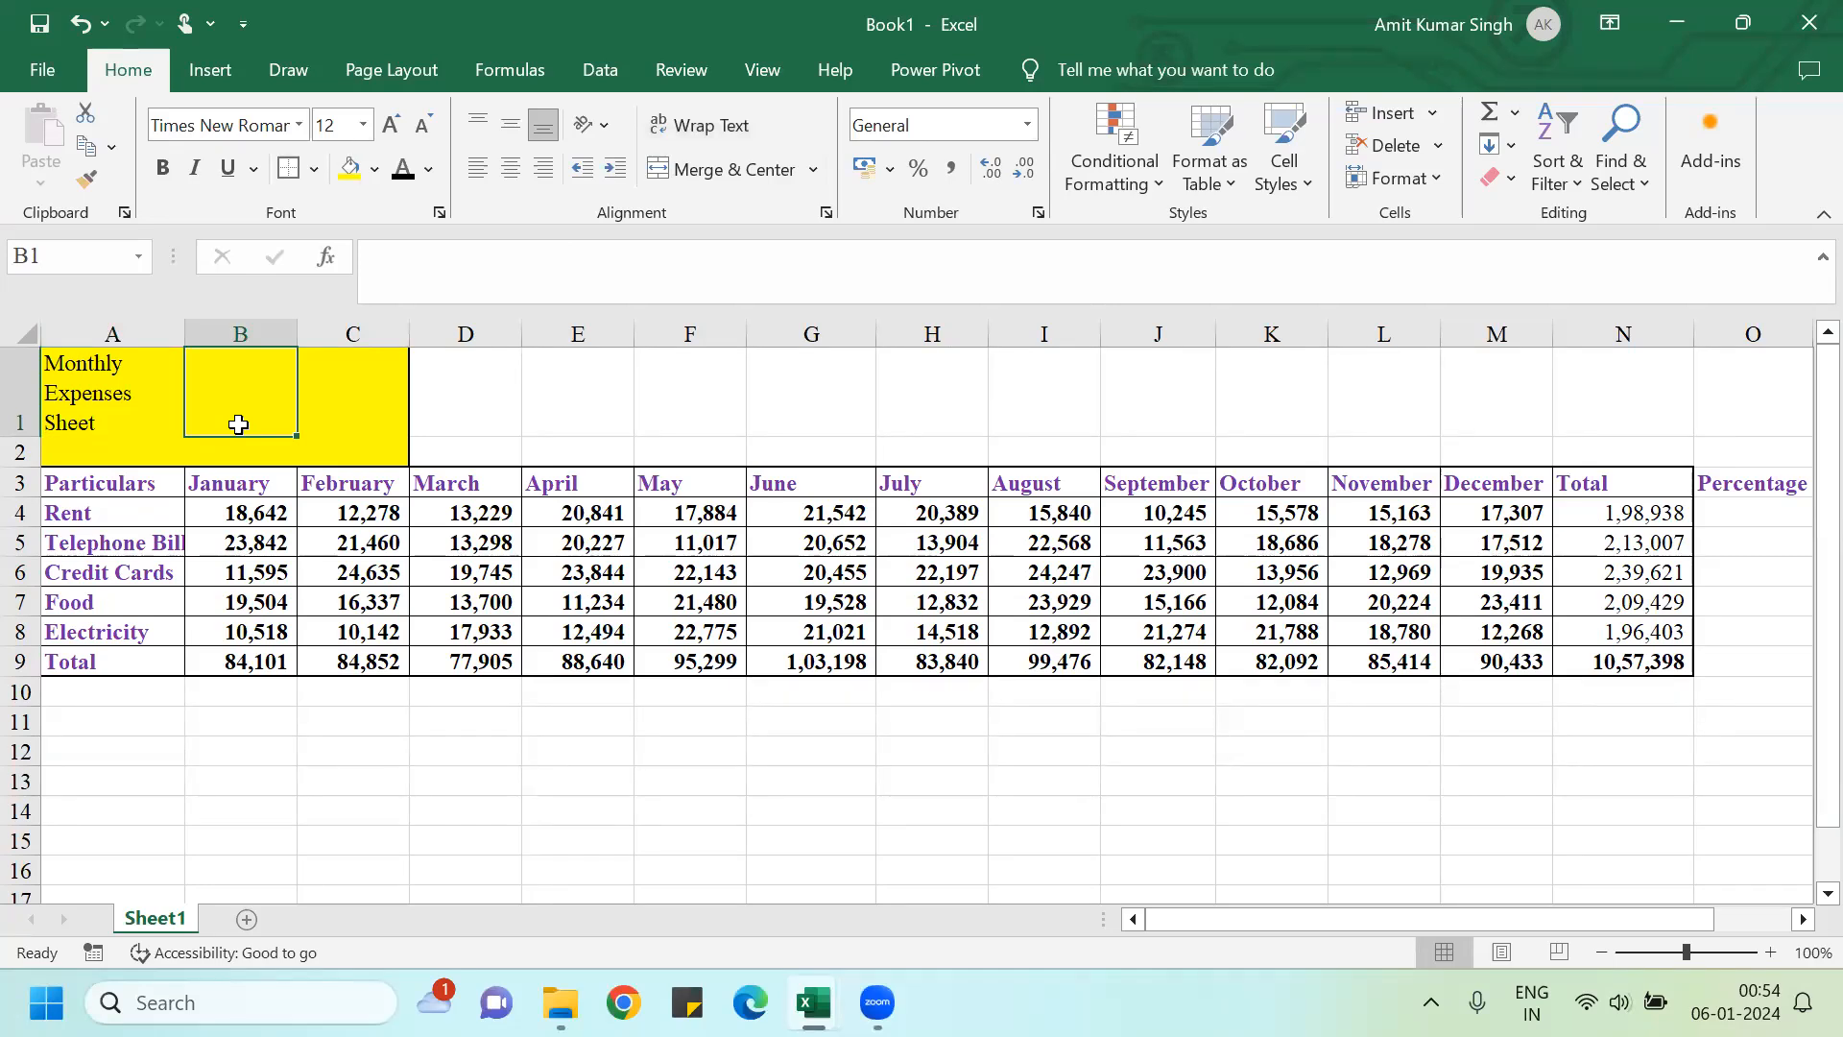
# Step: Change the fill colour of the title range A1:C2 to white
pyautogui.click(100, 403)
pyautogui.hotkey('shift', 'Right')
pyautogui.hotkey('shift', 'Right')
pyautogui.hotkey('shift', 'Down')
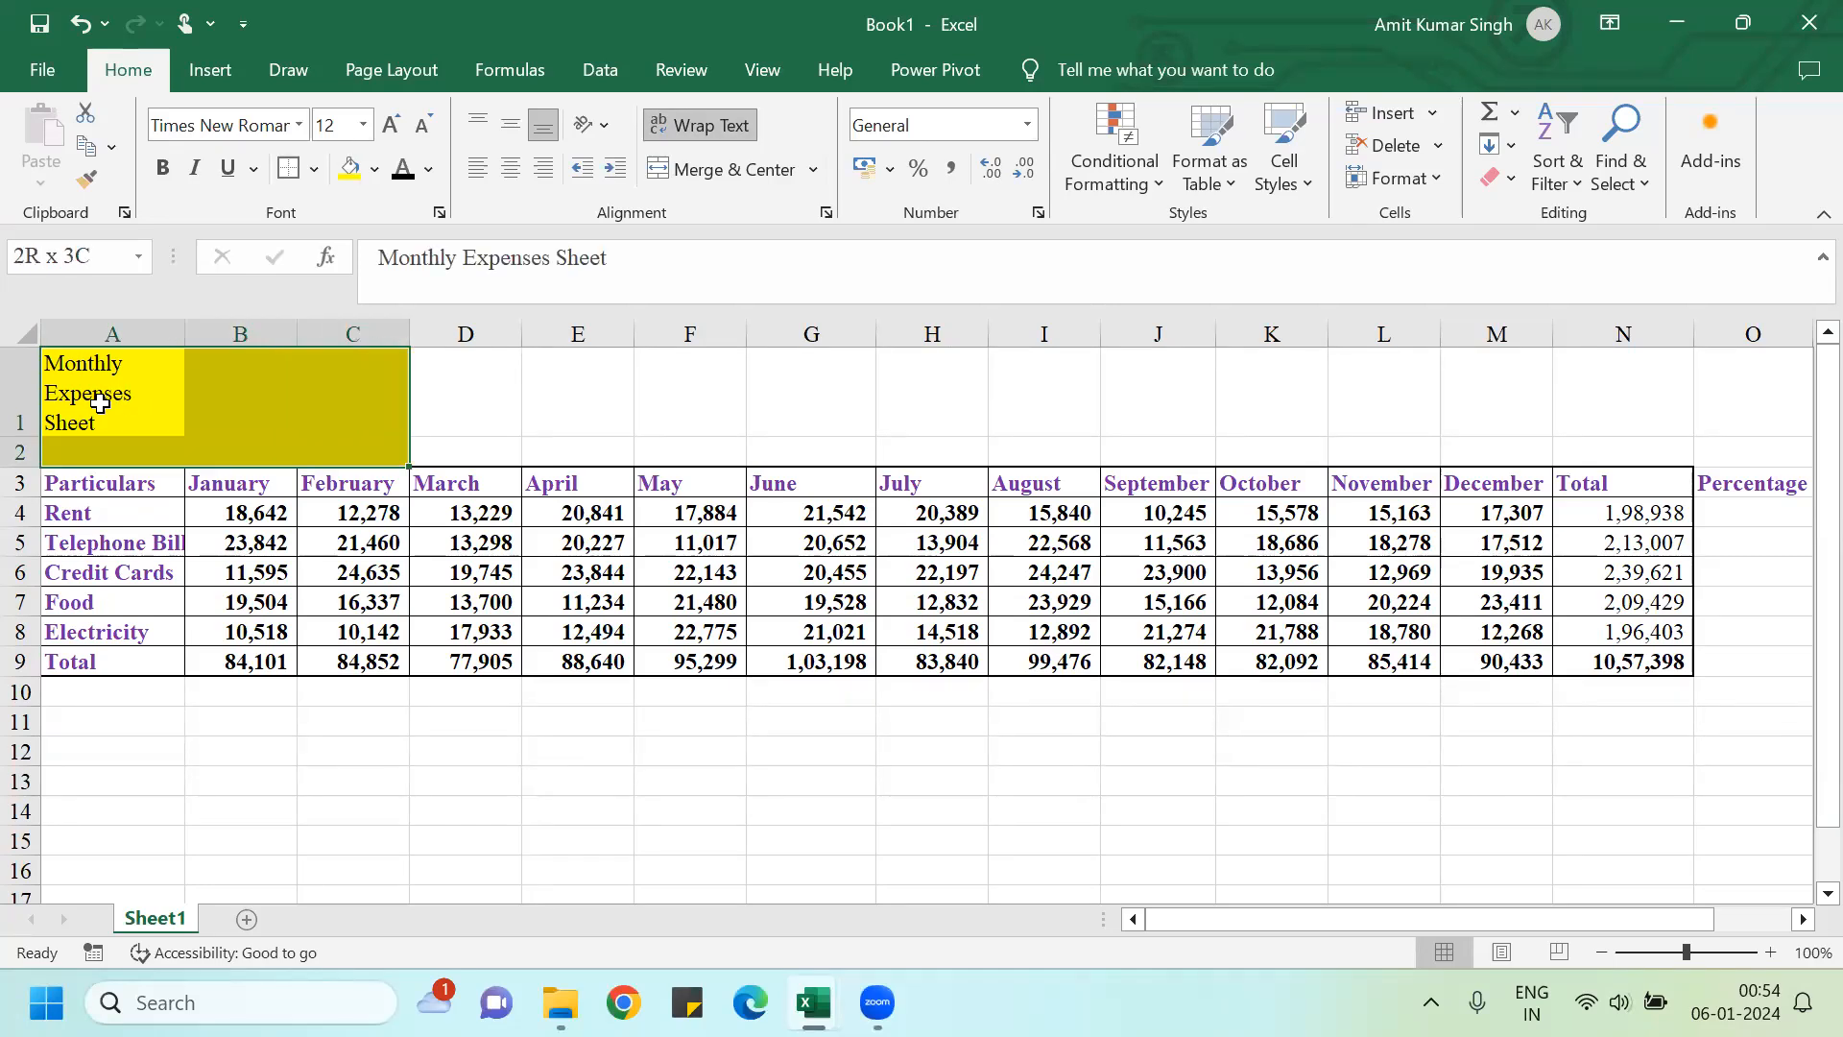
pyautogui.click(375, 170)
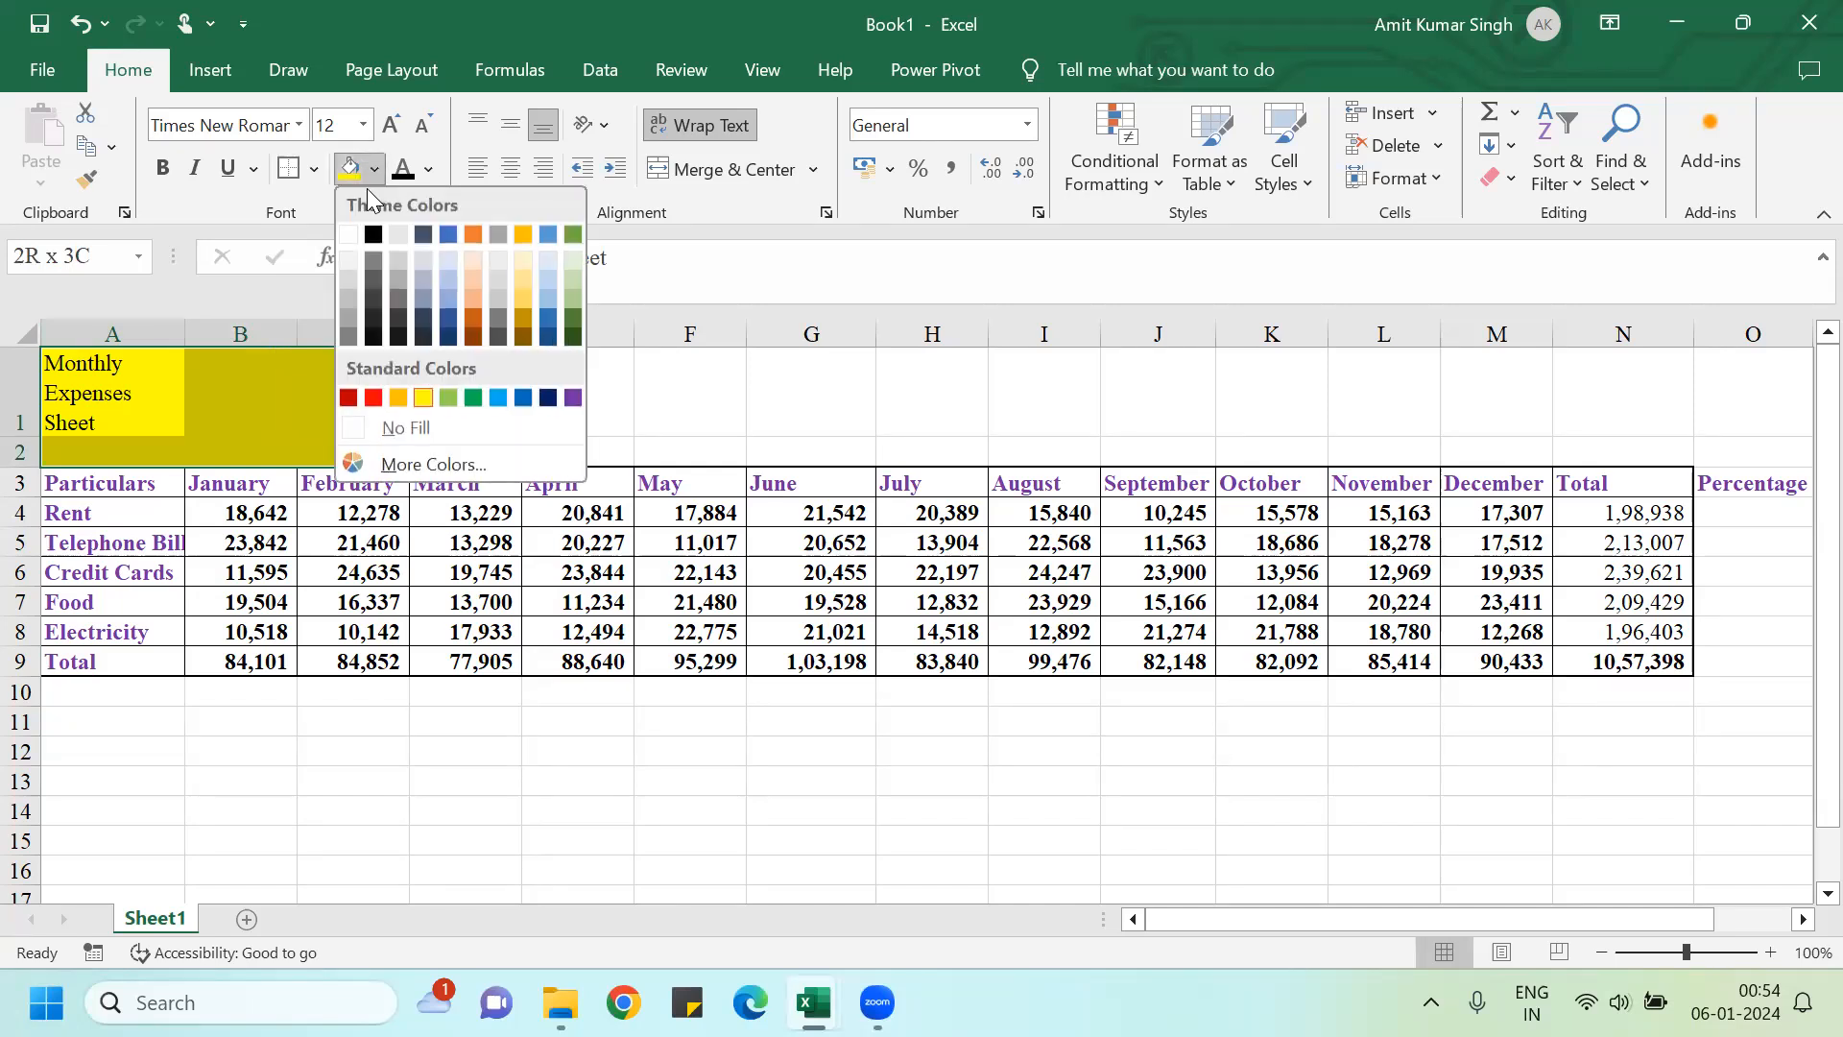
pyautogui.click(351, 238)
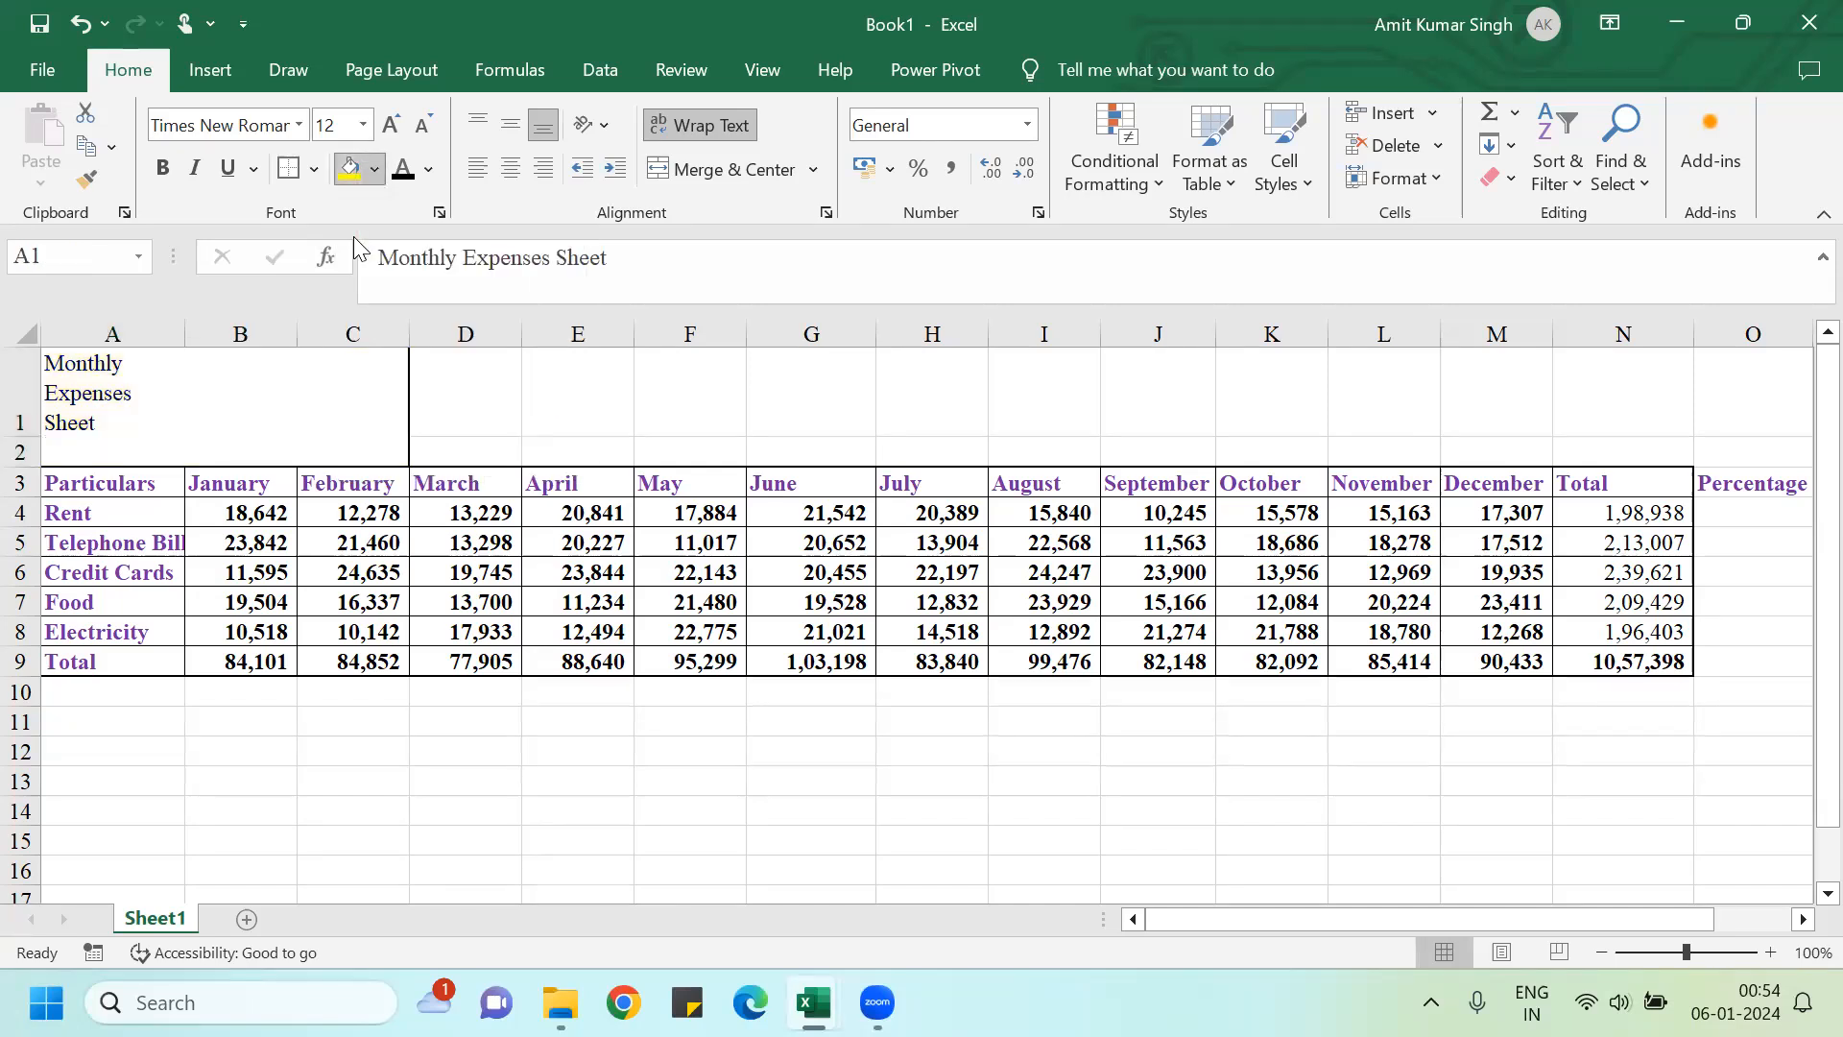
pyautogui.click(236, 379)
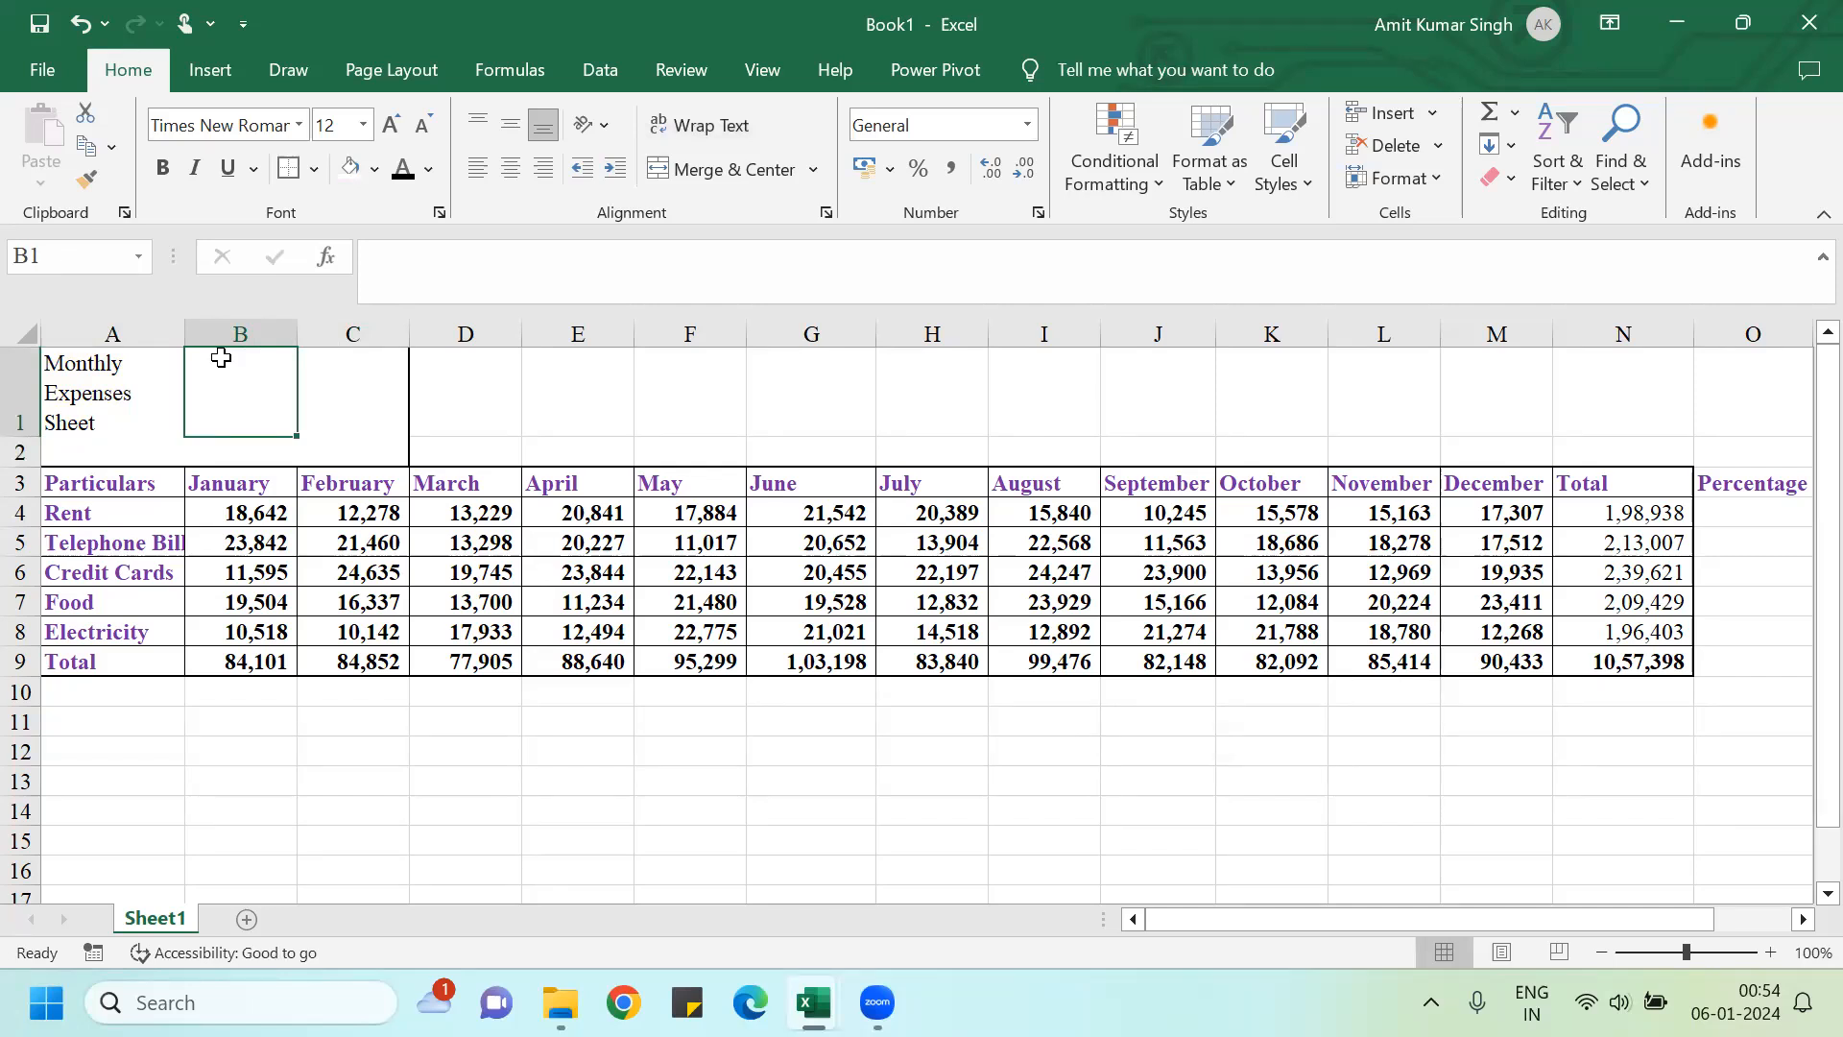
pyautogui.click(239, 333)
pyautogui.hotkey('shift', 'Right')
pyautogui.hotkey('shift', 'Right')
pyautogui.hotkey('shift', 'Right')
pyautogui.hotkey('shift', 'Right')
pyautogui.hotkey('shift', 'Right')
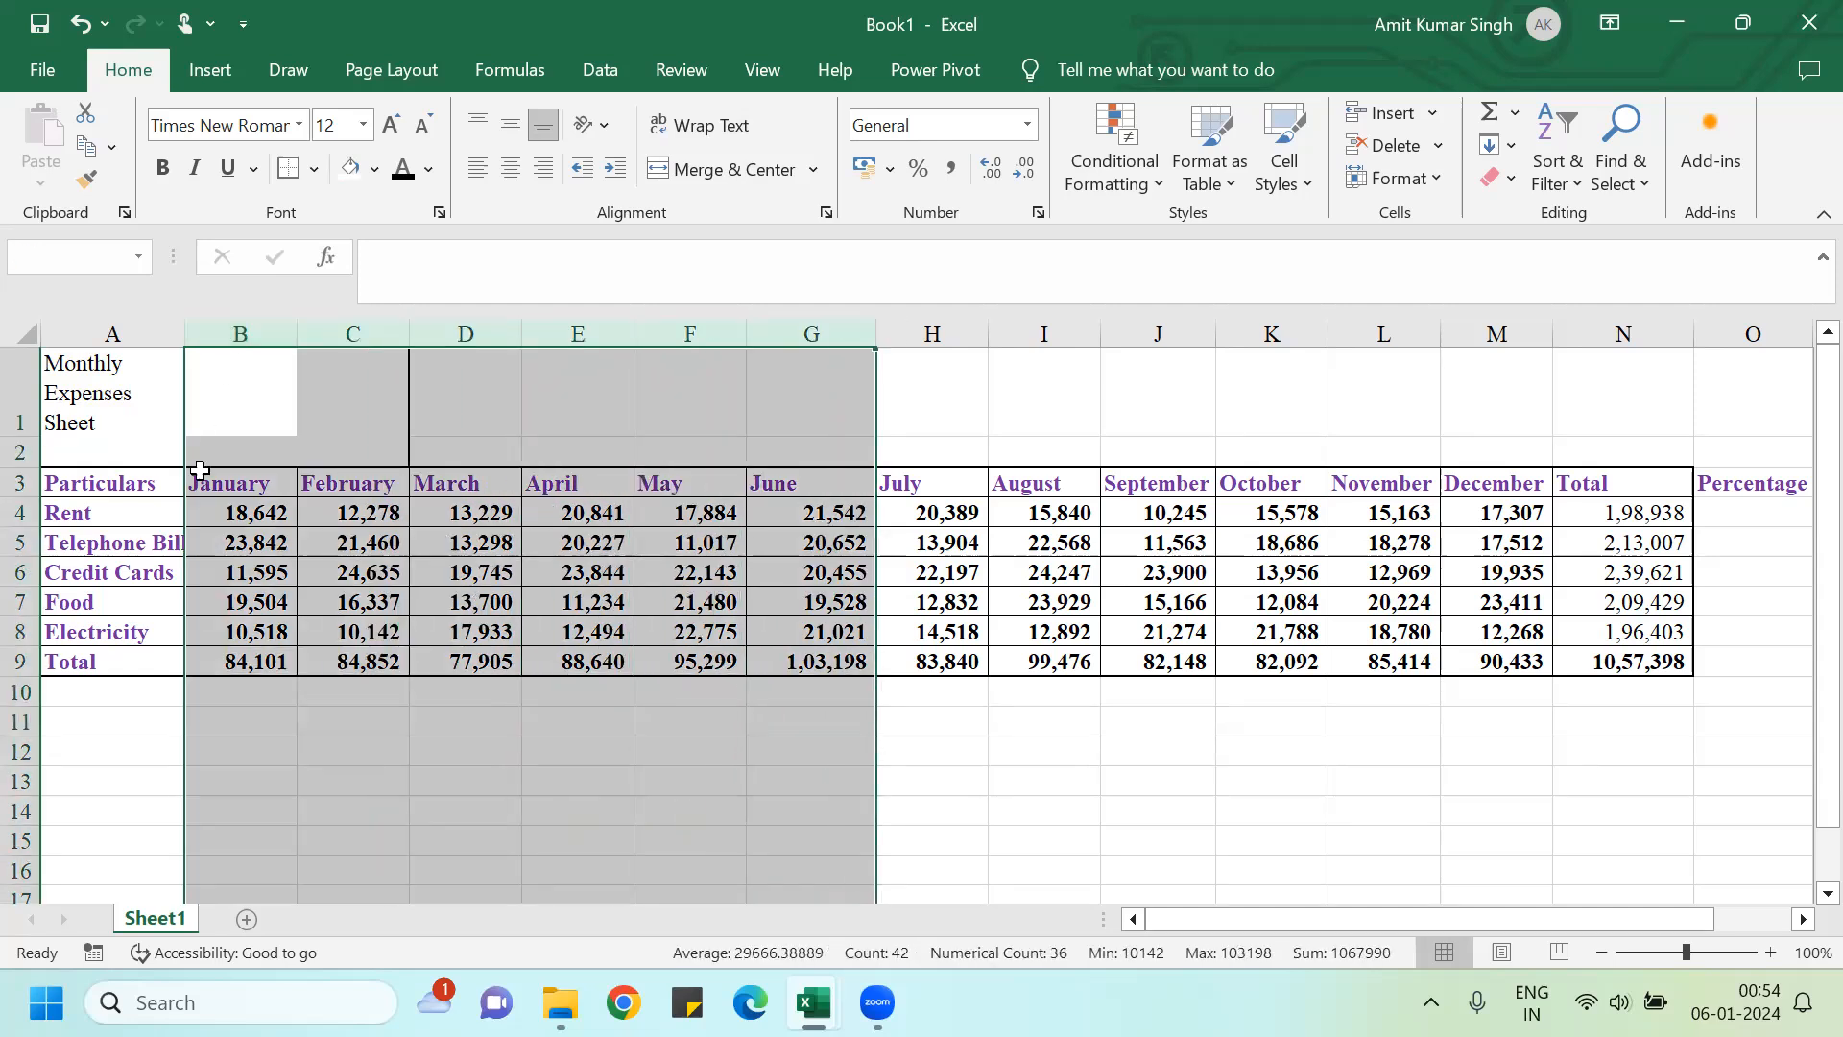
# Step: Hide the January to December columns, B through M
pyautogui.click(235, 513)
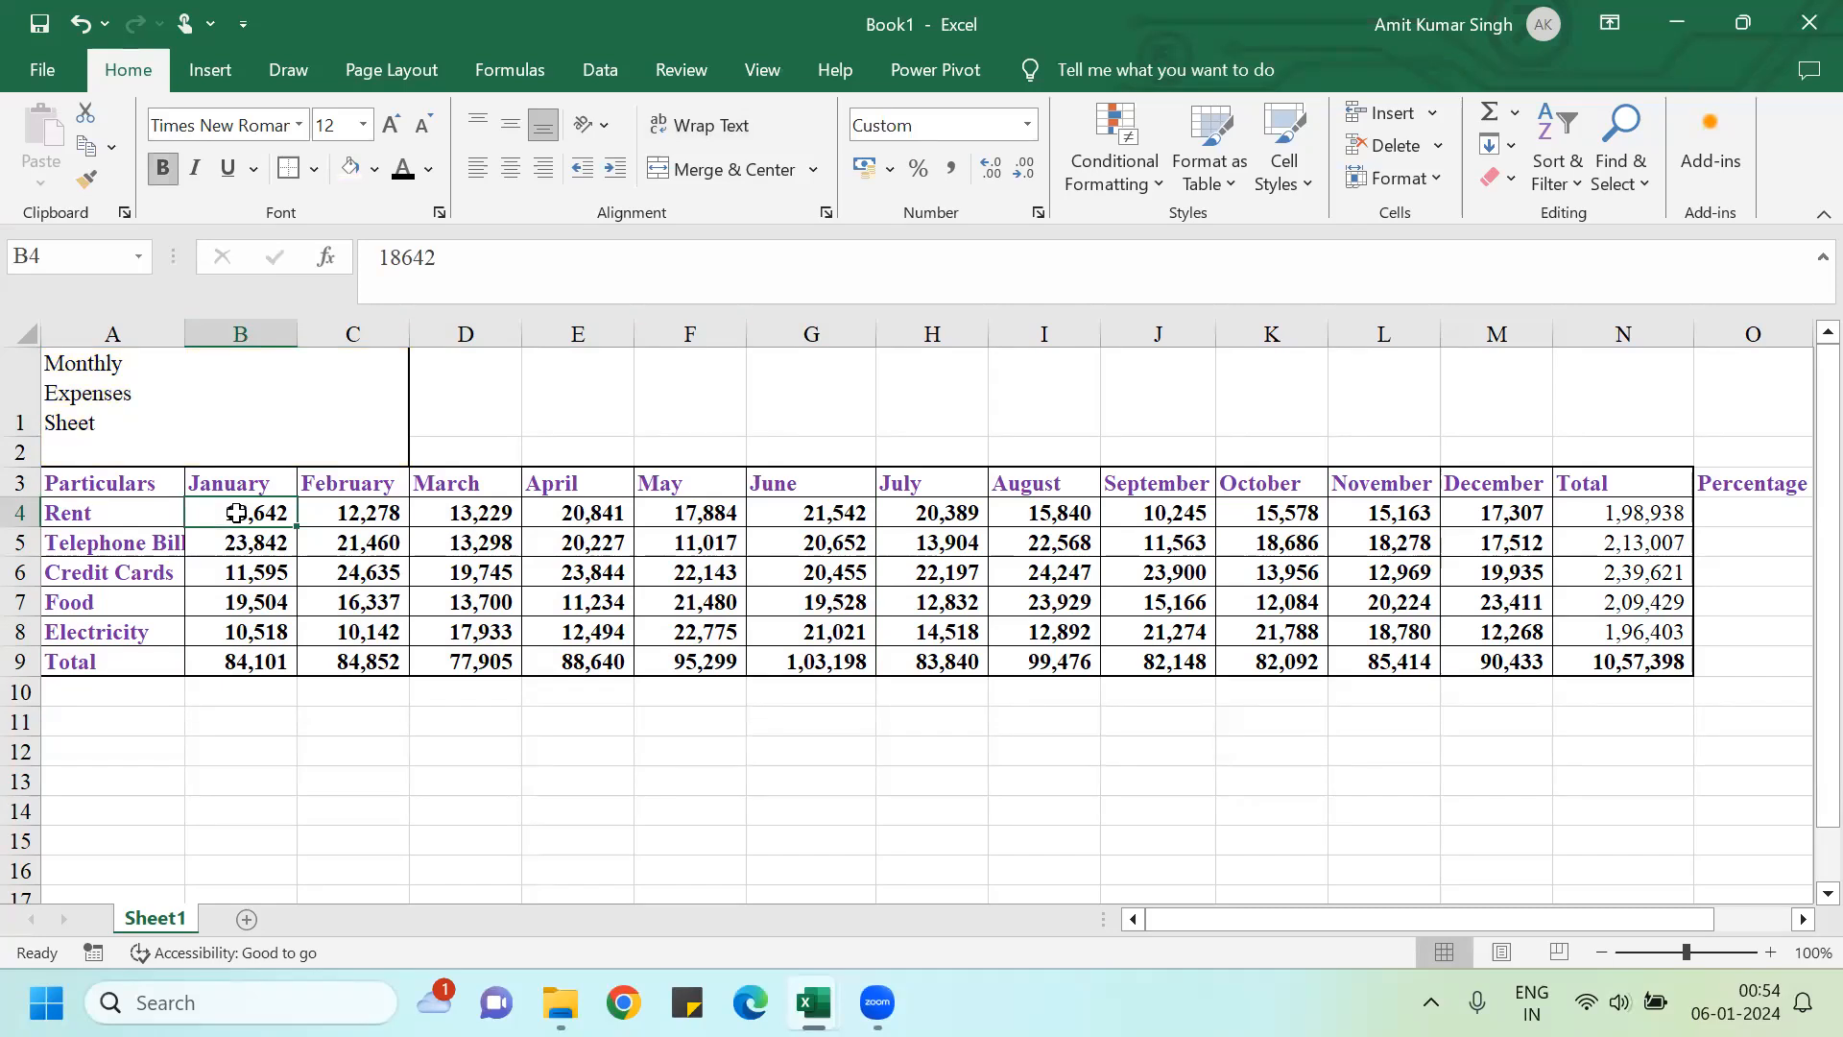
pyautogui.hotkey('ctrl', 'space')
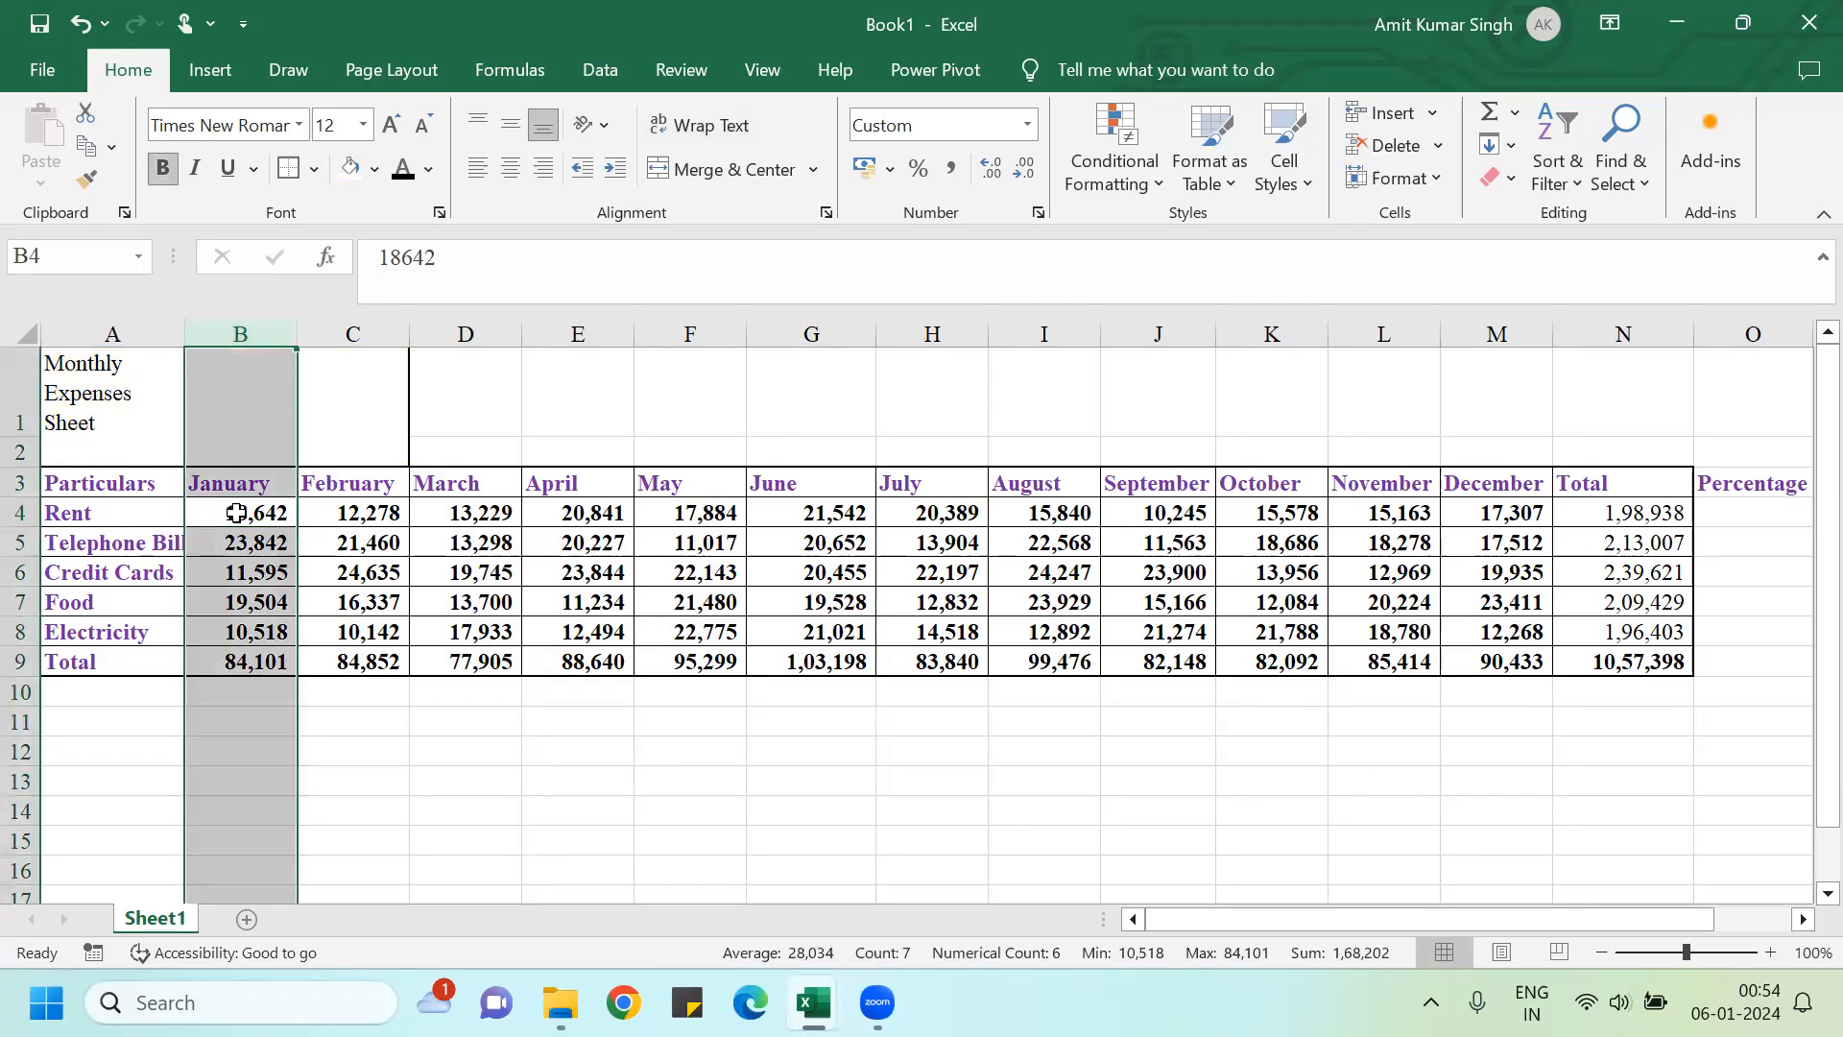
pyautogui.hotkey('shift', 'Right')
pyautogui.hotkey('shift', 'Right')
pyautogui.hotkey('shift', 'Right')
pyautogui.hotkey('shift', 'Right')
pyautogui.hotkey('shift', 'Right')
pyautogui.hotkey('shift', 'Right')
pyautogui.hotkey('shift', 'Right')
pyautogui.hotkey('shift', 'Right')
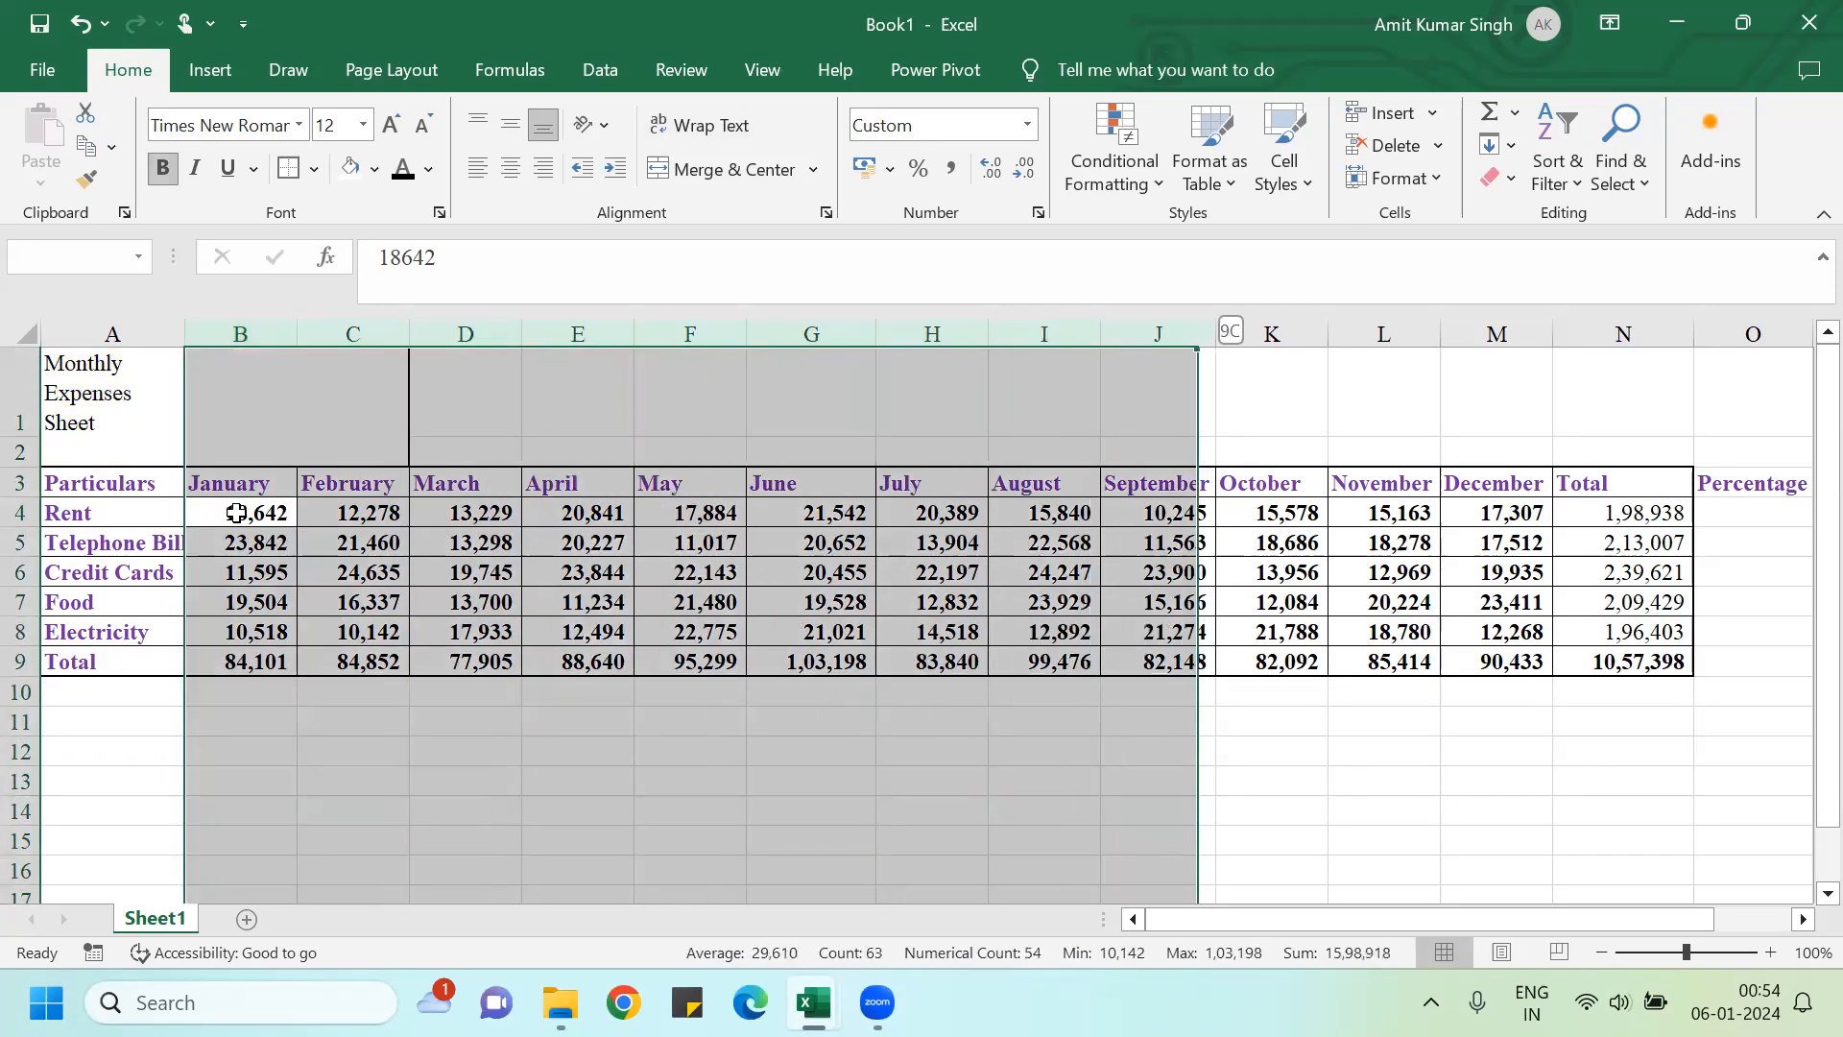
pyautogui.hotkey('shift', 'Right')
pyautogui.hotkey('shift', 'Right')
pyautogui.hotkey('shift', 'Right')
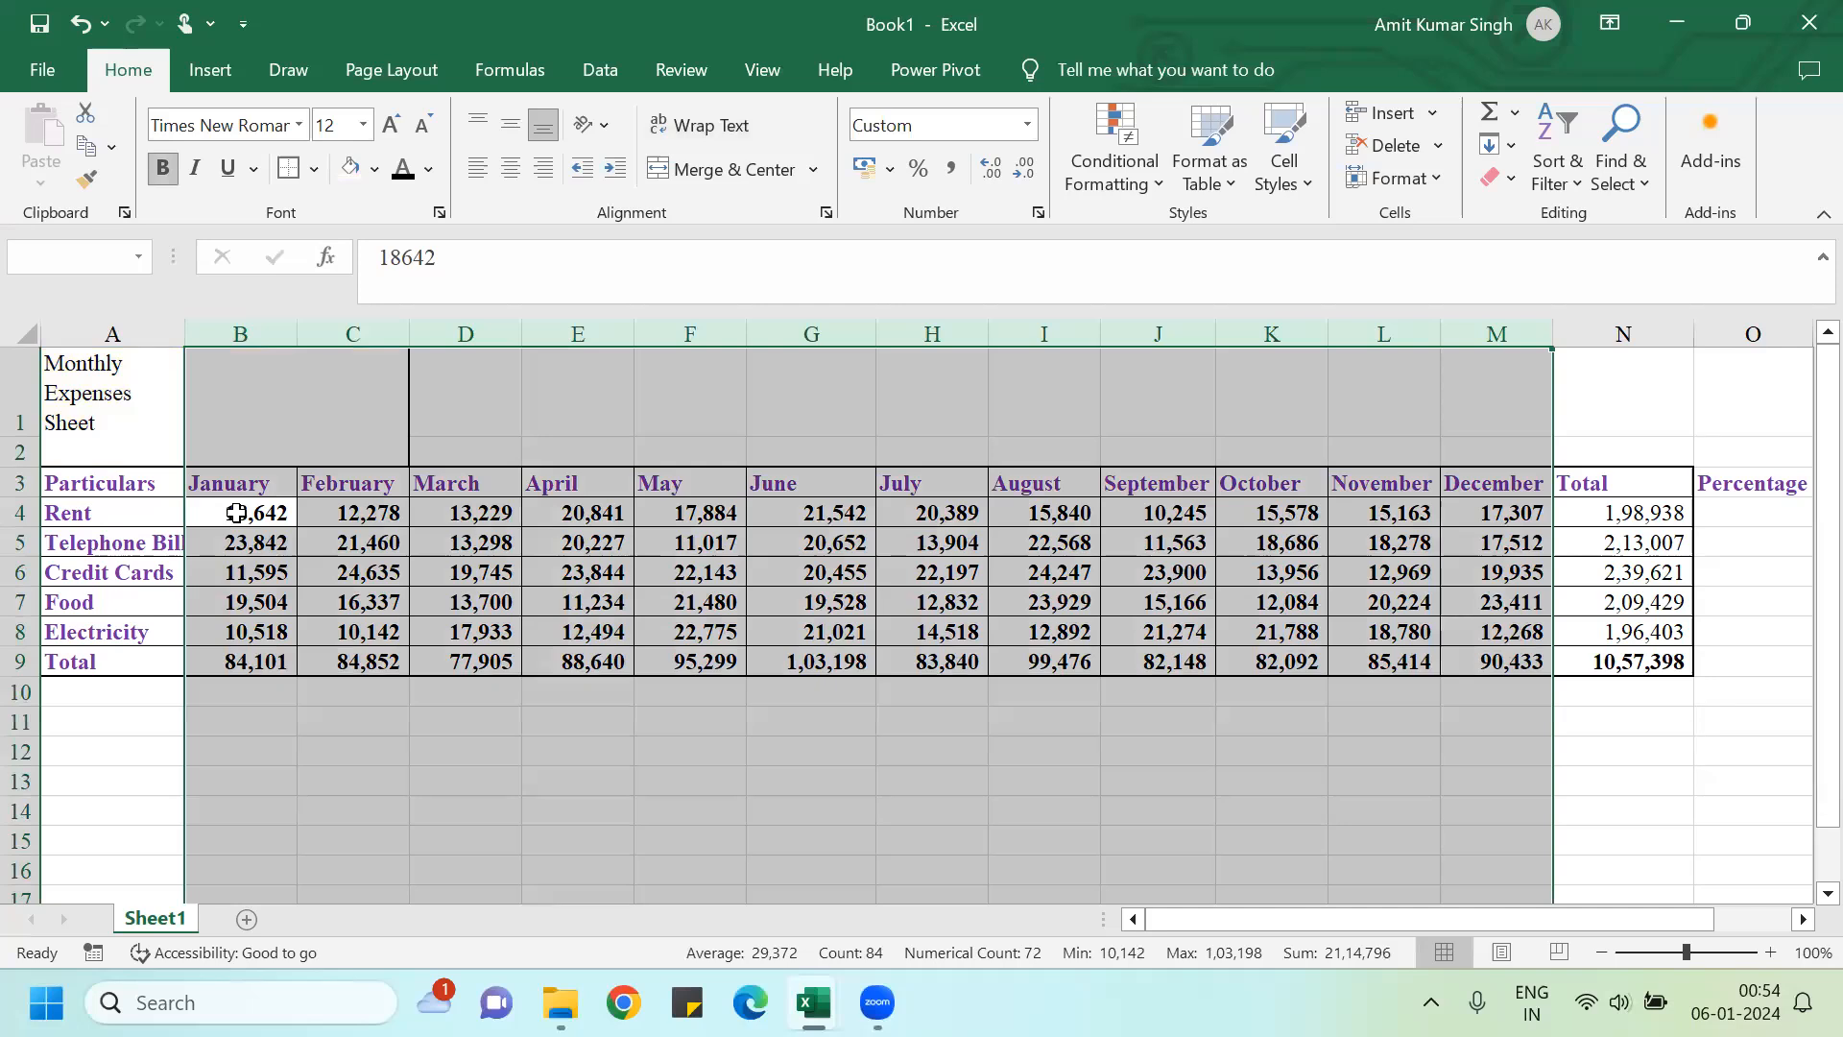
pyautogui.hotkey('ctrl', '0')
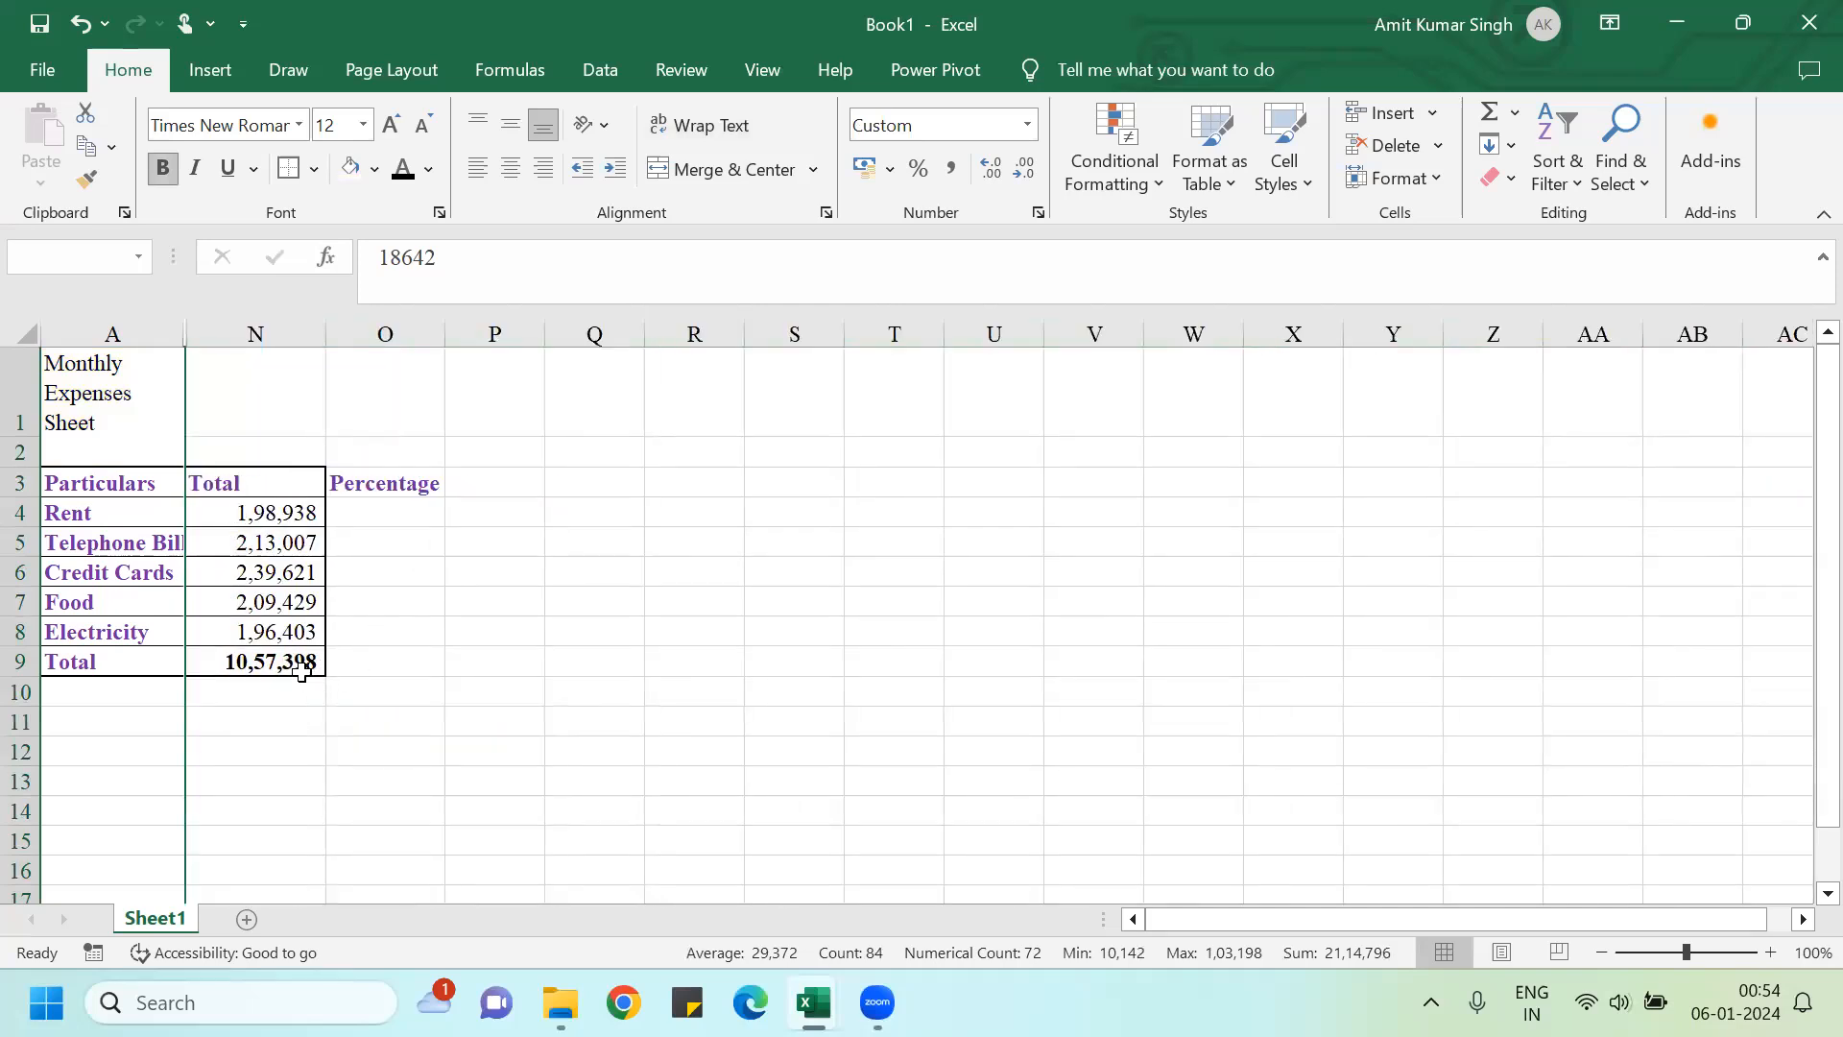
pyautogui.click(293, 662)
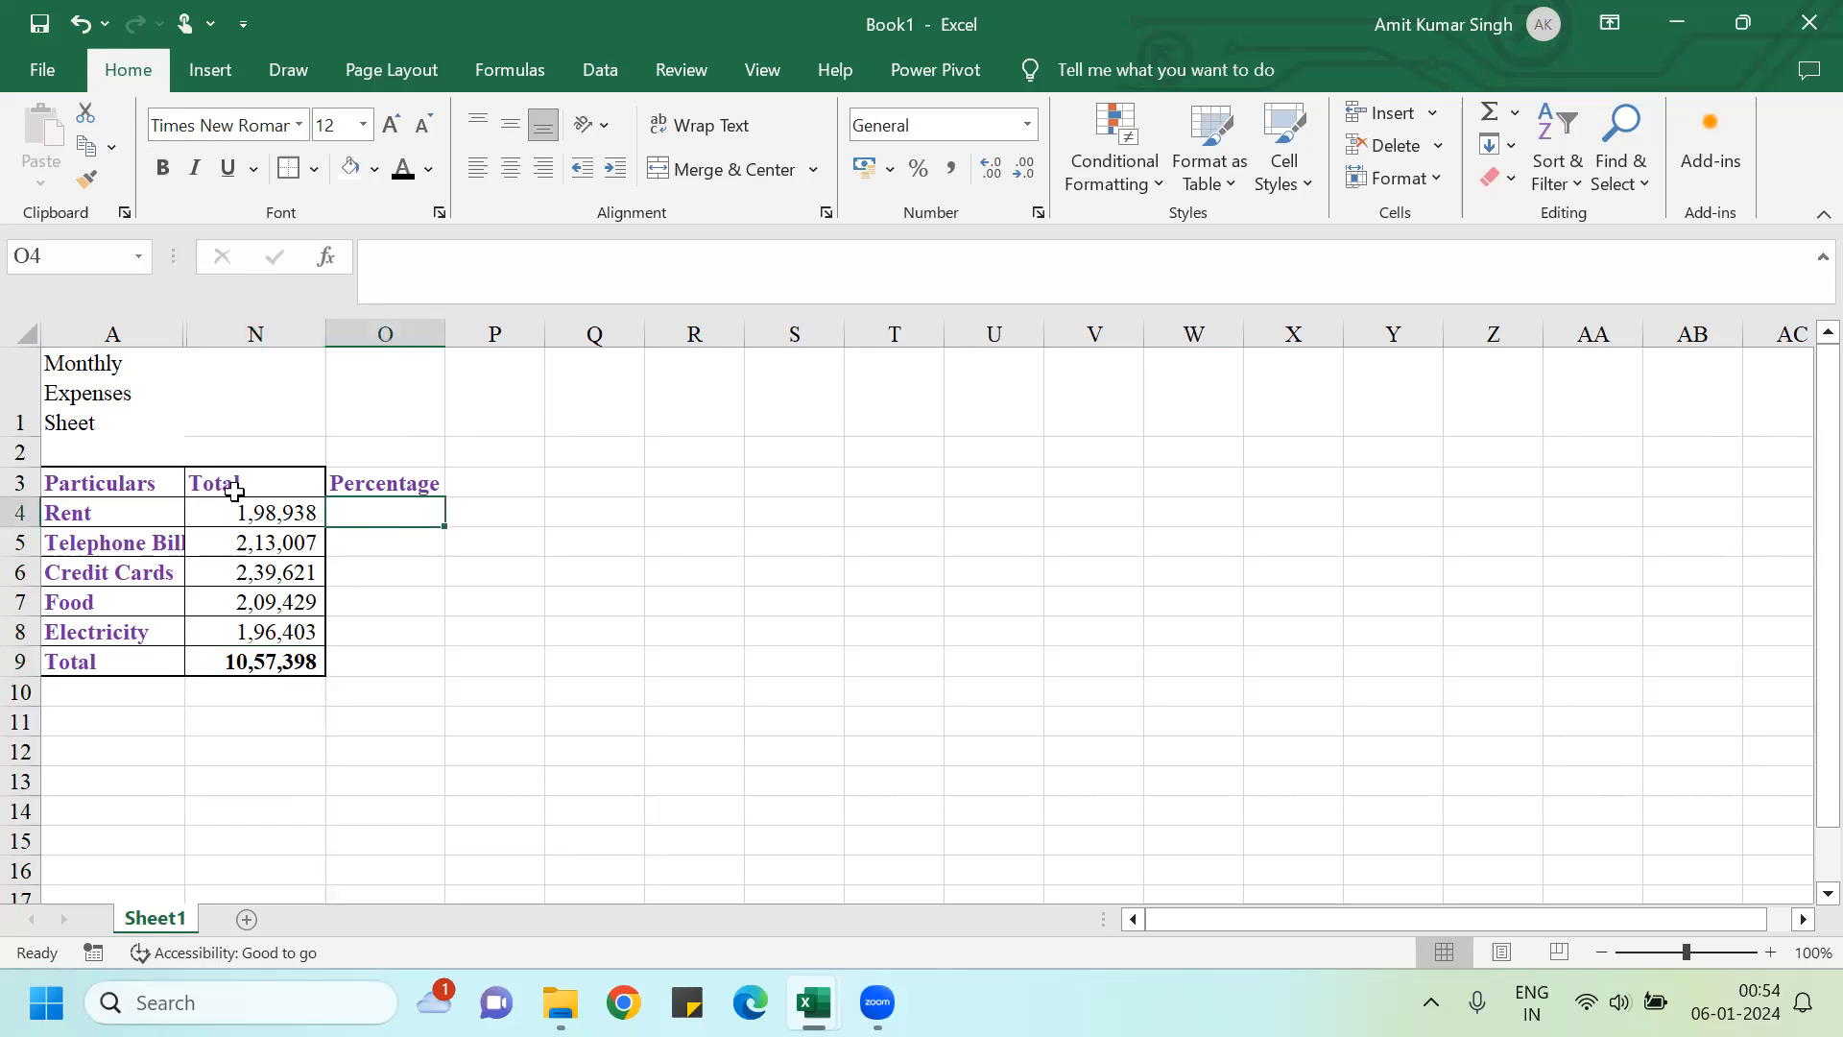
# Step: Apply all borders and a thick outside border to the table range A3:O9
pyautogui.click(123, 485)
pyautogui.hotkey('shift', 'Right')
pyautogui.hotkey('shift', 'Right')
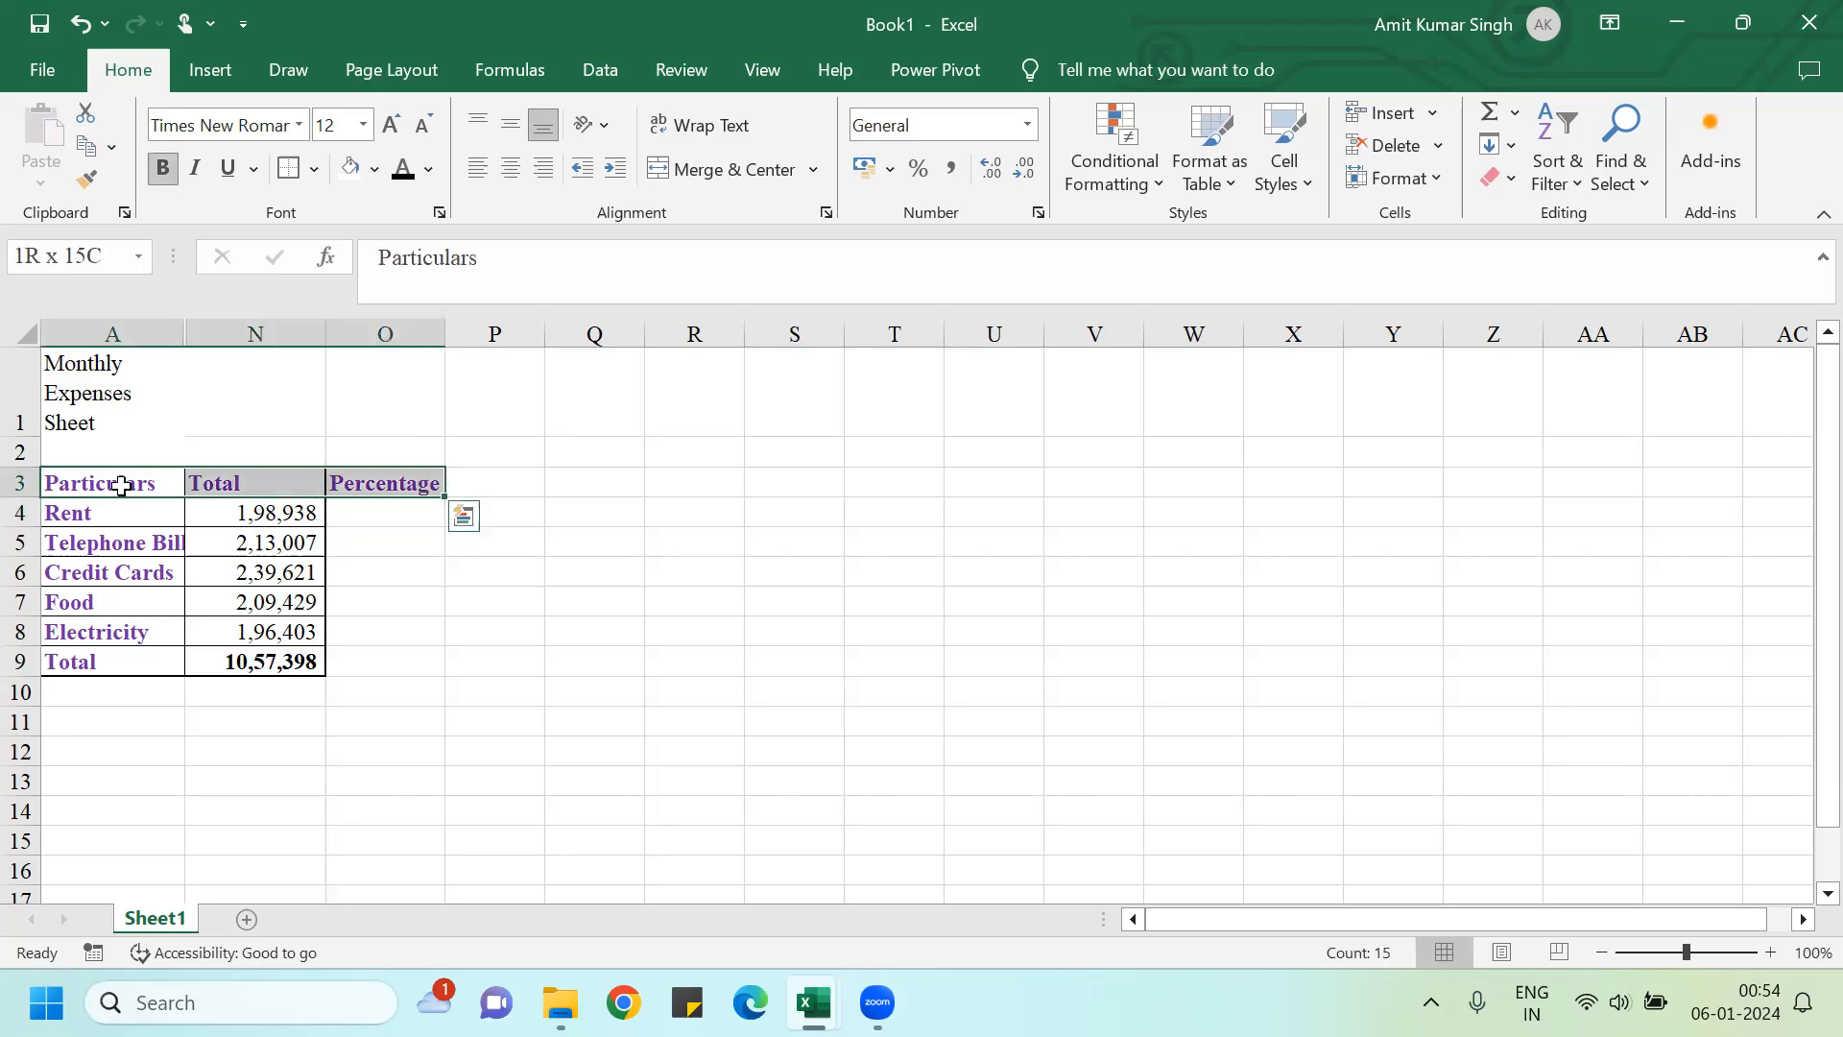
pyautogui.hotkey('shift', 'Down')
pyautogui.hotkey('shift', 'Down')
pyautogui.hotkey('shift', 'Down')
pyautogui.hotkey('shift', 'Down')
pyautogui.hotkey('shift', 'Down')
pyautogui.hotkey('shift', 'Down')
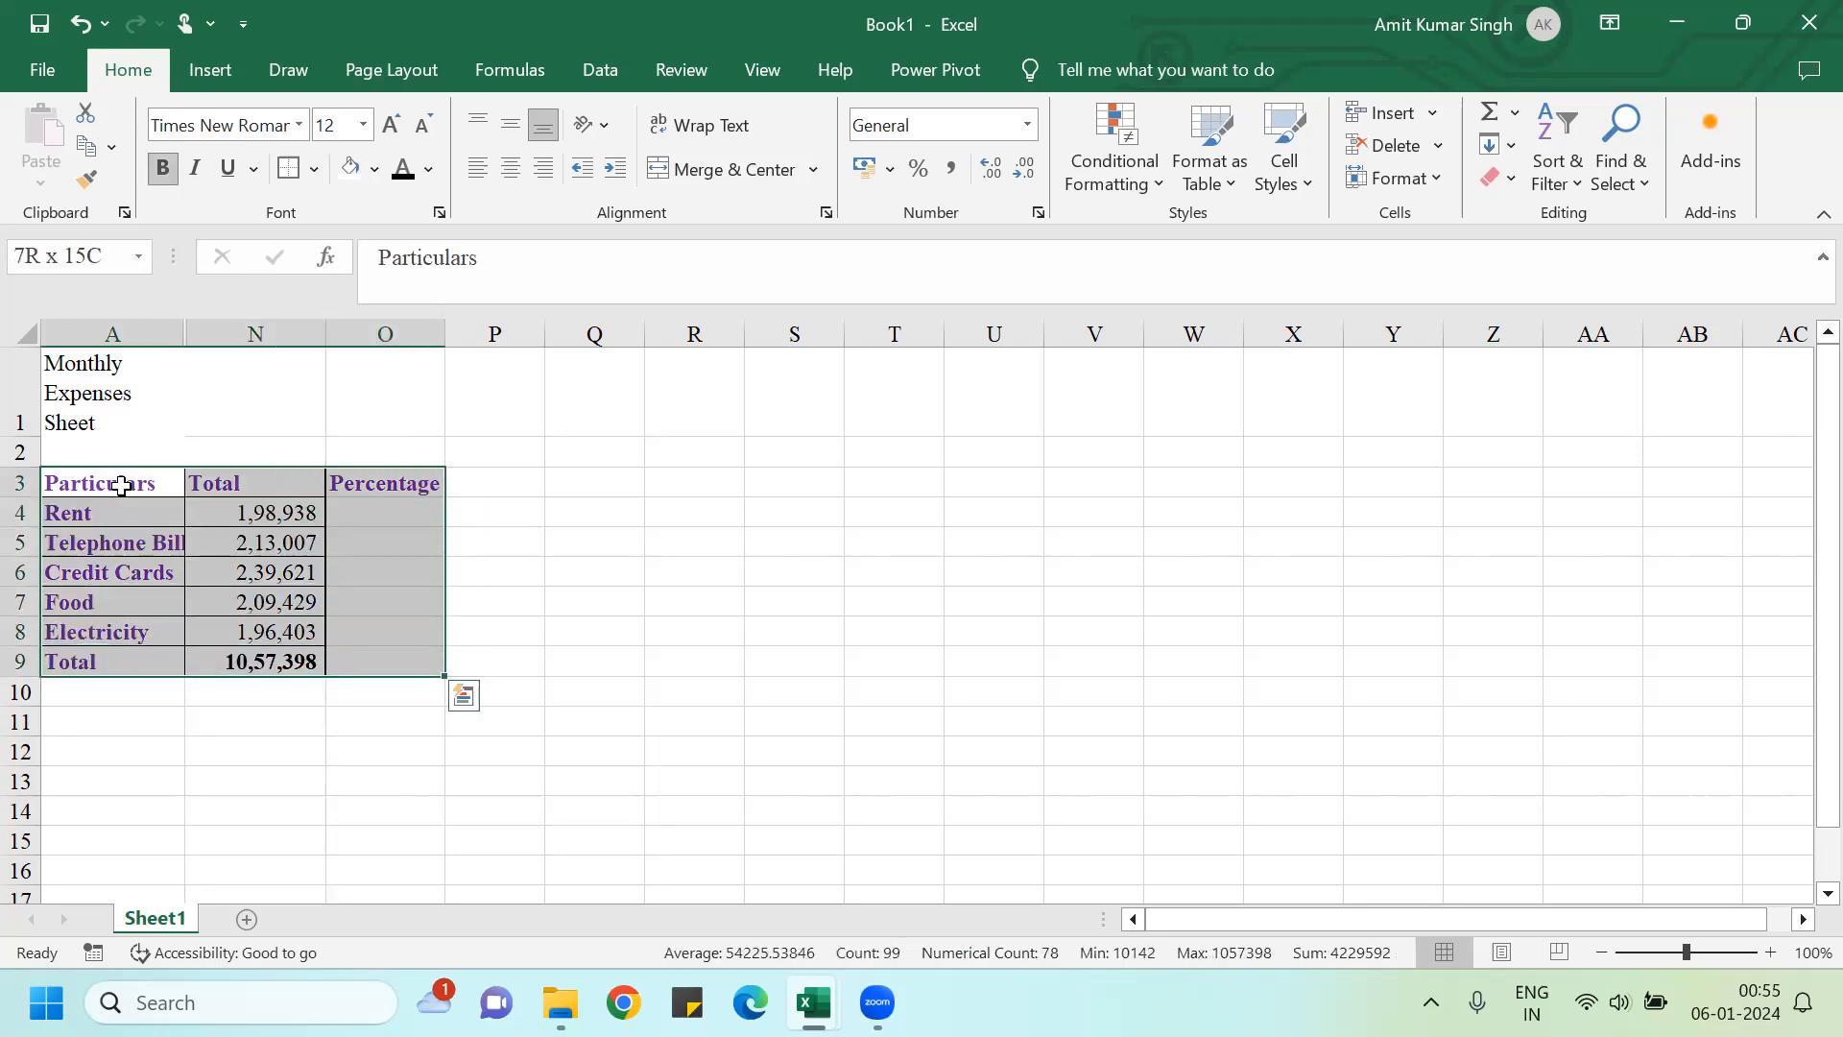
pyautogui.press('alt')
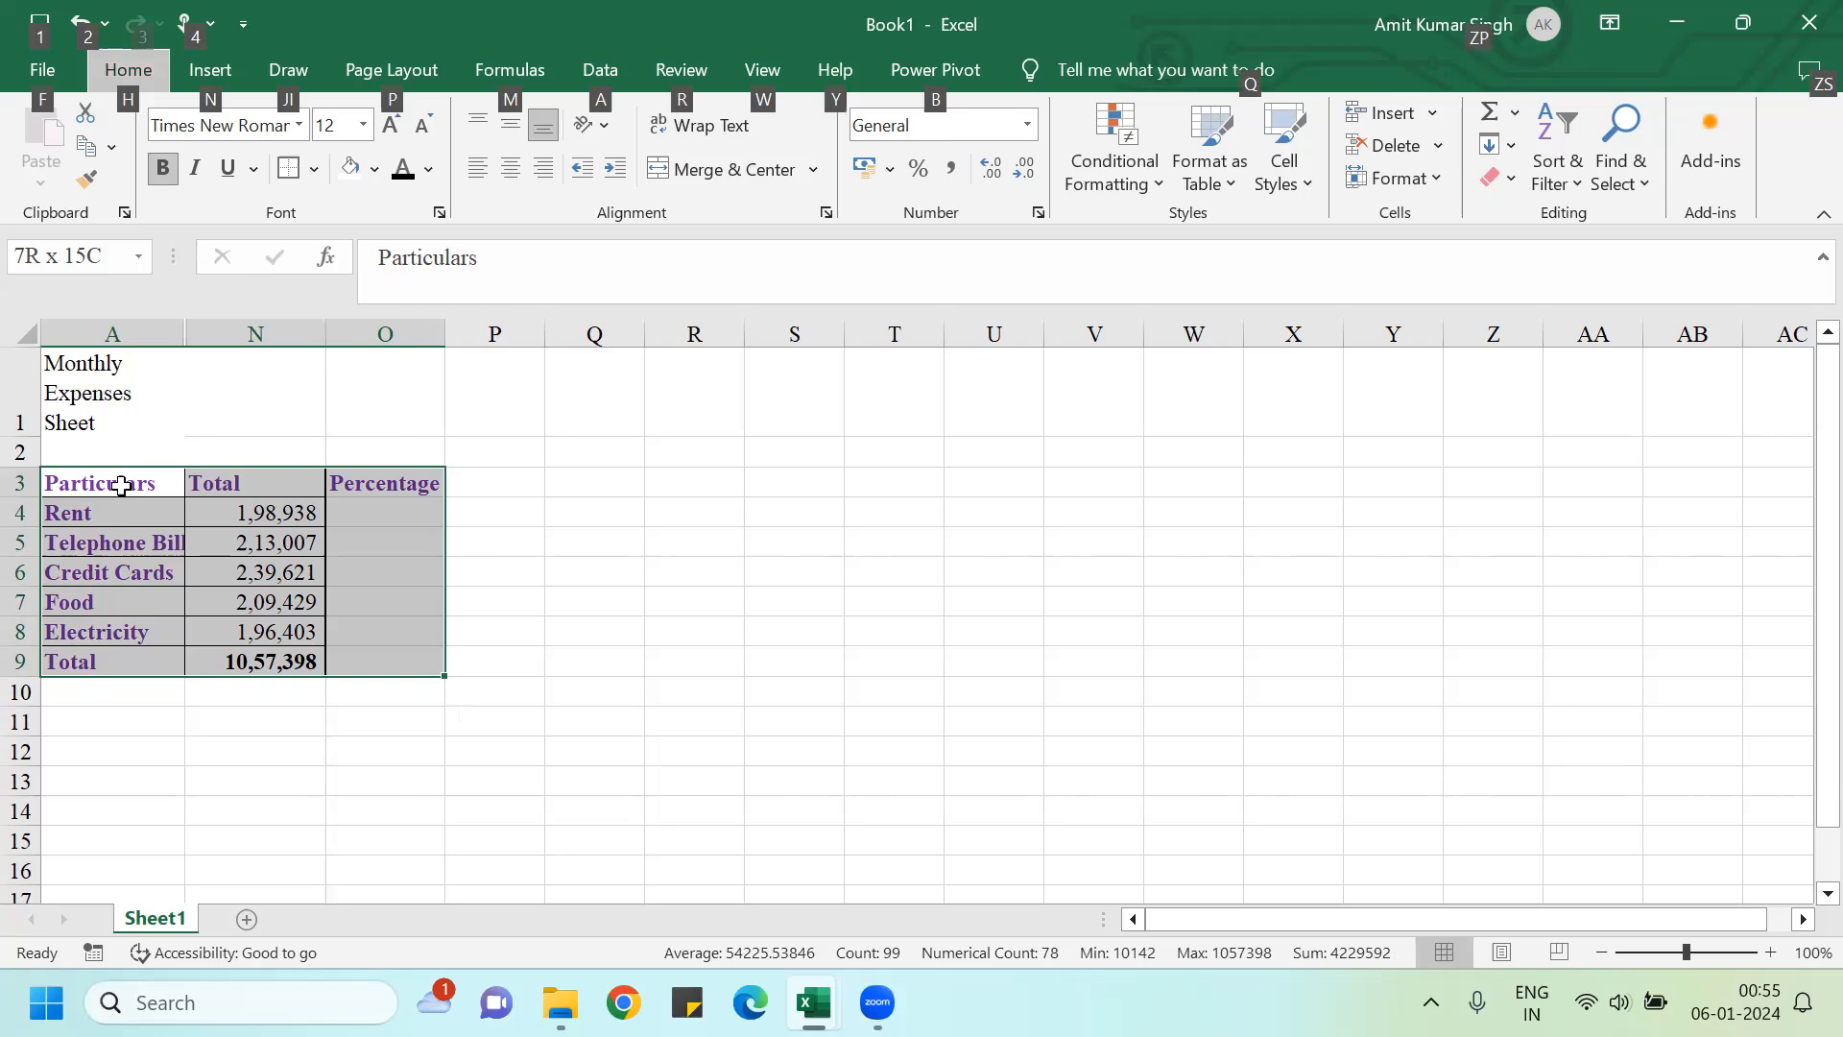
pyautogui.press('alt')
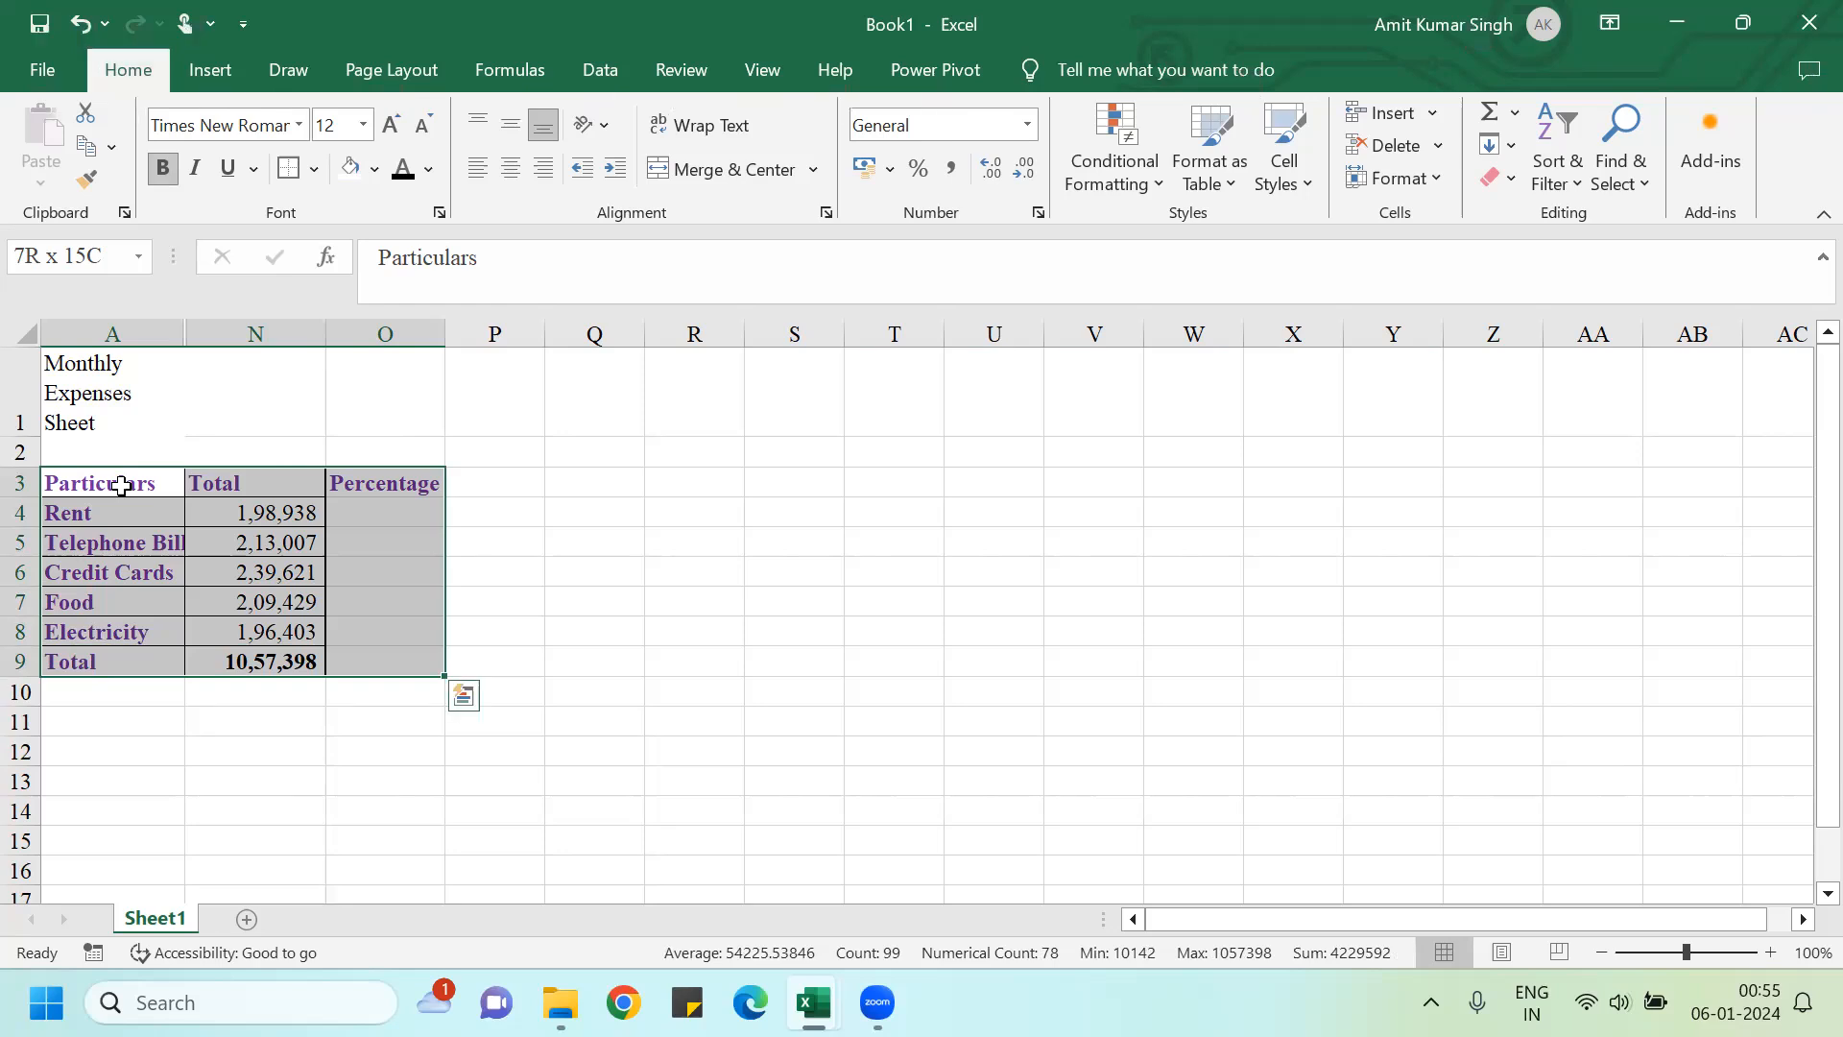
pyautogui.press('alt')
pyautogui.press('h')
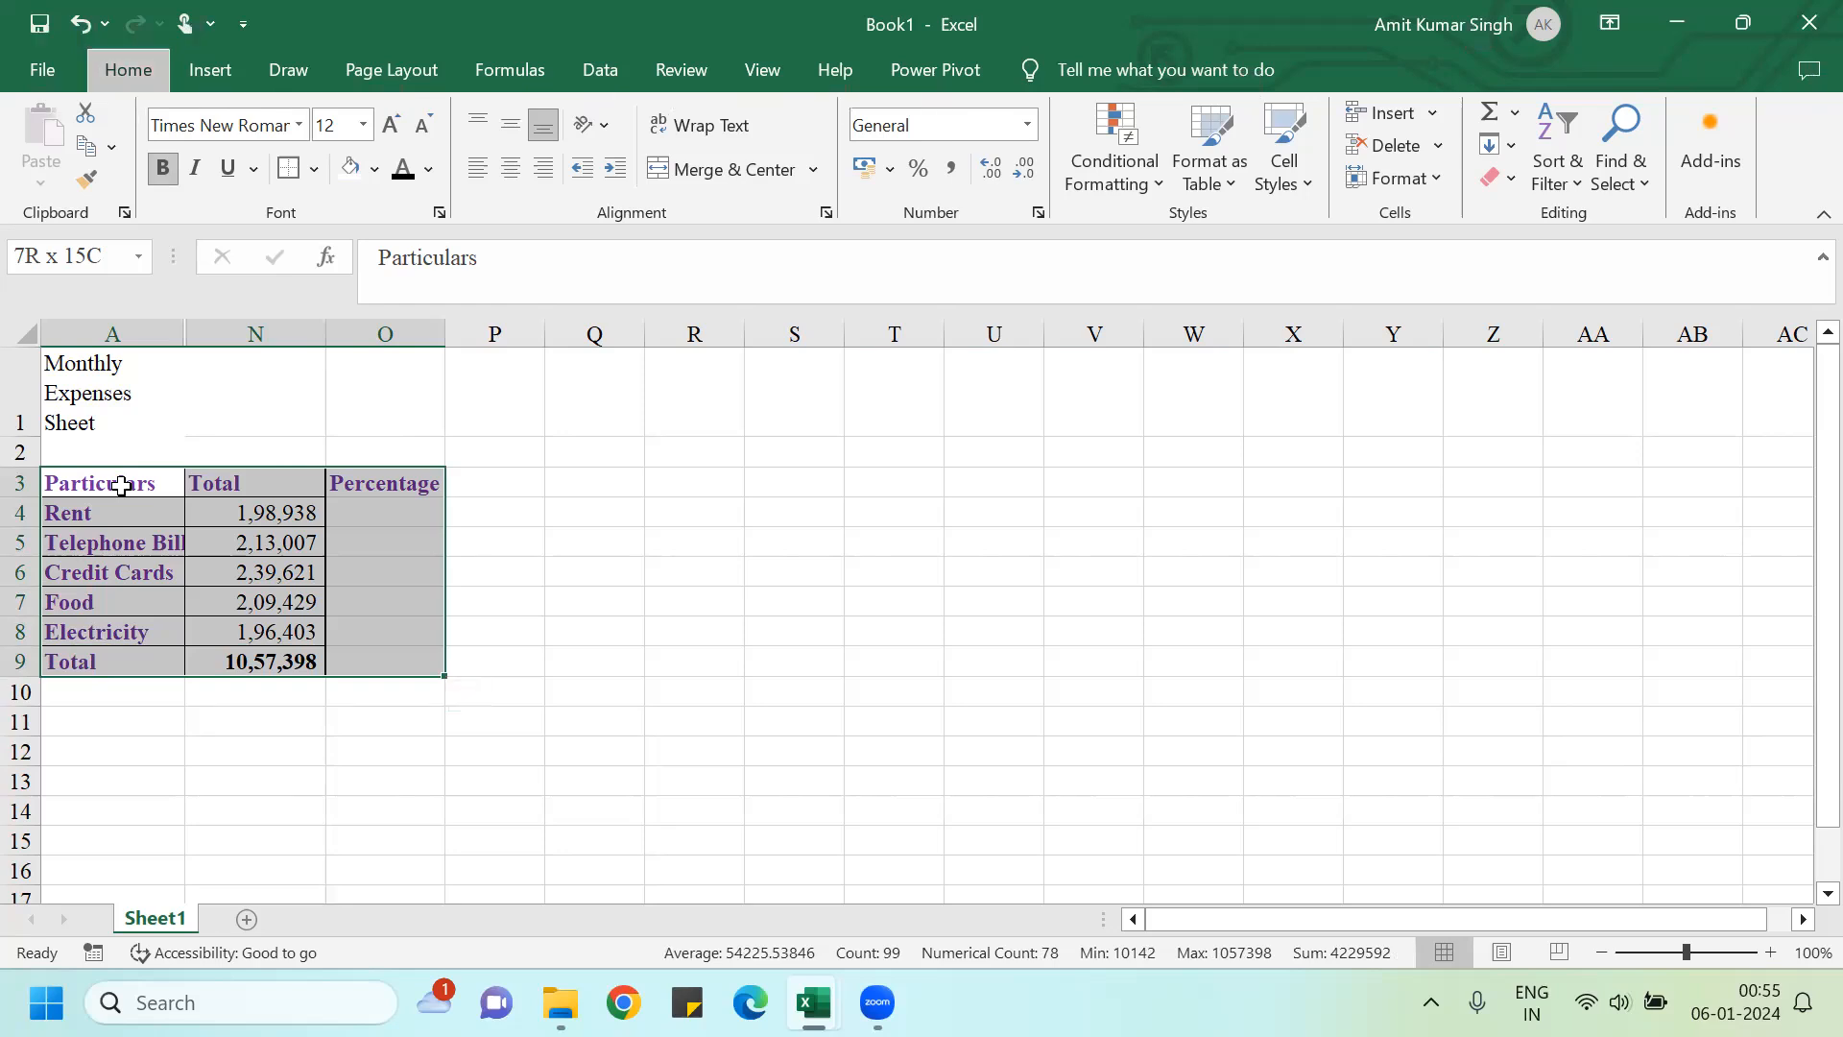
pyautogui.press('b')
pyautogui.press('a')
pyautogui.press('alt')
pyautogui.press('h')
pyautogui.press('b')
pyautogui.press('t')
pyautogui.press('Return')
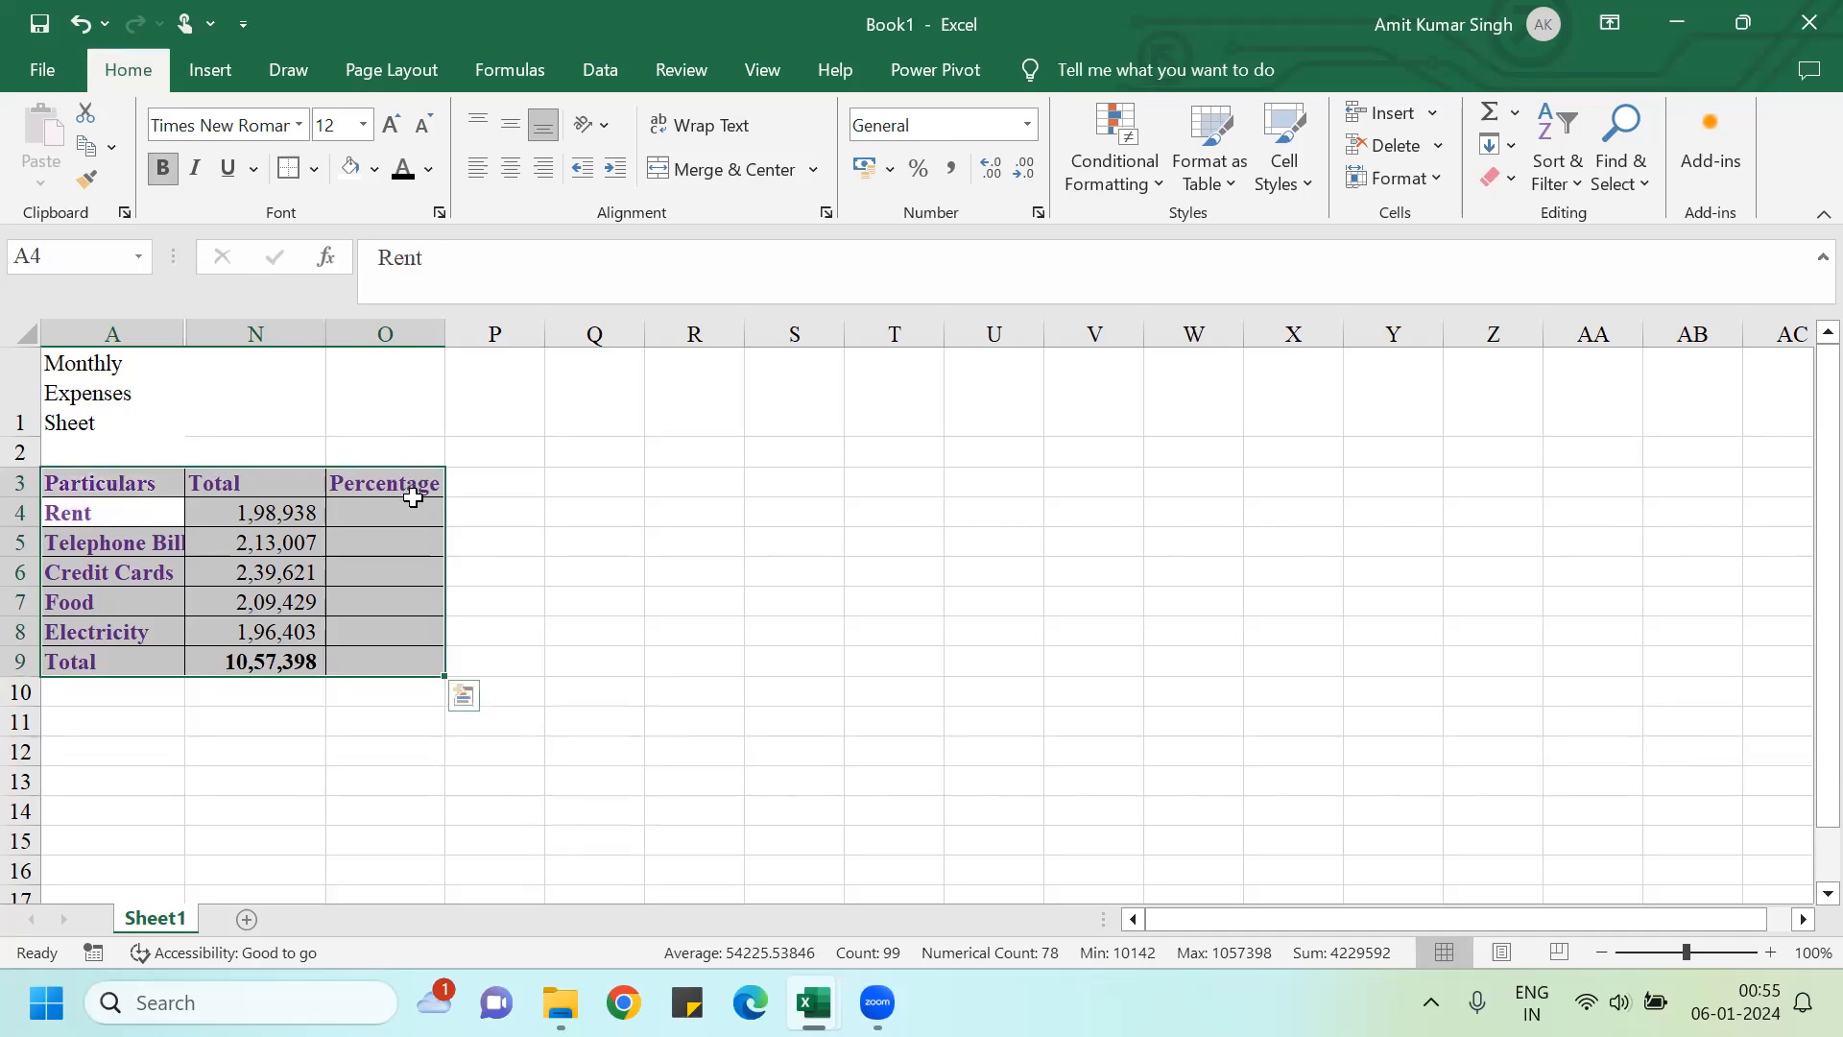
# Step: Enter the formula =N4/N9 in cell O4 to calculate Rent's share of the overall total
pyautogui.click(394, 519)
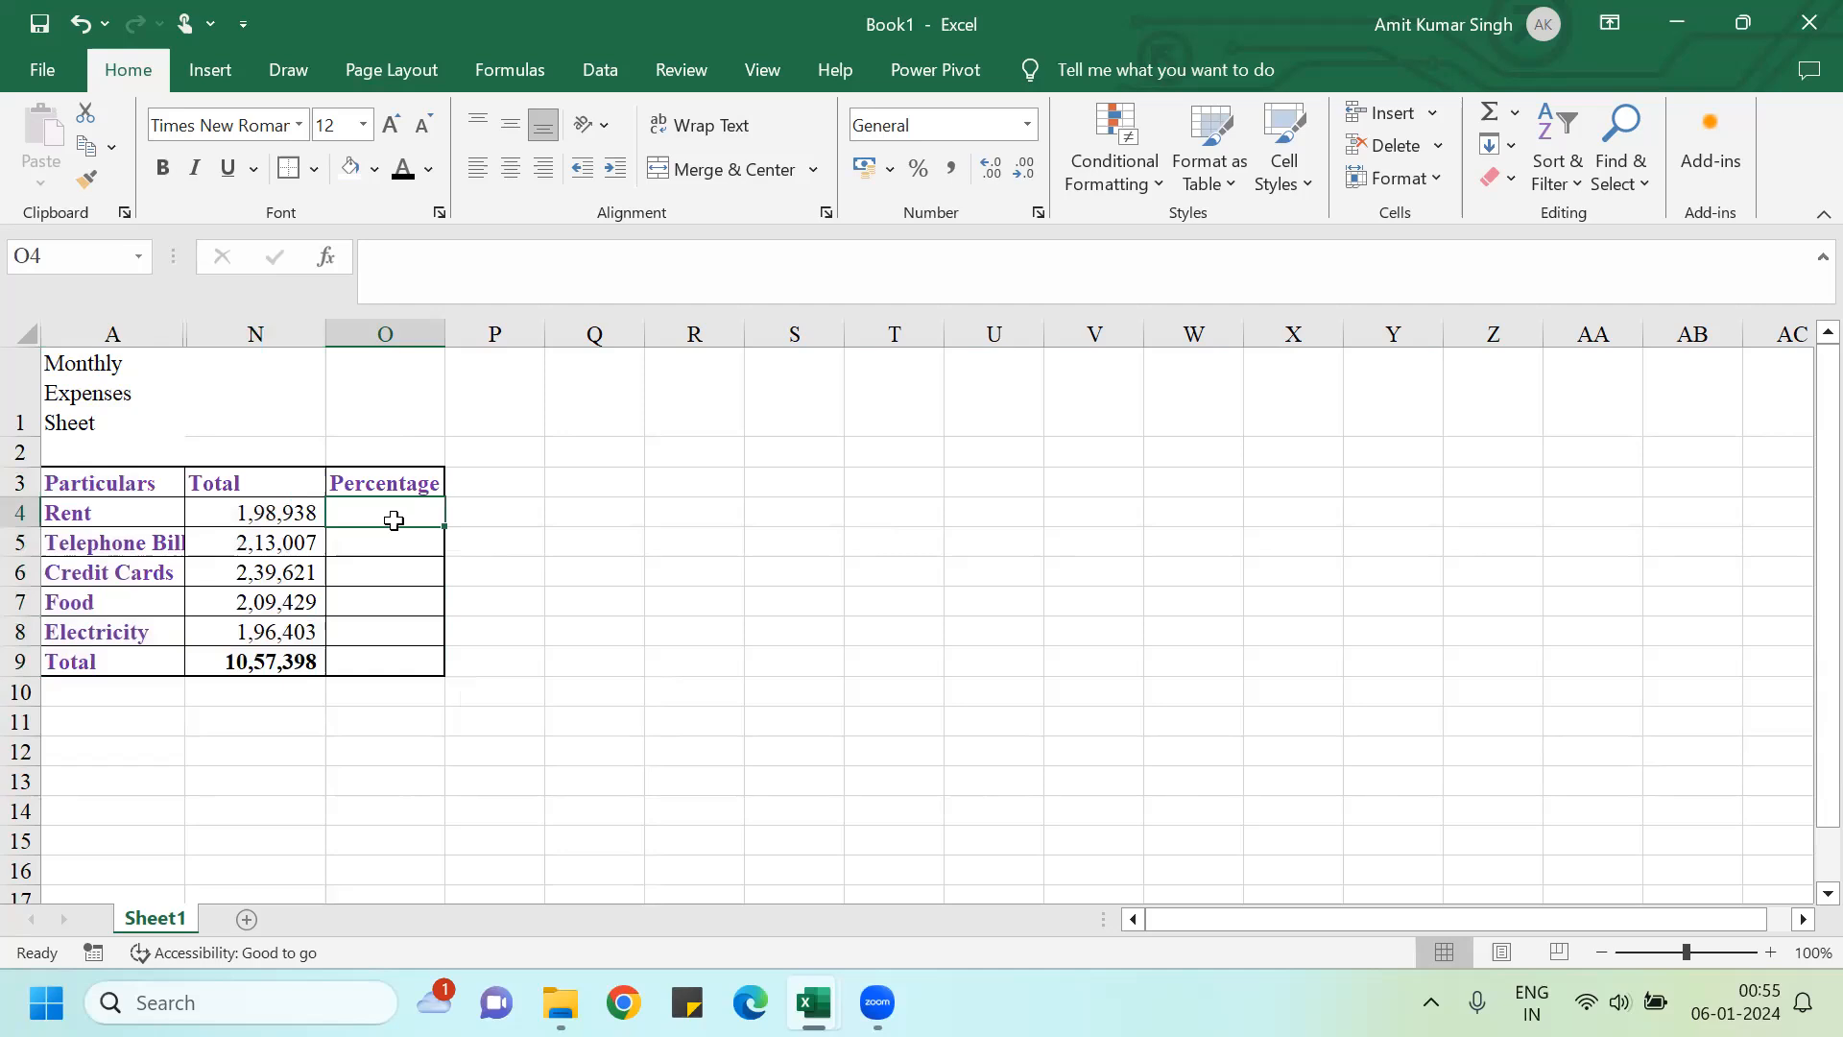
pyautogui.write('=')
pyautogui.press('Left')
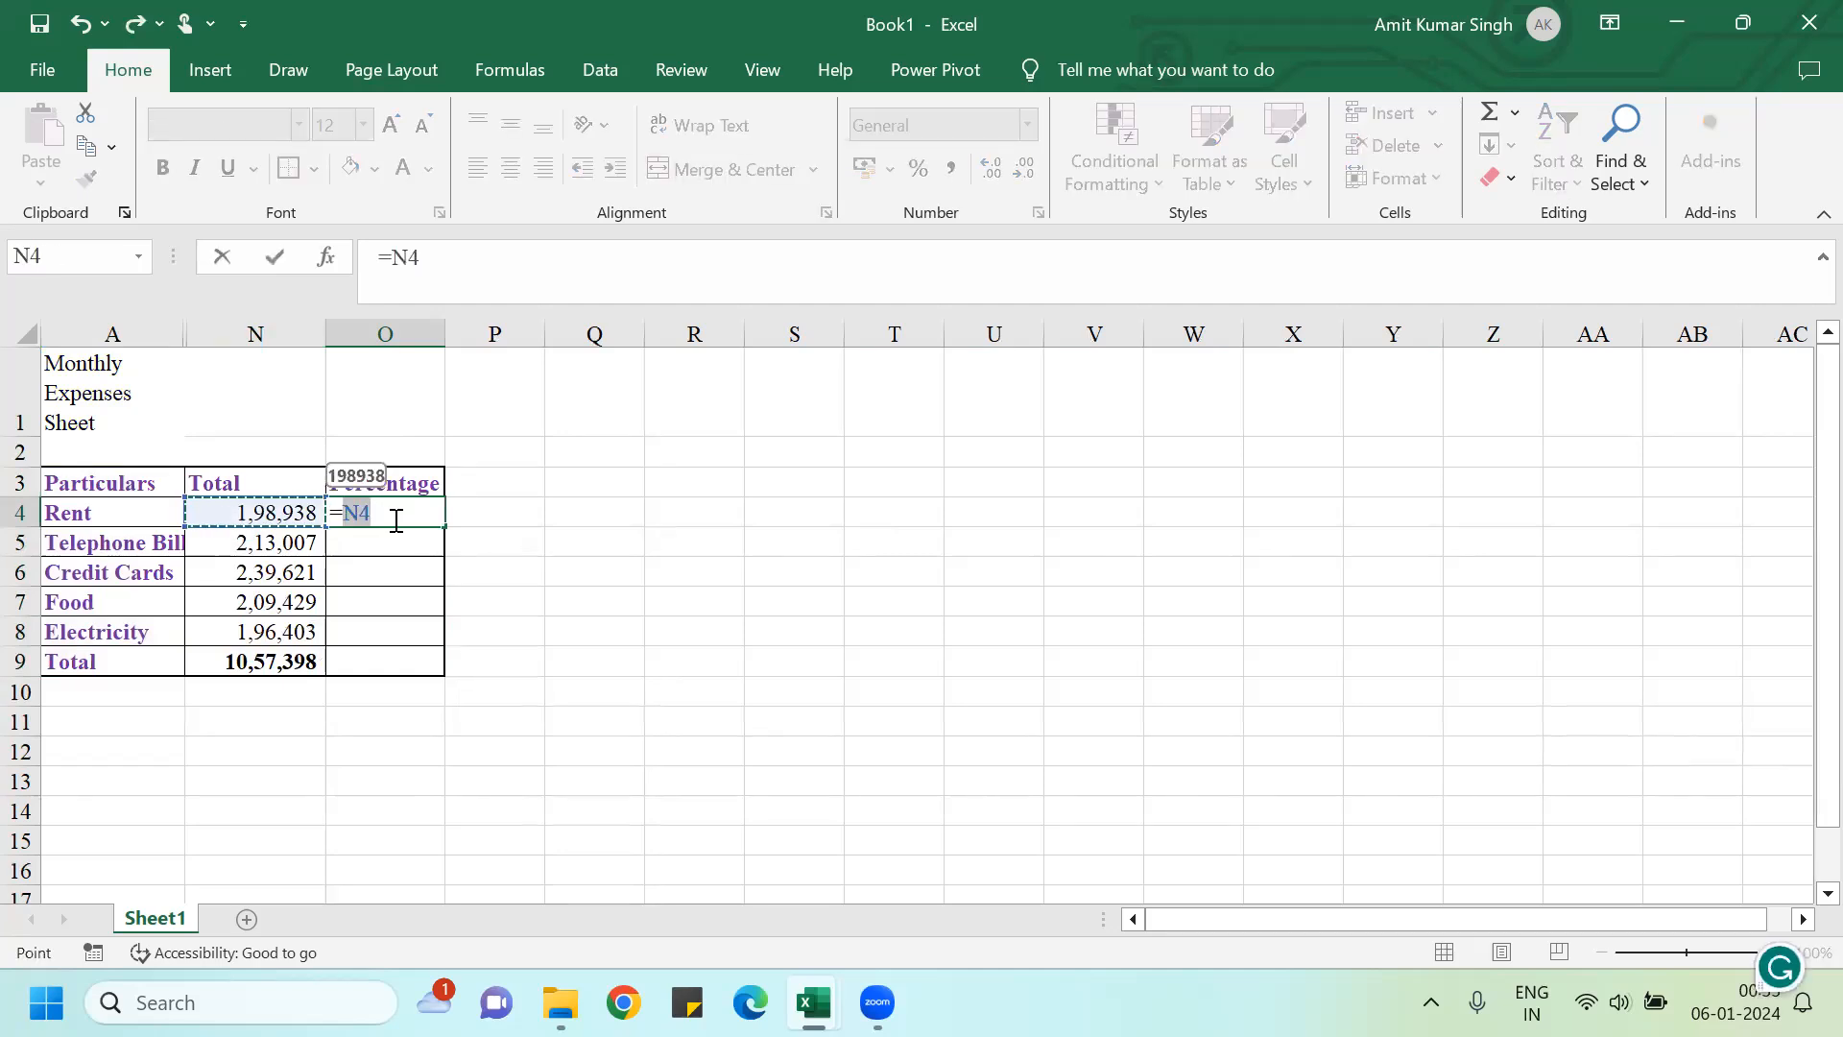
pyautogui.write('/')
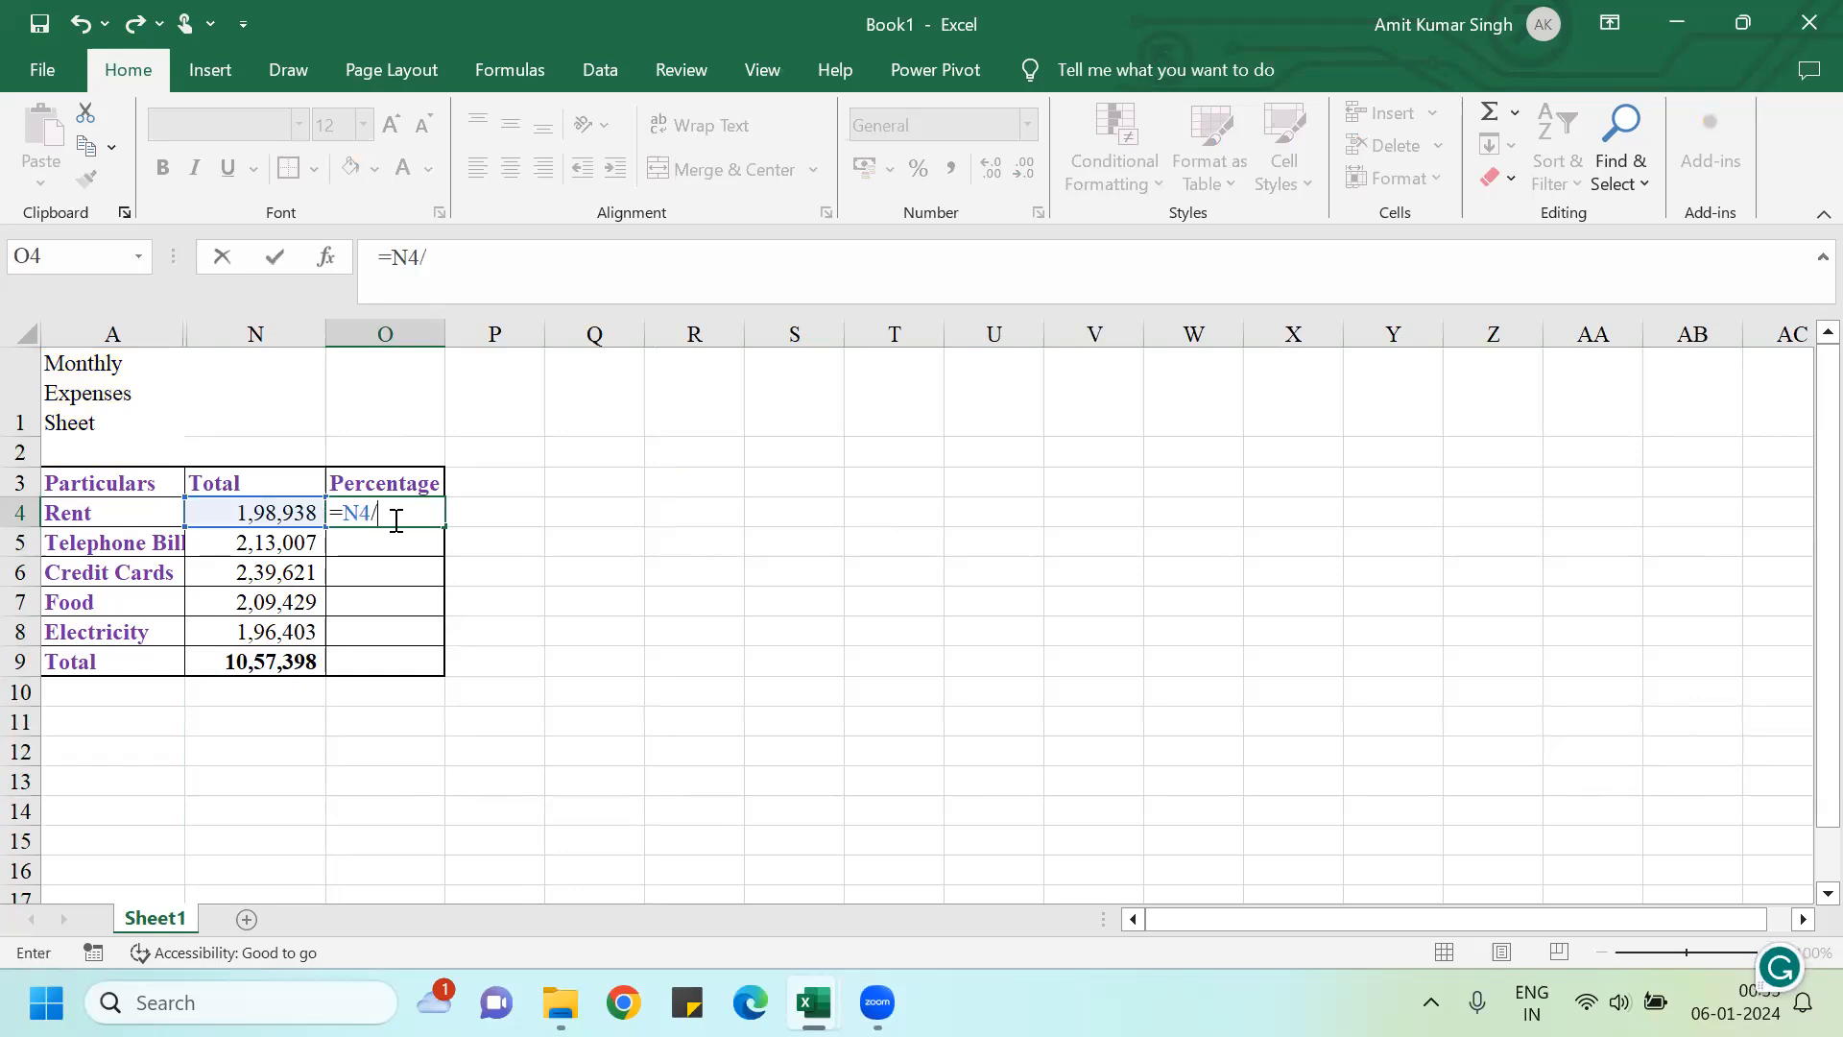
pyautogui.click(272, 659)
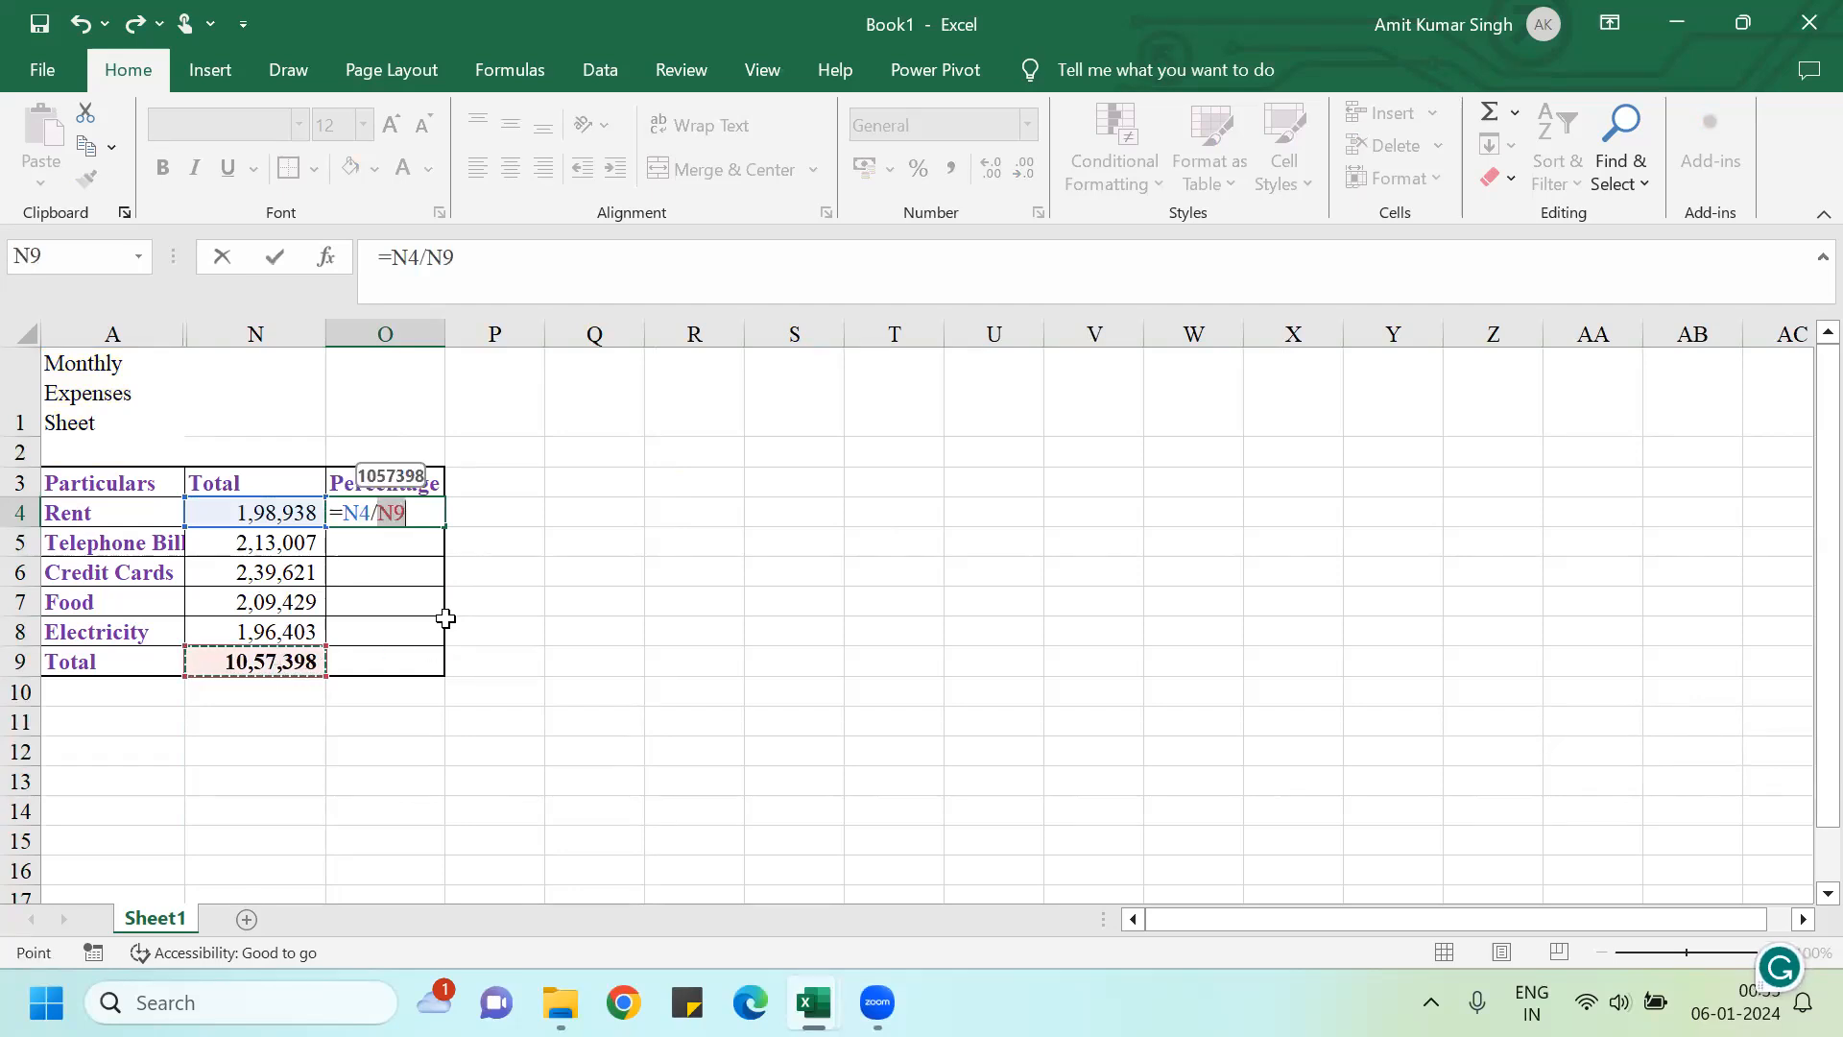
pyautogui.press('Return')
# Step: Enter the formula =N5/N9 in cell O5 for the Telephone Bill share
pyautogui.write('=')
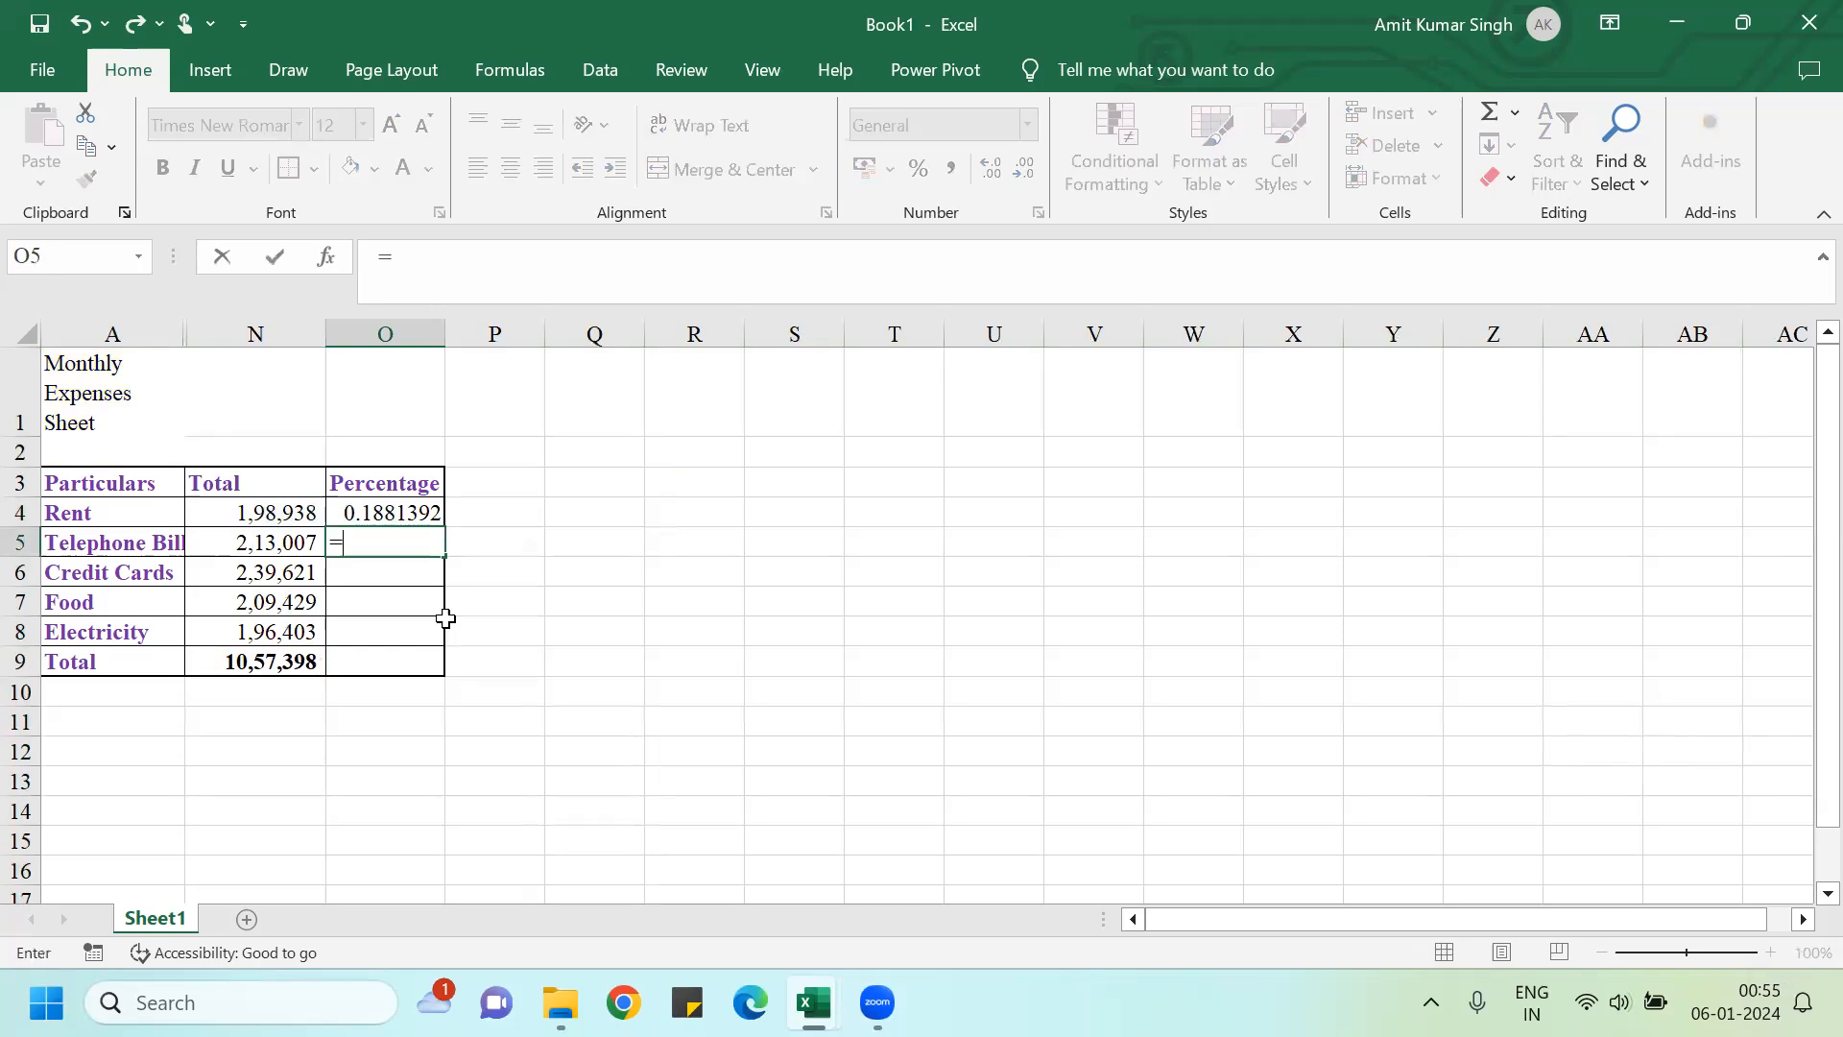
pyautogui.press('Left')
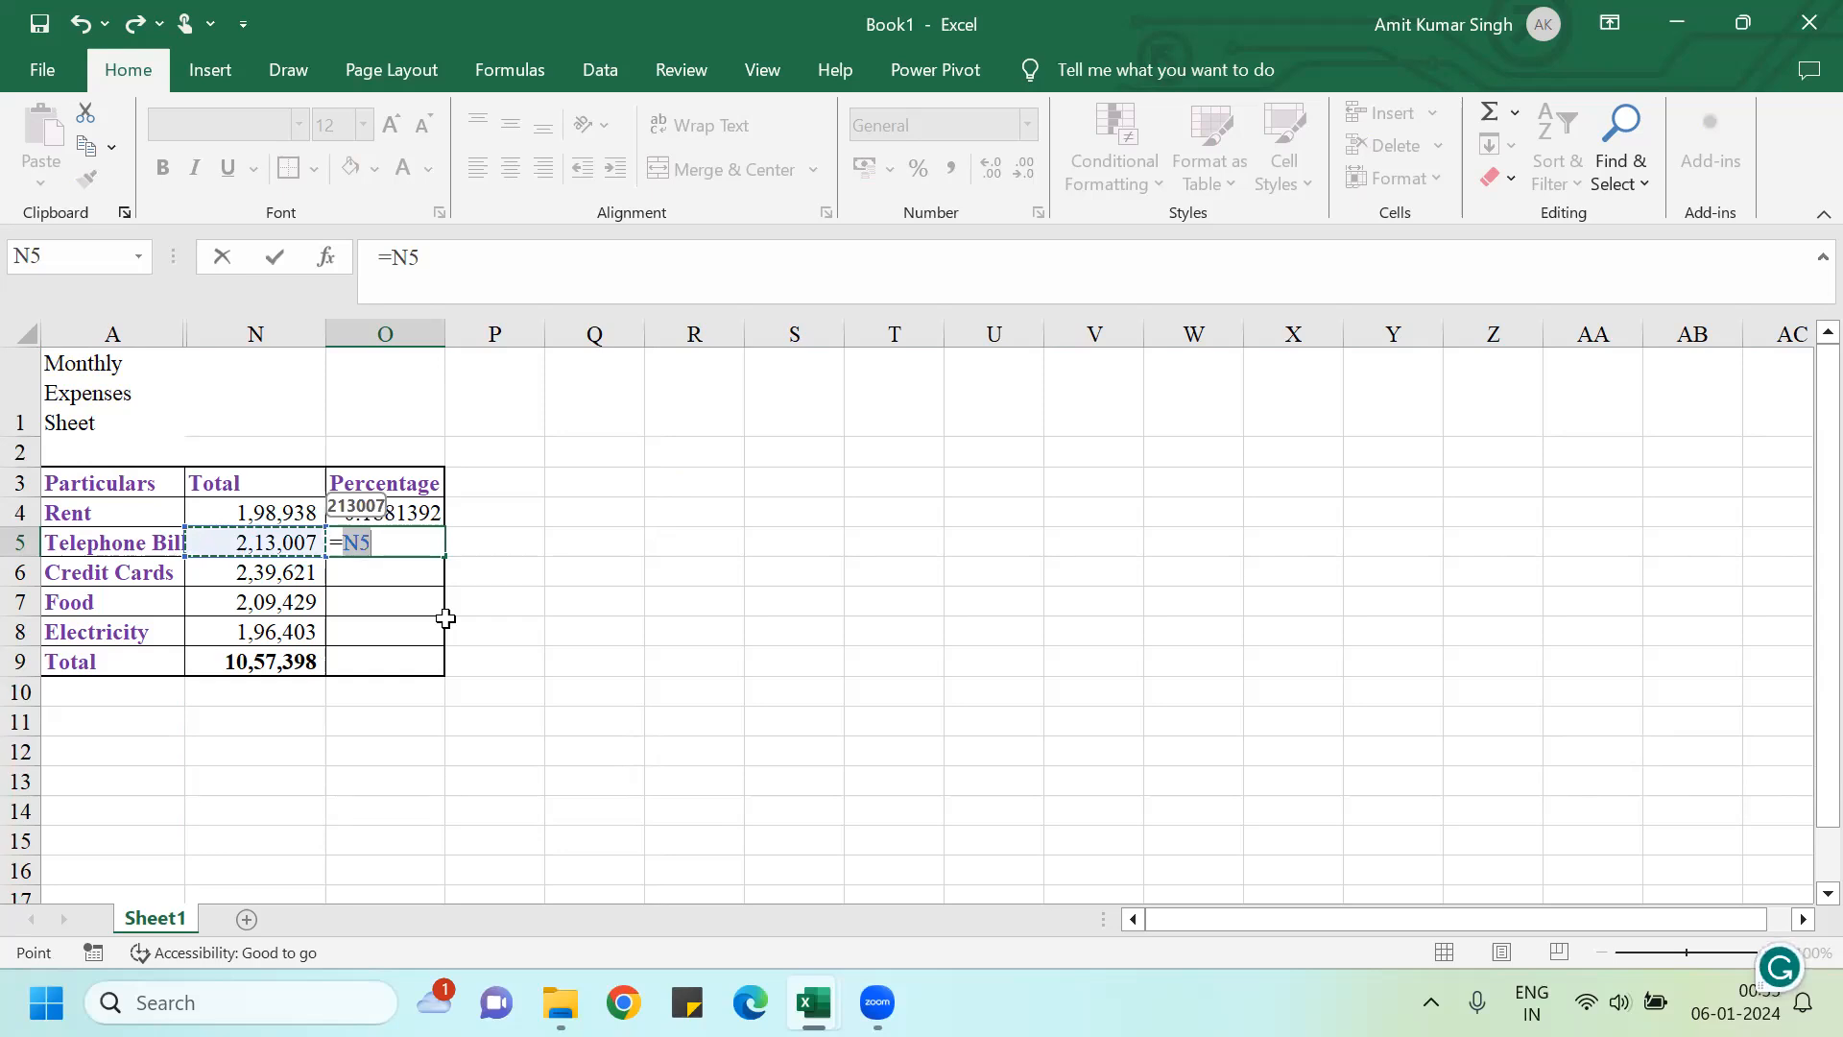
pyautogui.write('/')
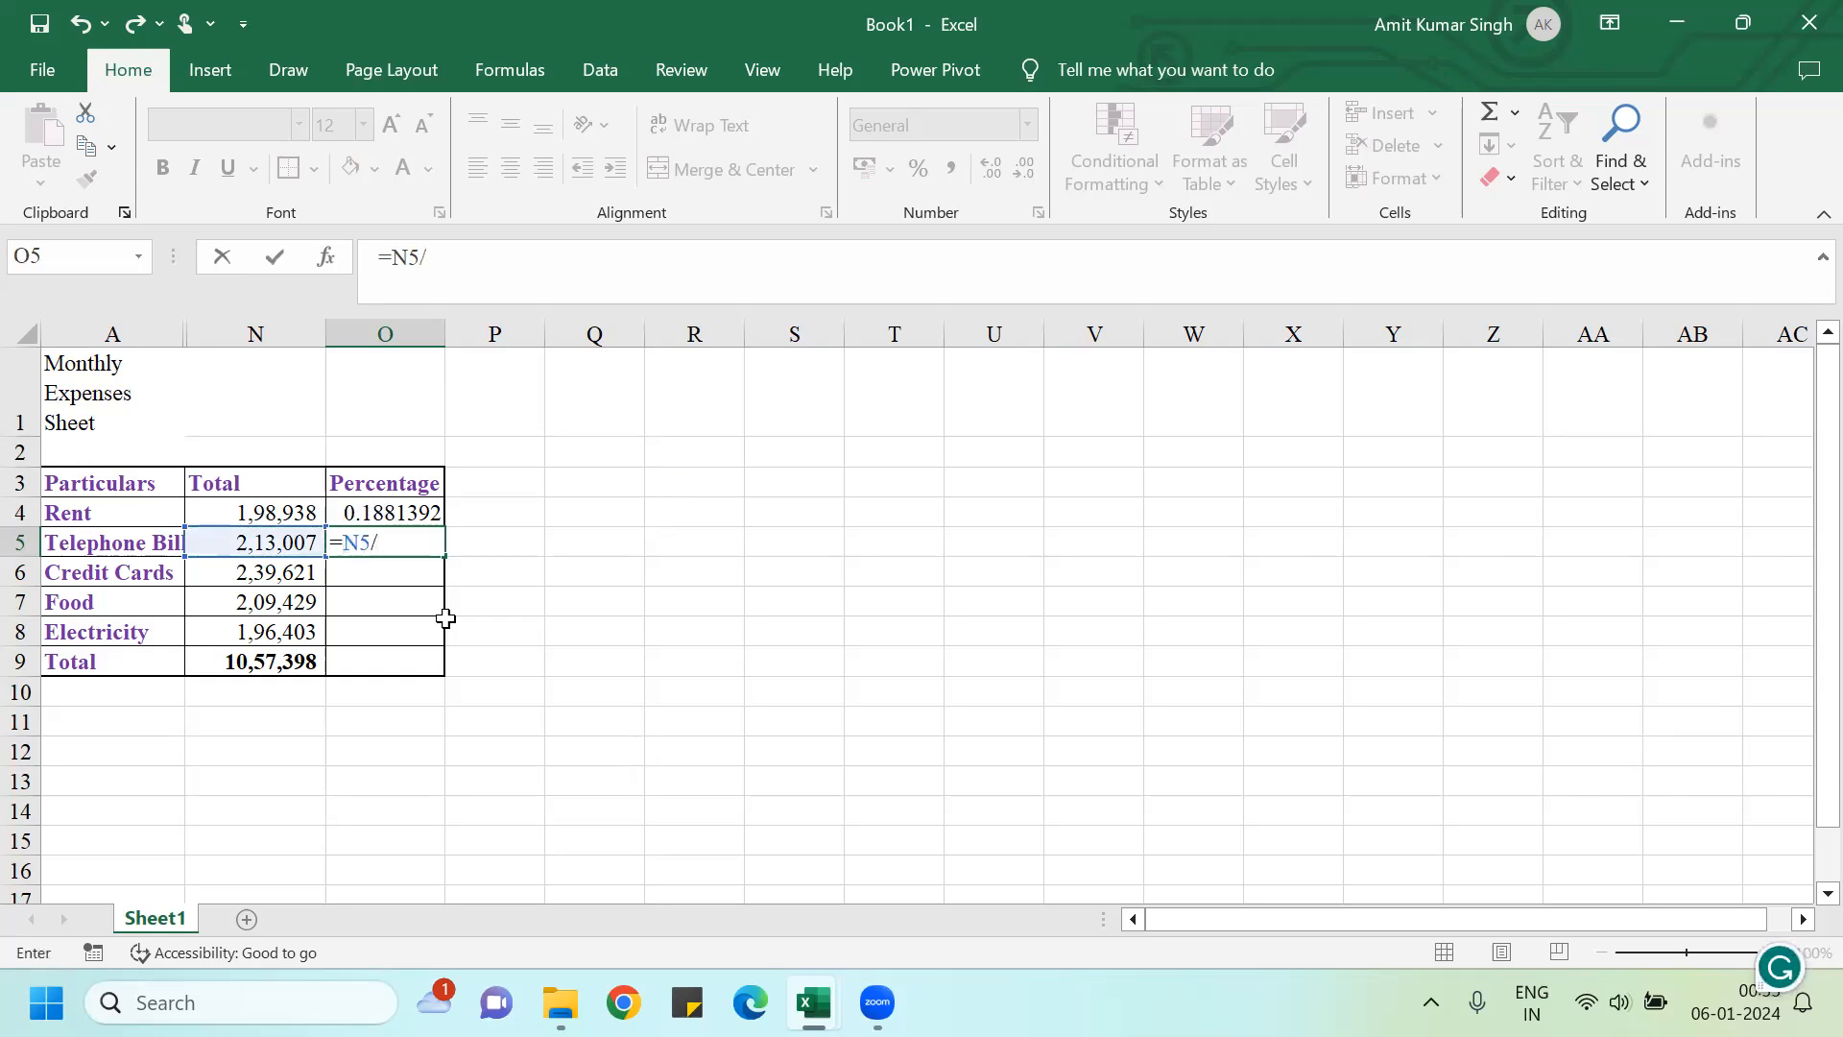
pyautogui.click(257, 664)
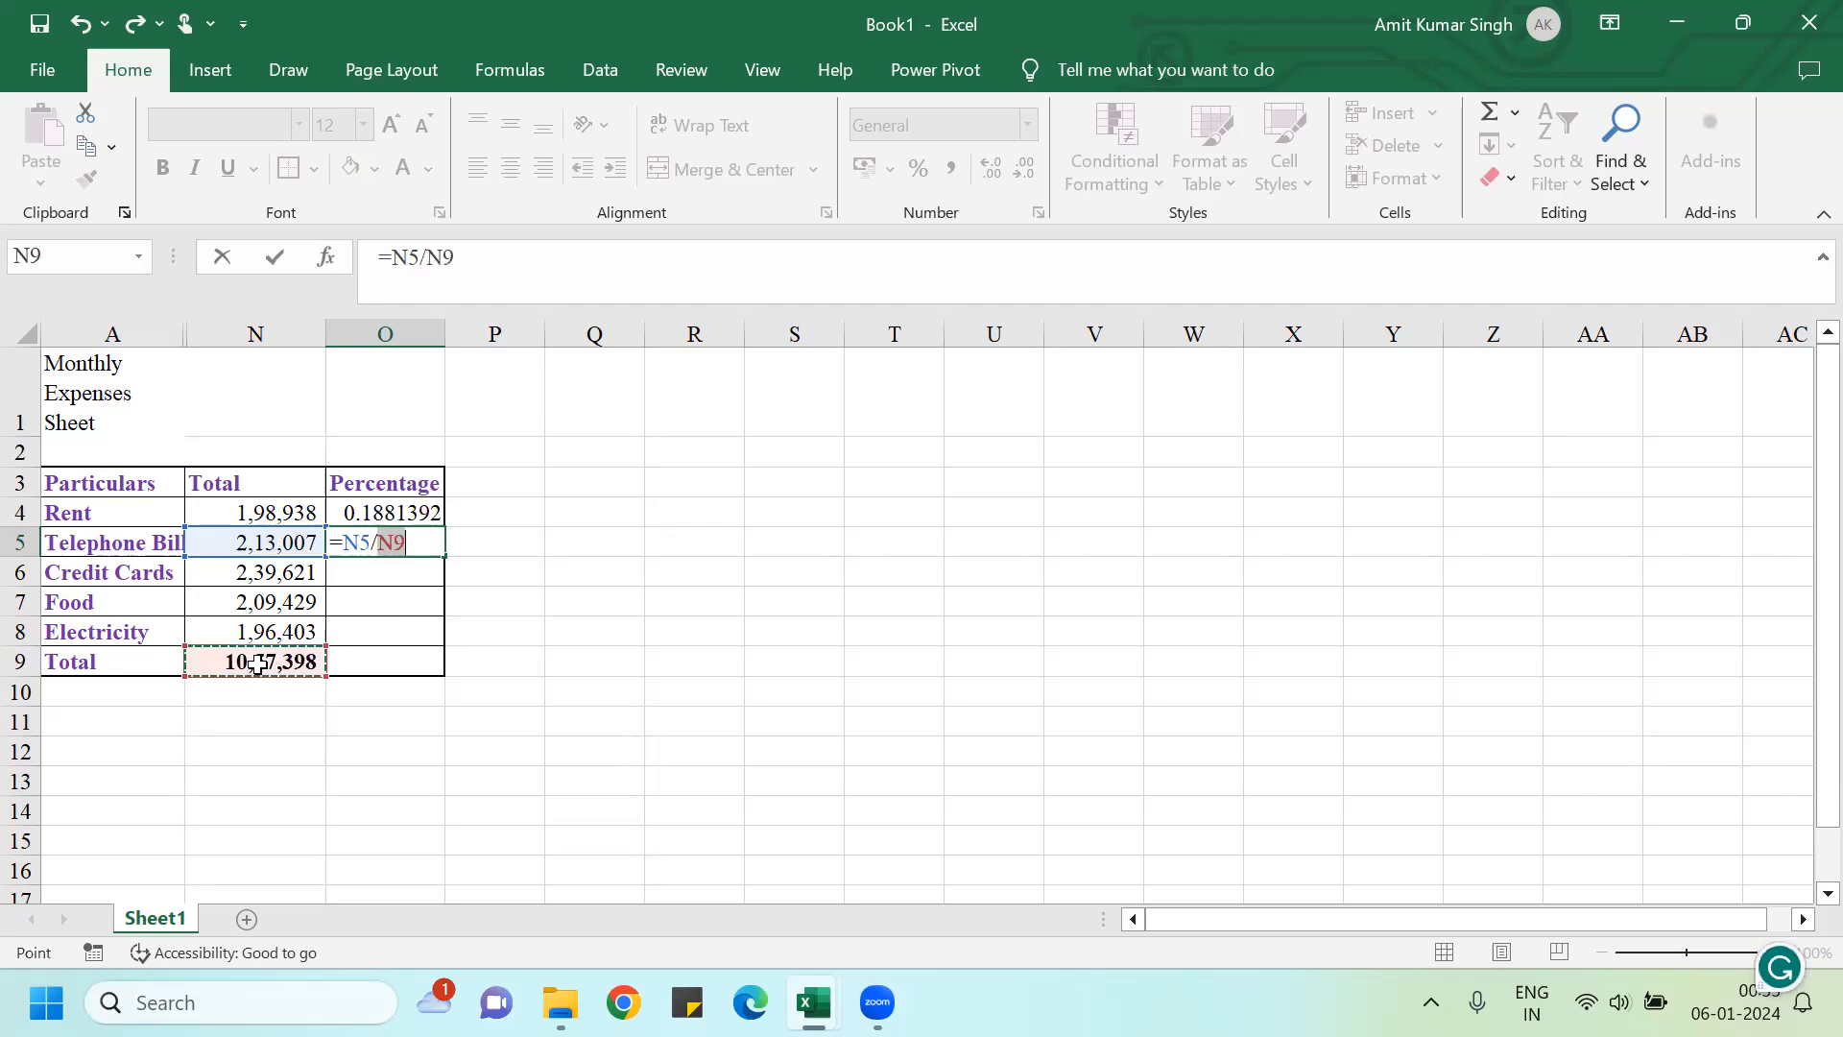
pyautogui.press('Return')
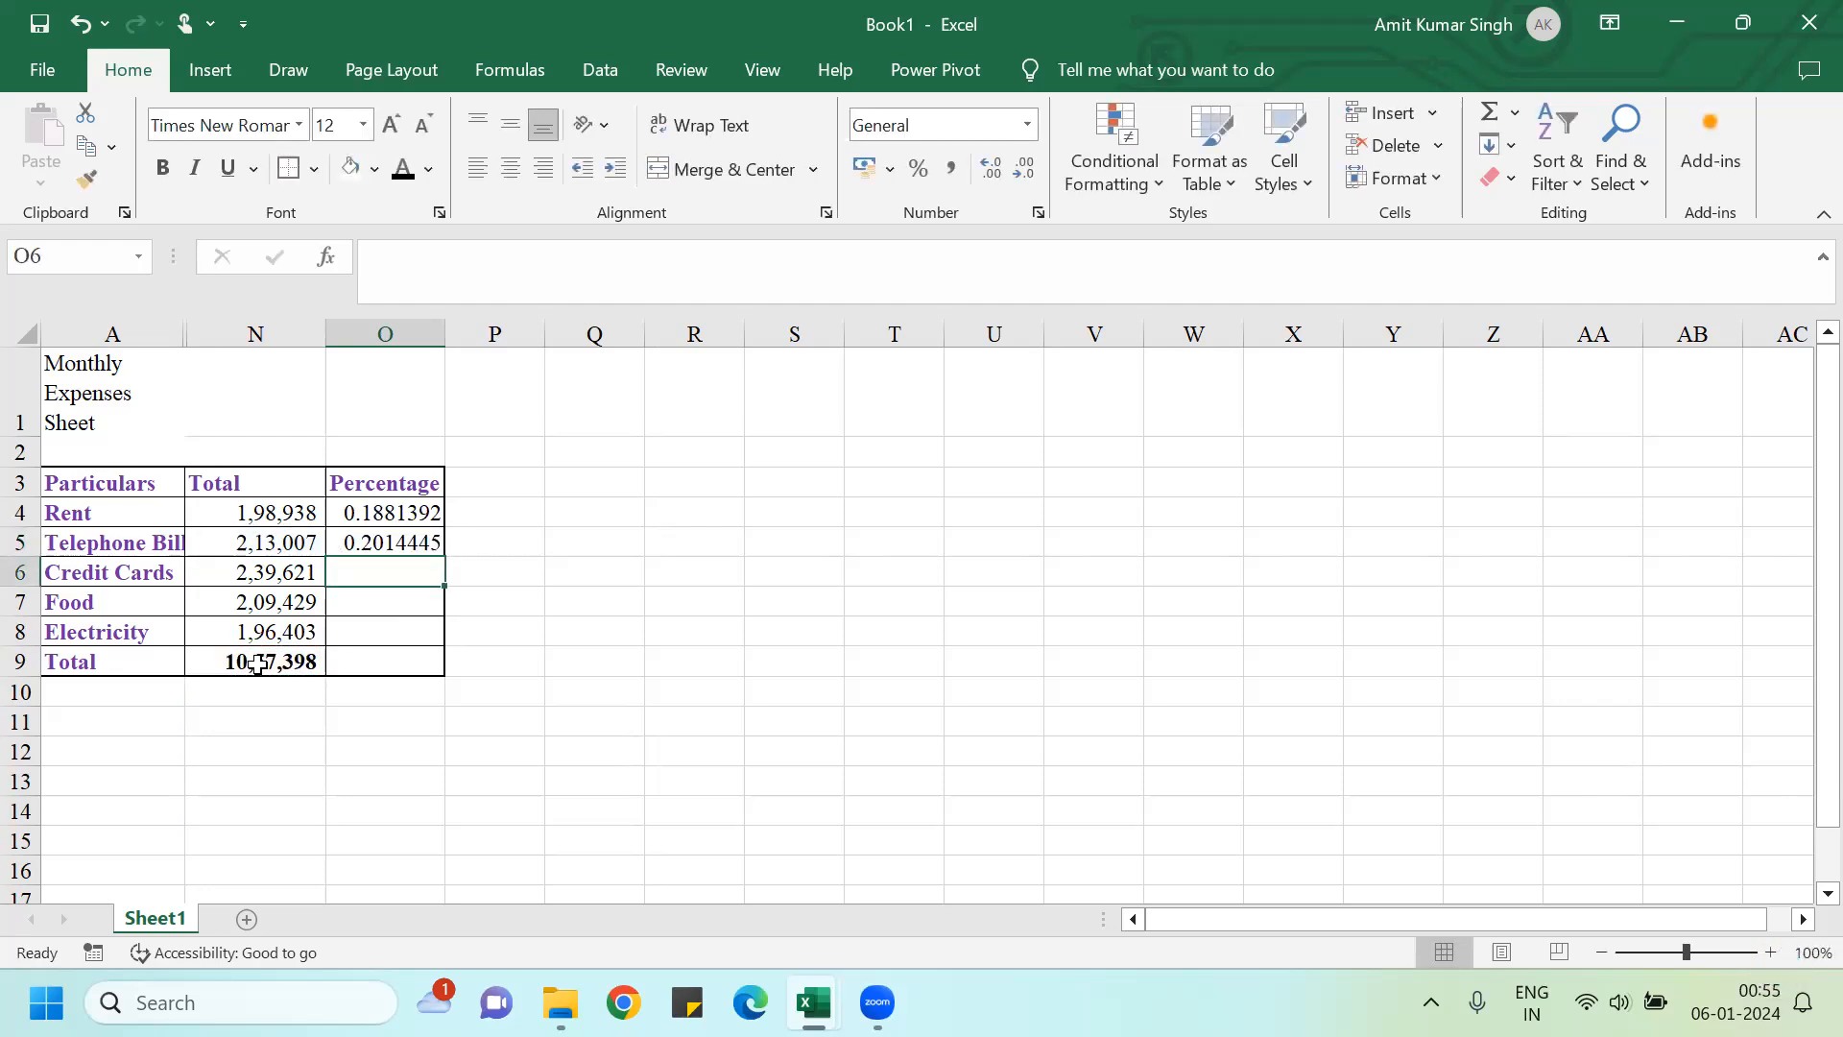
# Step: Copy the relative percentage formula from O5 into O6 and inspect the cell references it uses
pyautogui.hotkey('ctrl', 'd')
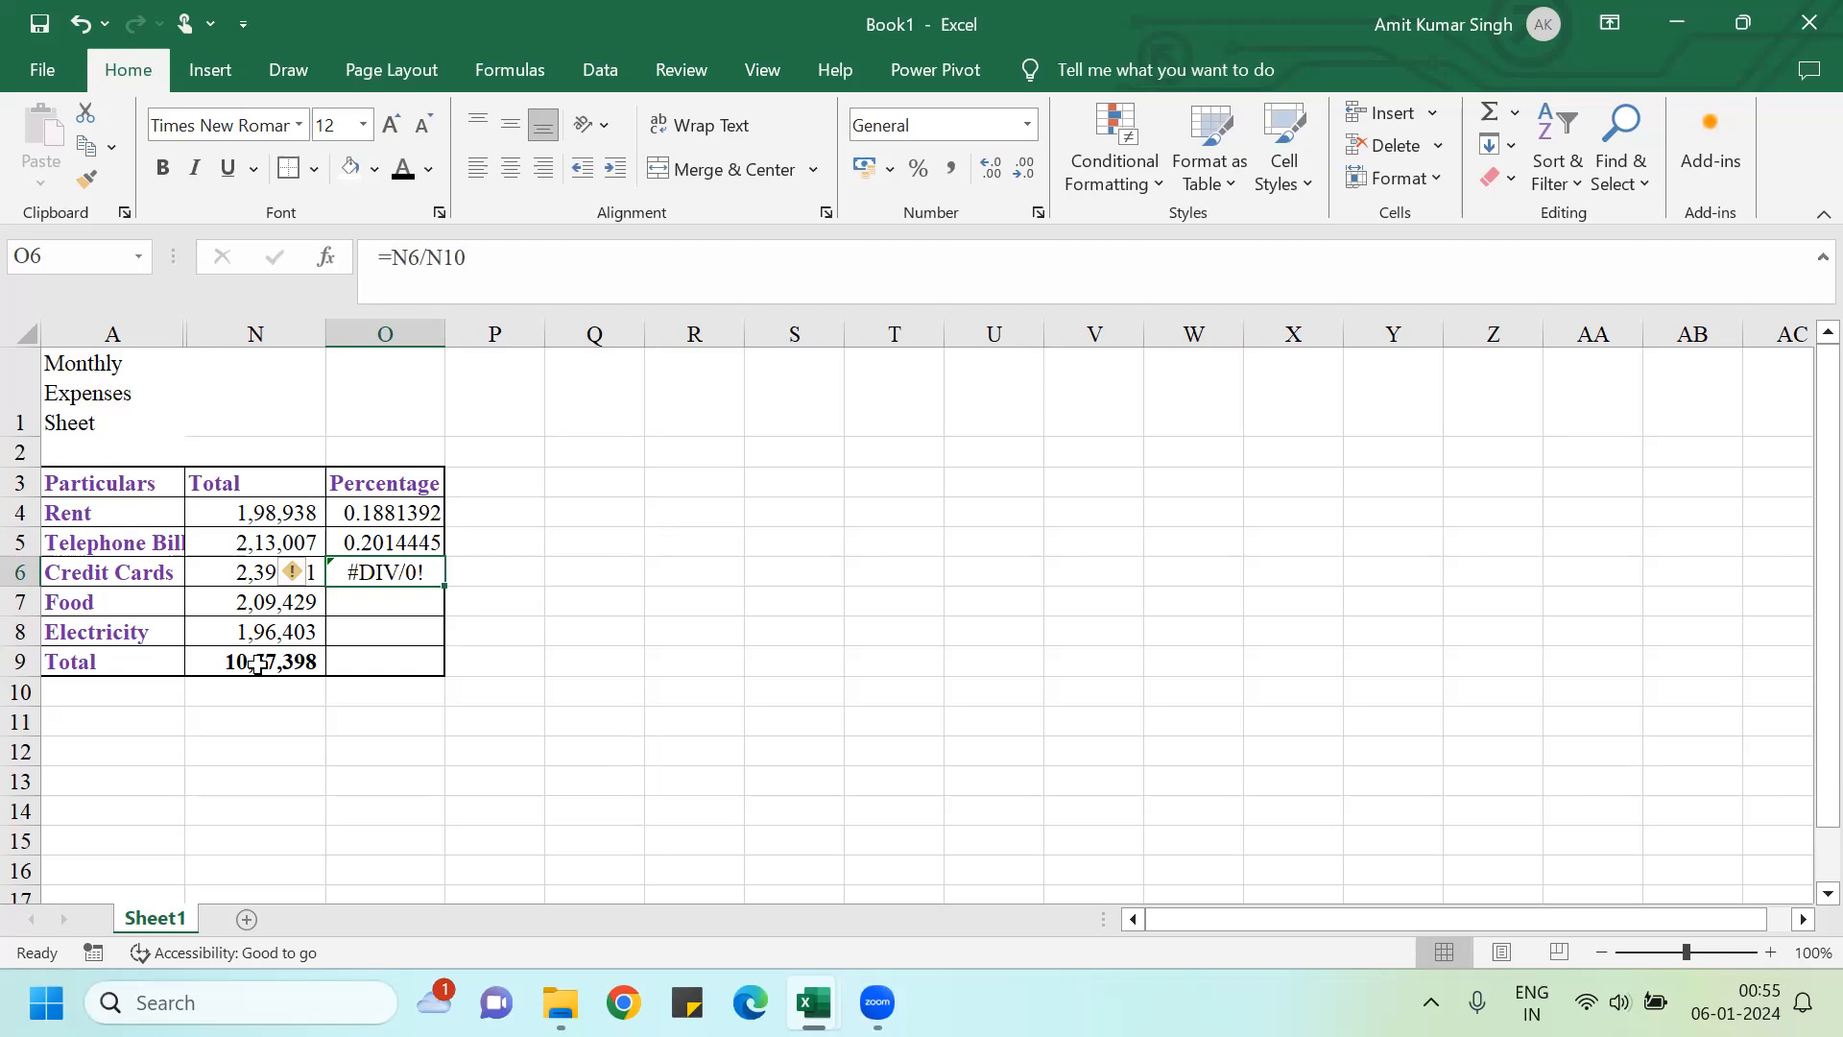
pyautogui.press('Up')
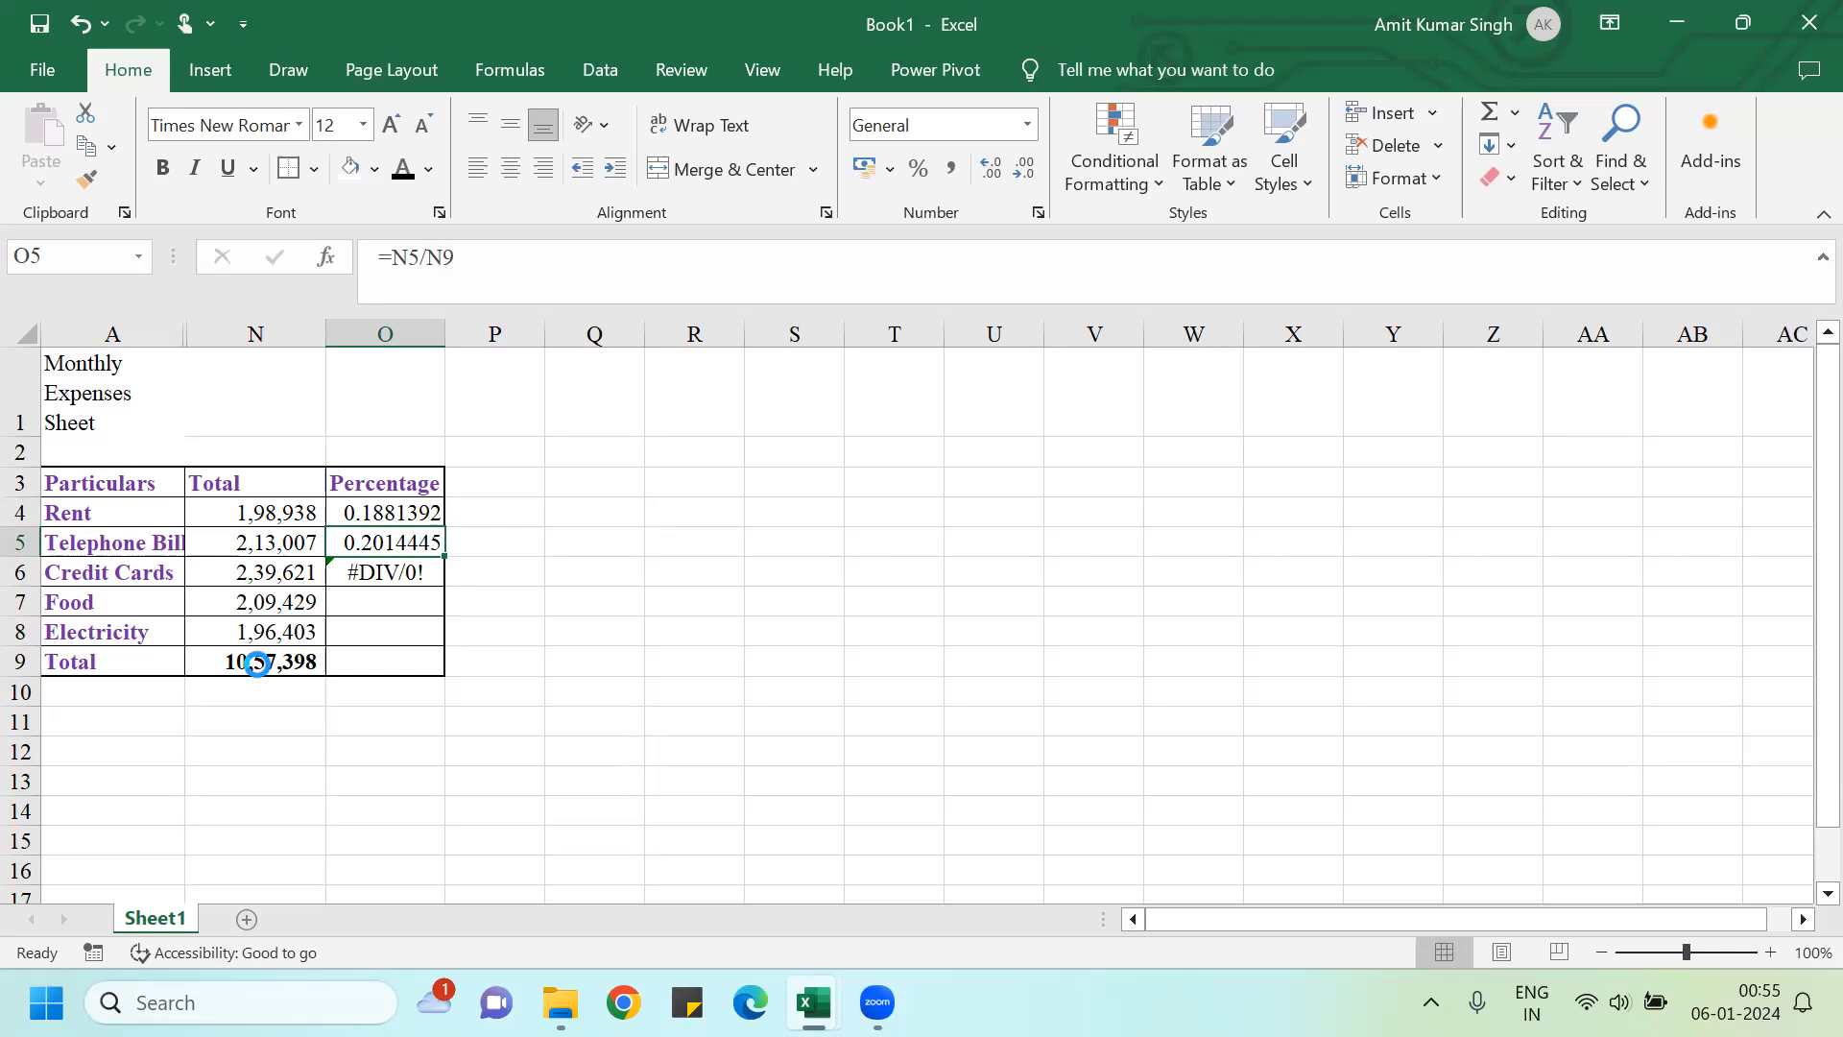
pyautogui.hotkey('ctrl', 'c')
pyautogui.press('Down')
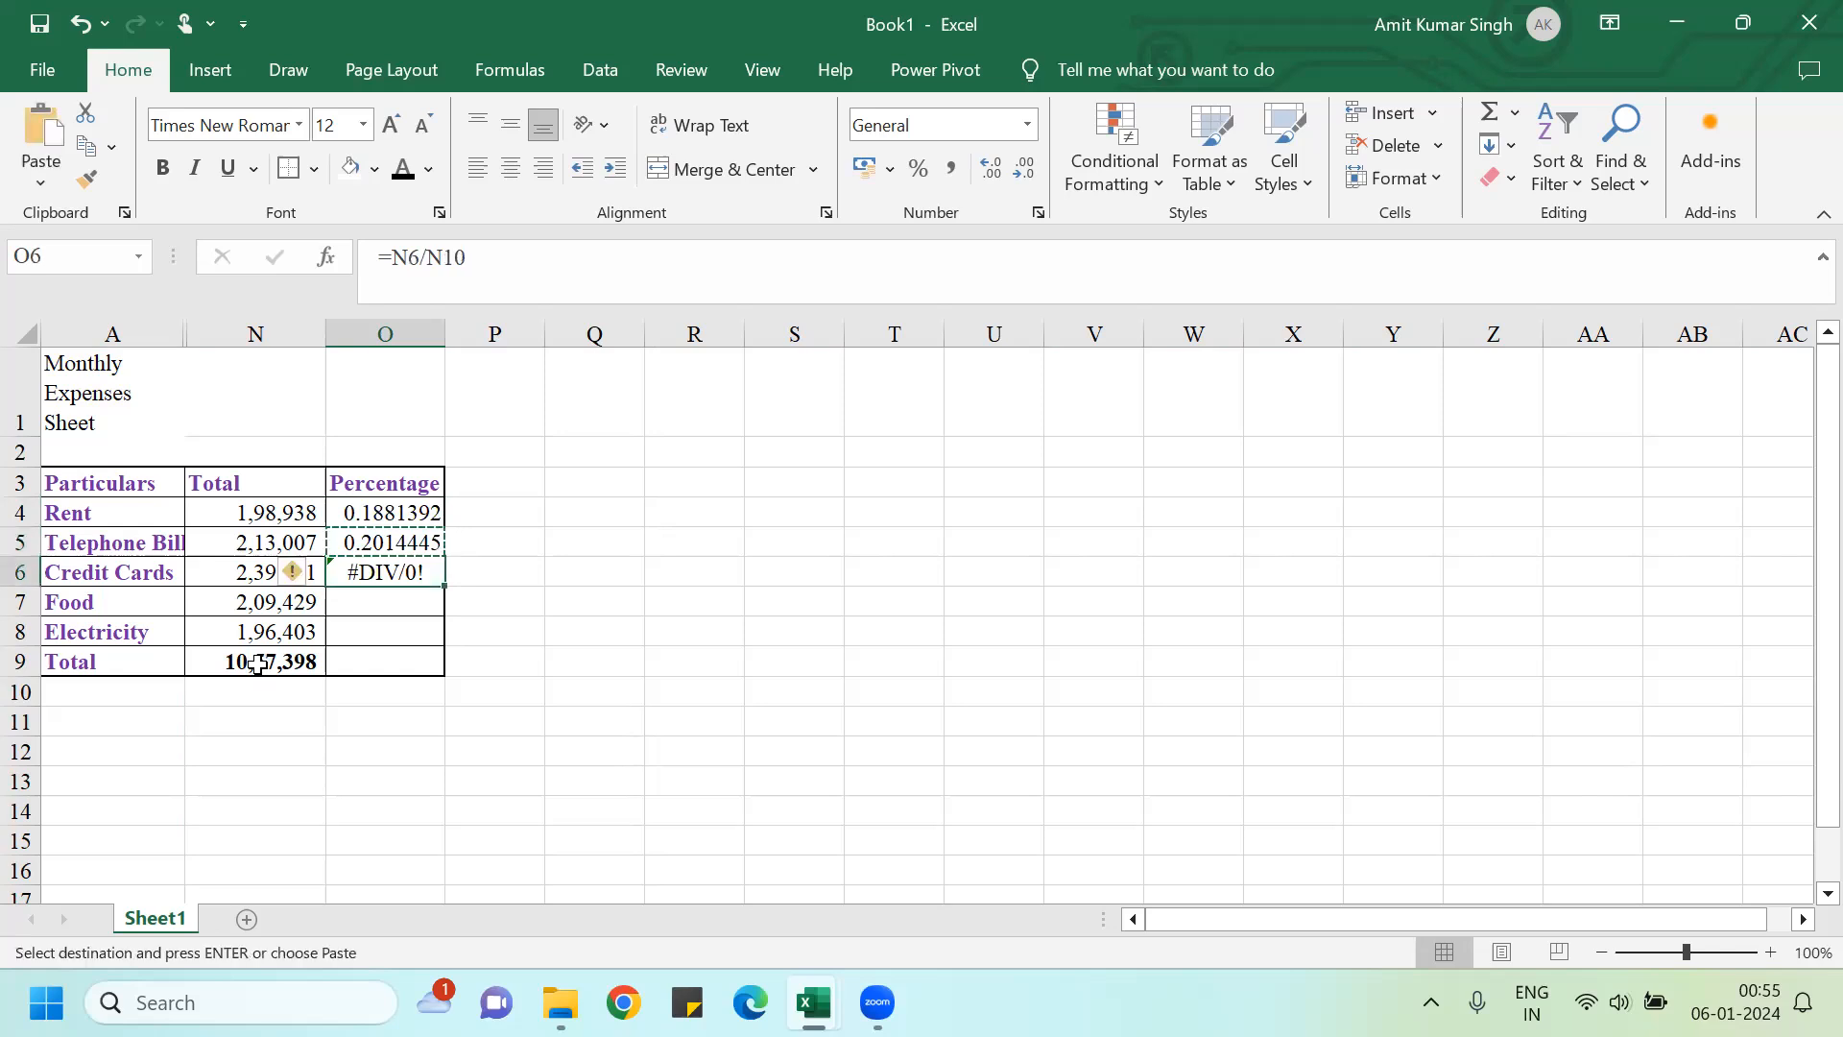
pyautogui.hotkey('ctrl', 'v')
pyautogui.press('F2')
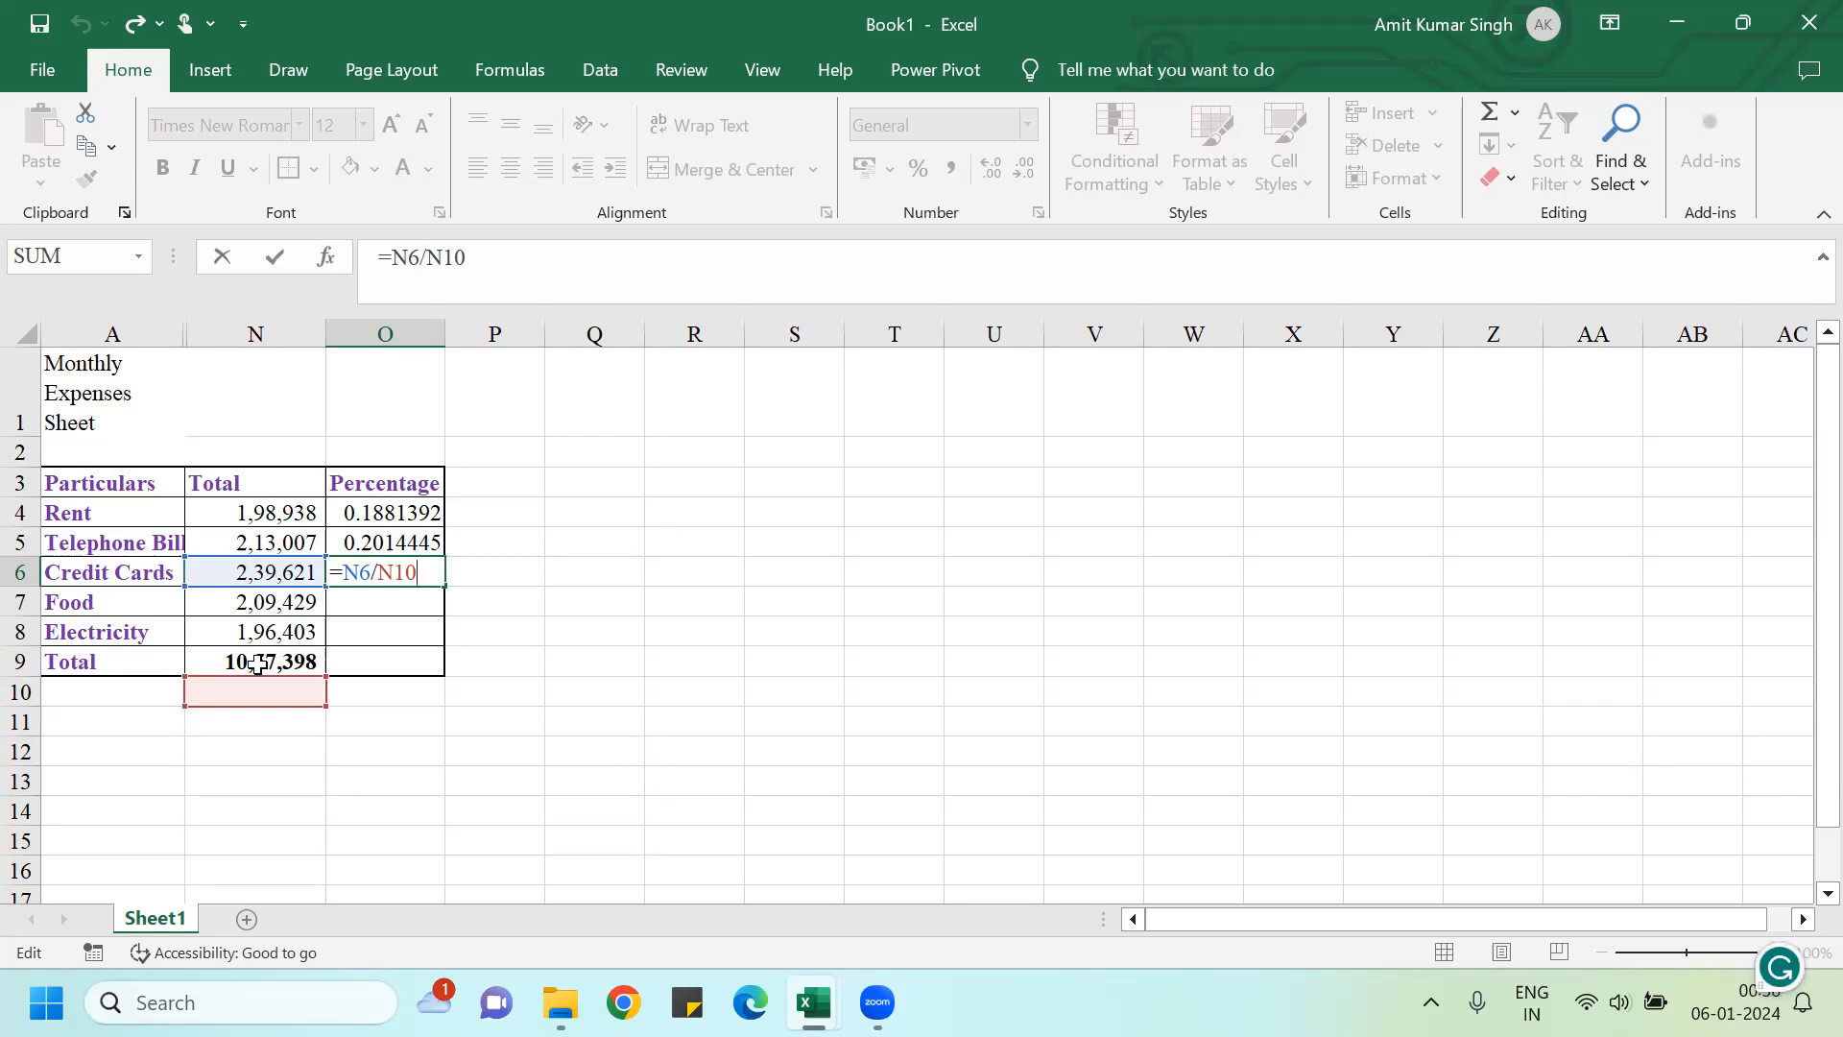
pyautogui.press('Return')
# Step: Clear the percentage formulas from cells O4:O8
pyautogui.press('Up')
pyautogui.press('Up')
pyautogui.press('Up')
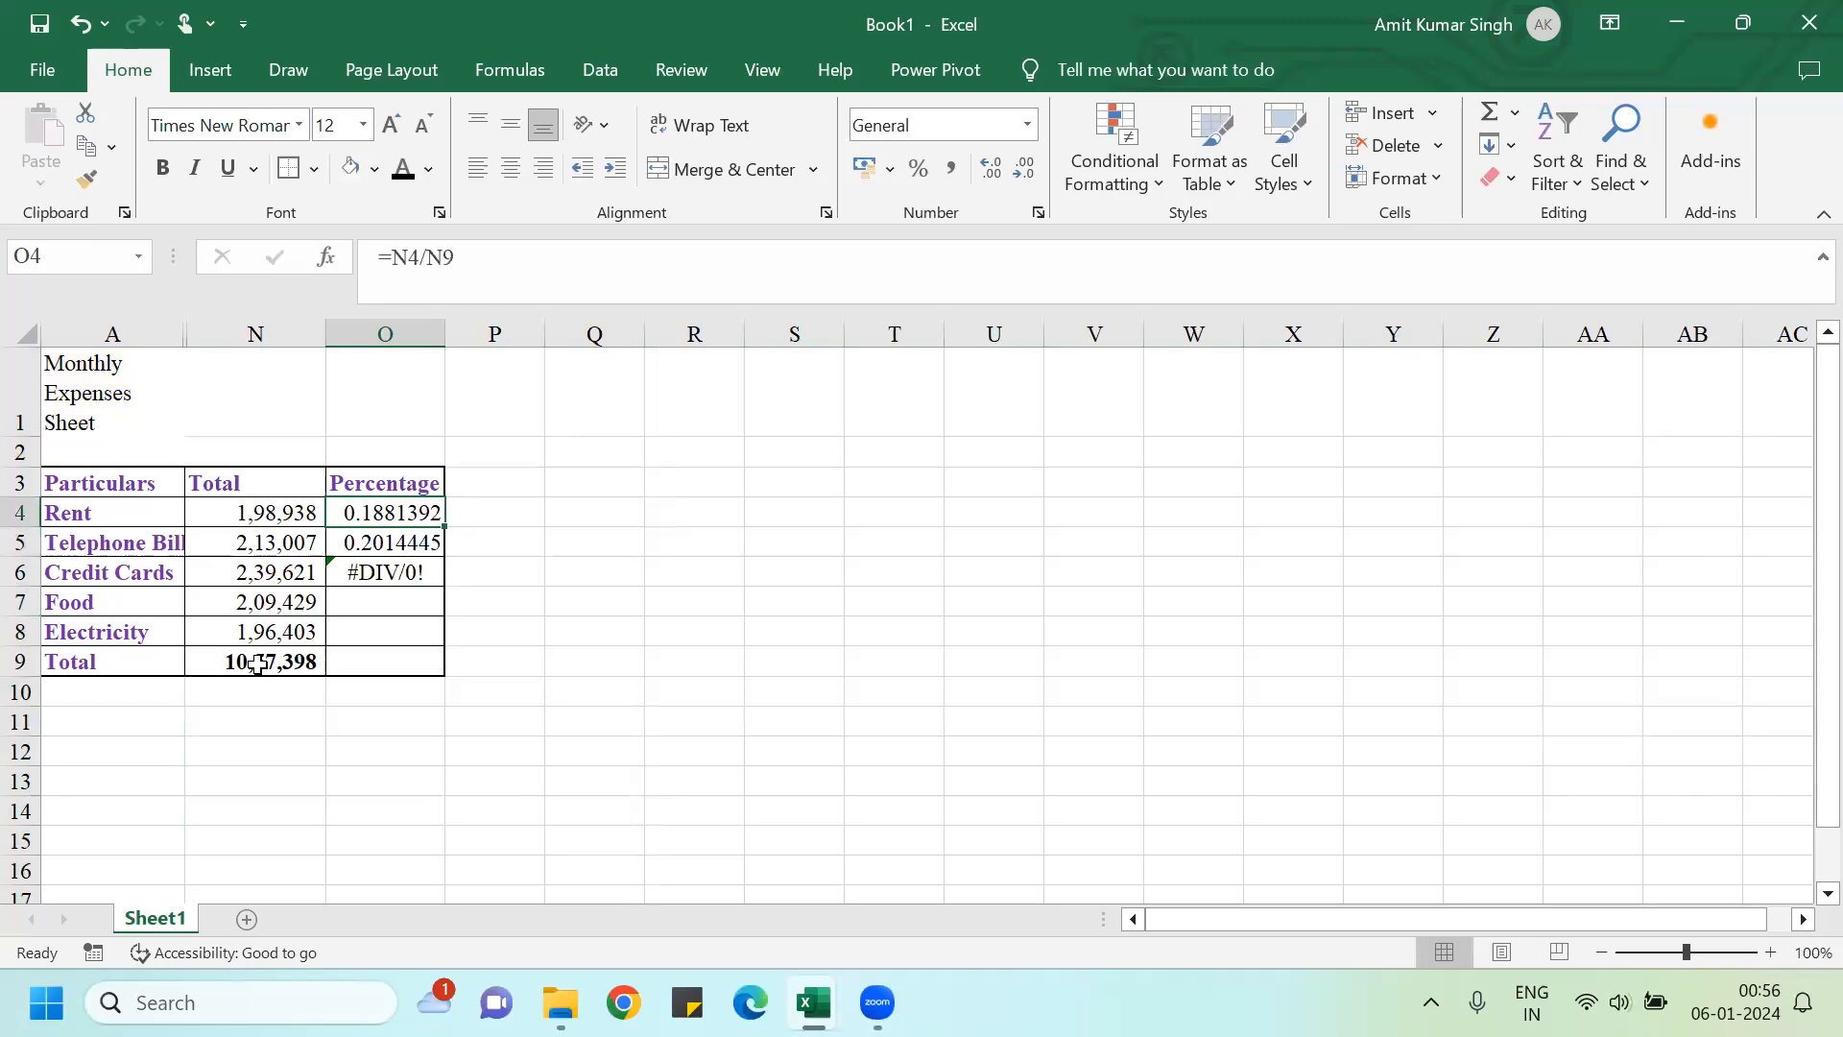
pyautogui.press('Down')
pyautogui.press('Down')
pyautogui.press('Down')
pyautogui.press('Up')
pyautogui.press('Up')
pyautogui.press('Up')
pyautogui.press('Up')
pyautogui.press('Down')
pyautogui.hotkey('shift', 'Down')
pyautogui.hotkey('shift', 'Down')
pyautogui.hotkey('shift', 'Down')
pyautogui.hotkey('shift', 'Down')
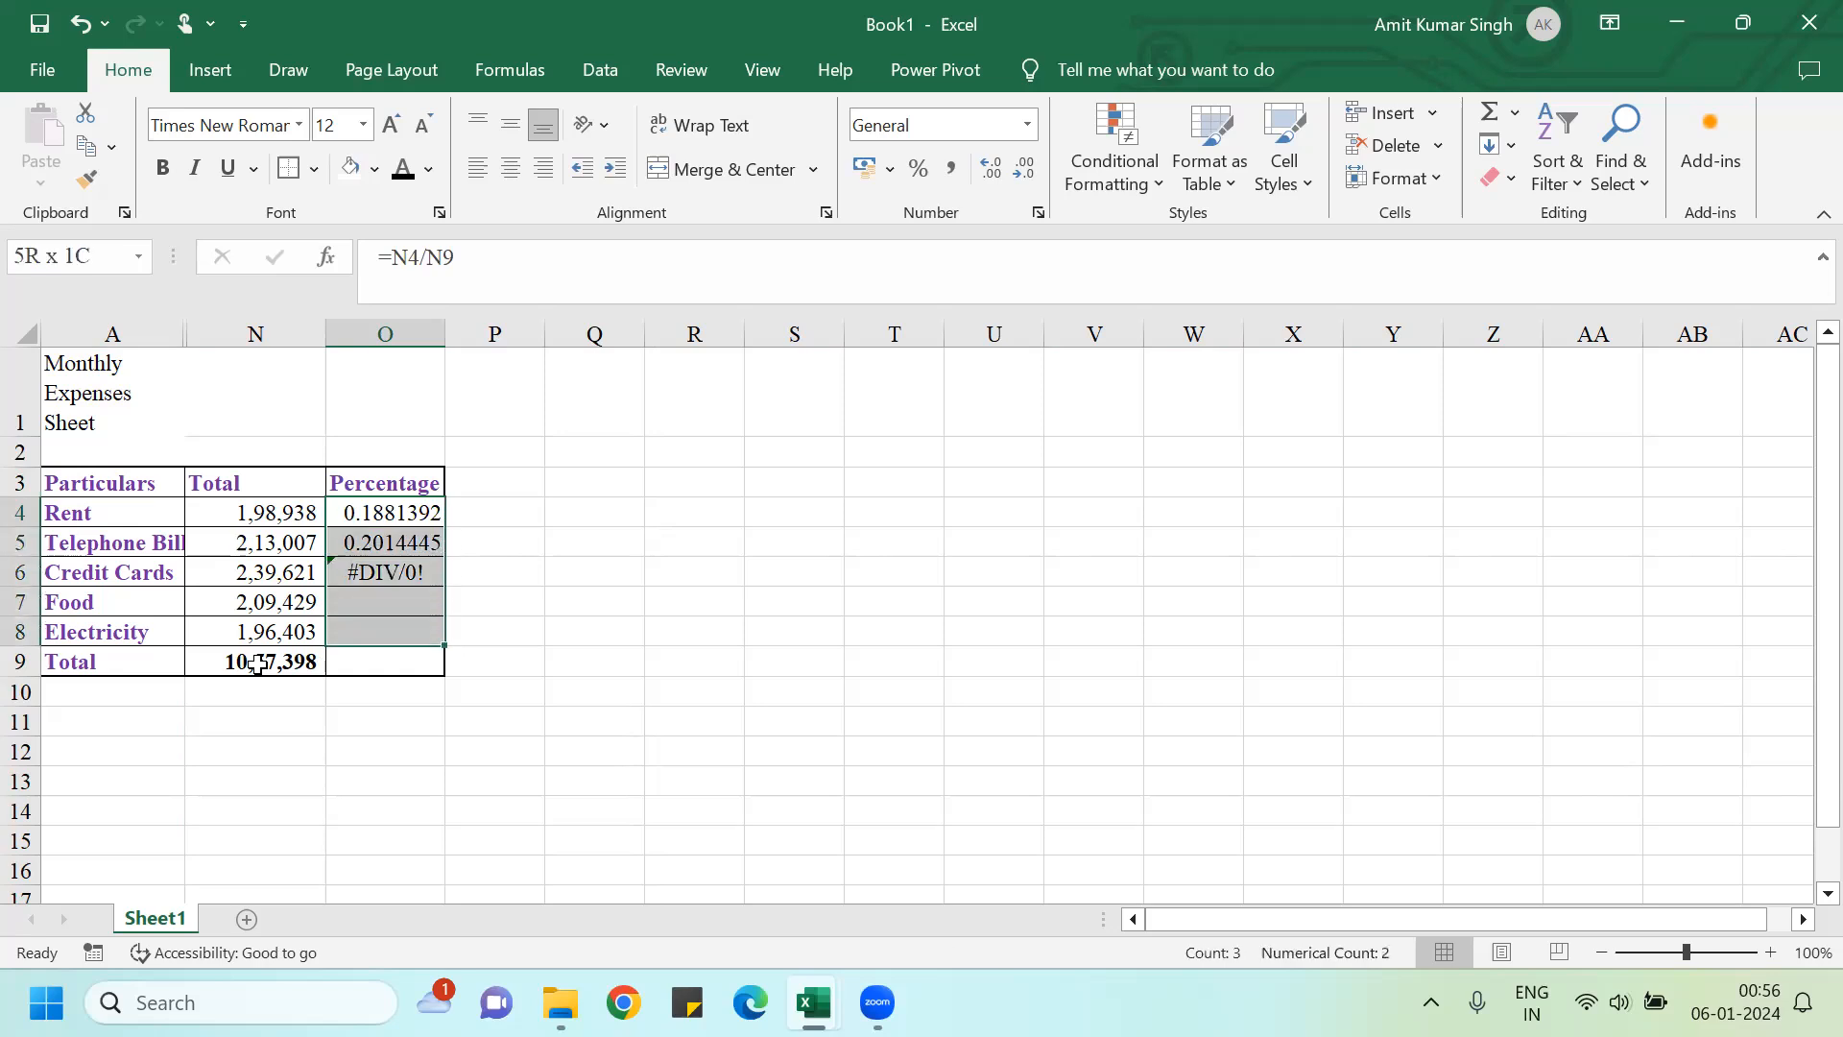
pyautogui.press('Delete')
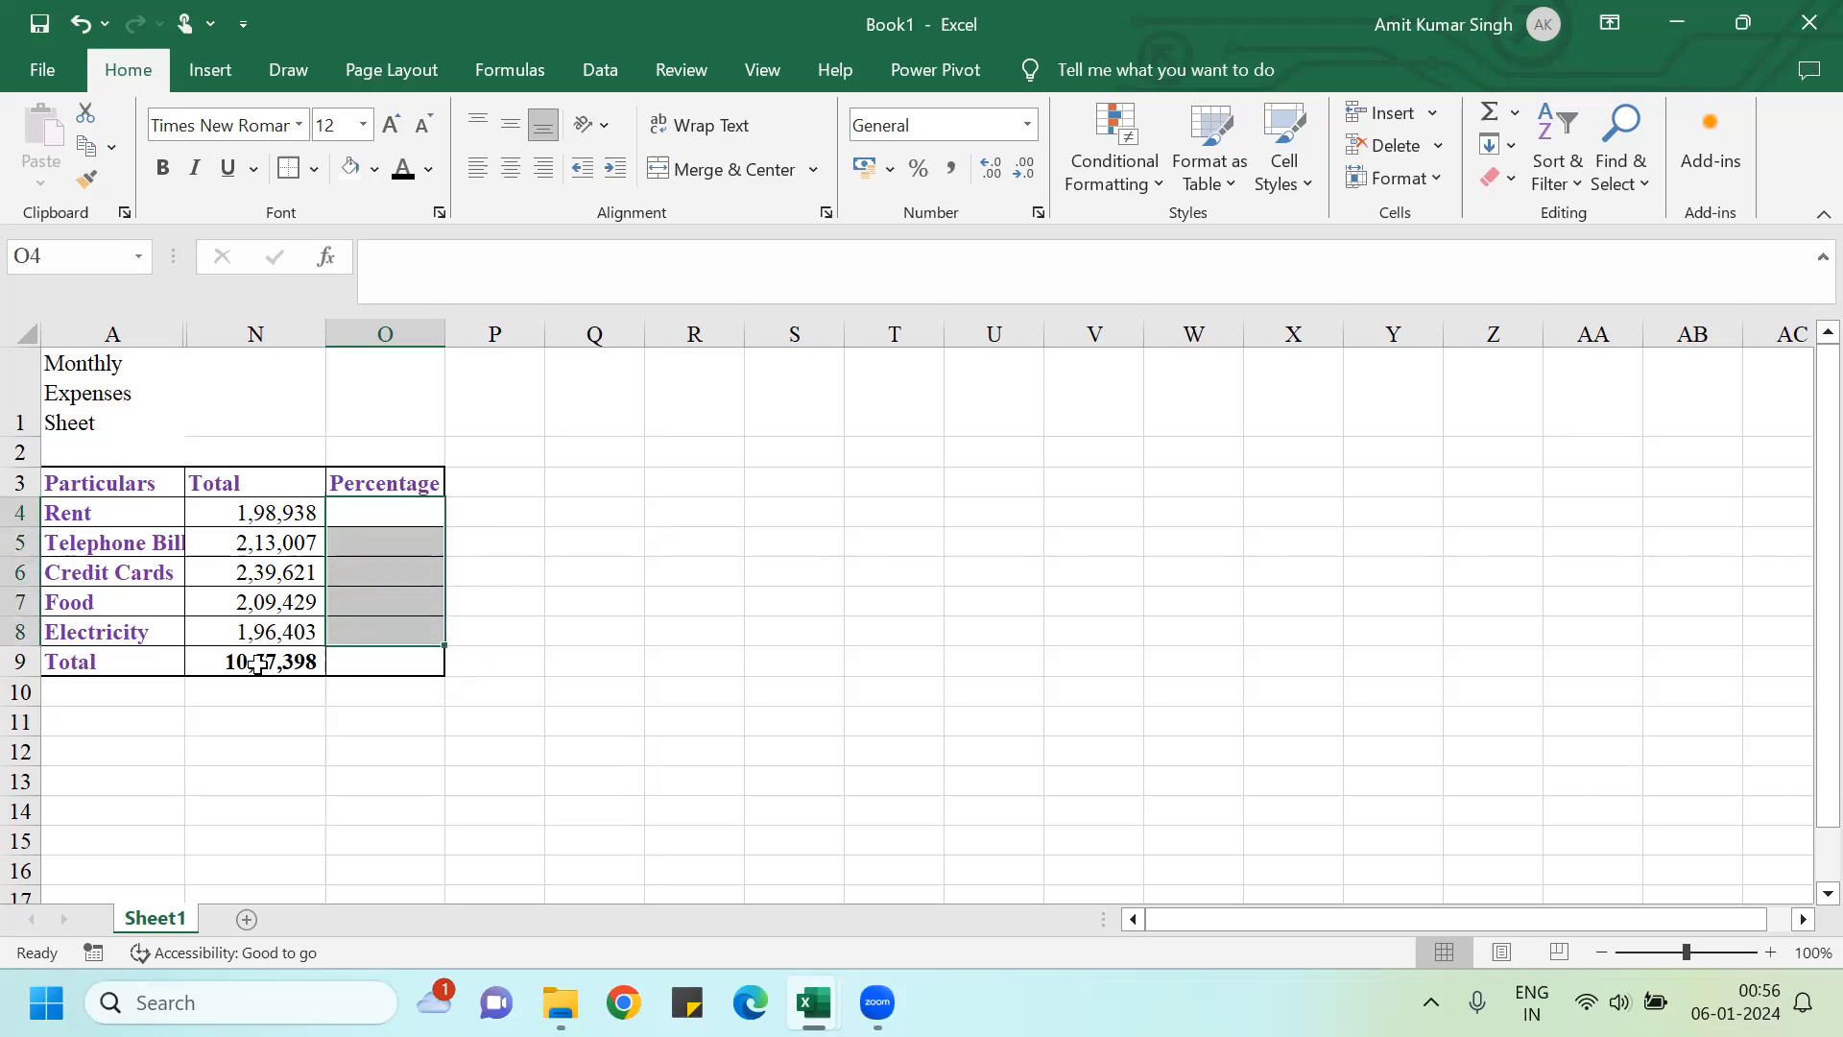
# Step: Enter the formula =N4/$N$9 in cell O4 to calculate Rent's share with an absolute reference to the overall total
pyautogui.press('Up')
pyautogui.press('Up')
pyautogui.press('Down')
pyautogui.press('Down')
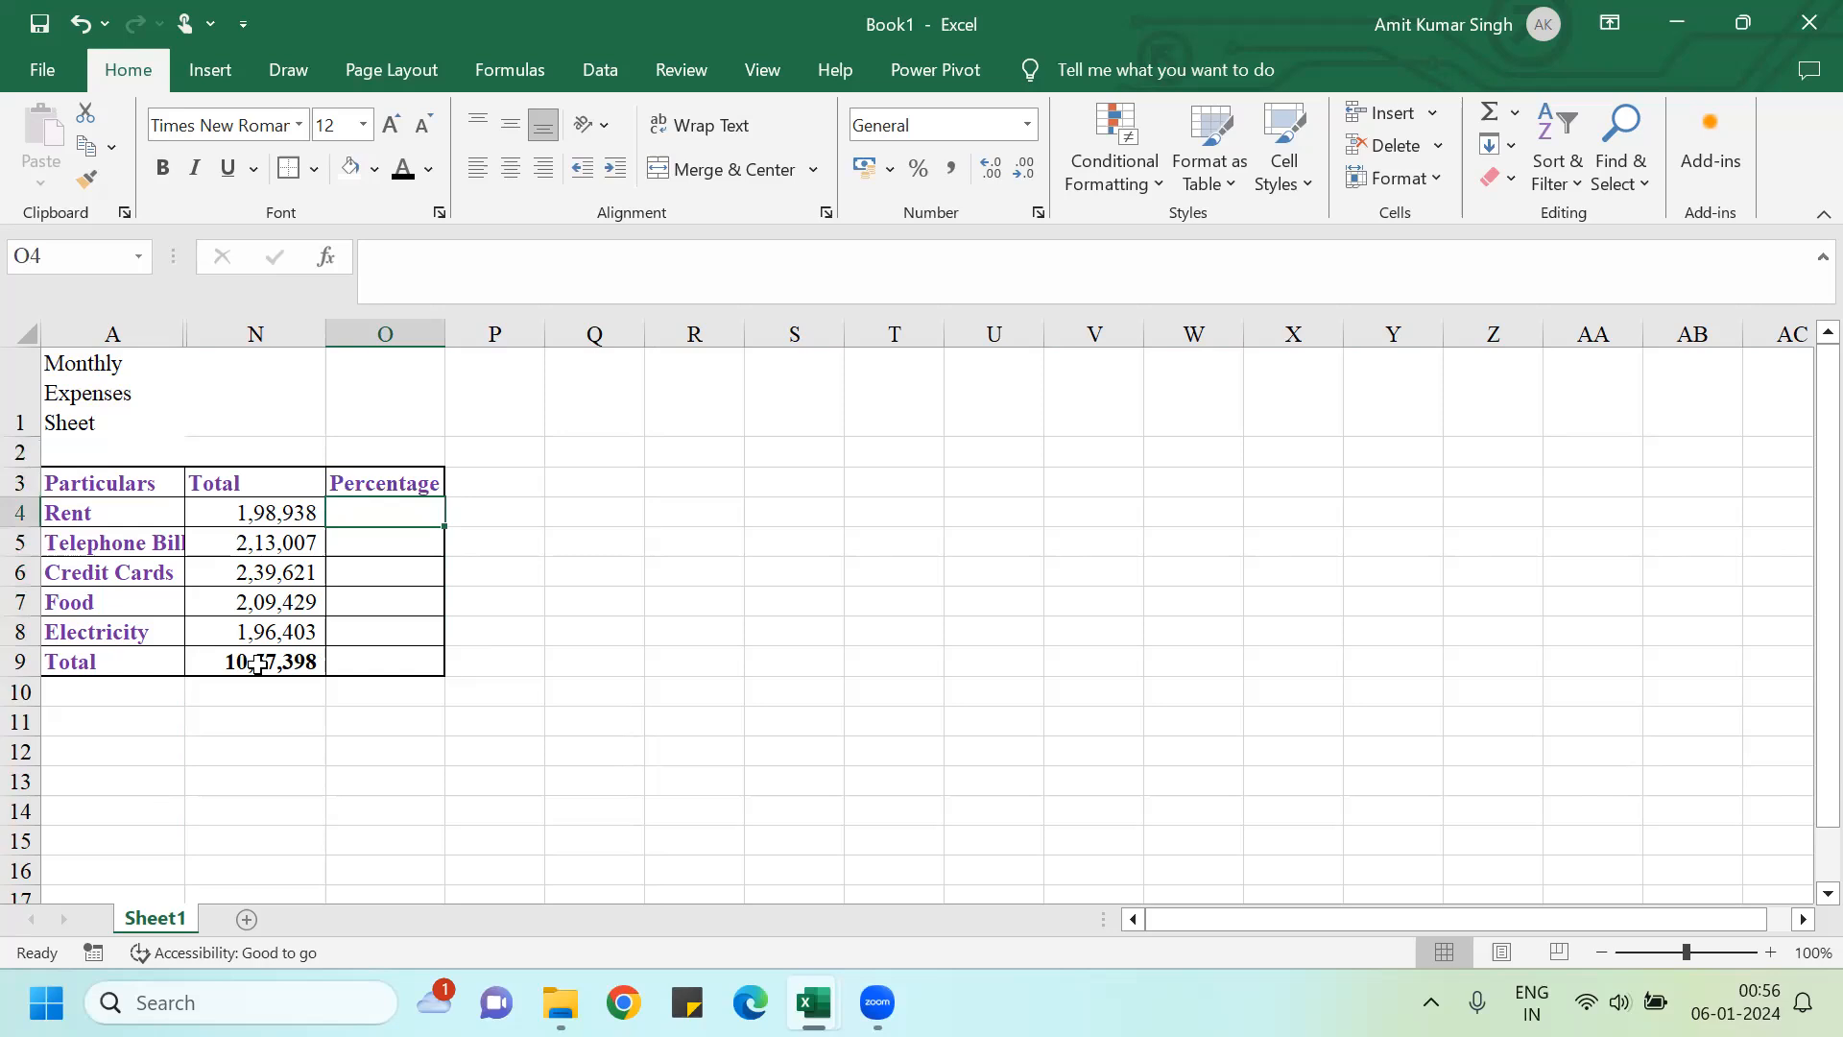
pyautogui.write('=')
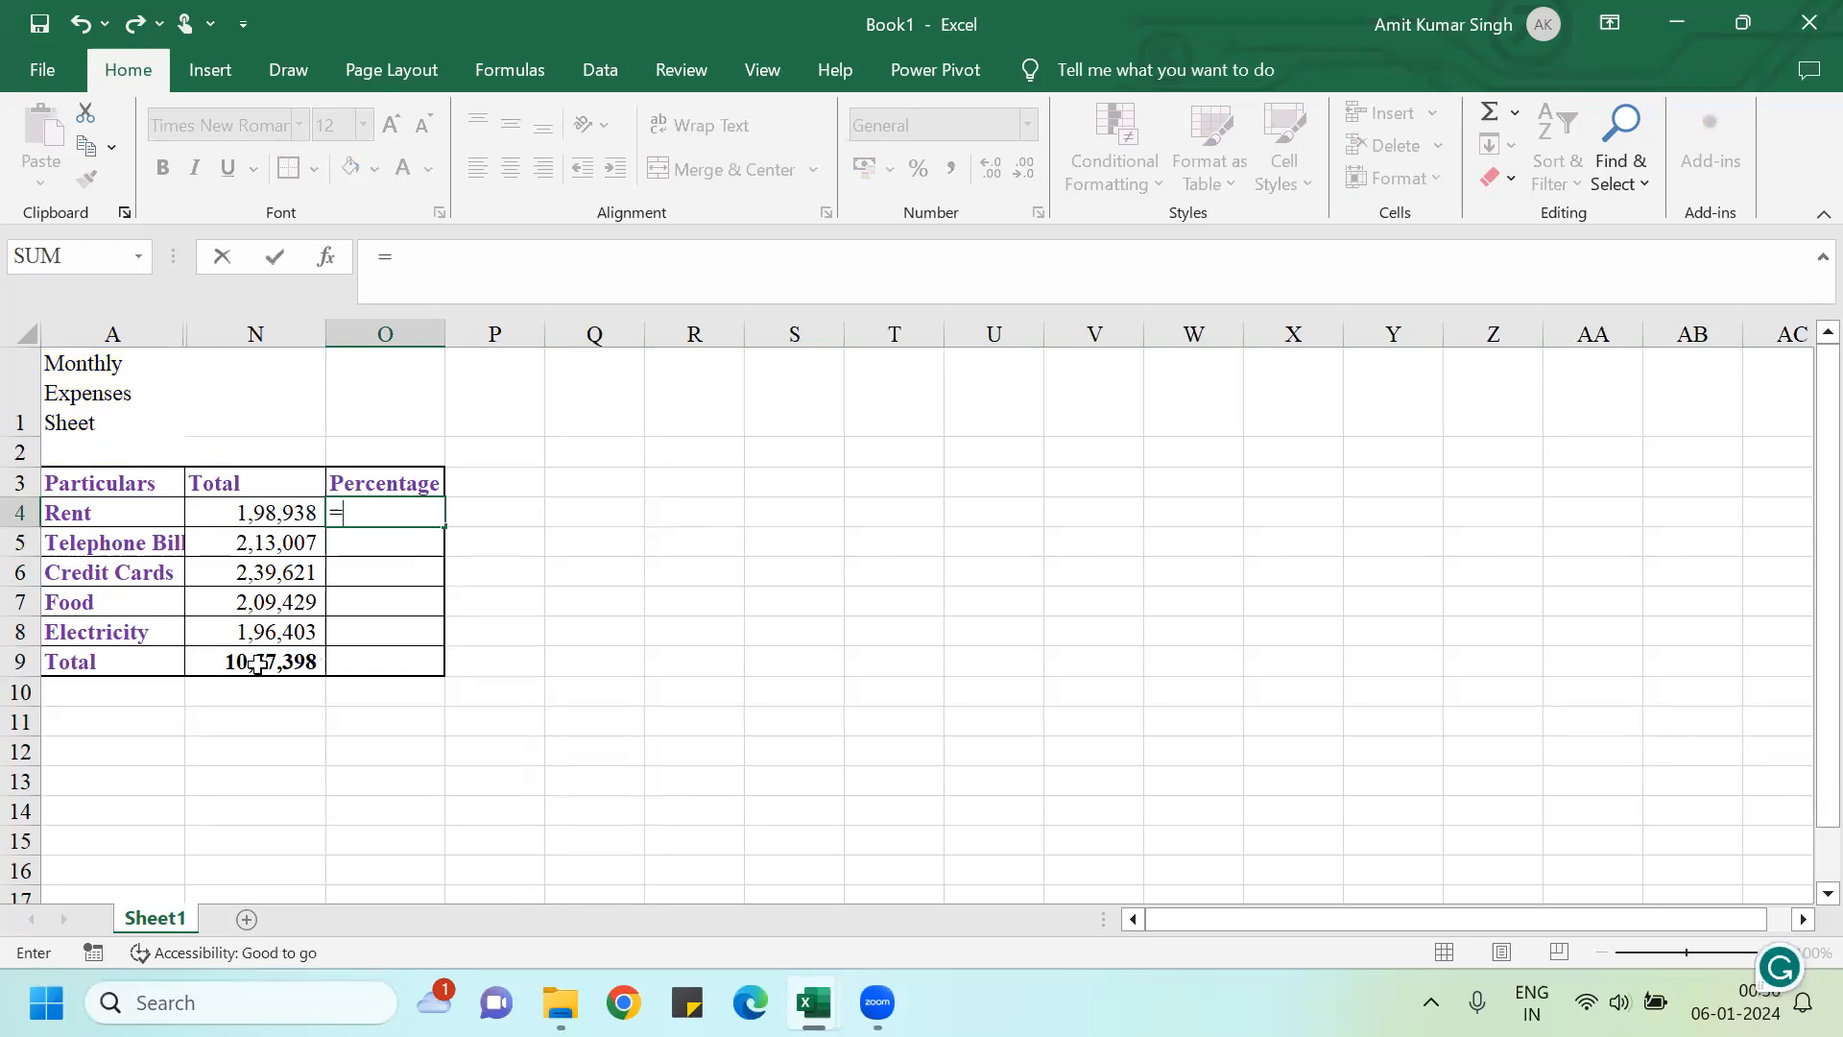
pyautogui.press('Left')
pyautogui.write('/')
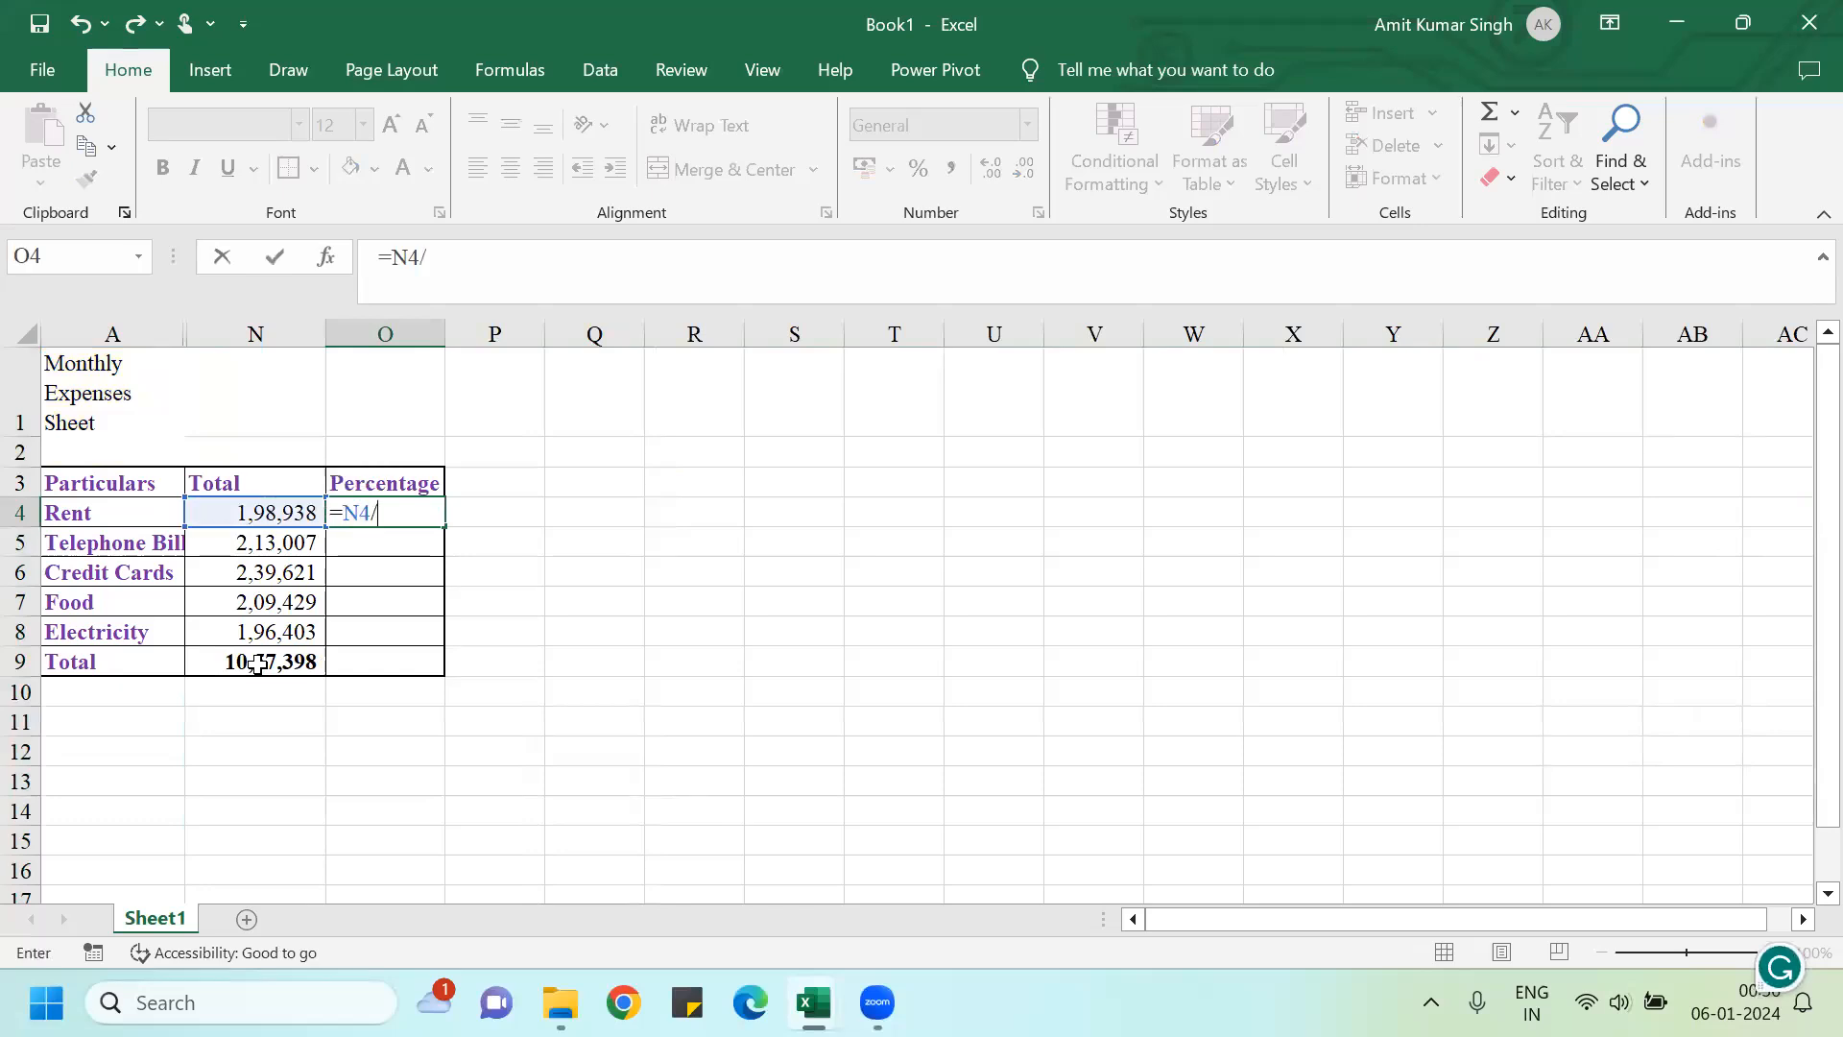
pyautogui.click(267, 675)
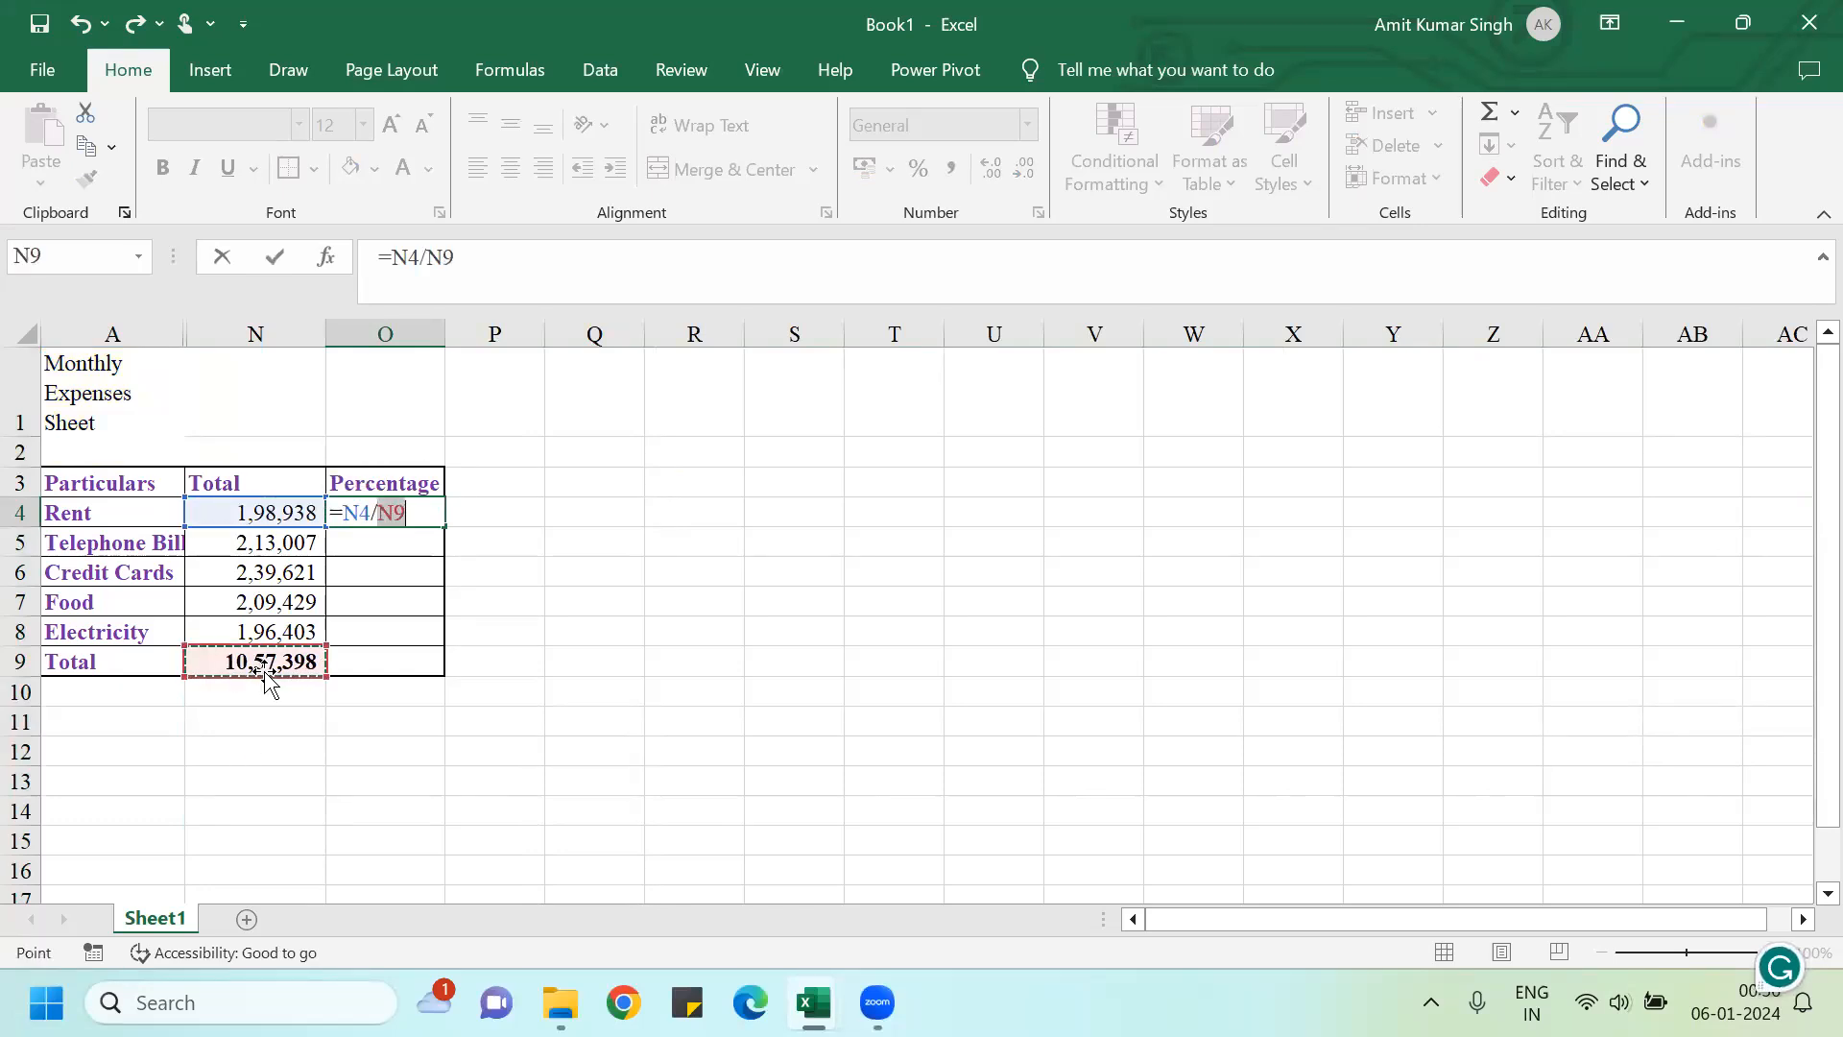
pyautogui.press('F4')
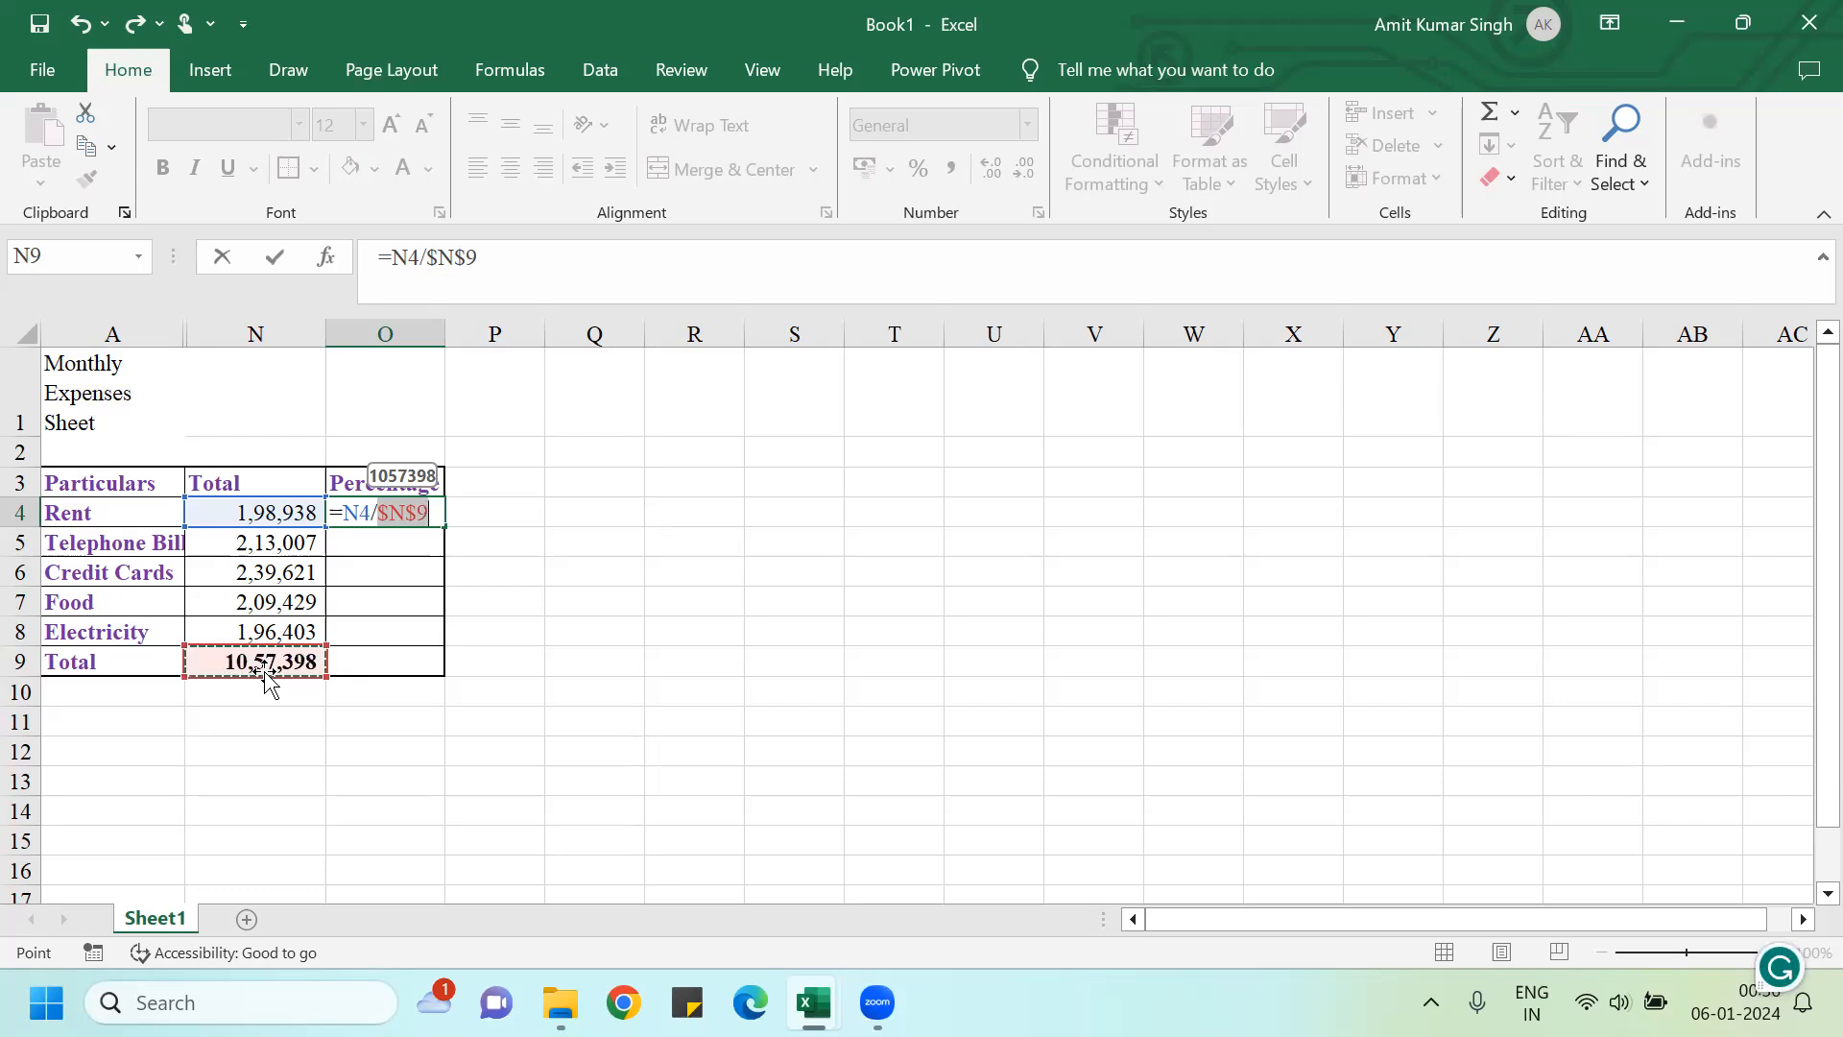
pyautogui.press('Return')
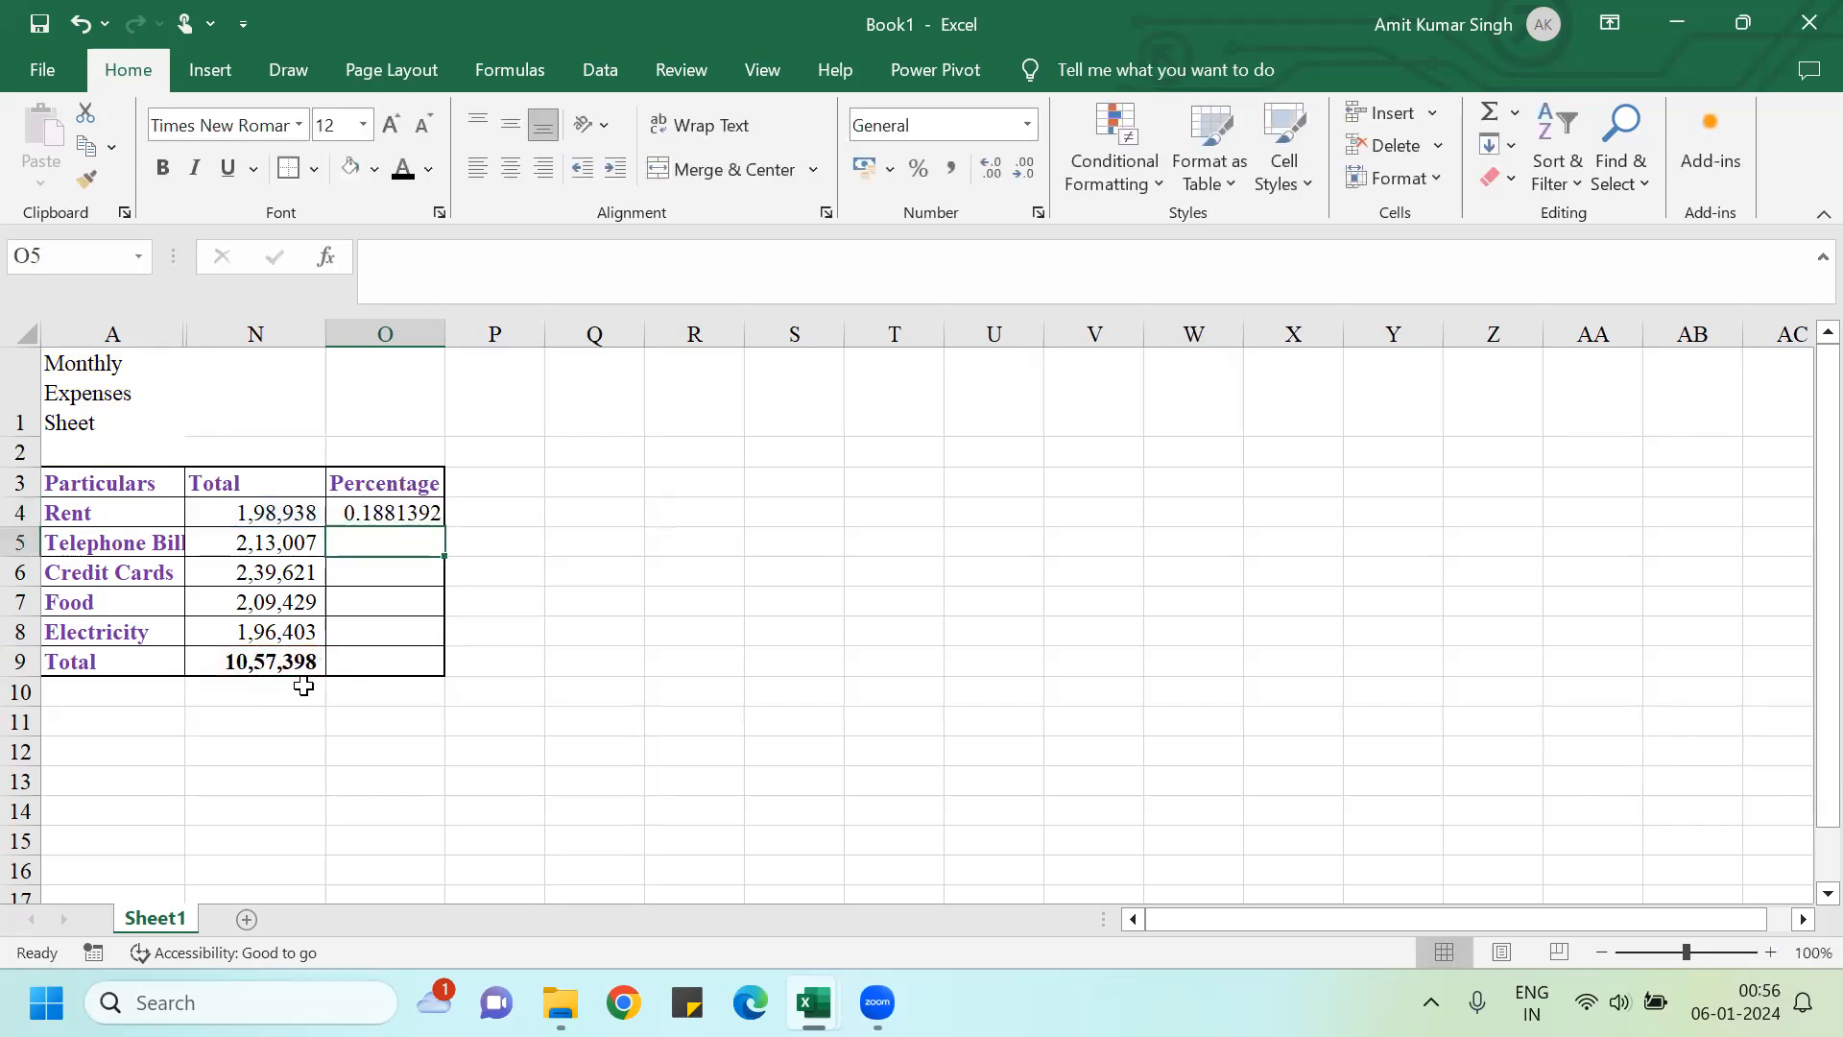
# Step: Fill the percentage formula from O4 down to O8 and total the column in O9 with =SUM(O4:O8)
pyautogui.click(405, 508)
pyautogui.moveTo(443, 527); pyautogui.dragTo(444, 638)
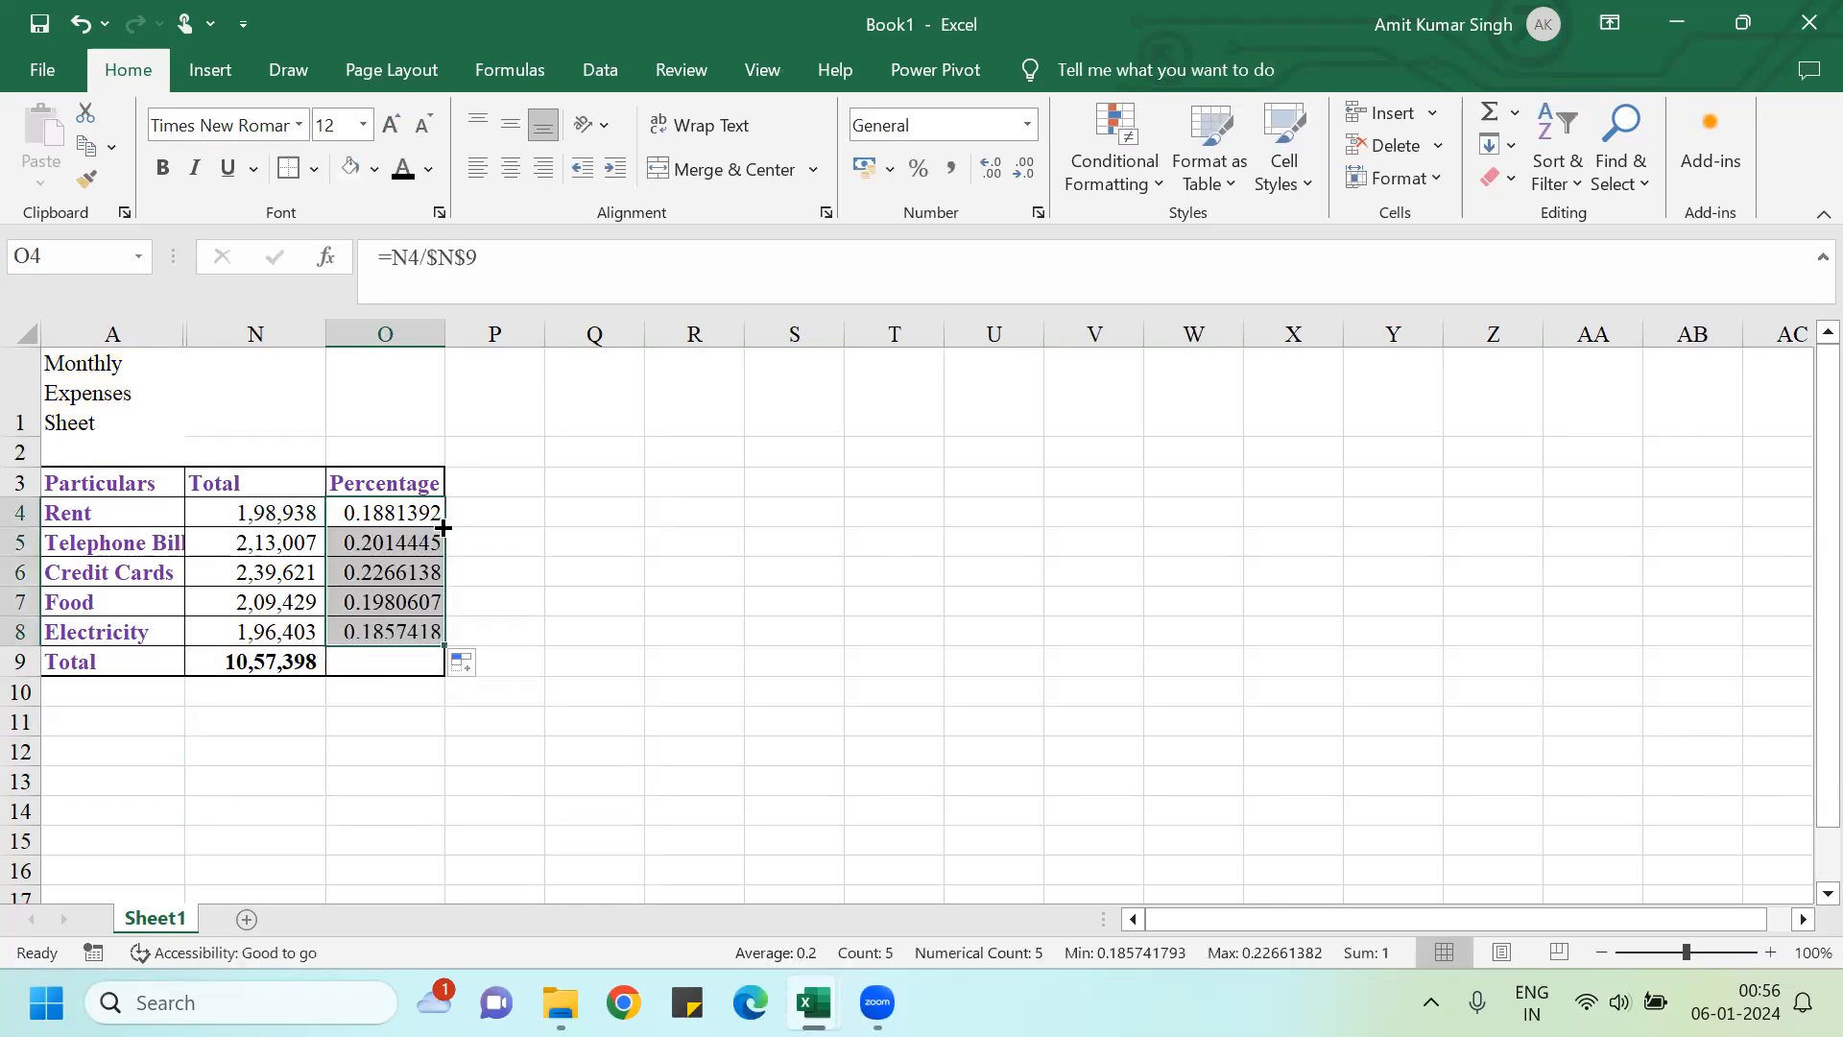
pyautogui.click(382, 661)
pyautogui.hotkey('alt', '=')
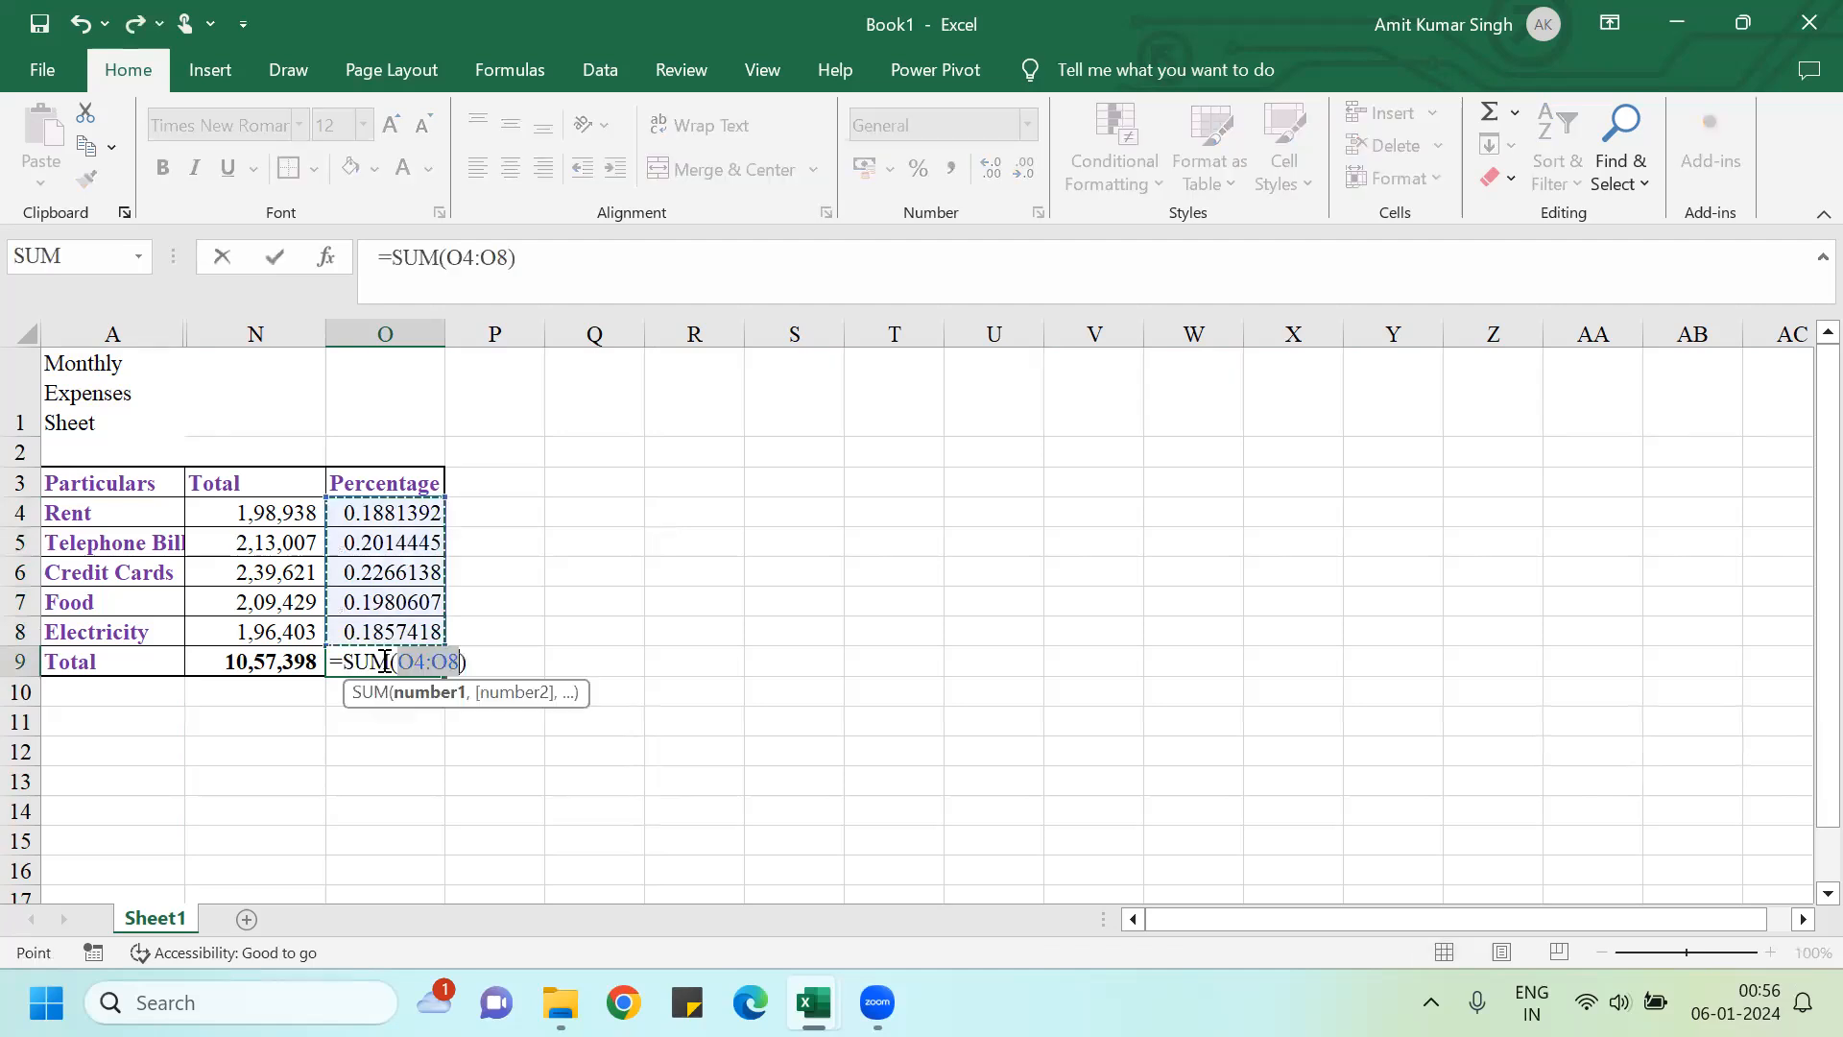
pyautogui.press('Return')
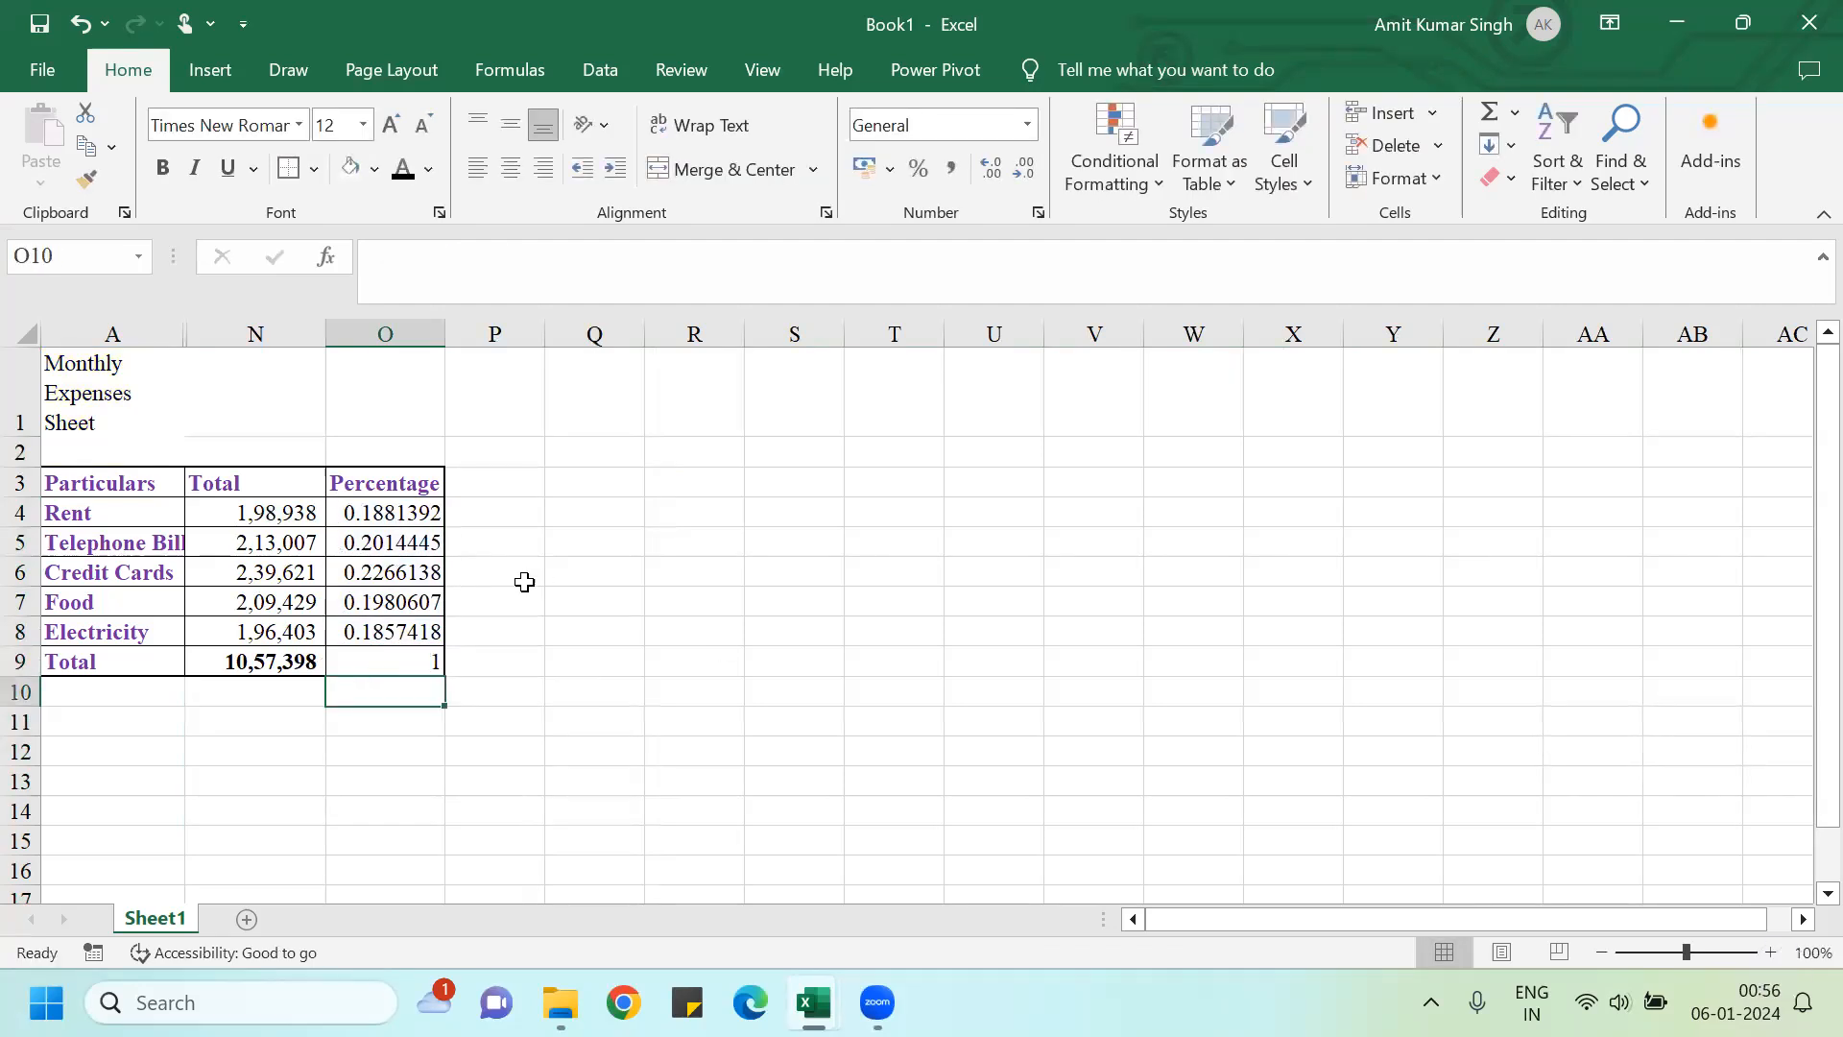
# Step: Inspect the cell references used by the Telephone Bill percentage formula in cell O5
pyautogui.click(394, 542)
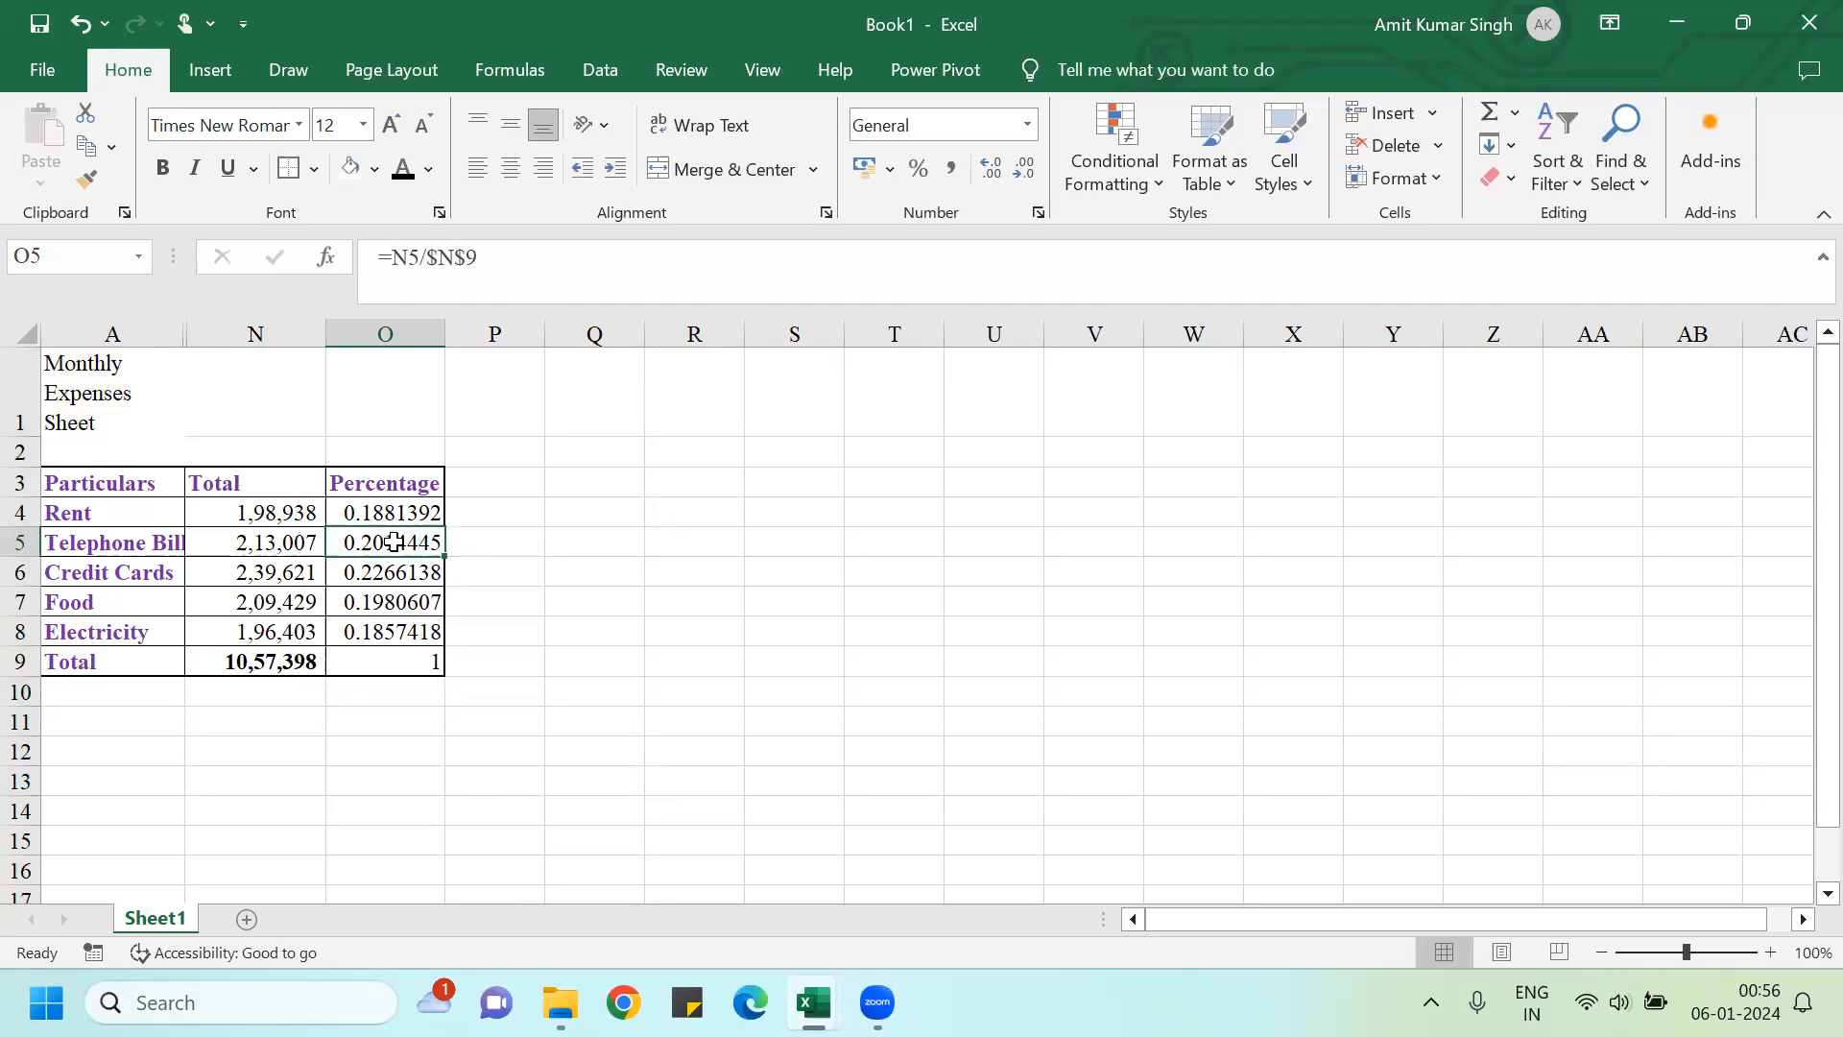
pyautogui.doubleClick(393, 542)
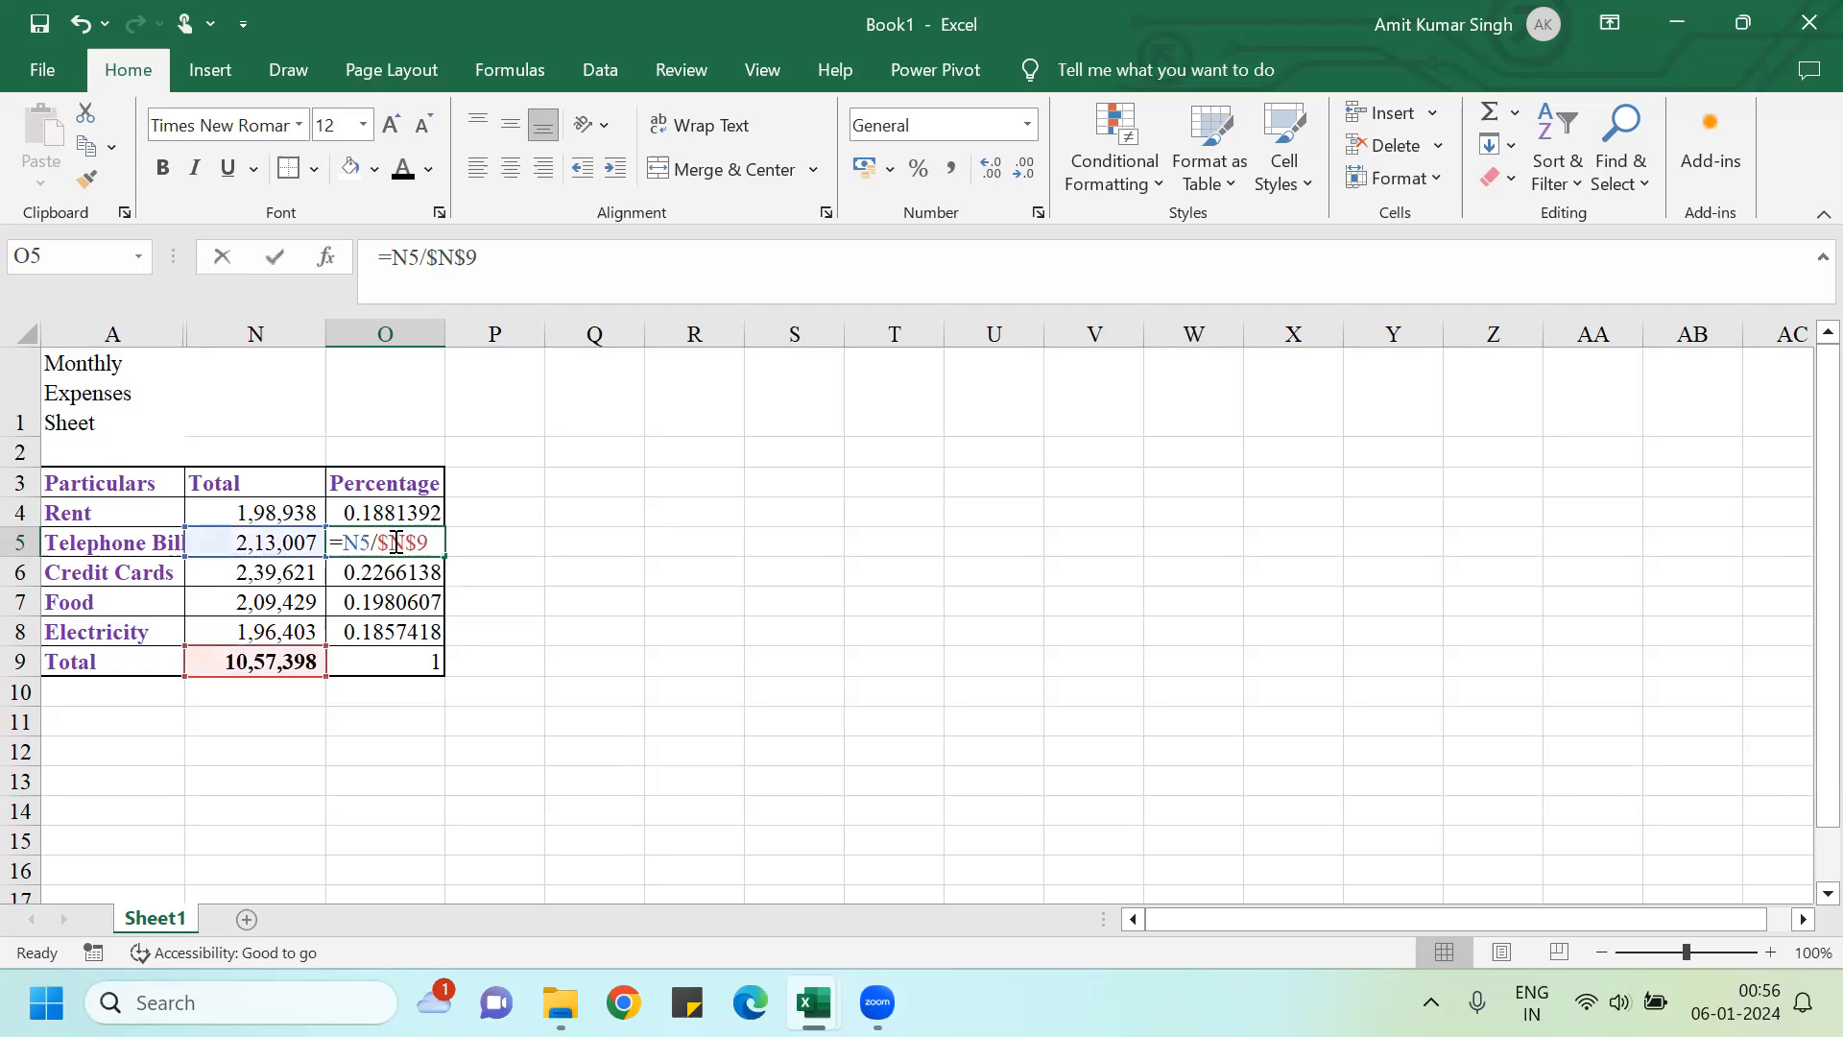
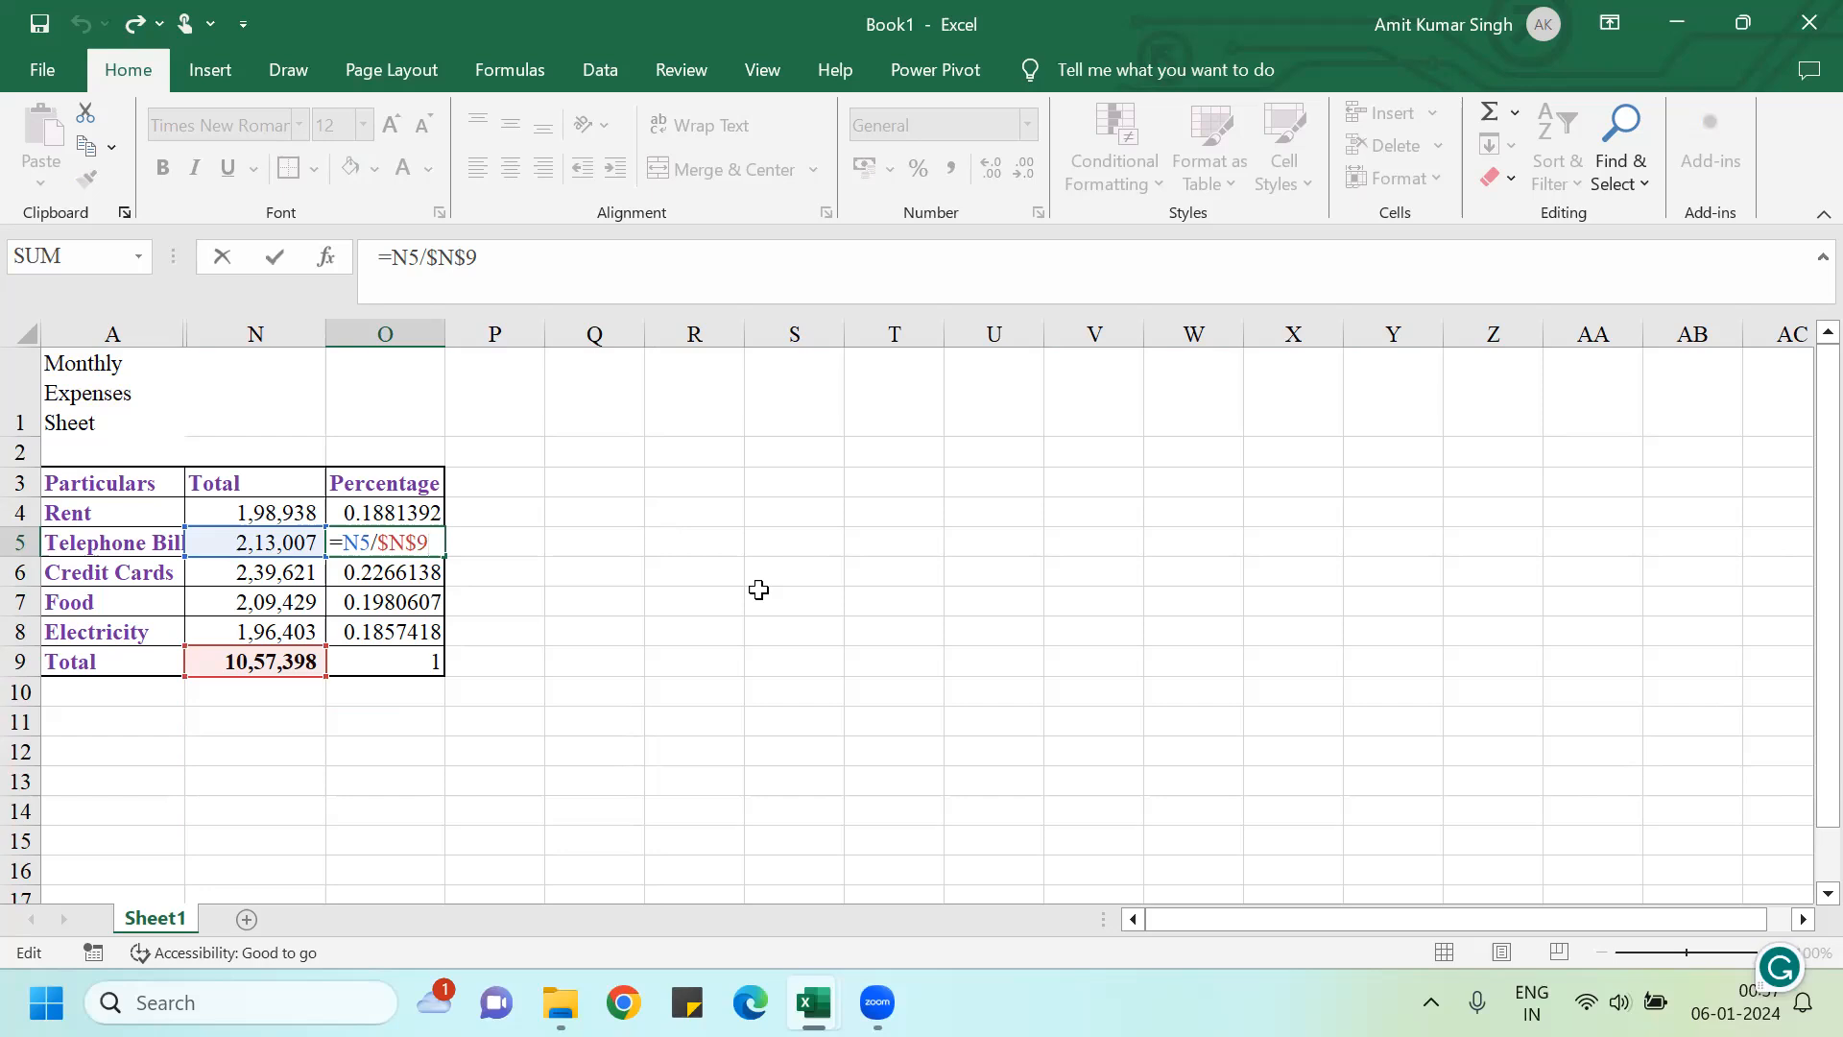
pyautogui.press('Return')
# Step: Format cells O4:O9 as percentages with two decimal places
pyautogui.click(398, 512)
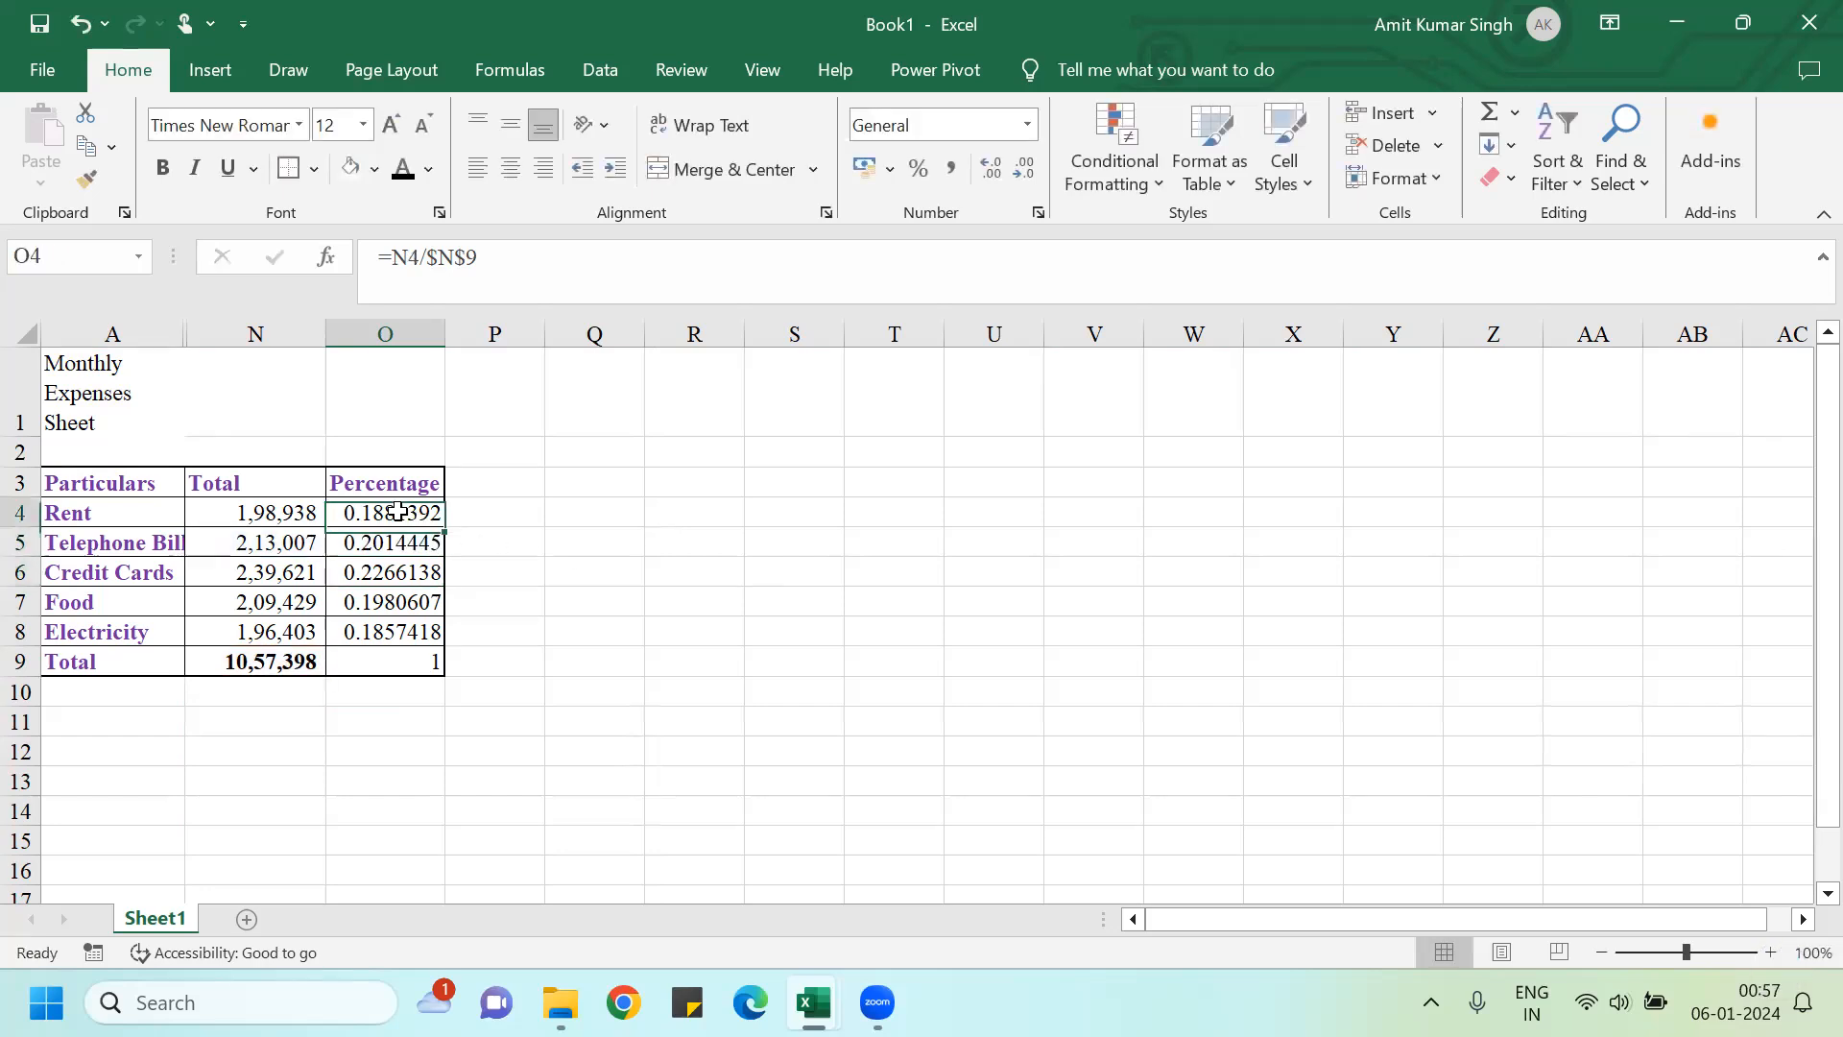
pyautogui.moveTo(397, 512); pyautogui.dragTo(394, 661)
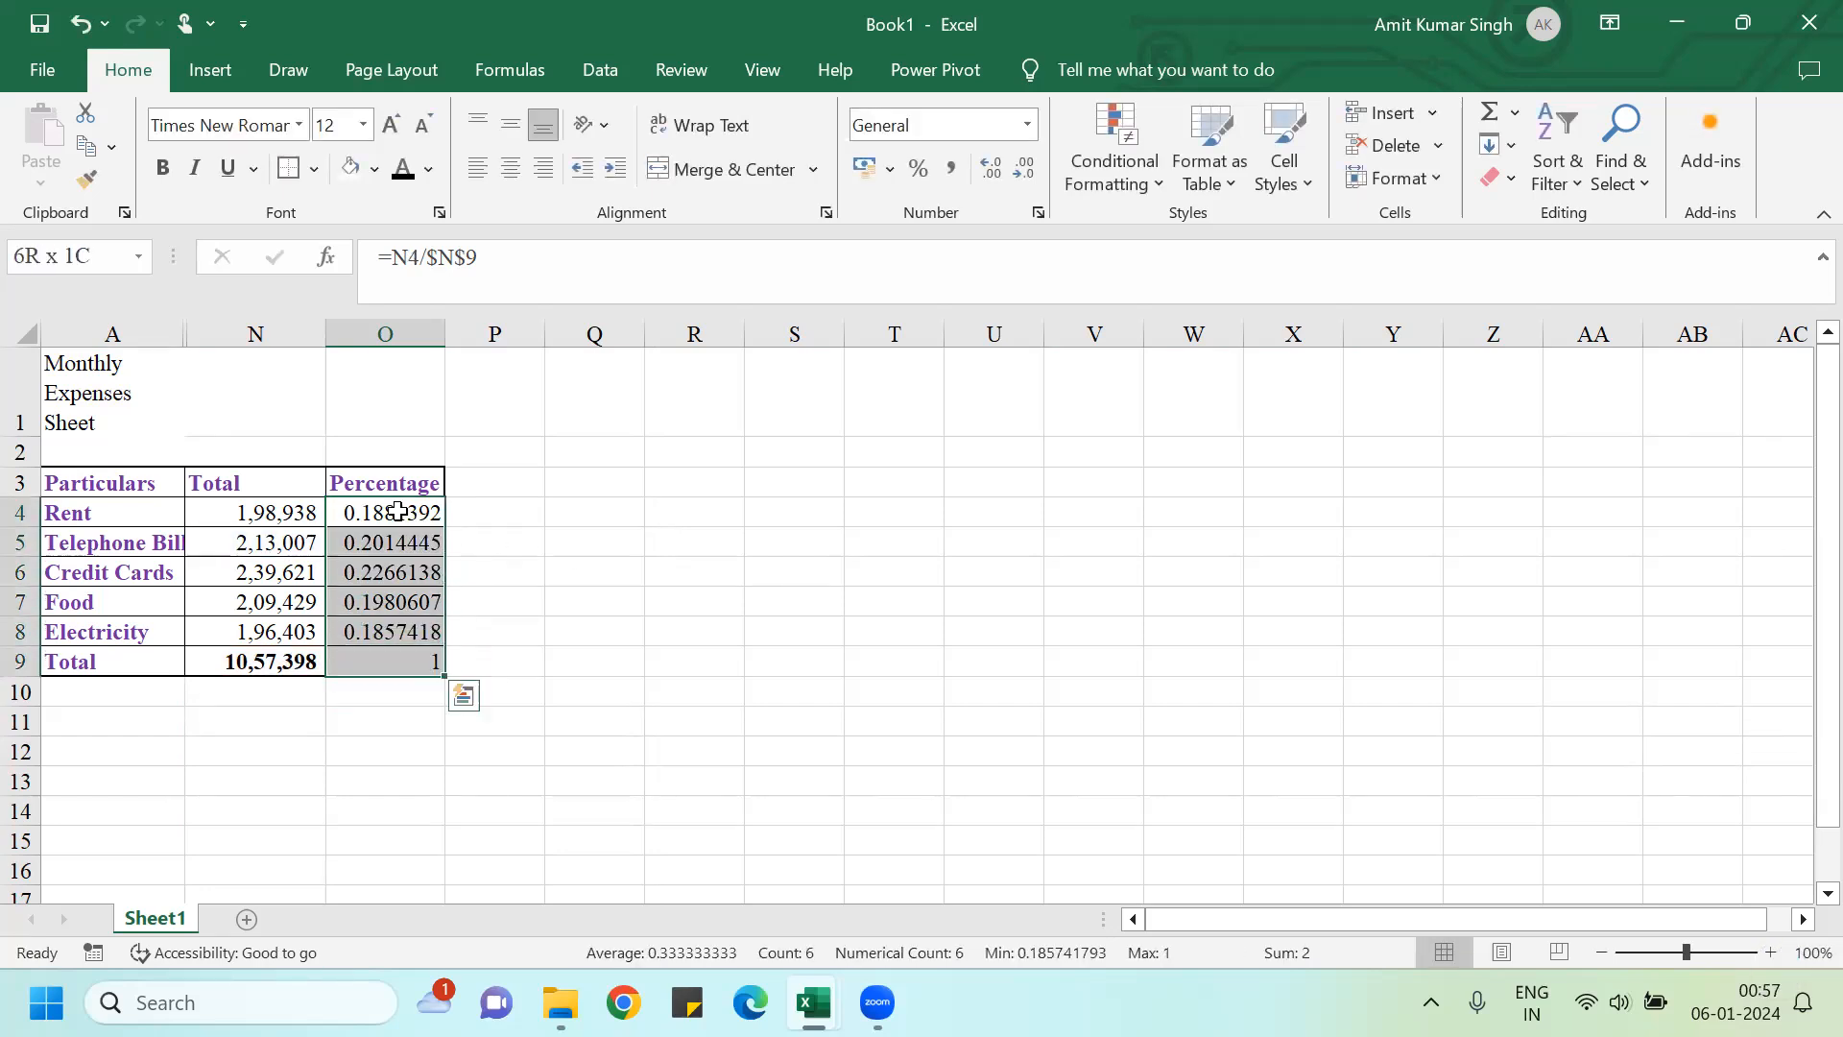
pyautogui.click(919, 169)
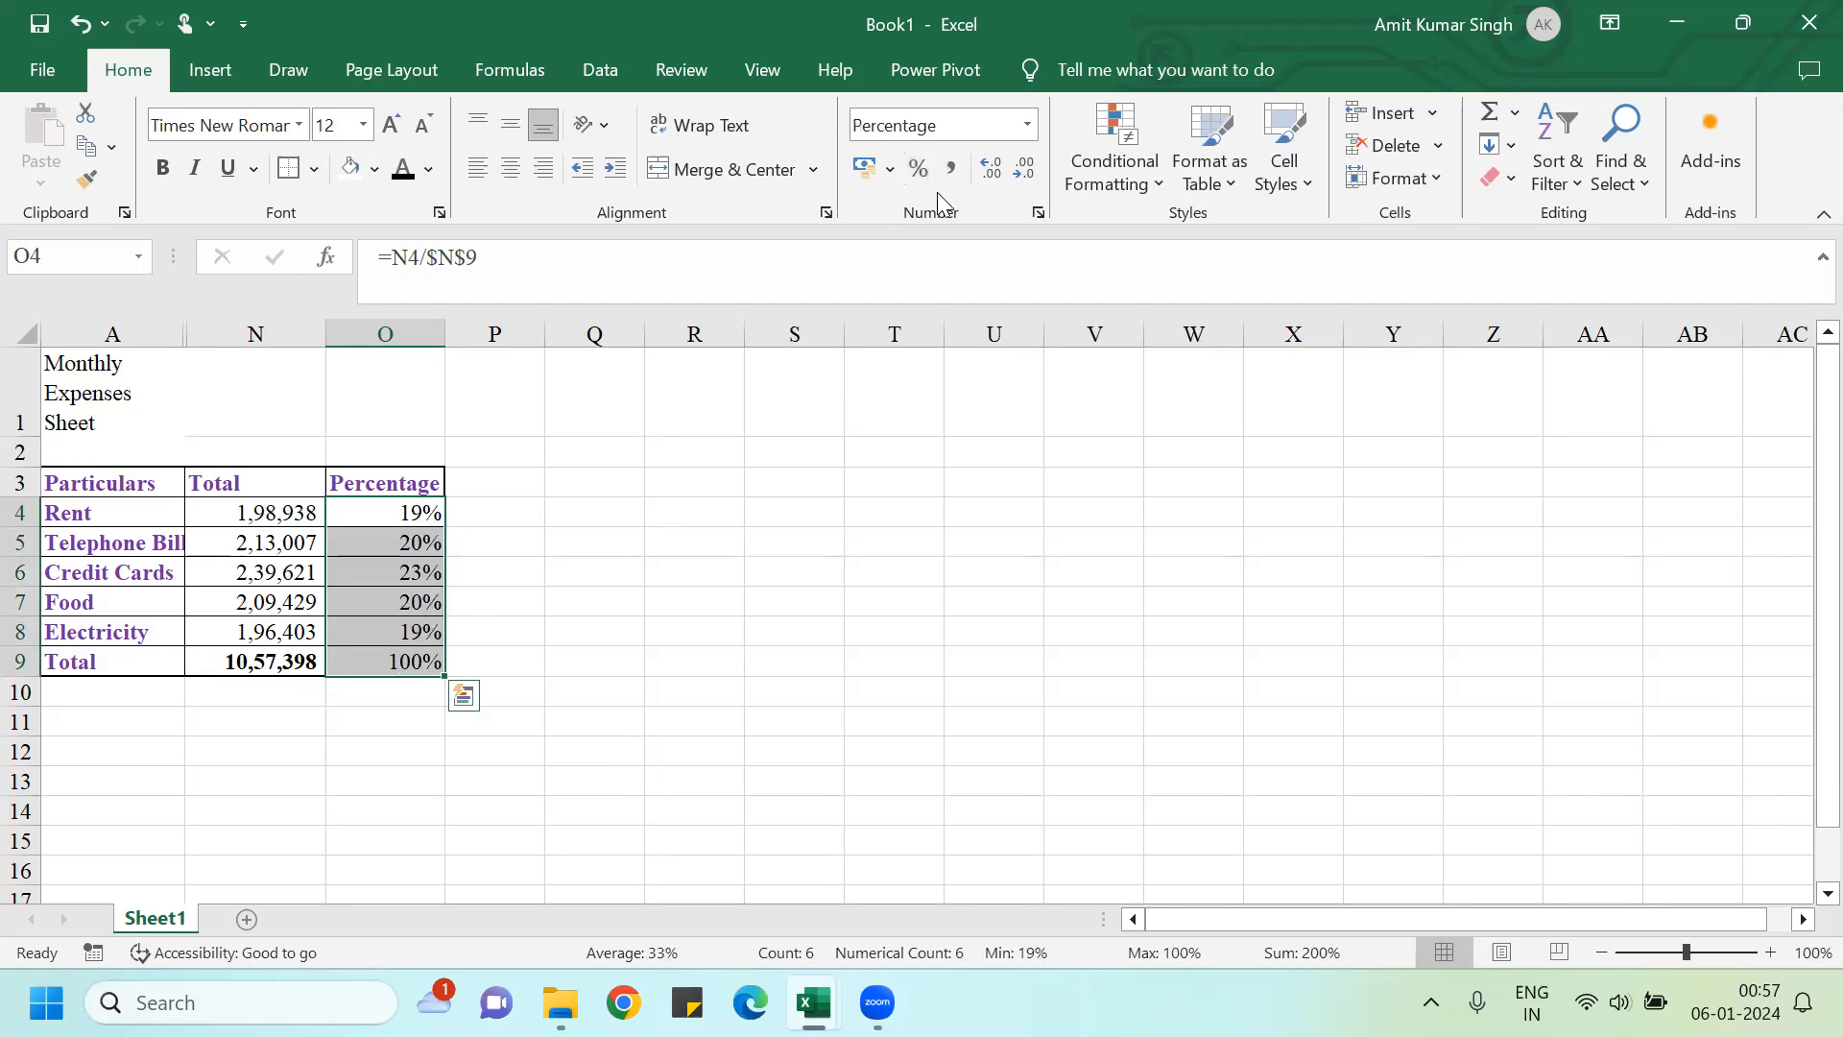
pyautogui.click(989, 185)
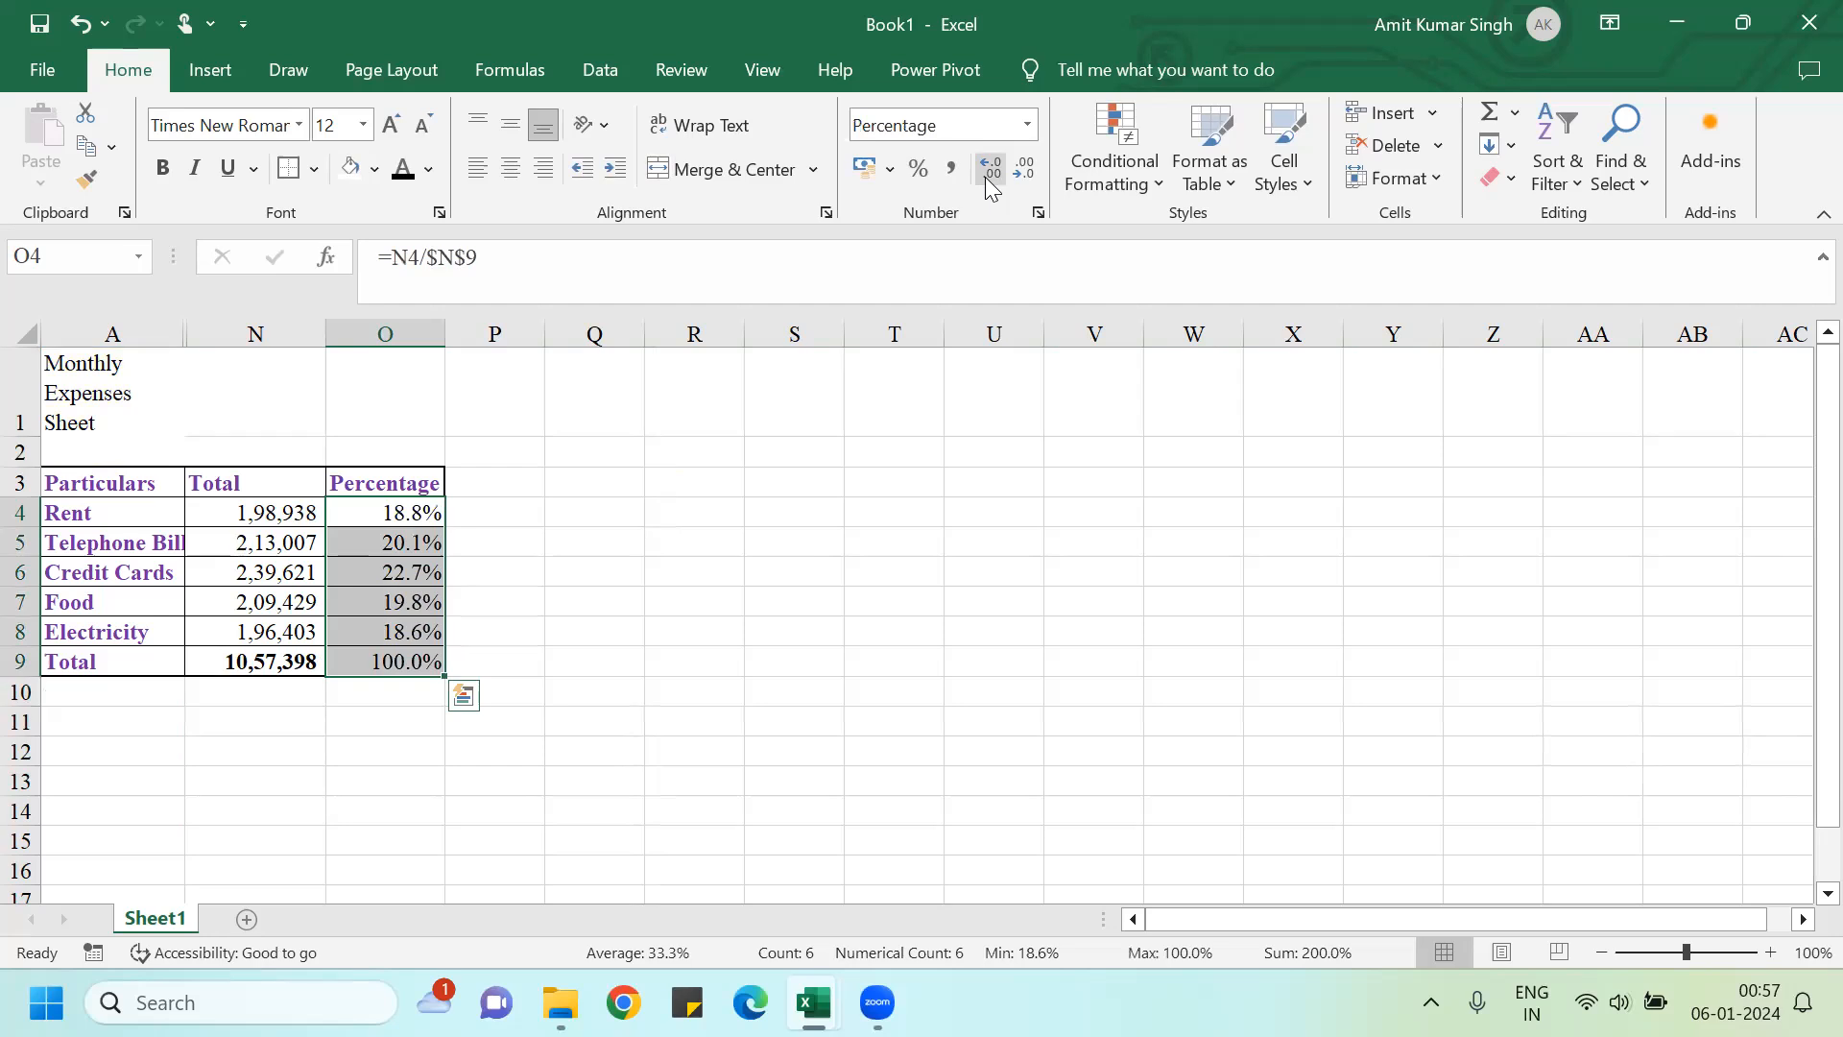
pyautogui.click(988, 185)
pyautogui.click(660, 539)
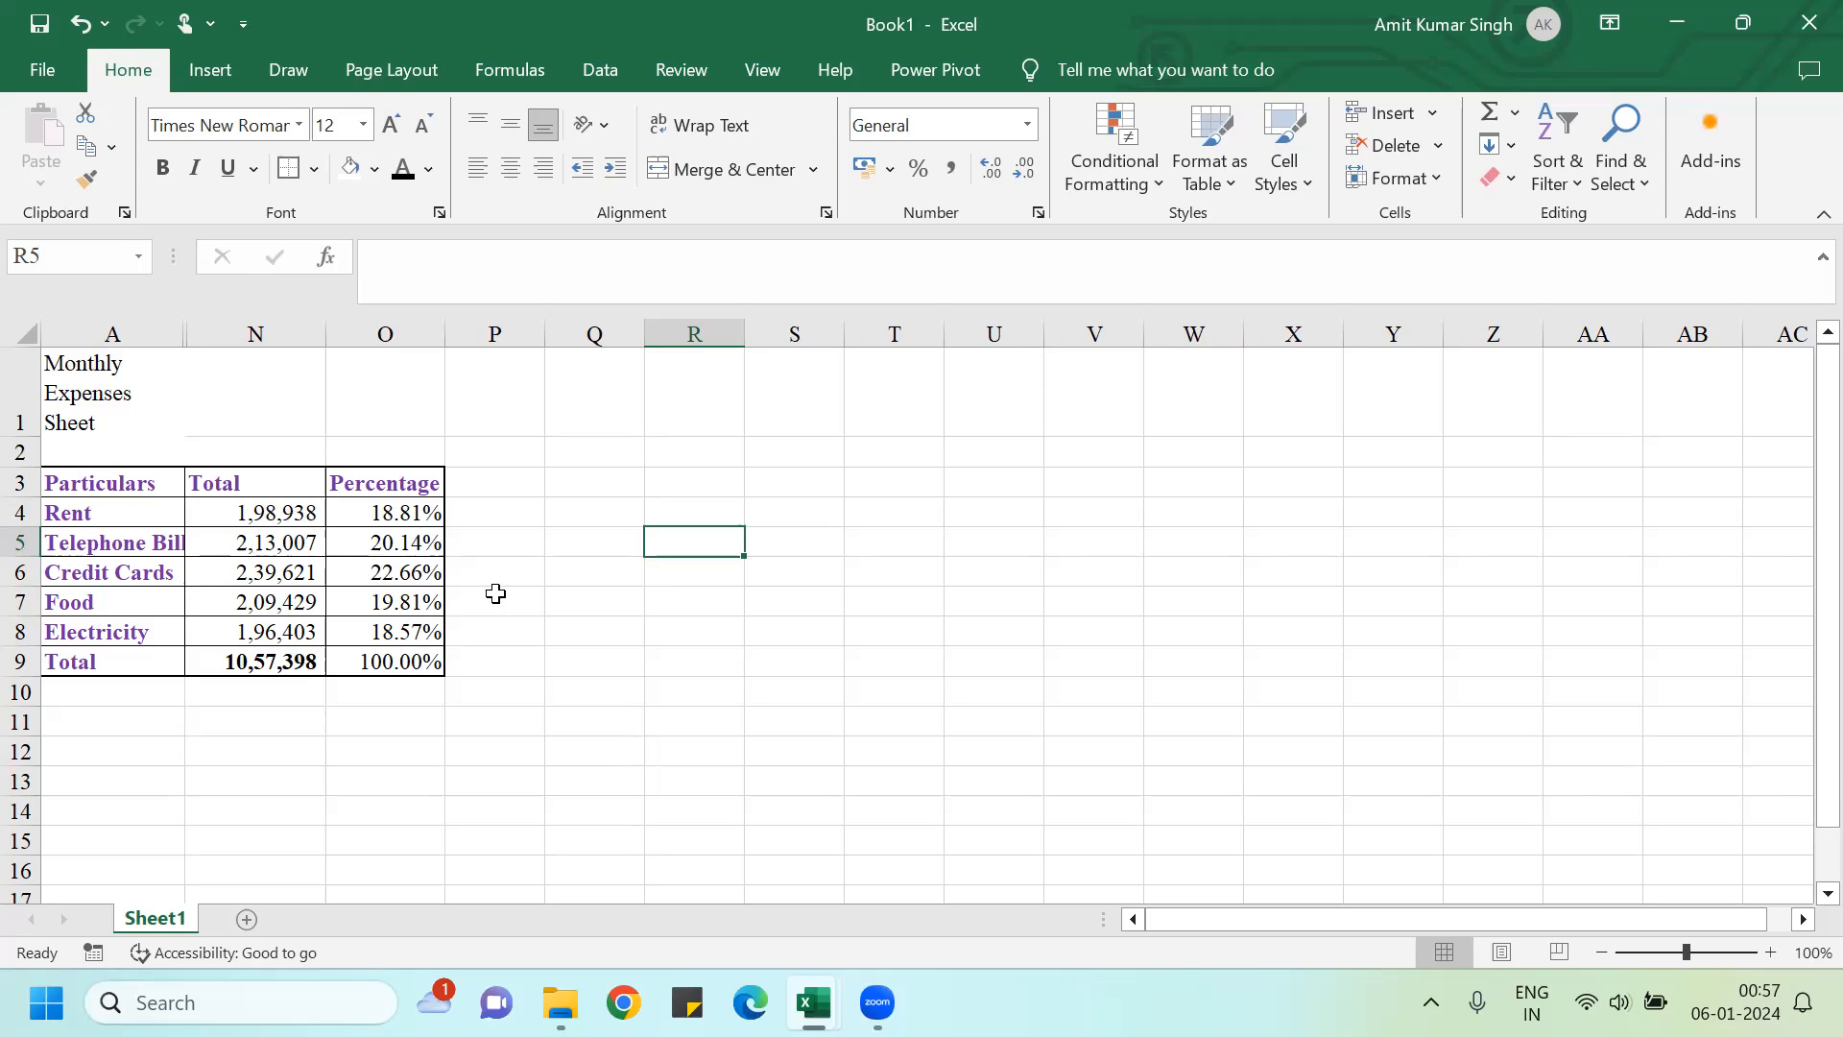
# Step: Insert a 2-D pie chart of the Particulars and Total data in A3:N8 and switch its rows and columns
pyautogui.click(102, 482)
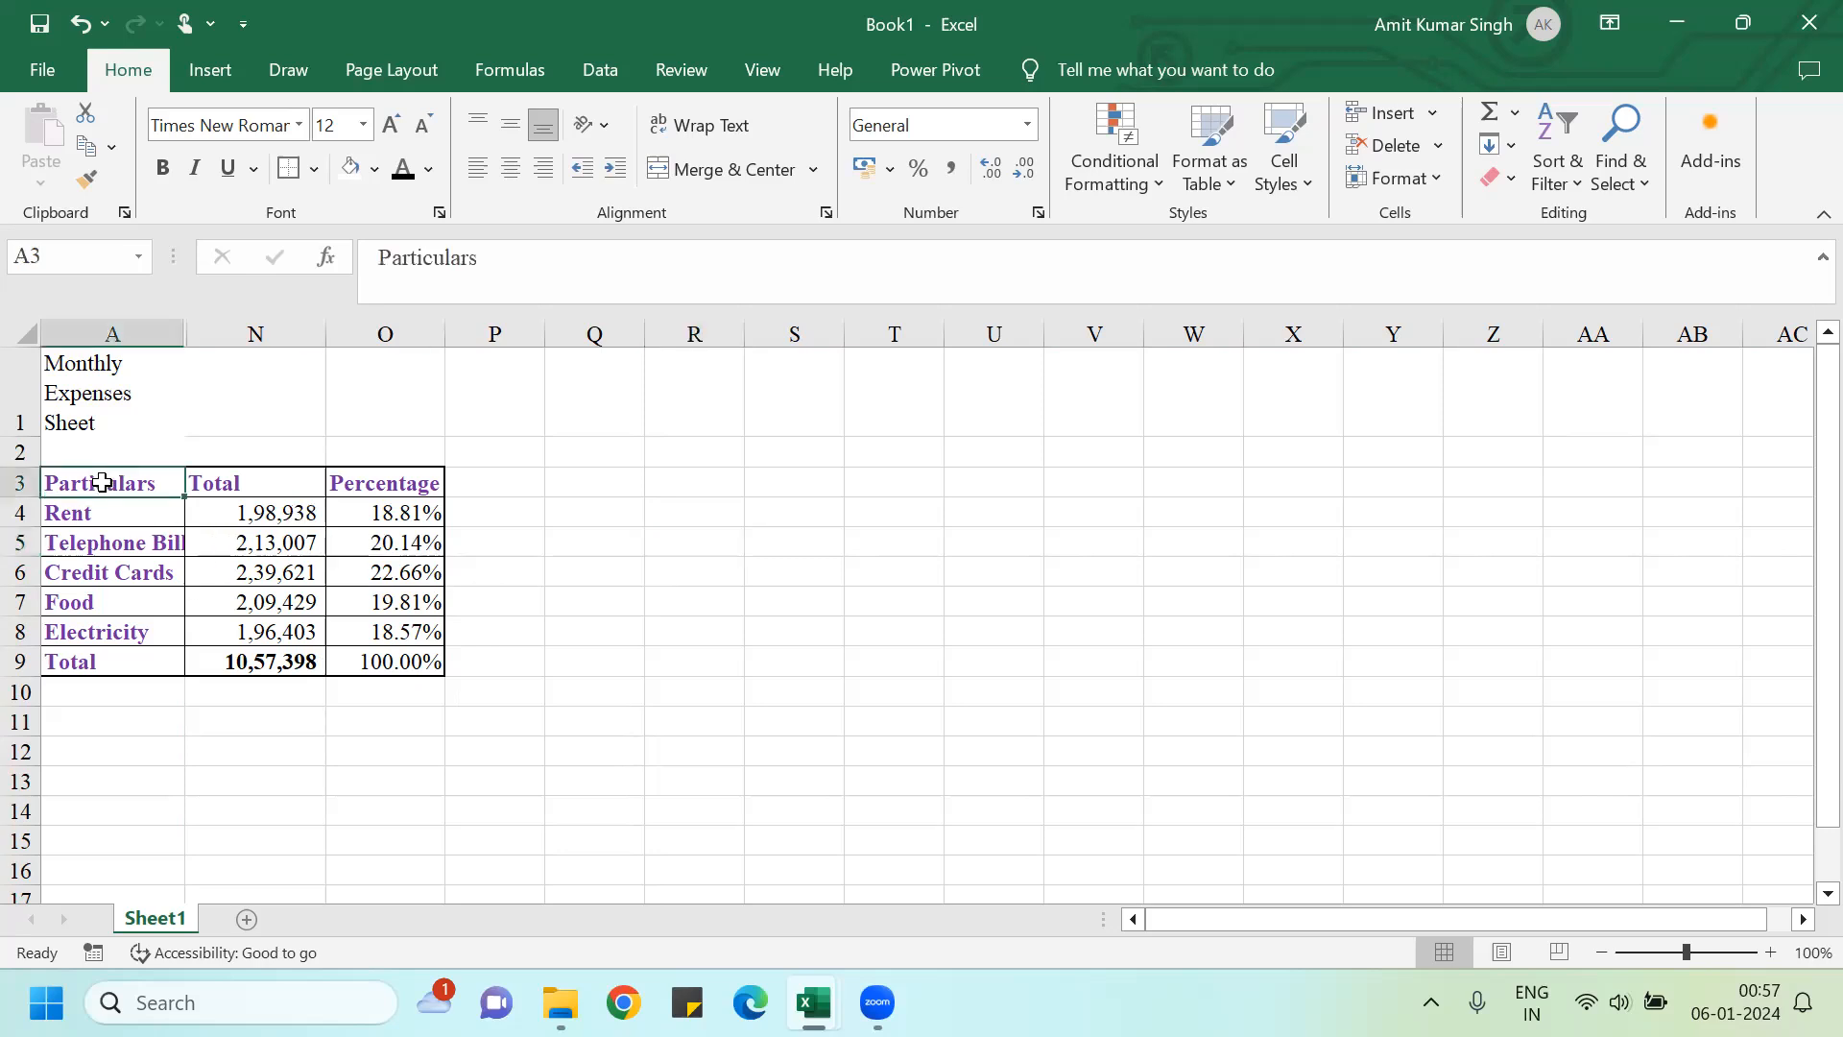
pyautogui.hotkey('shift', 'Down')
pyautogui.hotkey('shift', 'Right')
pyautogui.hotkey('shift', 'Down')
pyautogui.hotkey('shift', 'Down')
pyautogui.hotkey('shift', 'Down')
pyautogui.hotkey('shift', 'Down')
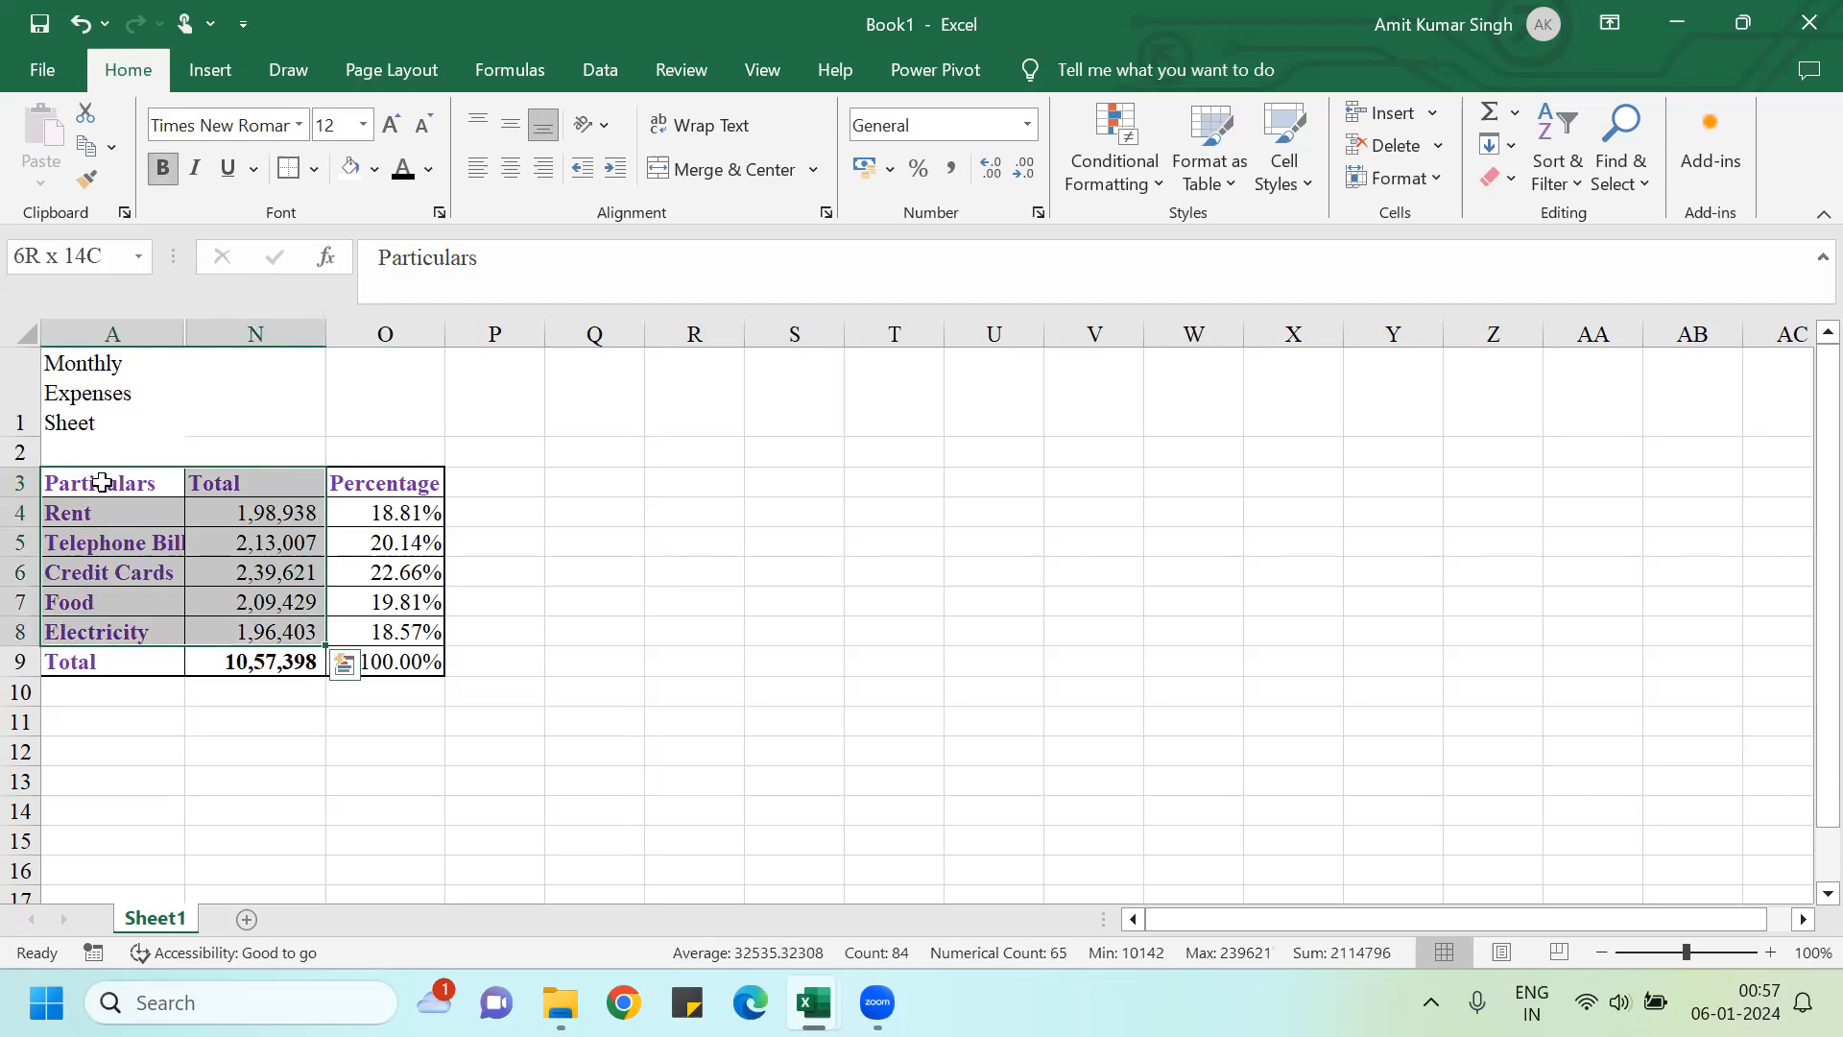
pyautogui.click(207, 69)
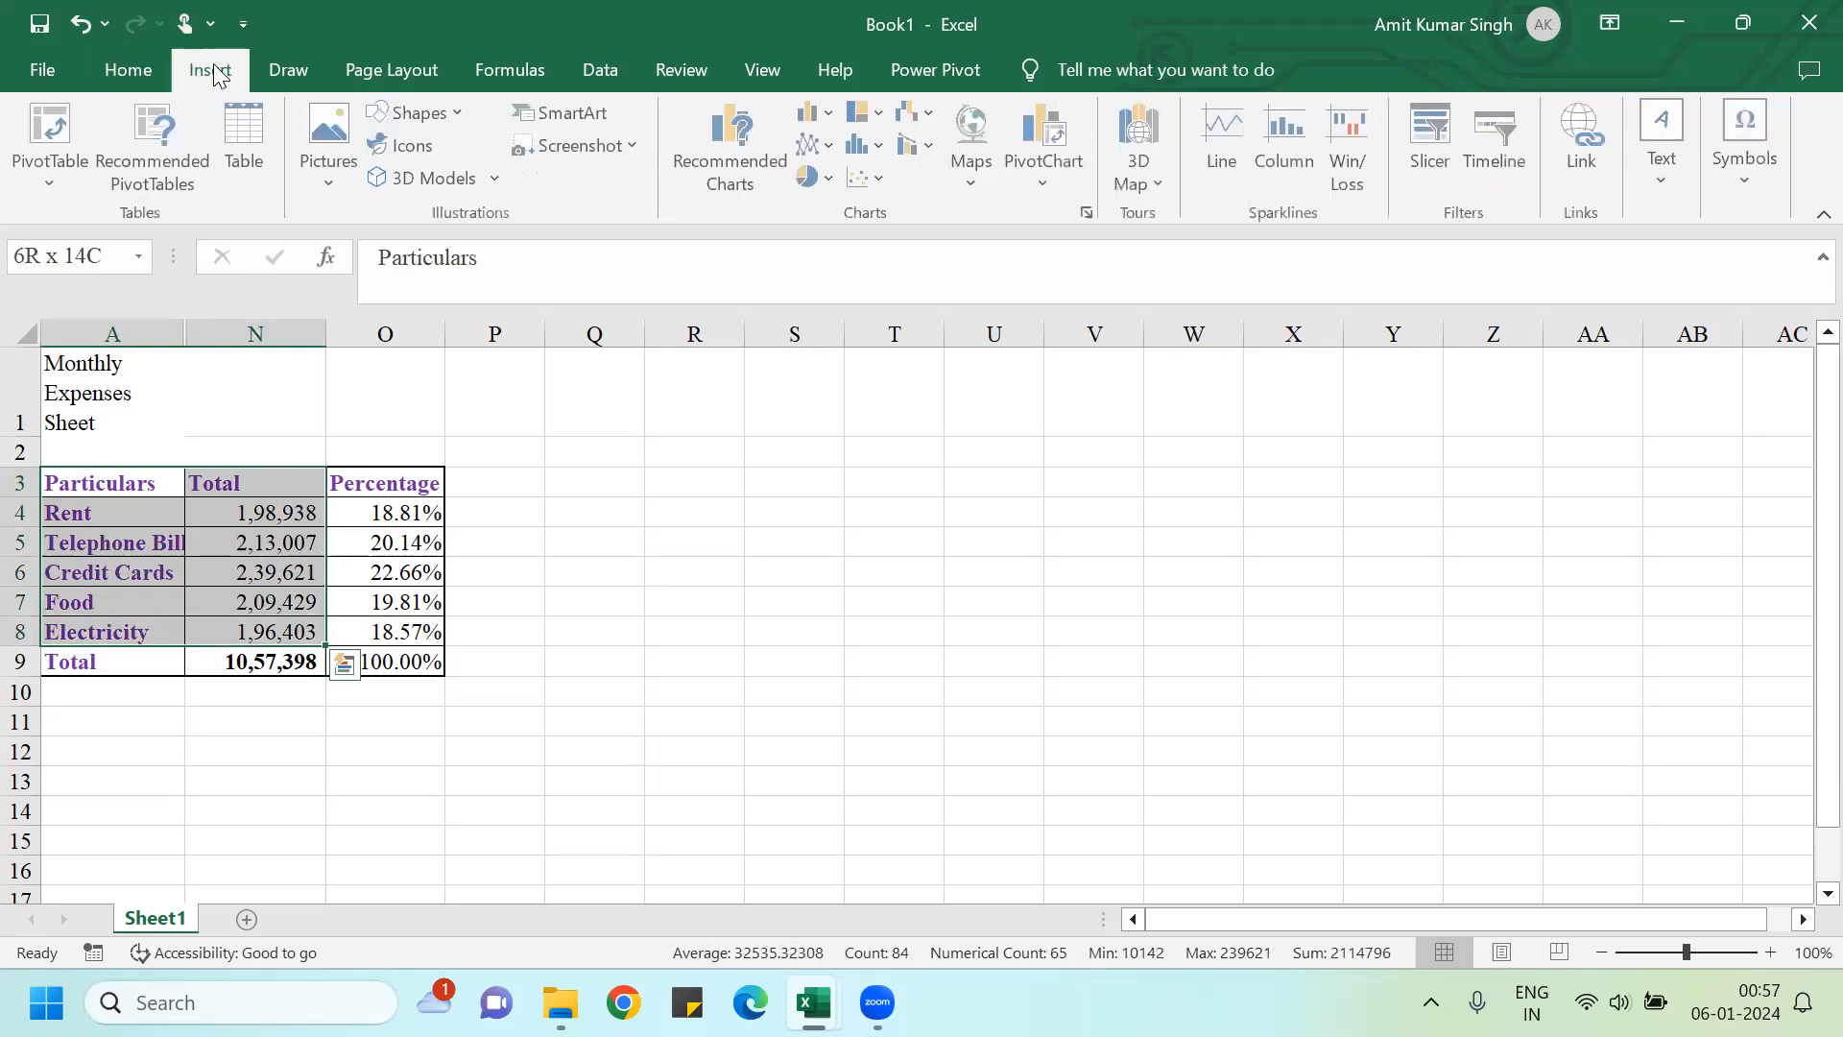
pyautogui.click(823, 179)
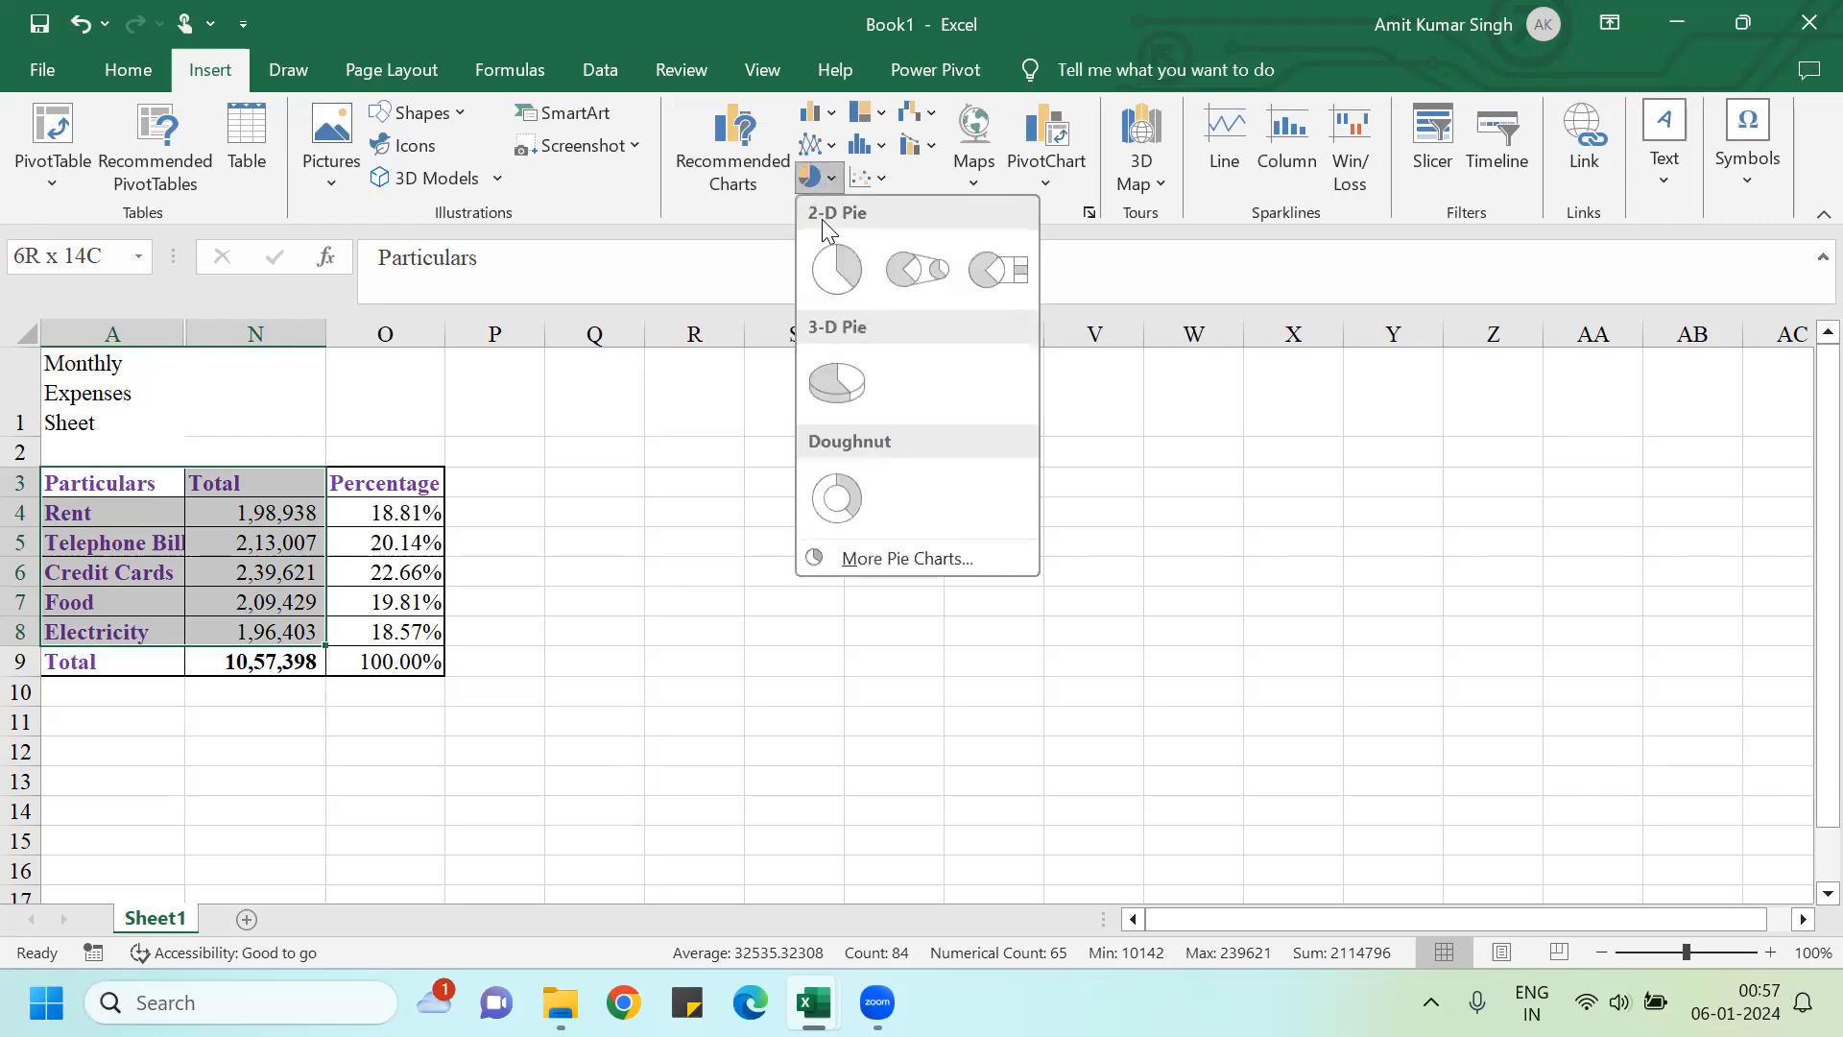
pyautogui.click(819, 273)
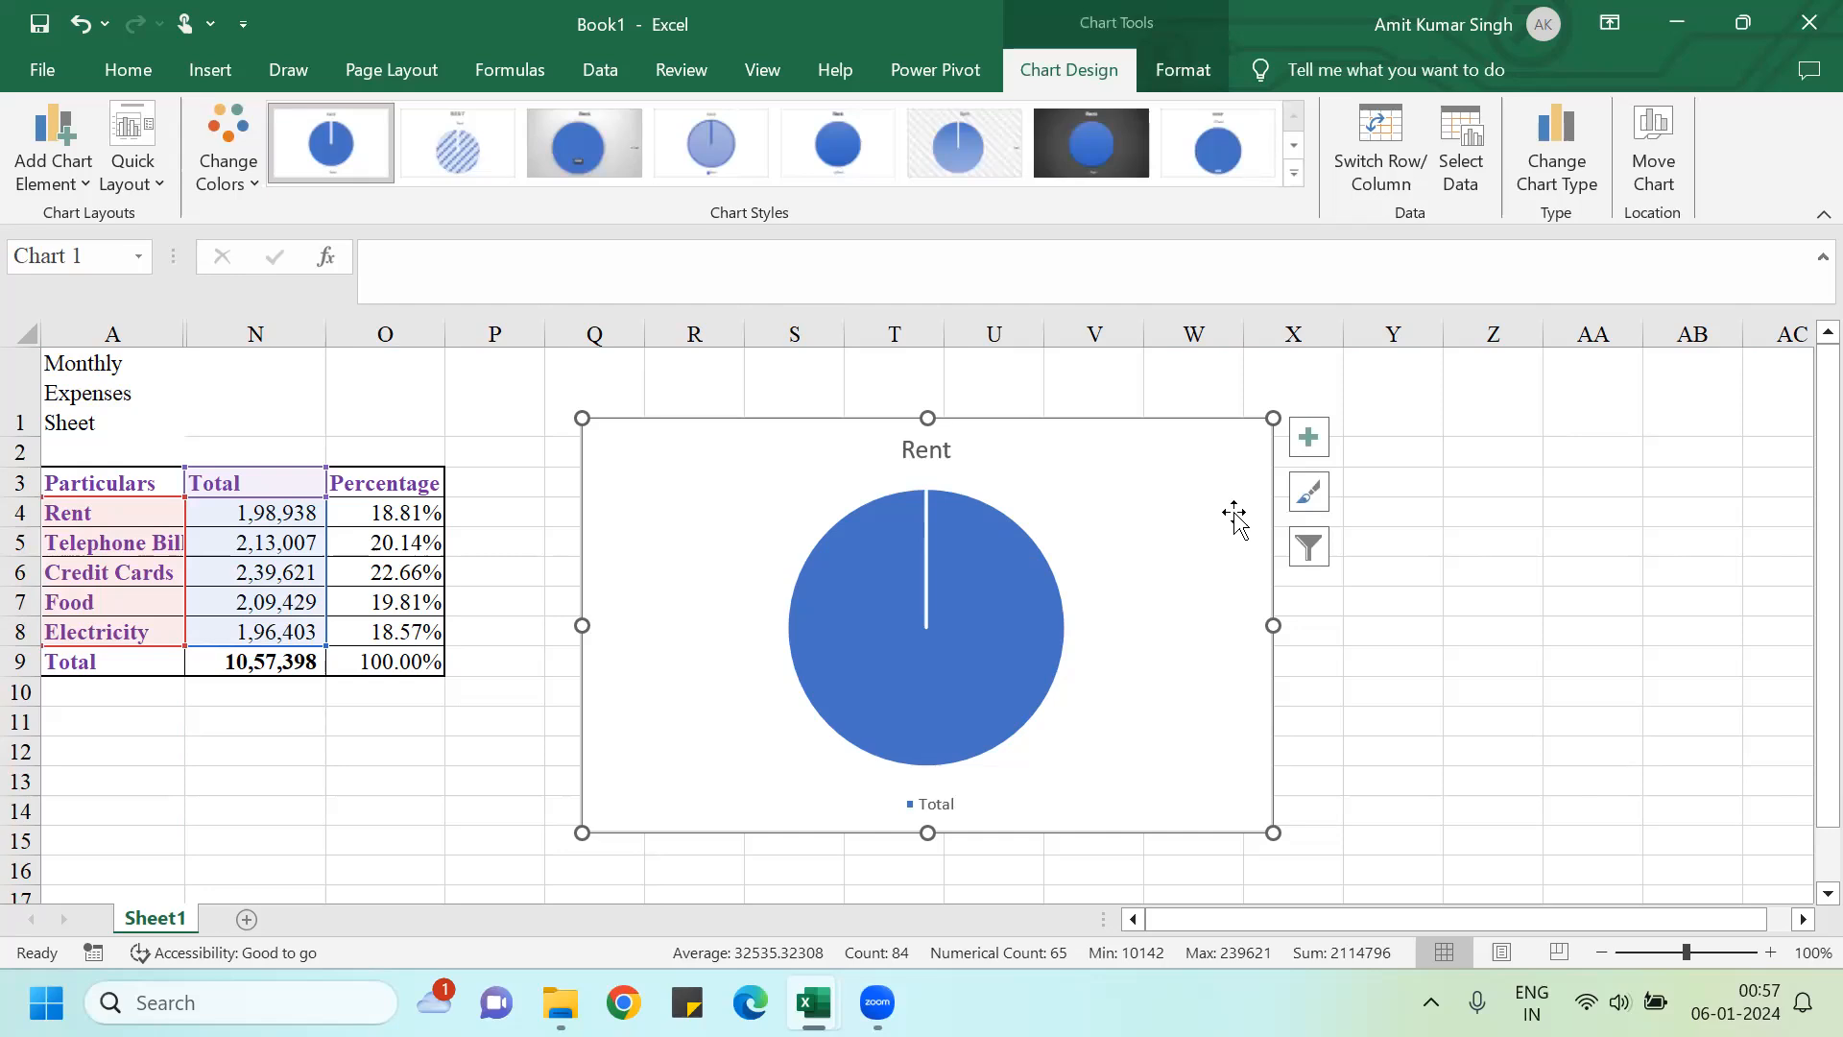
pyautogui.click(1398, 163)
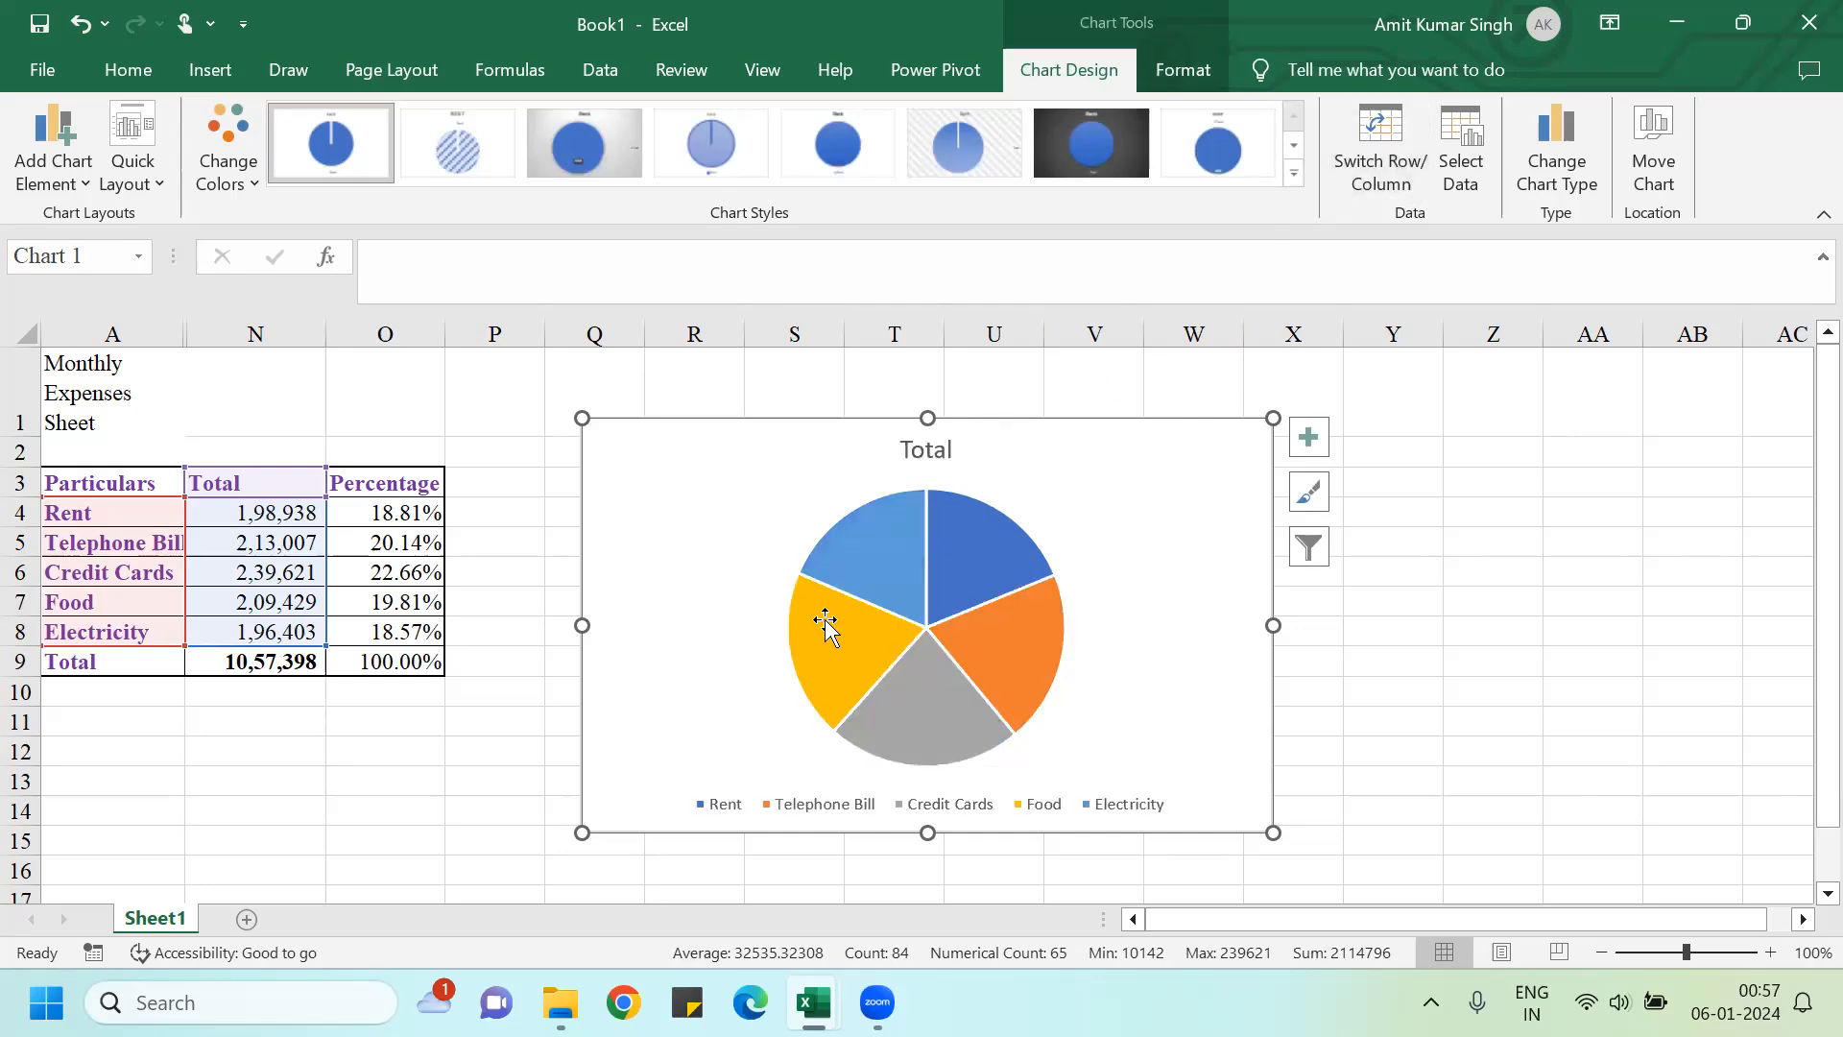
# Step: Add data labels to the slices of the expenses pie chart
pyautogui.moveTo(1036, 568)
pyautogui.click(1309, 449)
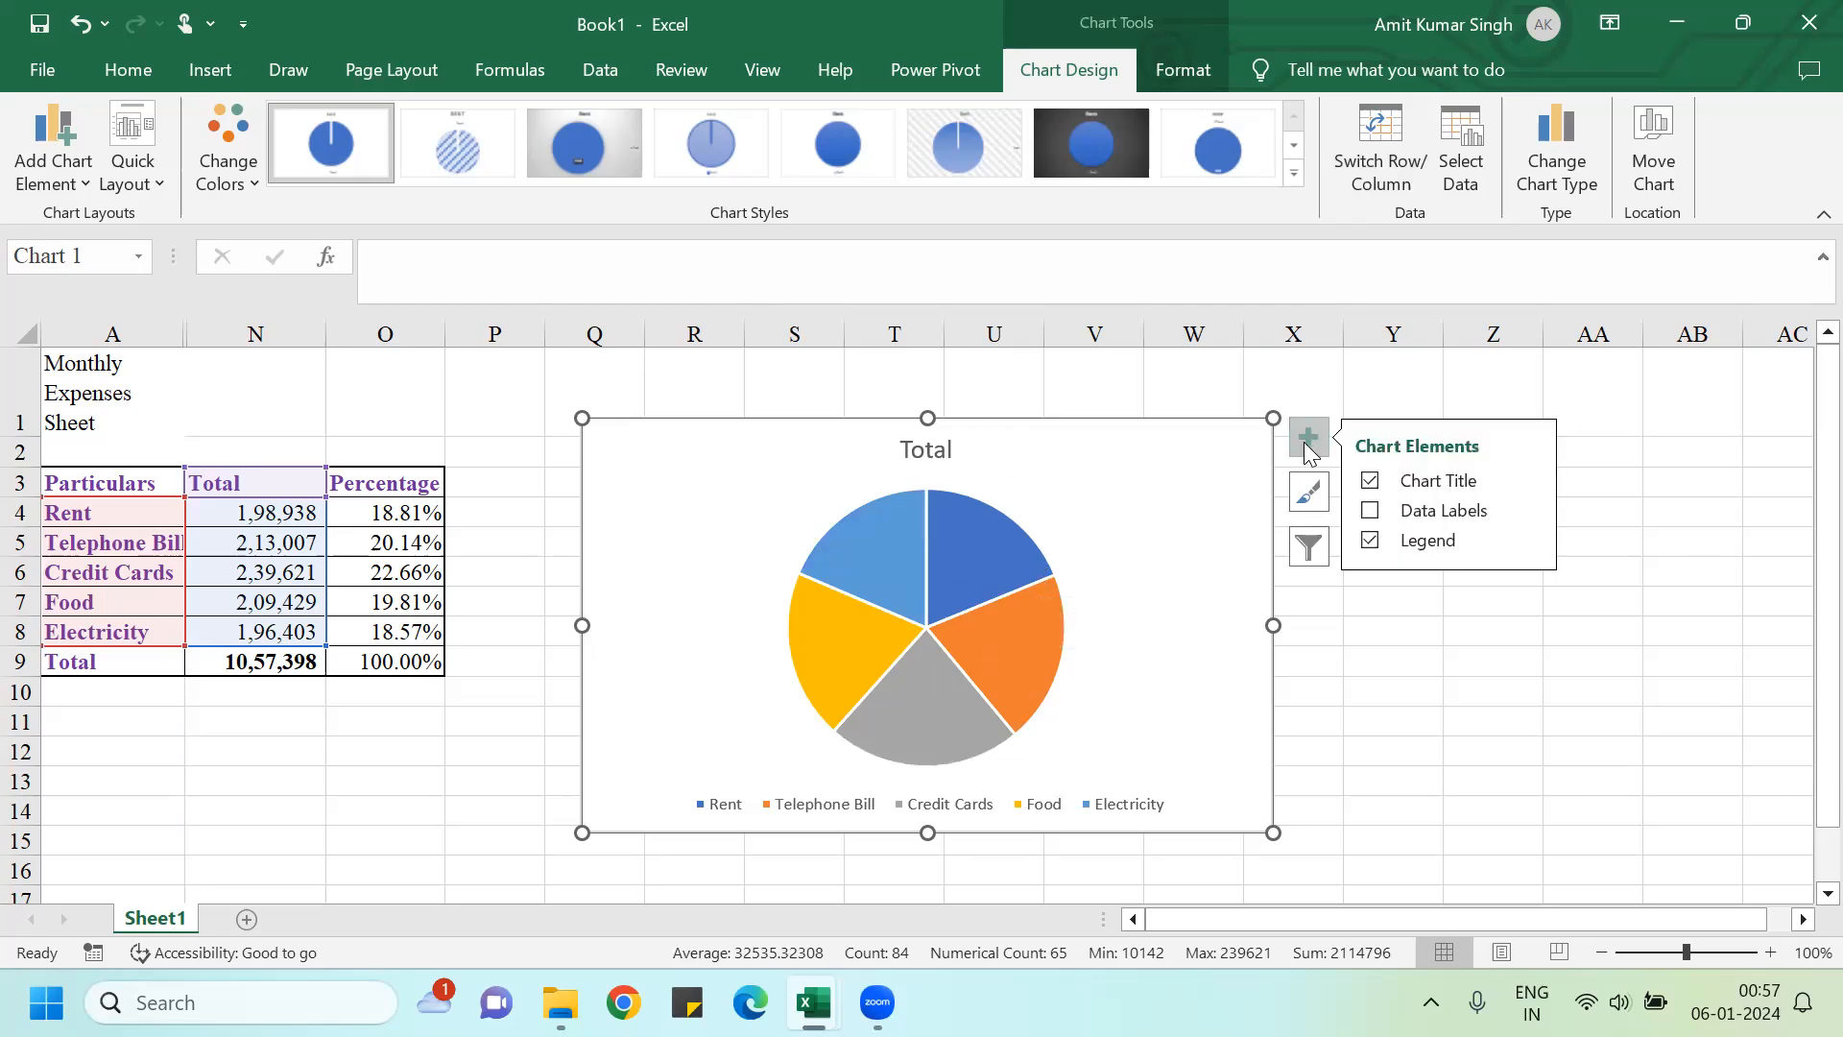
pyautogui.click(1371, 511)
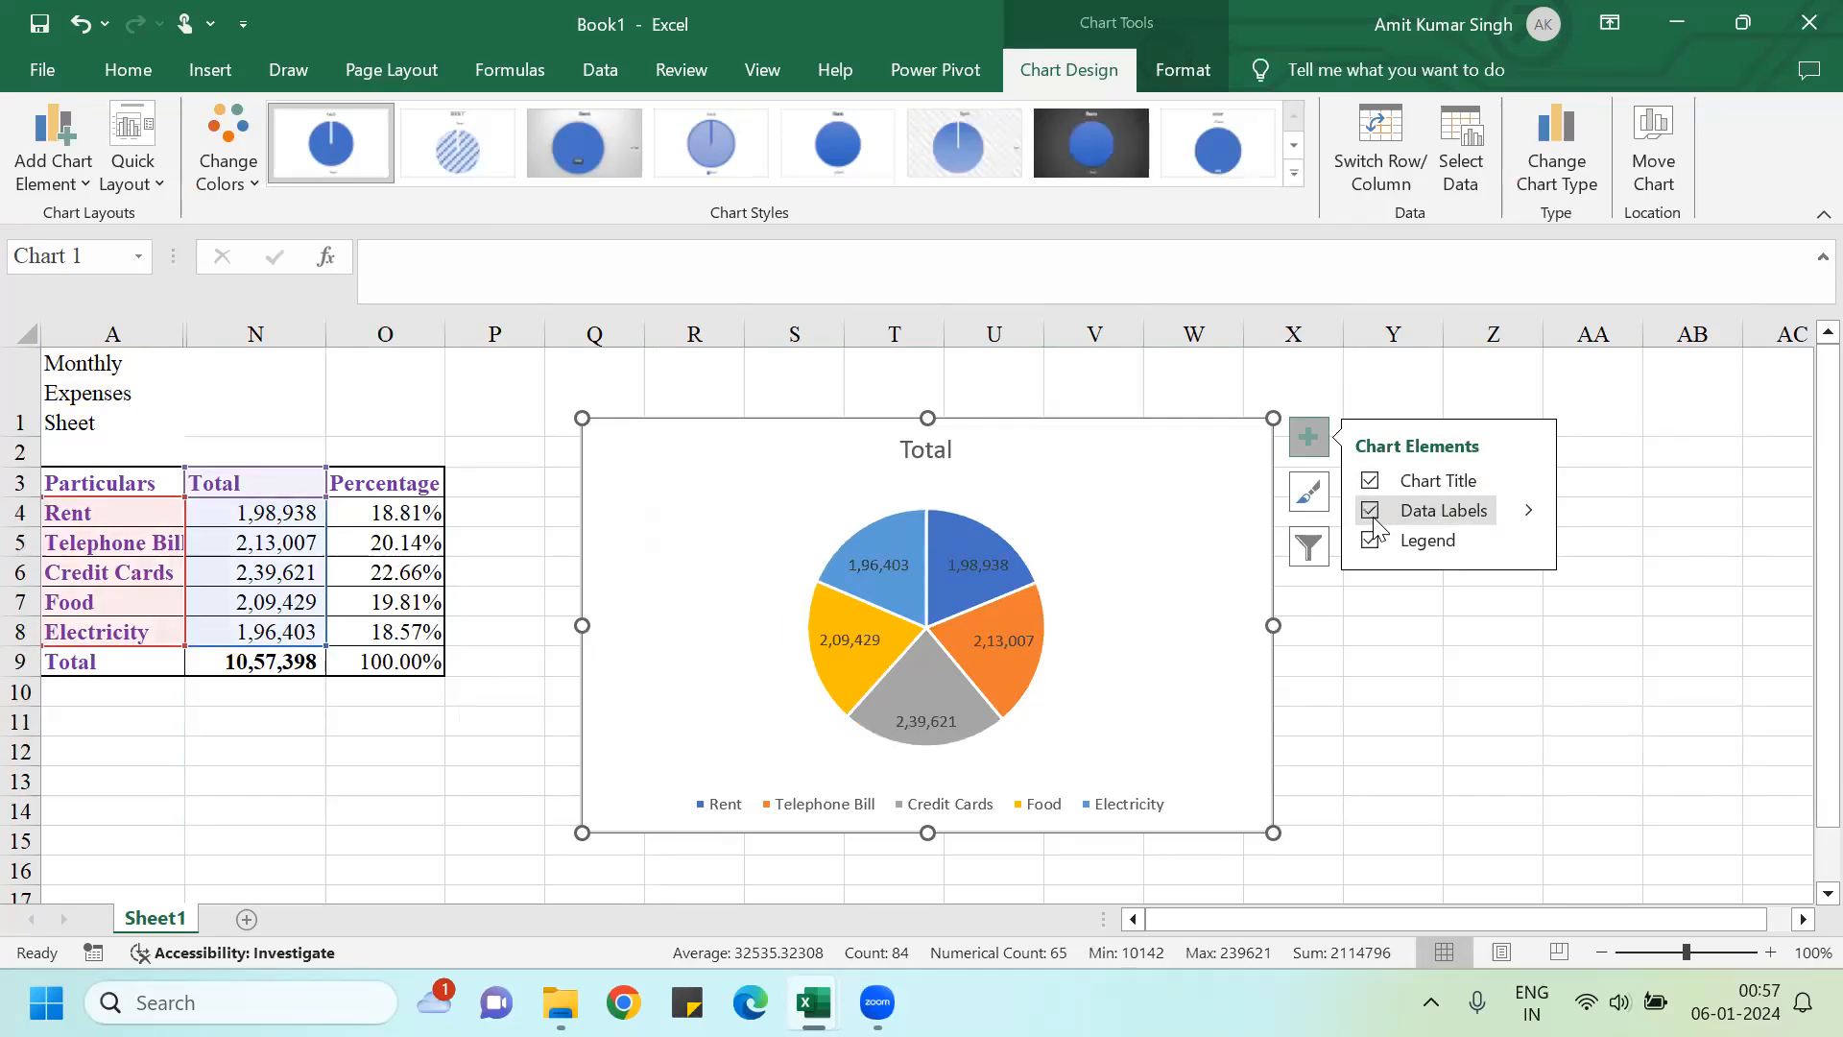
pyautogui.click(1406, 715)
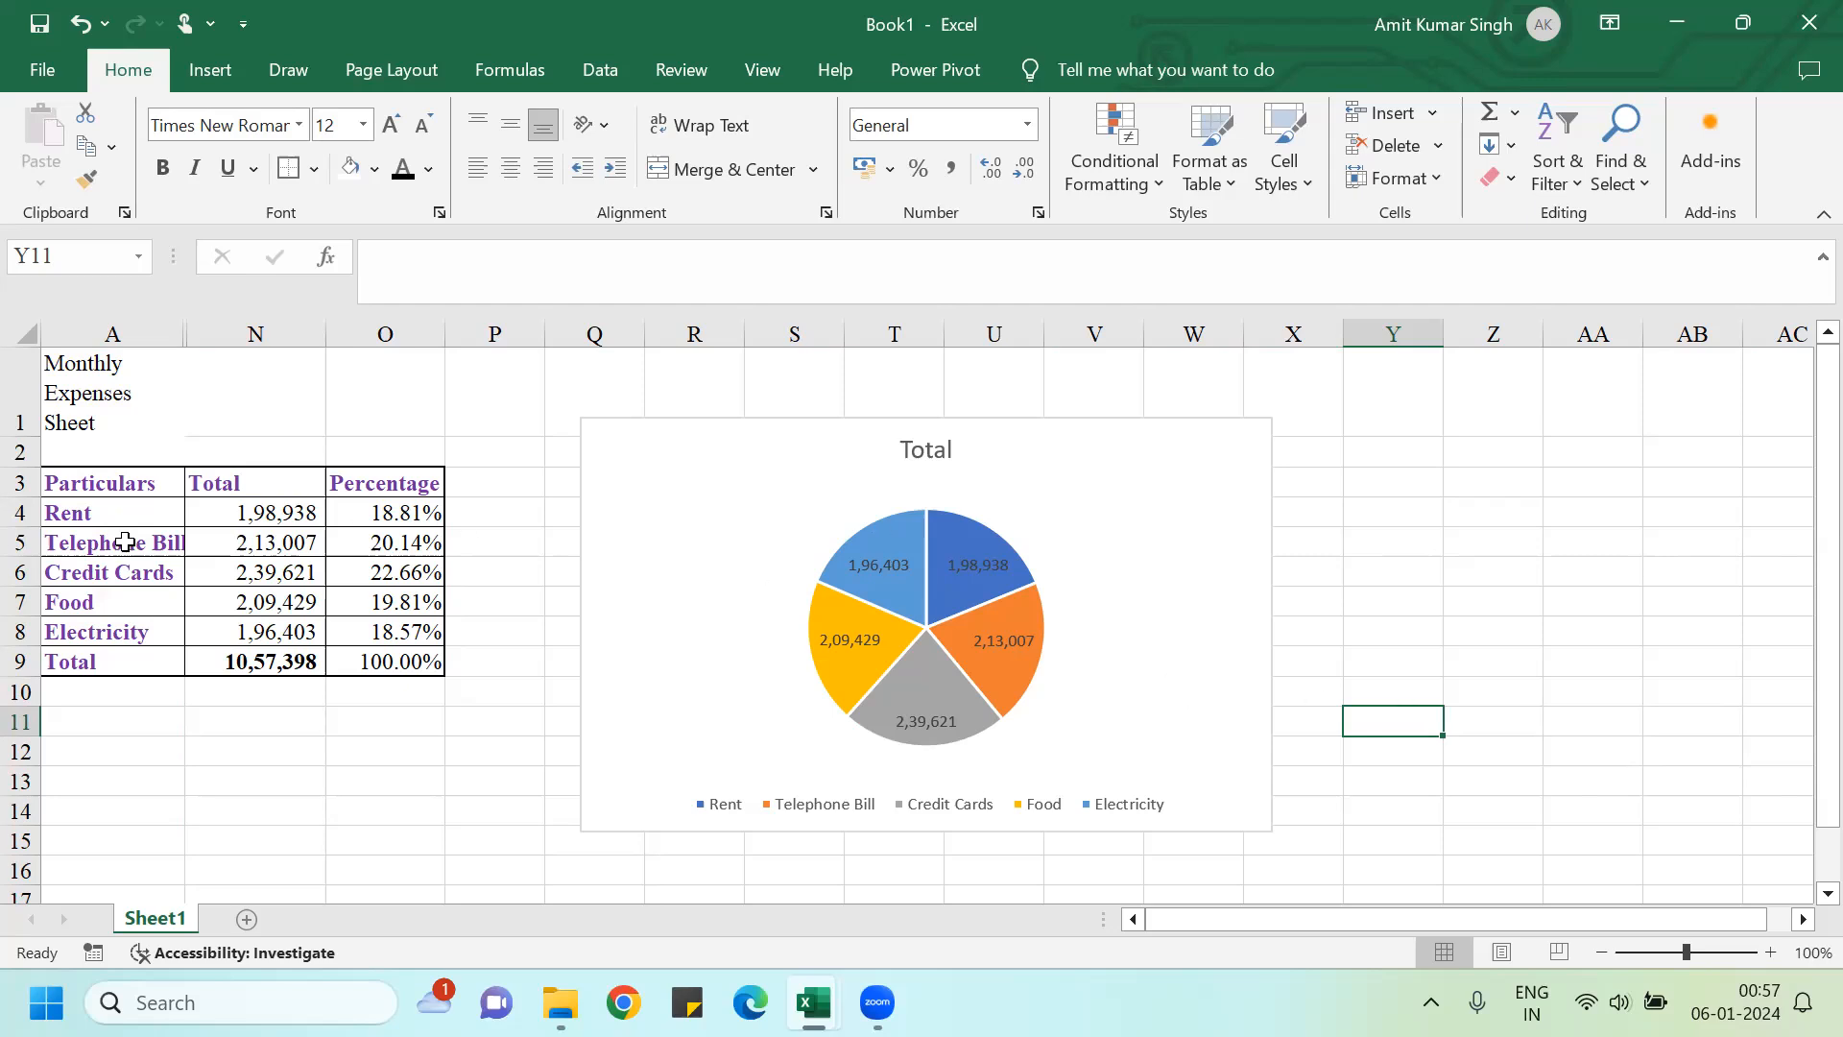
# Step: Replace the Rent percentage formula in cell O4 with =N4/$N$10
pyautogui.click(374, 516)
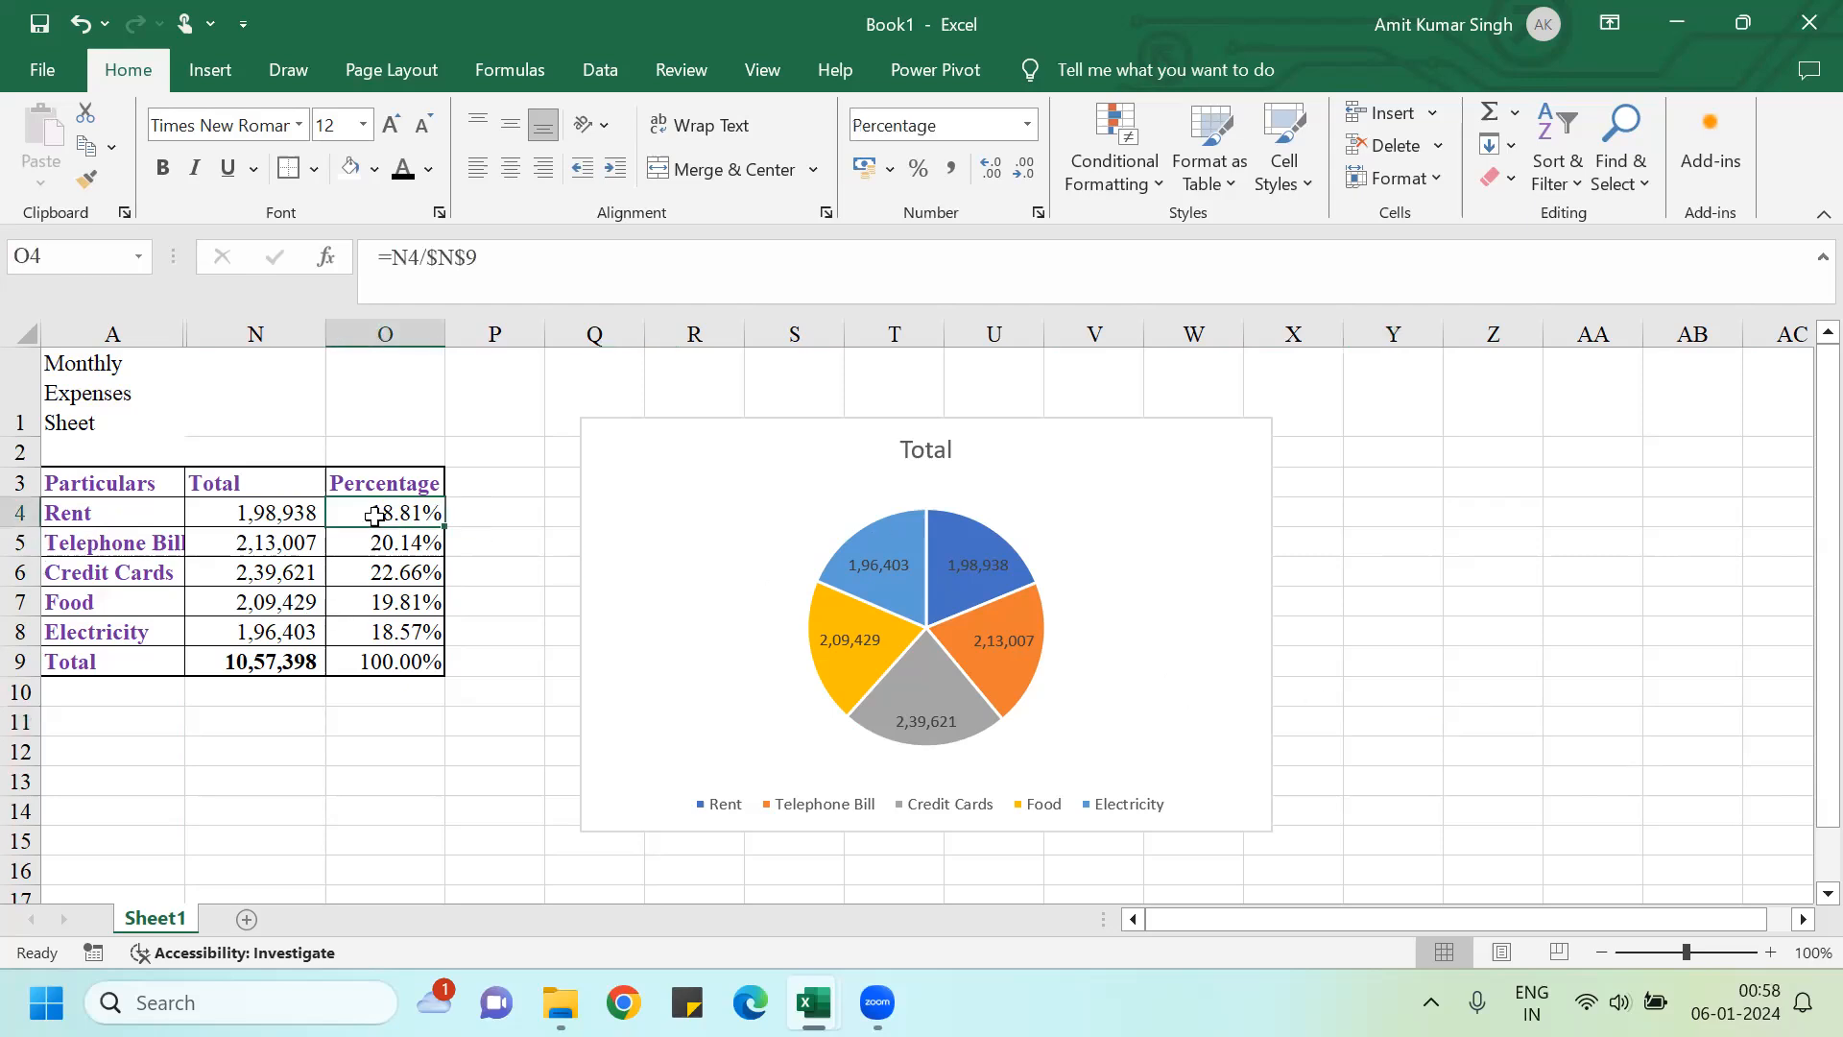
pyautogui.press('Down')
pyautogui.press('Down')
pyautogui.press('Up')
pyautogui.press('Up')
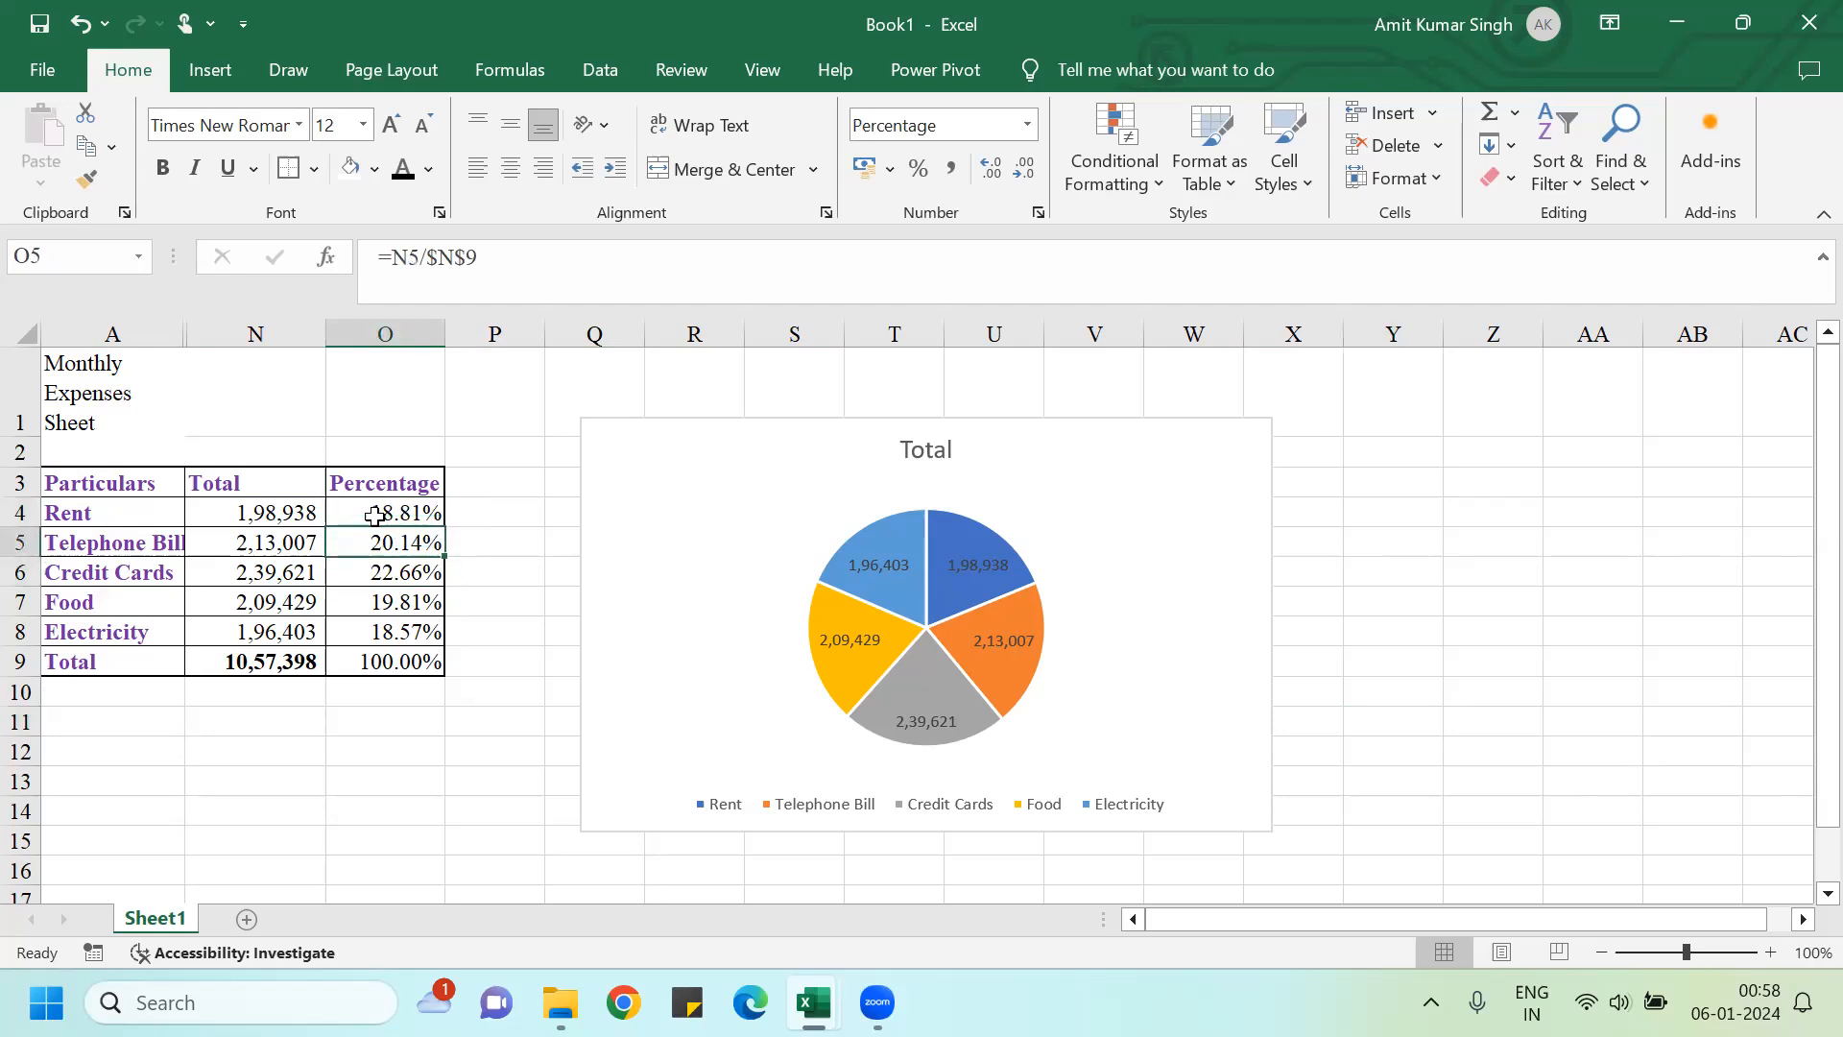
pyautogui.write('=')
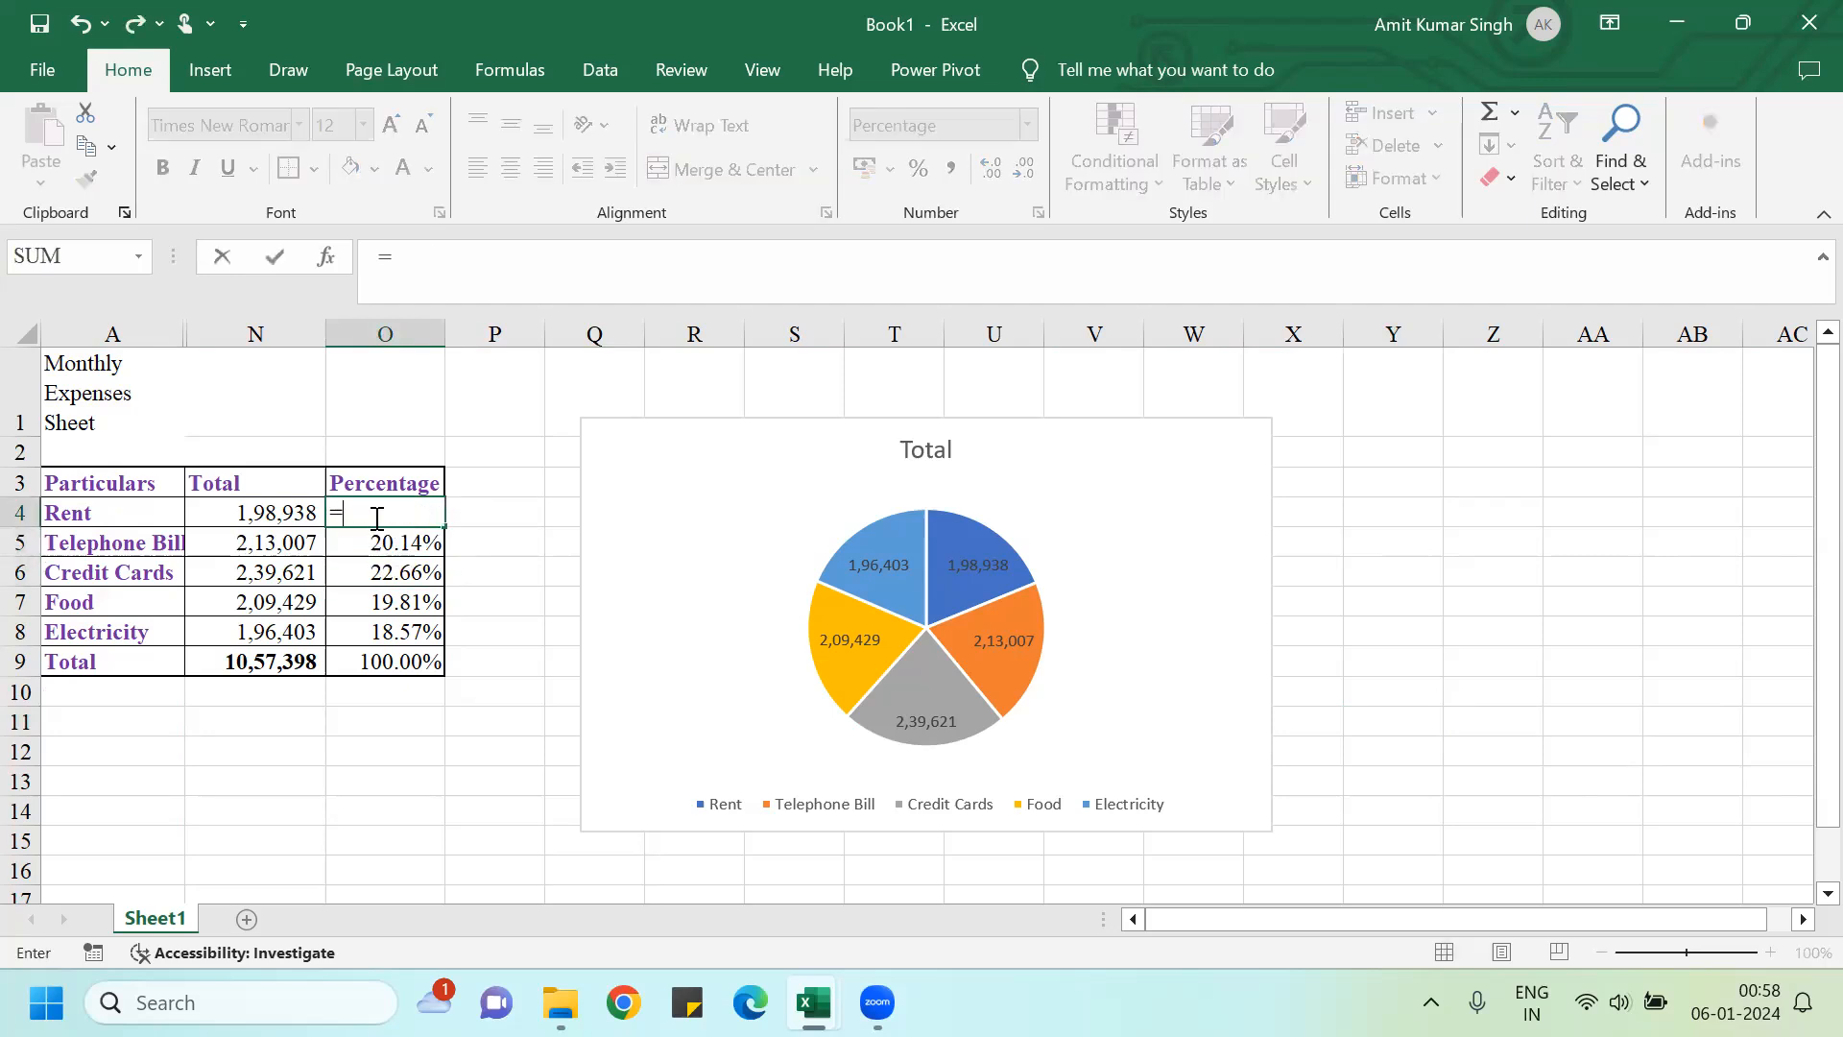
pyautogui.click(285, 510)
pyautogui.write('/')
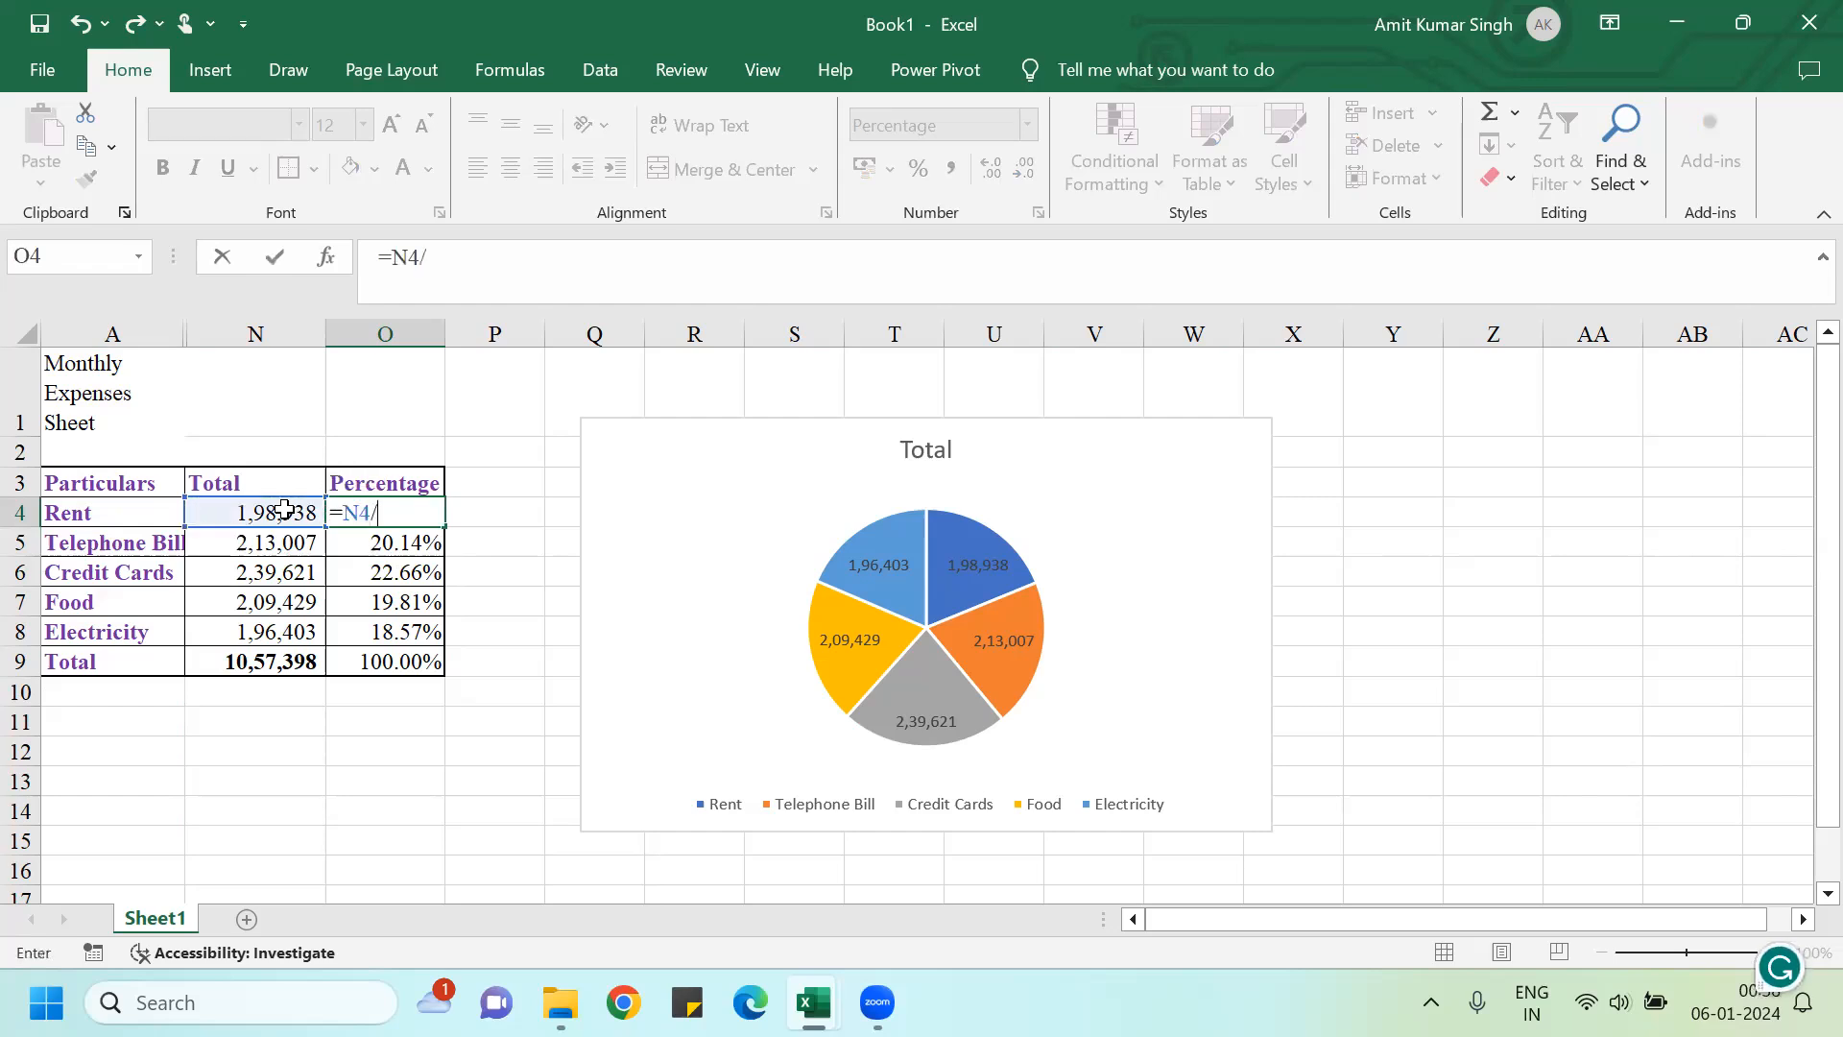
pyautogui.click(242, 691)
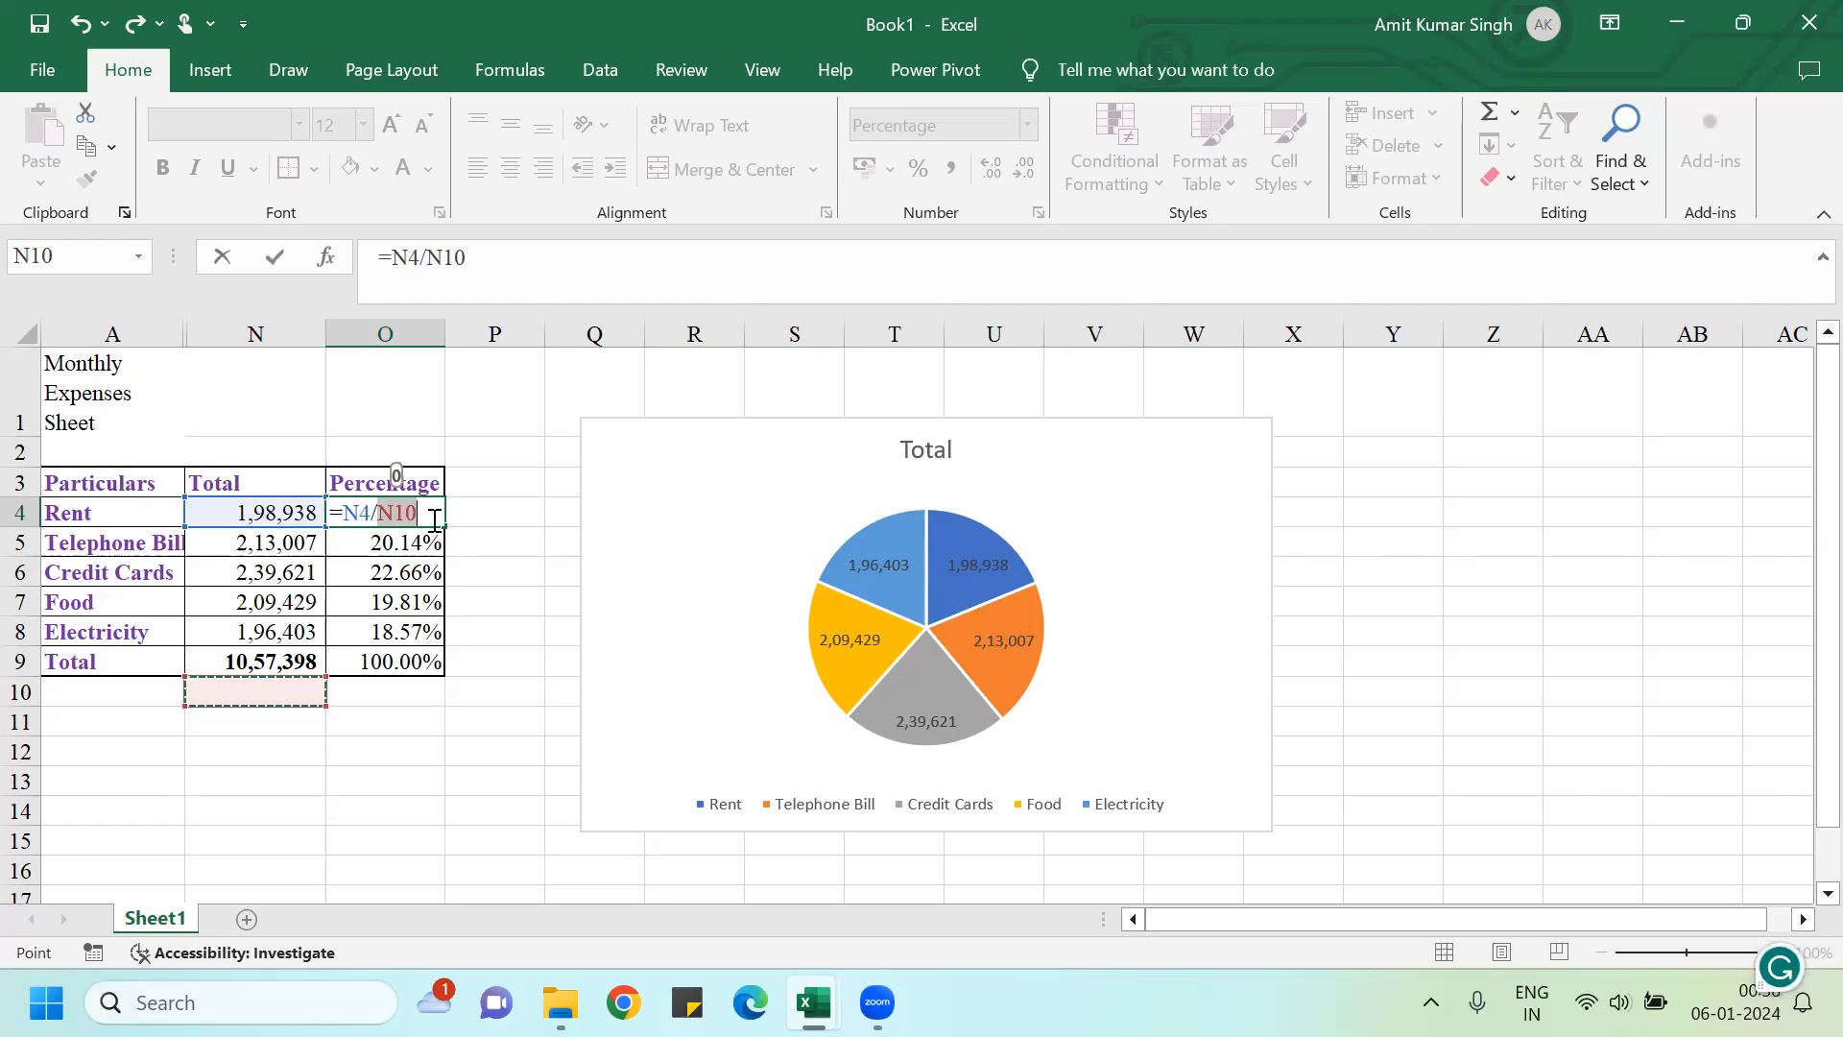
pyautogui.press('F4')
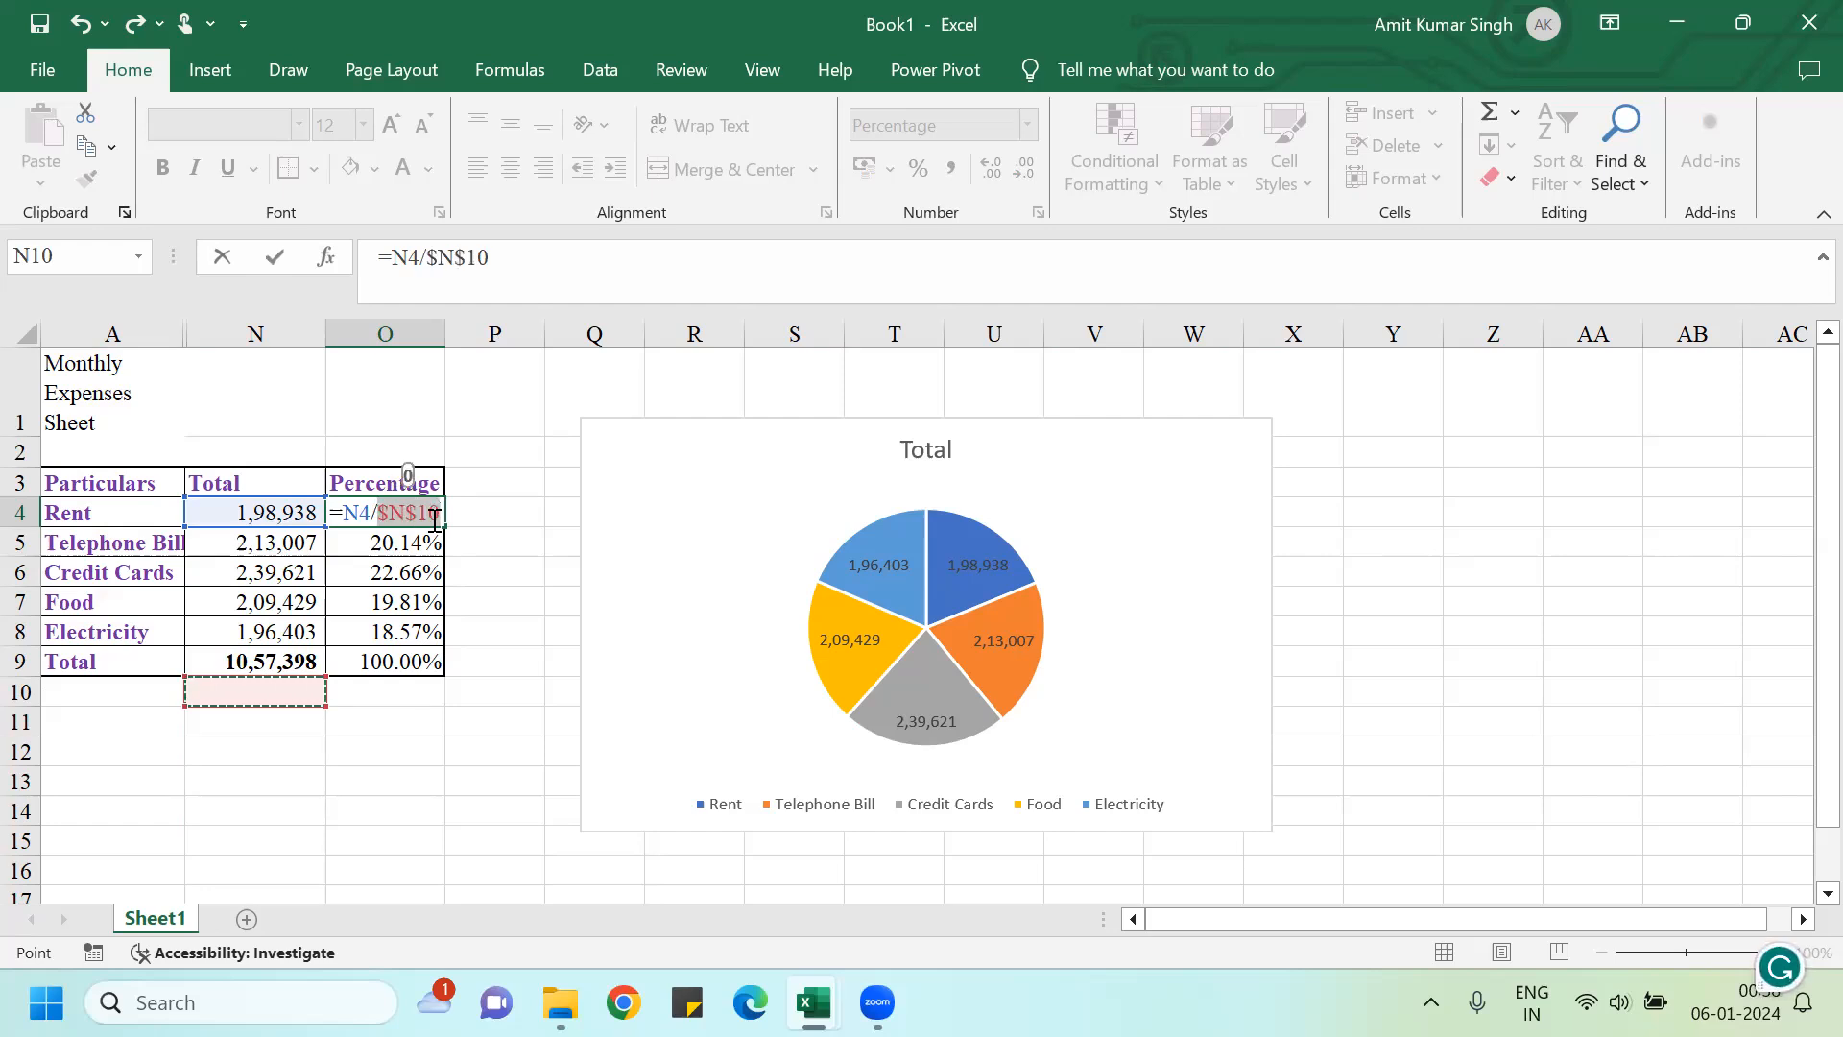
pyautogui.press('Return')
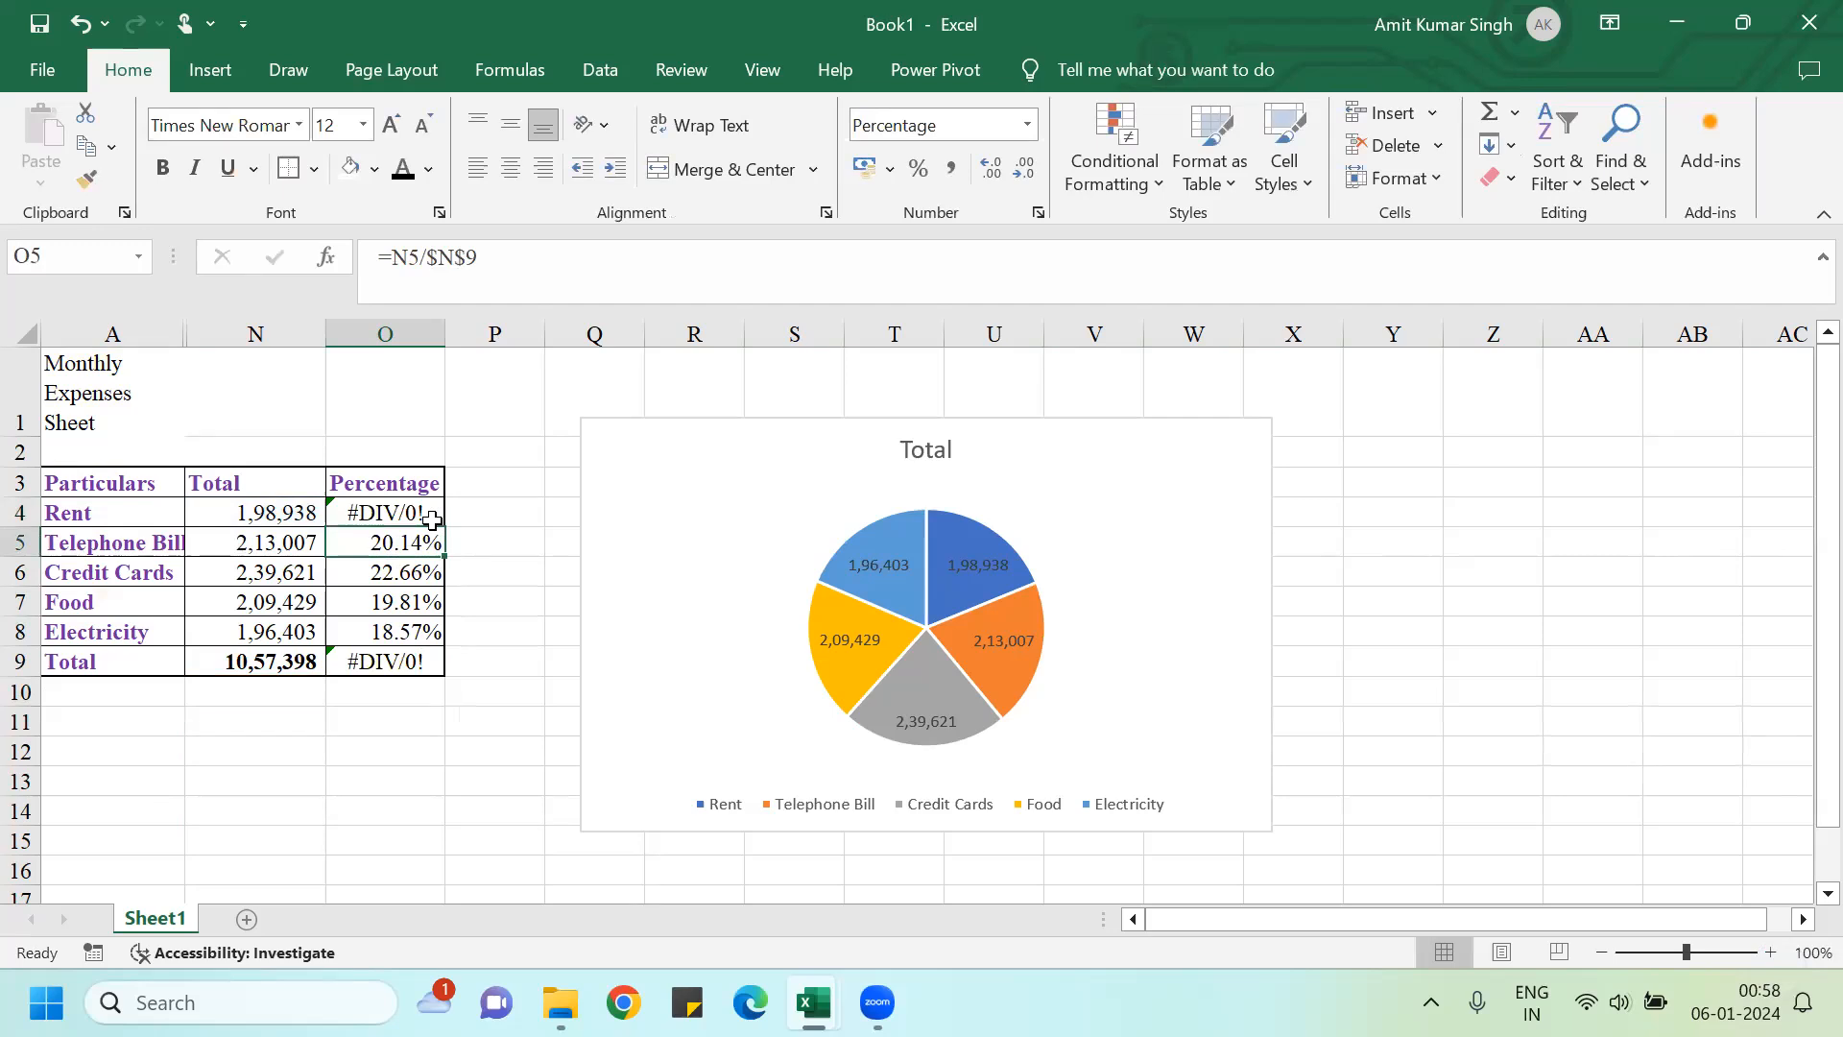
# Step: Correct the Rent percentage formula in cell O4 to =N4/$N$9
pyautogui.click(432, 521)
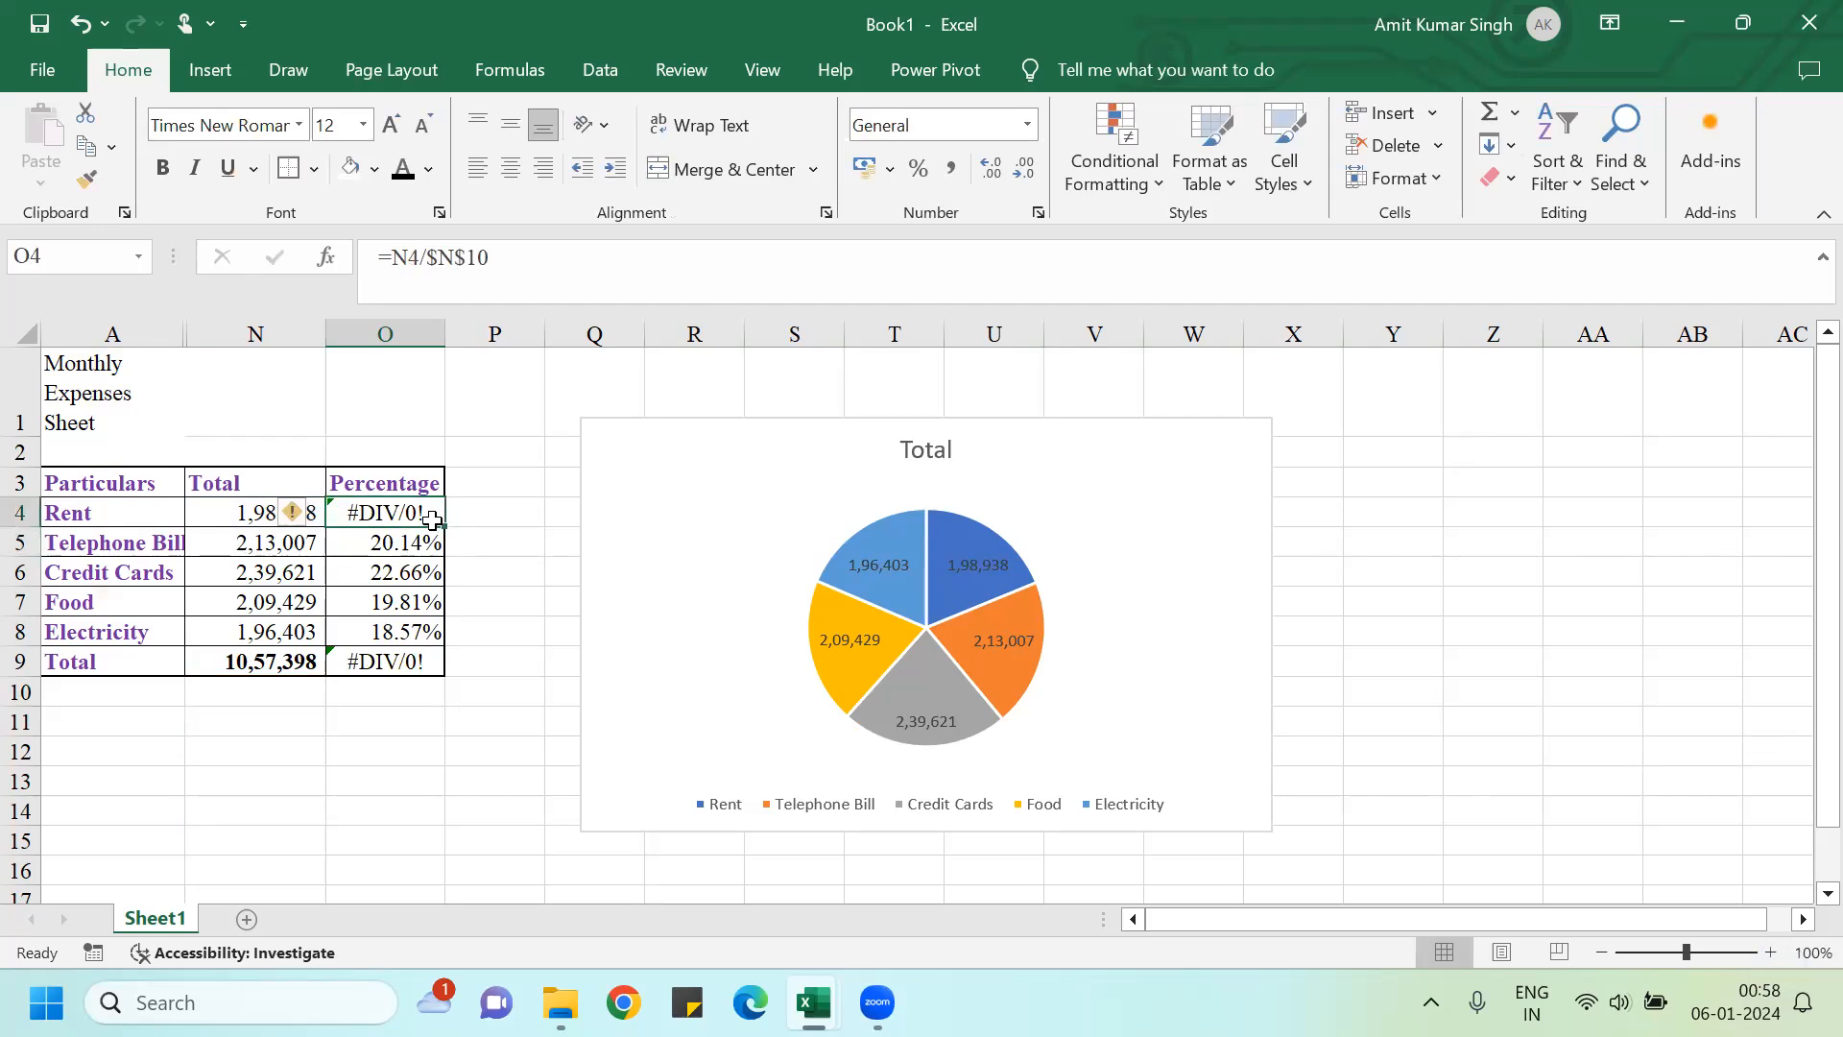
pyautogui.click(510, 269)
pyautogui.press('BackSpace')
pyautogui.press('BackSpace')
pyautogui.write('9')
pyautogui.press('Return')
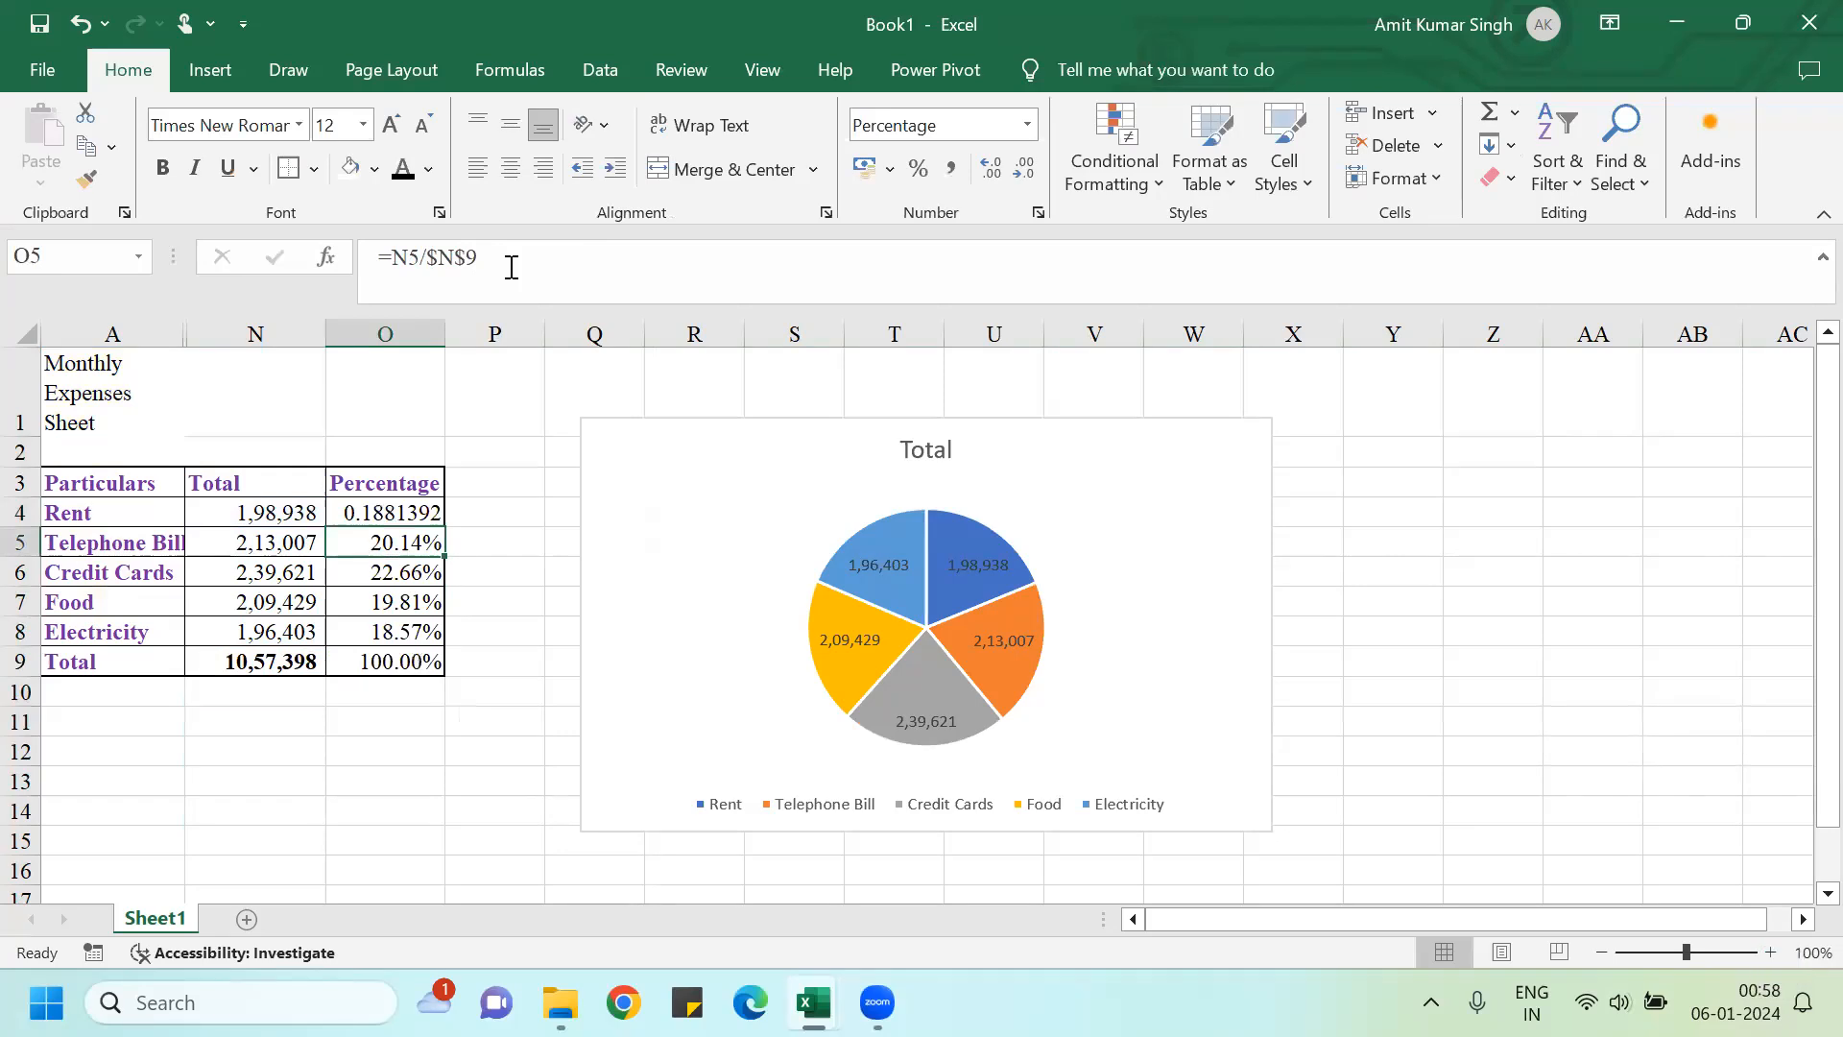
# Step: Format the Rent share in cell O4 as a percentage with two decimal places
pyautogui.press('Up')
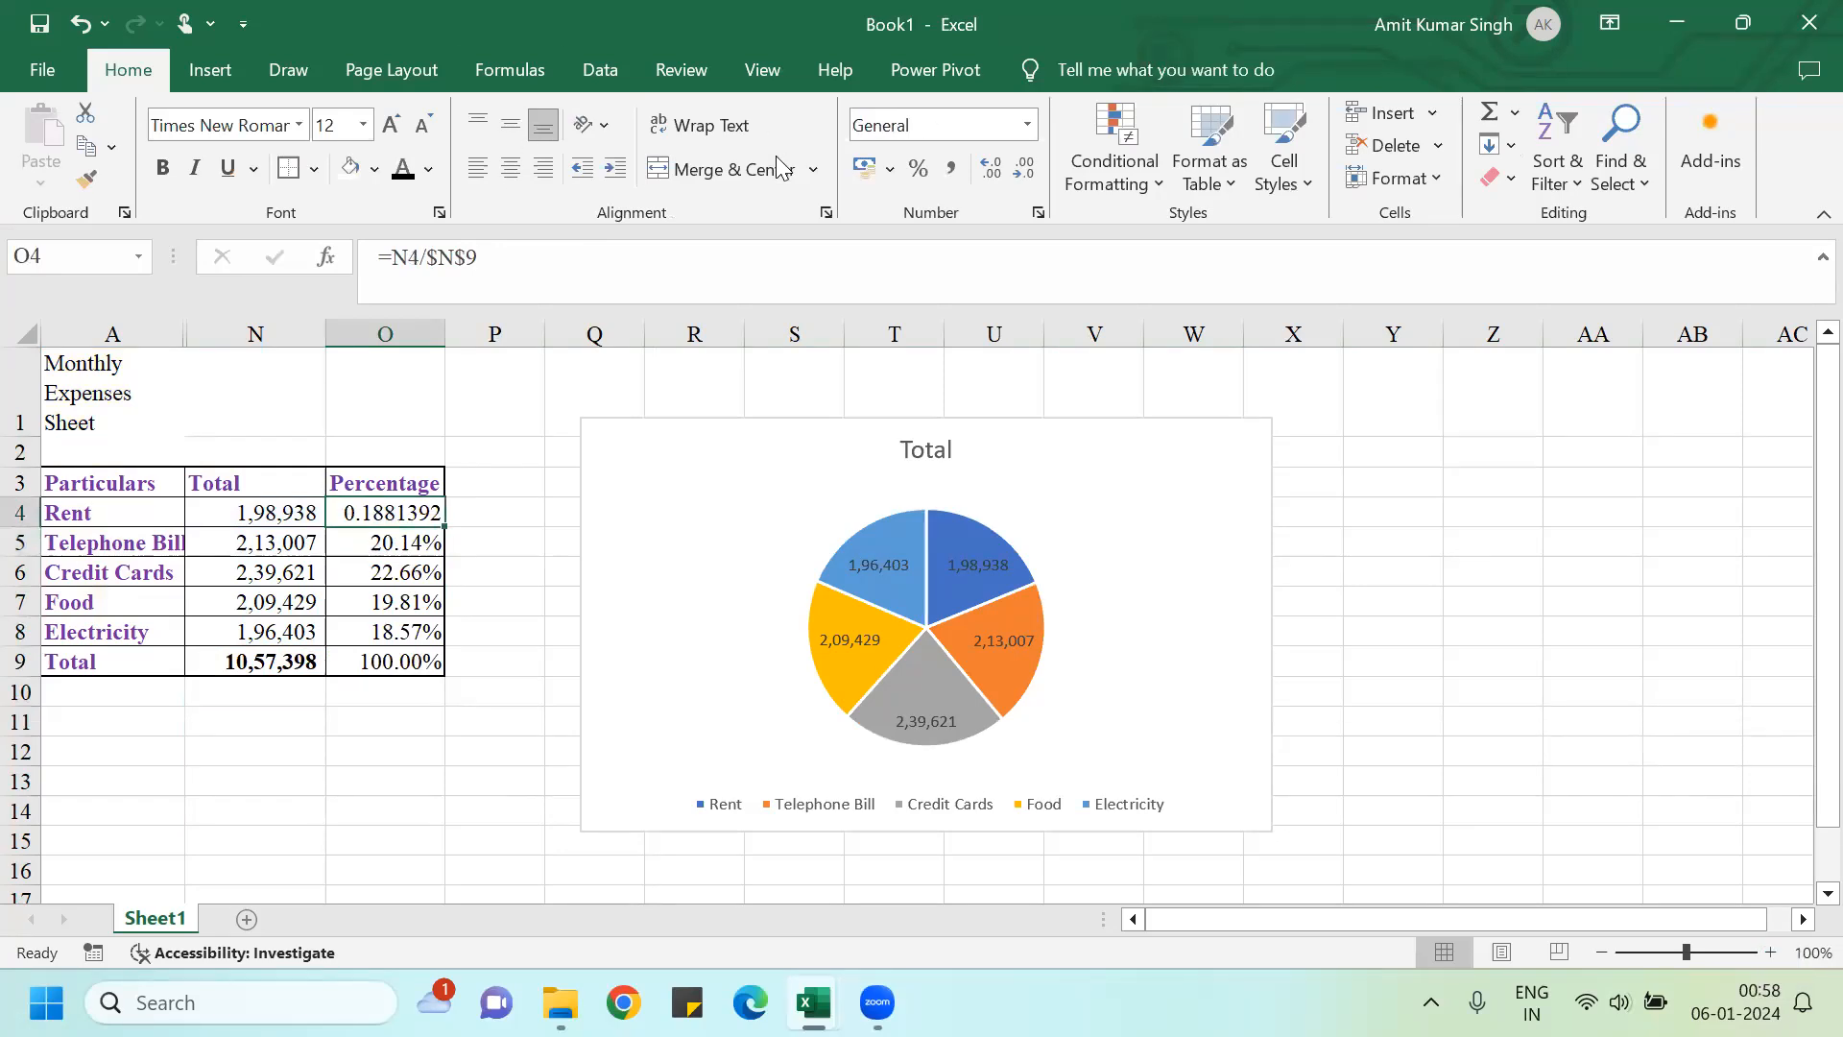
pyautogui.click(918, 169)
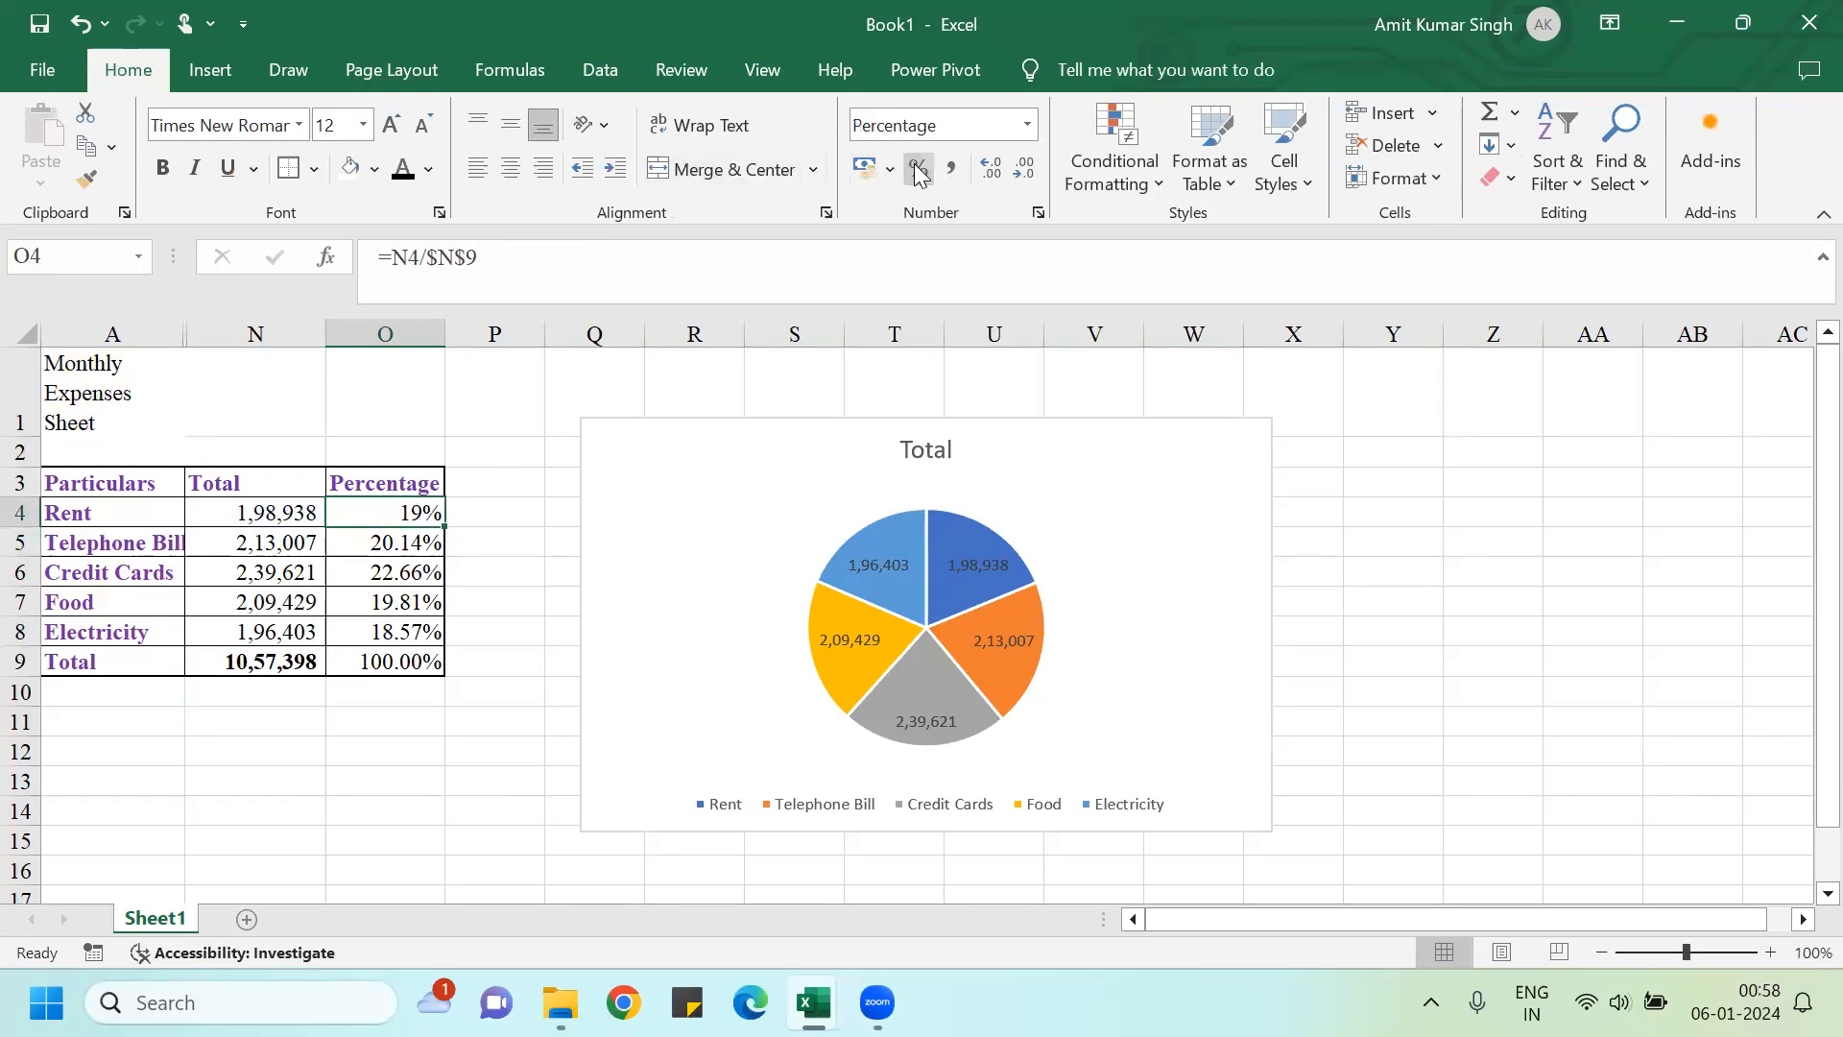
pyautogui.click(990, 174)
pyautogui.click(990, 174)
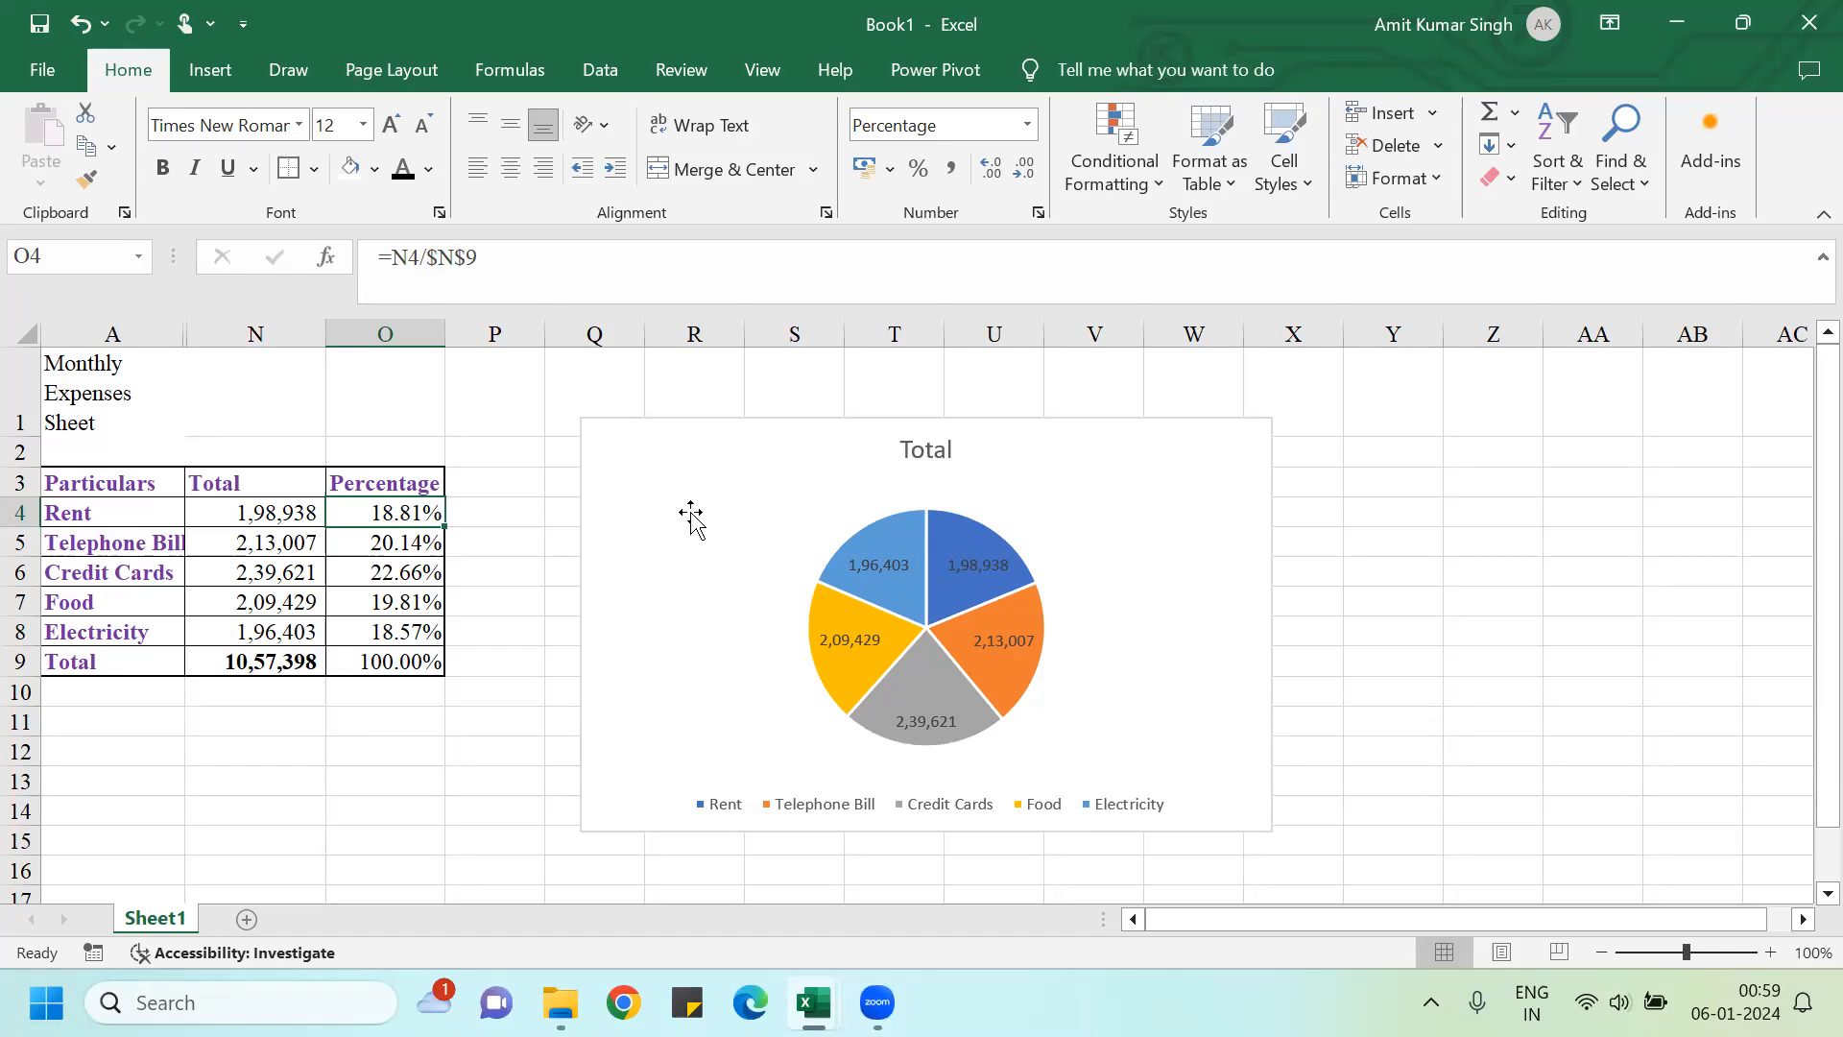
pyautogui.click(1723, 119)
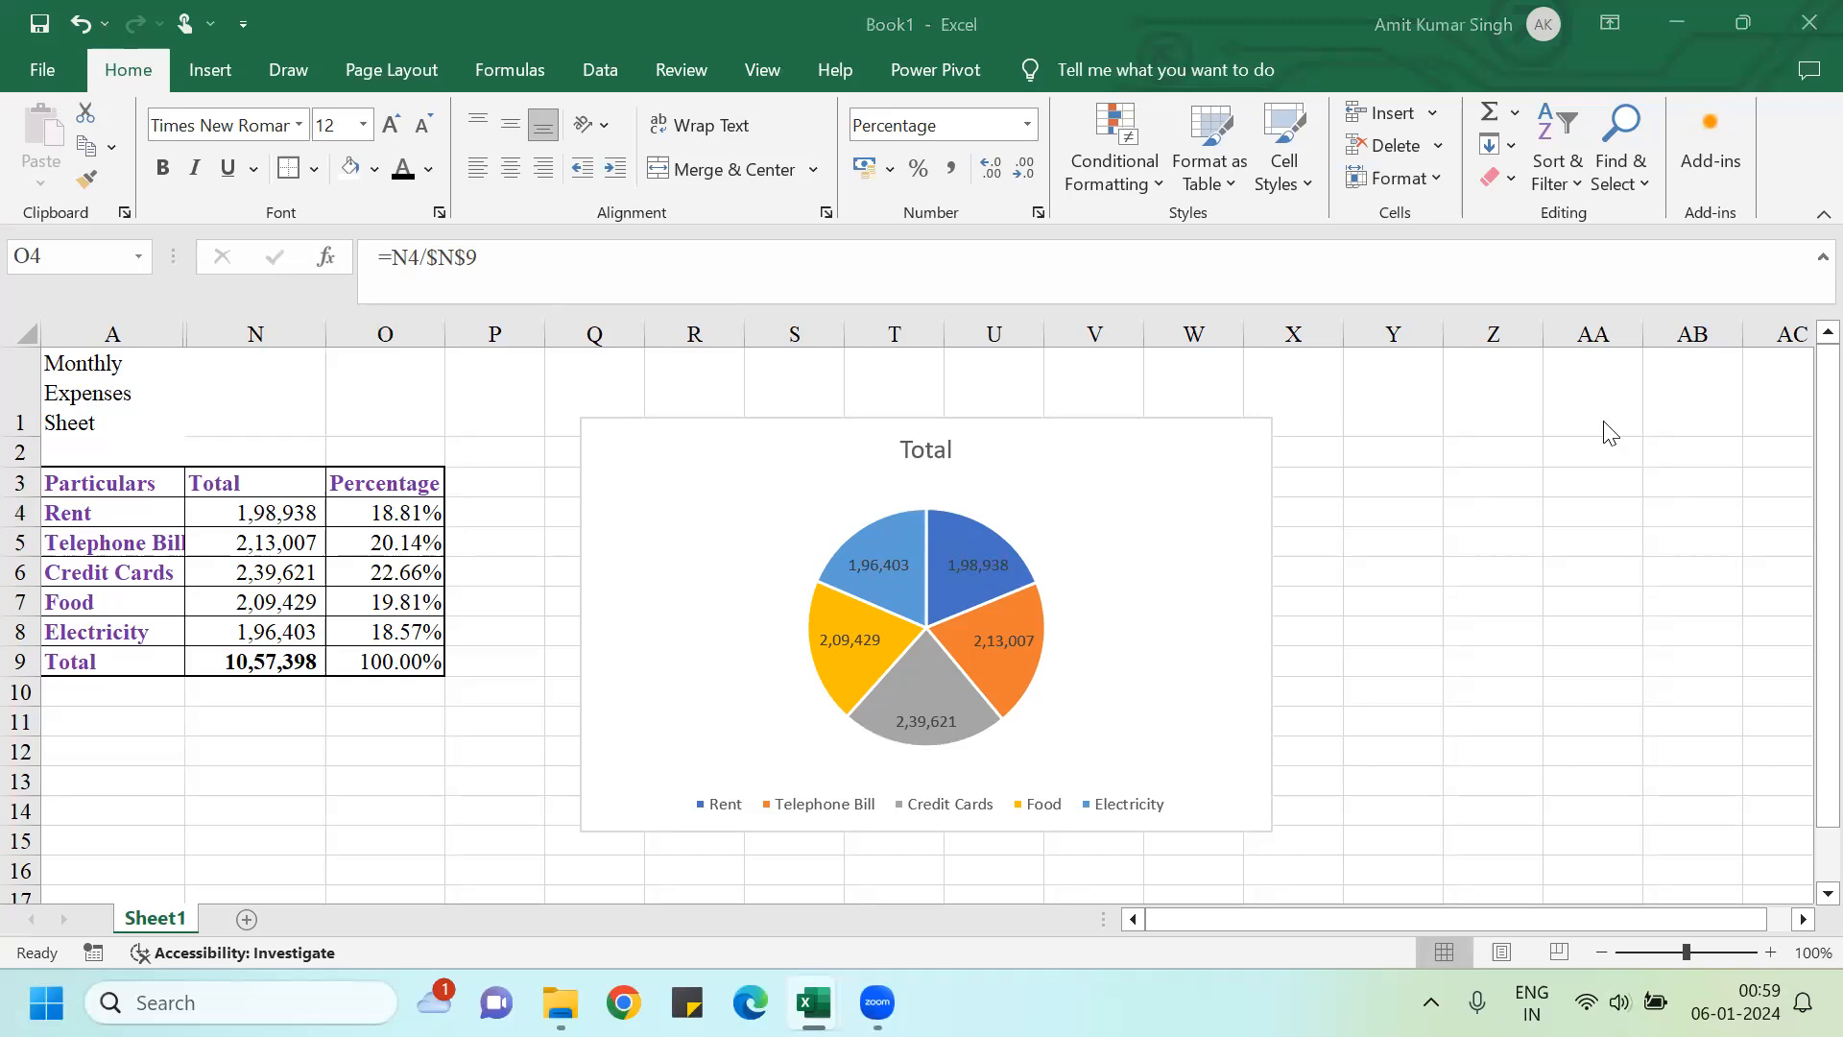